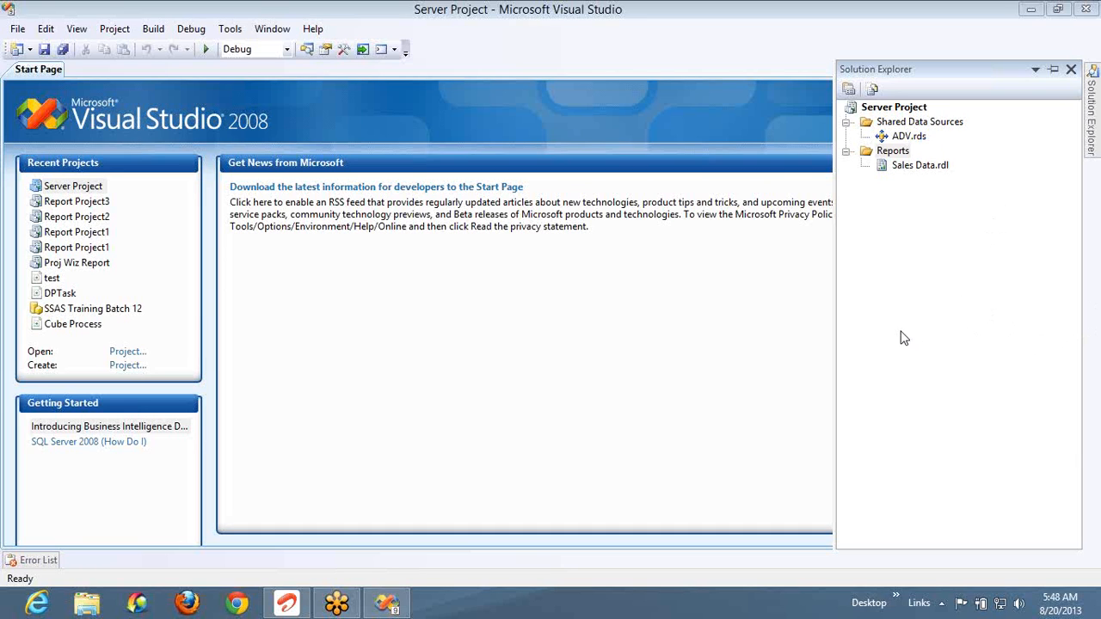
Launch SQL Server Management Studio and connect to the local Database Engine with Windows Authentication
key("super")
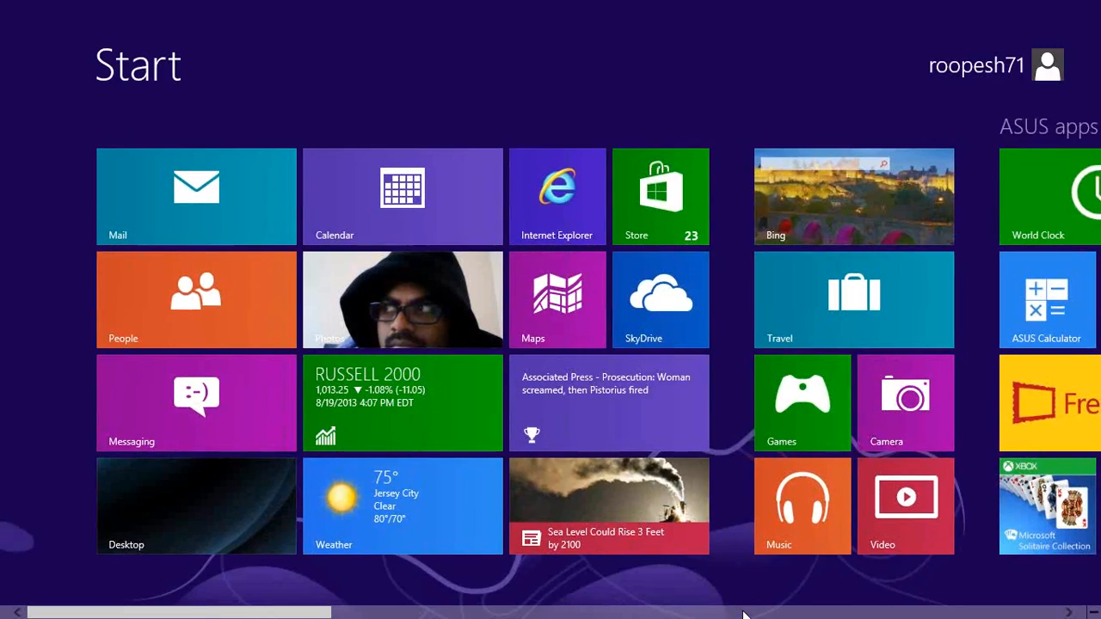
scroll(742, 610, "down", 3)
scroll(743, 611, "down", 5)
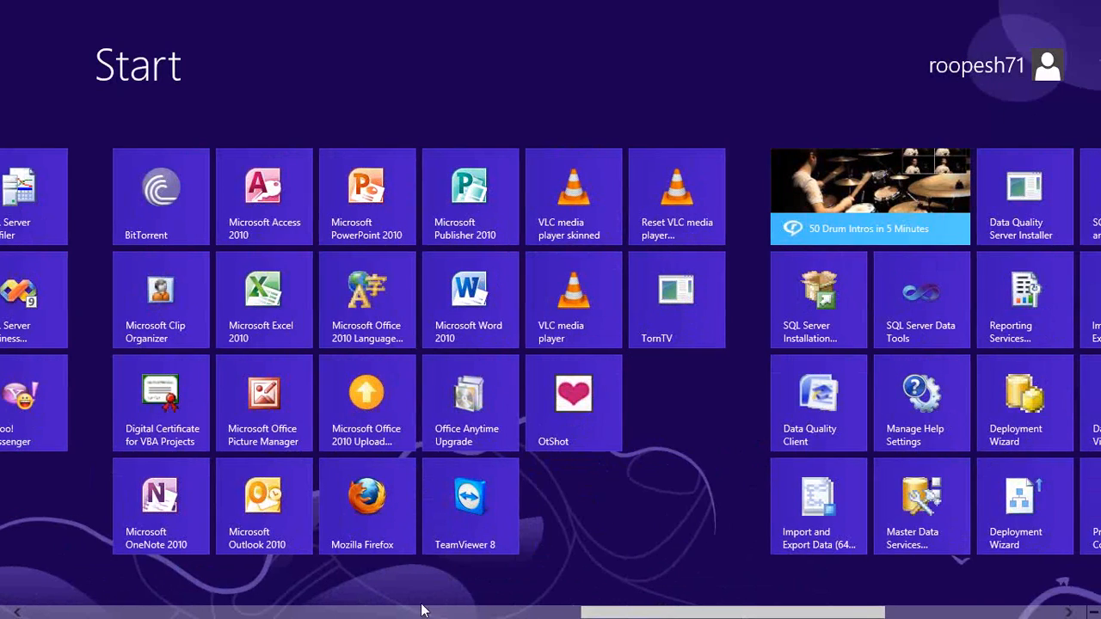
scroll(940, 383, "up", 5)
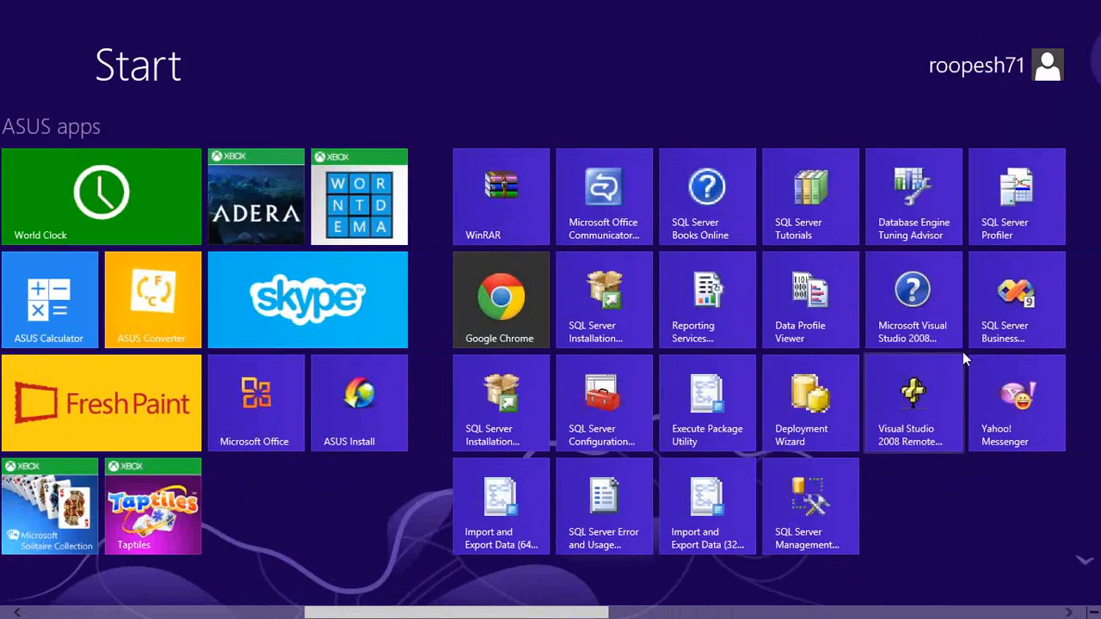
left_click(813, 516)
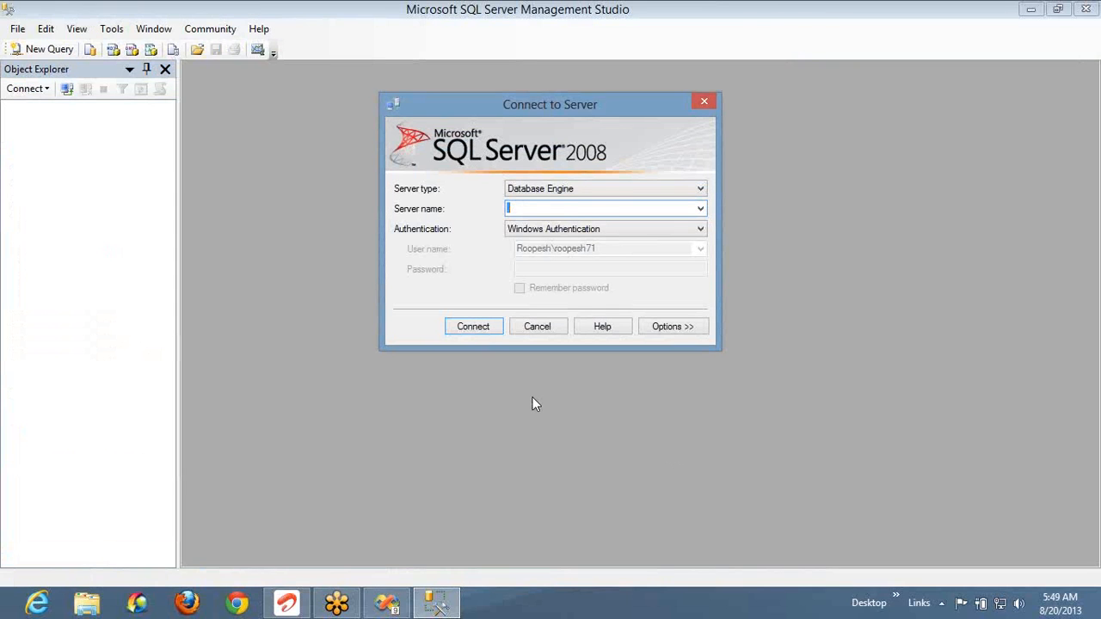
left_click(491, 328)
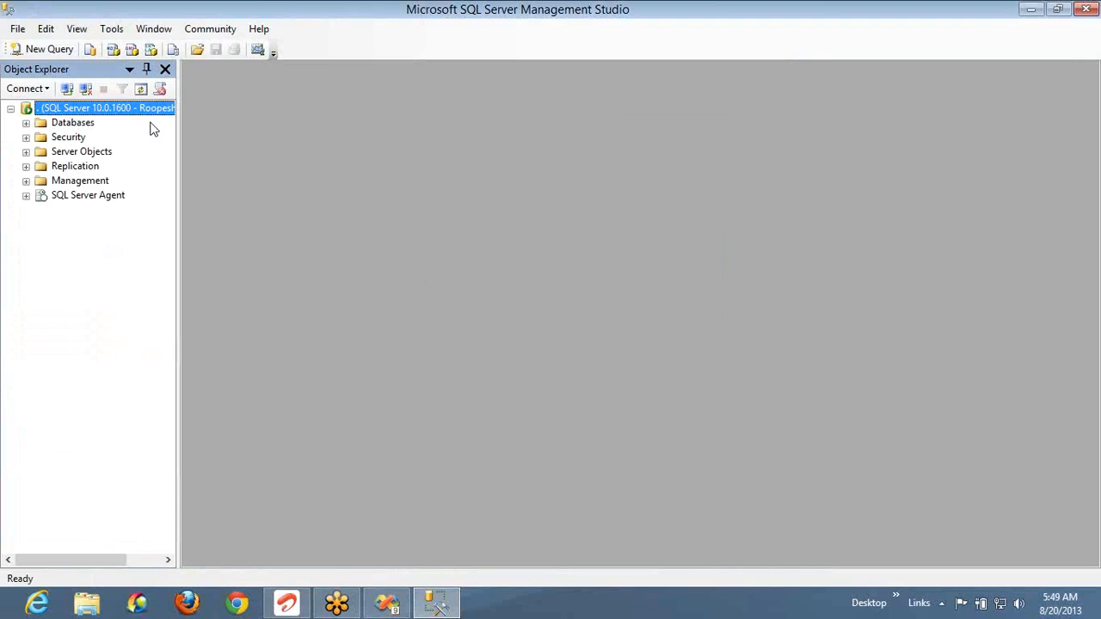
In a new query on AdventureWorksDW, run "select distinct * from DimSalesTerritory order by SalesTerritoryGroup"
left_click(26, 123)
left_click(97, 182)
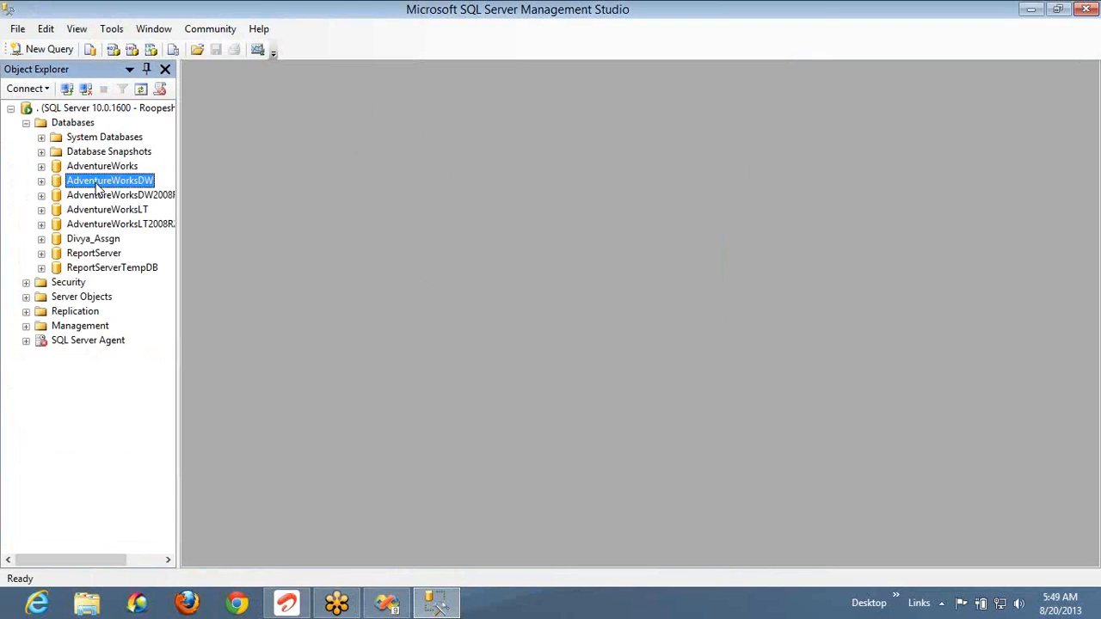
left_click(49, 49)
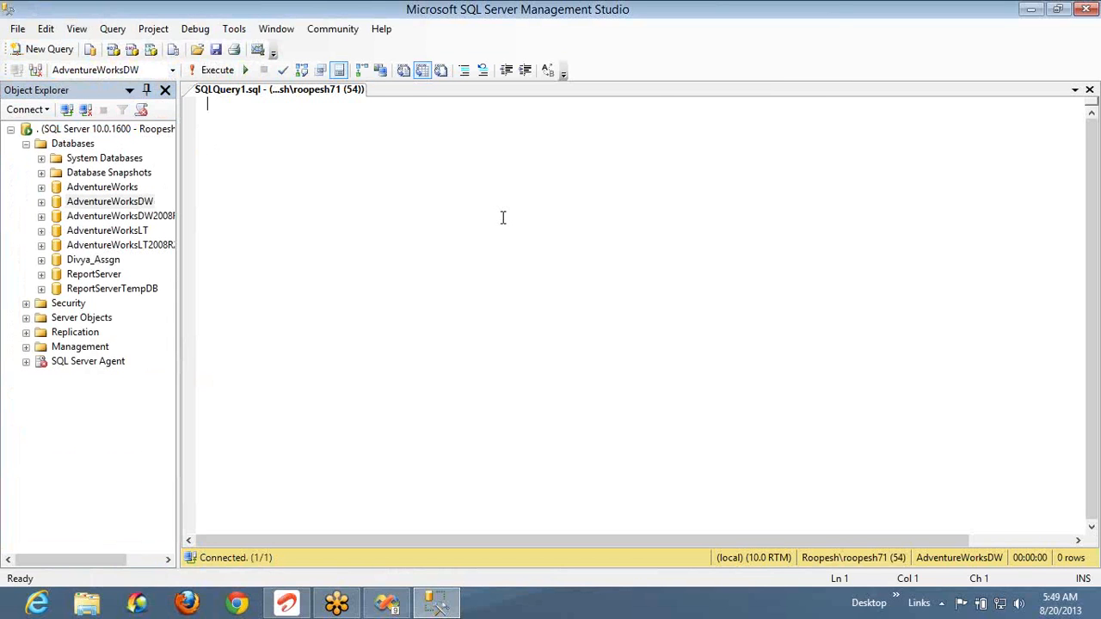
type("select distinct  * from DimSalesTerritory order by SalesTerritoryGroup")
key("F5")
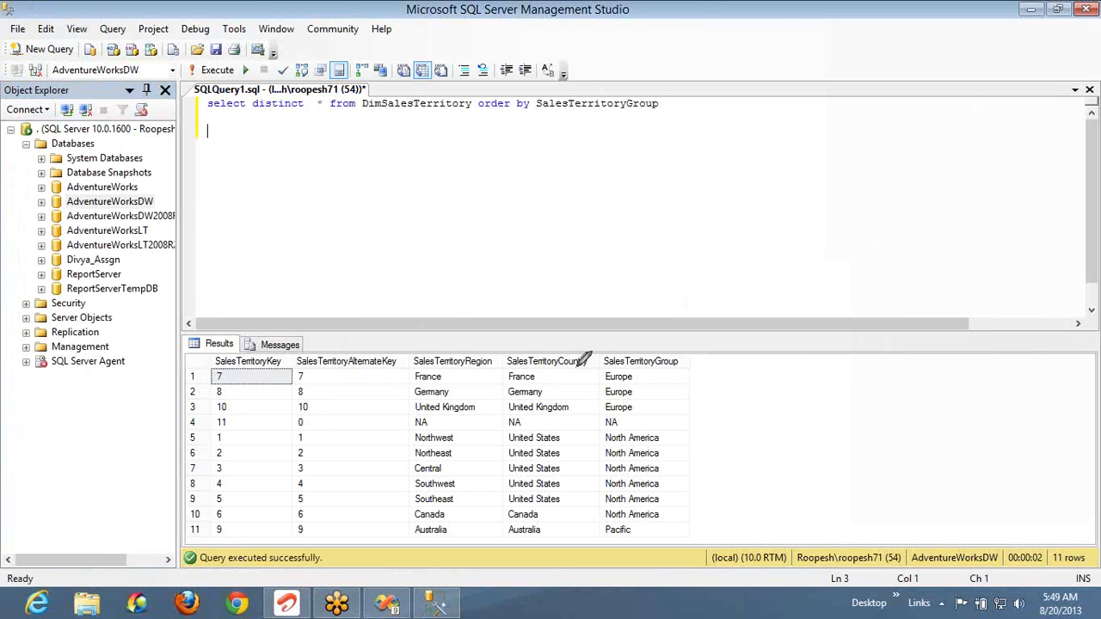
Examine how the key, region, country and group columns relate to each other in the DimSalesTerritory results
mouse_move(240, 358)
left_mouse_down()
mouse_move(457, 172)
mouse_move(472, 221)
mouse_move(461, 353)
mouse_move(471, 355)
left_mouse_up()
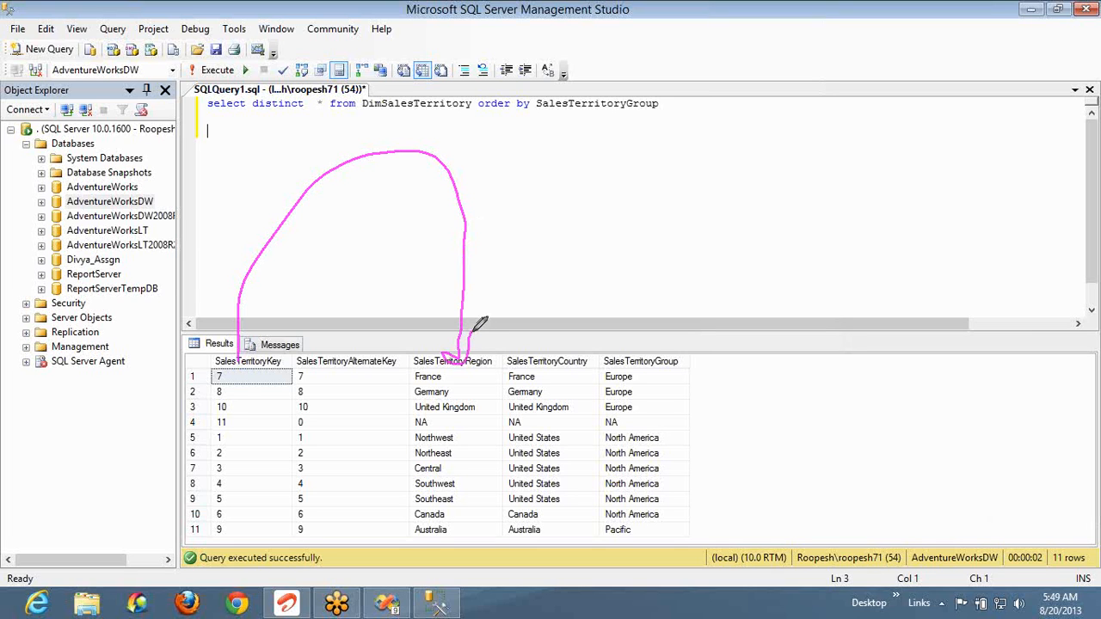
mouse_move(467, 347)
left_mouse_down()
mouse_move(582, 247)
mouse_move(670, 349)
left_mouse_up()
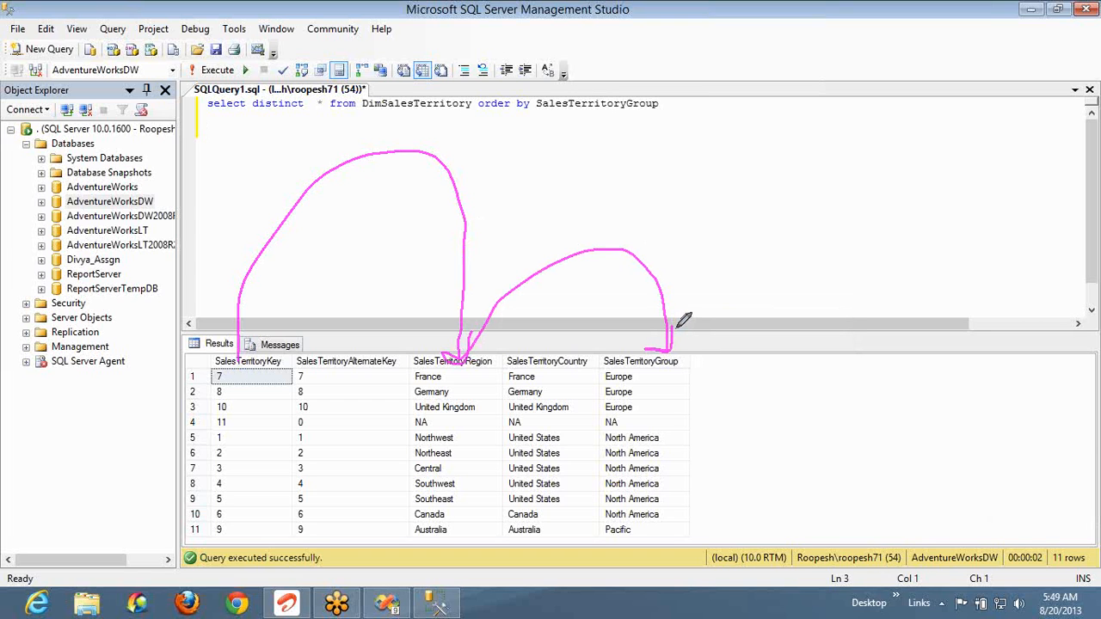
left_click(428, 539)
mouse_move(430, 542)
left_mouse_down()
mouse_move(508, 479)
mouse_move(546, 514)
left_mouse_up()
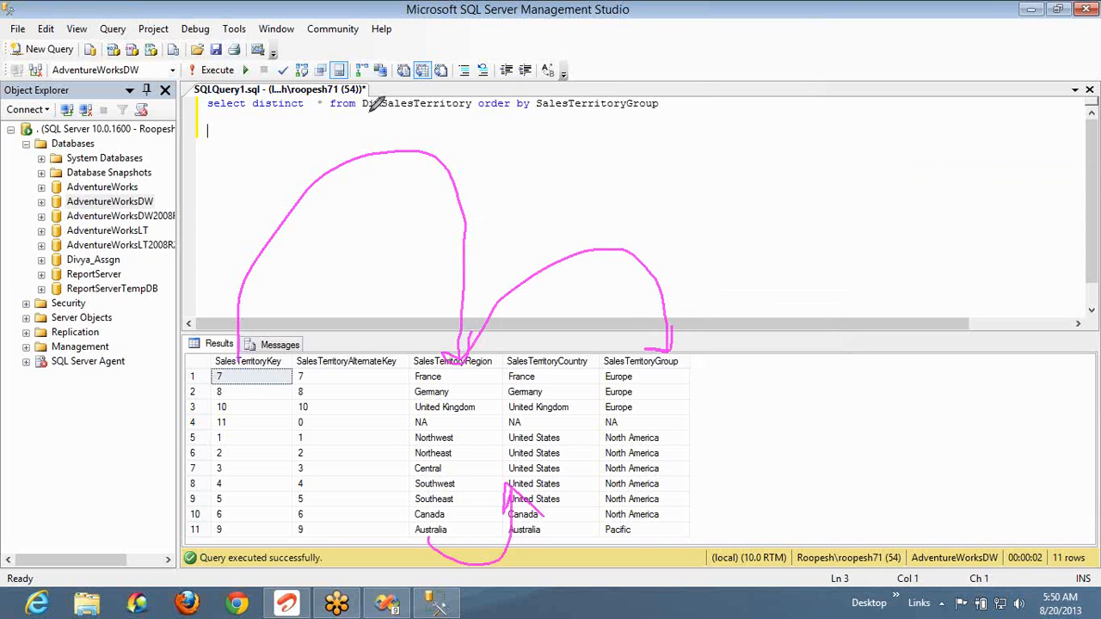
mouse_move(361, 113)
left_mouse_down()
mouse_move(480, 112)
mouse_move(447, 82)
mouse_move(360, 103)
mouse_move(380, 117)
left_mouse_up()
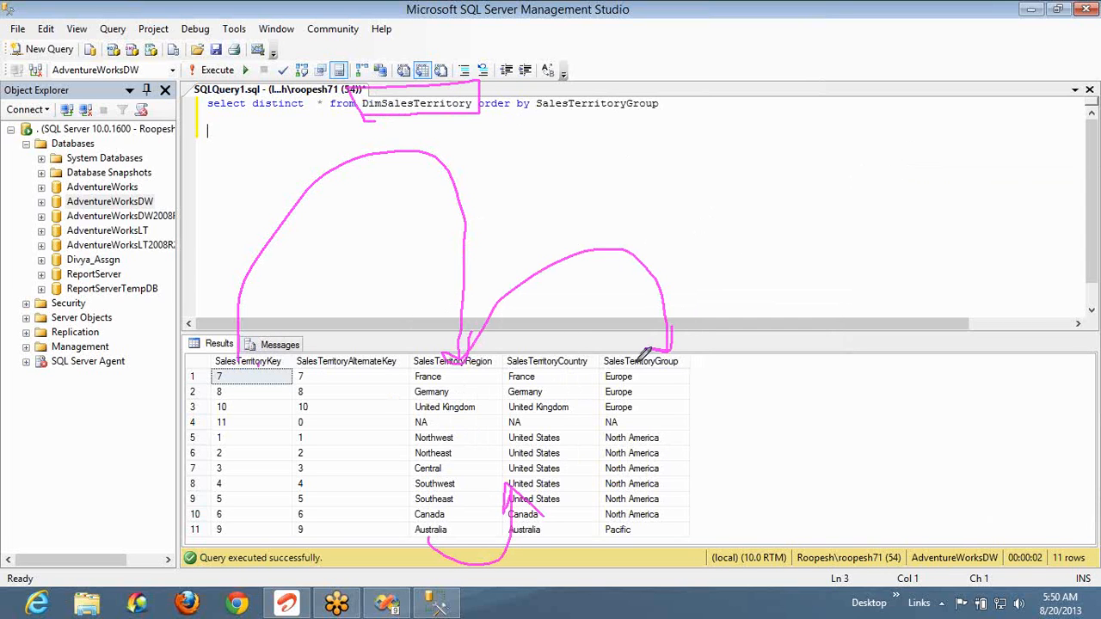
left_click_drag(221, 465, 246, 447)
left_click_drag(675, 433, 656, 449)
left_click_drag(451, 443, 481, 405)
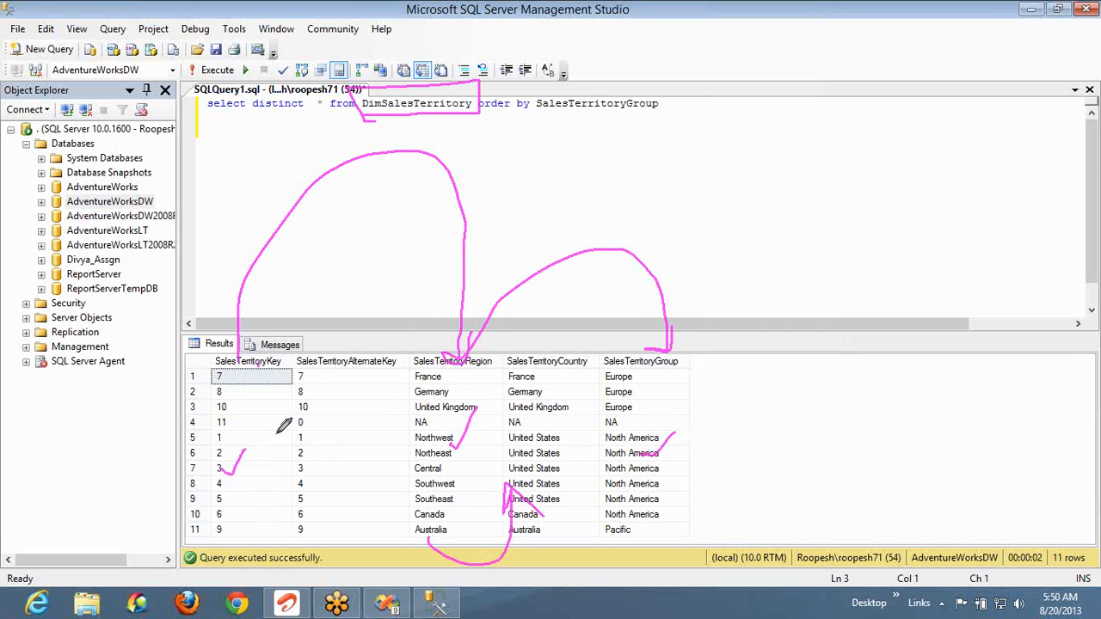
mouse_move(230, 446)
left_mouse_down()
mouse_move(395, 555)
mouse_move(411, 500)
left_mouse_up()
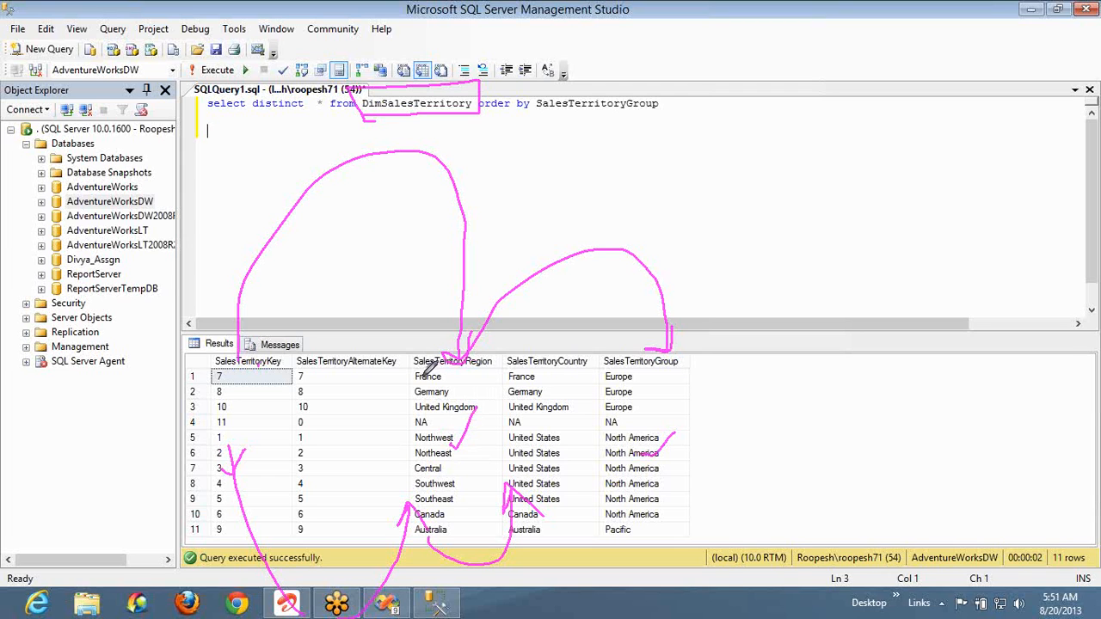
left_click_drag(440, 379, 616, 351)
mouse_move(626, 180)
left_mouse_down()
mouse_move(640, 215)
mouse_move(636, 179)
mouse_move(661, 215)
mouse_move(651, 273)
left_mouse_up()
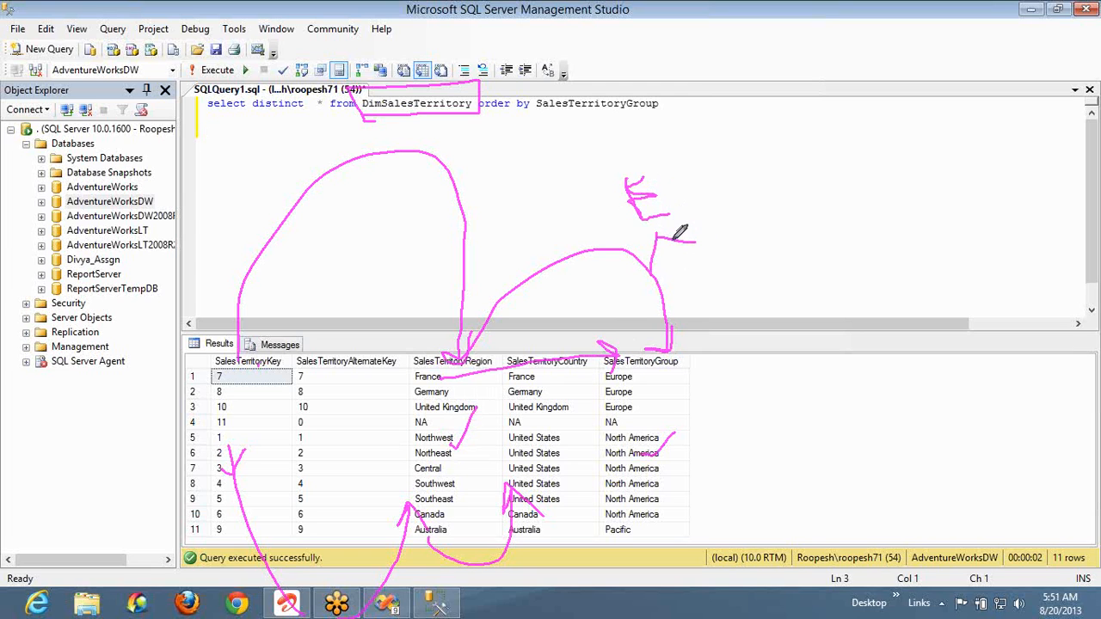
left_click_drag(656, 234, 701, 224)
left_click_drag(765, 282, 823, 230)
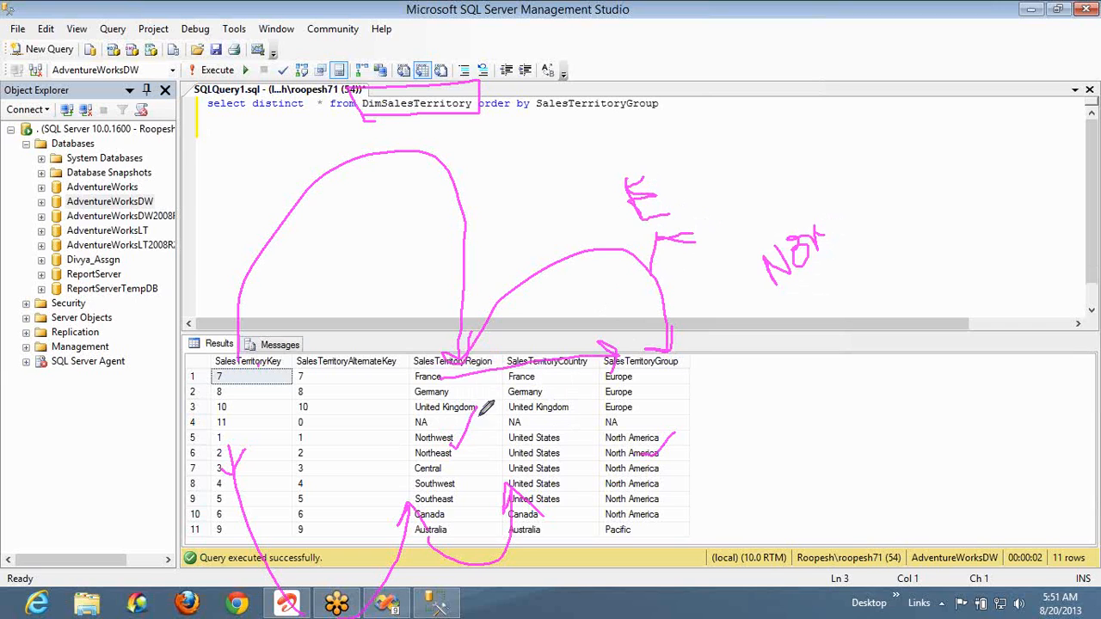
left_click_drag(508, 437, 462, 437)
key("Escape")
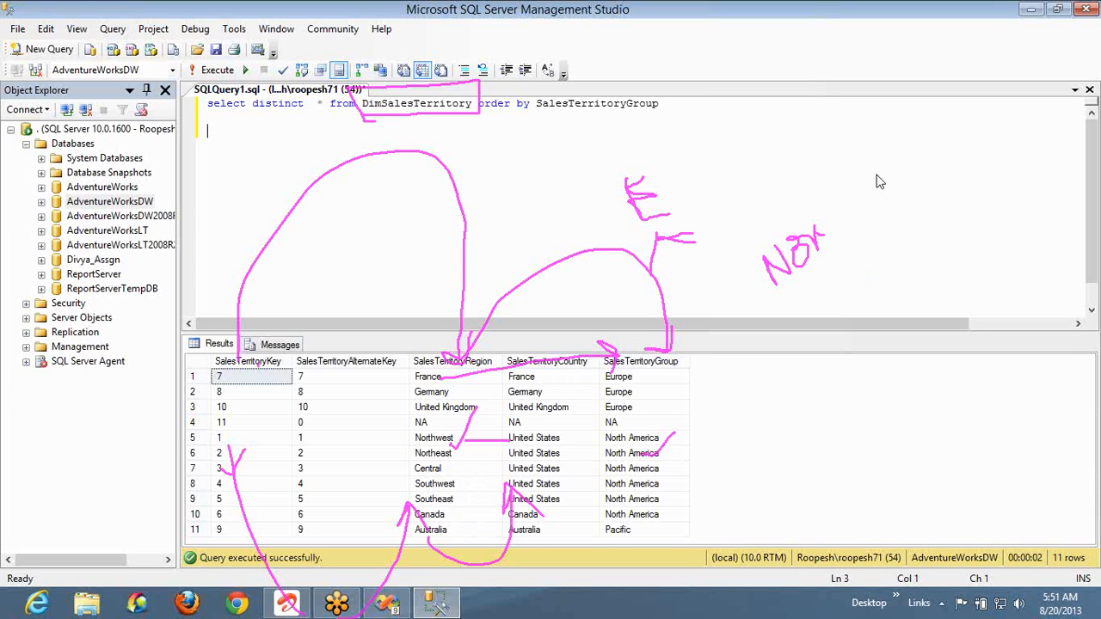
left_click(910, 150)
left_click(663, 520)
mouse_move(679, 454)
left_mouse_down()
mouse_move(710, 559)
mouse_move(560, 539)
mouse_move(573, 508)
mouse_move(592, 507)
mouse_move(503, 578)
mouse_move(449, 528)
left_mouse_up()
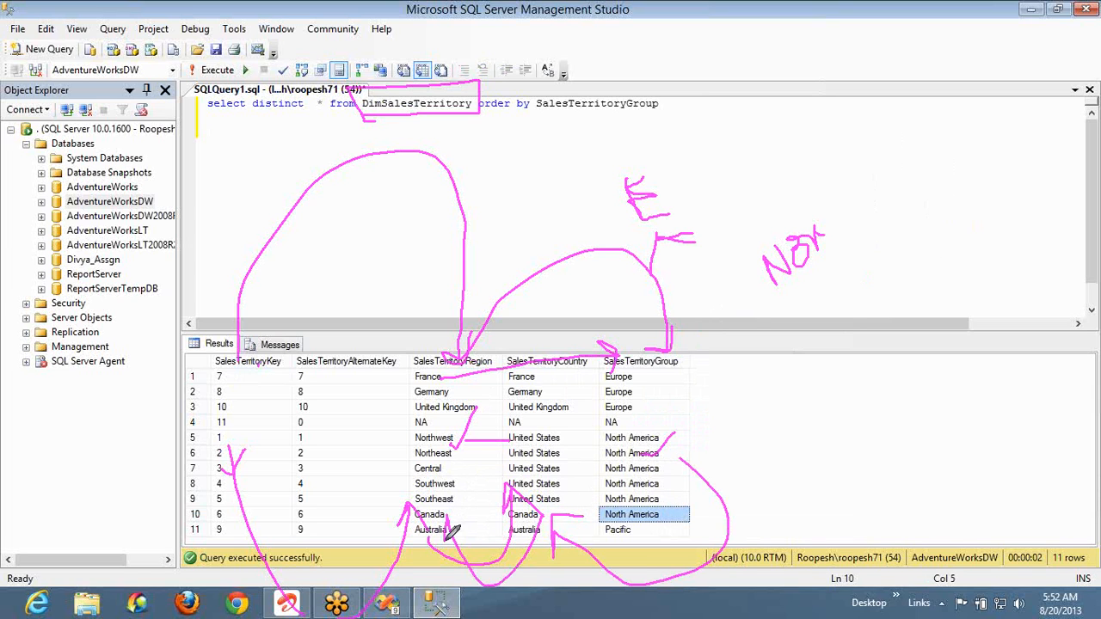
left_click(868, 210)
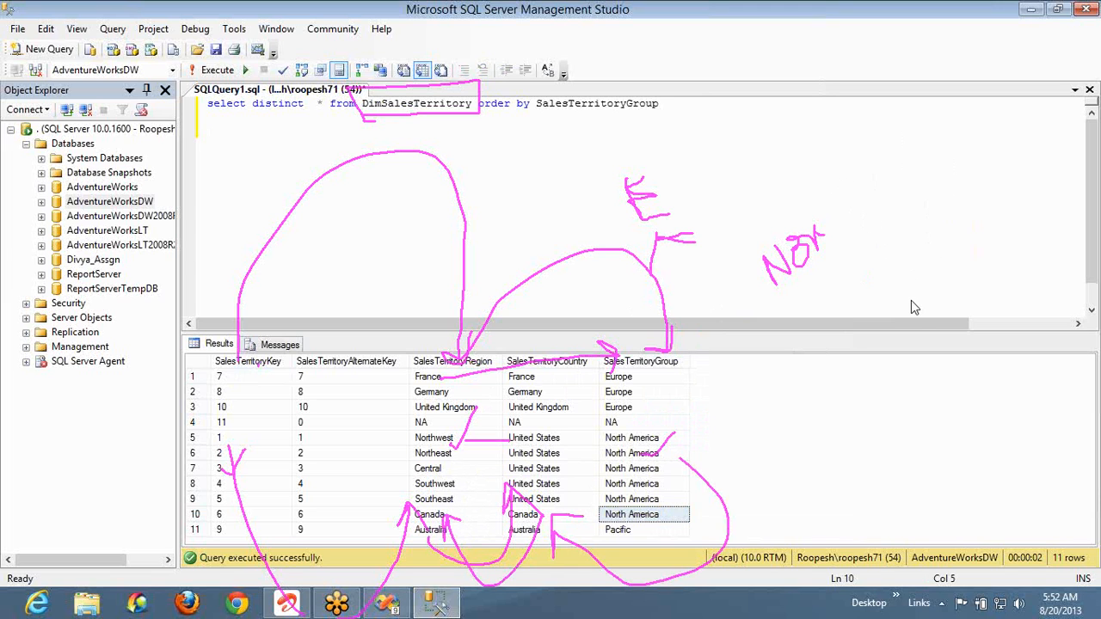
left_click(911, 311)
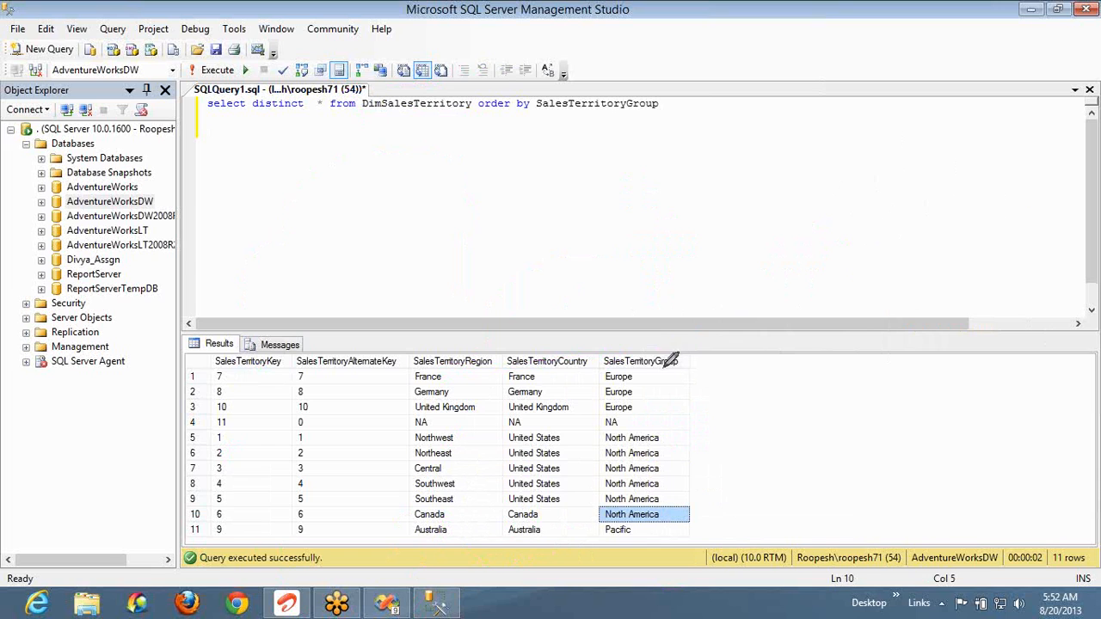
Trace the hierarchy from territory group to country to region in the results, using the North America and United States rows
mouse_move(663, 368)
left_mouse_down()
mouse_move(580, 256)
mouse_move(569, 368)
left_mouse_up()
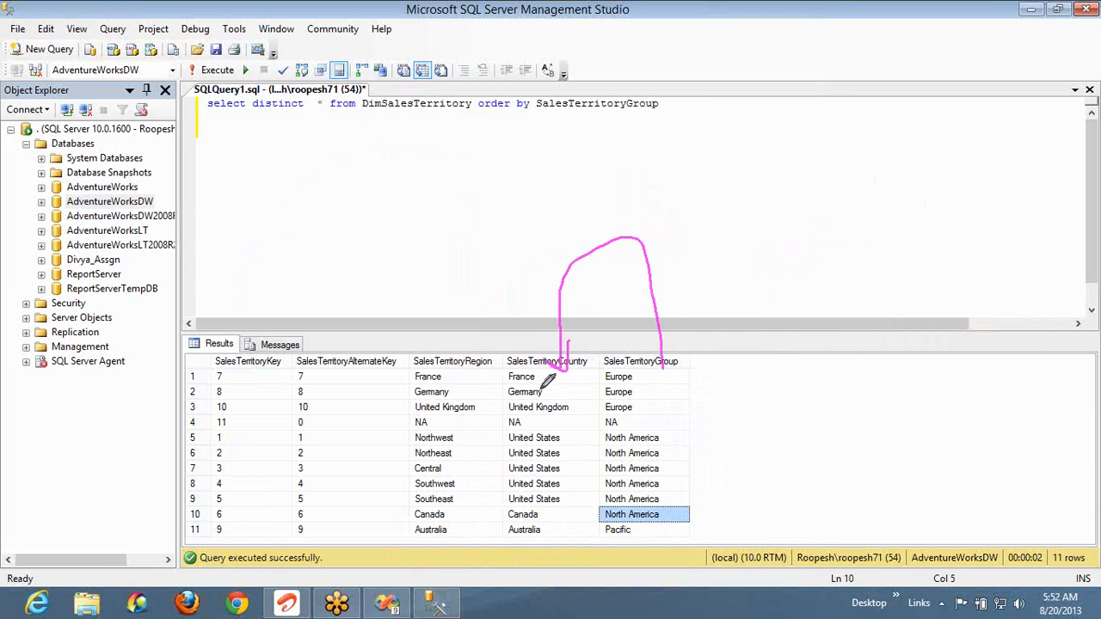
mouse_move(542, 352)
left_mouse_down()
mouse_move(460, 366)
mouse_move(454, 348)
mouse_move(476, 346)
left_mouse_up()
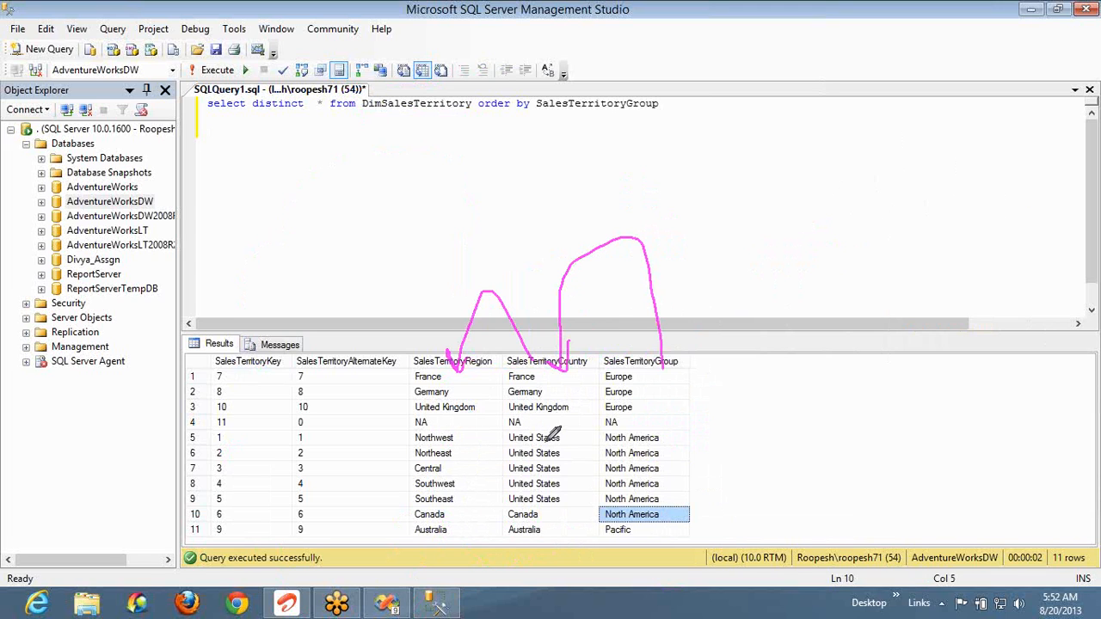
mouse_move(555, 436)
left_mouse_down()
mouse_move(501, 455)
mouse_move(557, 506)
mouse_move(555, 434)
mouse_move(452, 456)
mouse_move(465, 454)
left_mouse_up()
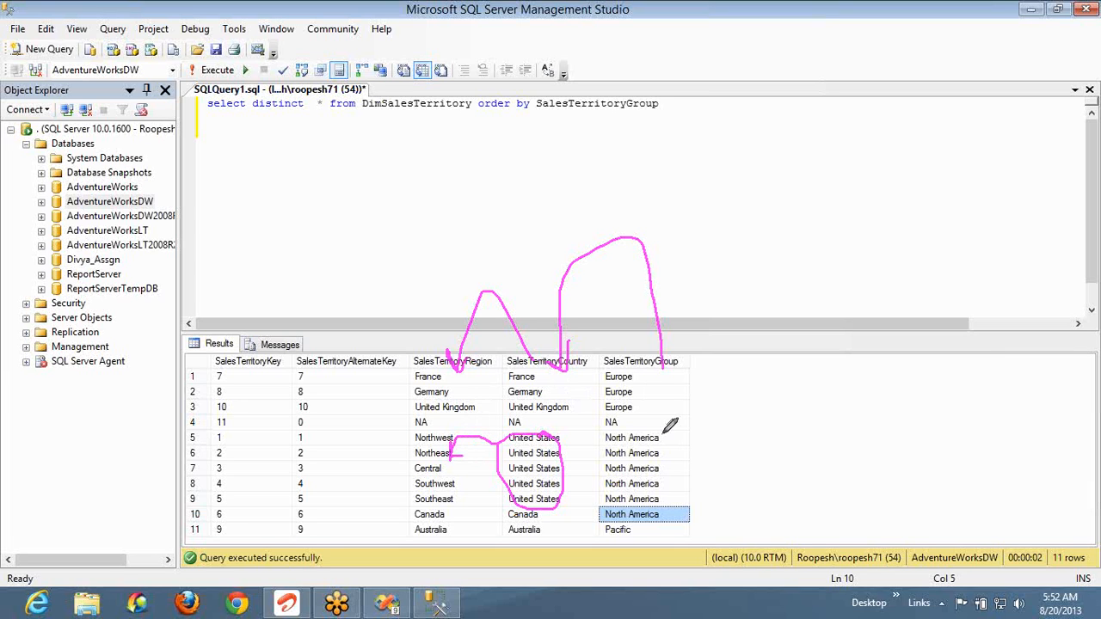
left_click_drag(671, 462, 721, 399)
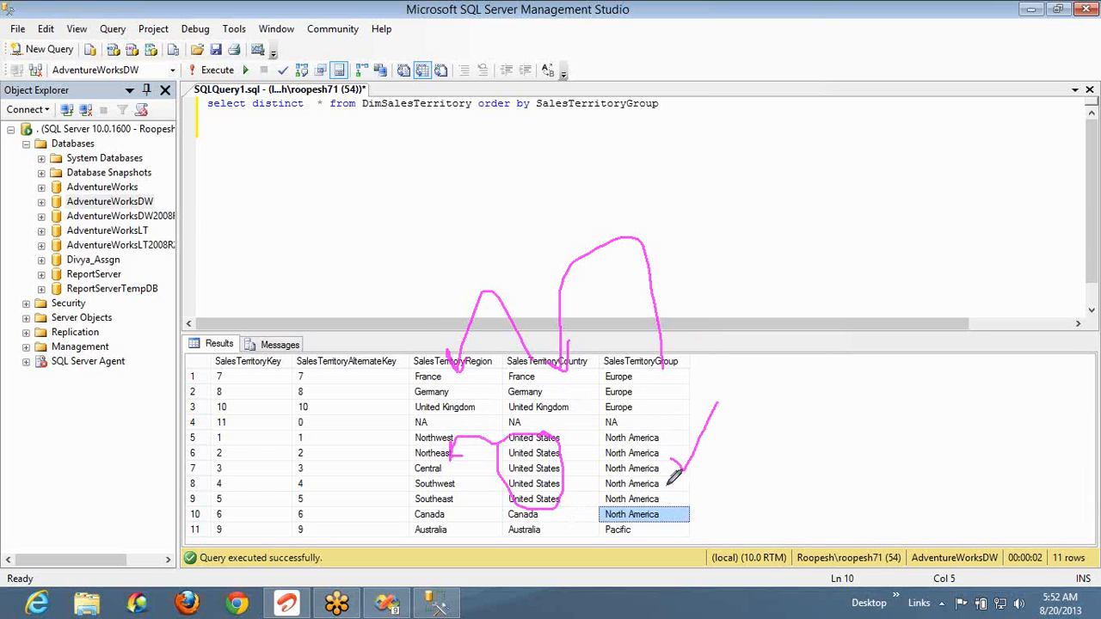
left_click_drag(563, 536, 568, 506)
left_click_drag(225, 365, 215, 519)
mouse_move(230, 481)
left_mouse_down()
mouse_move(223, 363)
mouse_move(288, 248)
mouse_move(375, 248)
mouse_move(380, 225)
left_mouse_up()
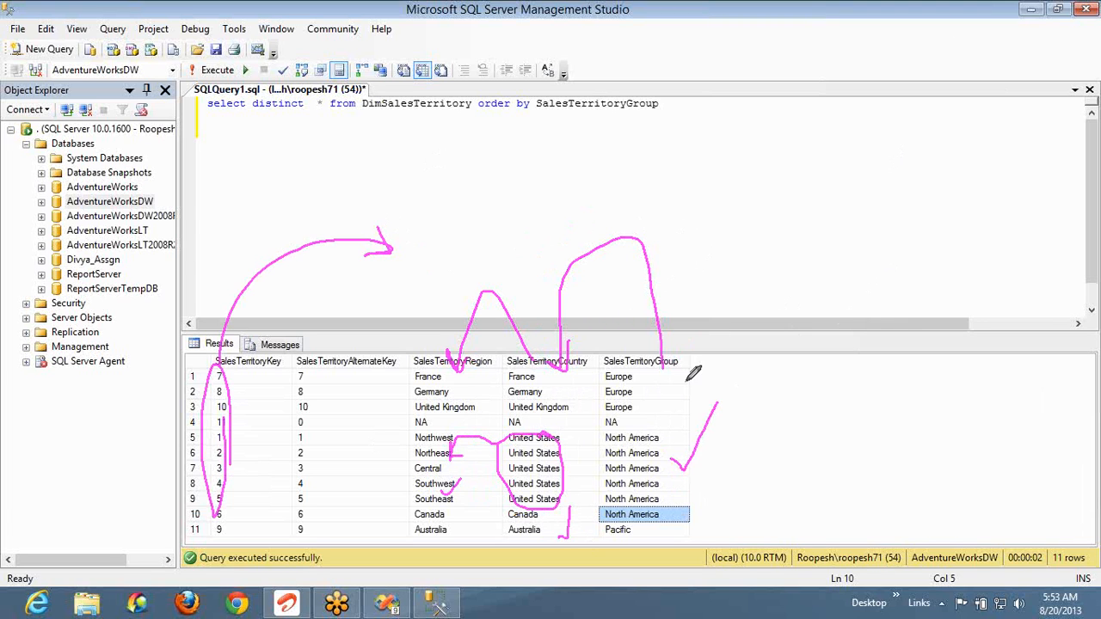
left_click_drag(634, 435, 540, 449)
left_click_drag(621, 442, 568, 478)
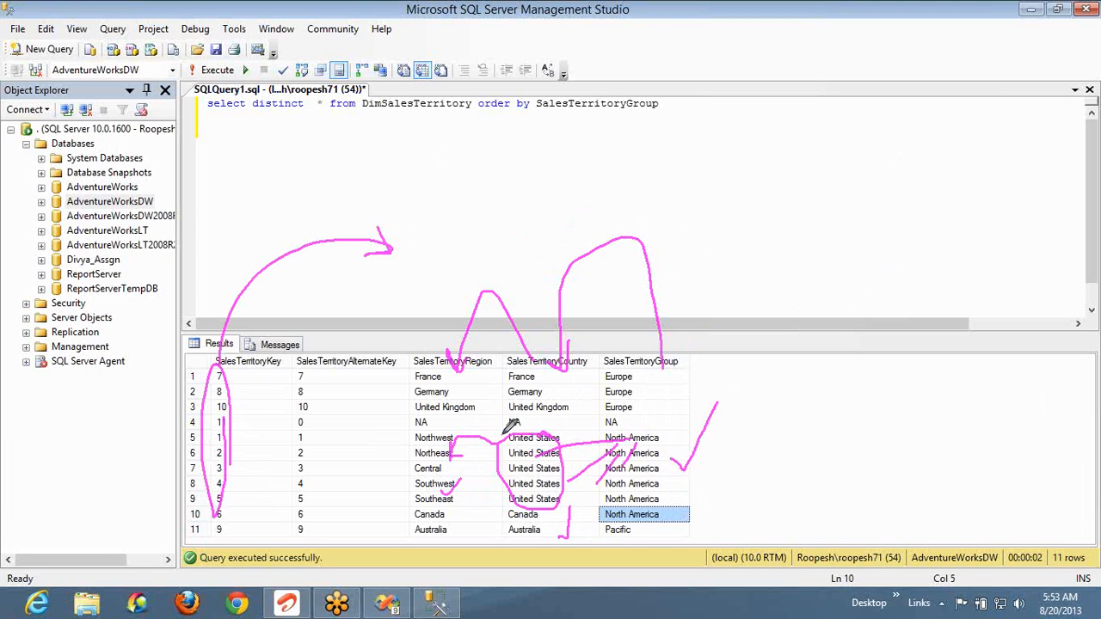
mouse_move(503, 449)
left_mouse_down()
mouse_move(470, 479)
mouse_move(480, 476)
mouse_move(469, 499)
left_mouse_up()
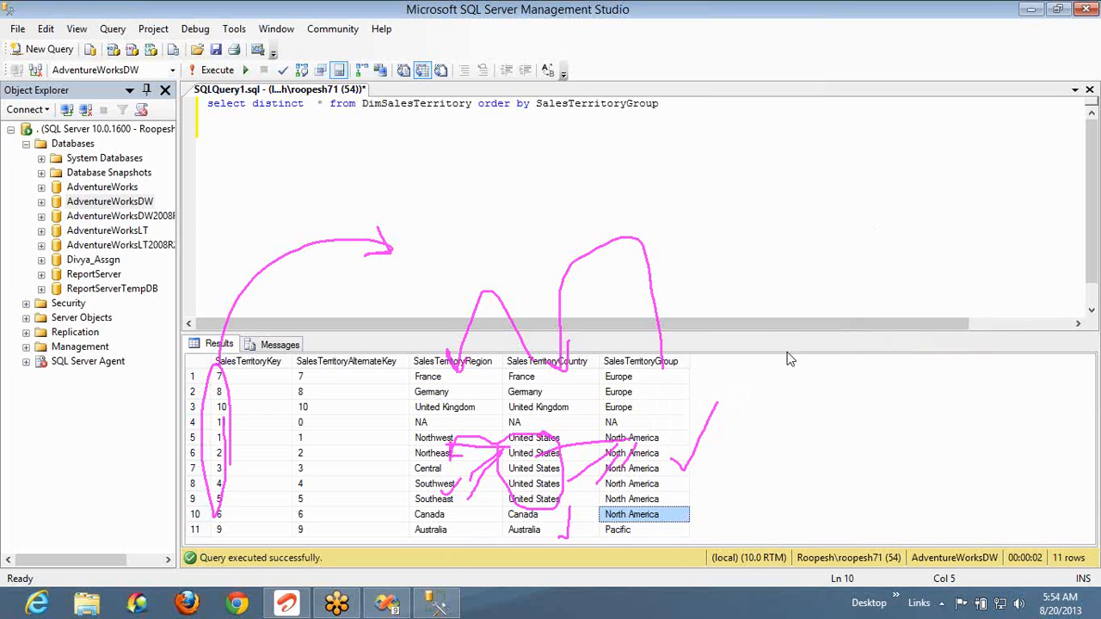
Begin a second query below the first with "select distinct SalesTerritoryGroup from", copying the column name from the order by clause
left_click(641, 362)
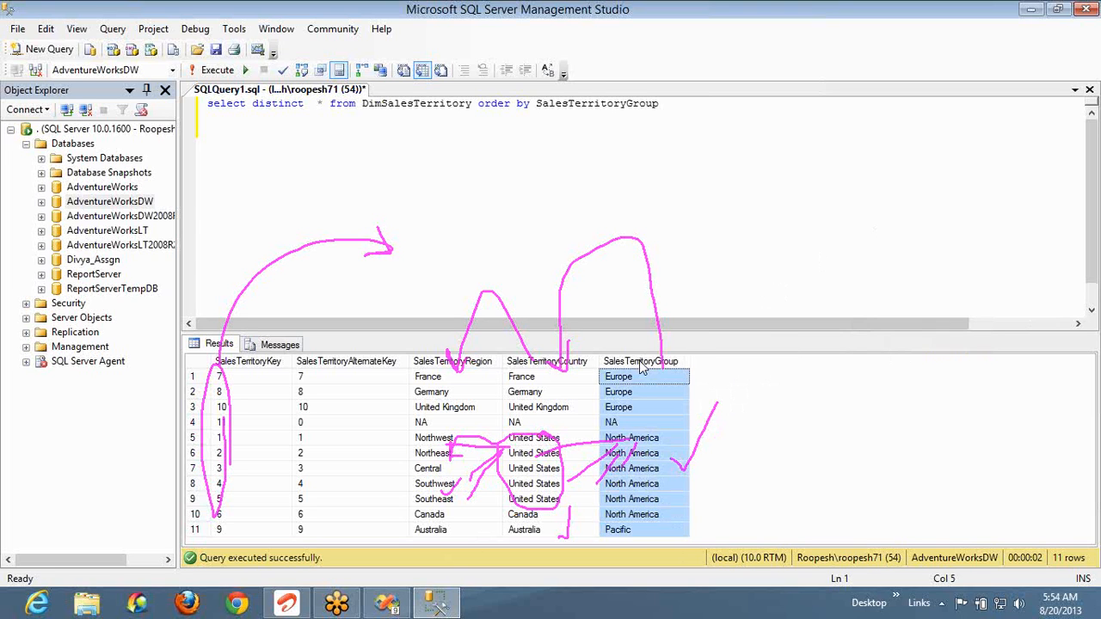
left_click(670, 102)
key("ctrl+Left")
key("ctrl+shift+Right")
key("ctrl+c")
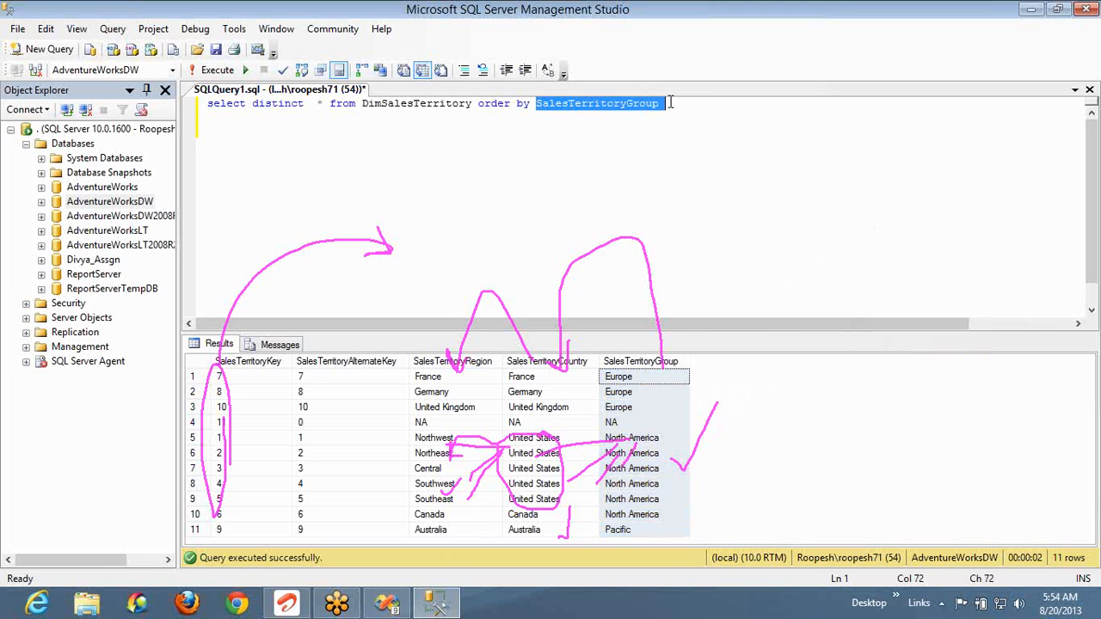
key("End")
key("Return")
key("Return")
key("Return")
key("Return")
type("sel")
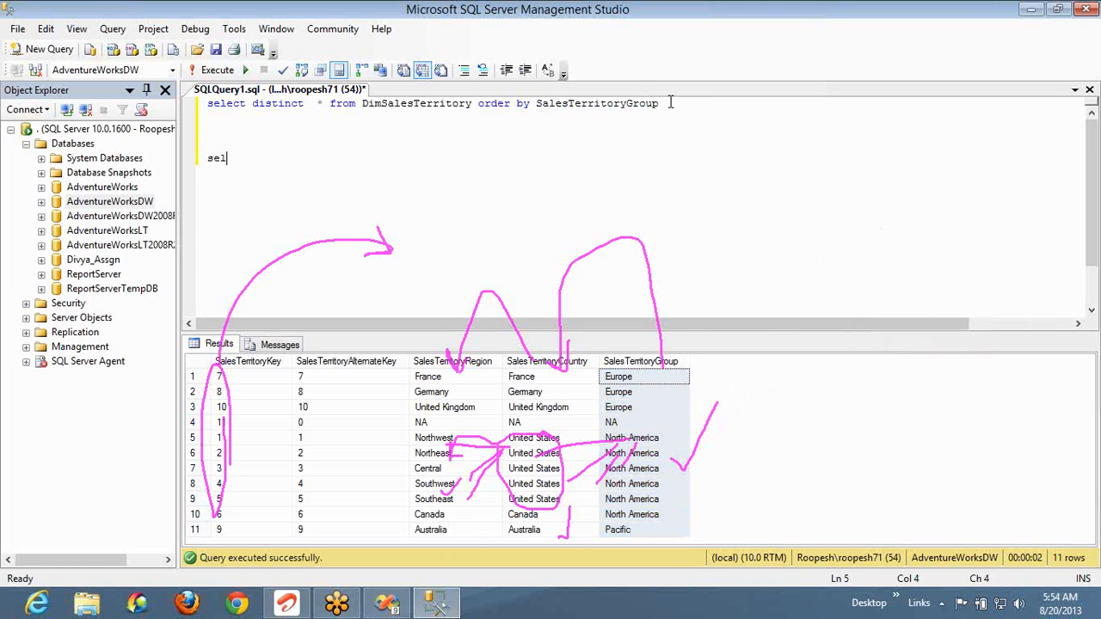
type("ect distinct")
key("ctrl+v")
type("from")
Complete the second query with the table name DimSalesTerritory copied from the first query, and run only that statement
key("Up")
key("Up")
key("Up")
key("Up")
key("ctrl+Left")
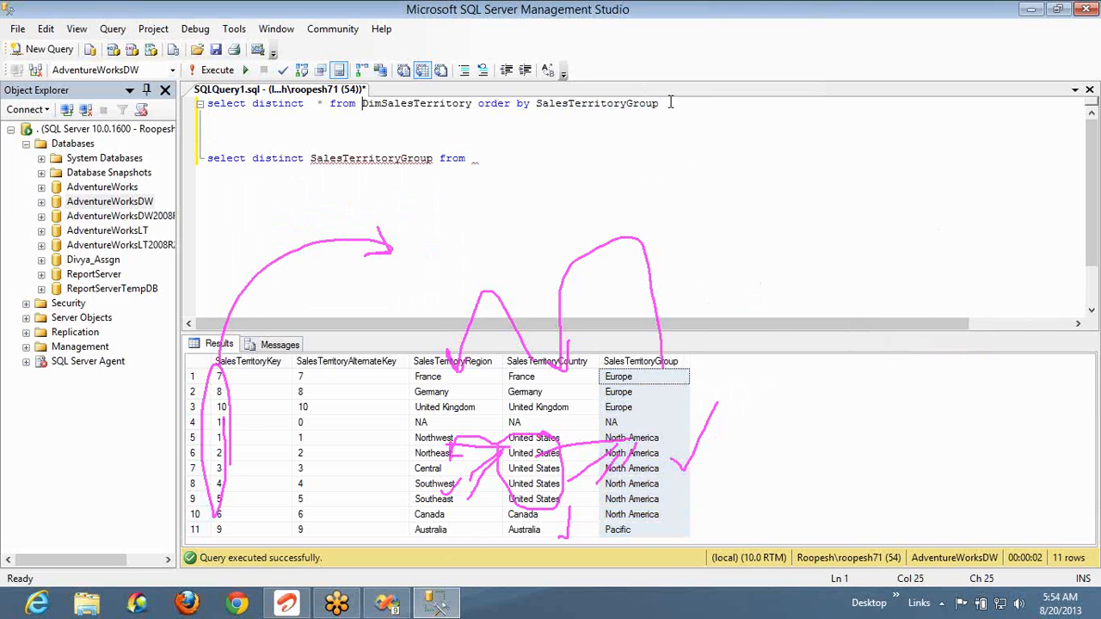
key("ctrl+shift+Right")
key("shift+Left")
key("ctrl+c")
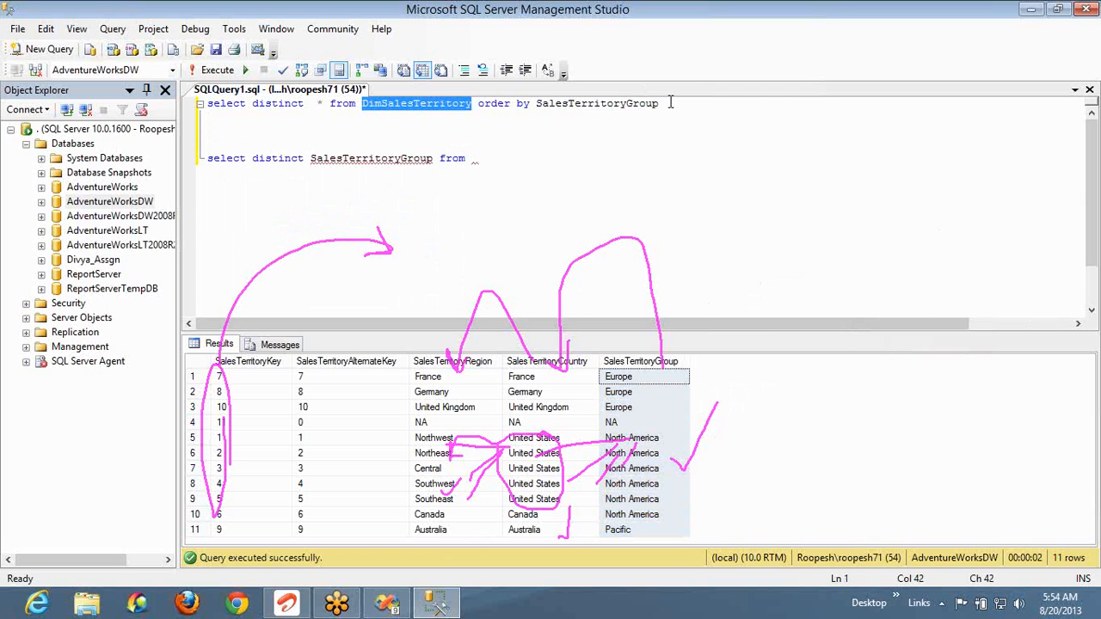
key("Down")
key("Down")
key("Down")
key("Down")
key("End")
key("ctrl+v")
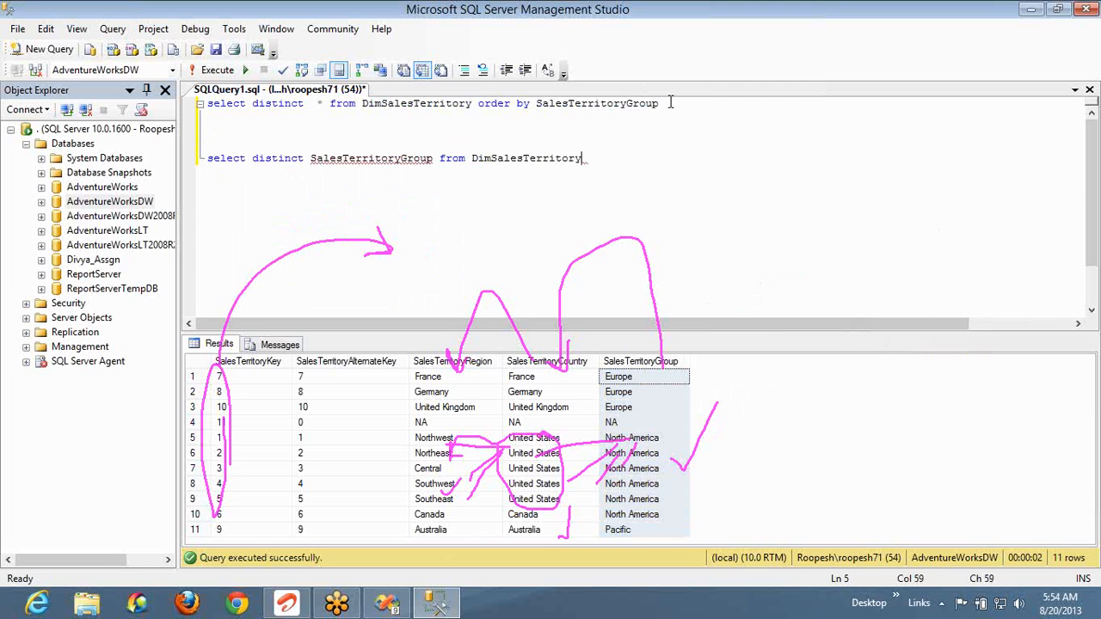
key("shift+Home")
key("F5")
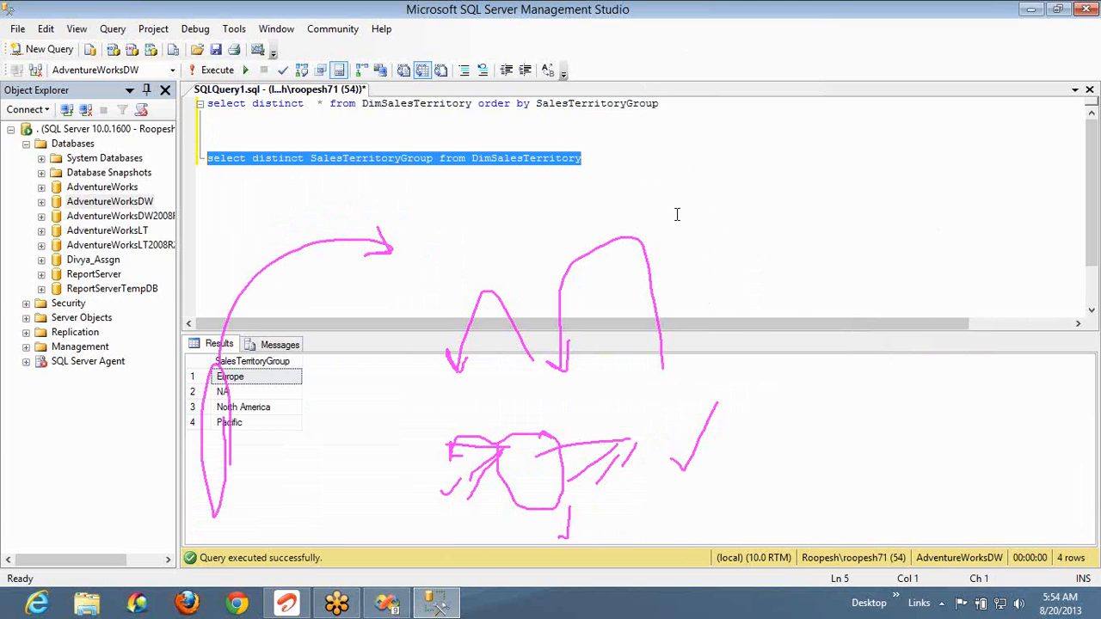
Find and launch Microsoft Excel with a blank workbook
key("super")
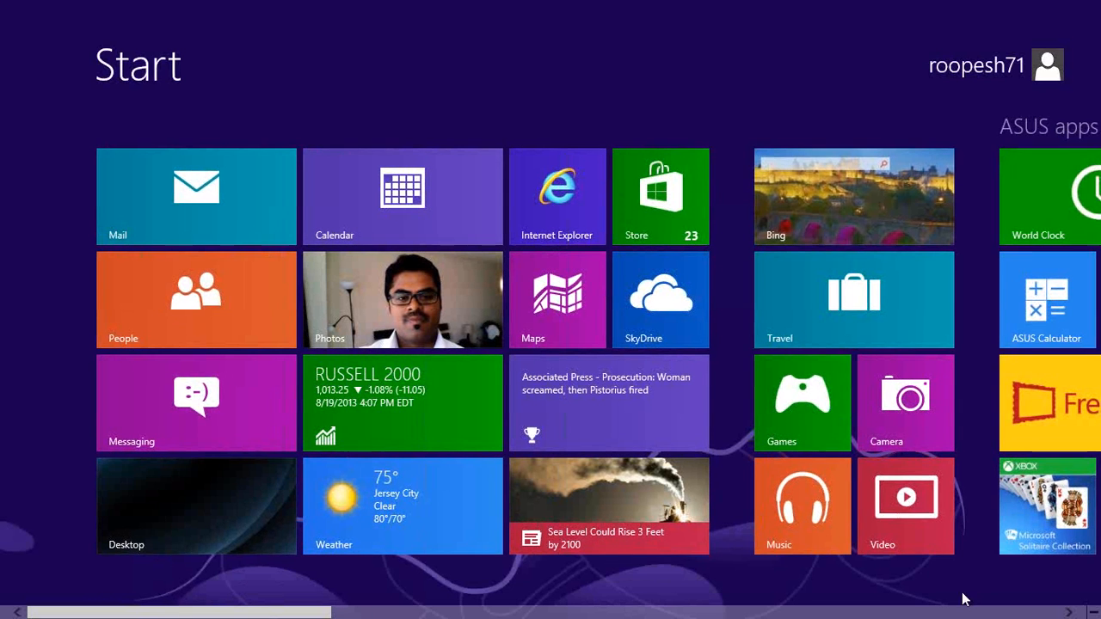
scroll(959, 609, "down", 5)
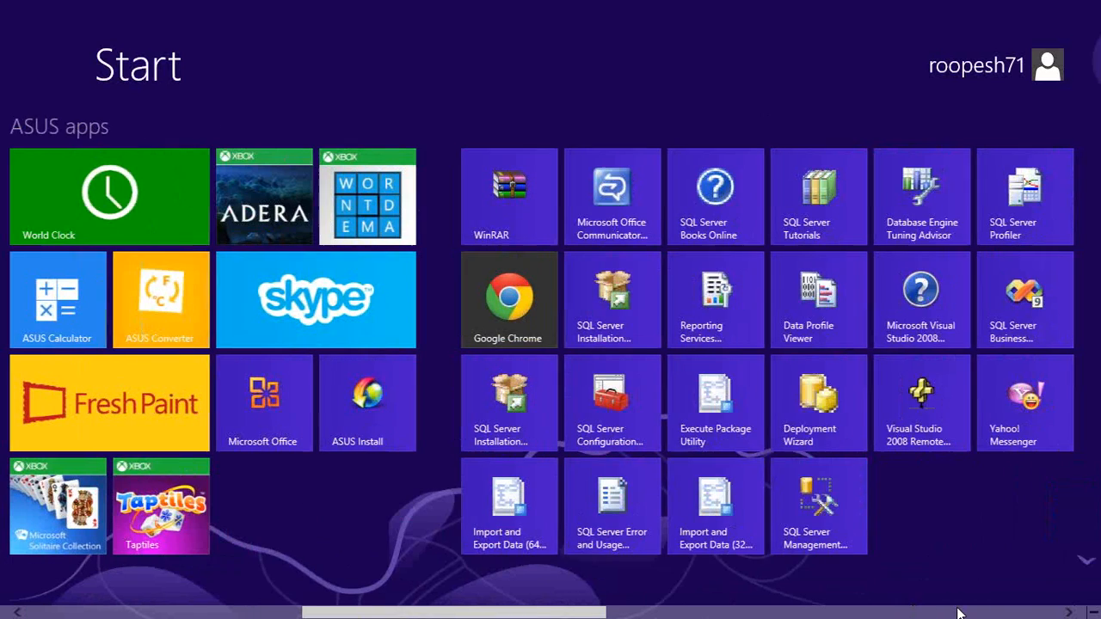
scroll(959, 613, "down", 5)
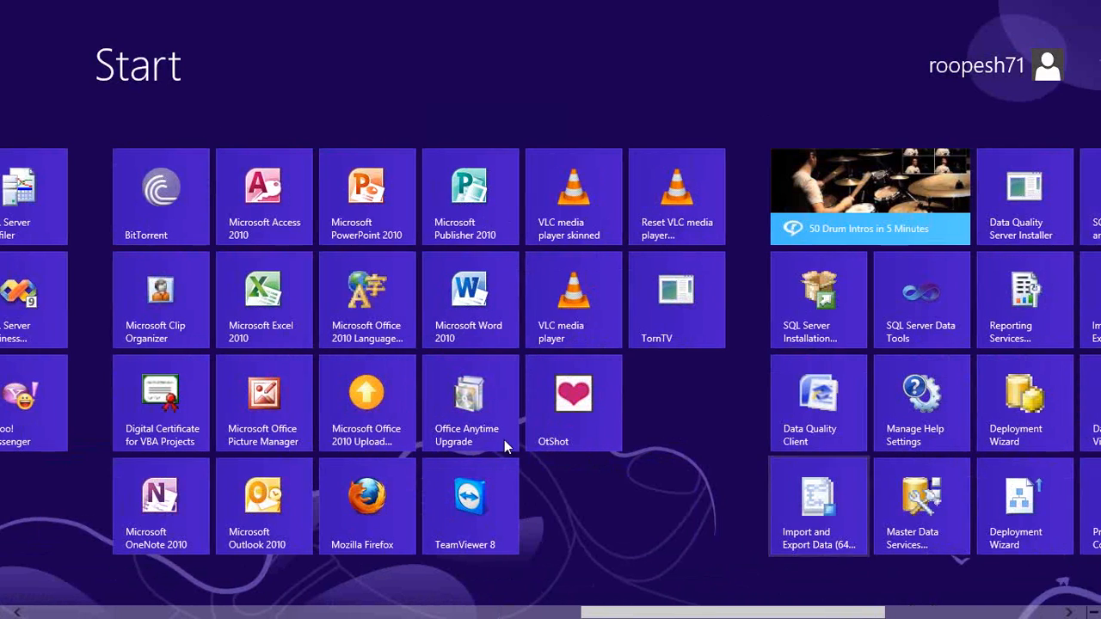
key("super")
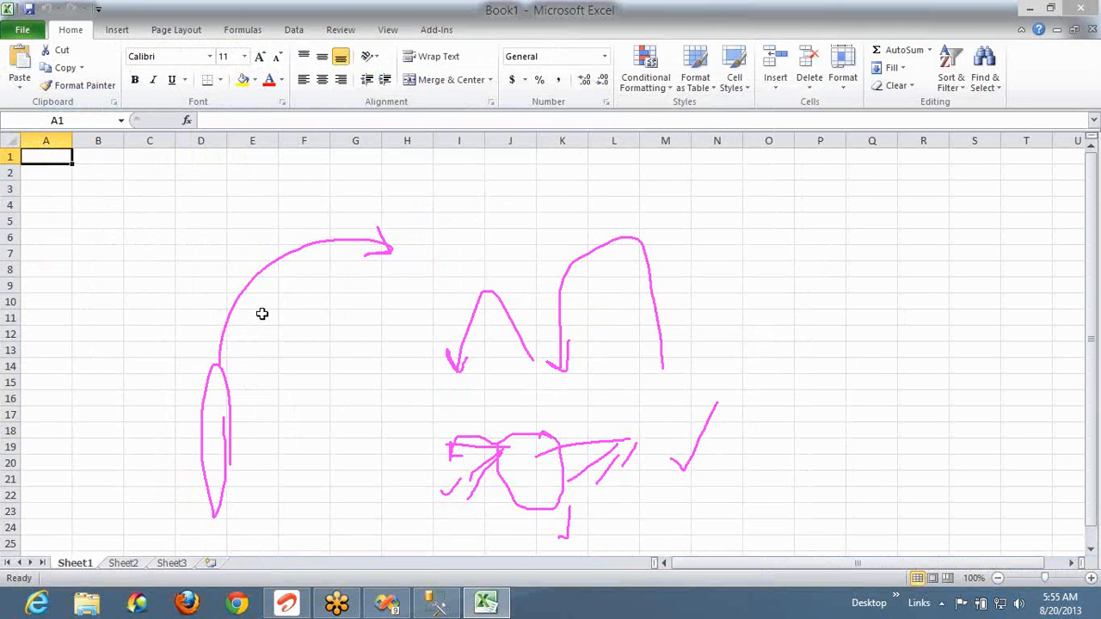
Enter the column headers ID, City, State and Country across cells A1 to D1
type("ID")
key("Tab")
type("City")
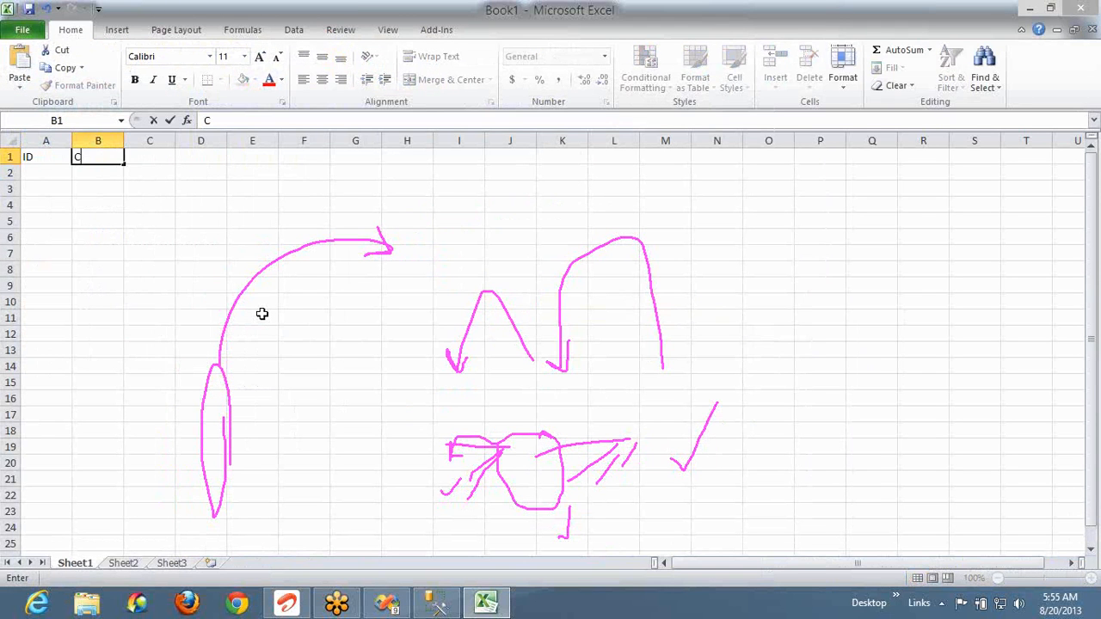
key("End")
key("Right")
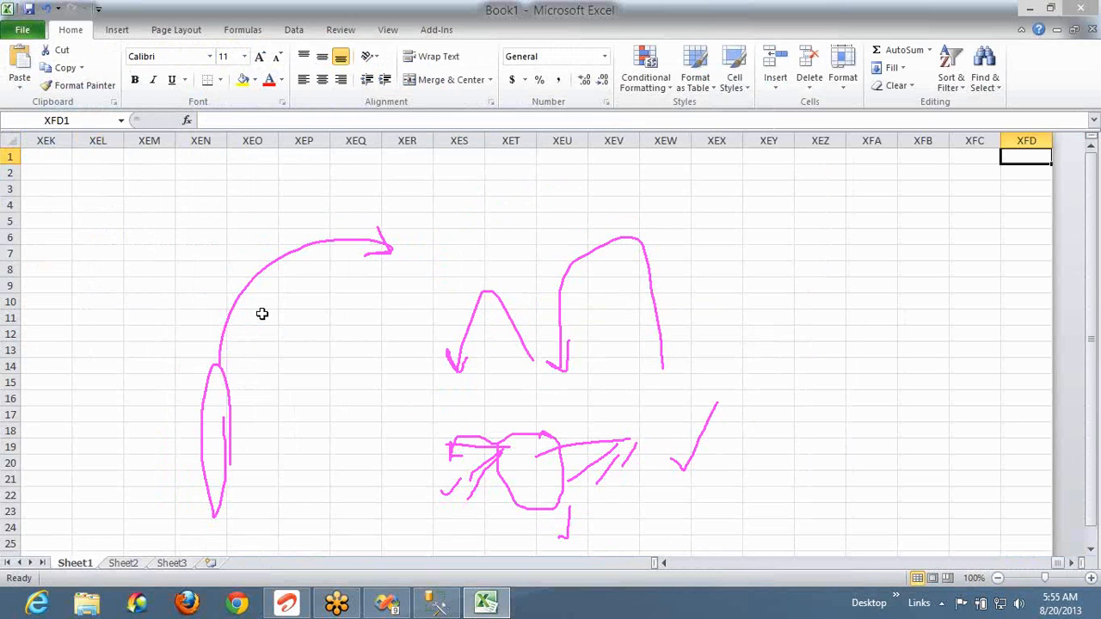
key("ctrl+Home")
key("Right")
key("Right")
type("State")
key("Tab")
type("Country")
Fill in the first record under the headers with ID 1, city Hyd, state AP and country India
key("Down")
key("Left")
key("Left")
key("Left")
type("1")
key("Tab")
type("Hyd")
key("Tab")
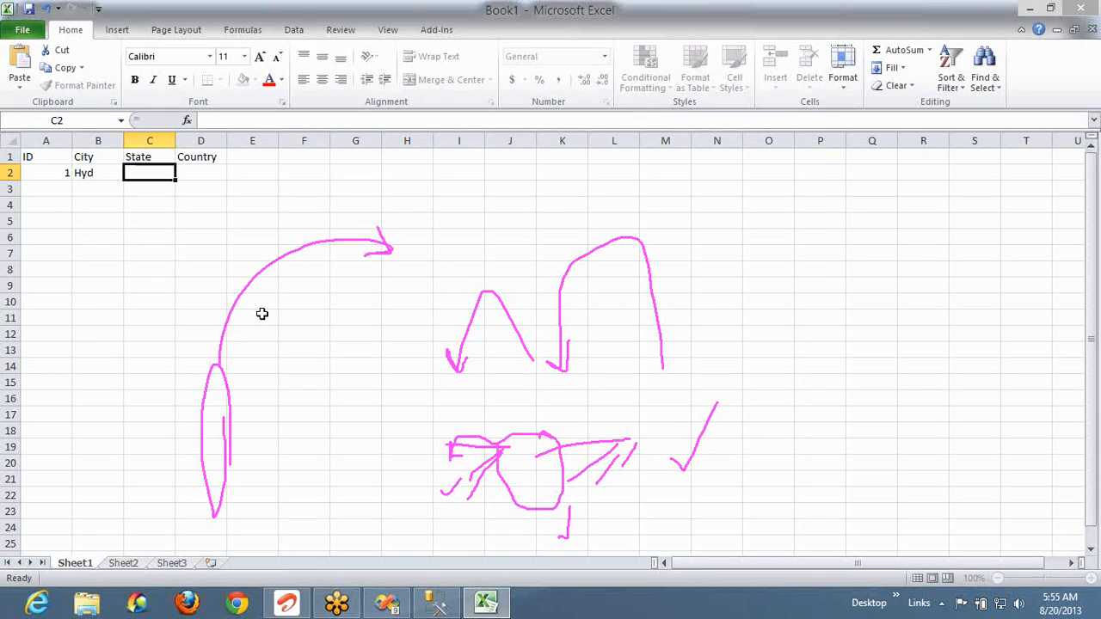
type("AP")
key("Tab")
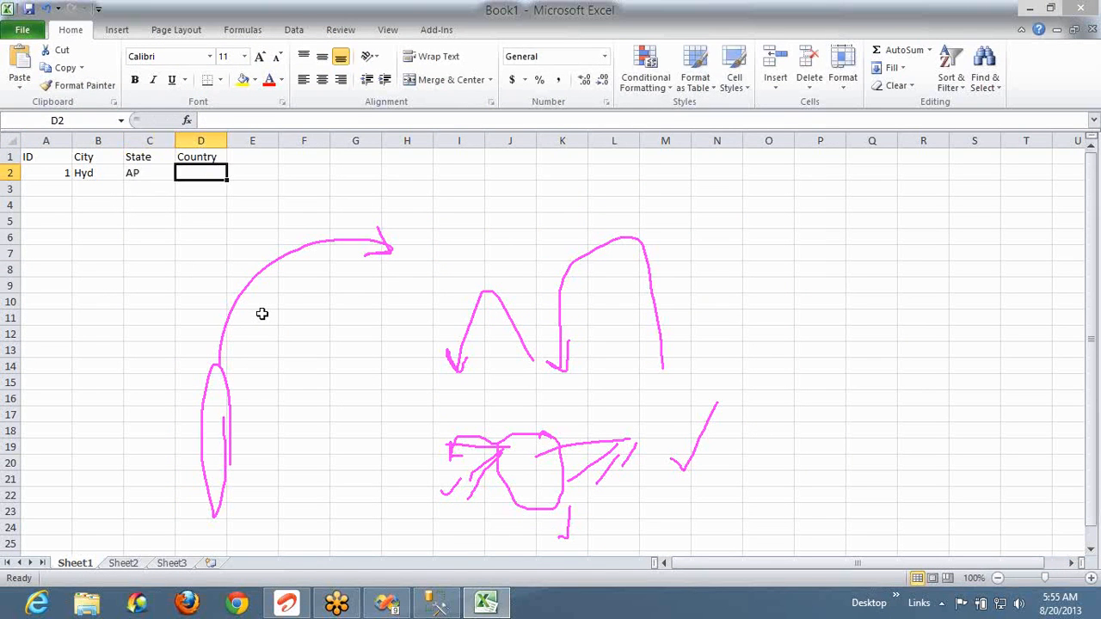
type("India")
Add a second record in row 3 with ID 2, city Bang, state Kar and country India
key("Down")
key("Left")
key("Left")
key("Left")
type("2")
key("Tab")
type("Bang")
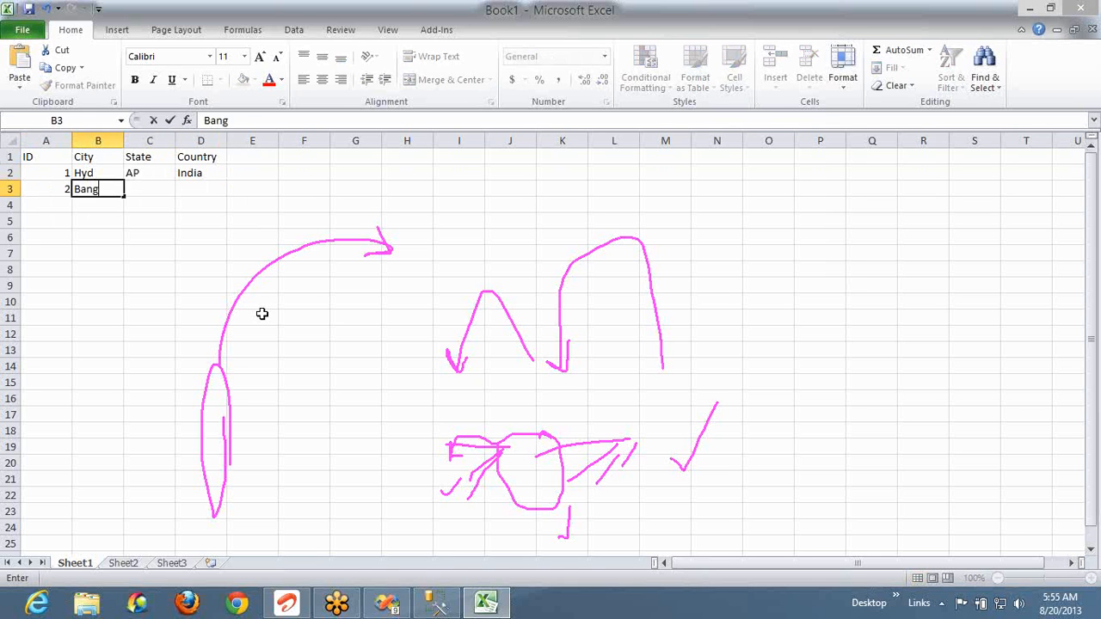
key("Tab")
type("Kar")
key("Tab")
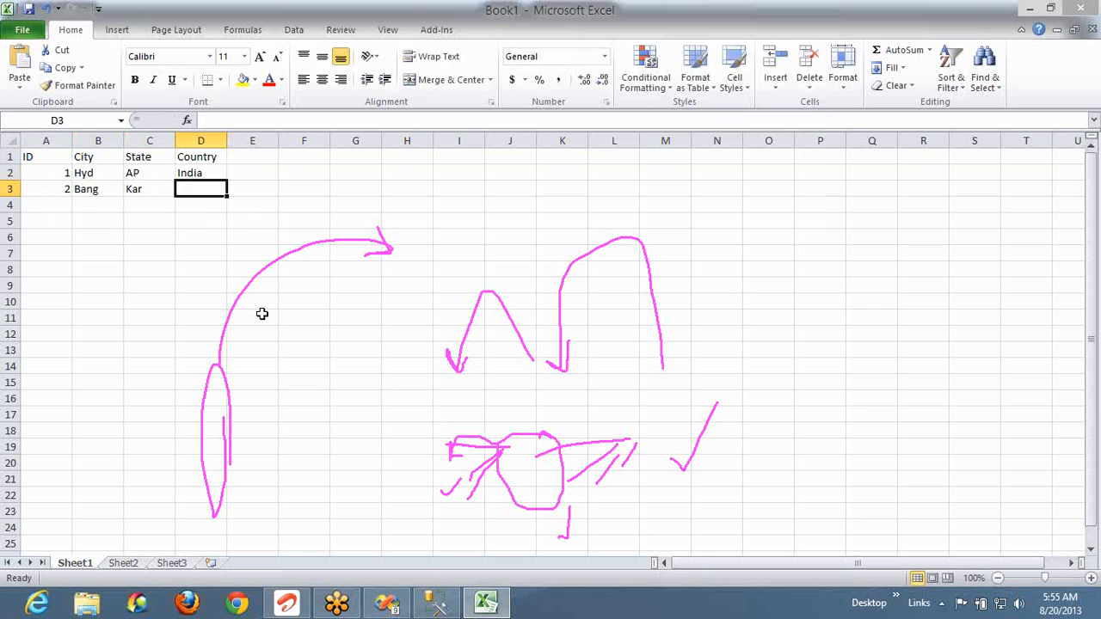
type("India")
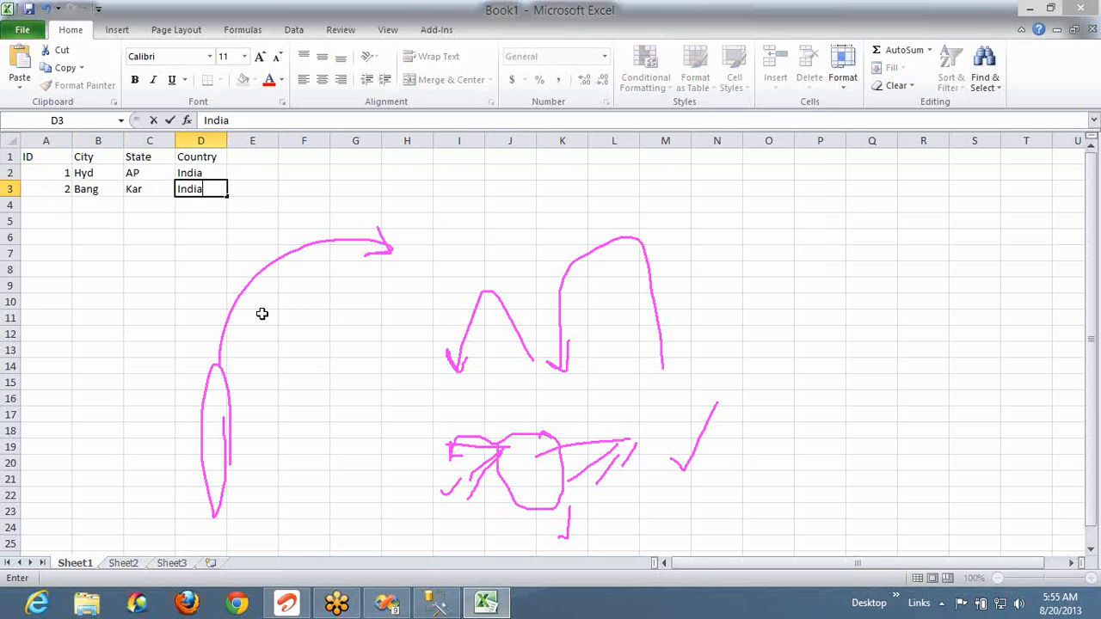
key("Down")
Highlight the Country column from its header downward to examine the repeated country values
key("Up")
key("Up")
key("Up")
key("shift+Down")
key("shift+Down")
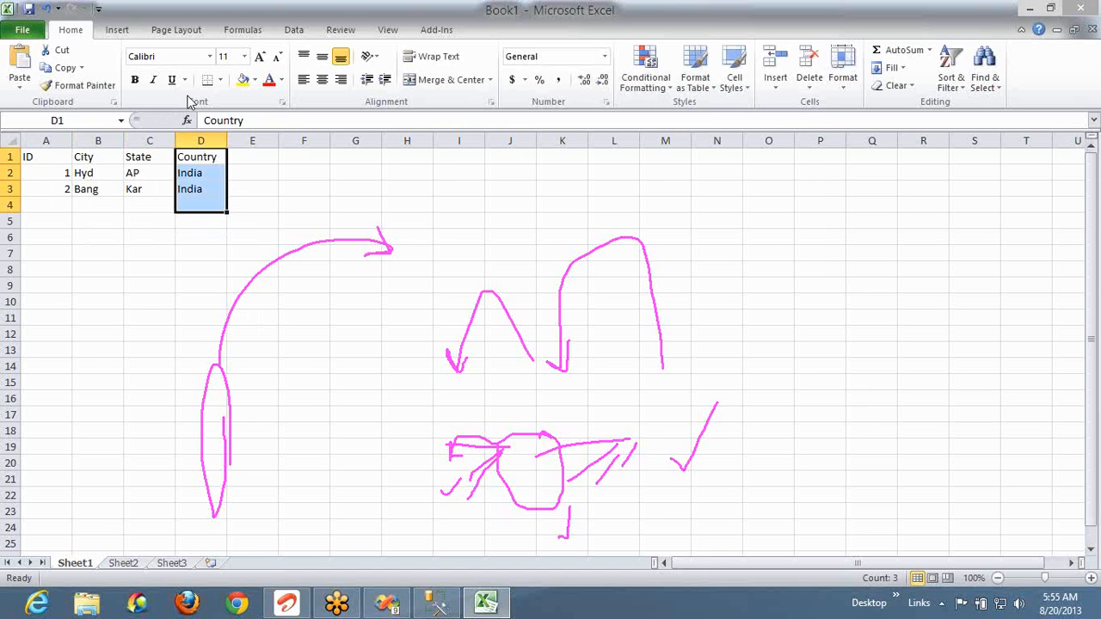
Start a separate country lookup table at I1 with headers CountryID and Name and a record of 1 and India
left_click(461, 157)
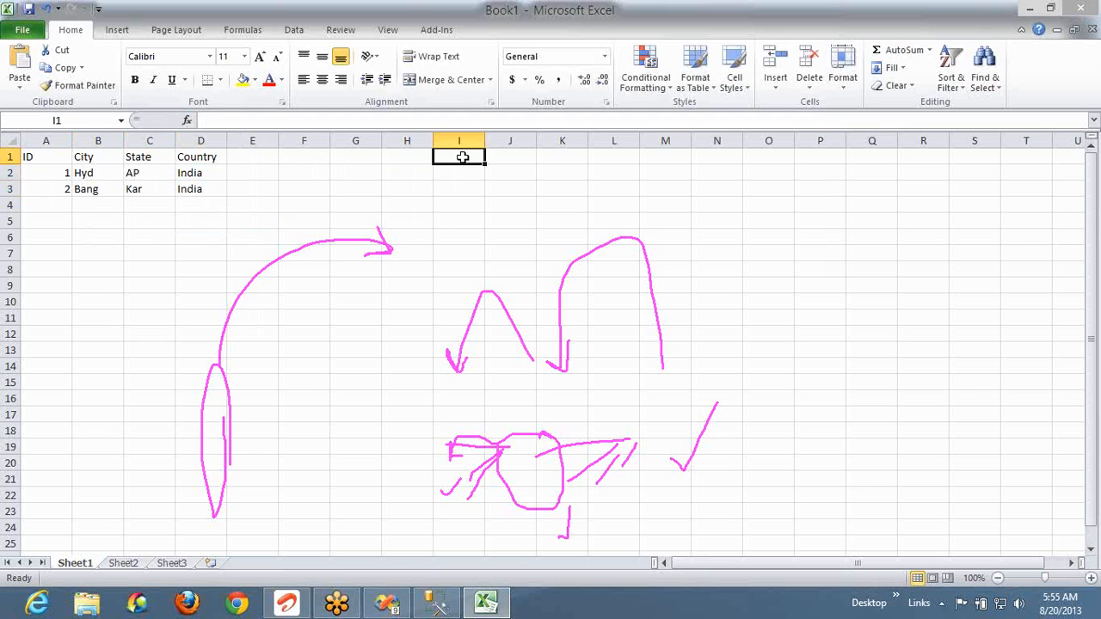
type("CountryID")
key("Tab")
type("NAme")
key("Return")
type("1")
key("Tab")
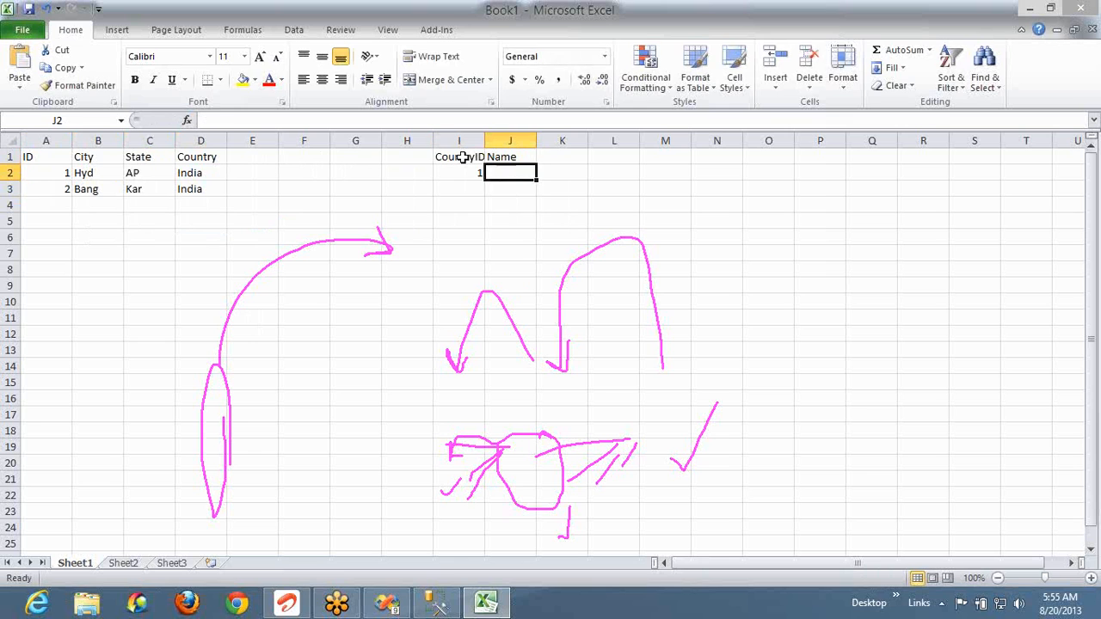
type("India")
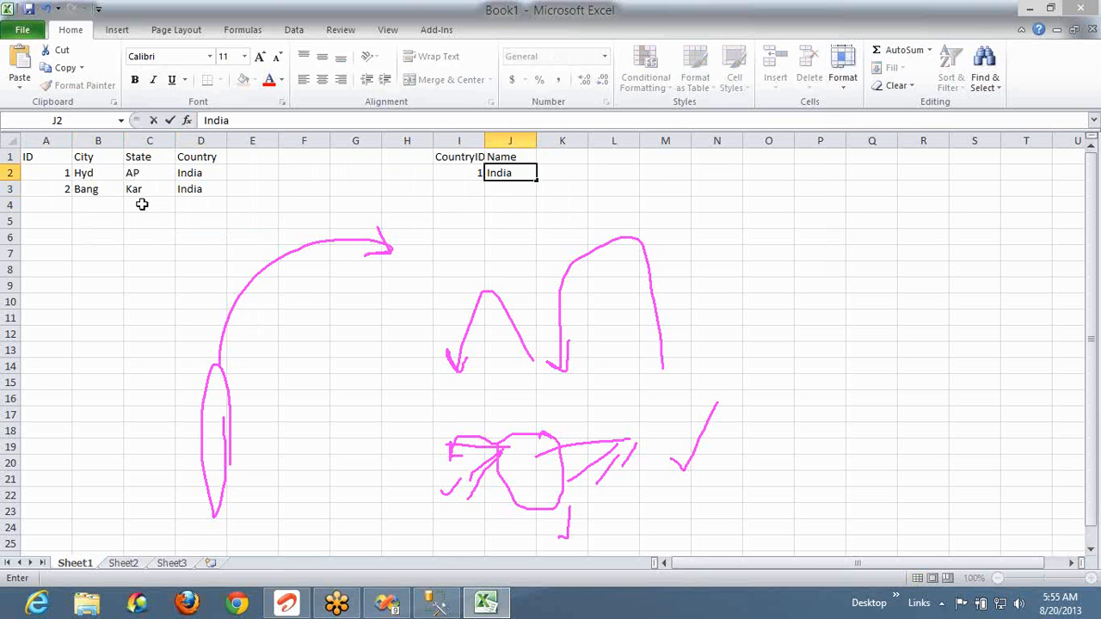
Replace the country names in D2 and D3 with the lookup ID 1
left_click(195, 172)
type("1")
key("Return")
type("1")
key("Return")
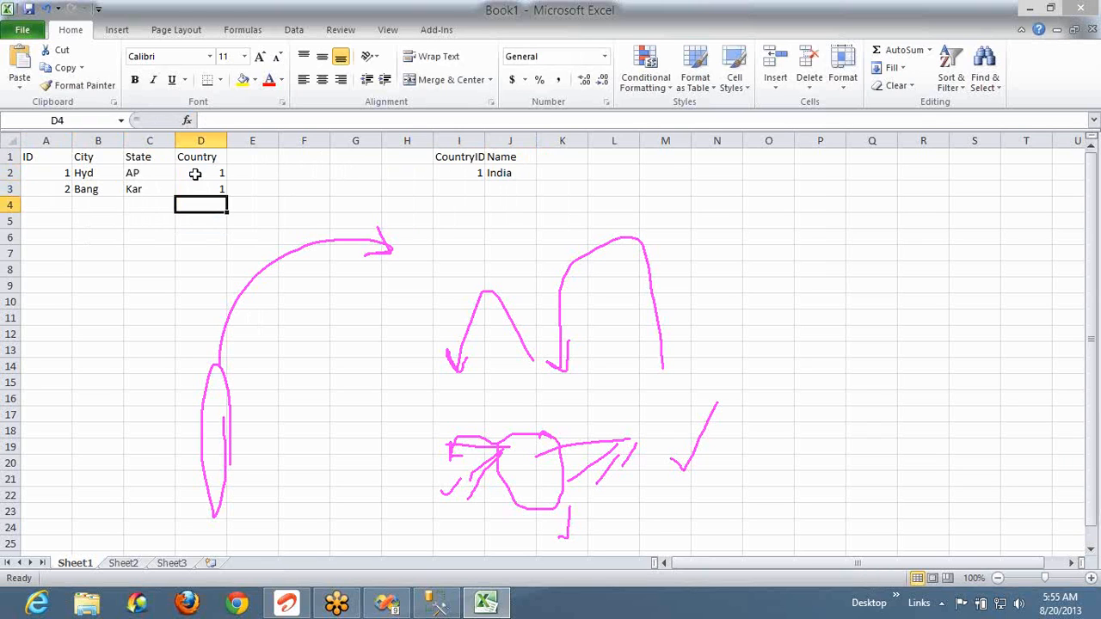
Examine the ID and City values of both records, highlighting the range A2 to B3
left_click(55, 174)
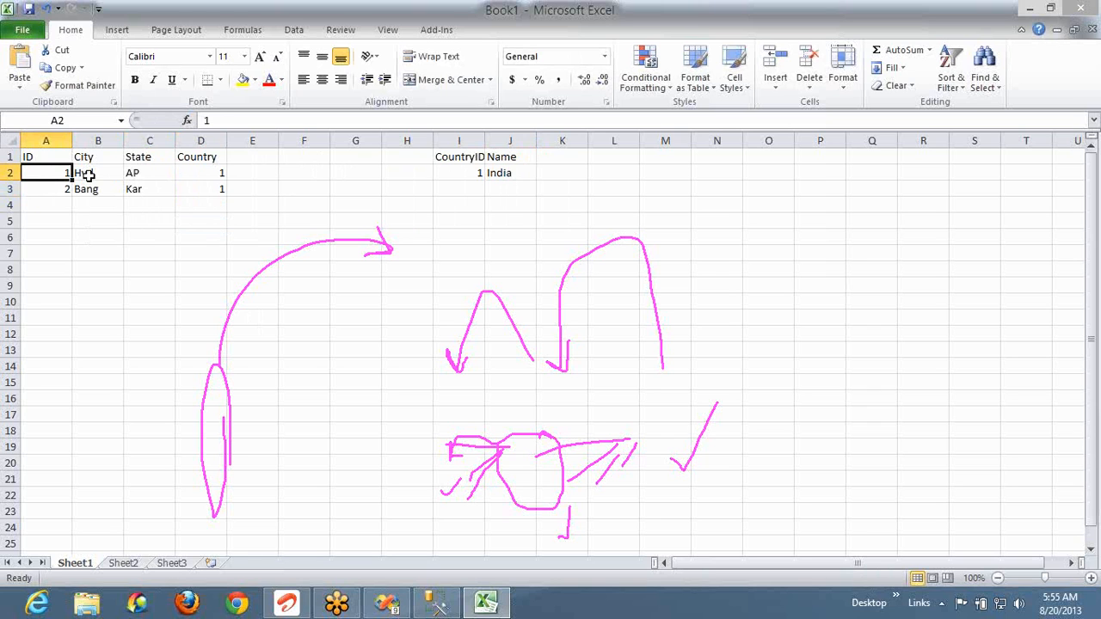
left_click(89, 175)
key("Down")
key("Left")
key("Up")
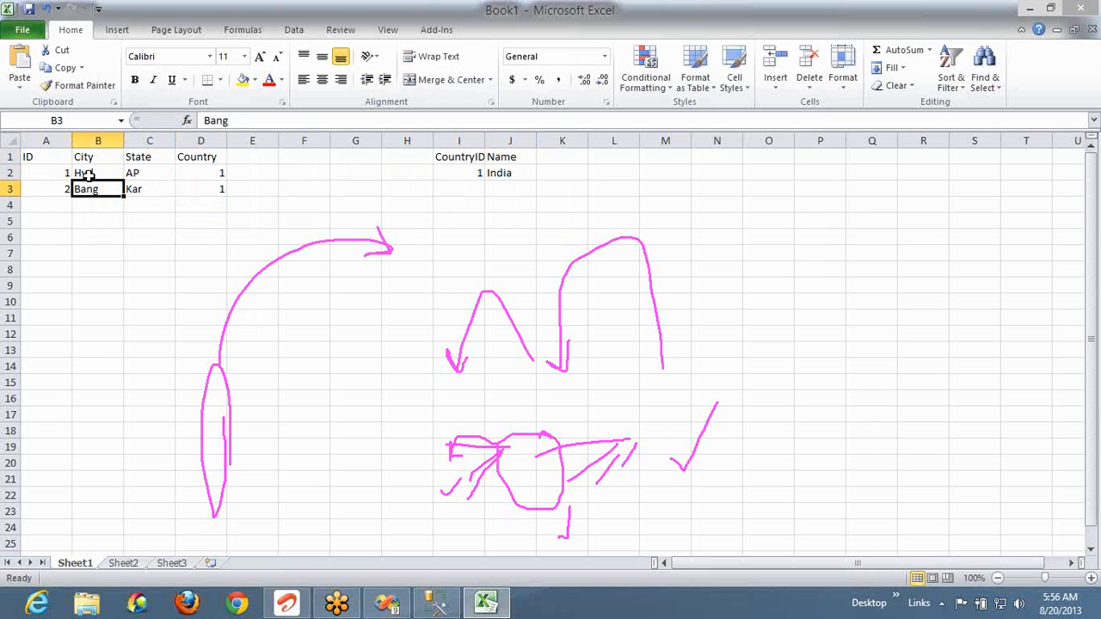
key("Up")
key("Left")
key("shift+Right")
key("shift+Down")
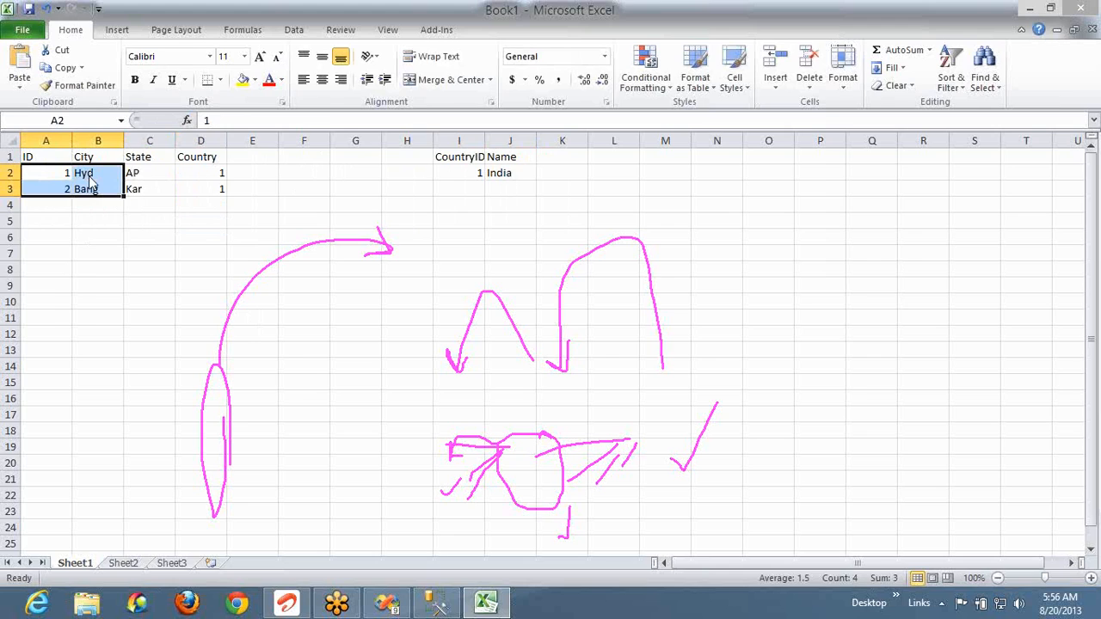
Return to SQL Server Management Studio and run only the first query, which selects all DimSalesTerritory columns ordered by SalesTerritoryGroup
key("alt+Tab")
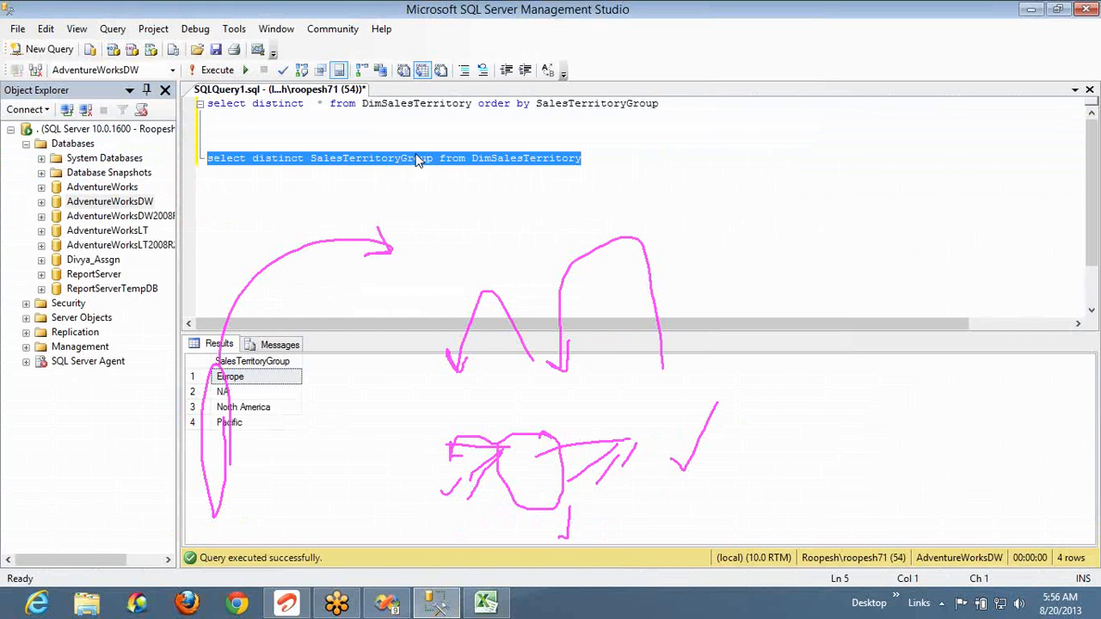
left_click(674, 107)
key("shift+Home")
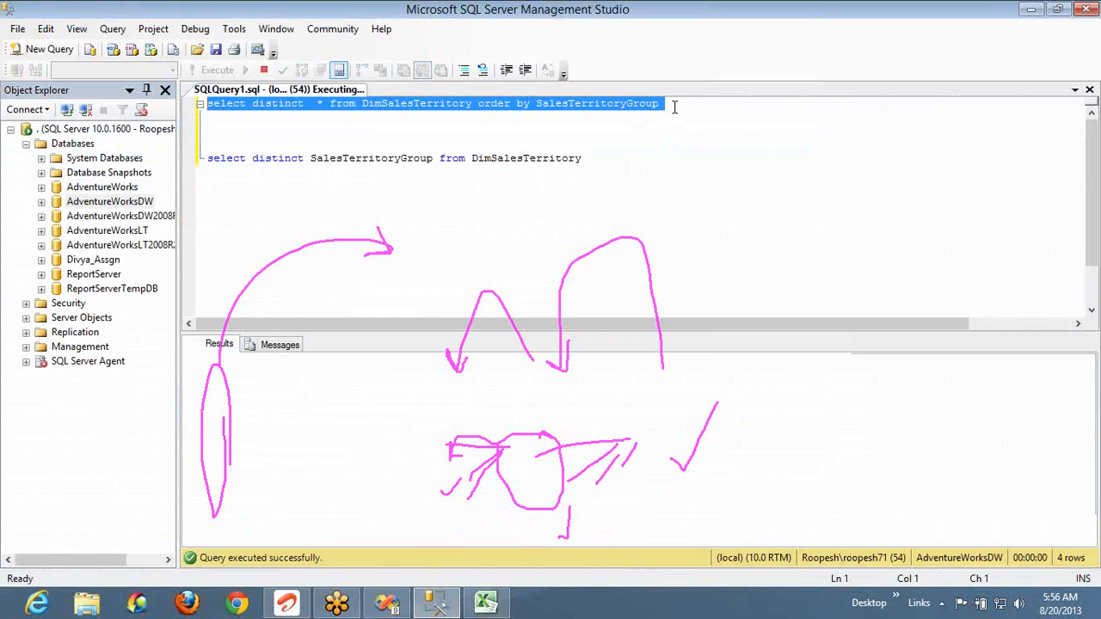
key("F5")
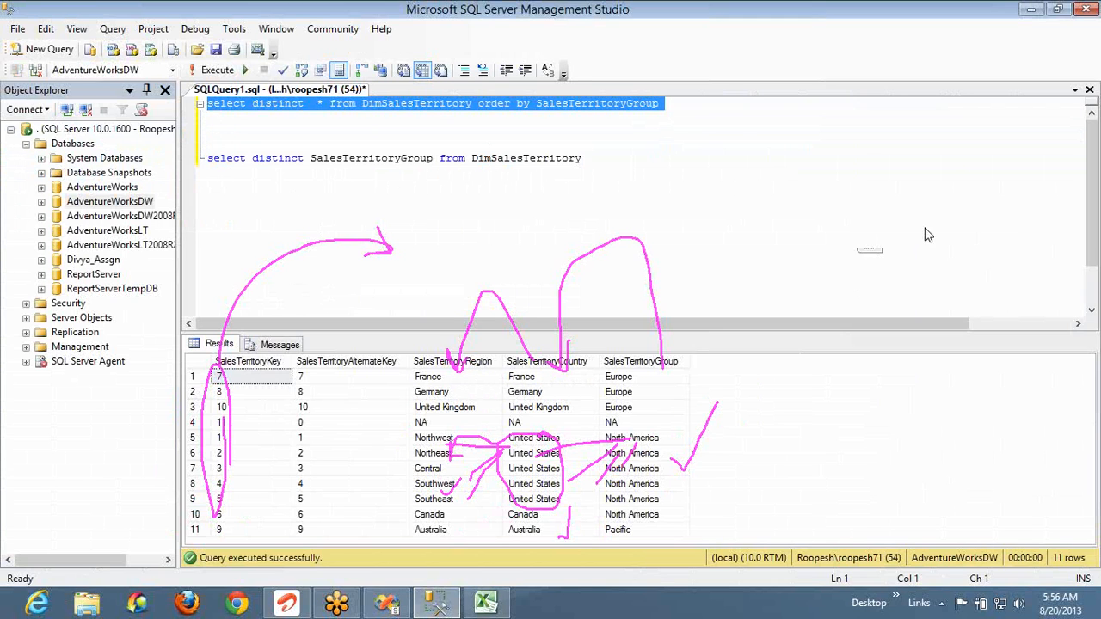
left_click(875, 211)
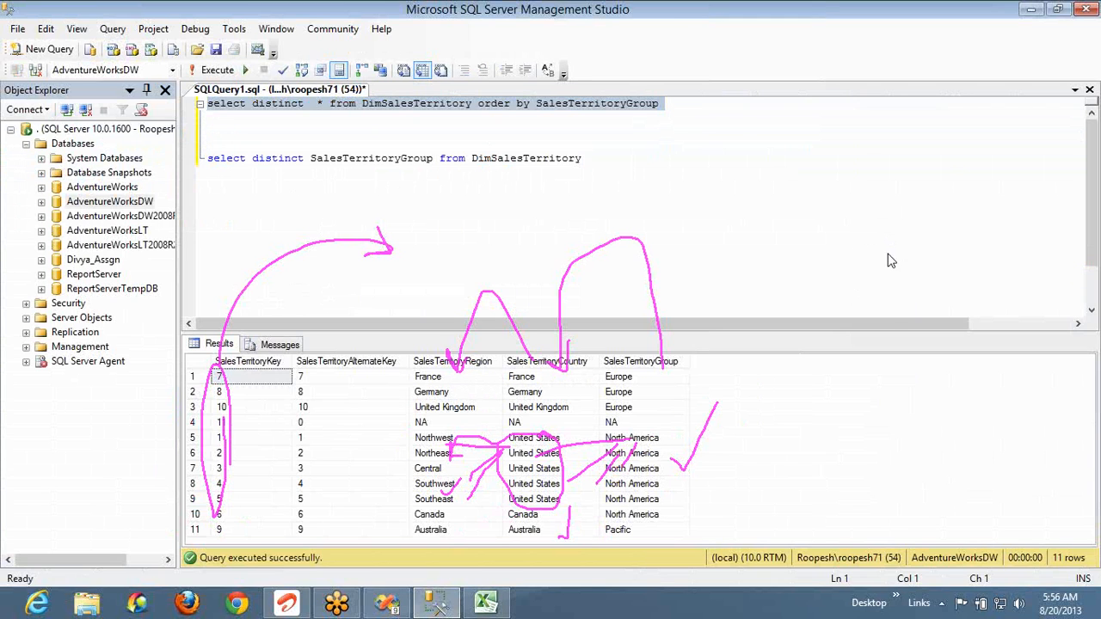
left_click(894, 309)
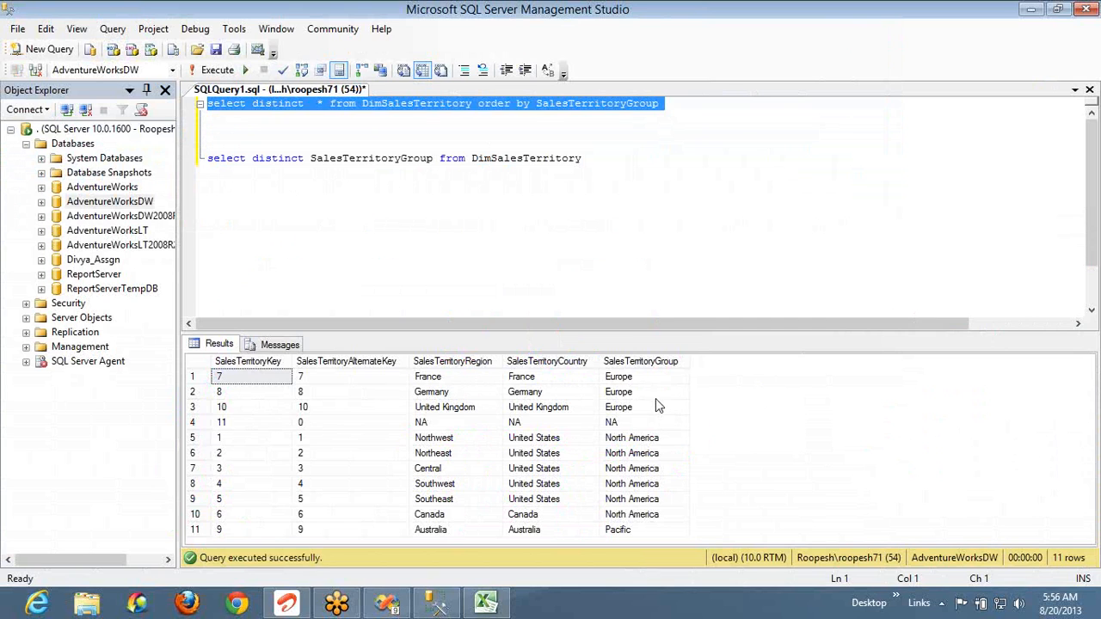
Run only the second query, selecting the distinct SalesTerritoryGroup values from DimSalesTerritory
left_click(587, 164)
key("shift+Home")
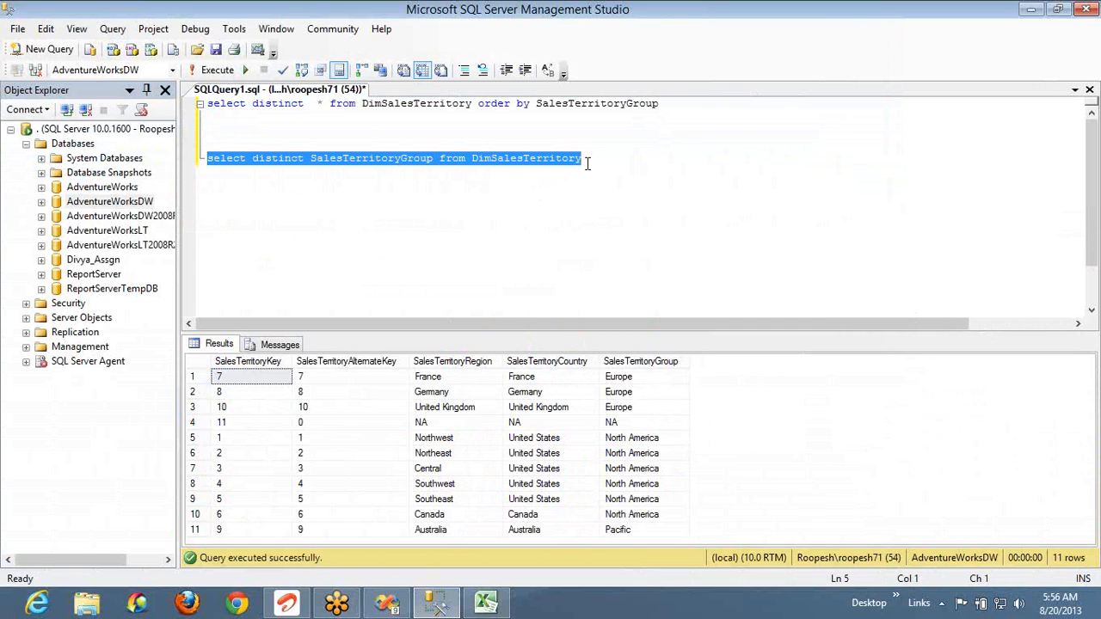
key("F5")
Switch to Visual Studio and add a new empty report named Stu_Doubt.rdl to the Reports folder of Server Project
key("alt+Tab")
key("alt+Tab")
key("alt+Tab")
key("alt+Tab")
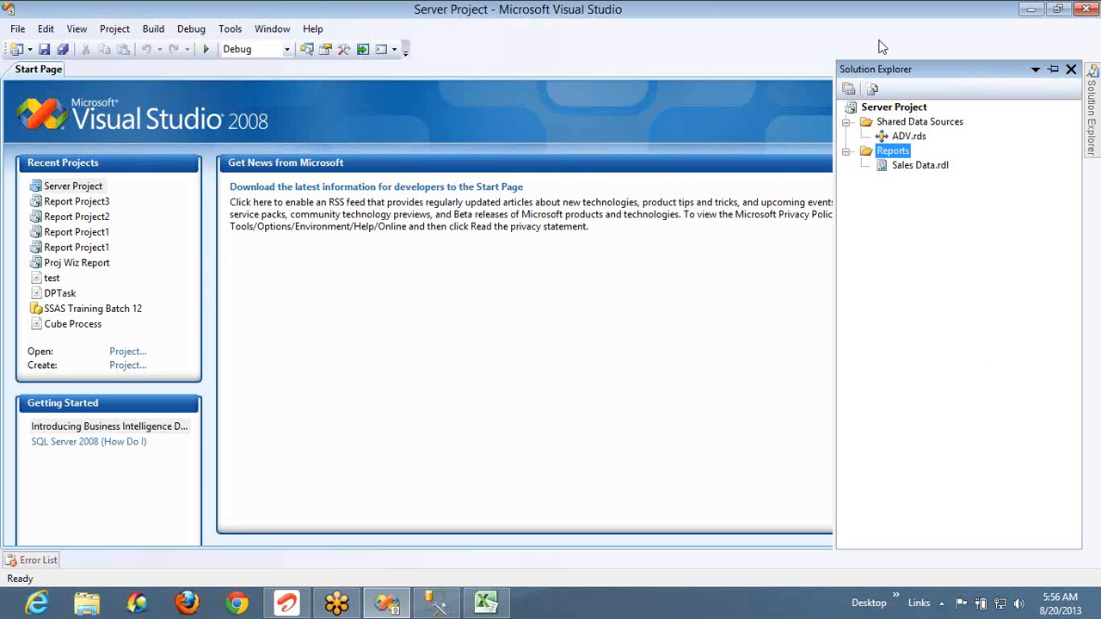
right_click(894, 151)
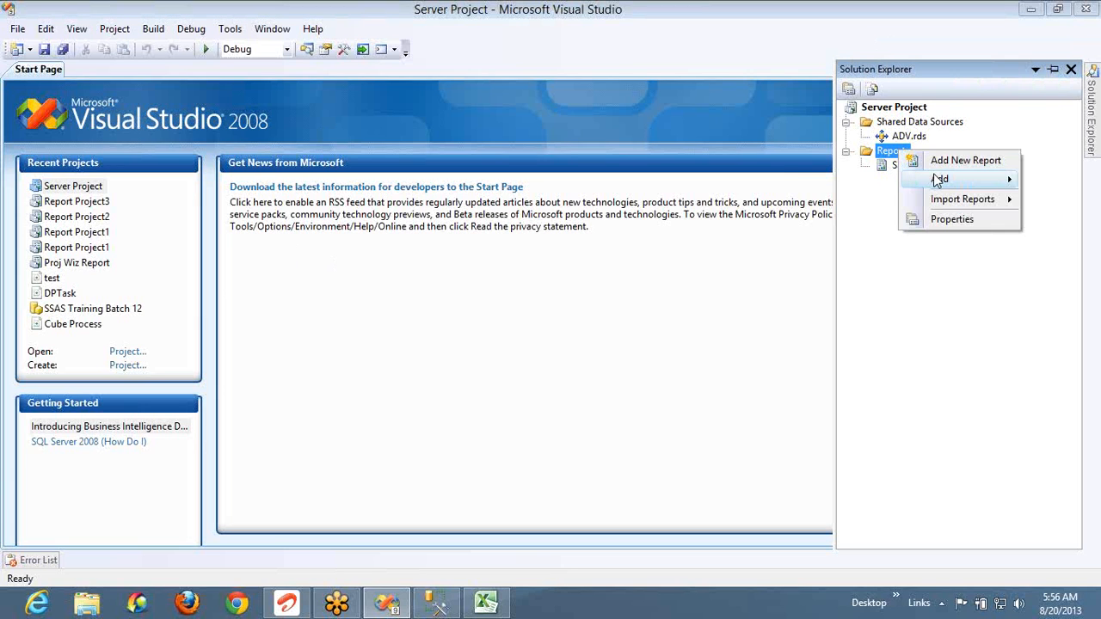
mouse_move(939, 180)
left_click(851, 183)
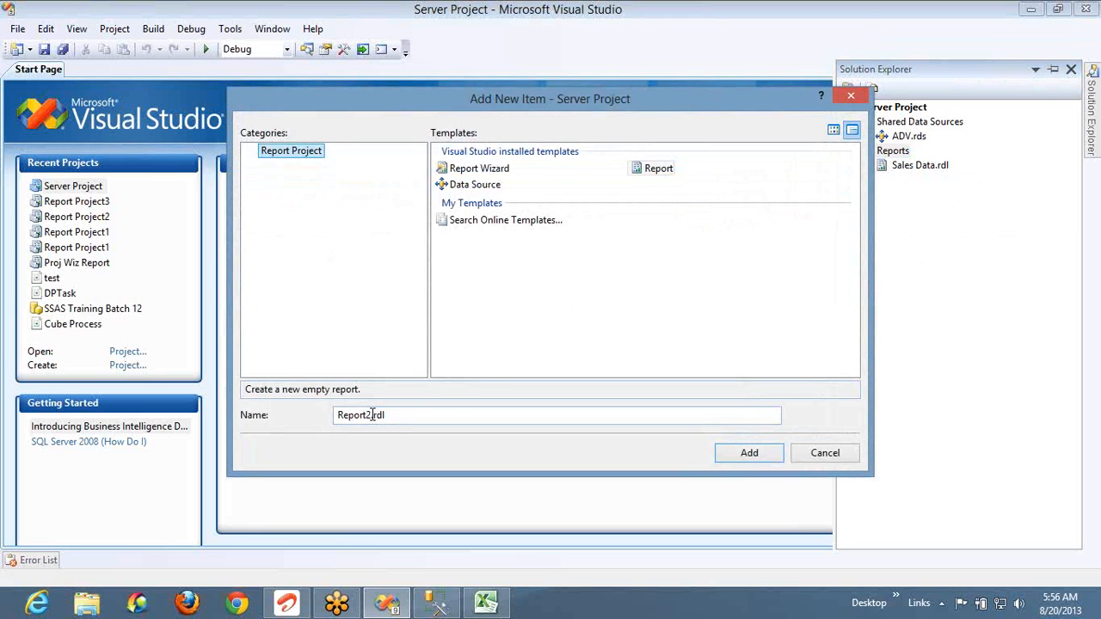
left_click(372, 415)
double_click(372, 414)
type("Stu")
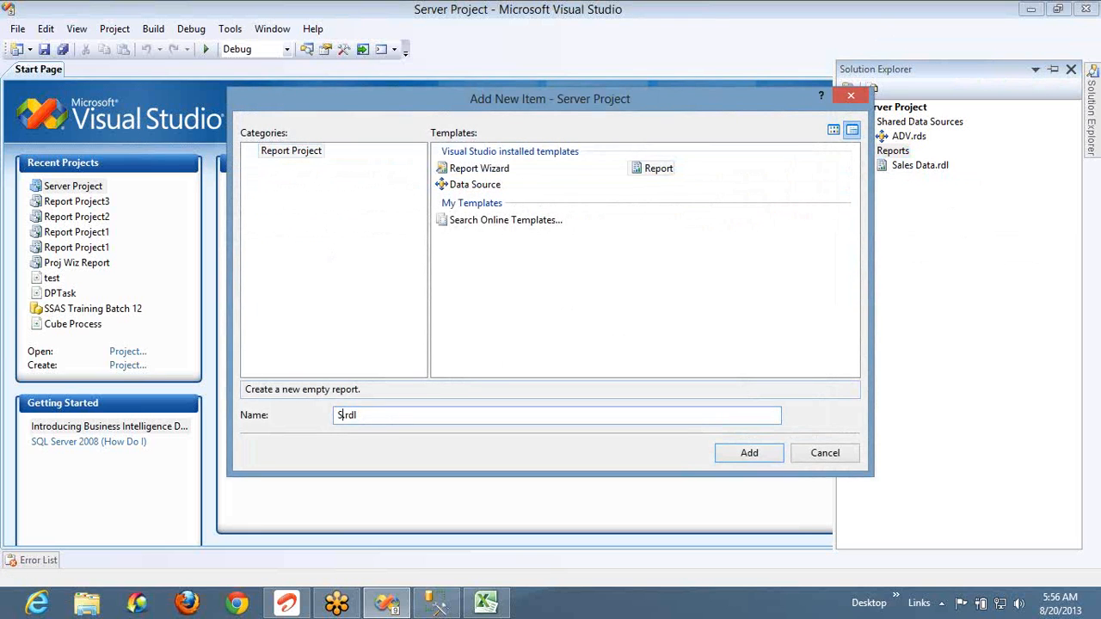
type("_Doubt")
key("Return")
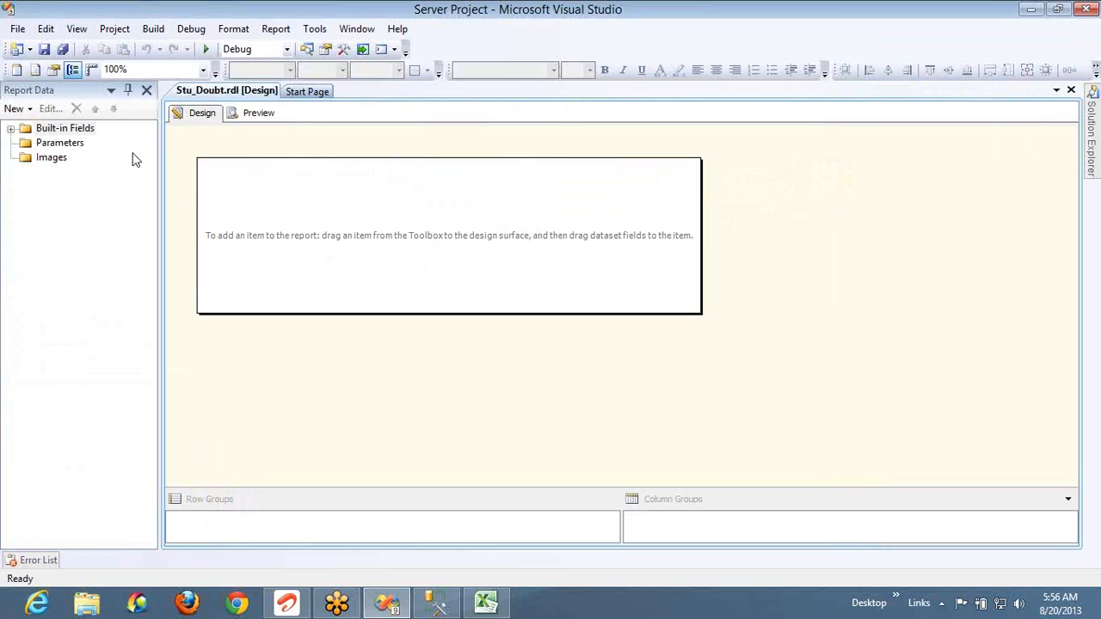
Create a data source named Test for the report, using the shared data source reference ADV
left_click(30, 110)
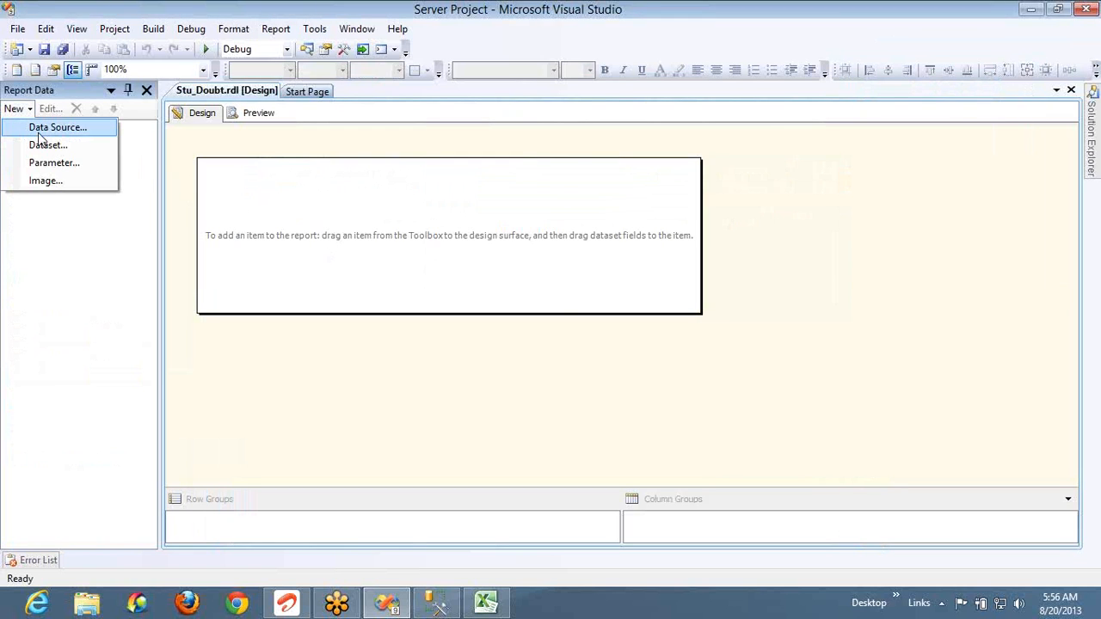
left_click(38, 130)
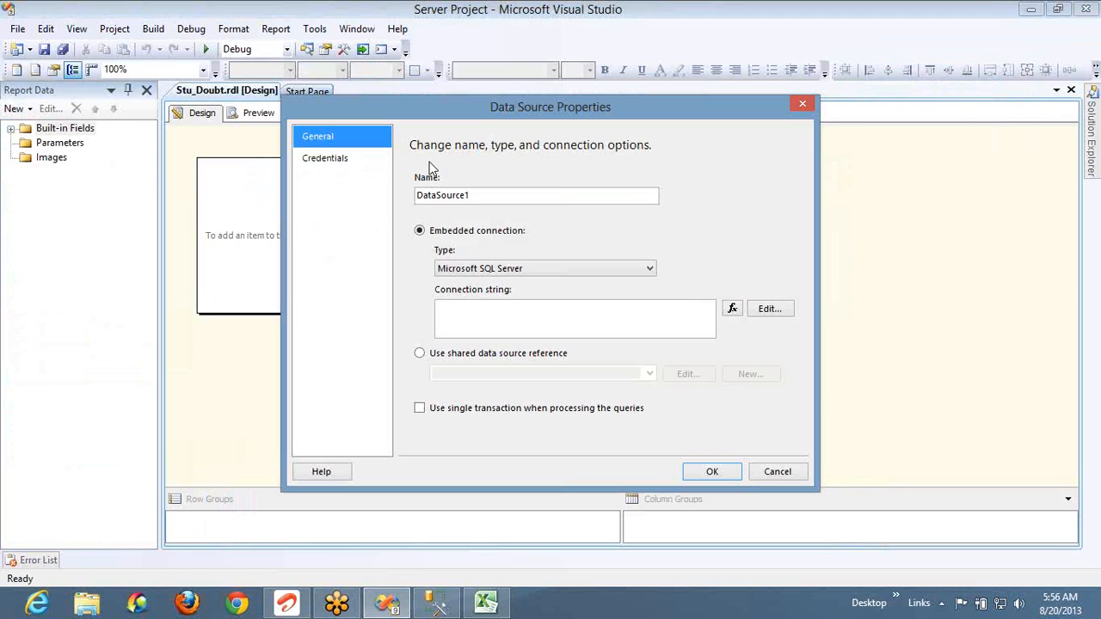
double_click(571, 195)
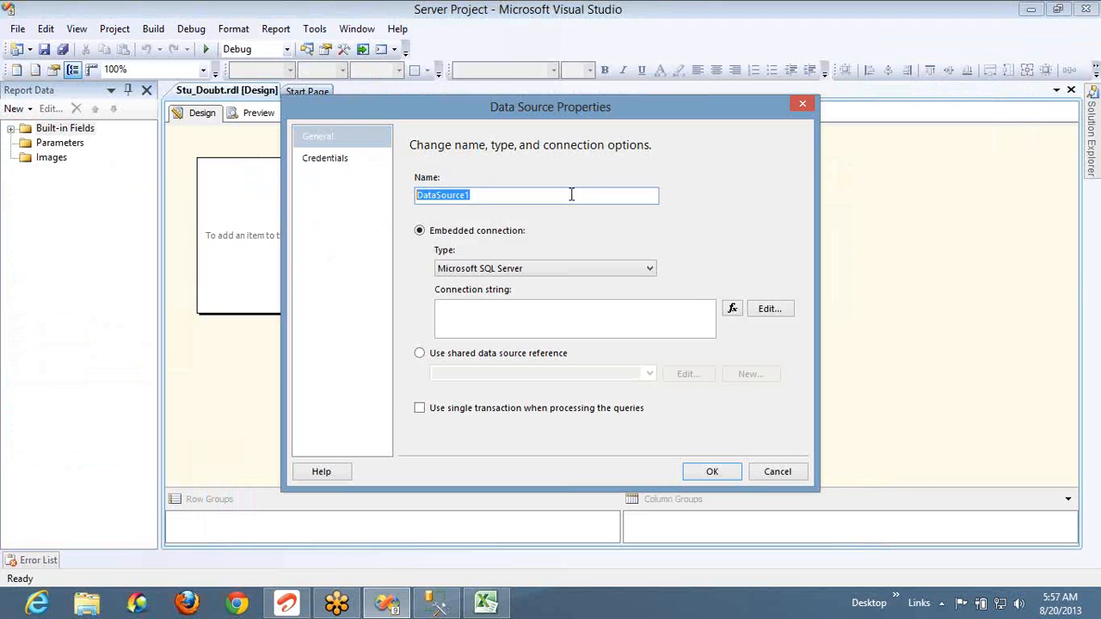
type("Test")
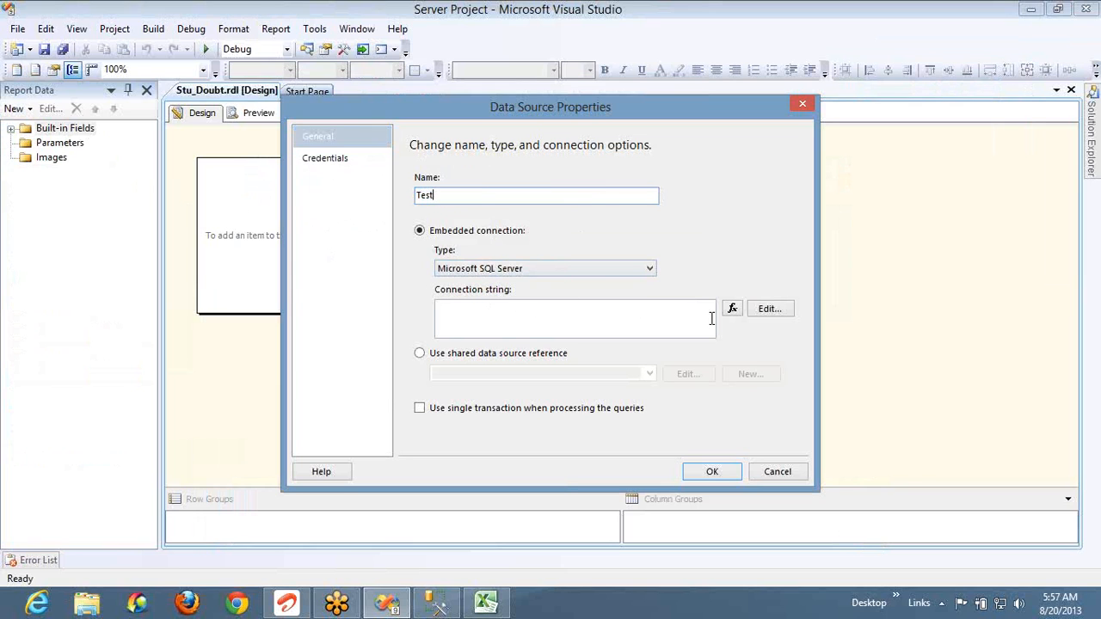
left_click(480, 358)
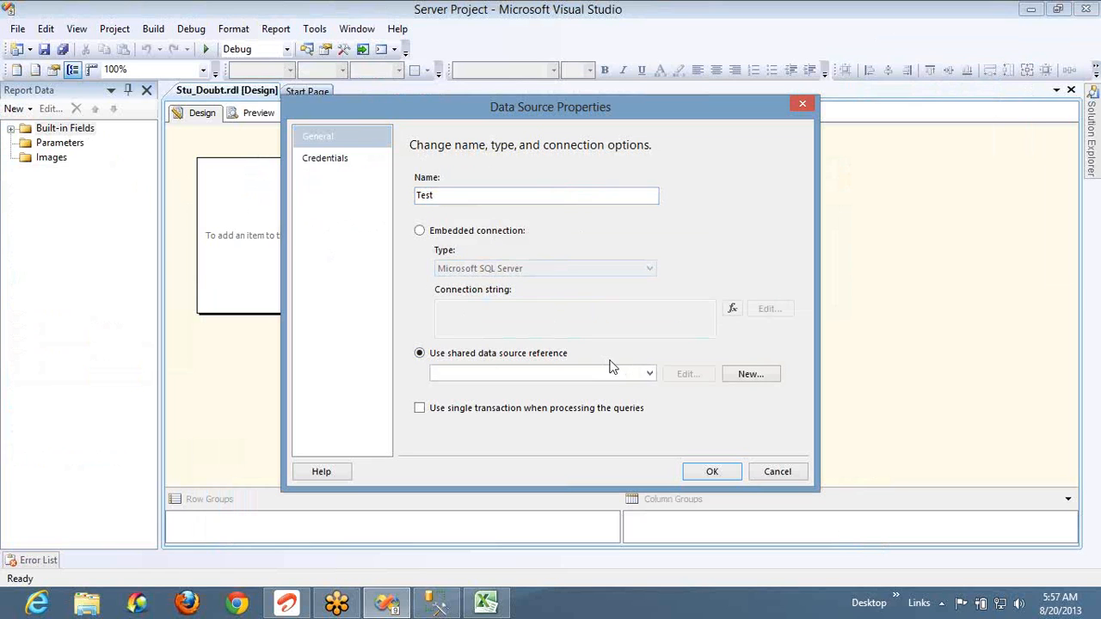
left_click(649, 373)
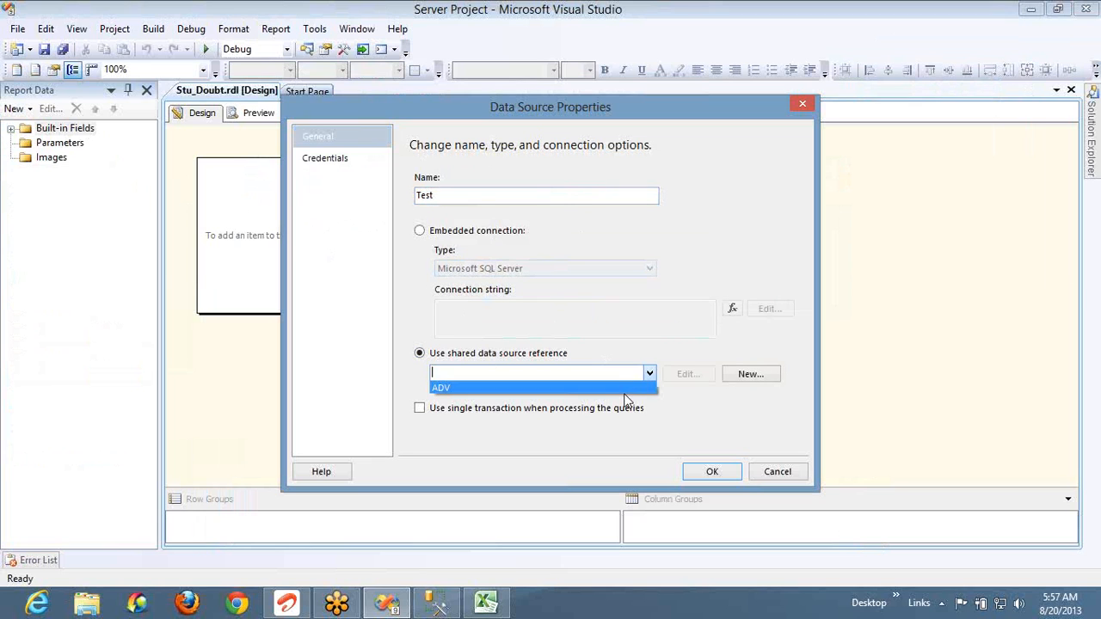
left_click(625, 393)
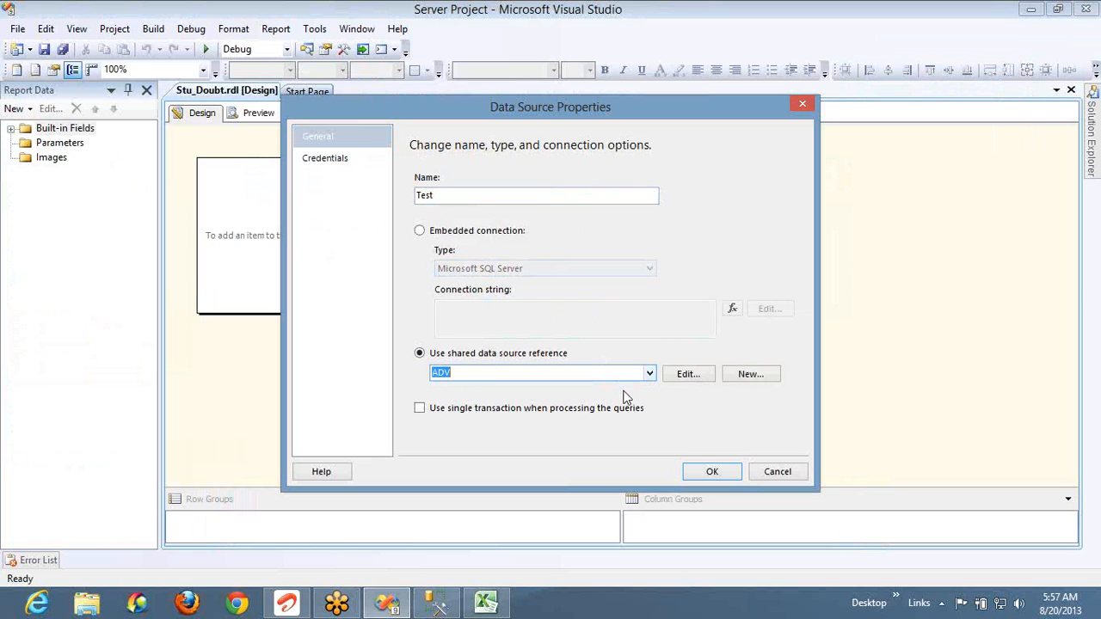
left_click(707, 469)
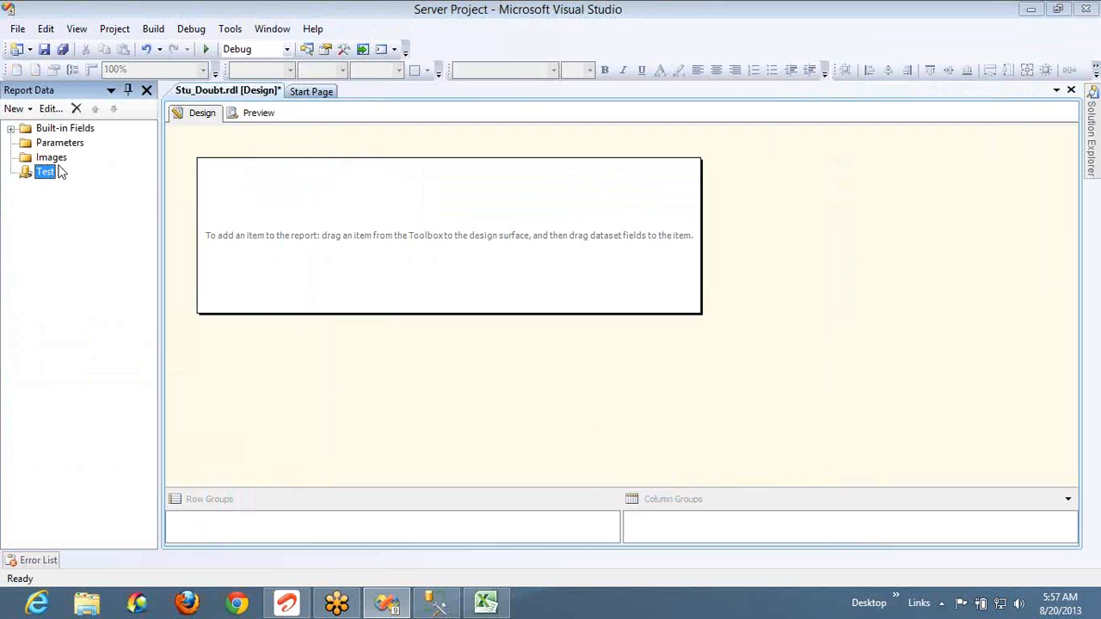
Add a dataset named DS on the Test data source with the query "select distinct SalesTerritoryGroup from DimSalesTerritory"
left_click(26, 109)
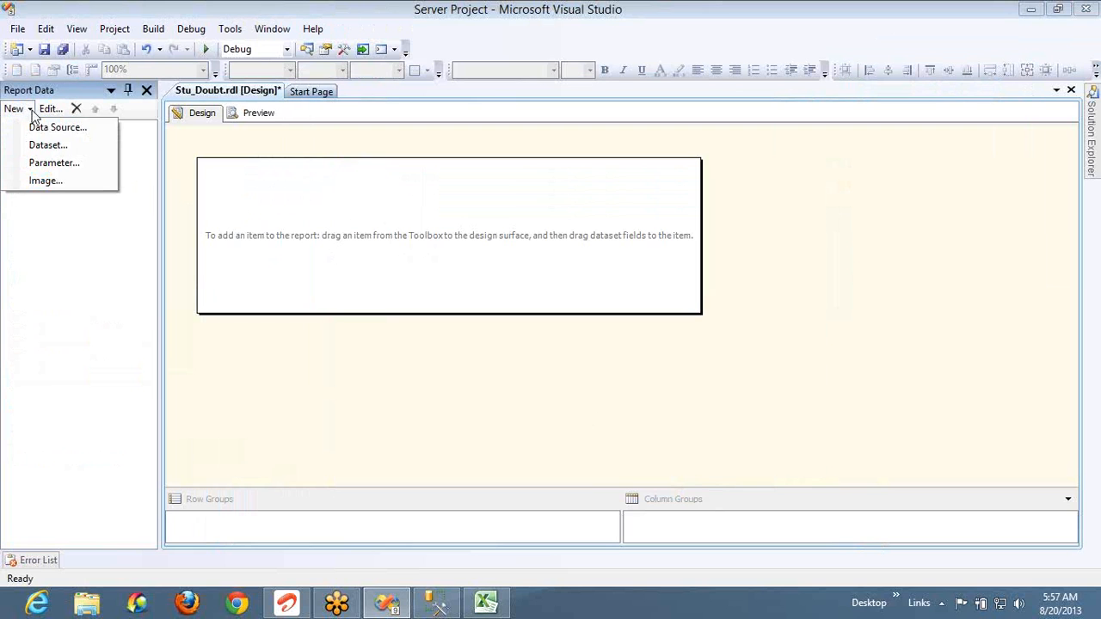
left_click(47, 146)
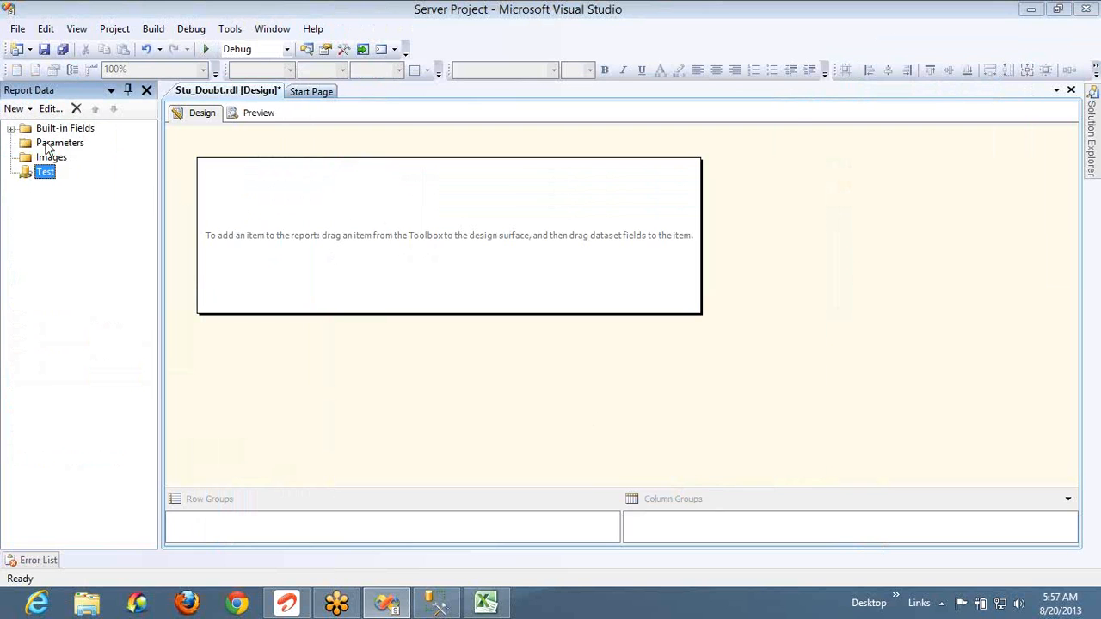
double_click(550, 197)
key("Home")
key("shift+End")
type("DS")
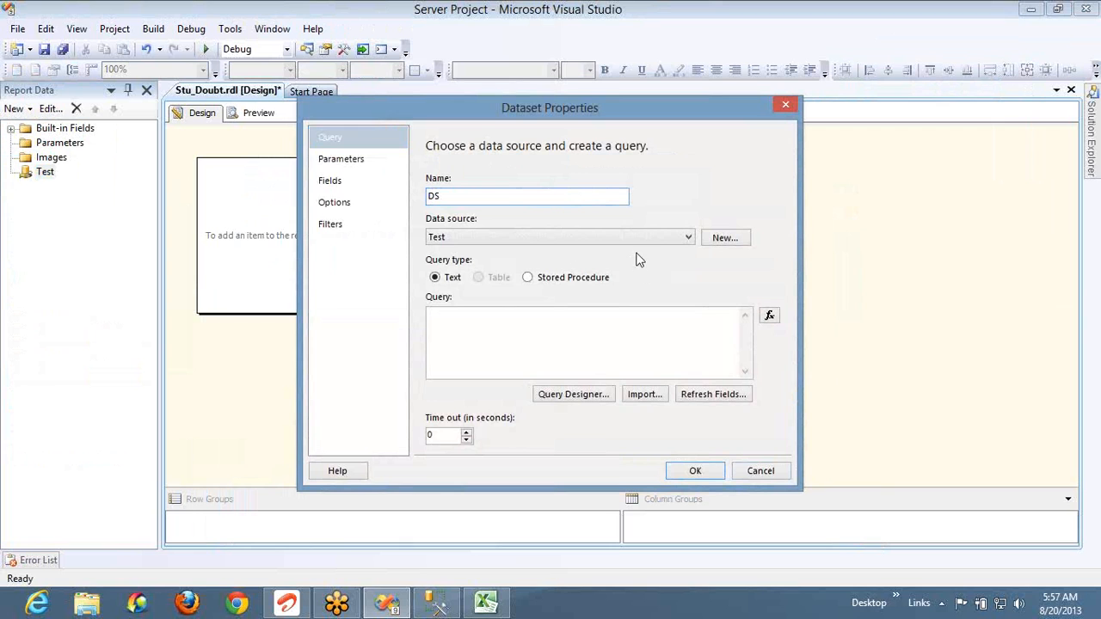
left_click(555, 338)
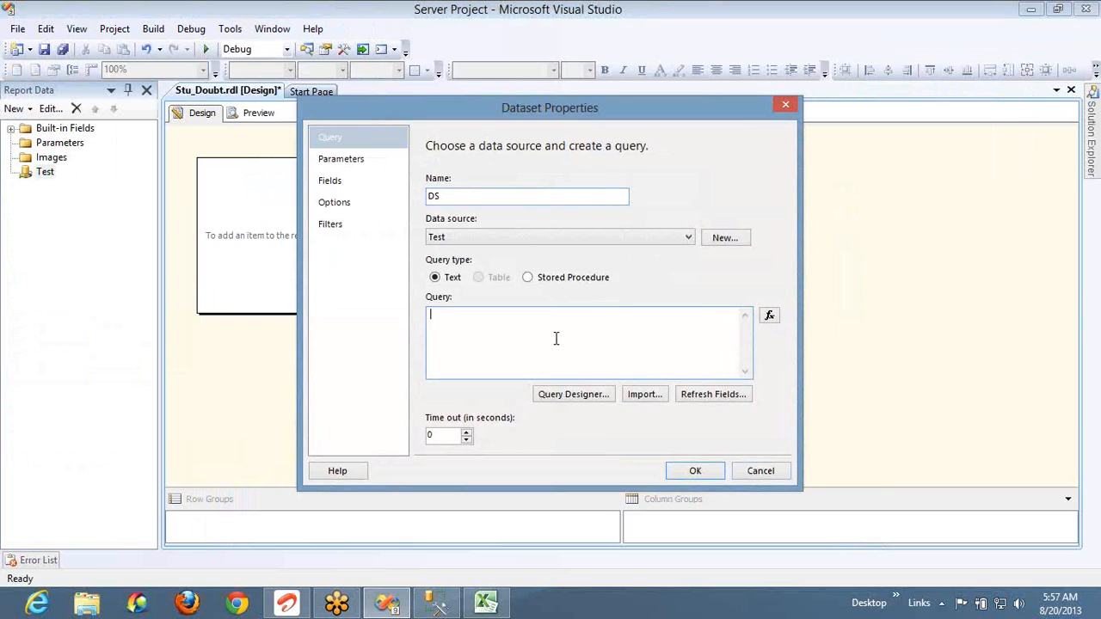
type("select distinct SalesTerritoryGroup from DimSalesTerritory")
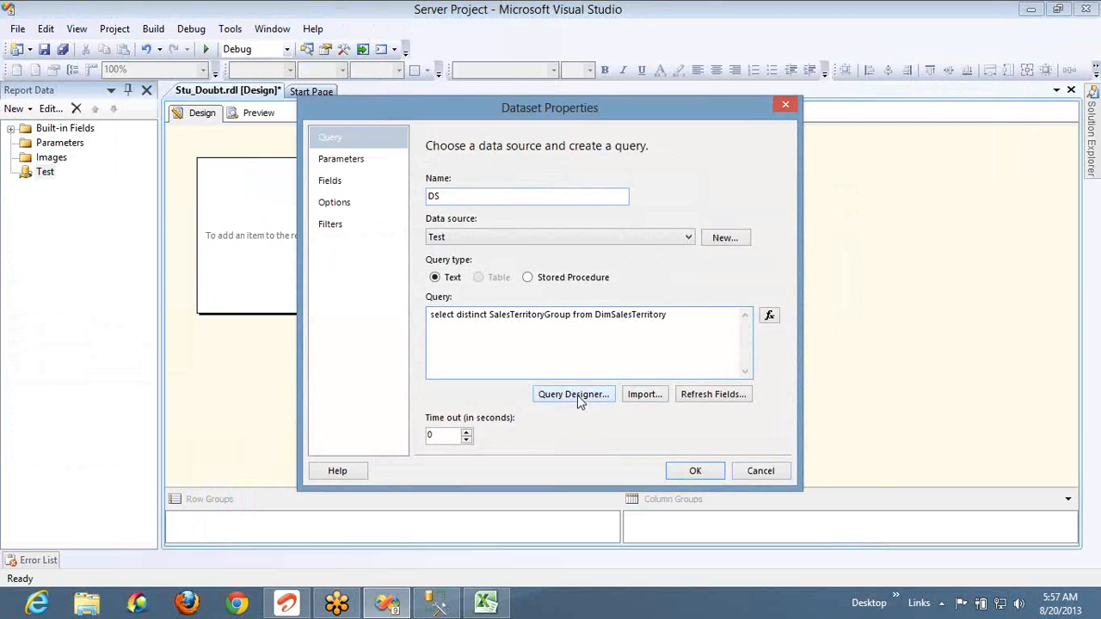
left_click(688, 470)
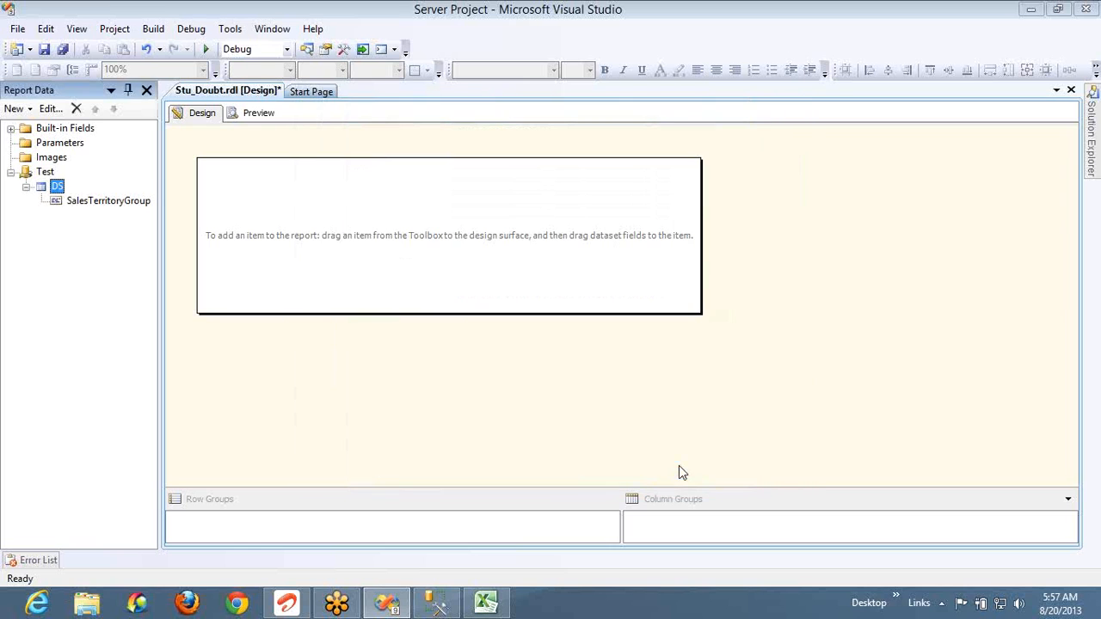
Add a report parameter named paramGroup with the prompt "Group :" and allow multiple values
right_click(67, 147)
left_click(97, 150)
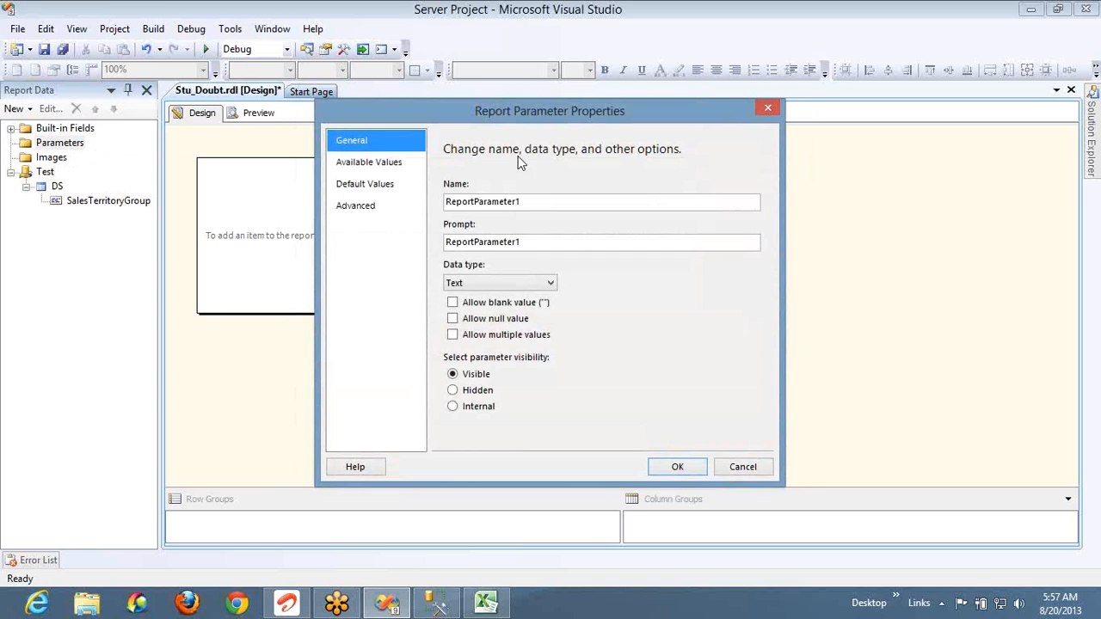
left_click(543, 202)
key("Home")
type("param")
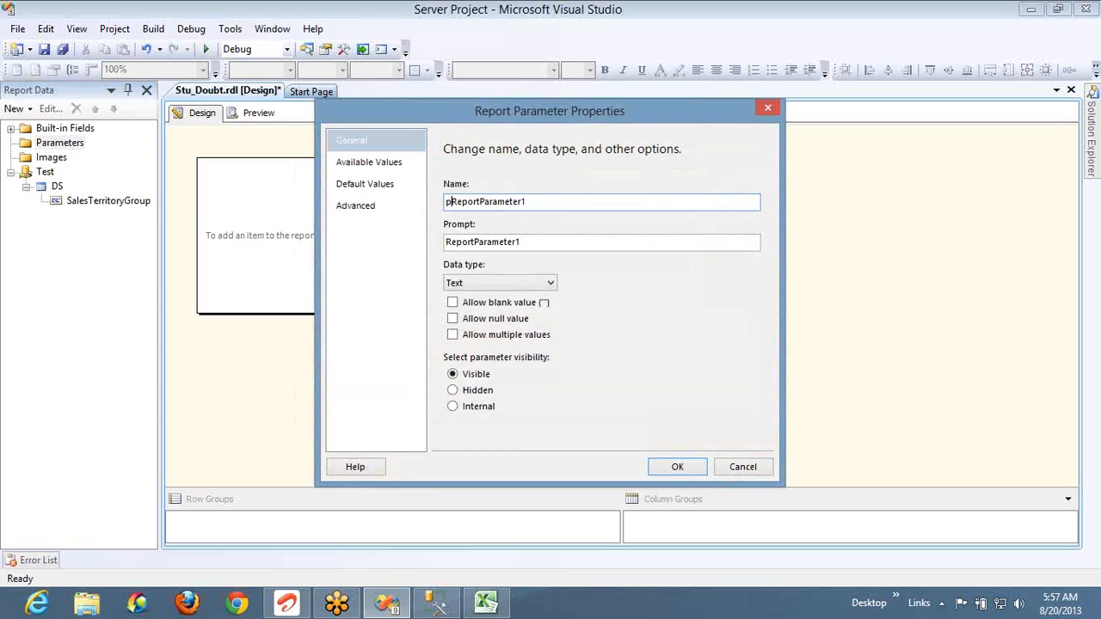
key("shift+End")
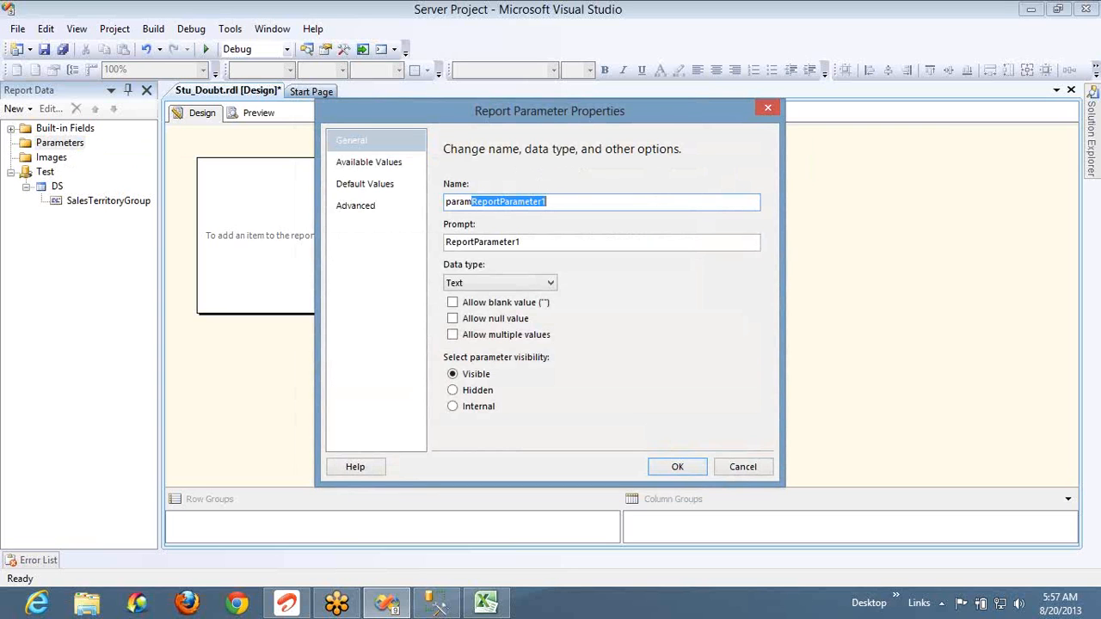
type("Group")
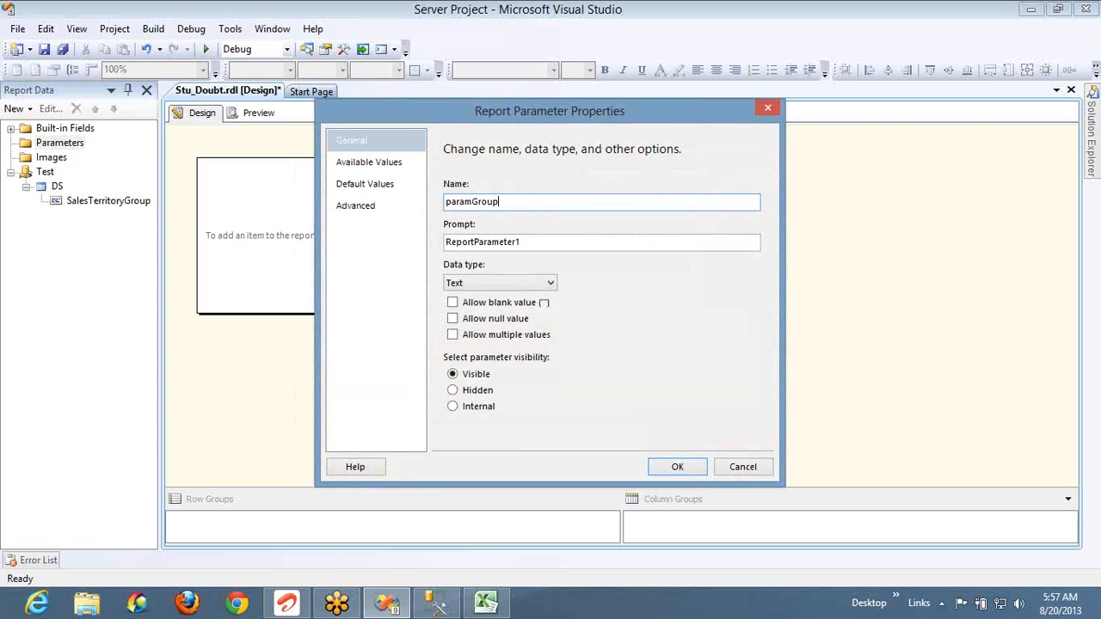
left_click(537, 242)
key("Home")
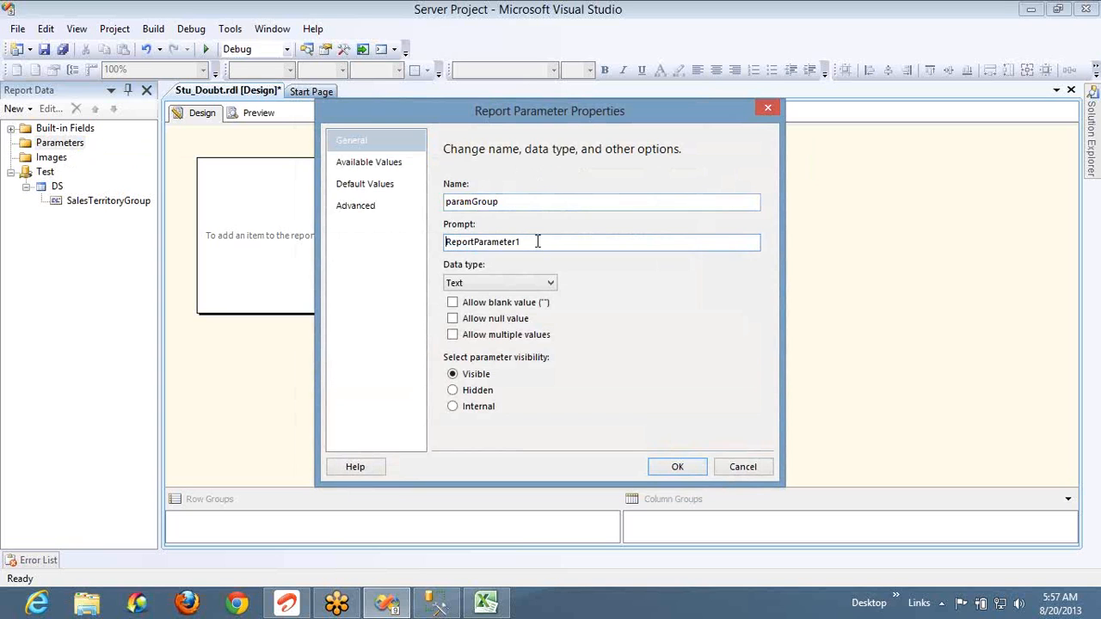
type("Group")
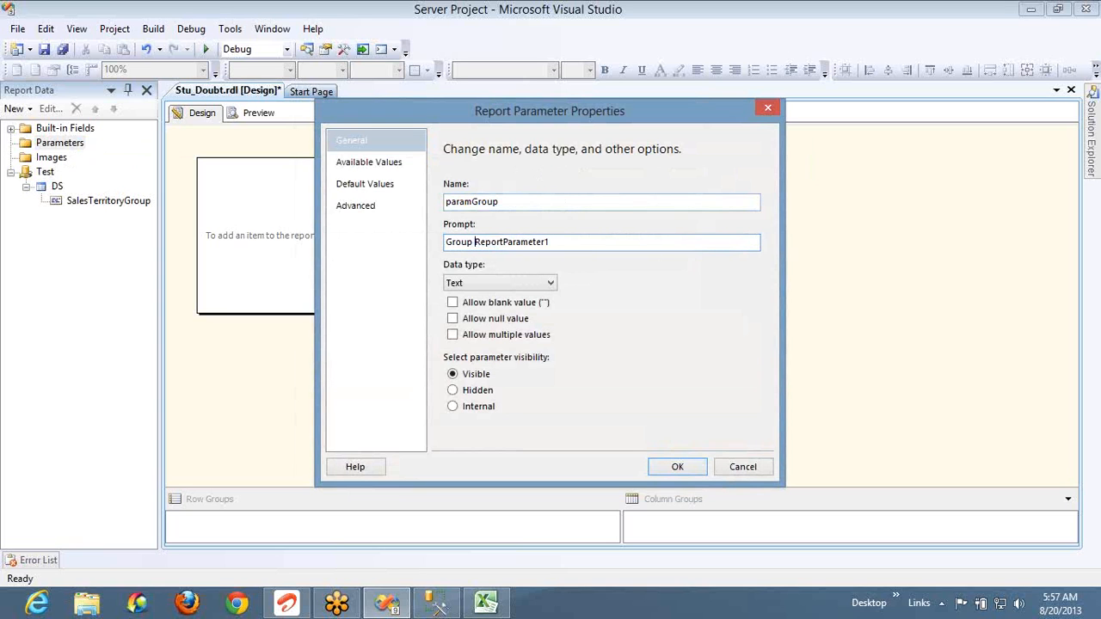
key("shift+End")
type(":")
left_click(507, 338)
Get paramGroup's available values from the DS dataset, using SalesTerritoryGroup as value and label field, and create the parameter without a default value
left_click(348, 169)
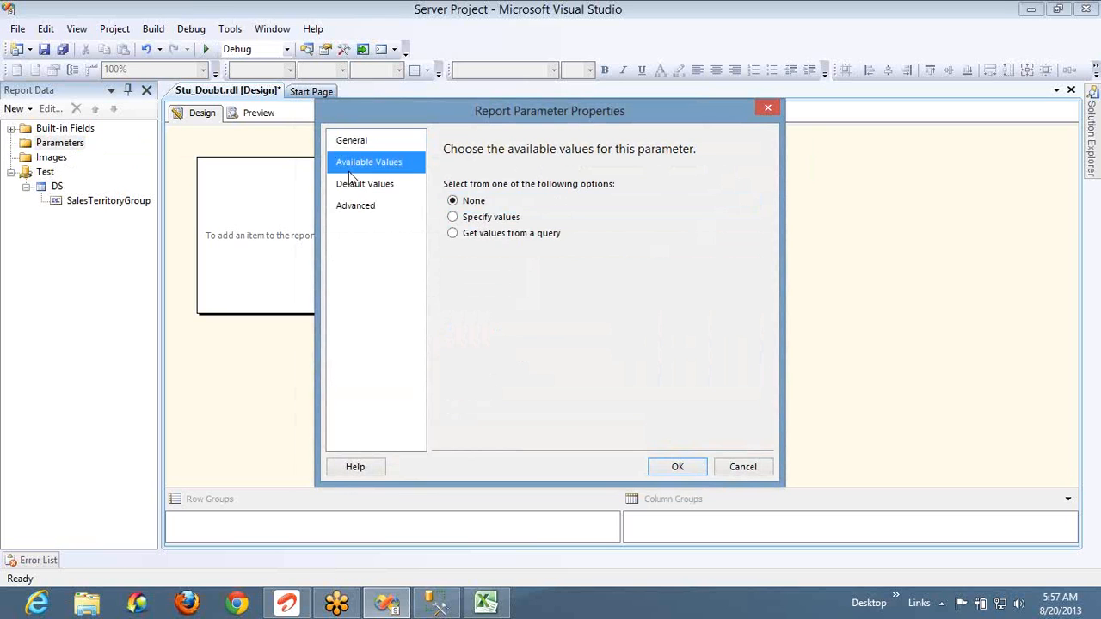
left_click(497, 233)
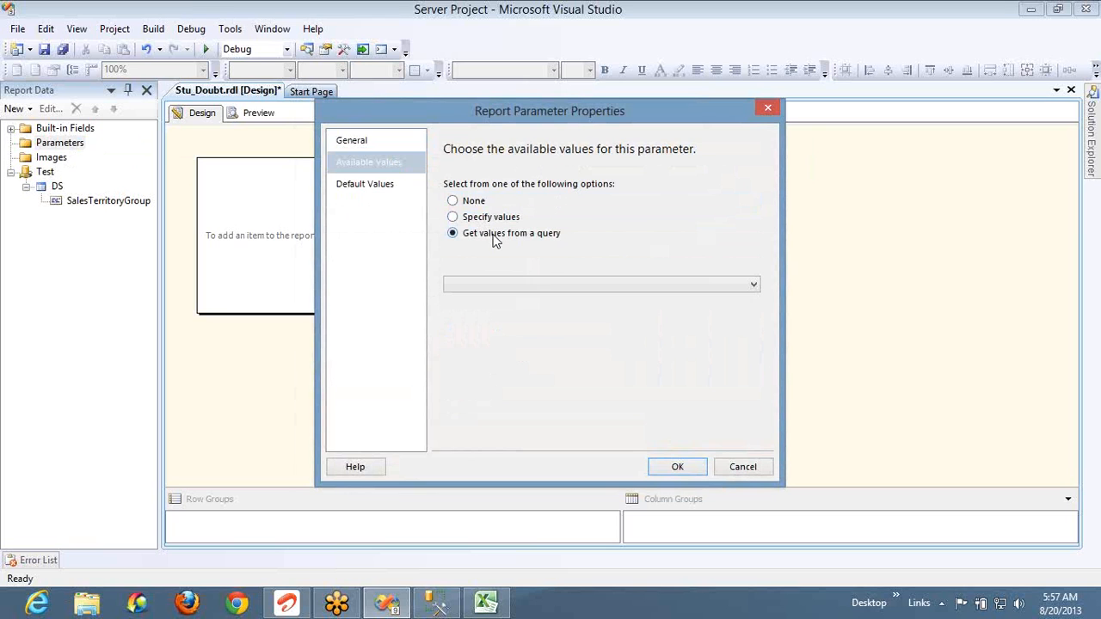
left_click(538, 286)
left_click(522, 301)
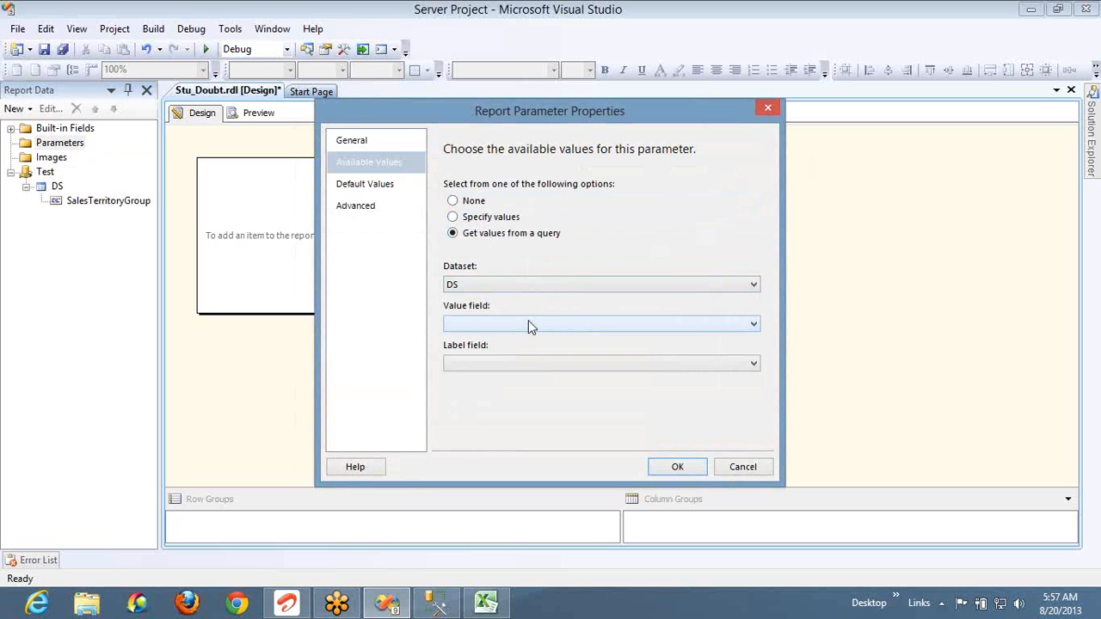
left_click(528, 322)
left_click(525, 340)
left_click(528, 363)
left_click(531, 379)
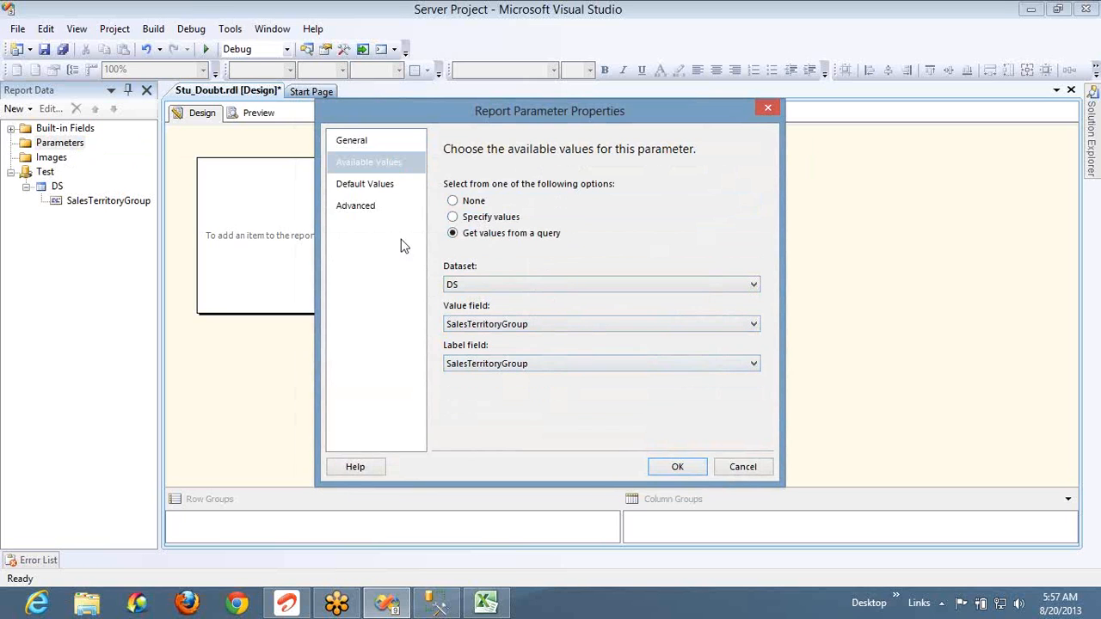
left_click(385, 191)
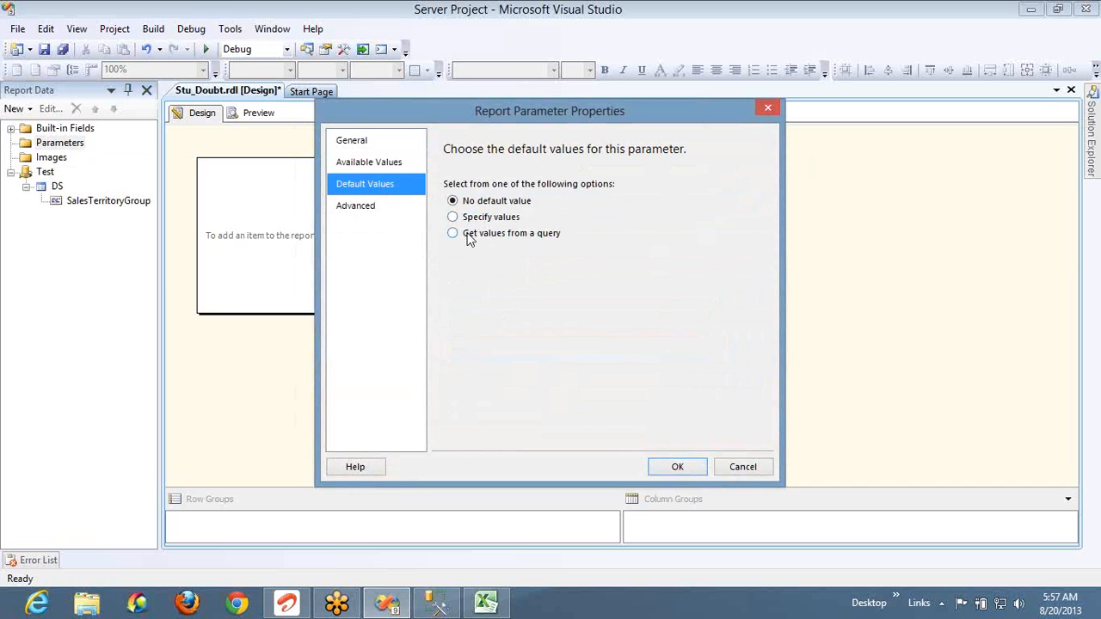
left_click(678, 467)
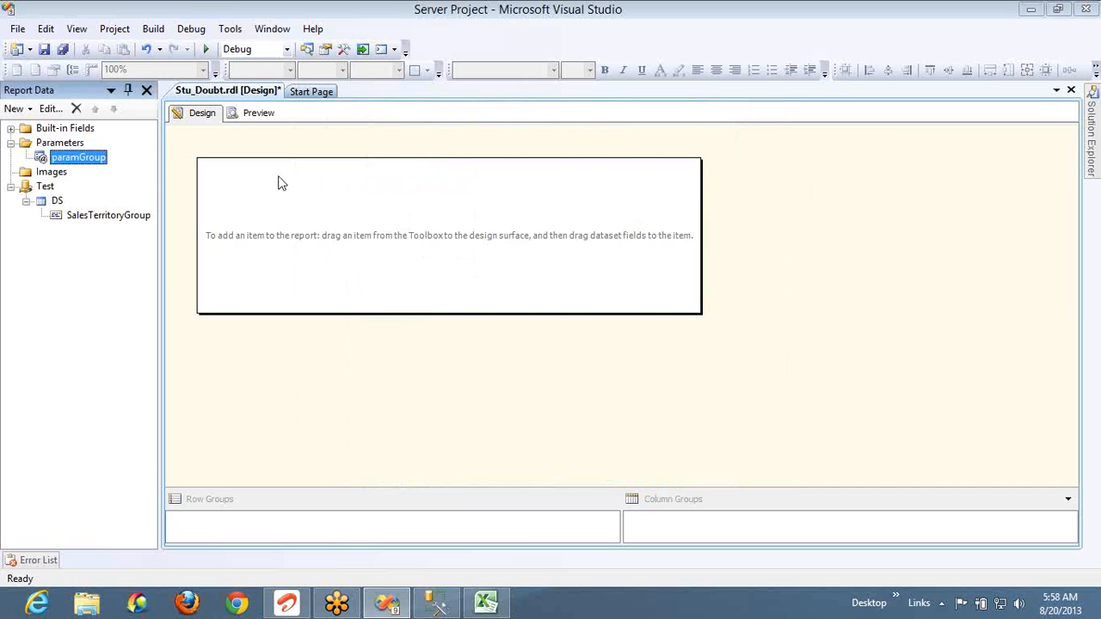
Preview the report and examine the values offered by the Group parameter
left_click(252, 116)
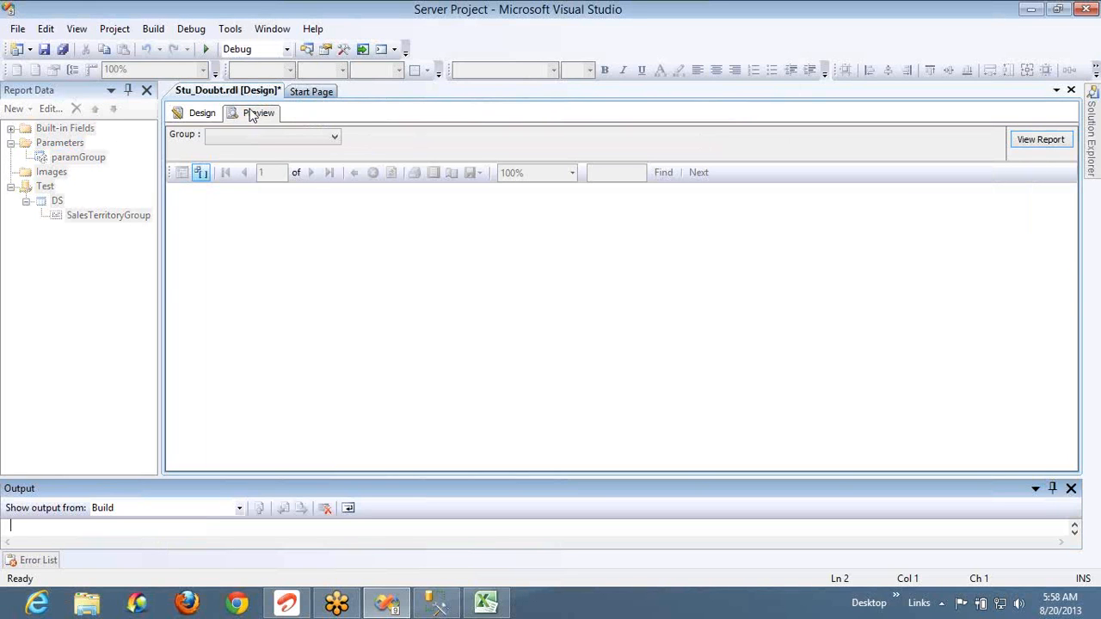
left_click(308, 138)
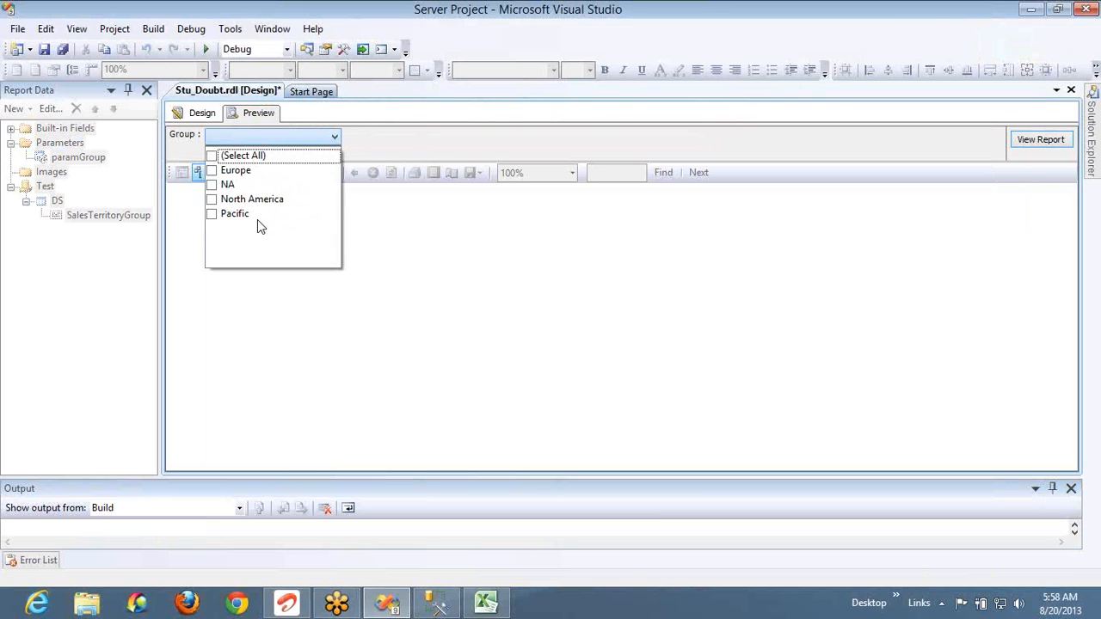
Switch to SQL Server Management Studio, run both DimSalesTerritory queries together and examine the first row's SalesTerritoryGroup value
key("alt+Tab")
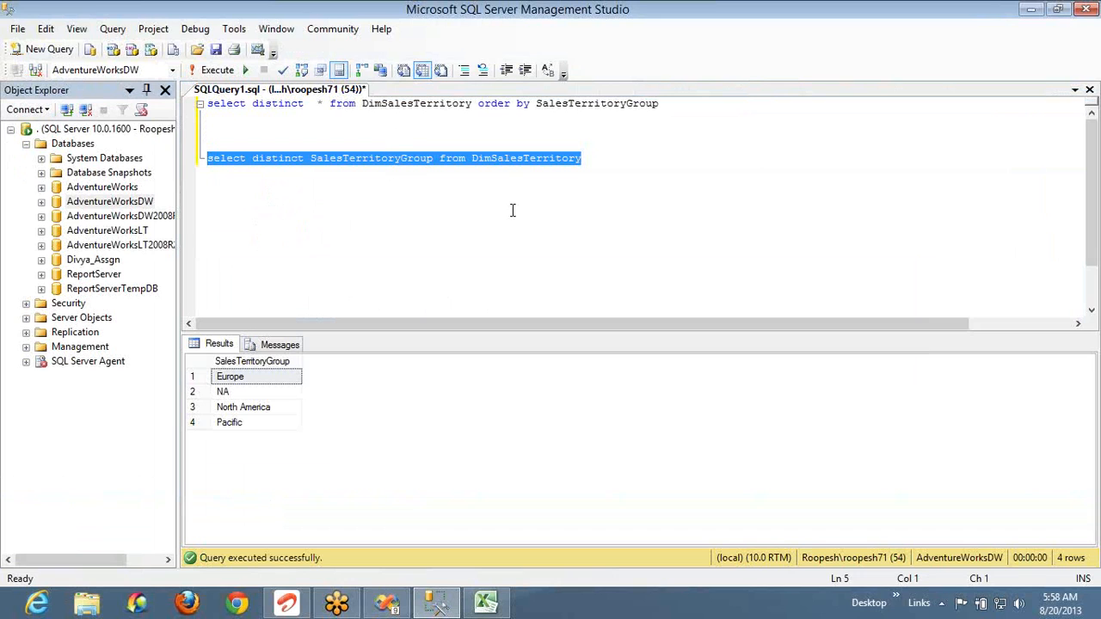
key("shift+Up")
key("shift+Up")
key("shift+Up")
key("shift+Up")
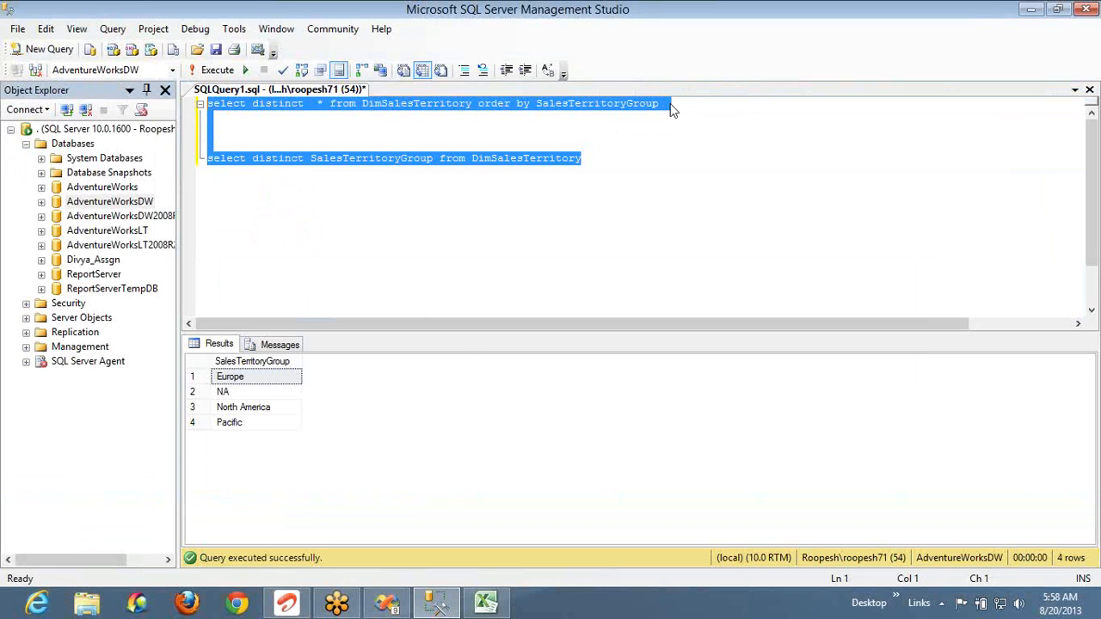
key("F5")
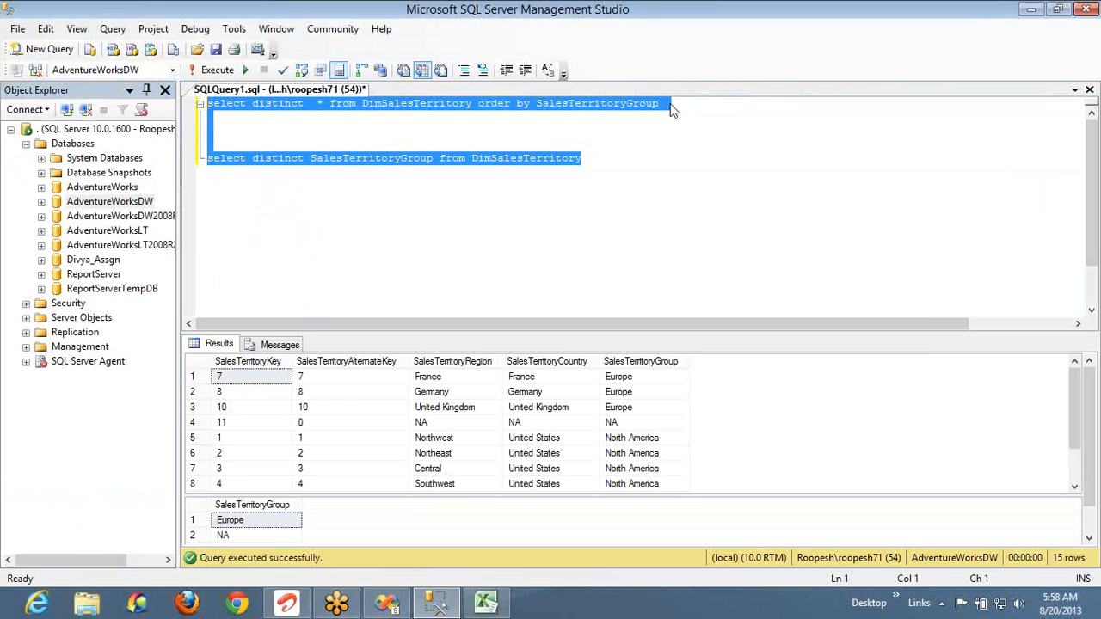
left_click(639, 386)
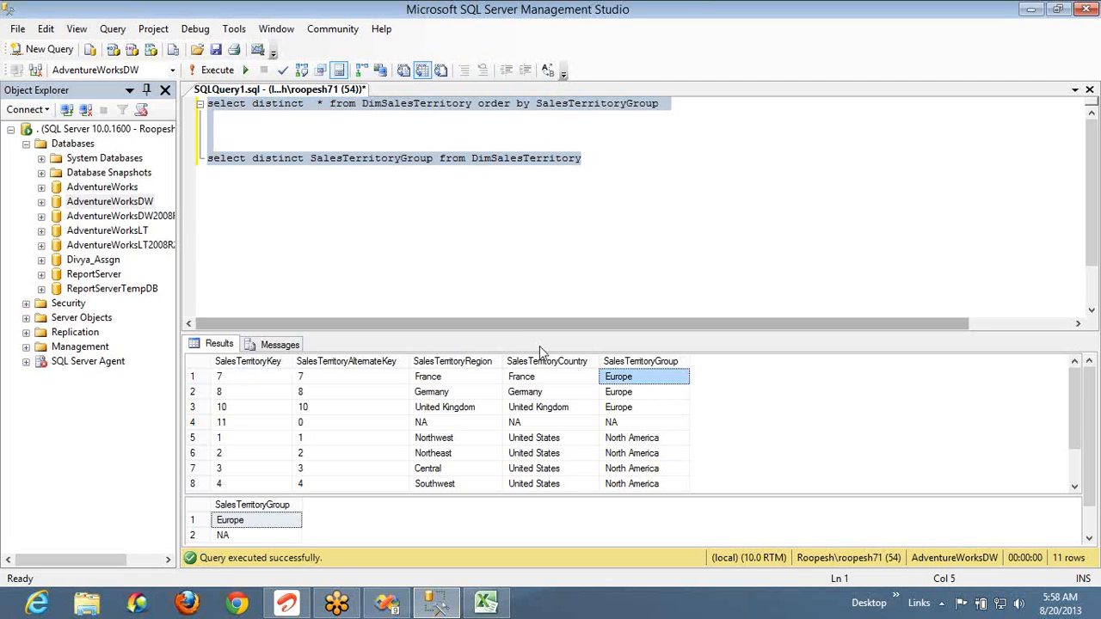
Replace the selected column in the second query with SalesTerritoryCountry
double_click(383, 164)
type("C")
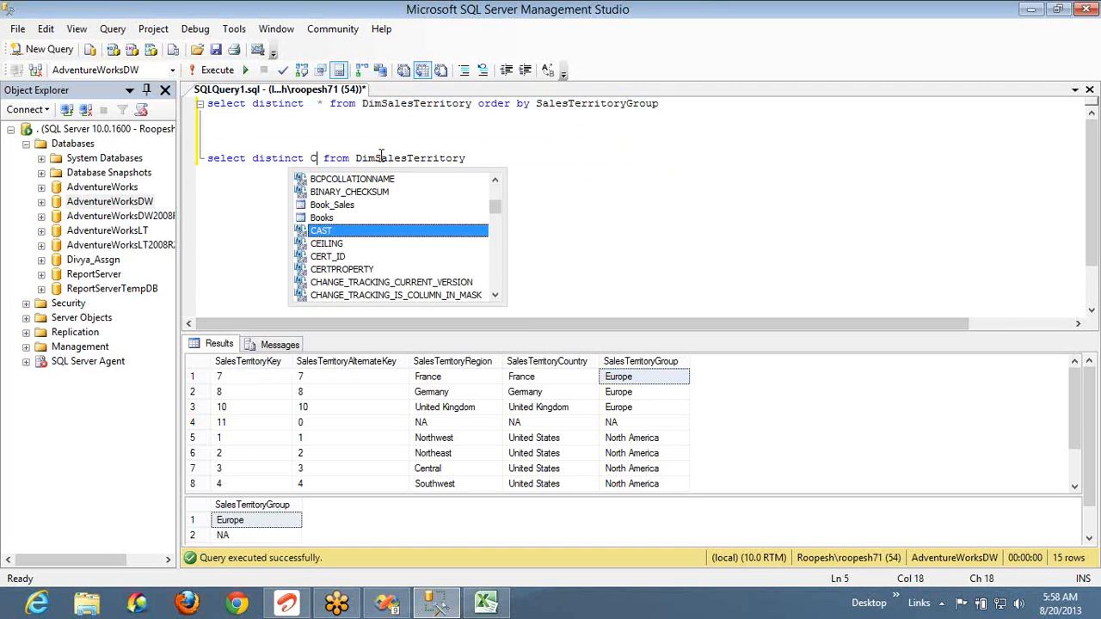
key("BackSpace")
type("Sales")
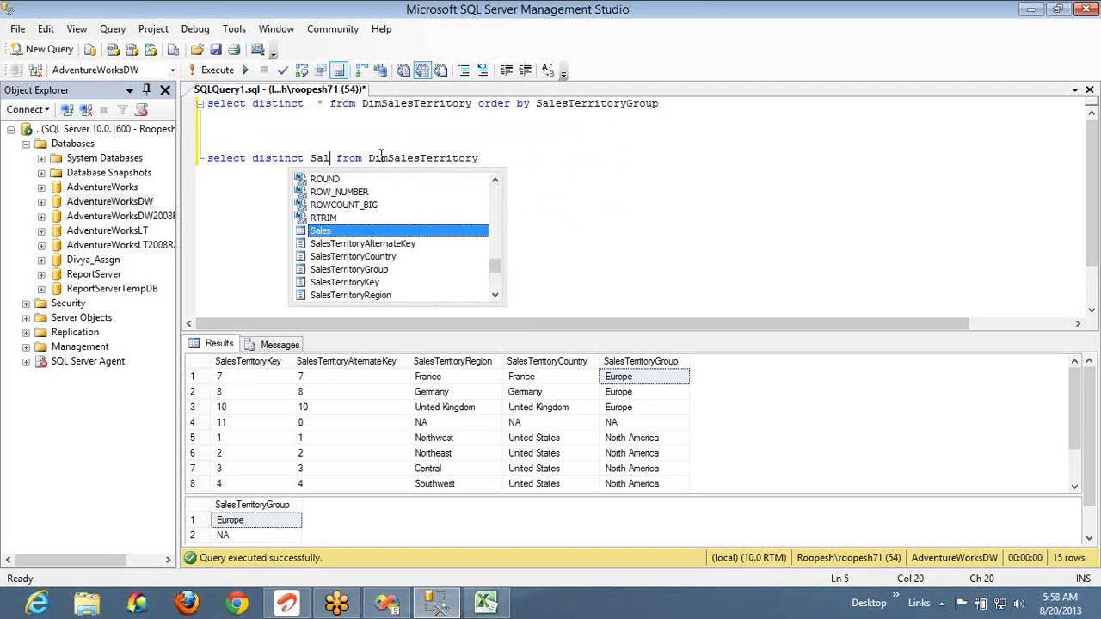
key("Down")
key("Down")
key("space")
key("Delete")
key("End")
type("Where Sales")
key("Down")
key("Down")
key("Down")
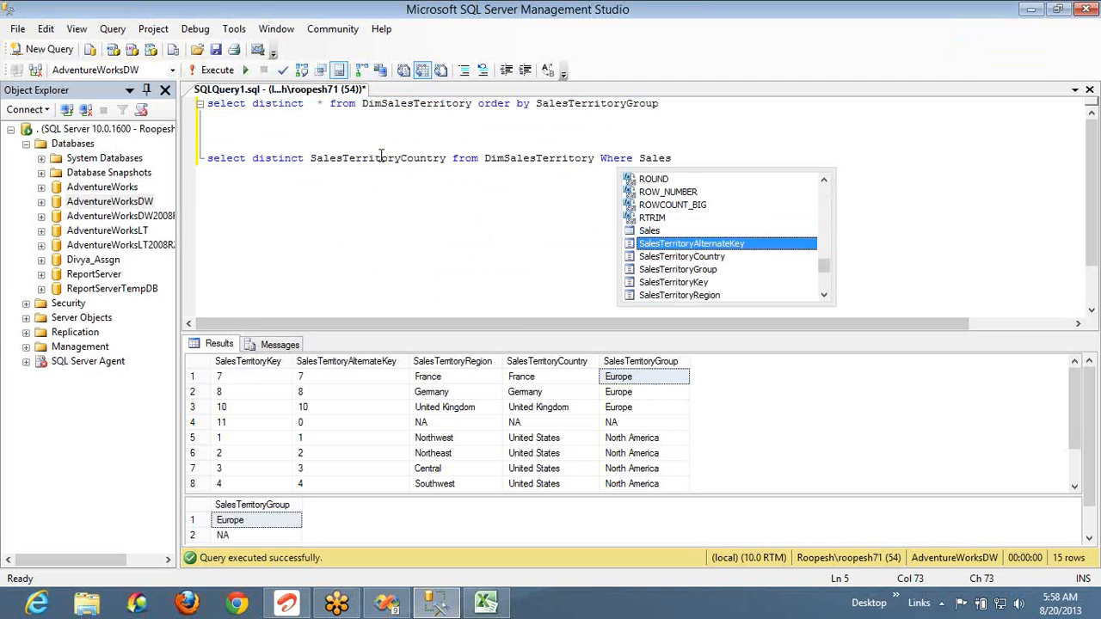
type("in ()")
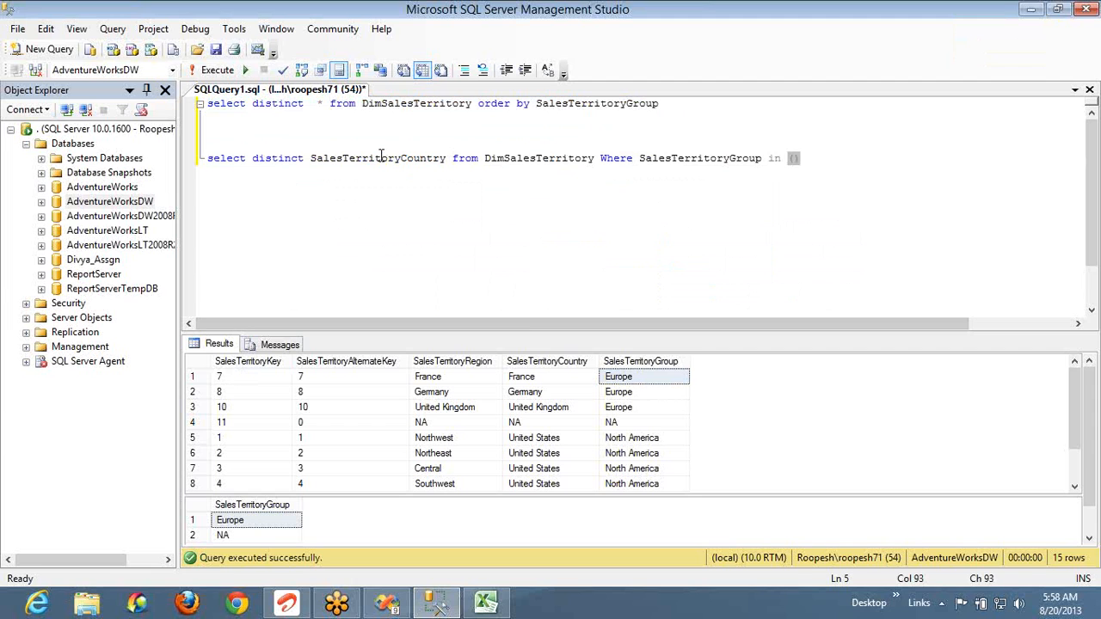
key("Left")
type("@")
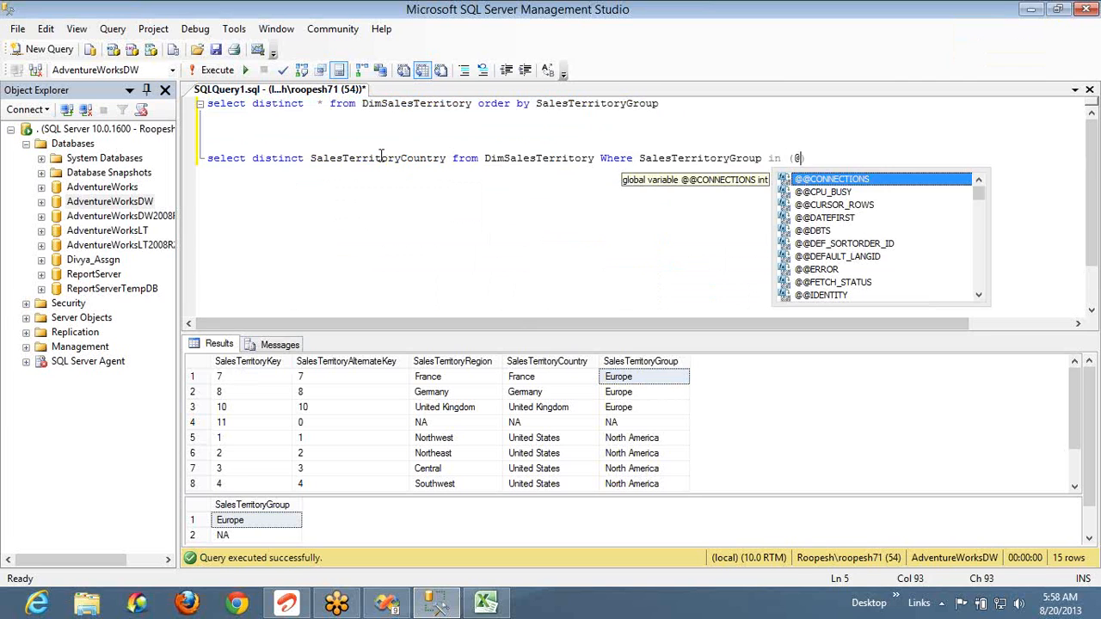
type("Group")
key("End")
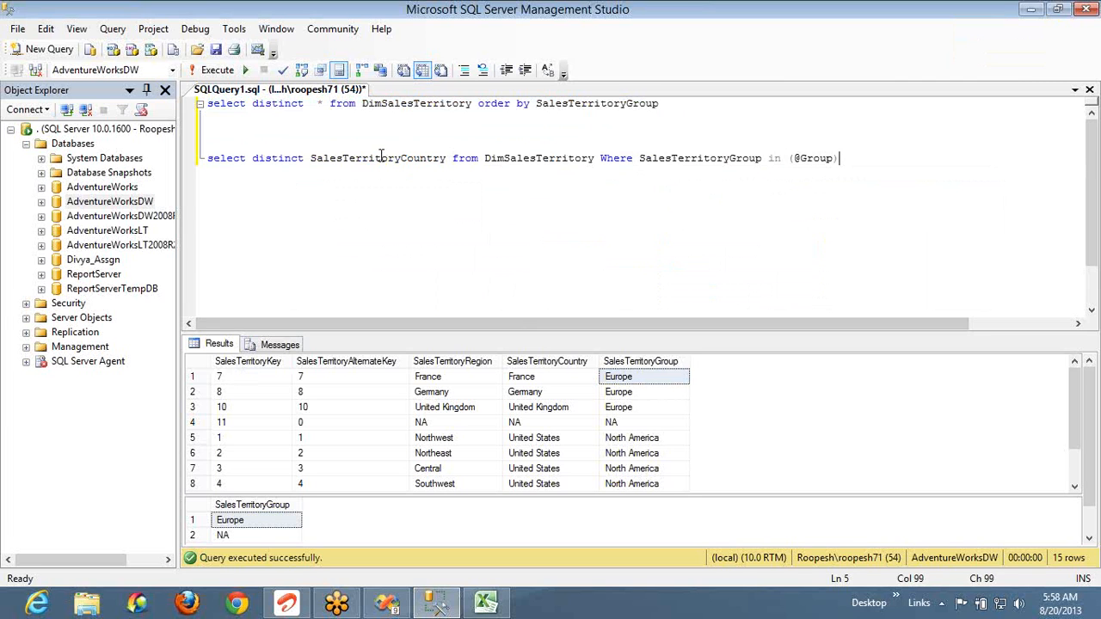
key("shift+Home")
key("ctrl+c")
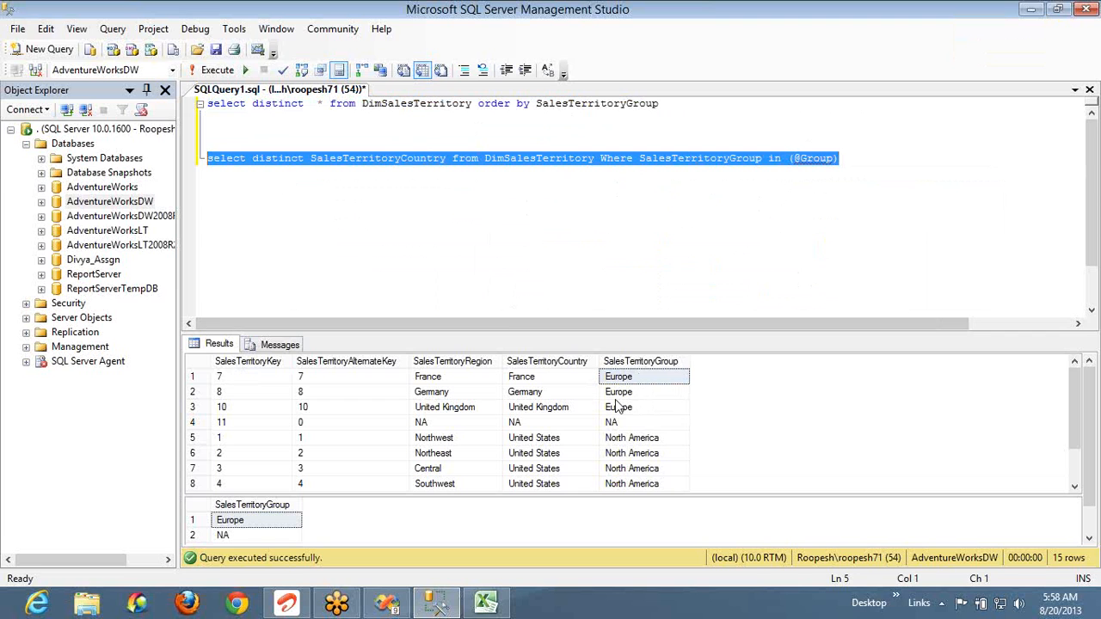
Switch to Visual Studio and start a dataset named Country_DS on the Test data source, using the copied country query
key("alt+Tab")
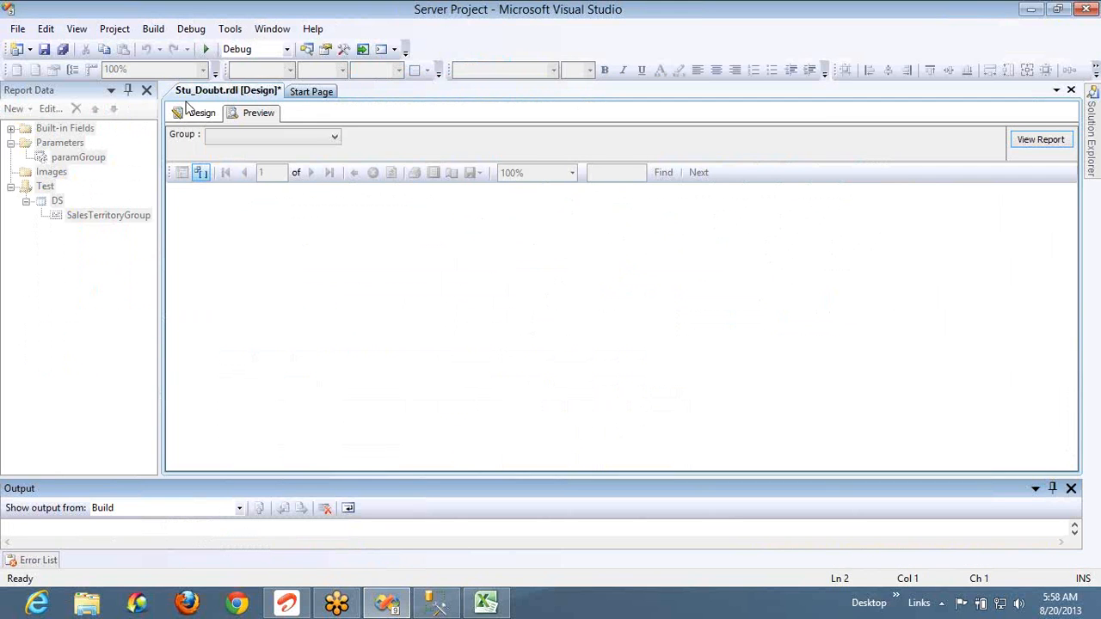
left_click(200, 112)
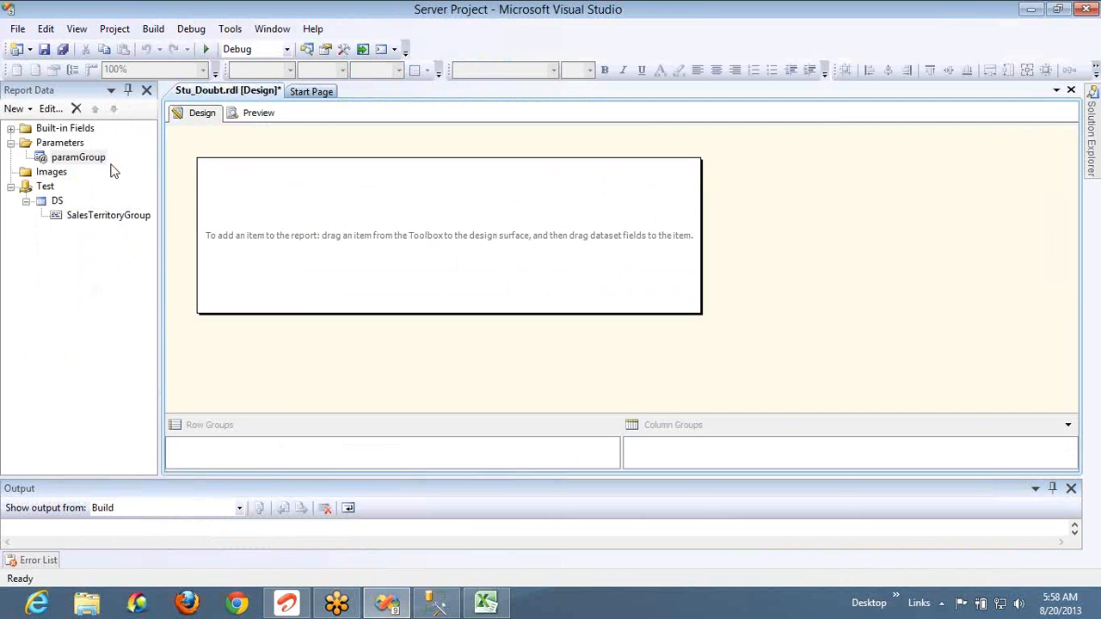
right_click(57, 202)
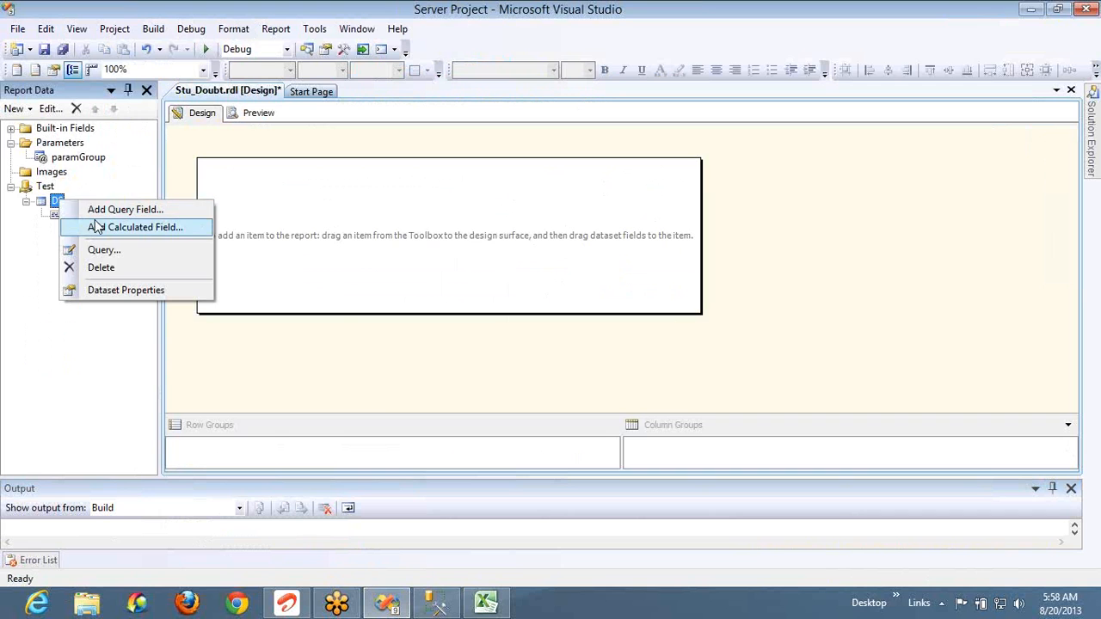
right_click(43, 186)
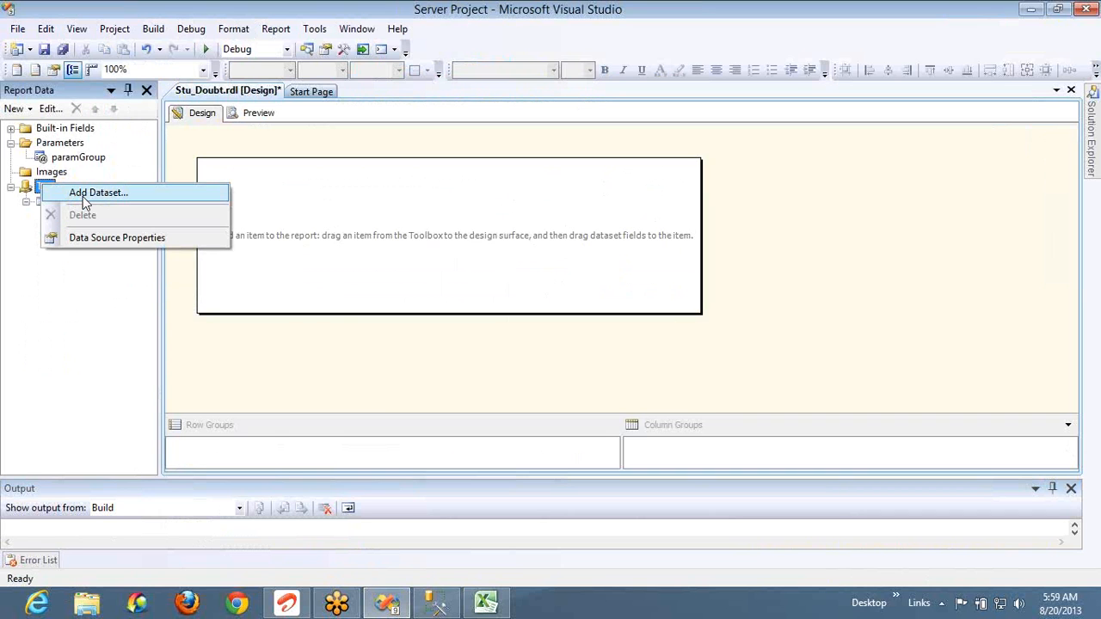
left_click(82, 196)
left_click(481, 198)
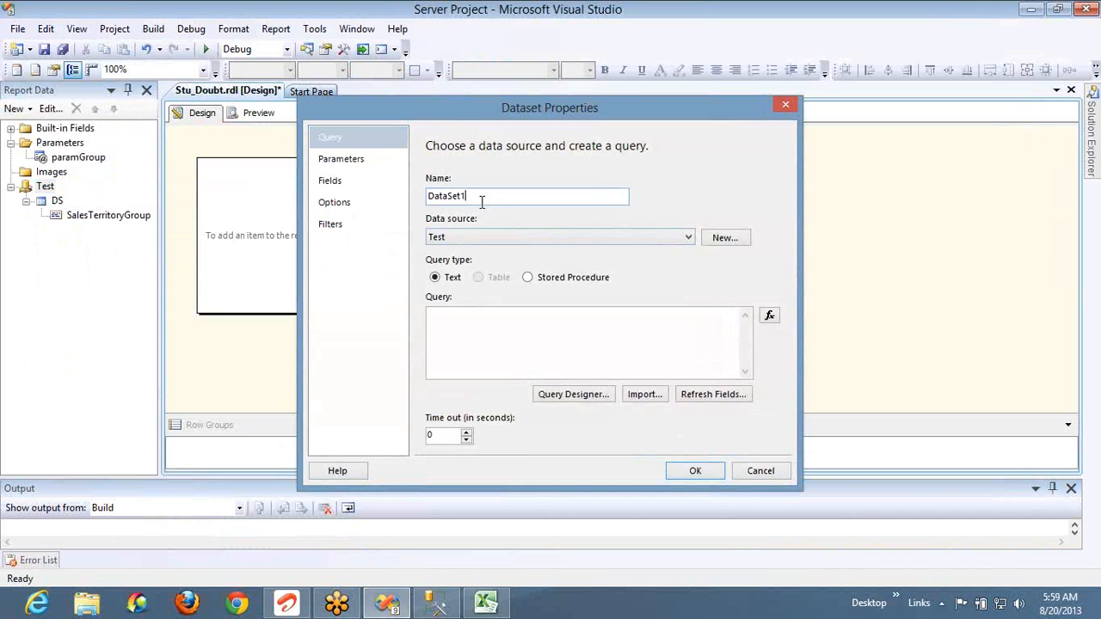
double_click(482, 202)
type("Country_DS")
left_click(497, 340)
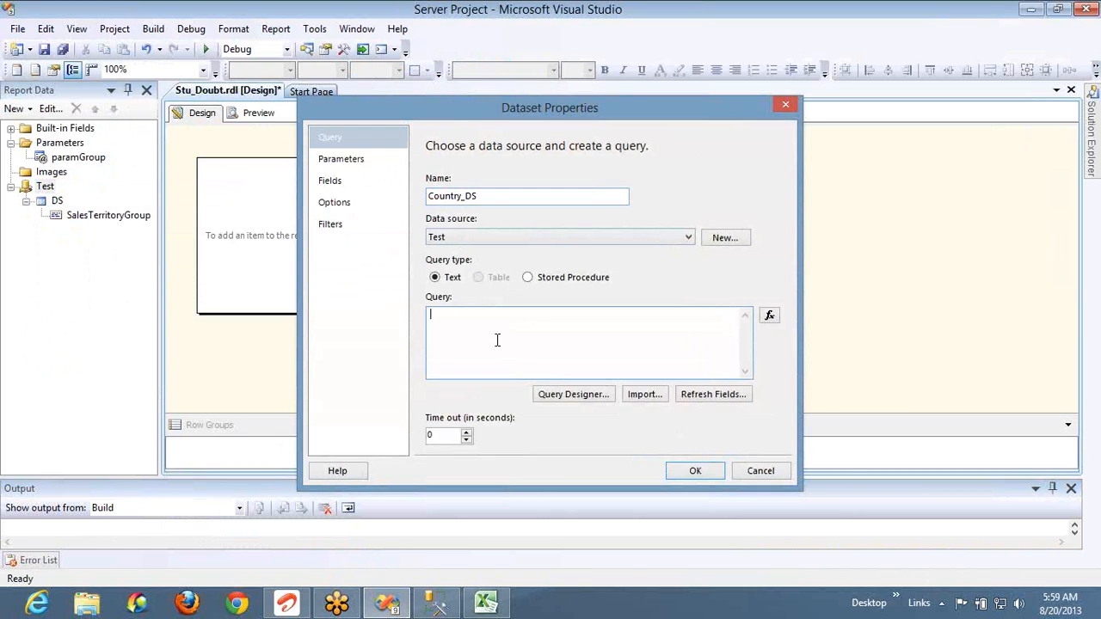
key("ctrl+v")
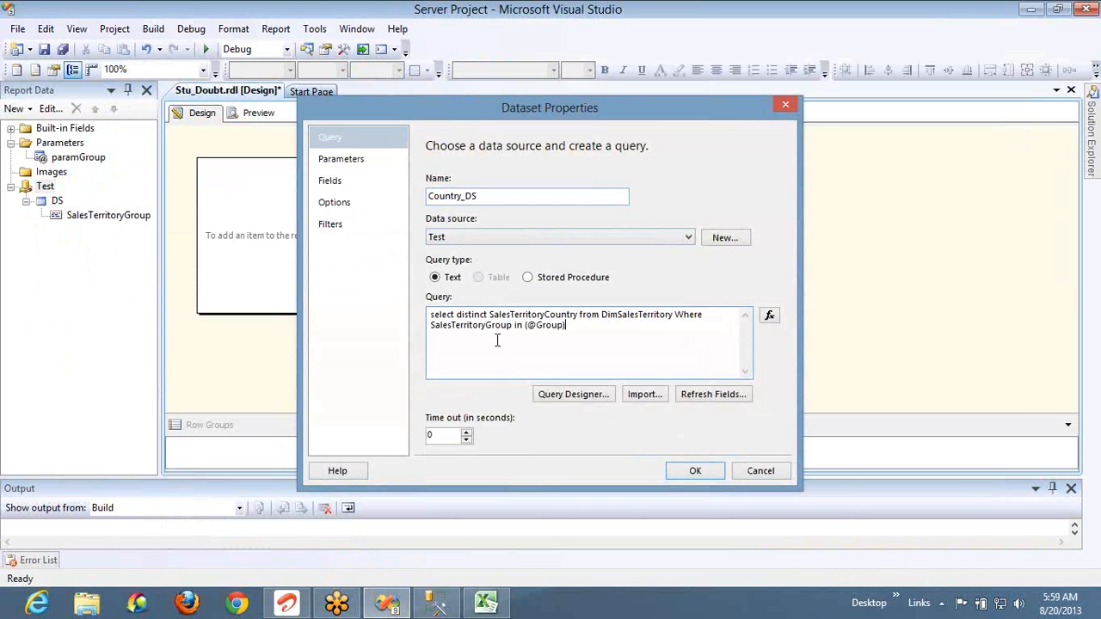
left_click(368, 160)
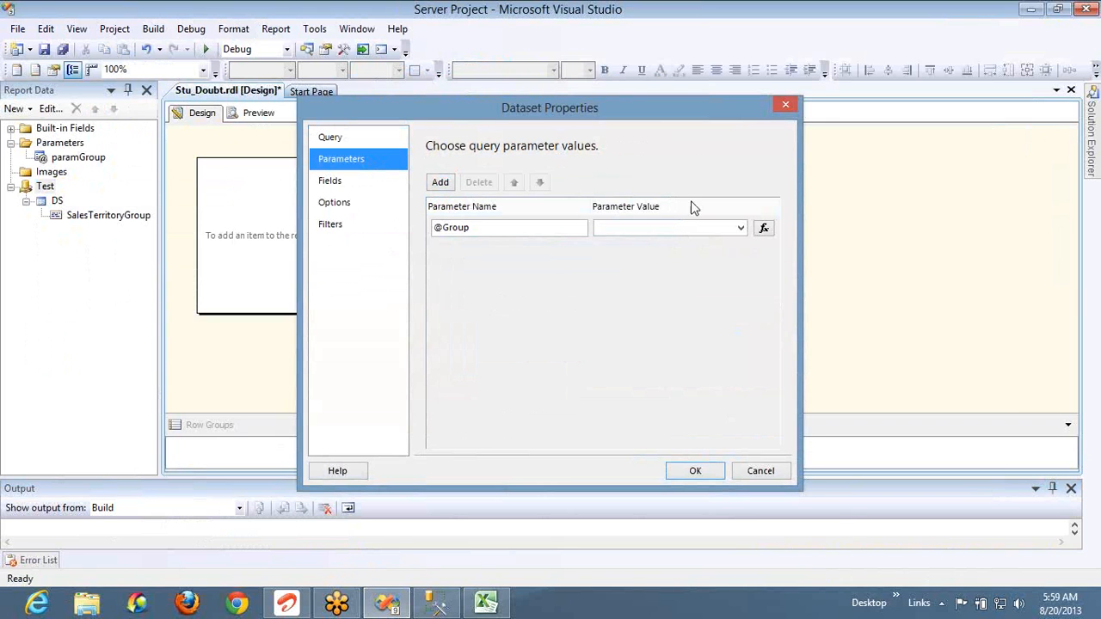
left_click(739, 229)
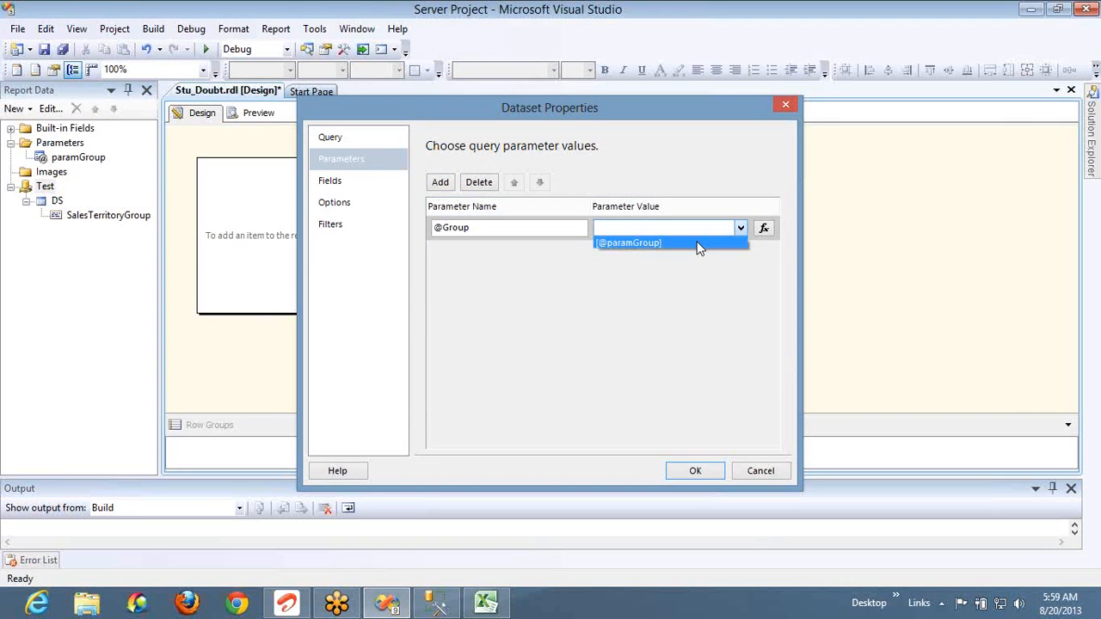
left_click(700, 246)
left_click(707, 473)
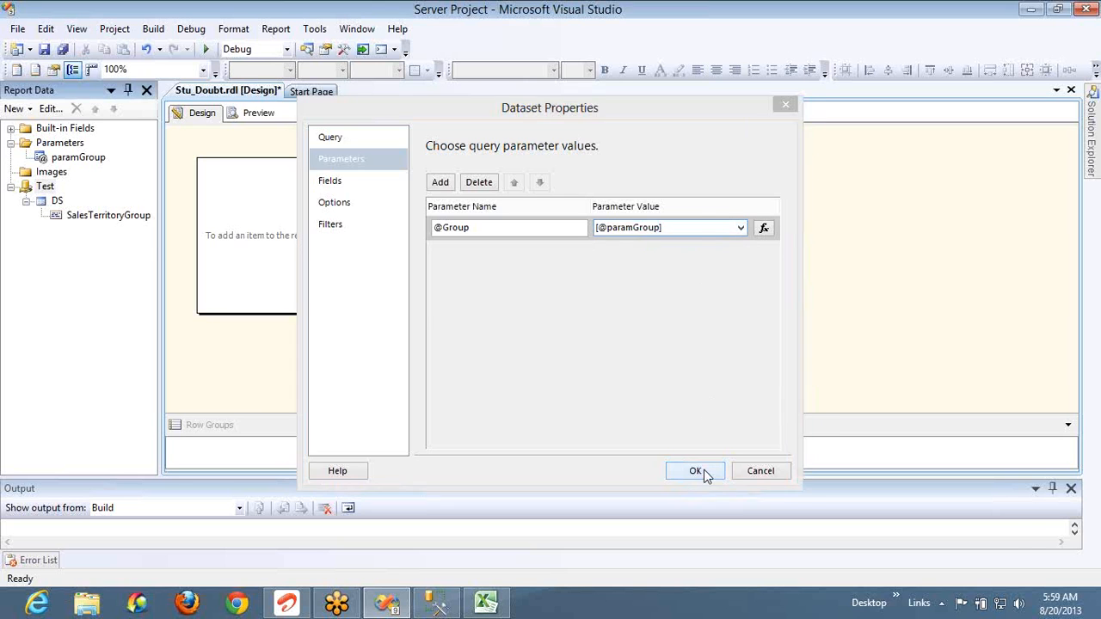
Add a report parameter named paramCountry with the prompt "Country :" and allow multiple values
right_click(61, 144)
left_click(112, 155)
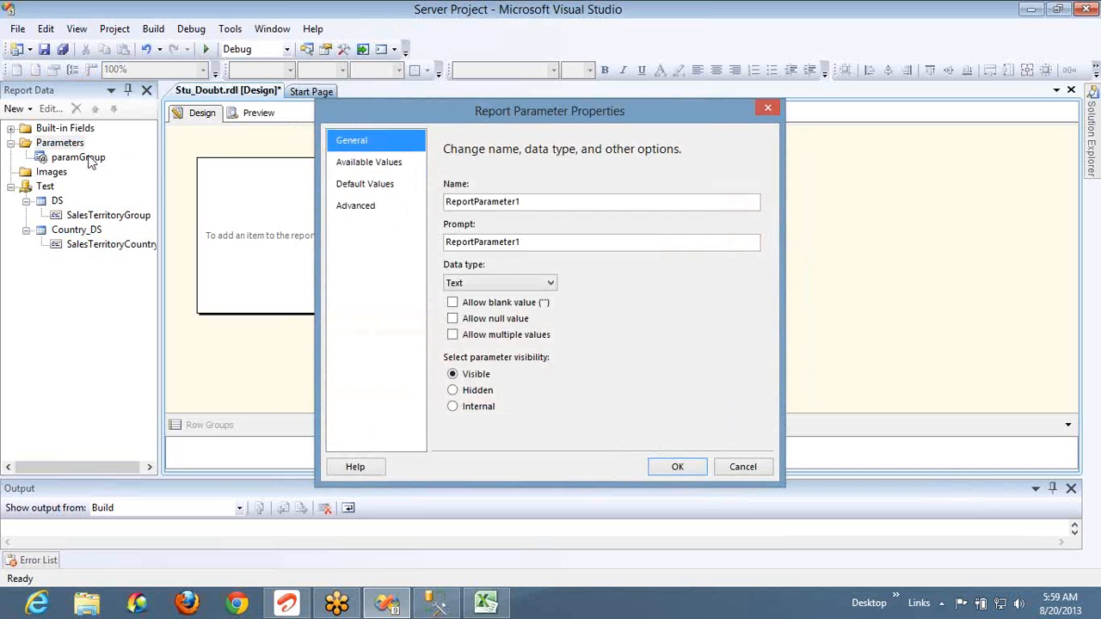
left_click(590, 205)
double_click(590, 205)
type("paramCountry")
key("Tab")
type("Count")
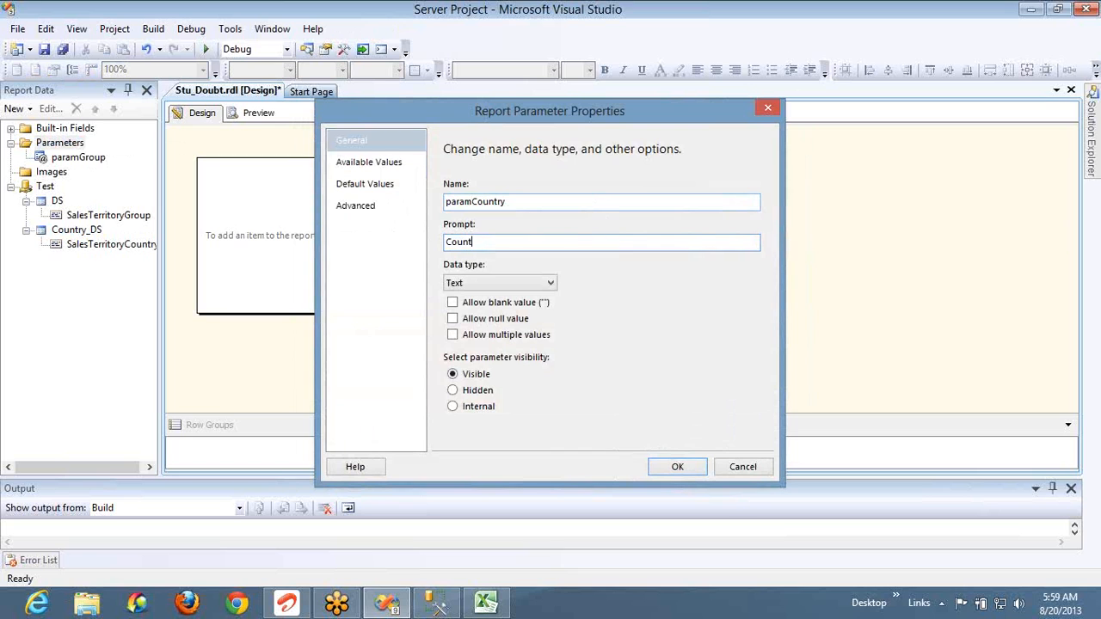
left_click(493, 338)
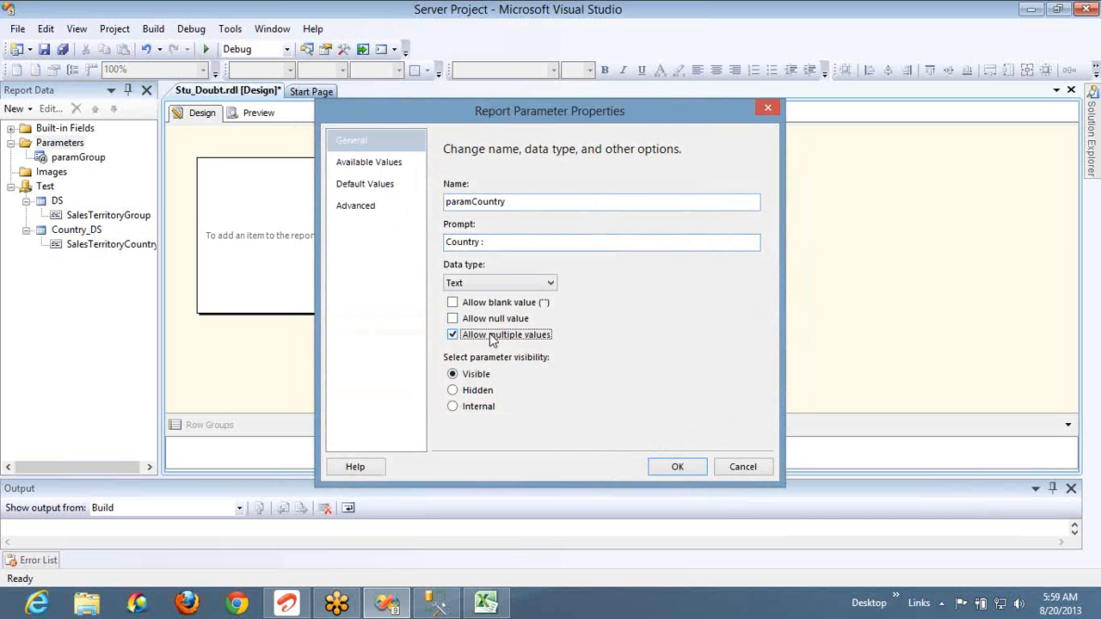
Get paramCountry's available values from the Country_DS dataset, using SalesTerritoryCountry as value and label field, and create the parameter
left_click(383, 163)
left_click(482, 234)
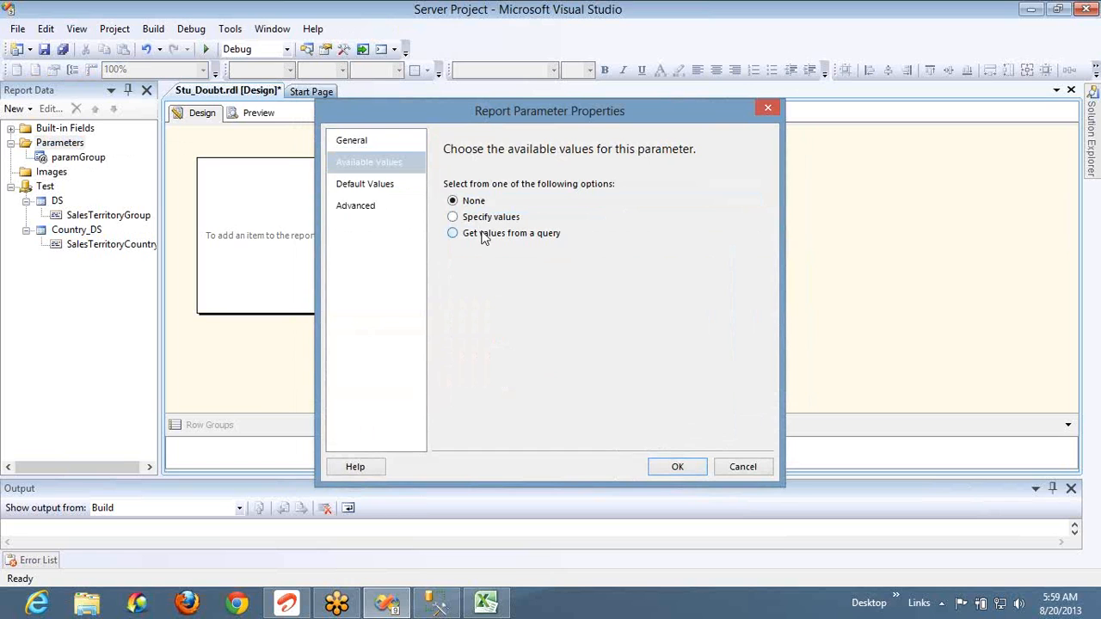
left_click(524, 283)
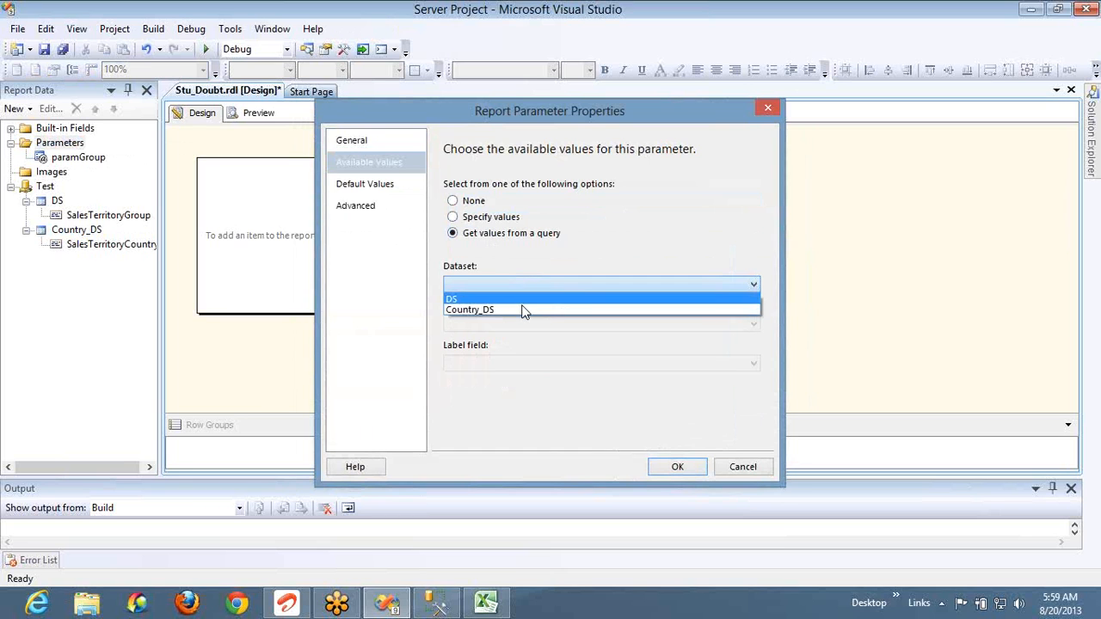
left_click(521, 306)
left_click(520, 325)
left_click(521, 338)
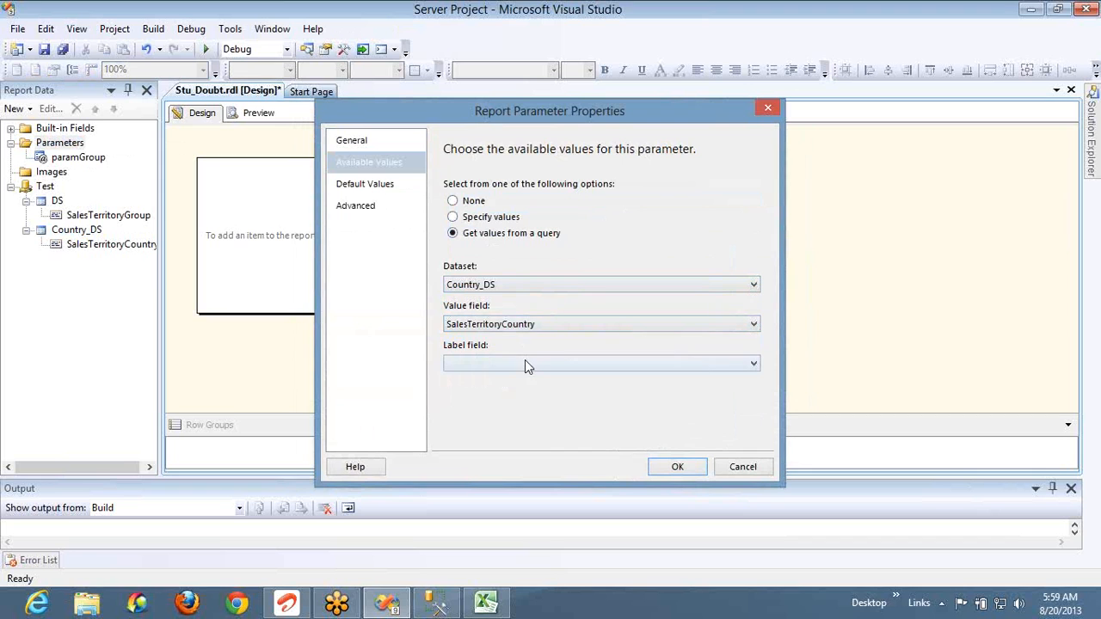
left_click(527, 365)
left_click(526, 378)
left_click(677, 466)
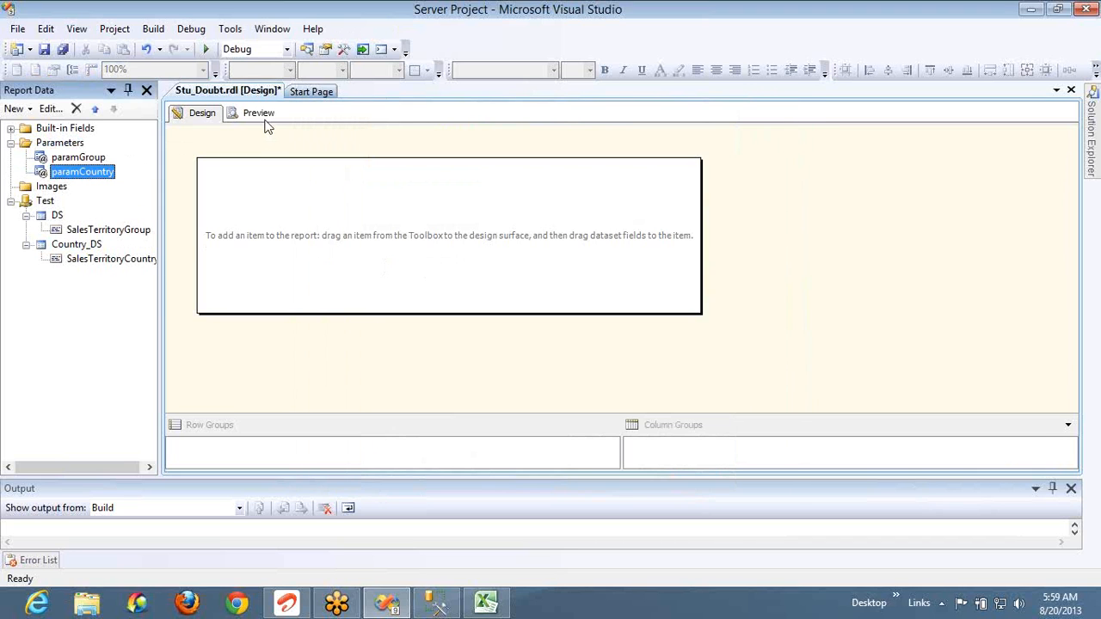
Preview the report, choose Europe as the Group and examine the values offered by the Country parameter
left_click(265, 122)
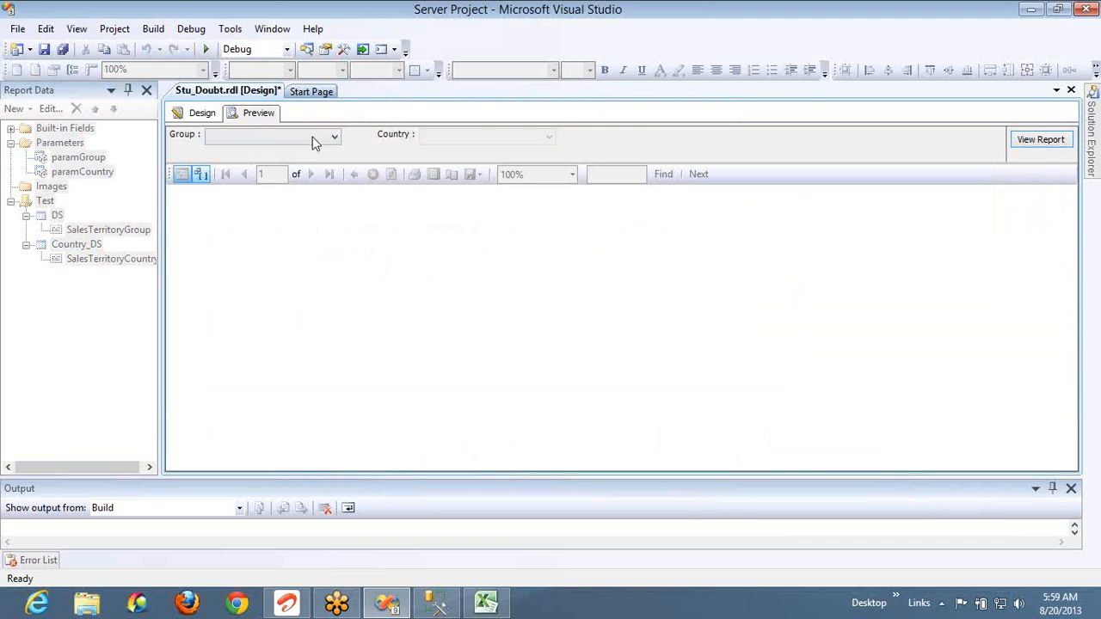
left_click(334, 136)
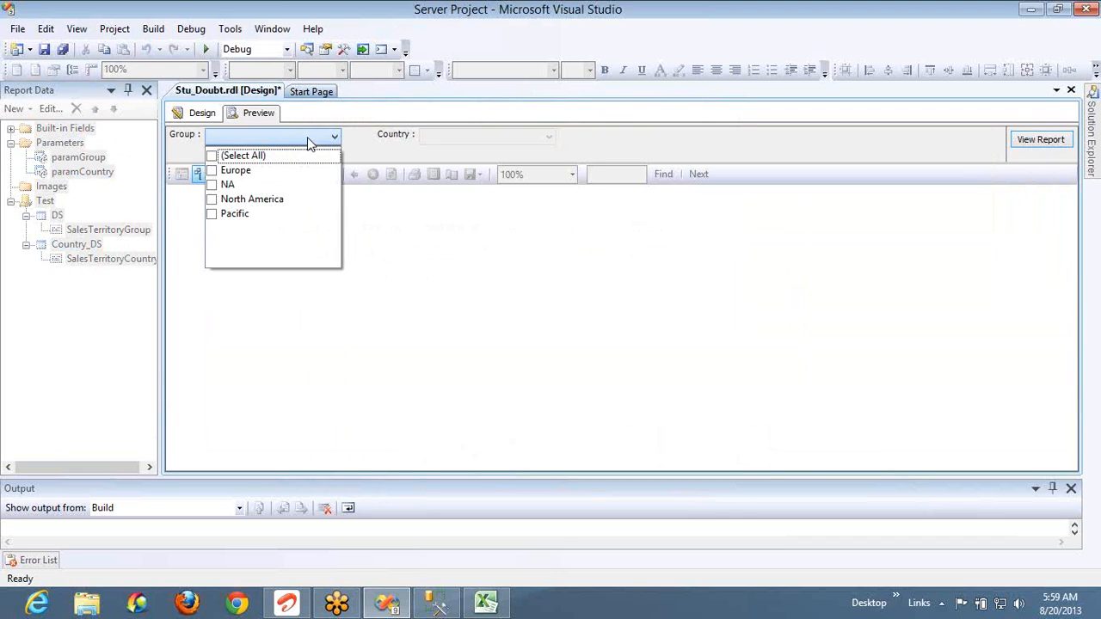
left_click(212, 171)
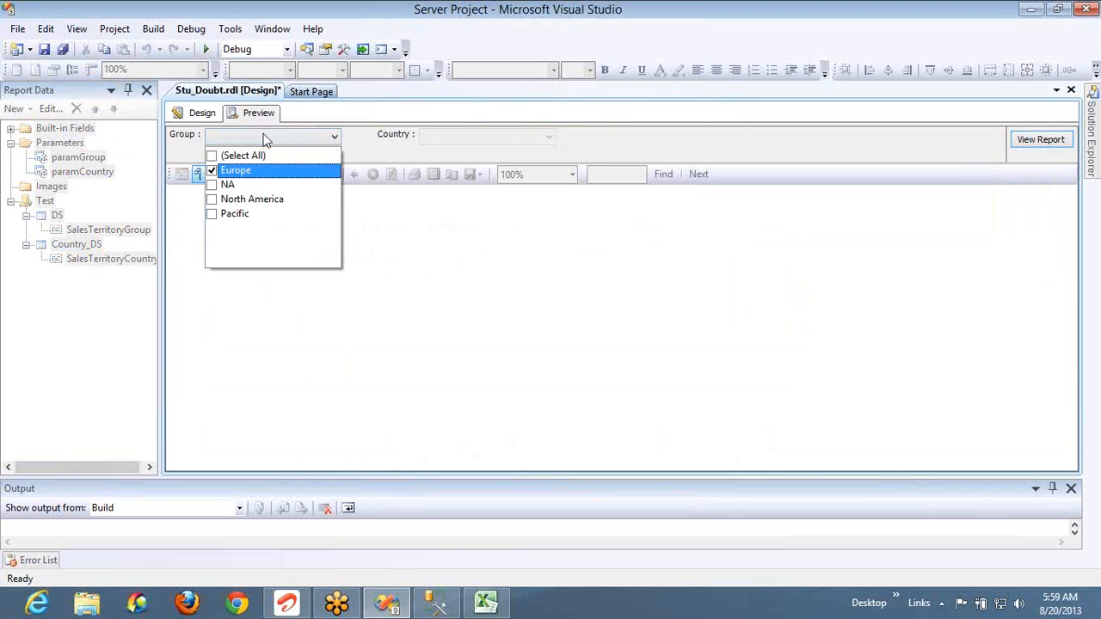
left_click(497, 140)
left_click(497, 139)
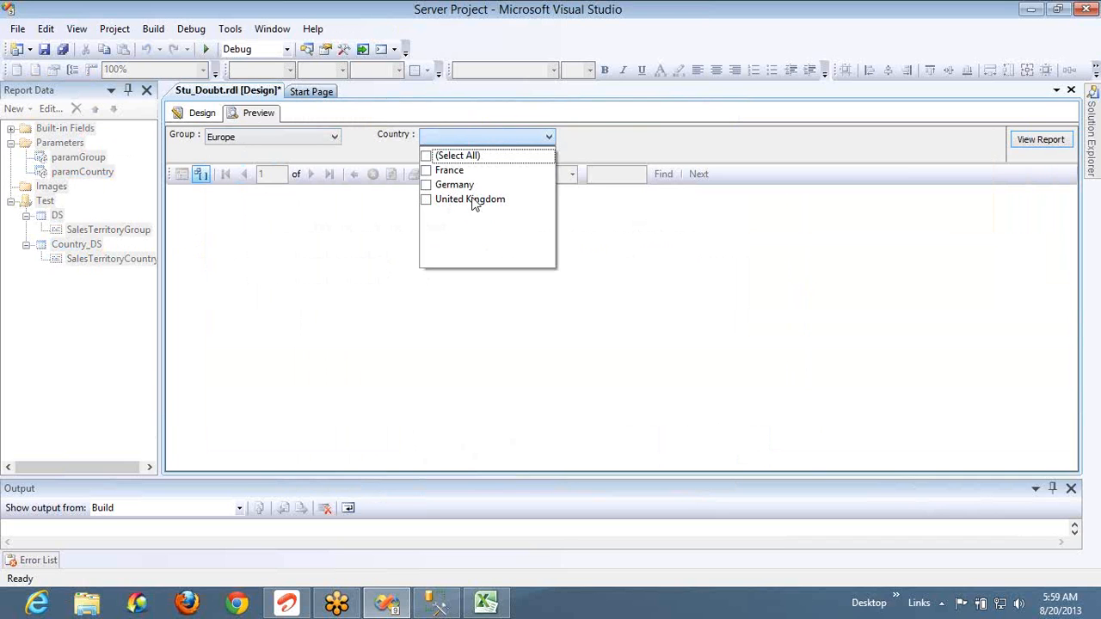
Switch to SQL Server Management Studio and examine the countries belonging to the Europe group in the first query's results
key("alt+Tab")
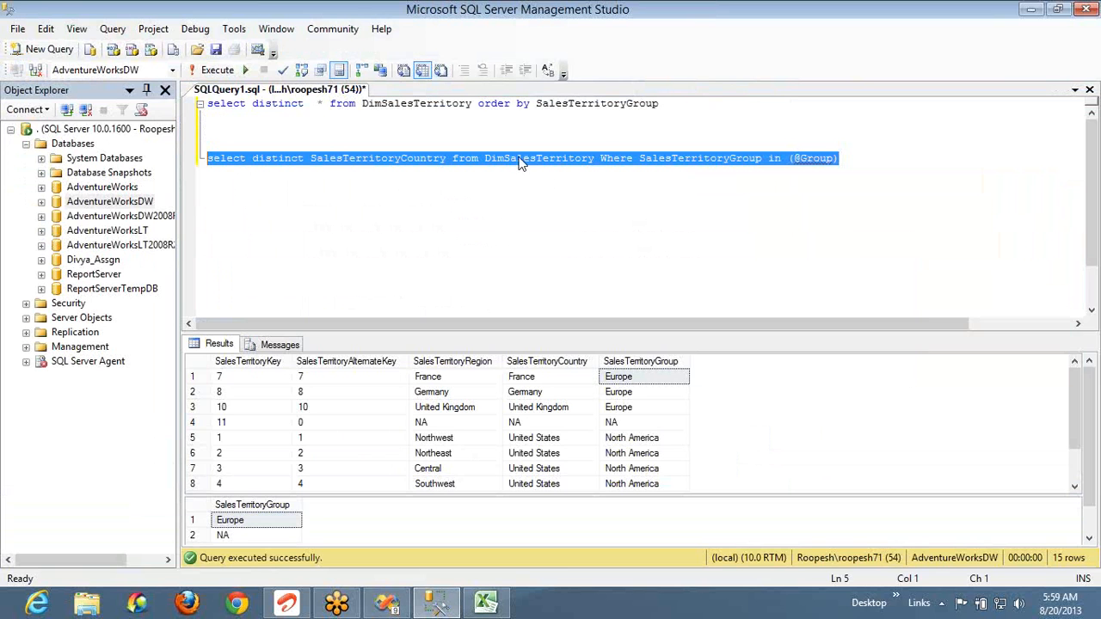
left_click(667, 103)
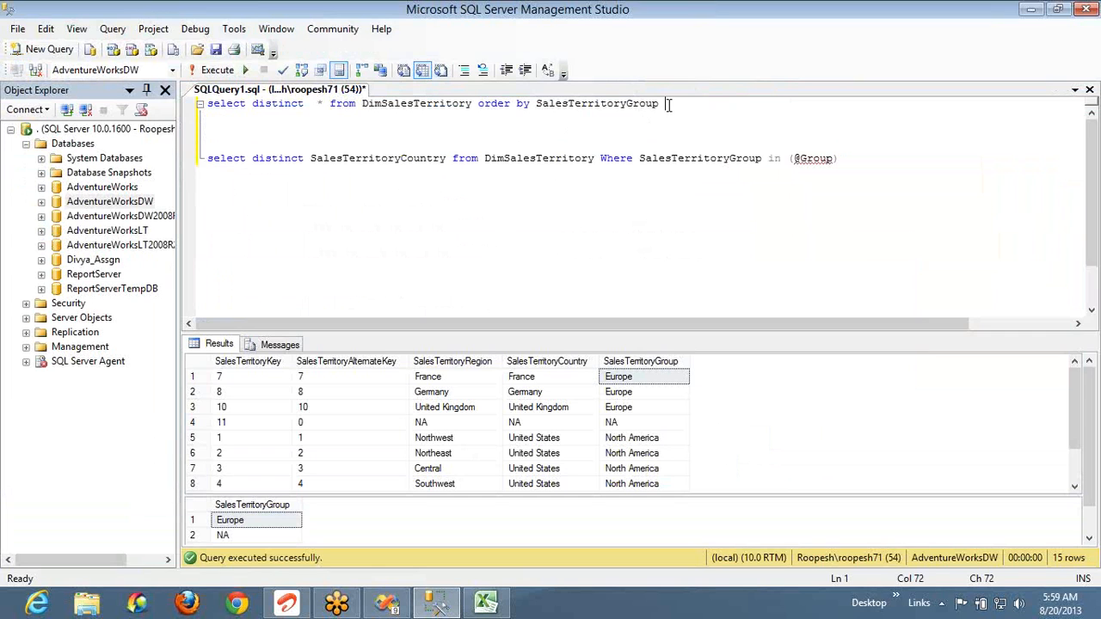
left_click(640, 381)
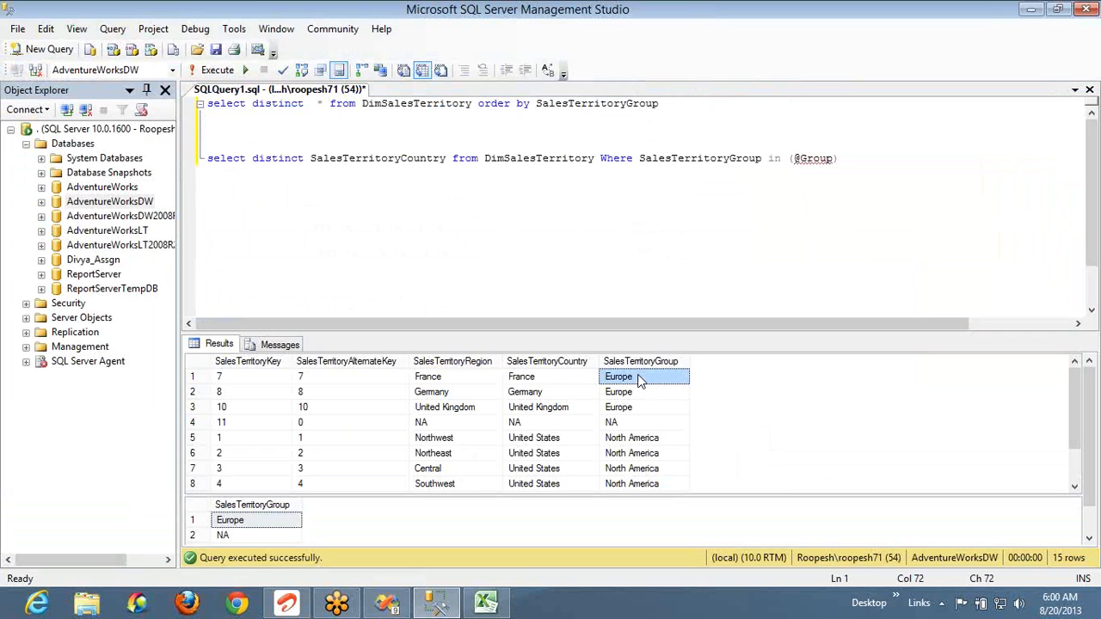
key("shift+Down")
key("shift+Down")
key("shift+Left")
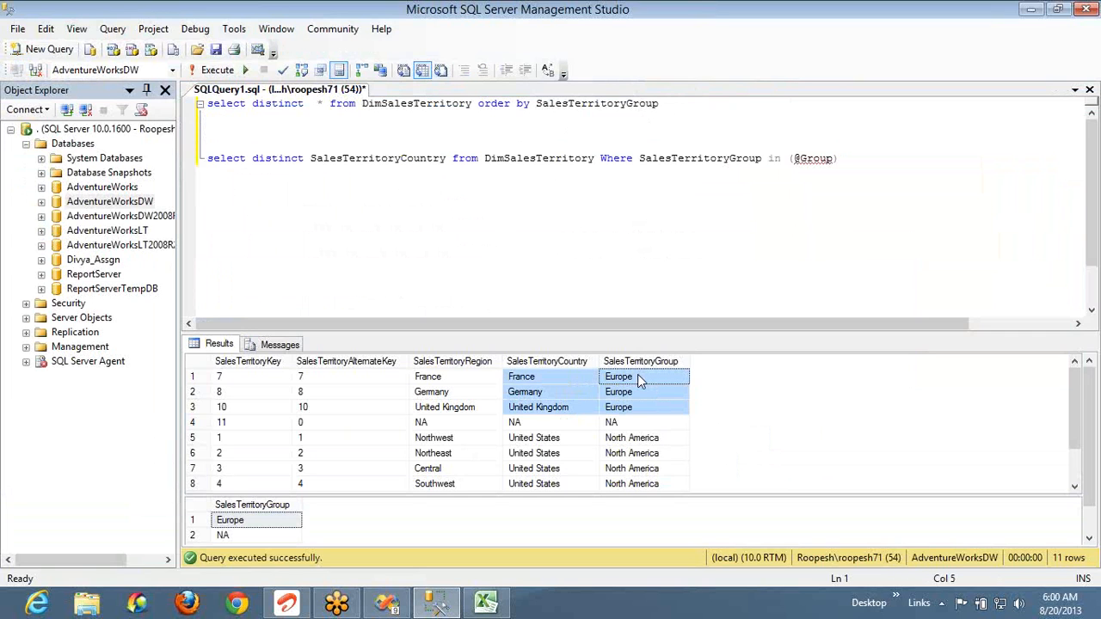
Go through the remaining rows of the first result set to examine the countries in the North America group
key("Down")
key("Down")
key("Down")
key("Down")
key("Down")
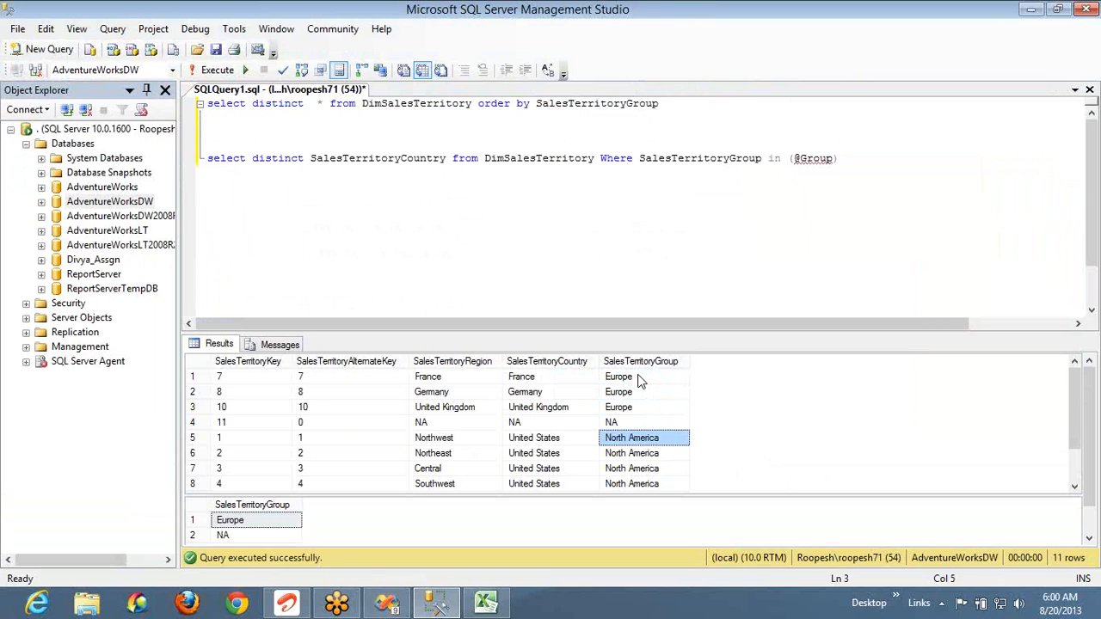
key("Down")
key("Down")
key("Down")
key("Down")
key("Down")
key("Up")
key("Up")
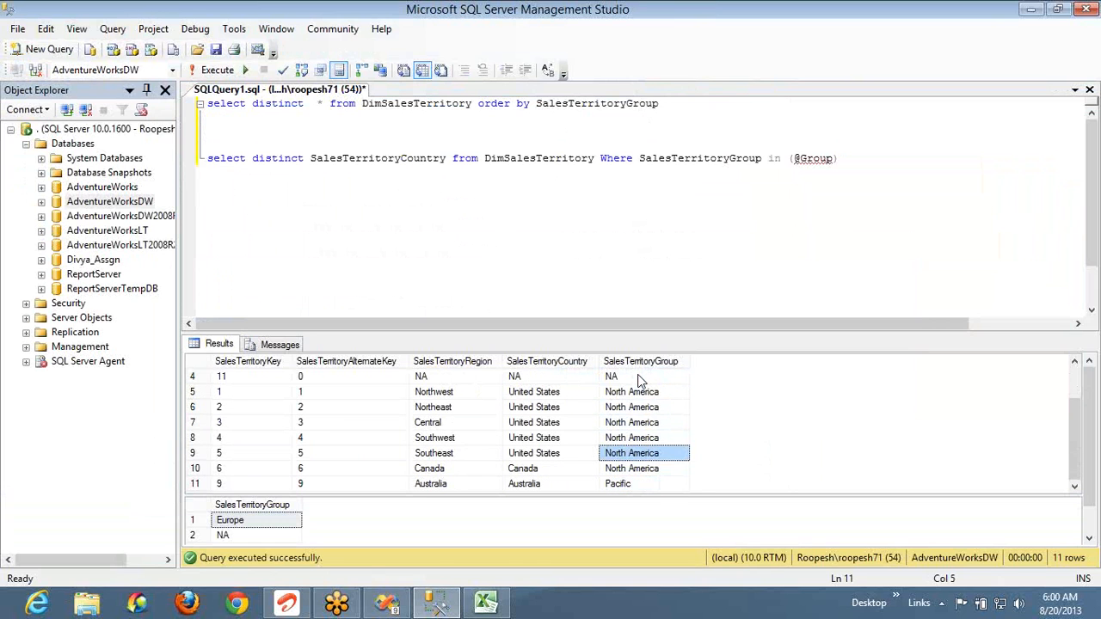
Switch to the report preview in Visual Studio, choose only North America as the Group and examine the values offered by the Country parameter
key("alt+Tab")
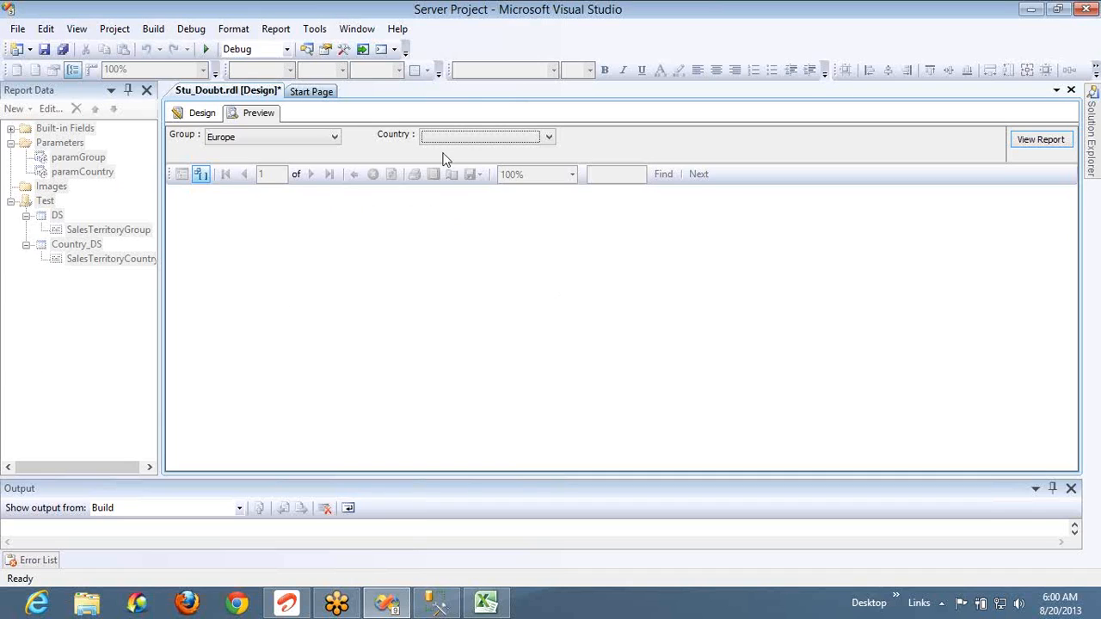
left_click(335, 139)
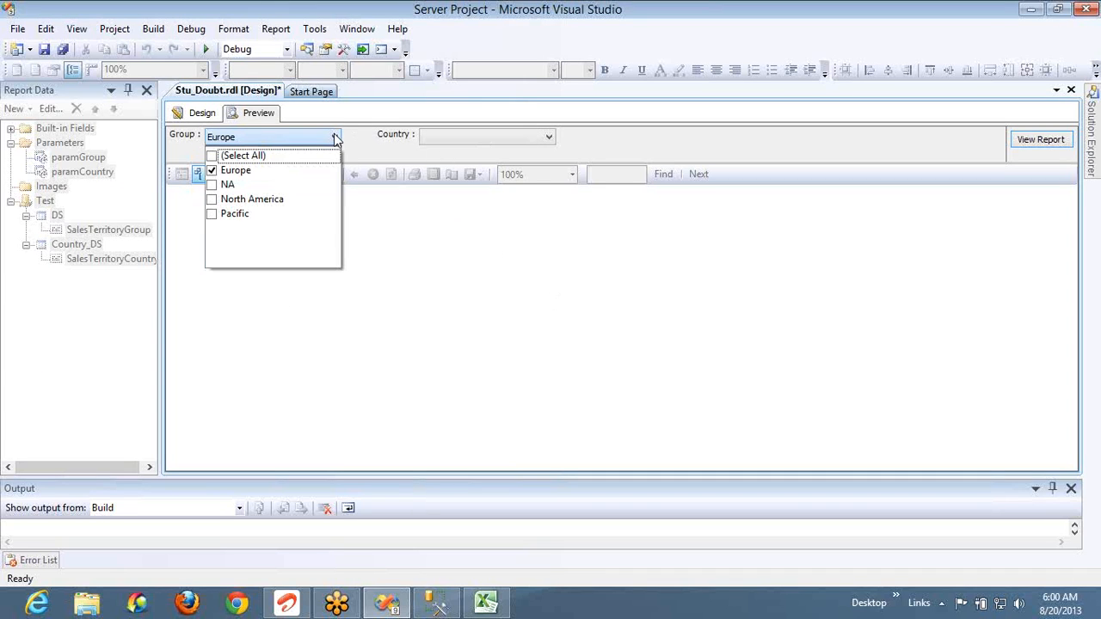
left_click(212, 171)
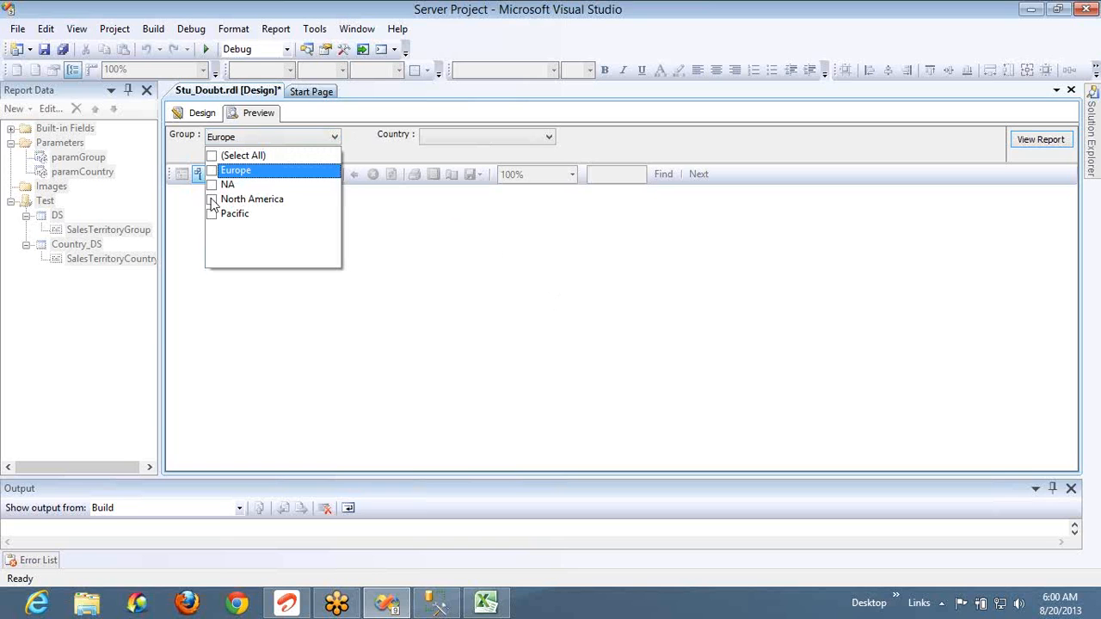
left_click(212, 199)
left_click(459, 139)
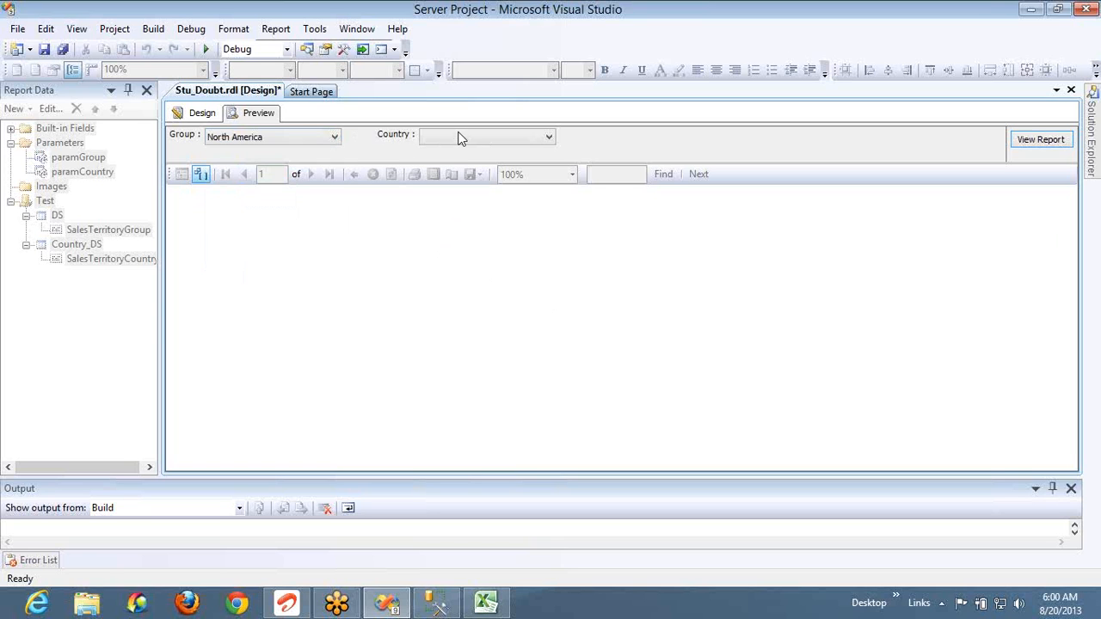
left_click(459, 139)
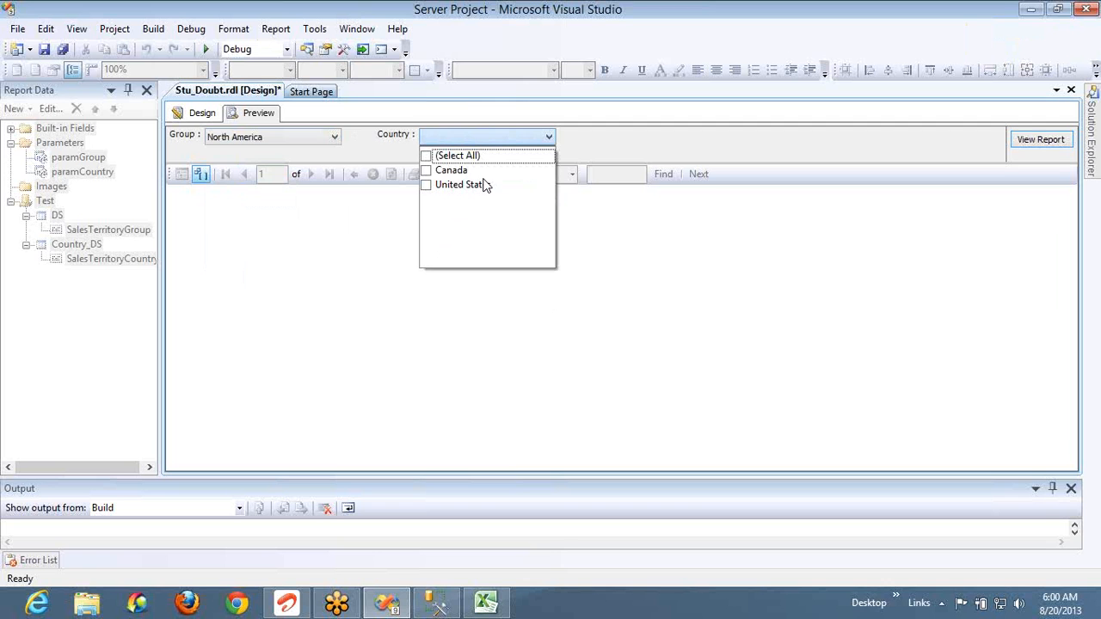
Switch to SQL Server Management Studio and change the column selected by the second query to SalesTerritoryRegion
key("alt+Tab")
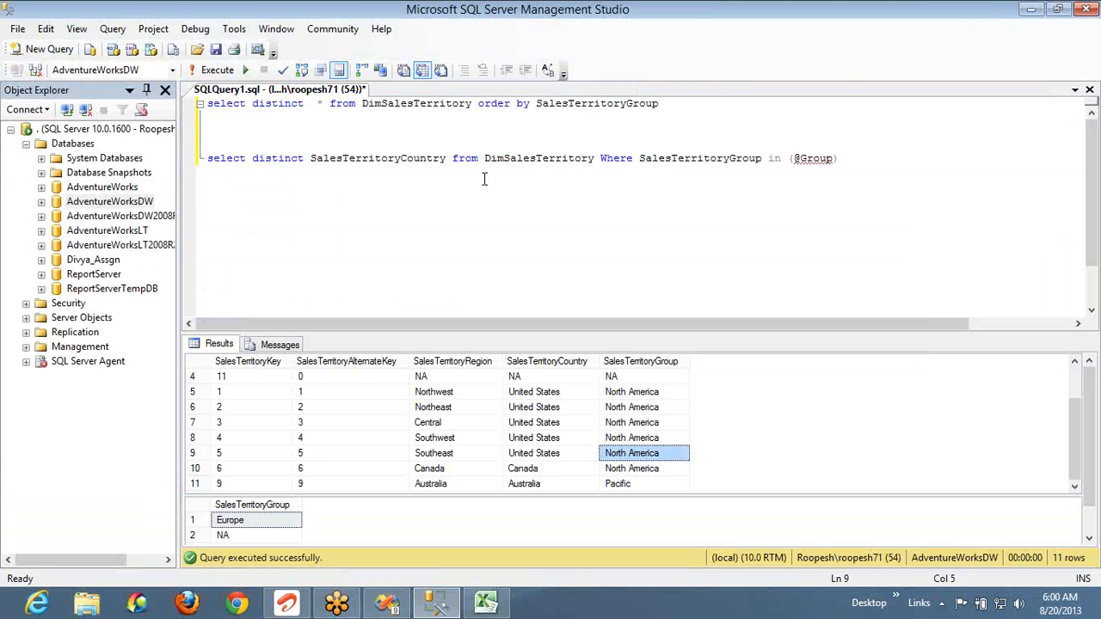
left_click(527, 473)
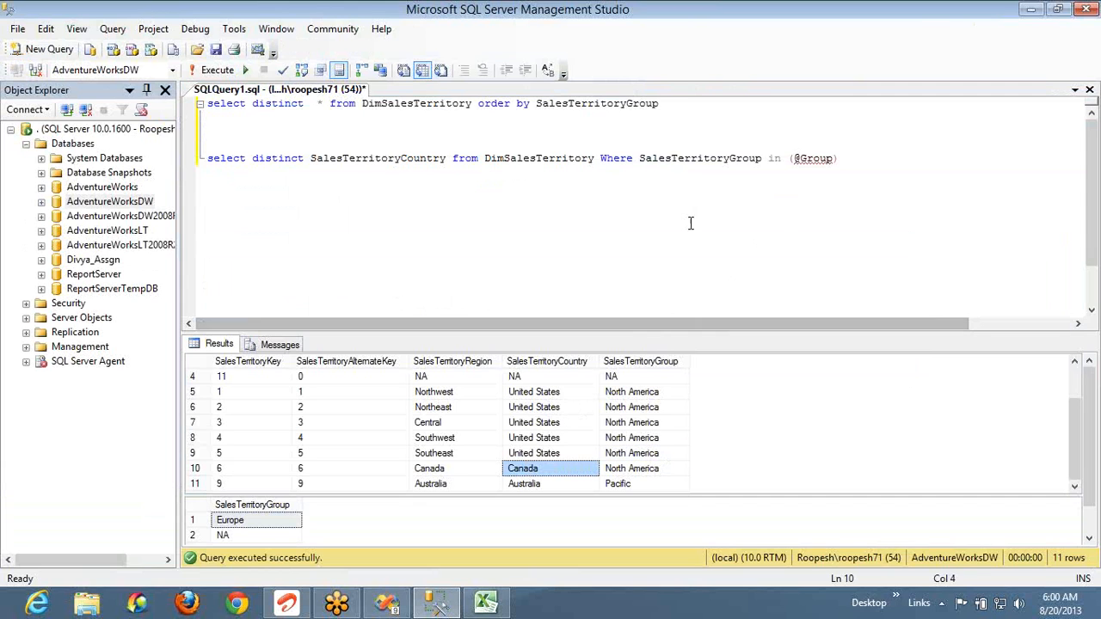
double_click(362, 161)
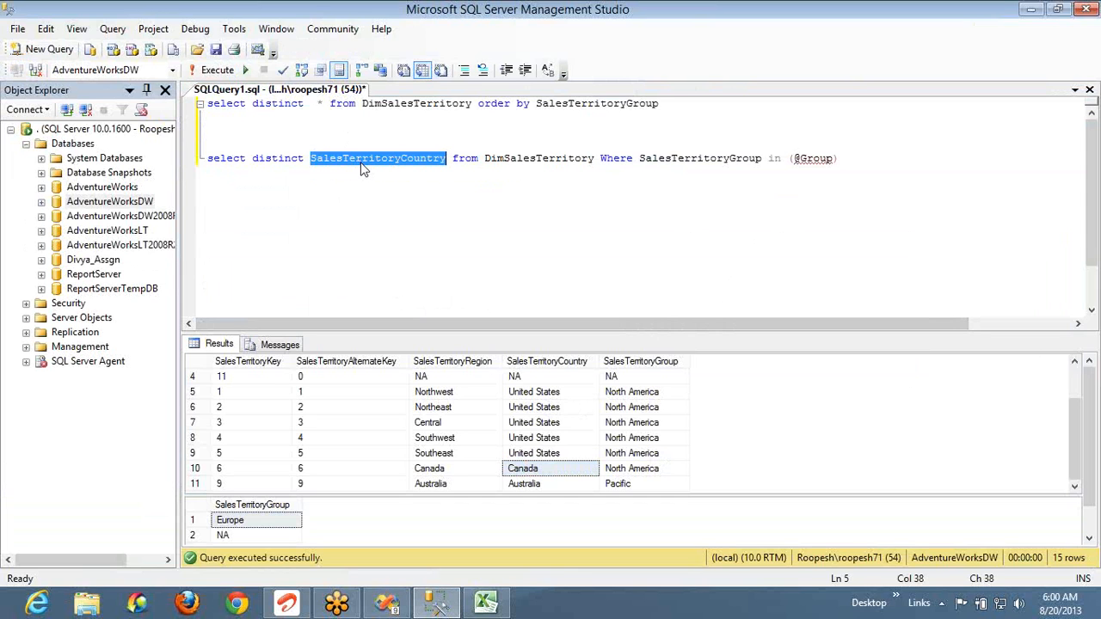
type("Dales")
key("ctrl+shift+Left")
type("Sales")
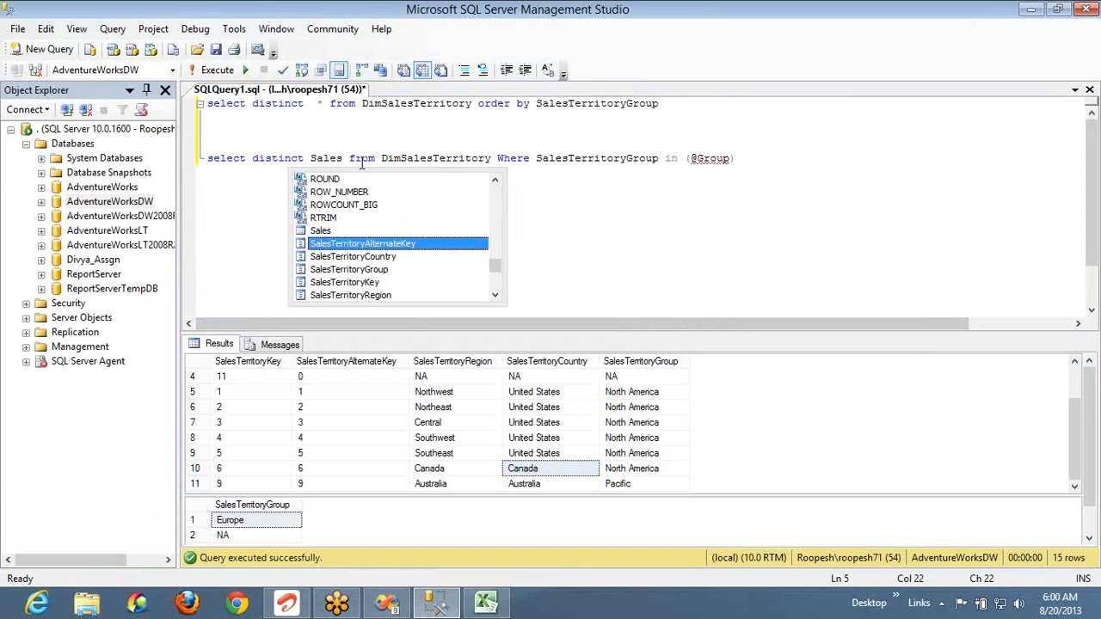
key("Down")
key("Down")
key("Down")
key("Down")
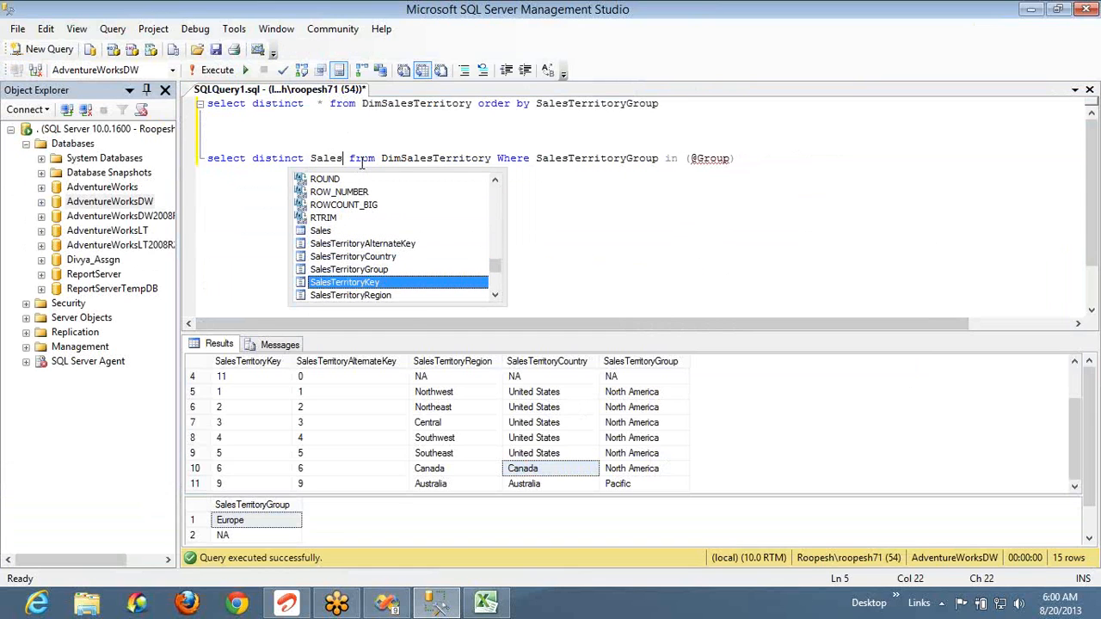
key("Tab")
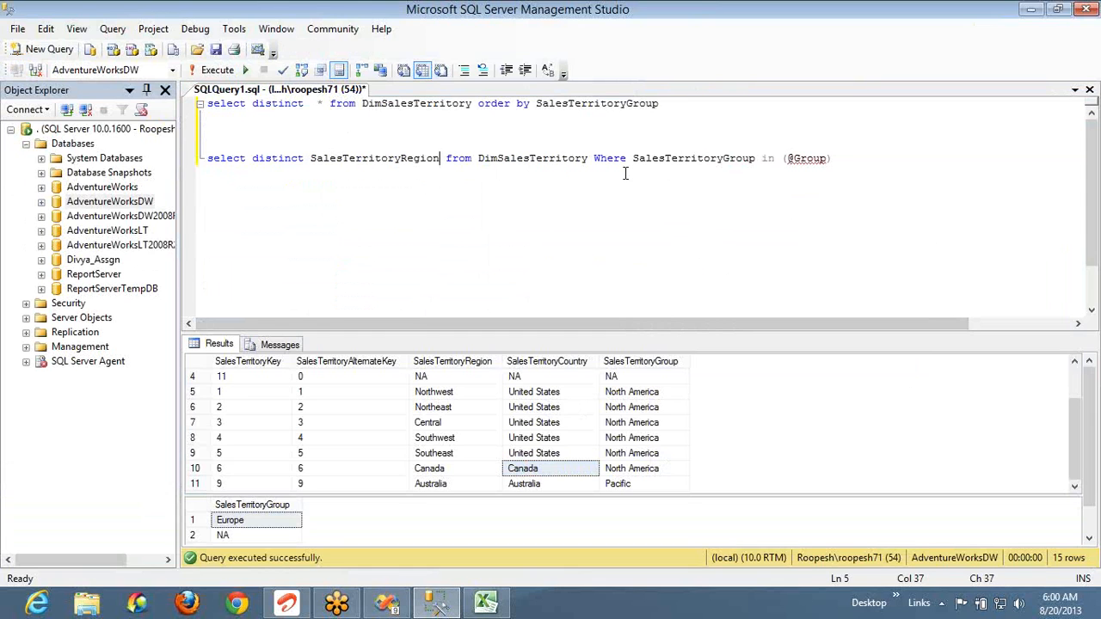
double_click(666, 163)
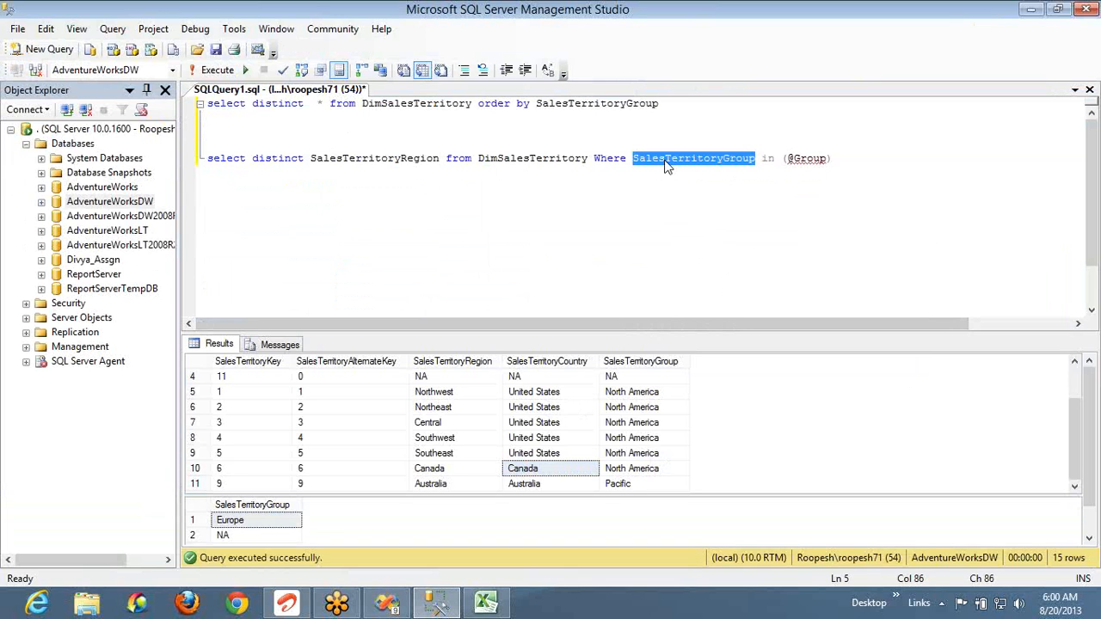
type("Sales")
key("Down")
key("Down")
key("space")
key("Delete")
key("End")
key("Left")
key("shift+Left")
key("shift+Left")
key("shift+Left")
key("shift+Left")
key("shift+Left")
type("Country")
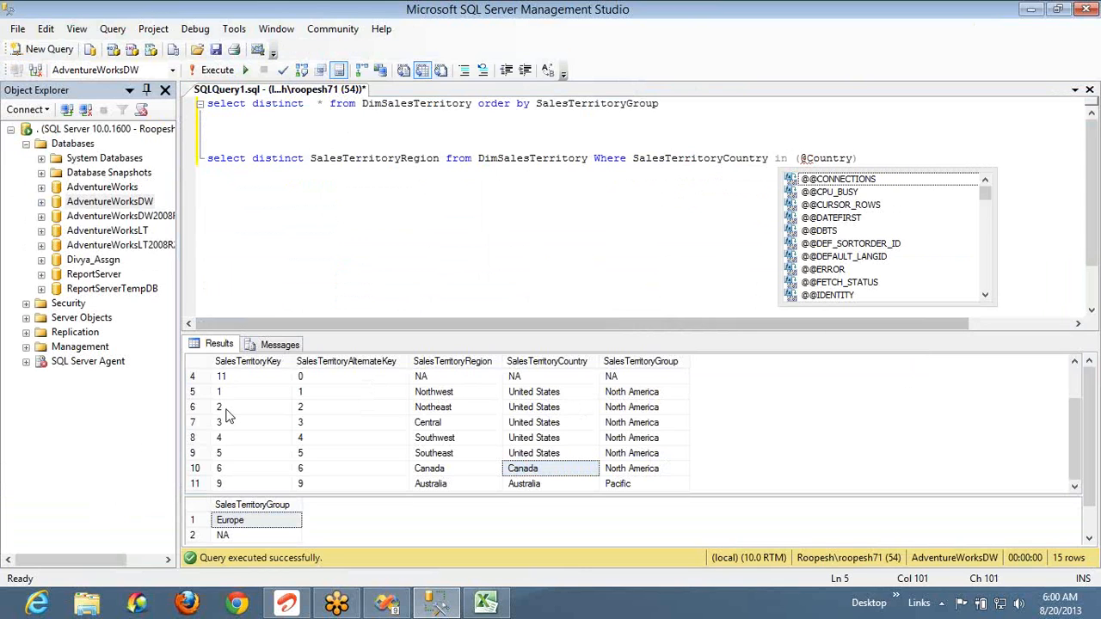
Add SalesTerritoryKey before SalesTerritoryRegion in the second query's select list and copy the whole query
left_click(311, 160)
type("[")
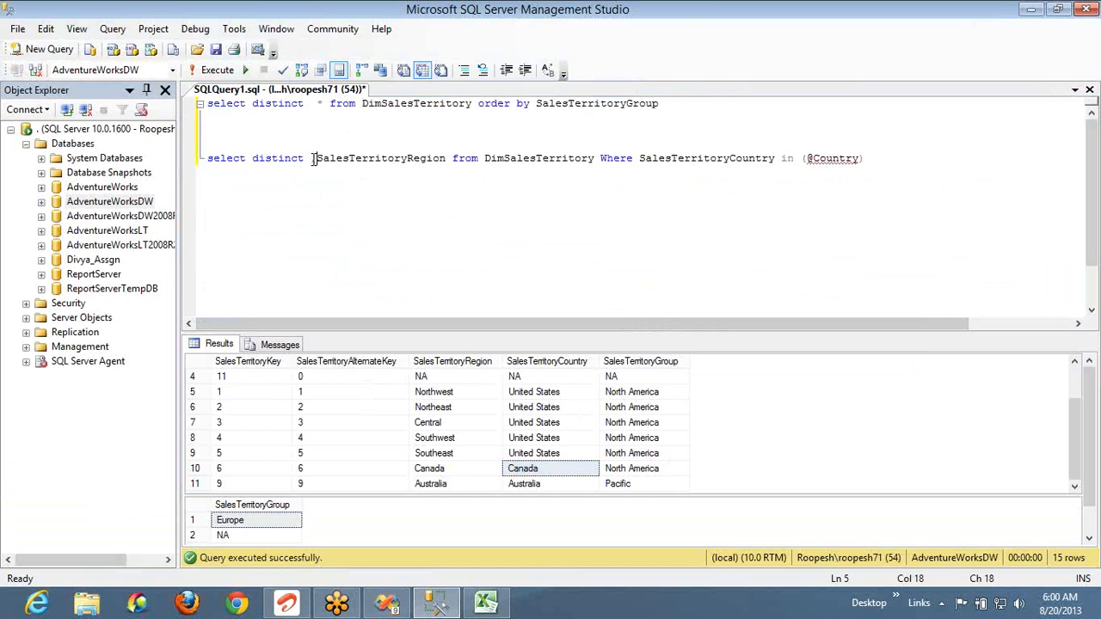
type("Sales")
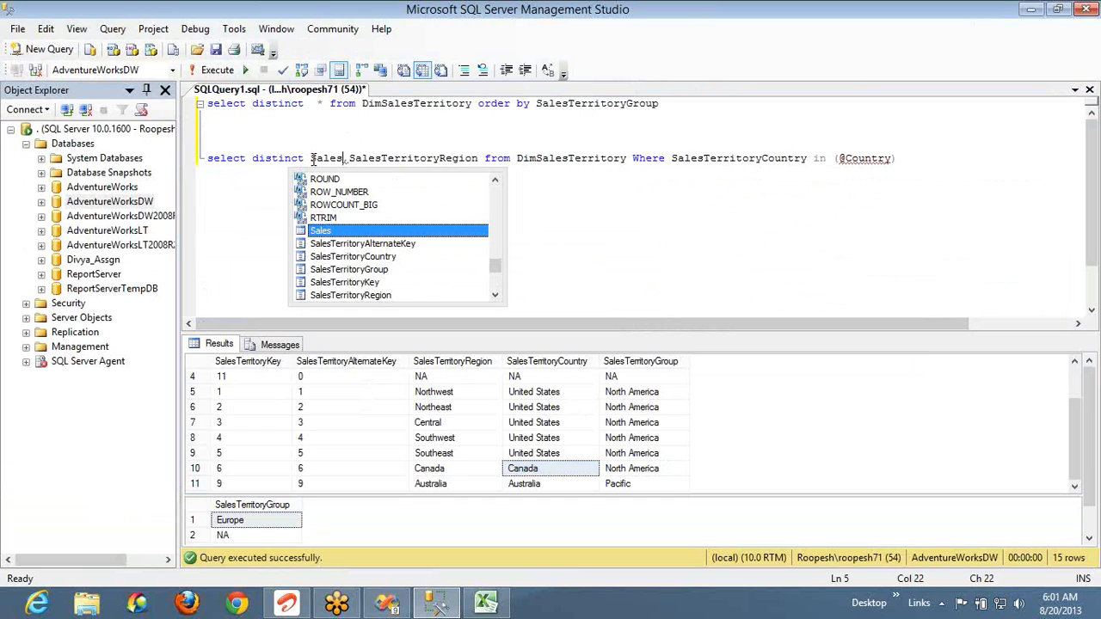
key("Down")
key("Down")
key("Down")
key("Down")
key("Tab")
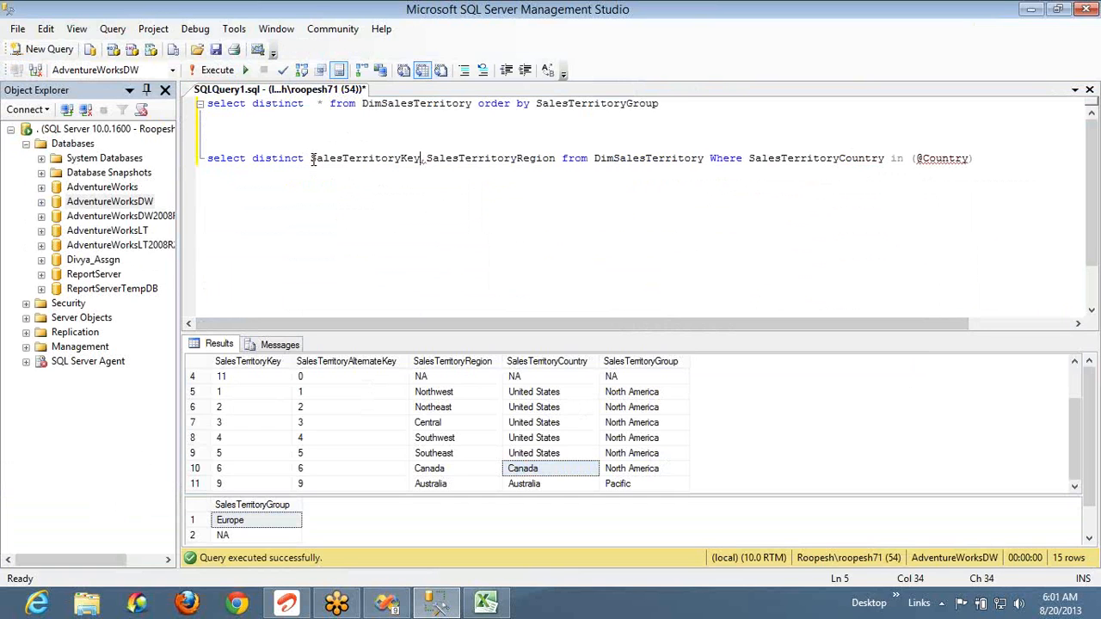
key("End")
key("shift+Home")
key("ctrl+c")
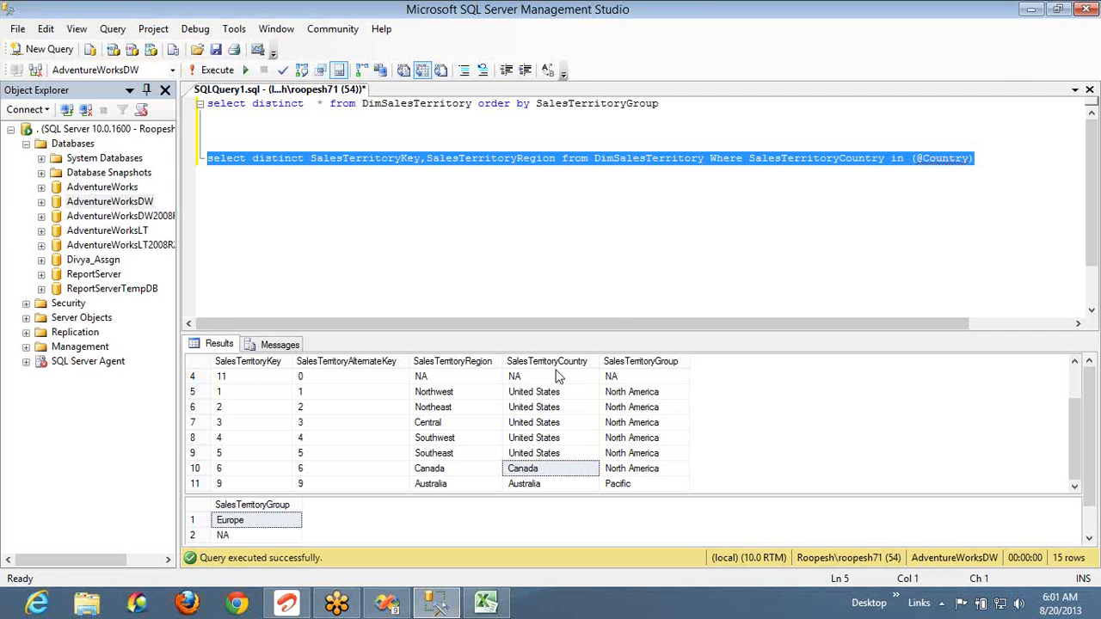
Switch to Visual Studio and, in the report design, add a dataset named Region_DS to the Test data source using the copied query
key("alt+Tab")
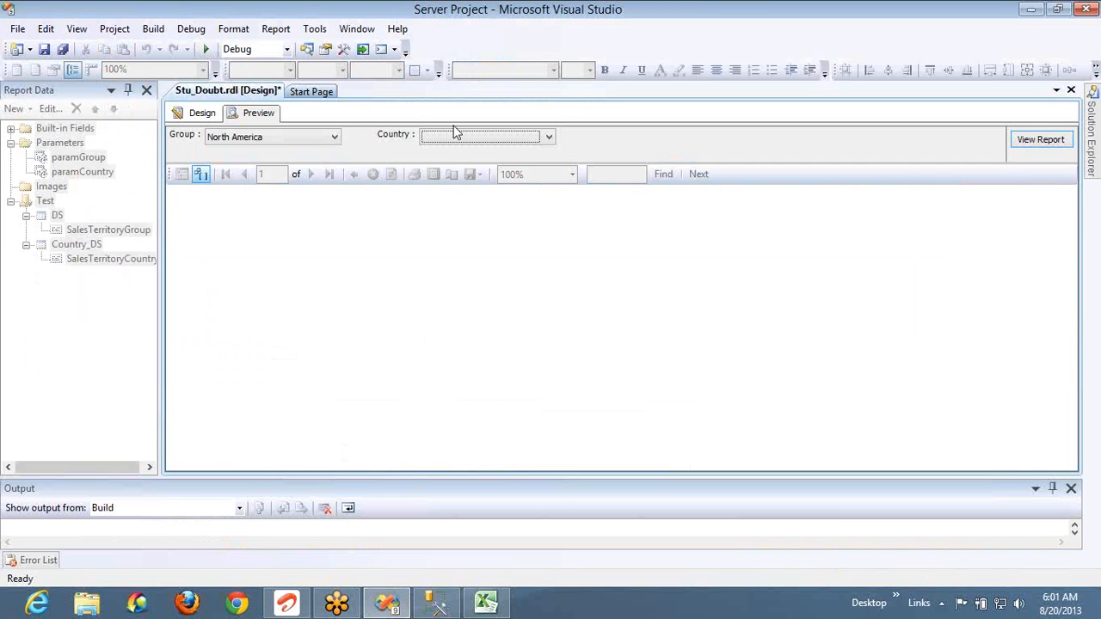
left_click(197, 114)
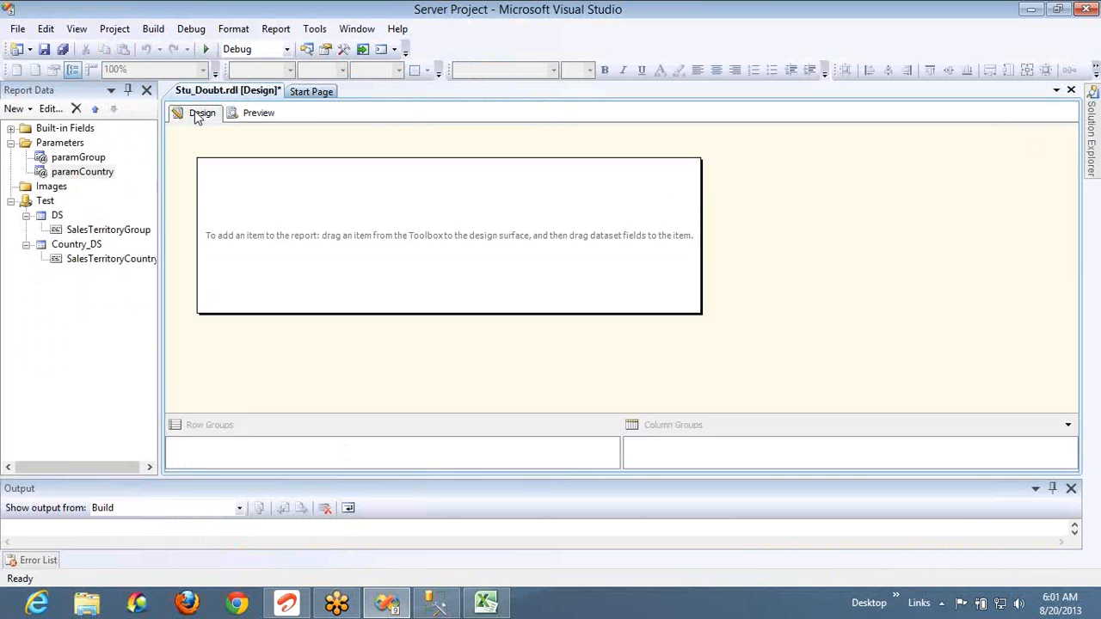
right_click(46, 204)
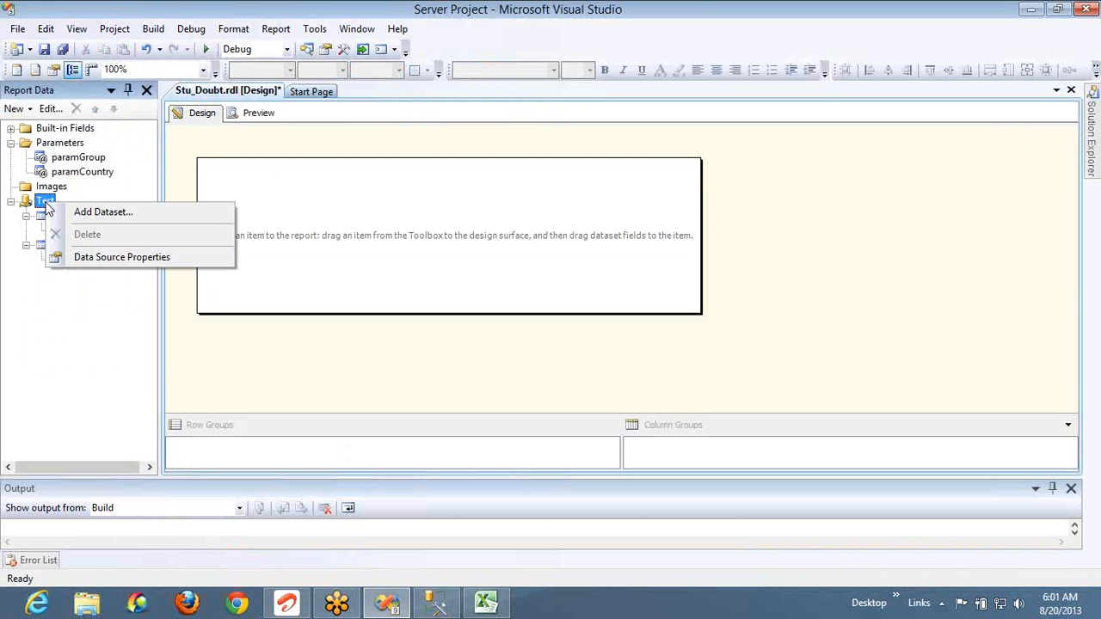
left_click(82, 215)
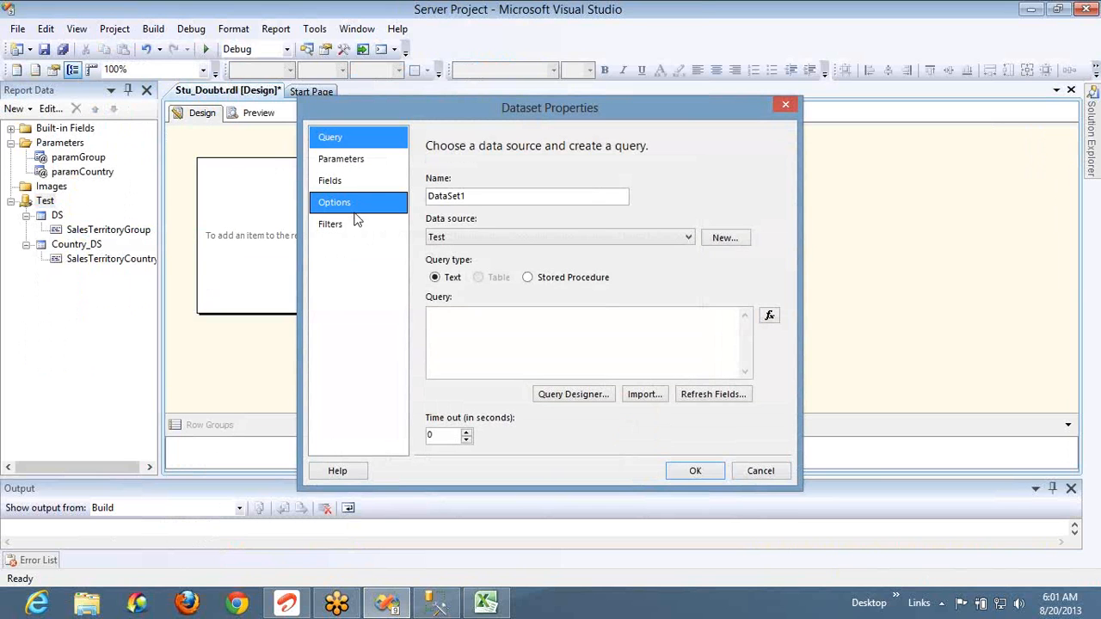
left_click(476, 197)
double_click(475, 197)
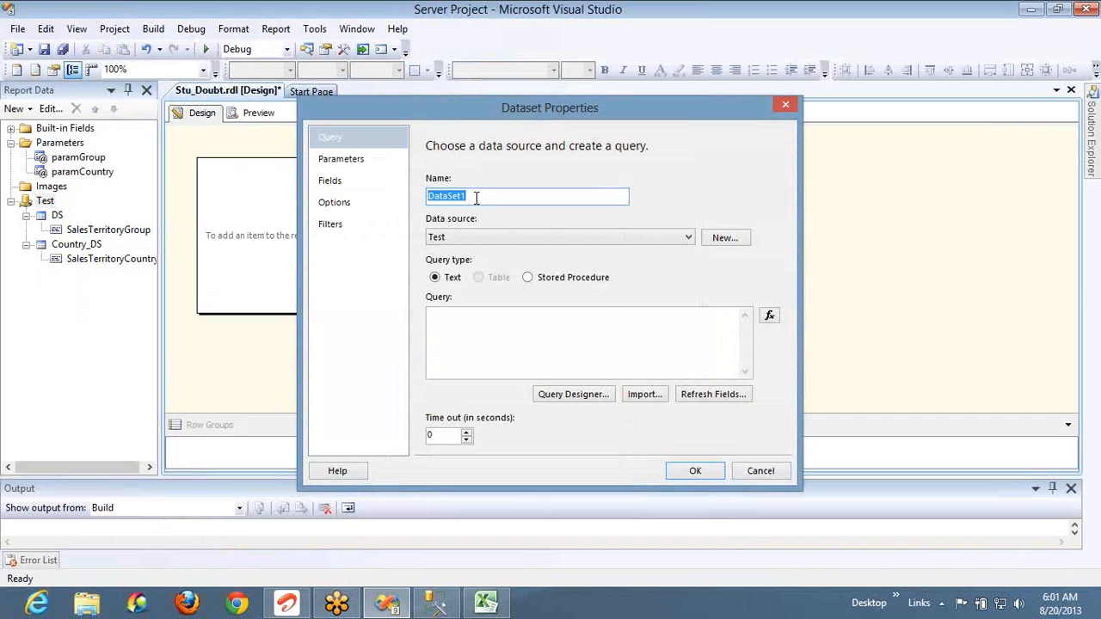
type("Region_DS")
left_click(475, 322)
key("ctrl+v")
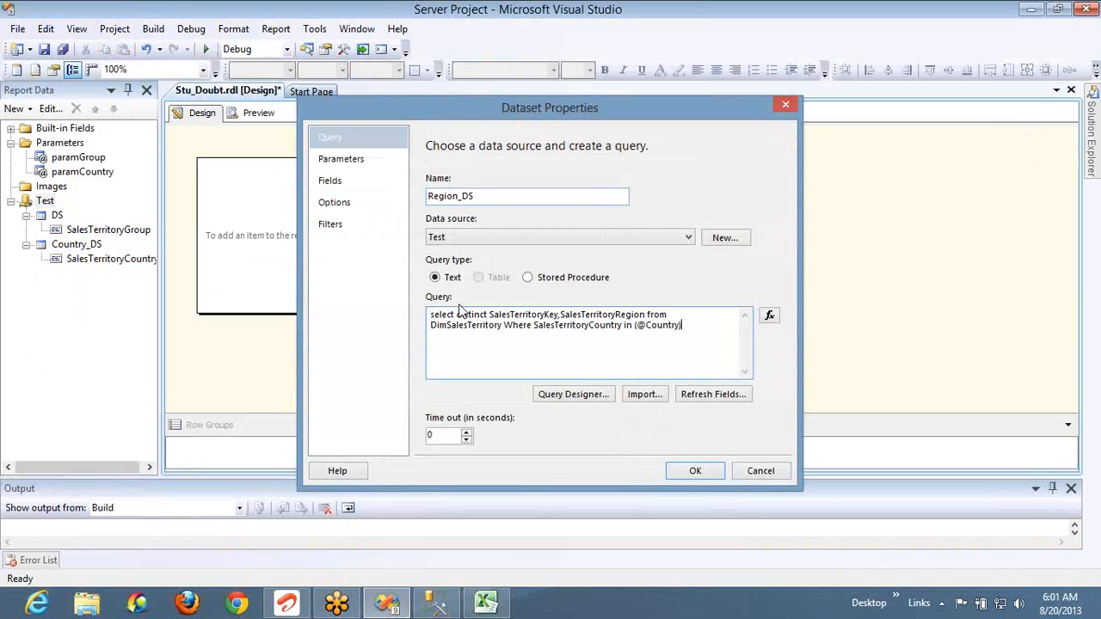
left_click(353, 158)
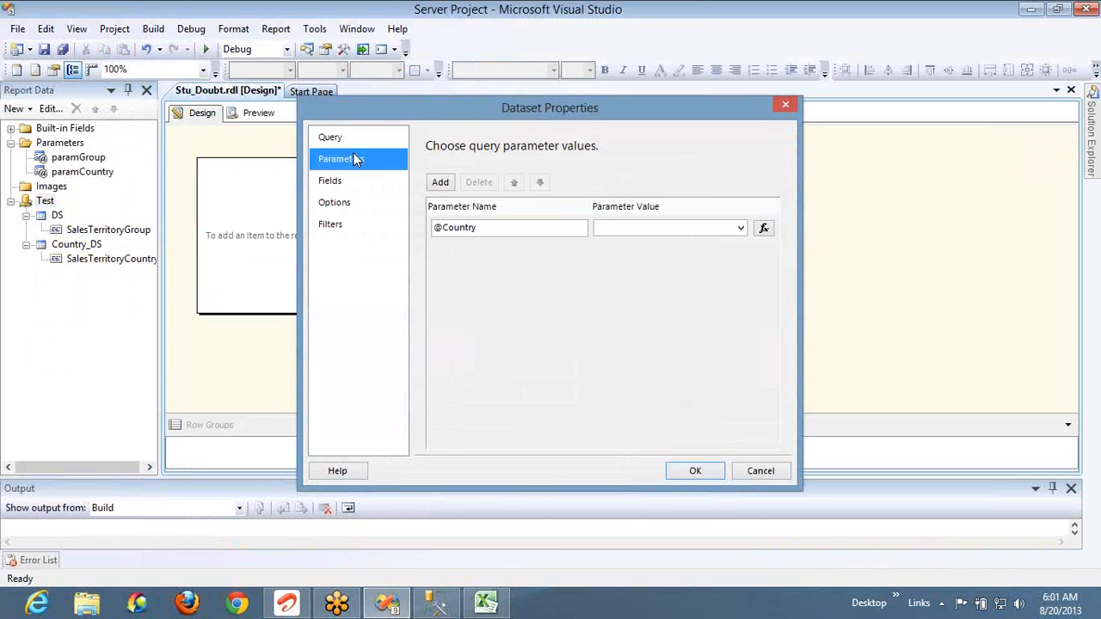
left_click(737, 229)
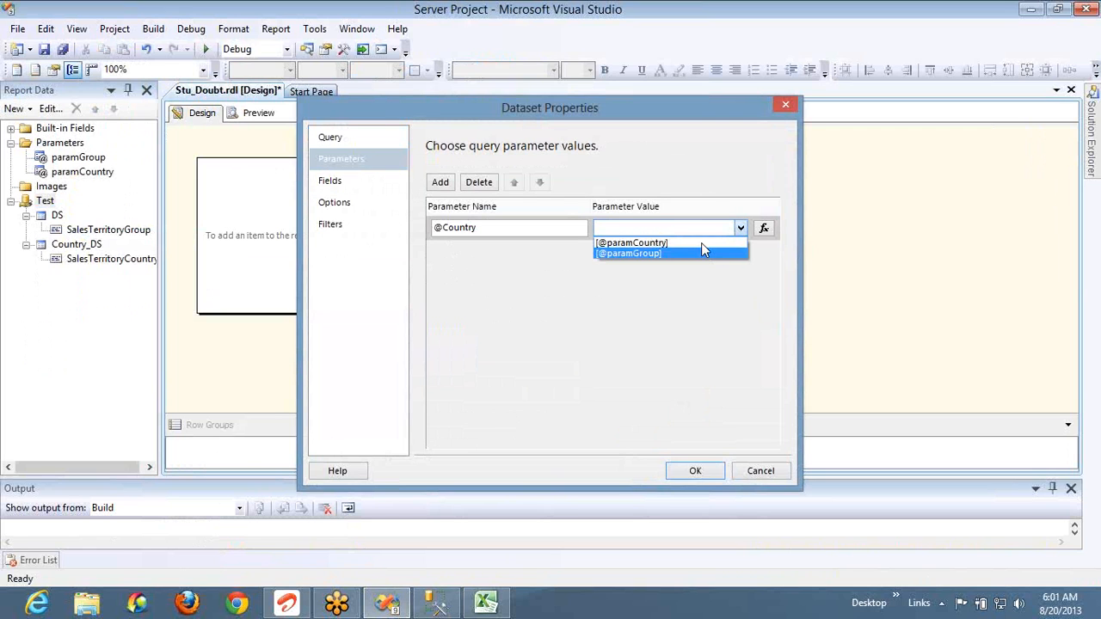
left_click(700, 242)
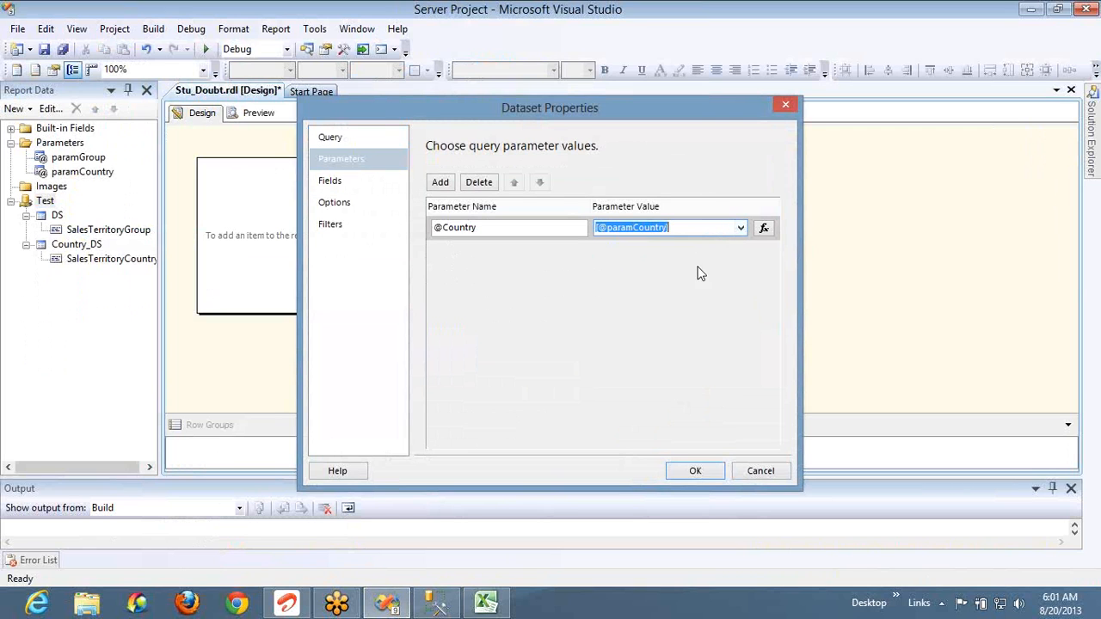
left_click(698, 470)
Add a report parameter named paramRegion with the prompt "Region :" and allow multiple values
right_click(77, 144)
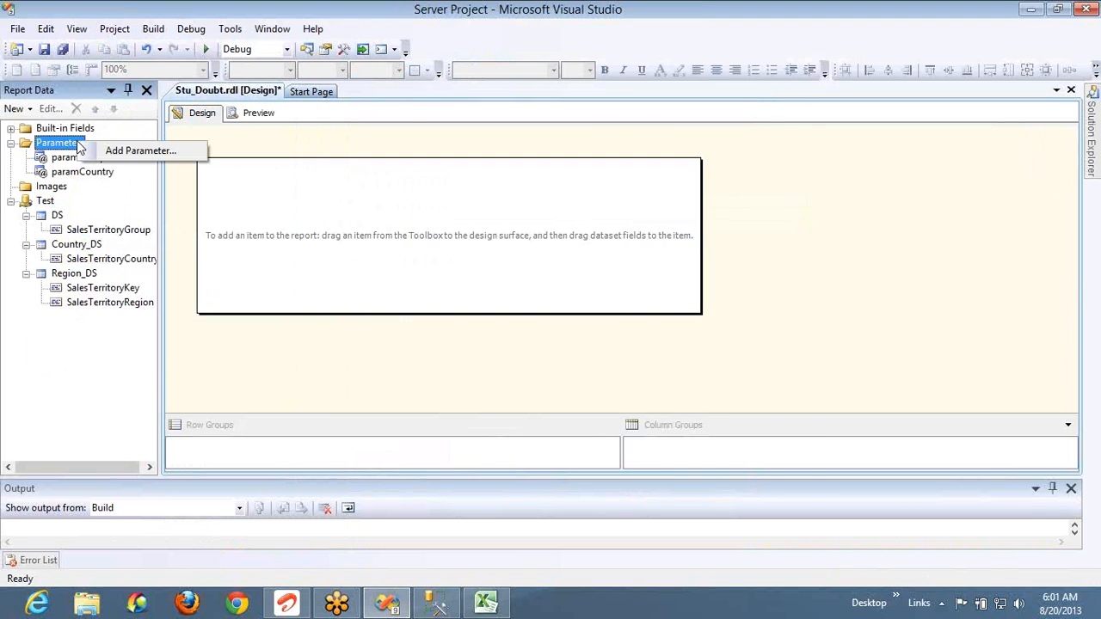
left_click(131, 148)
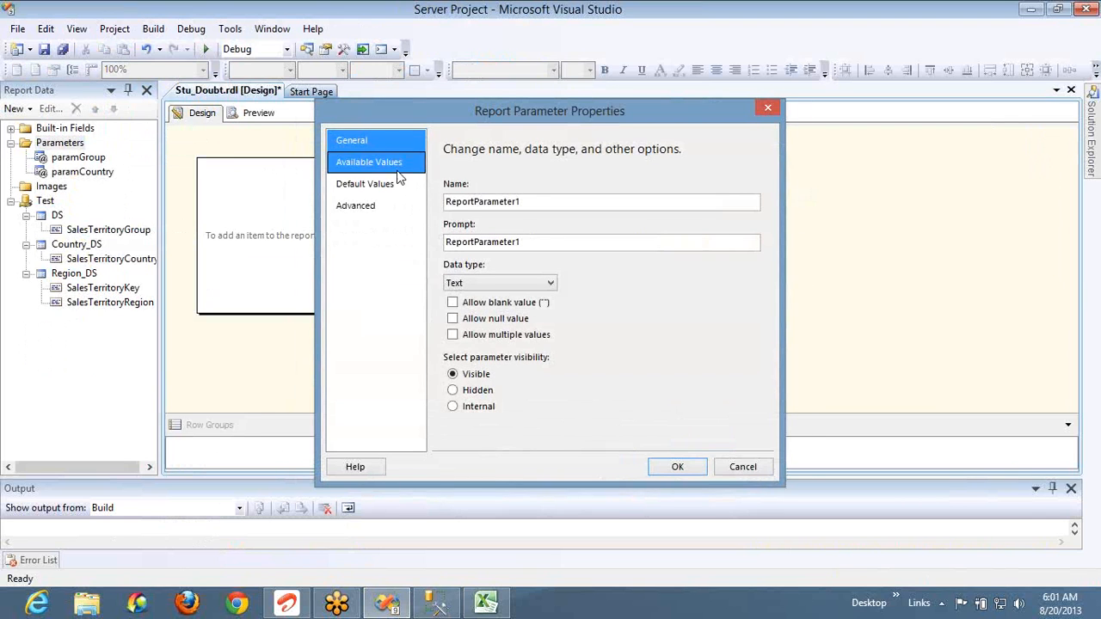
left_click(533, 198)
double_click(533, 198)
type("Region")
key("Tab")
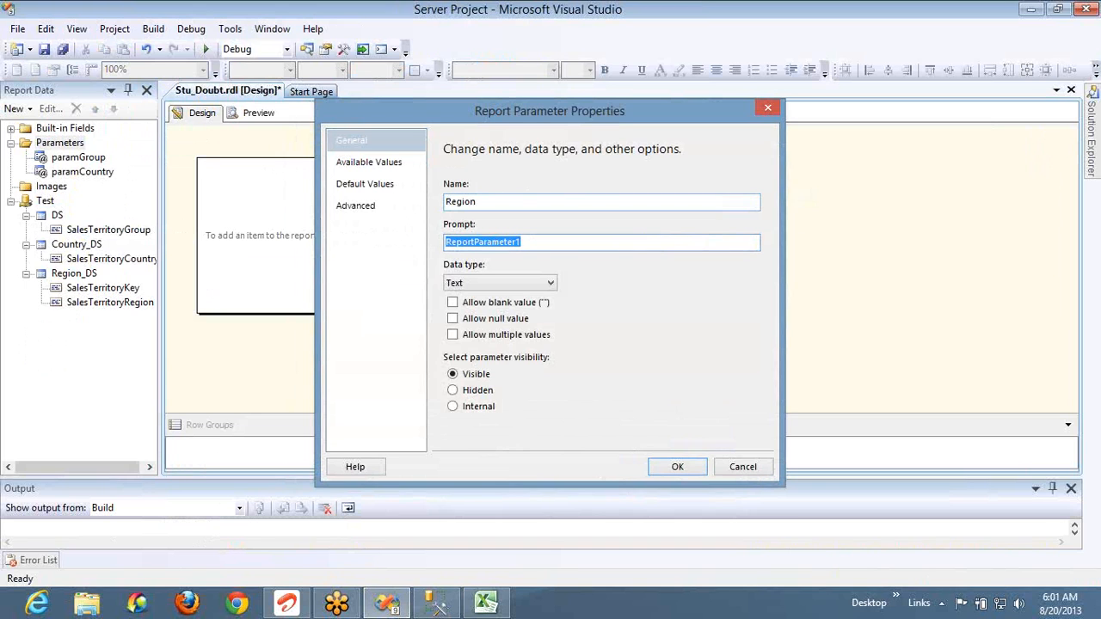
left_click(534, 200)
type("param")
key("Tab")
type("R")
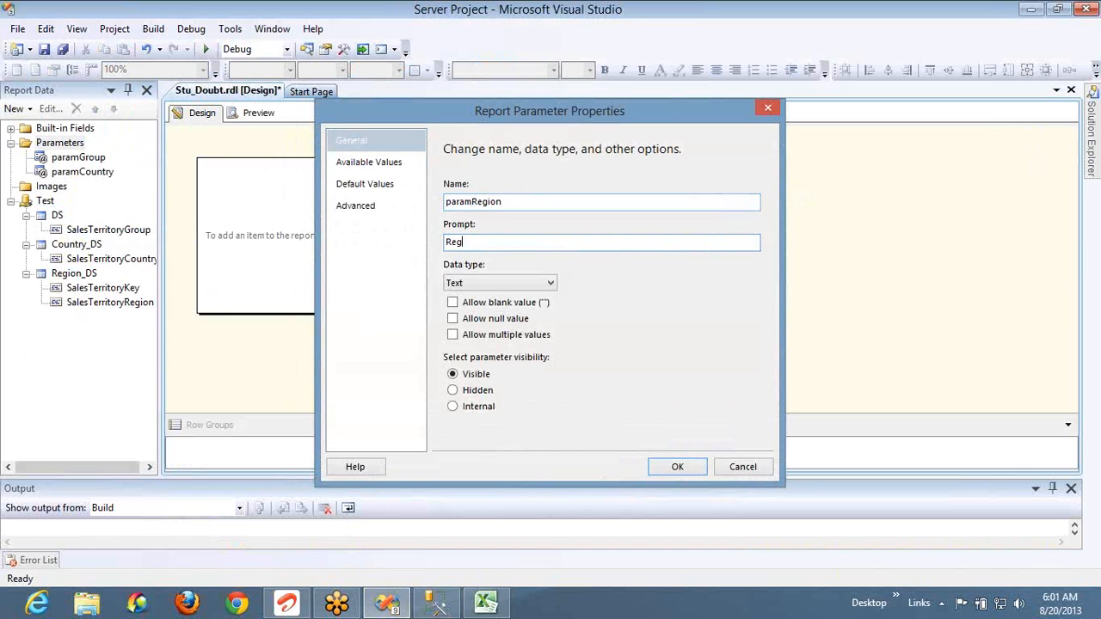
left_click(491, 335)
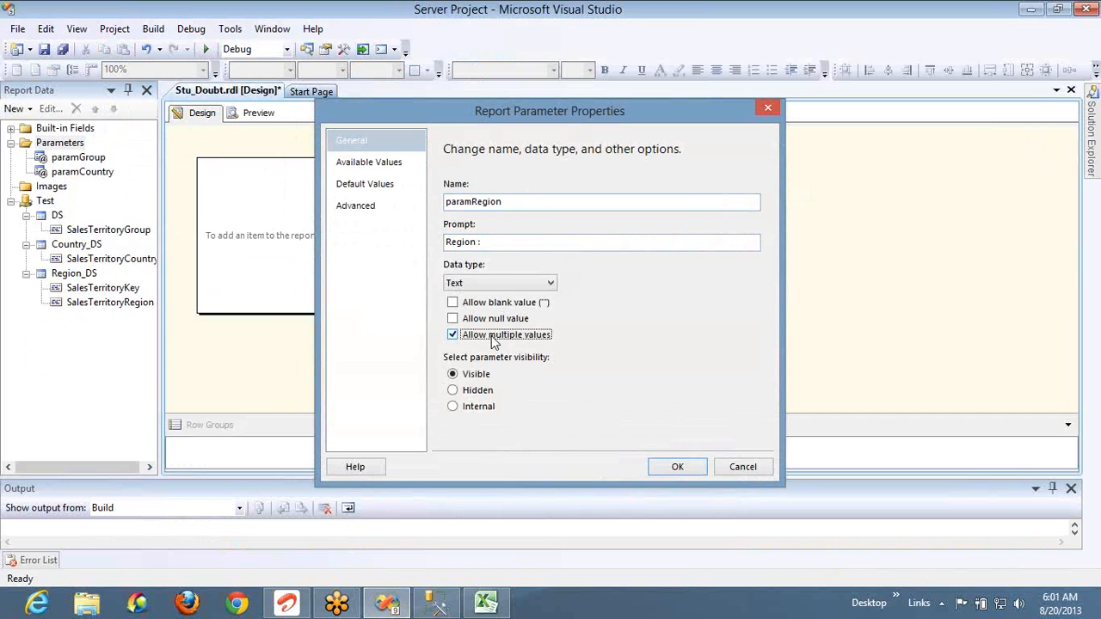
Give paramRegion available values from the Region_DS query, with SalesTerritoryKey as value field and SalesTerritoryRegion as label field, and create the parameter
left_click(382, 165)
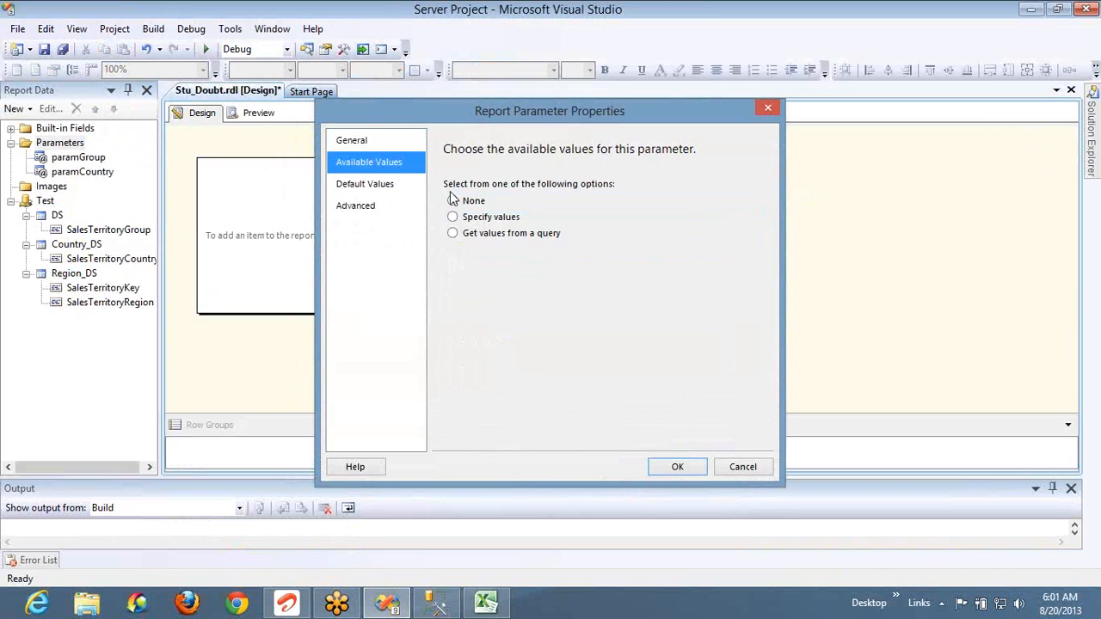
left_click(485, 234)
left_click(514, 288)
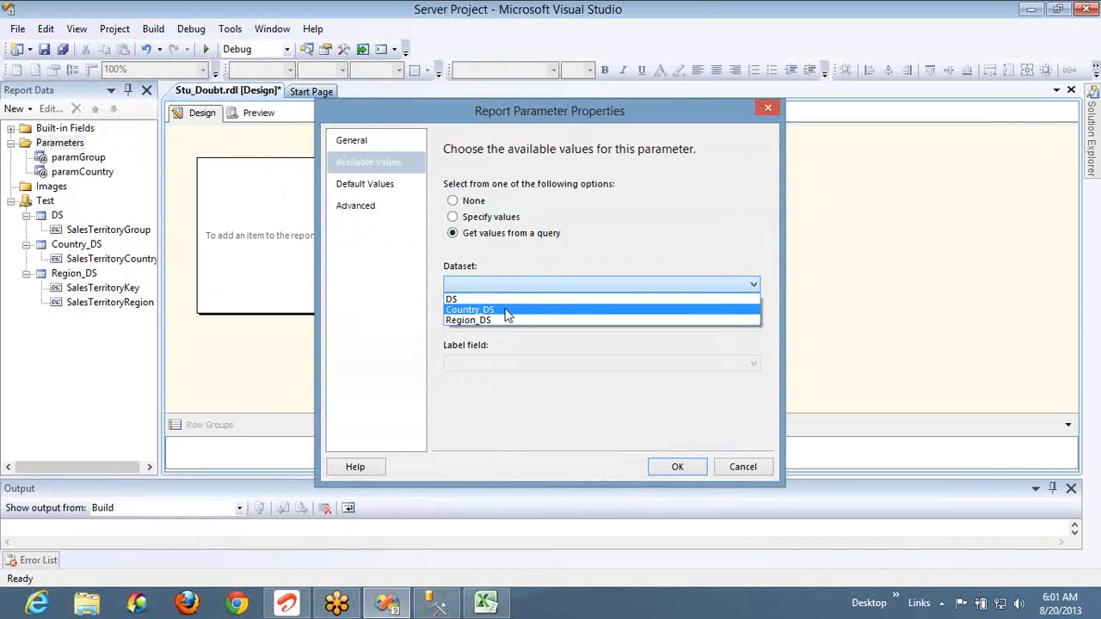
left_click(511, 320)
left_click(512, 327)
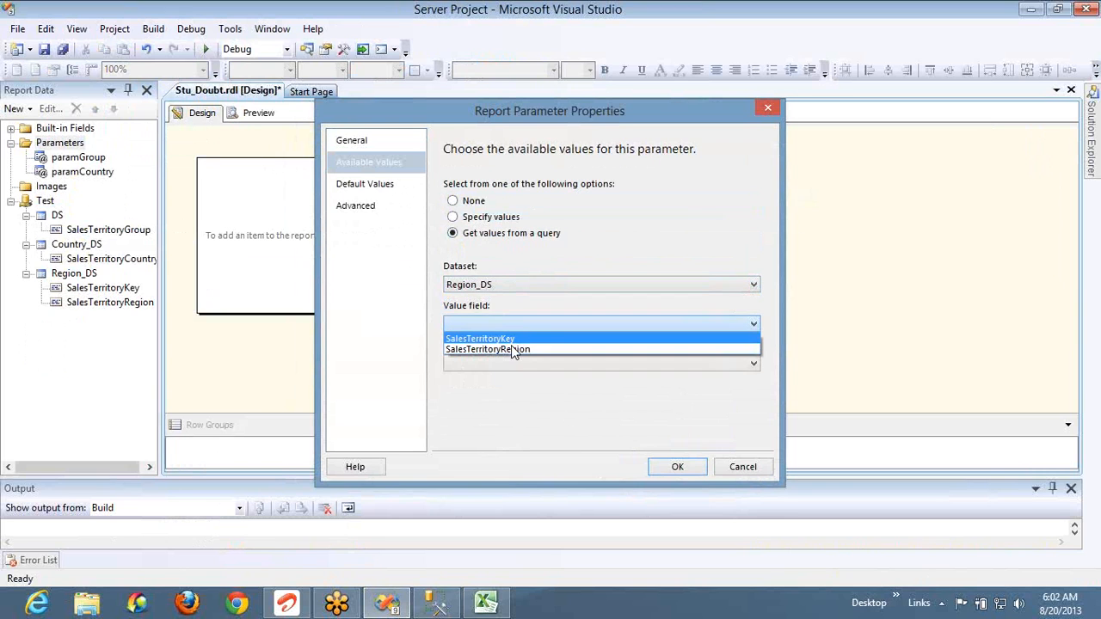
left_click(511, 349)
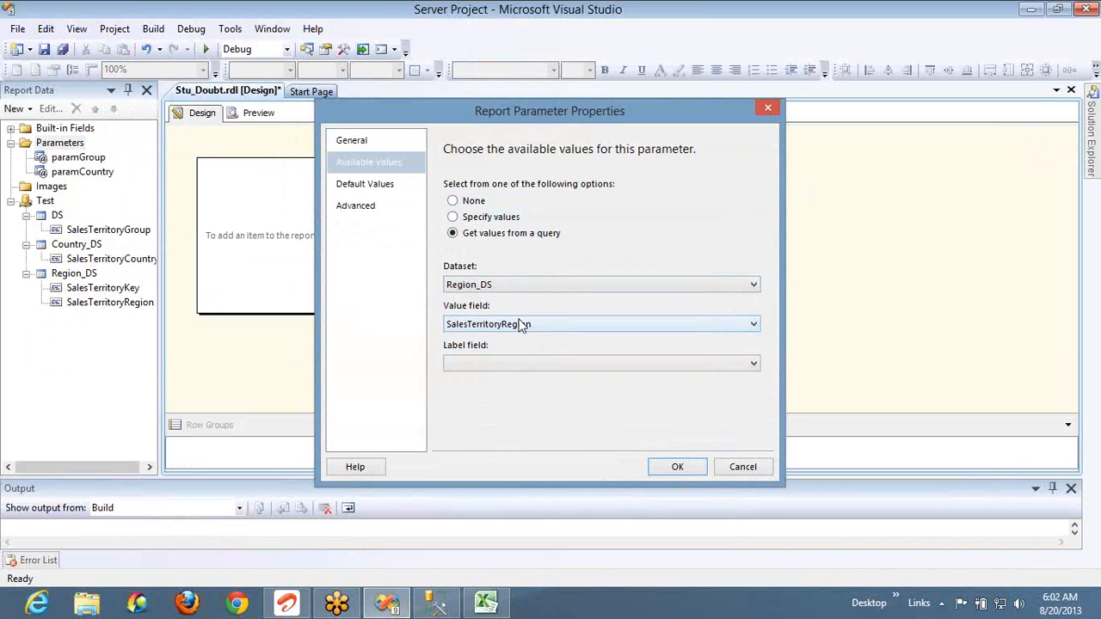
left_click(520, 323)
left_click(523, 336)
left_click(526, 369)
left_click(526, 383)
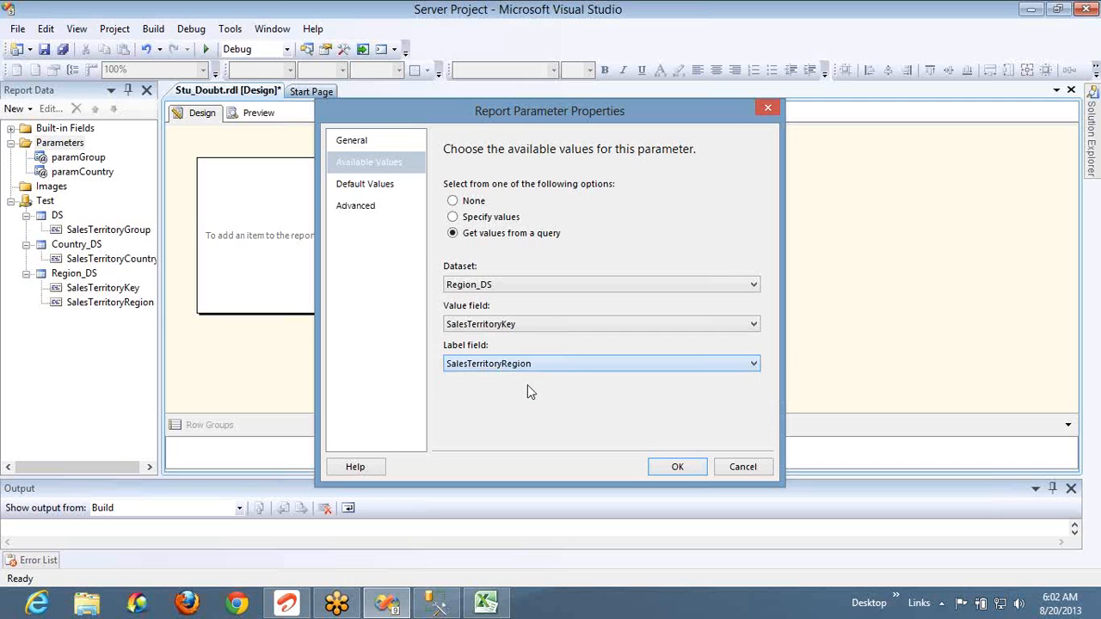
left_click(671, 467)
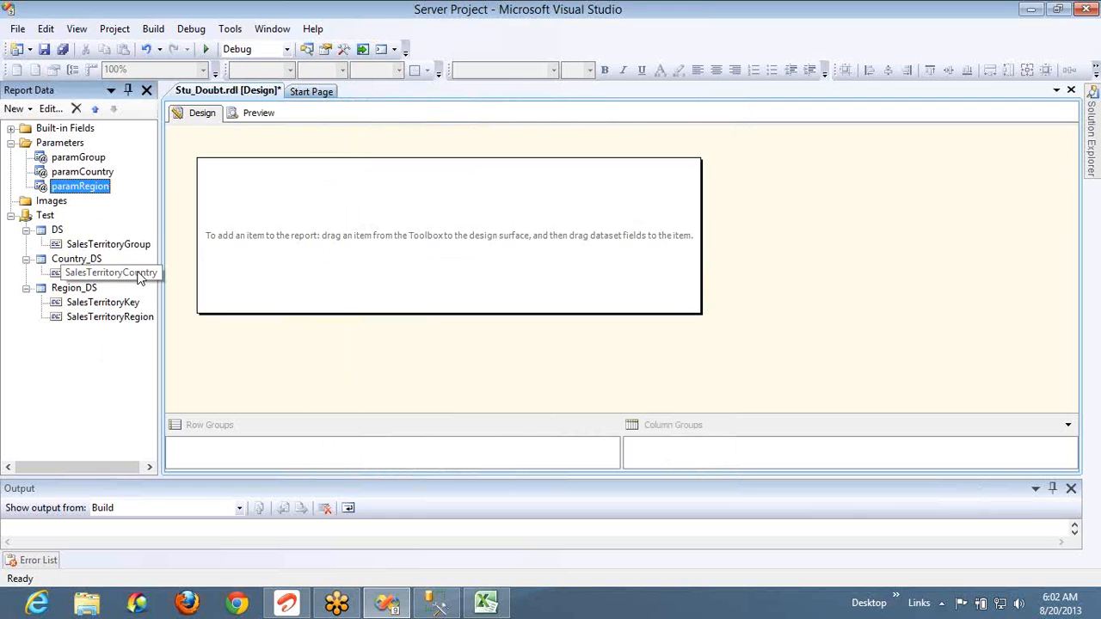
Switch to SQL Server Management Studio, add the query "select top 10 * from FactInternetSales" below the region query and run only that query
key("alt+Tab")
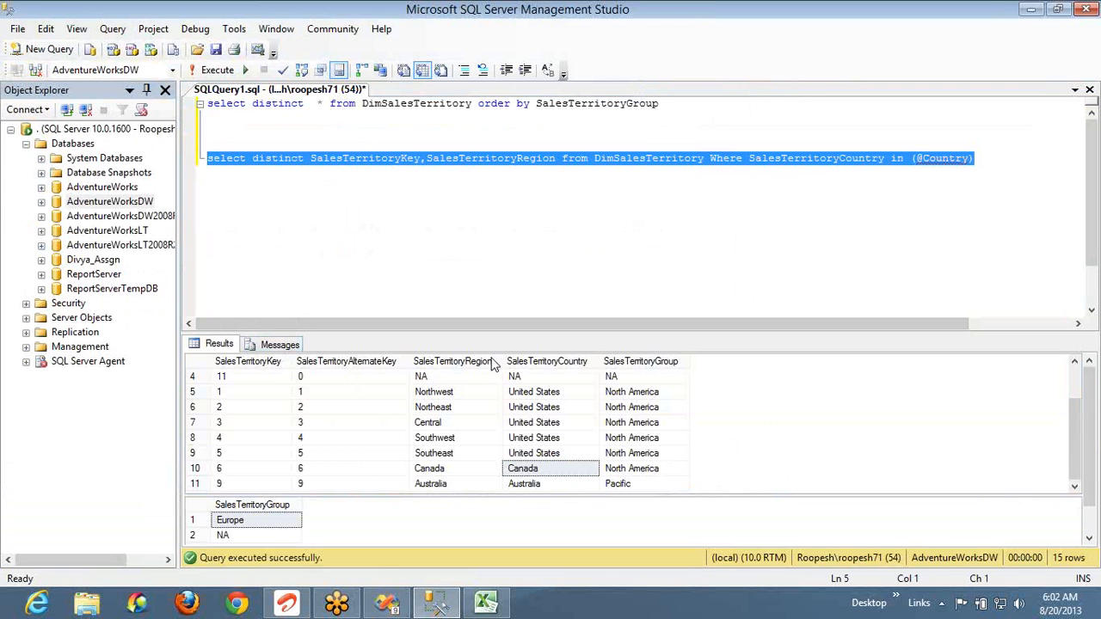
left_click(486, 363)
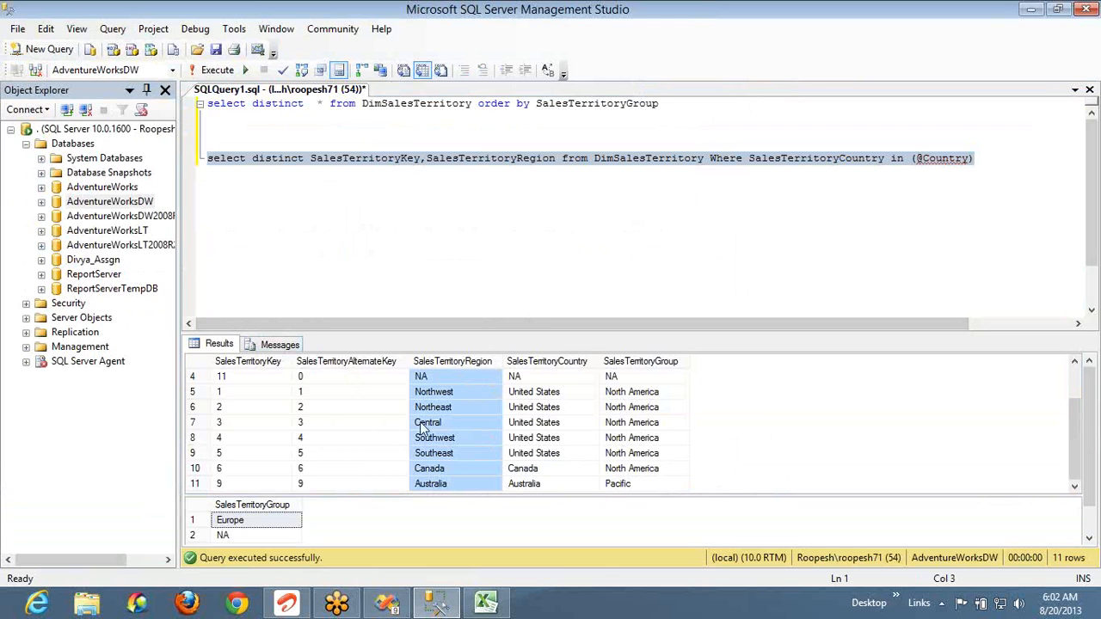
left_click(1000, 165)
key("Return")
key("Return")
type("select top 10")
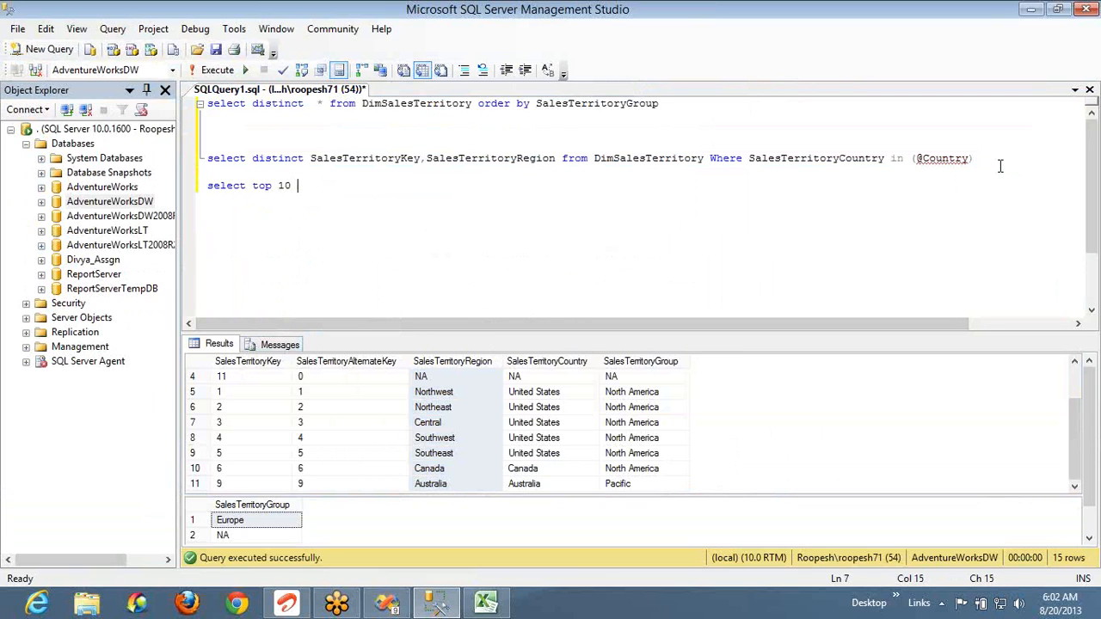
type(" * from FactInternetSales")
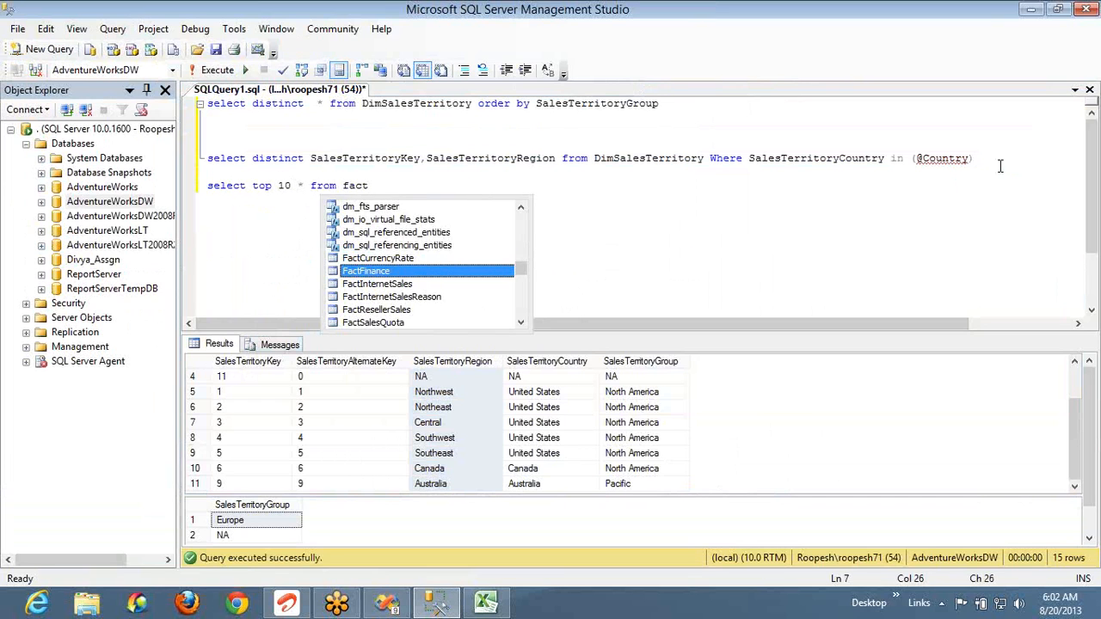
key("shift+Home")
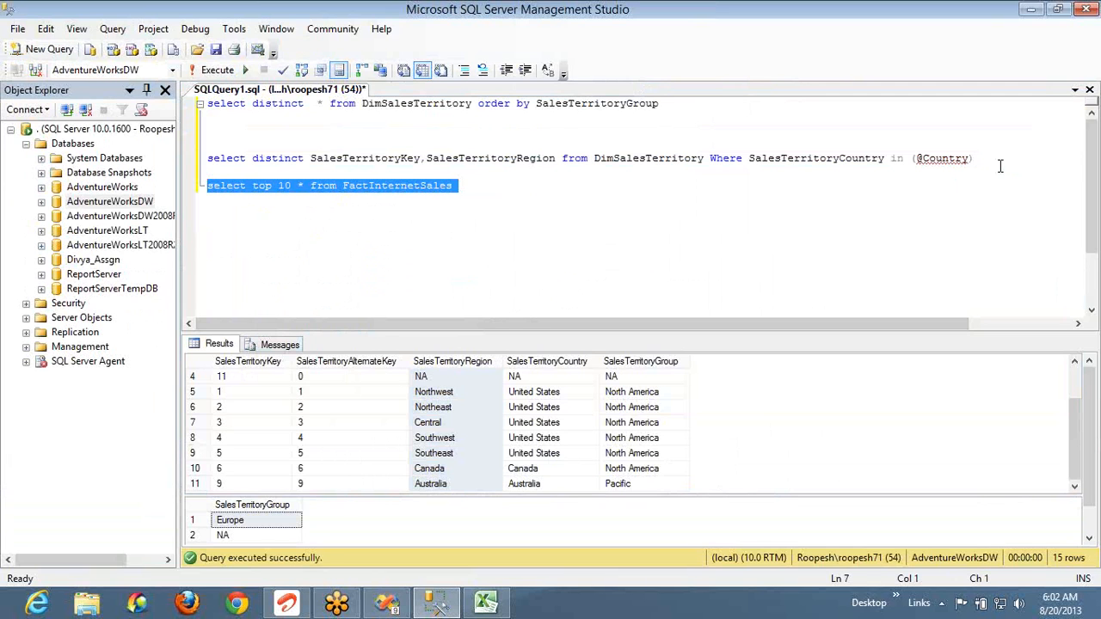
key("F5")
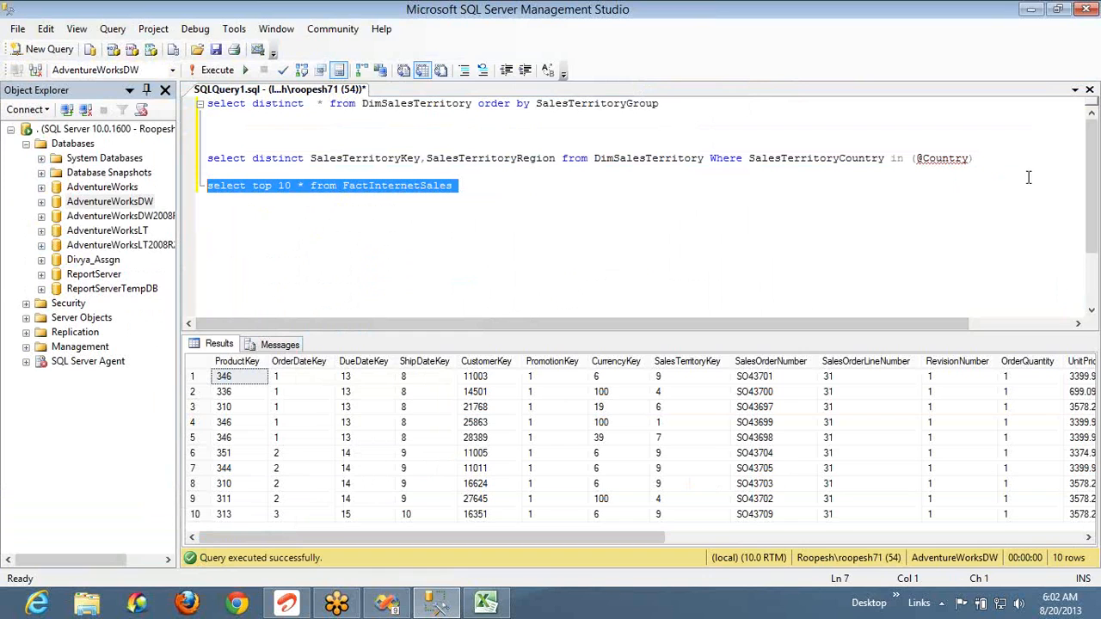
Examine the FactInternetSales result columns, especially SalesTerritoryKey, and compare them with the key and region fields in the region query
left_click(696, 362)
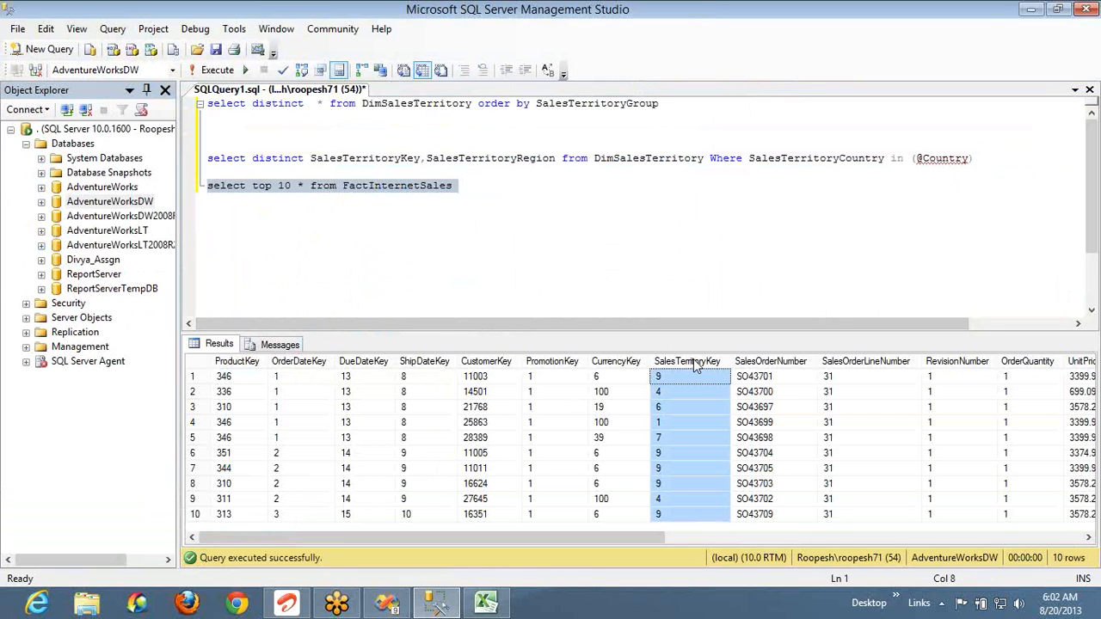
key("Right")
key("Right")
key("Right")
key("Right")
key("Right")
key("Right")
key("Right")
key("Right")
key("Right")
key("Right")
key("Right")
key("Right")
key("Right")
key("Right")
key("Right")
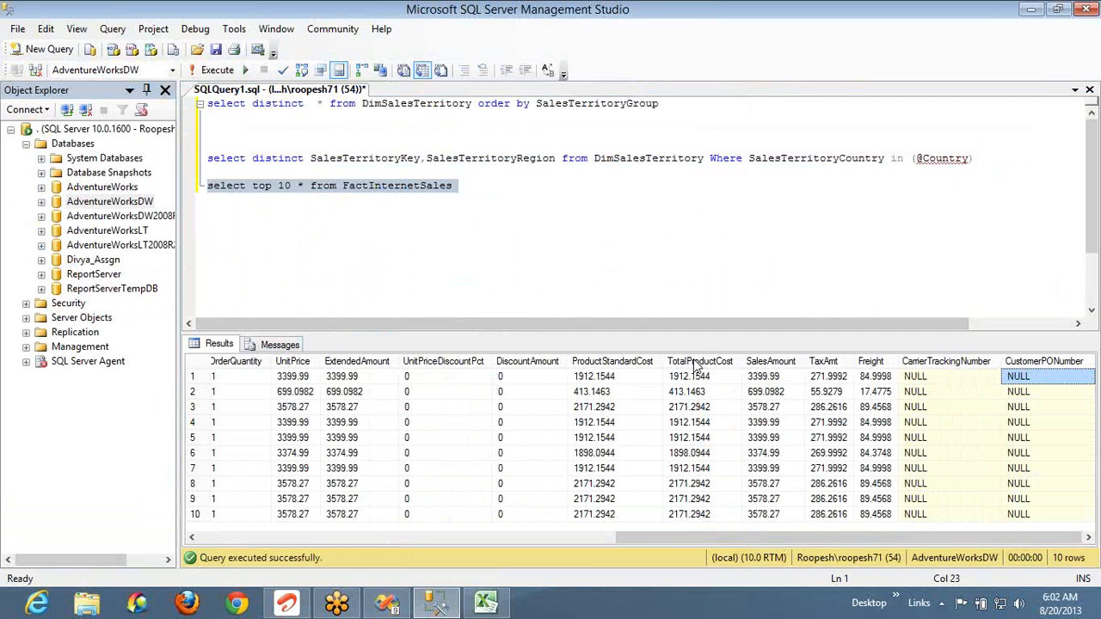
key("Home")
key("Right")
key("Right")
key("Right")
key("Right")
key("Right")
key("Right")
key("Right")
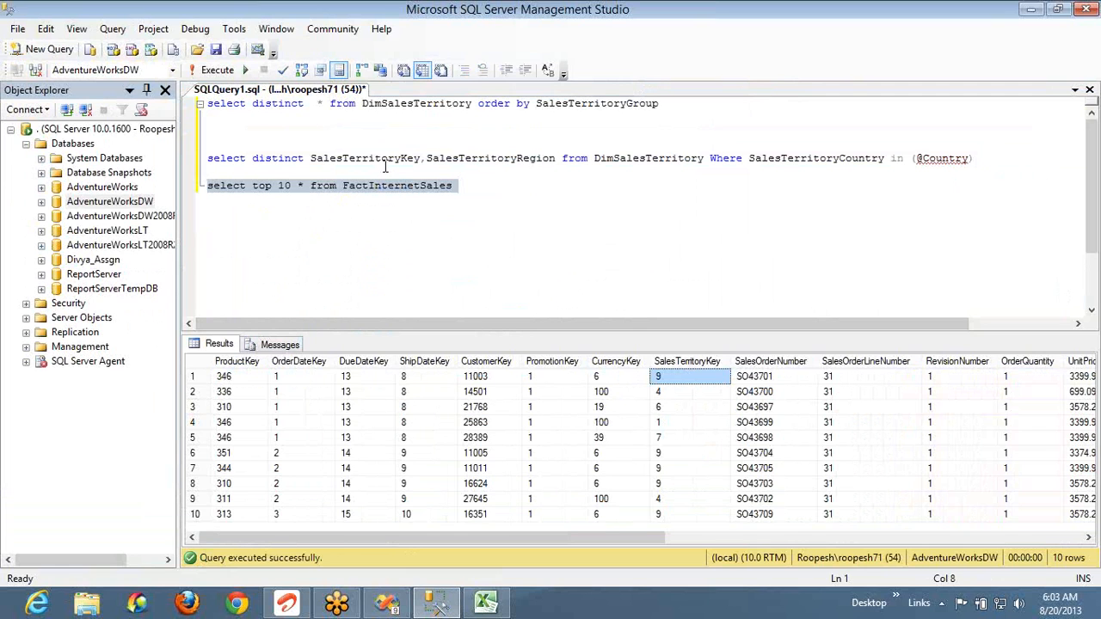
left_click(384, 166)
double_click(377, 163)
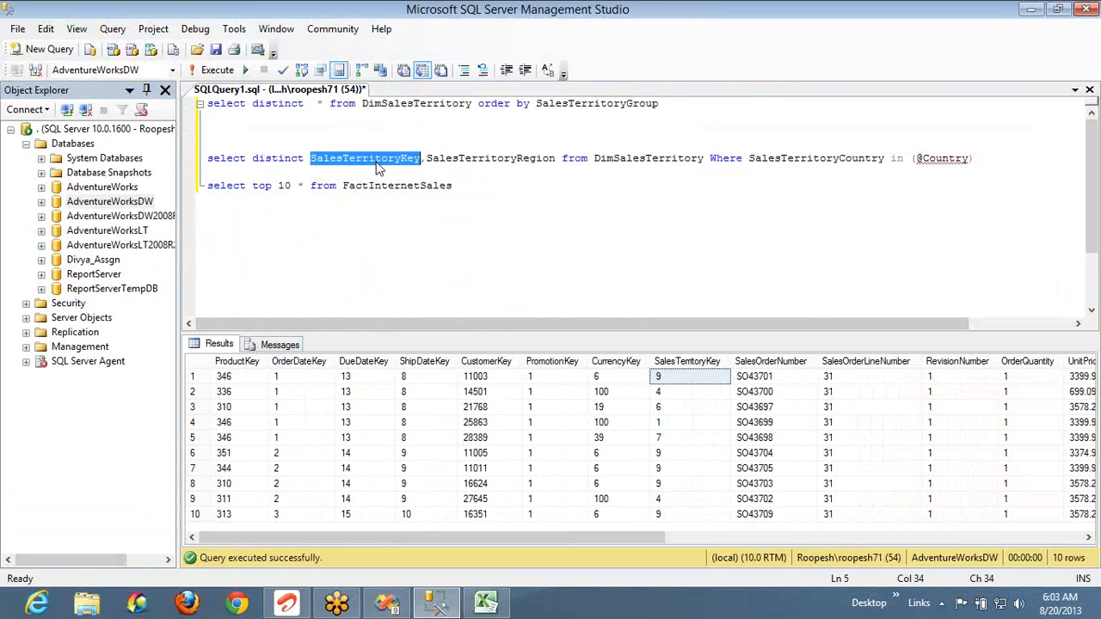
double_click(497, 159)
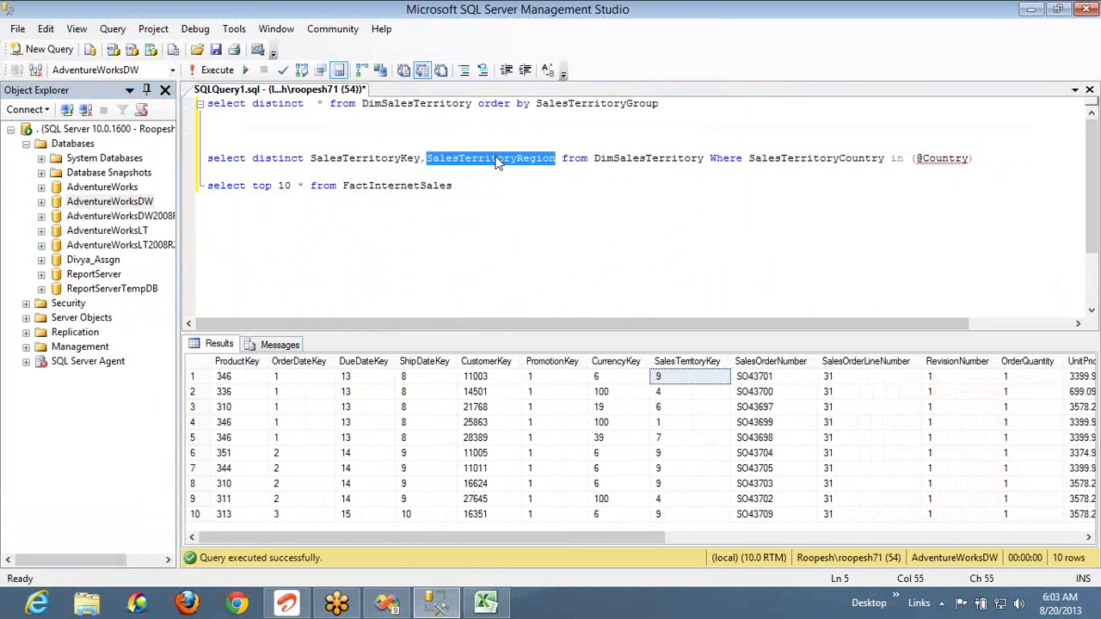
Switch to Visual Studio, preview the report and choose North America as the group
key("alt+Tab")
left_click(265, 121)
key("alt+Tab")
key("alt+Tab")
left_click(315, 141)
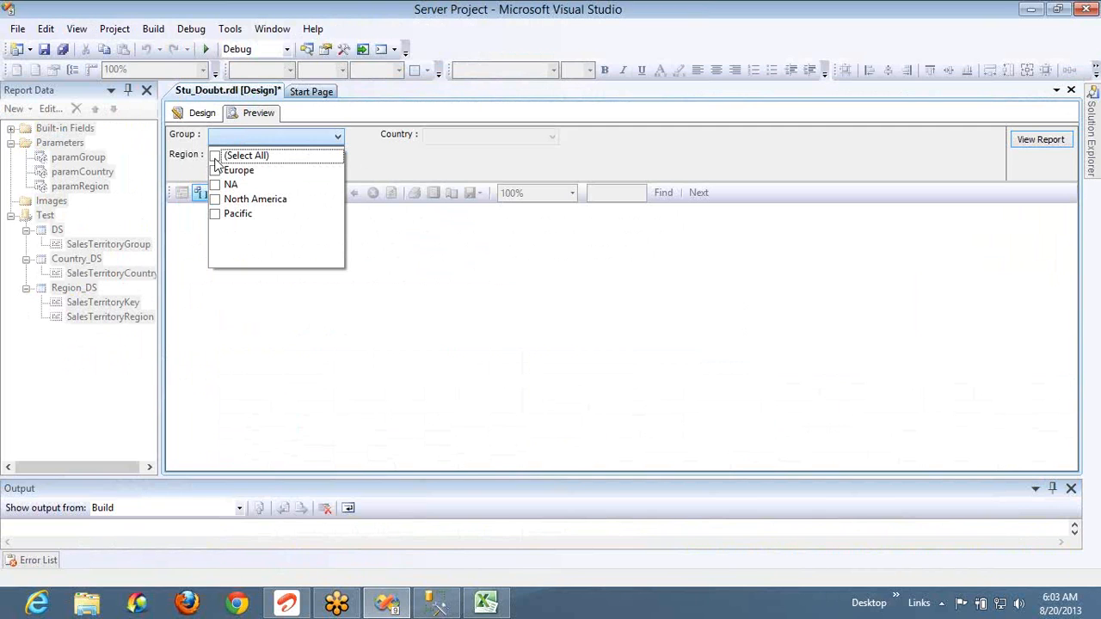
left_click(216, 201)
left_click(479, 110)
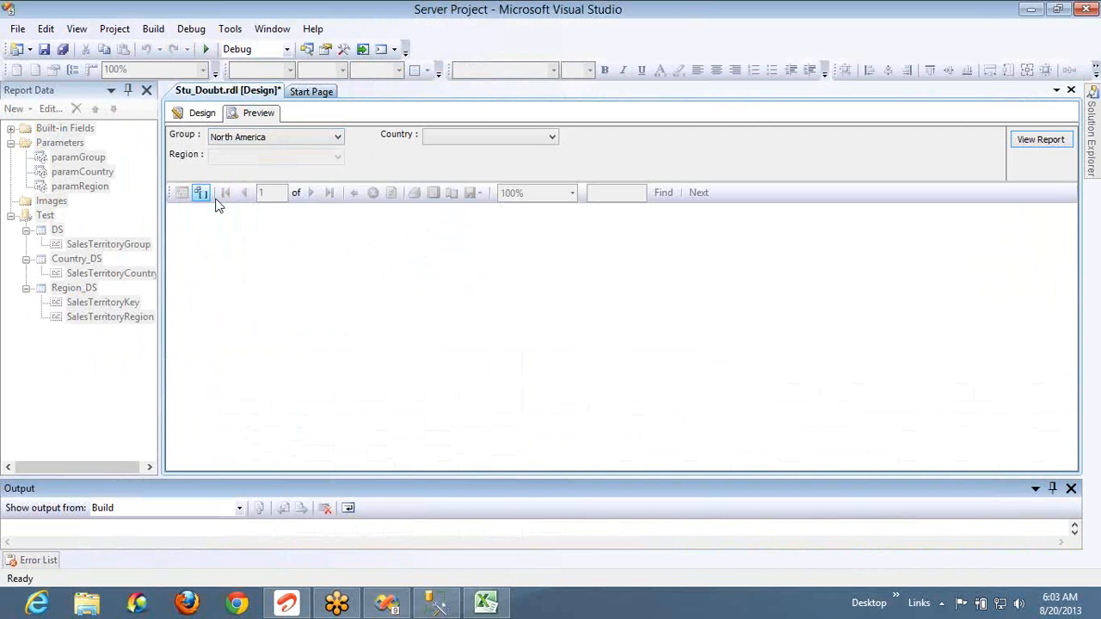
Choose United States as the country and check which regions are offered for it
left_click(478, 136)
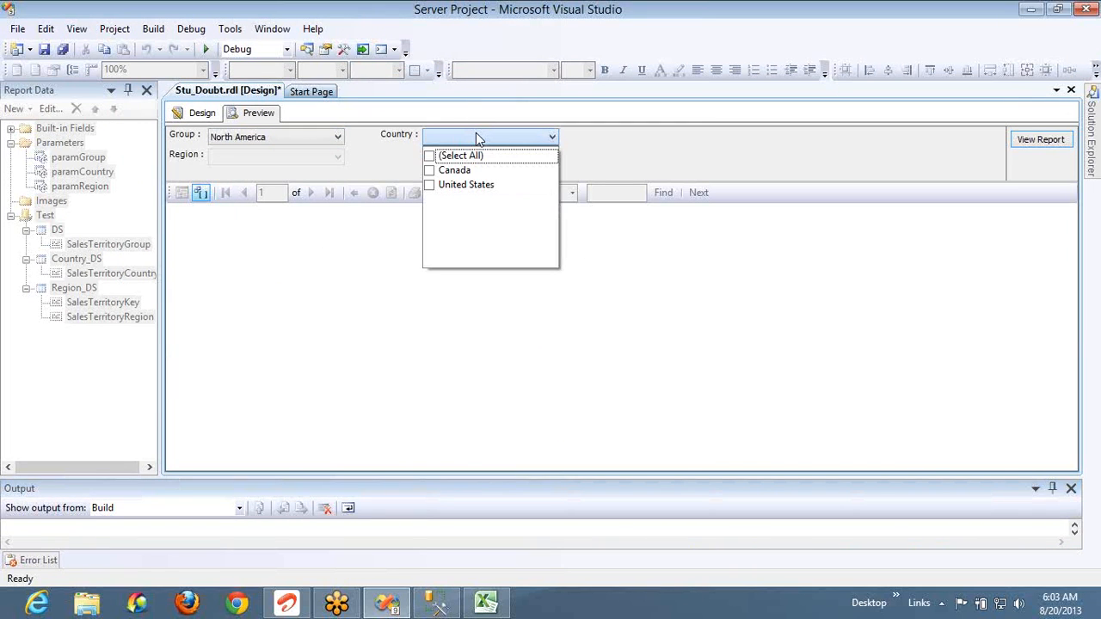
left_click(429, 186)
left_click(381, 164)
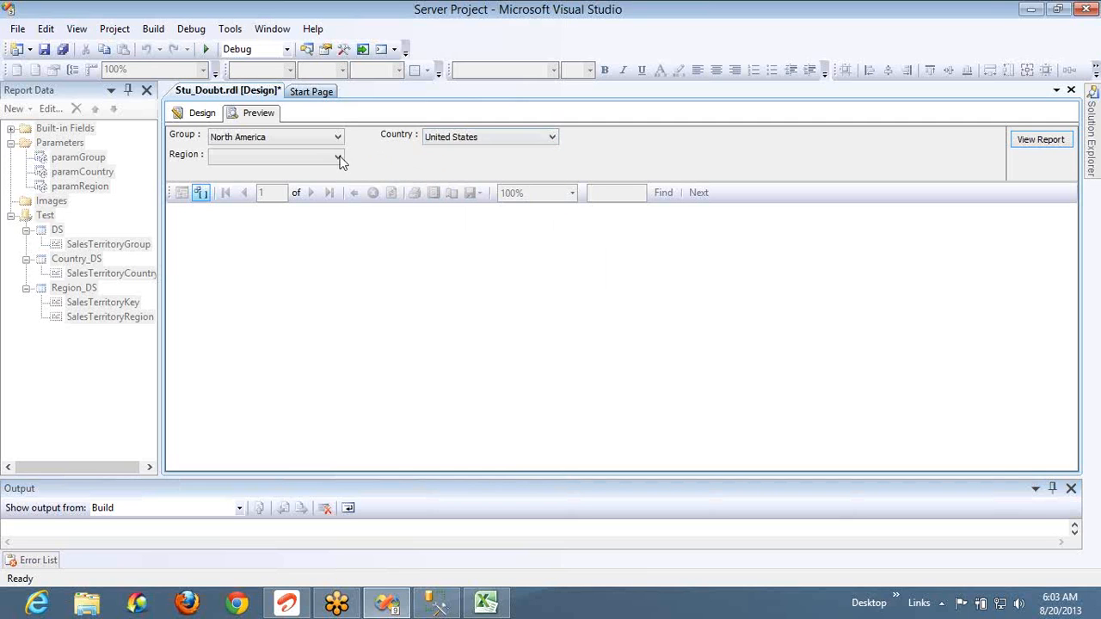
left_click(336, 160)
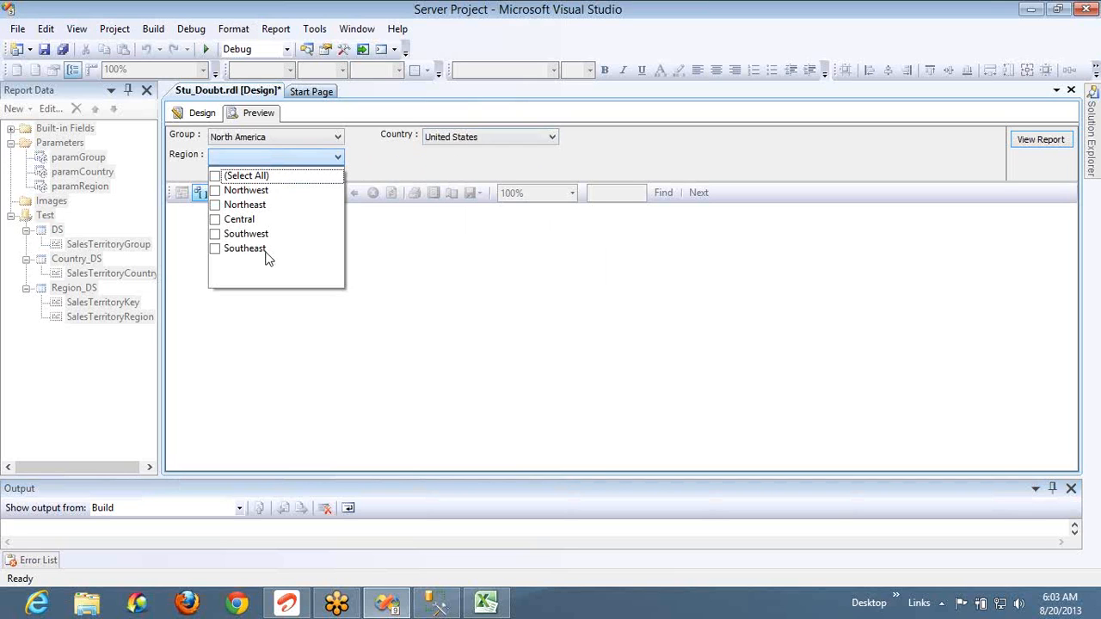
left_click(368, 174)
Return to the report design and check the general properties of paramRegion without changing them
left_click(206, 116)
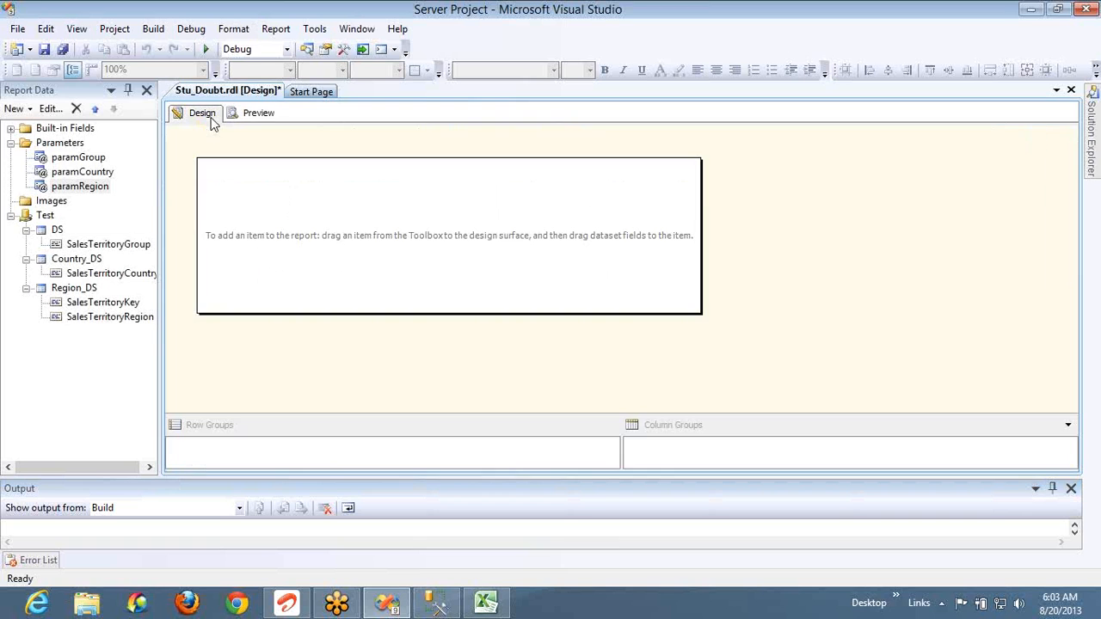
left_click(93, 188)
double_click(86, 187)
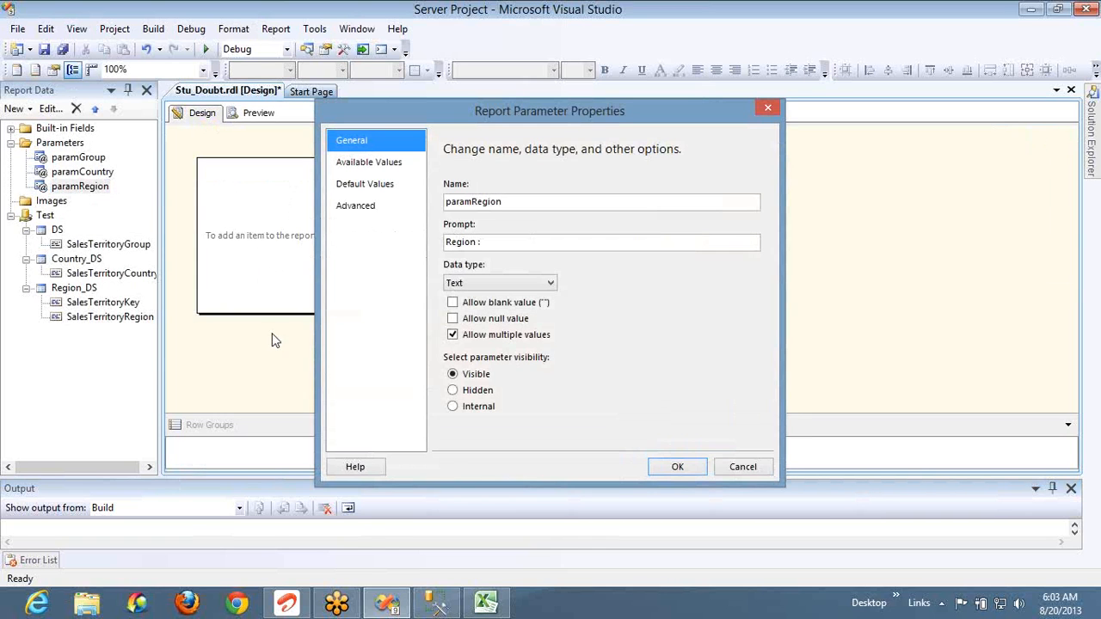
left_click(731, 468)
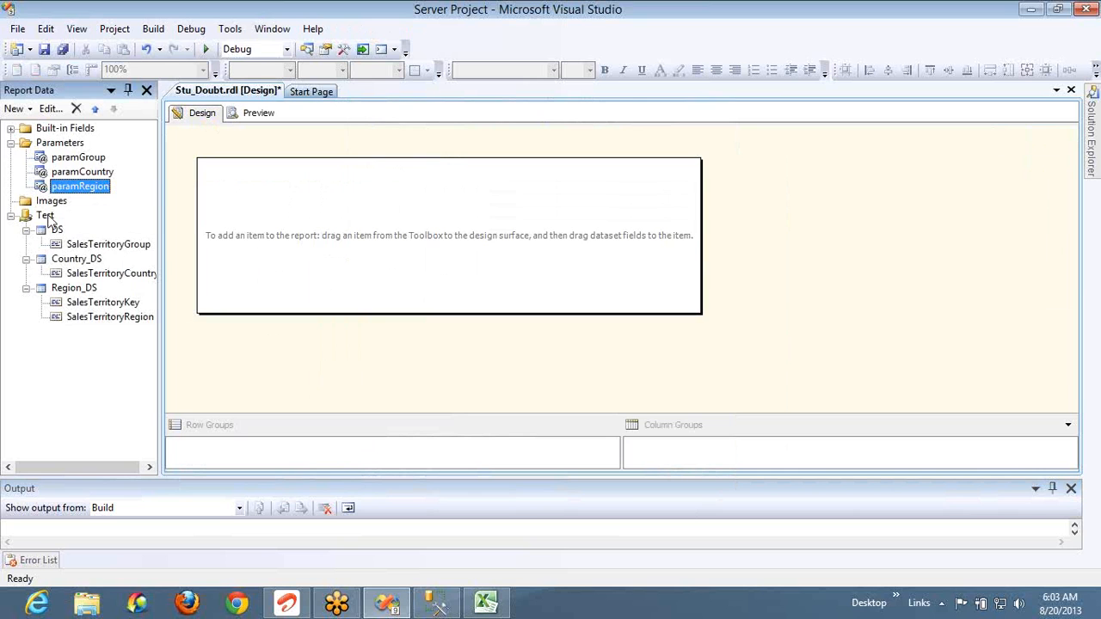
Start a new dataset named Main_DS on the Test data source, ready for its query text
right_click(47, 216)
left_click(132, 226)
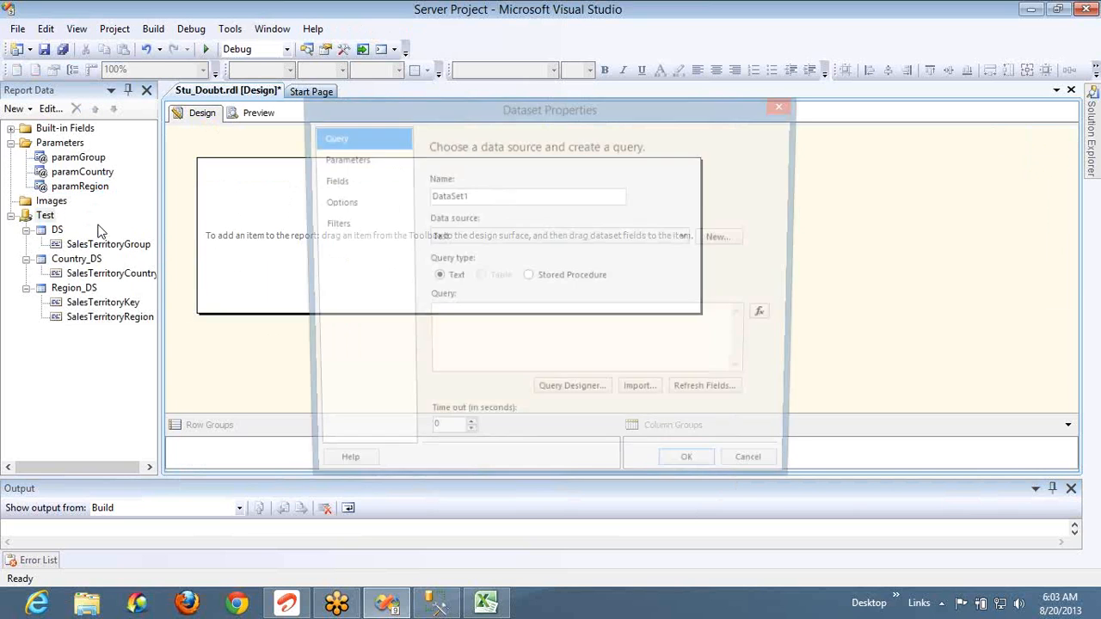
left_click(499, 197)
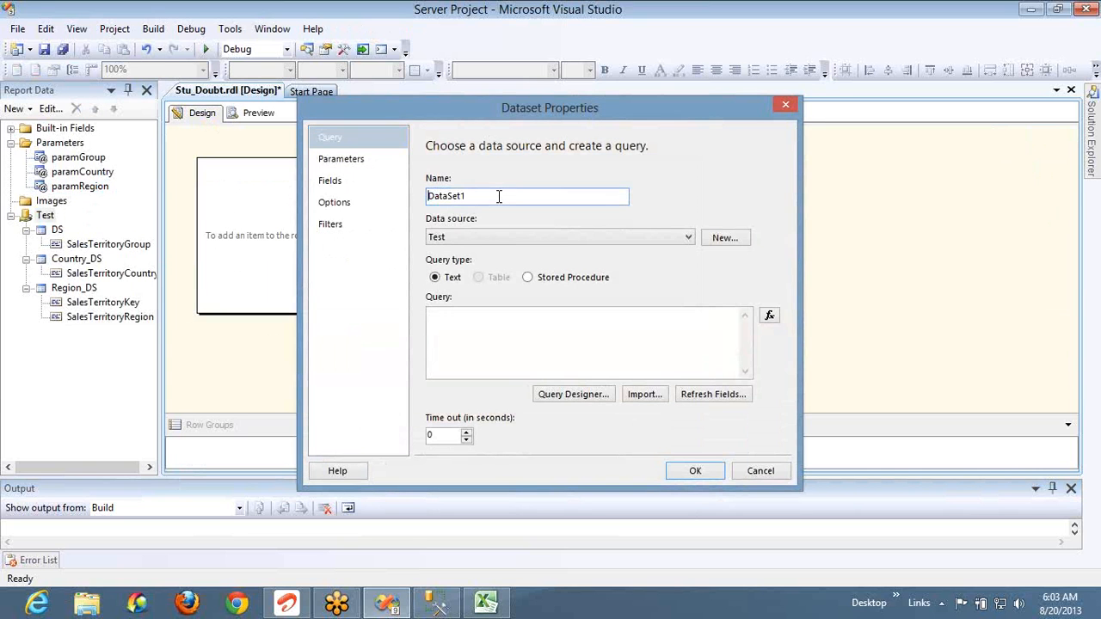
double_click(499, 196)
type("Main_DS")
left_click(497, 314)
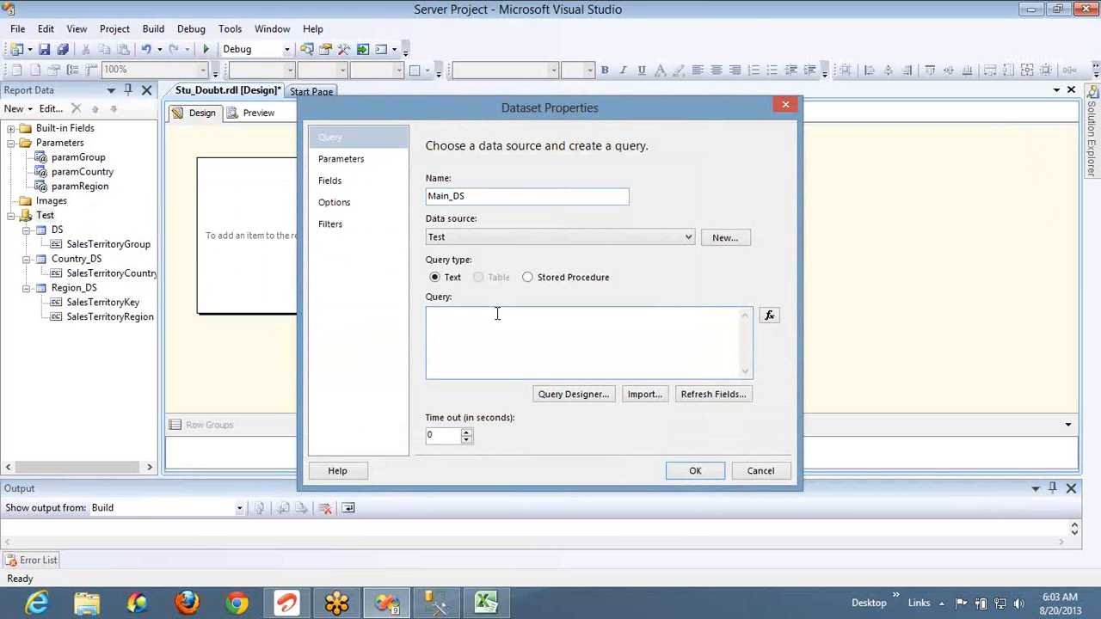
Switch to SQL Server Management Studio and remove "top 10" from the FactInternetSales query
key("alt+Tab")
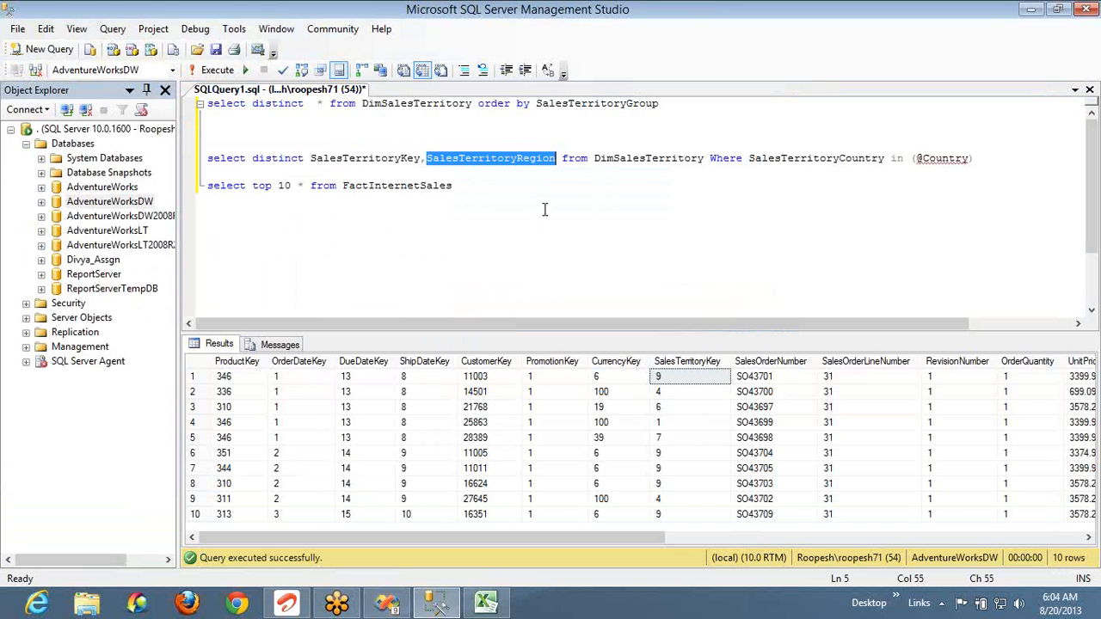
left_click(472, 190)
key("ctrl+Left")
key("ctrl+Left")
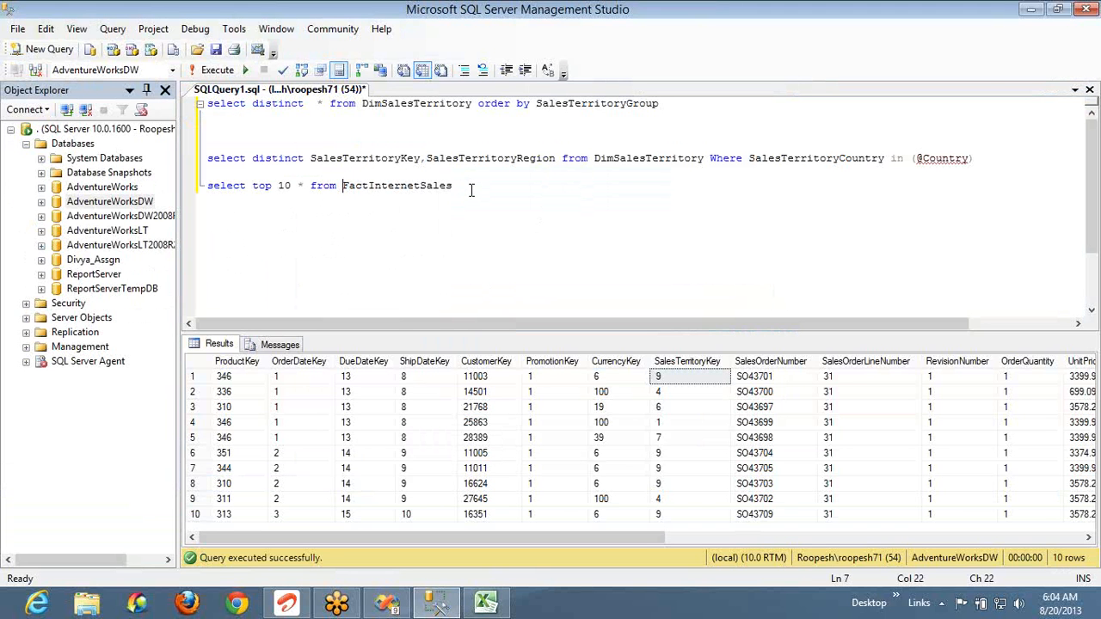
key("Left")
key("Left")
key("ctrl+shift+Left")
key("ctrl+shift+Left")
key("Delete")
key("End")
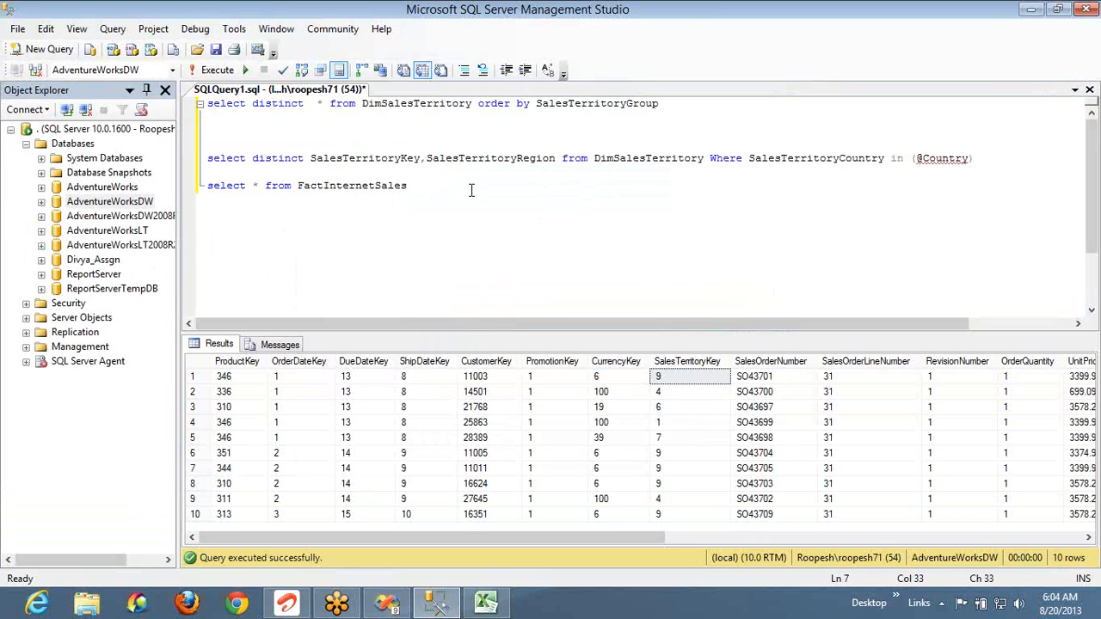
type("Where Sales")
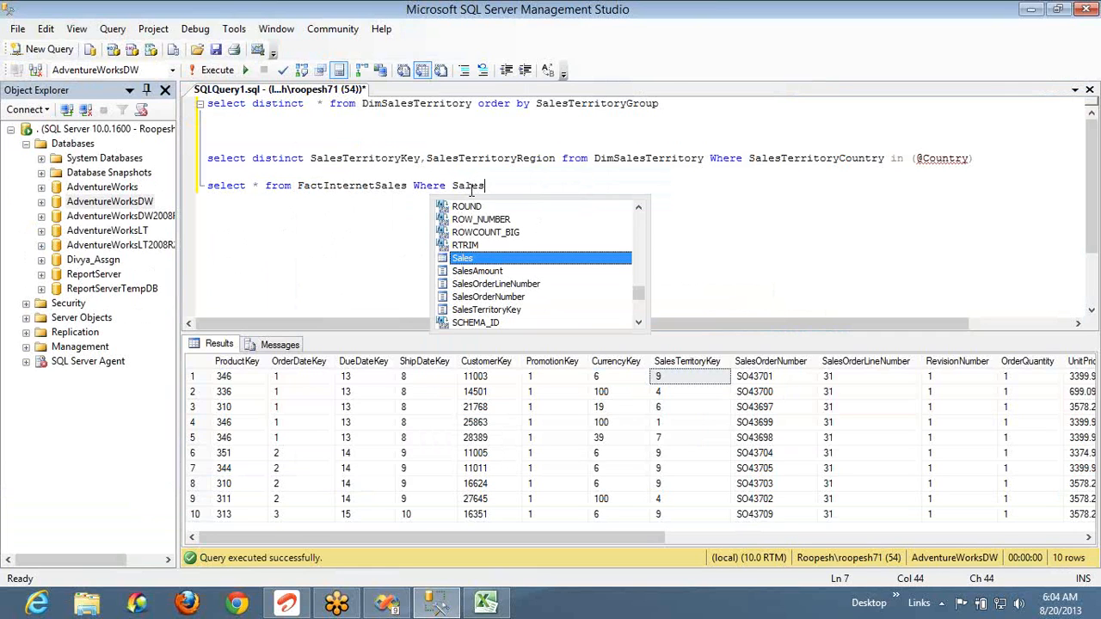
key("Down")
key("Down")
key("Down")
key("Down")
type("TerritoryKey ")
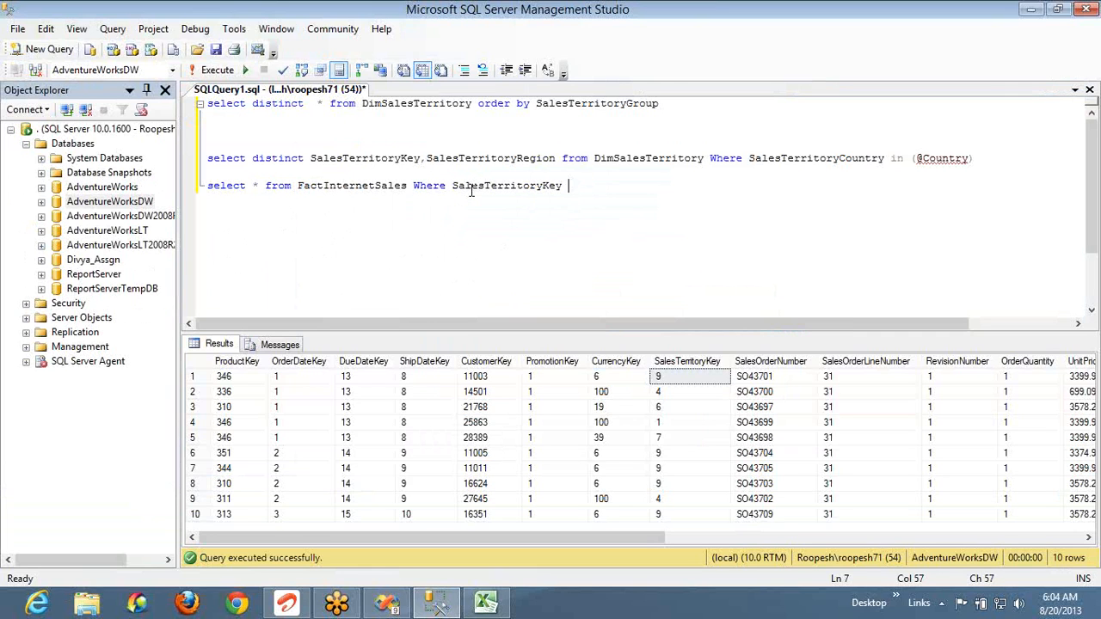
type("in (KEY_GUID)")
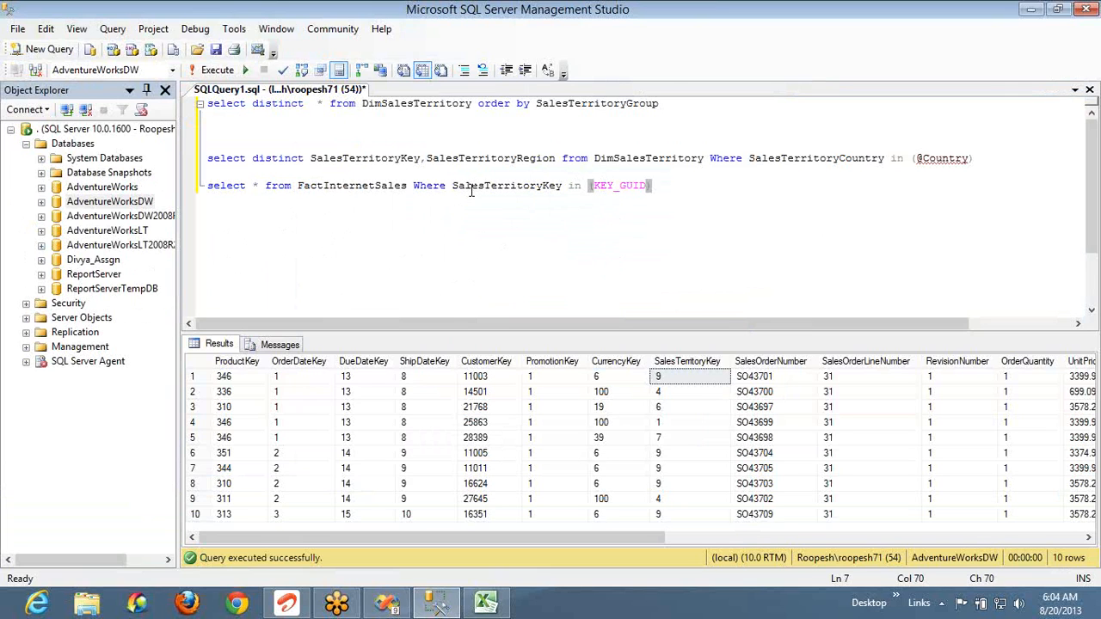
key("Left")
key("ctrl+shift+Left")
type("@KEy")
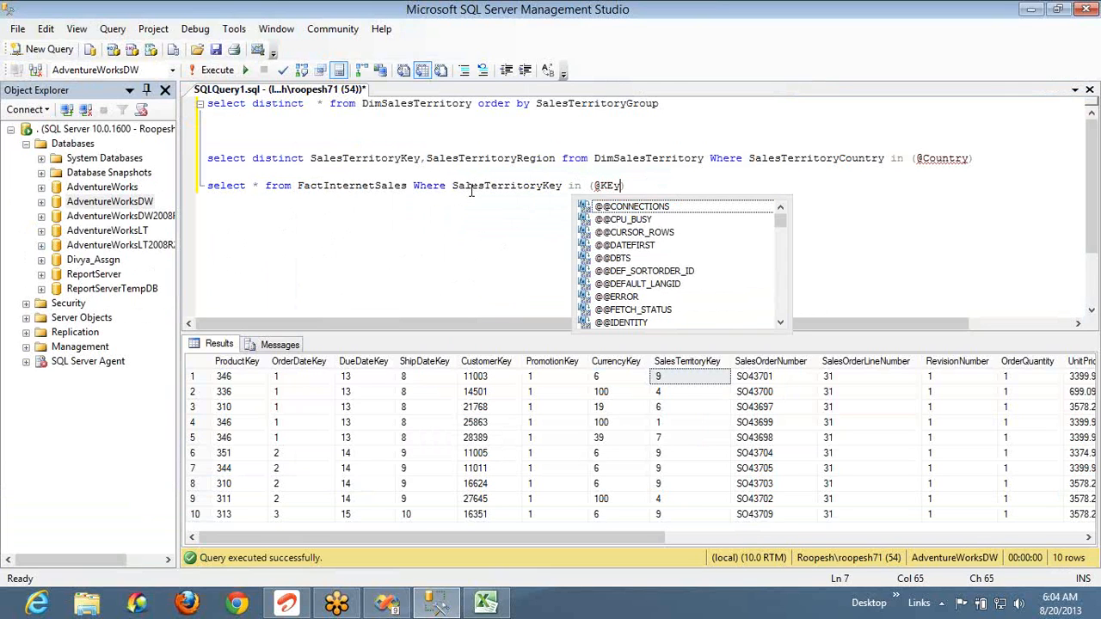
key("BackSpace")
key("BackSpace")
type("ey")
Copy the FactInternetSales query line, switch to Visual Studio and paste it as the Main_DS dataset's query
key("End")
key("shift+Home")
key("ctrl+c")
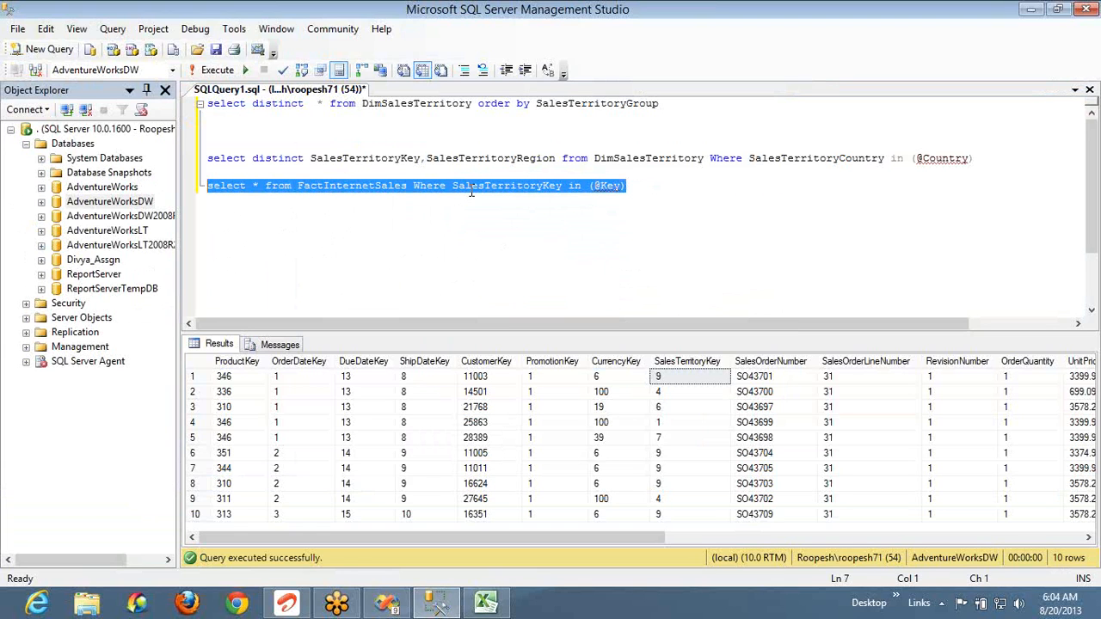
key("alt+Tab")
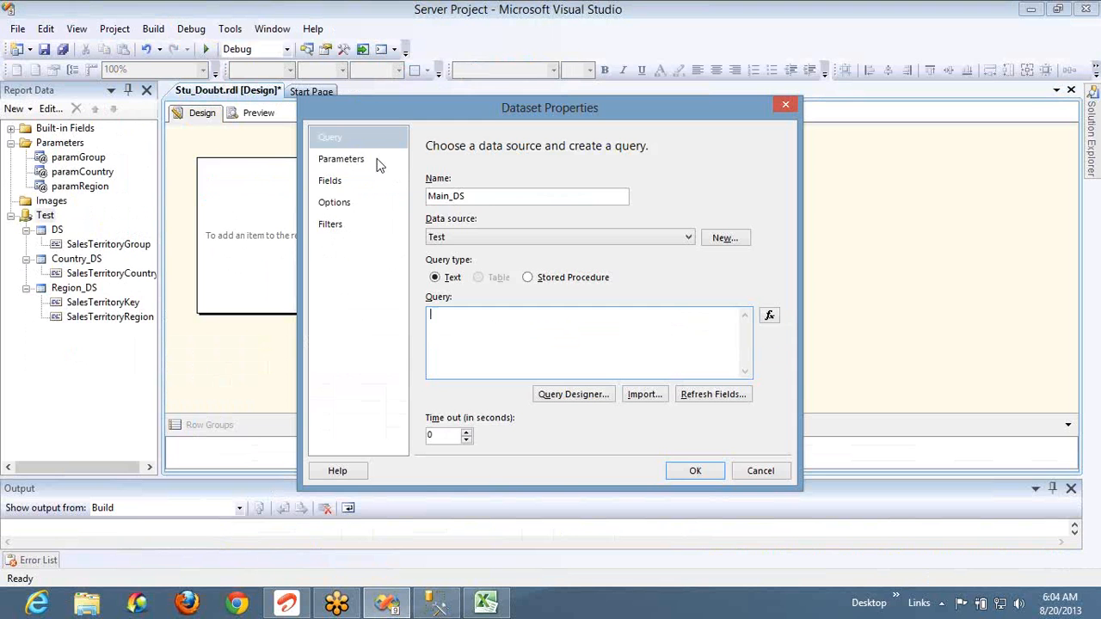
key("ctrl+v")
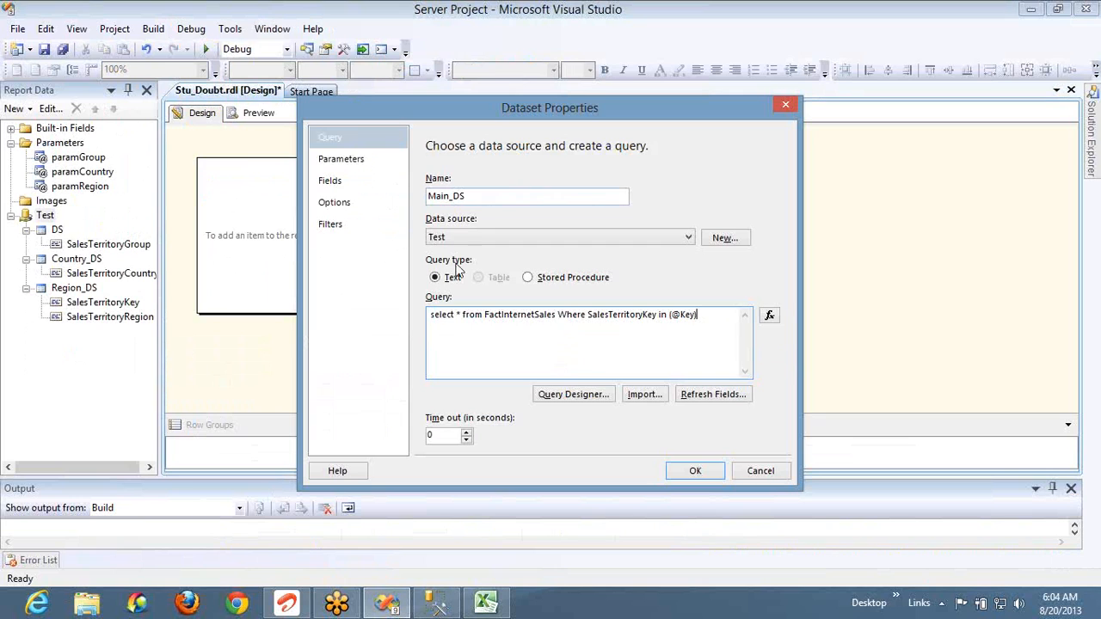
left_click(370, 161)
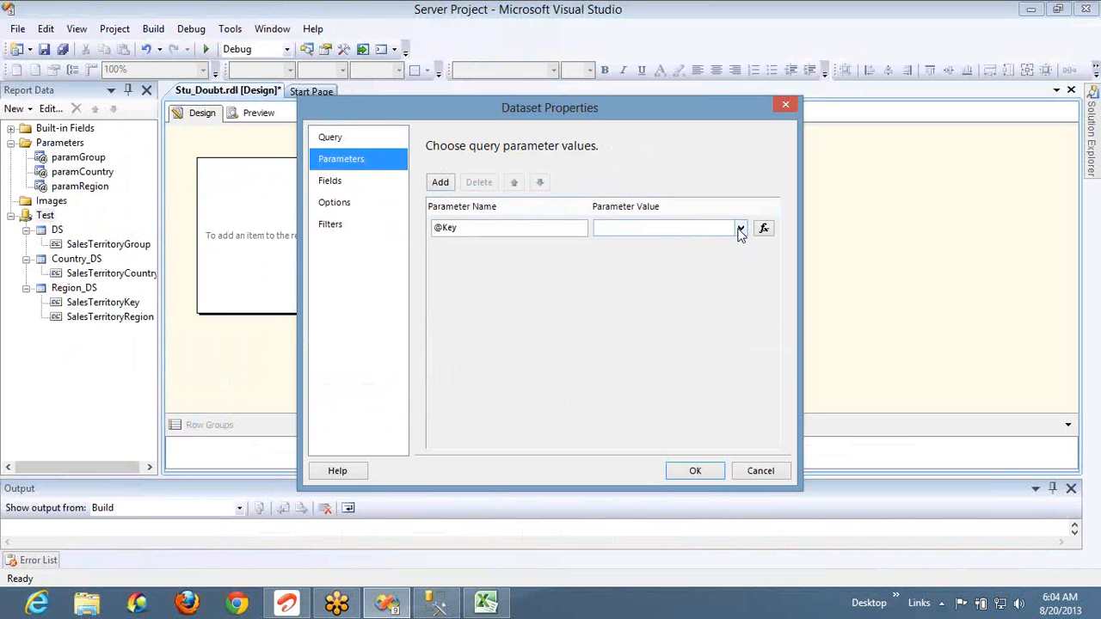
left_click(739, 229)
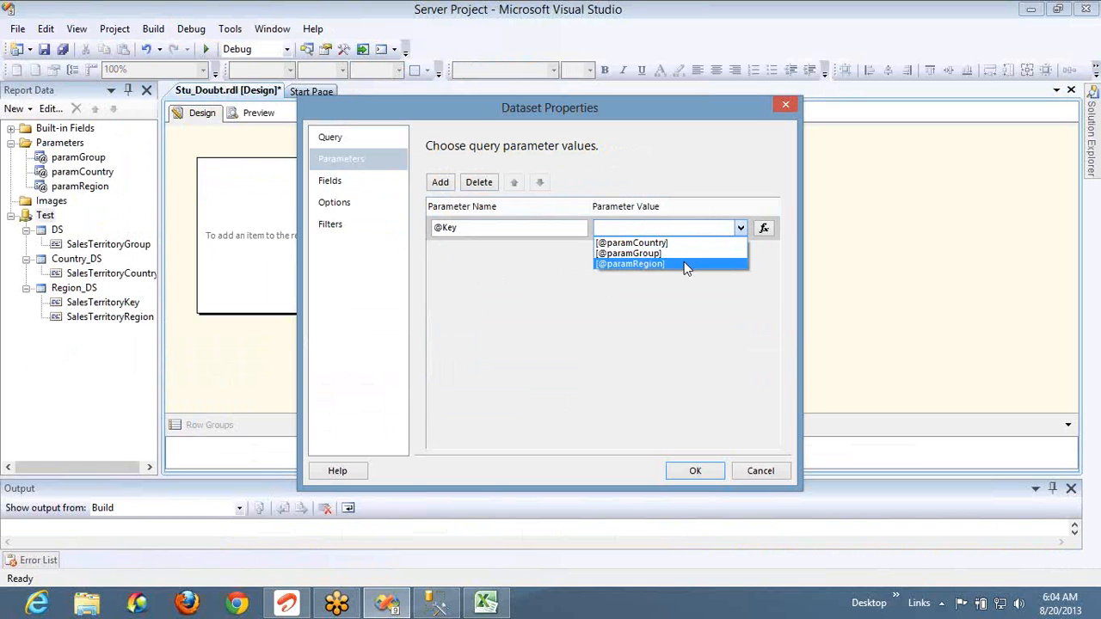
left_click(684, 264)
left_click(695, 472)
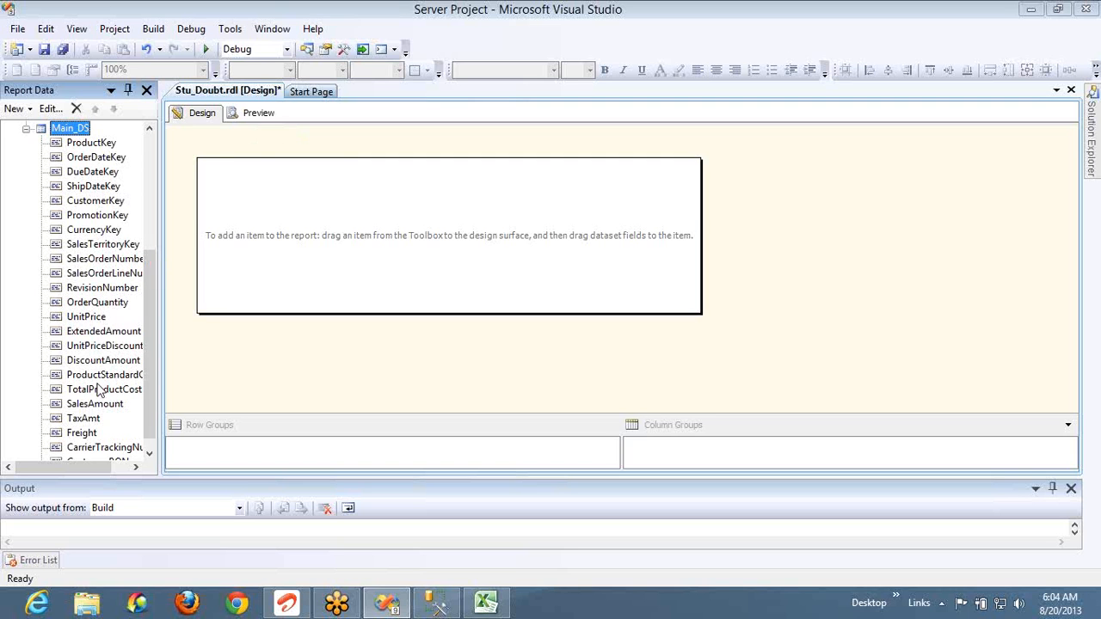
left_click_drag(95, 410, 309, 215)
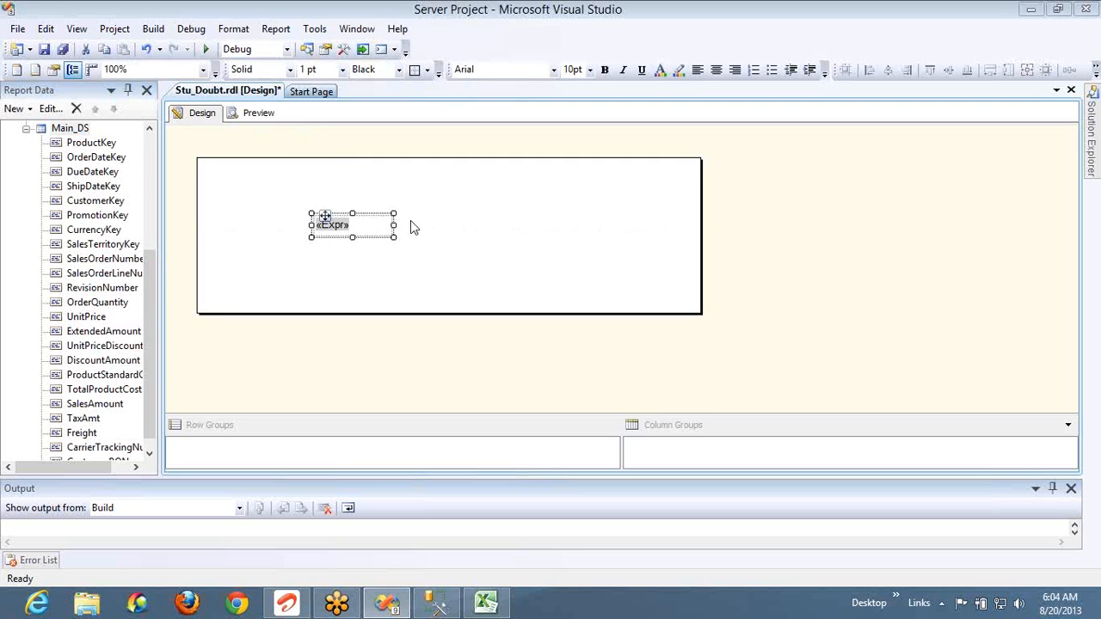
left_click(436, 241)
left_click(395, 237)
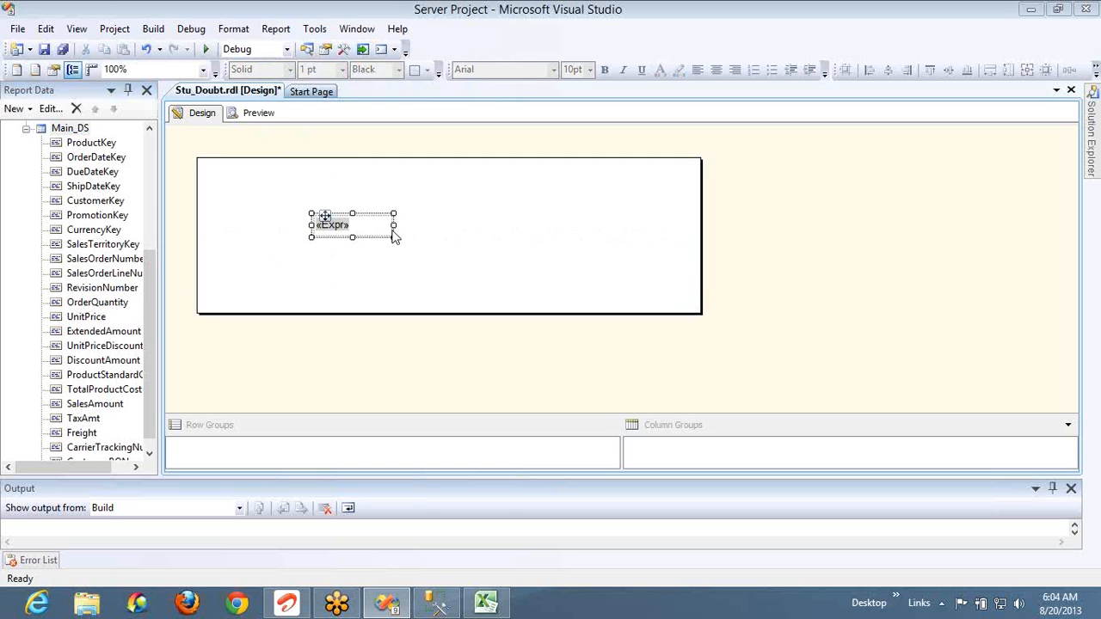
key("Delete")
Insert a table into the empty report body
right_click(393, 236)
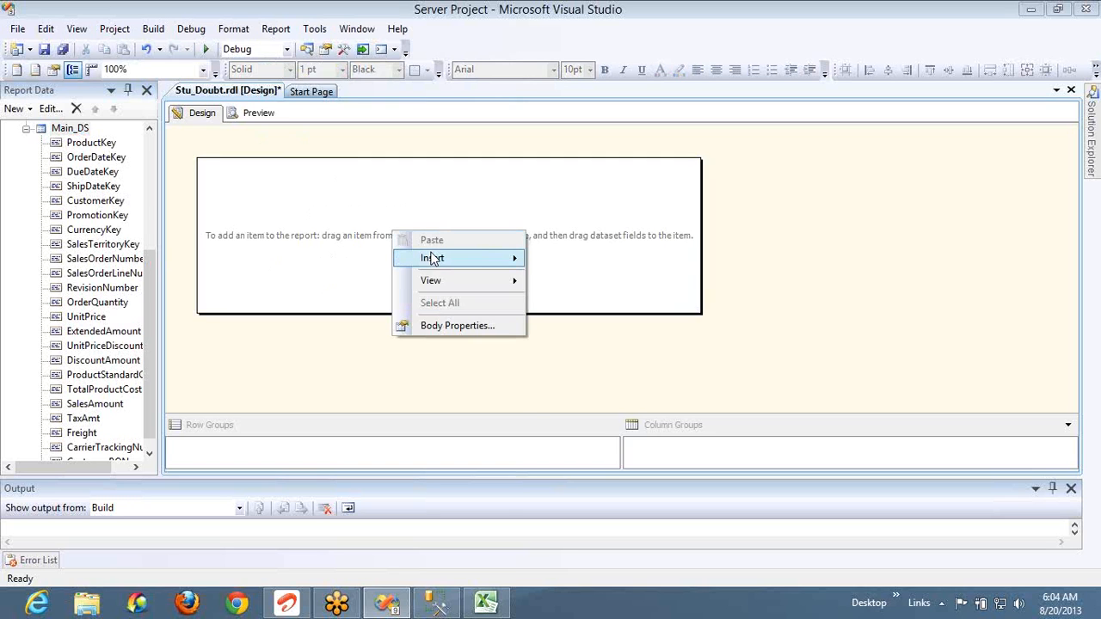
mouse_move(432, 259)
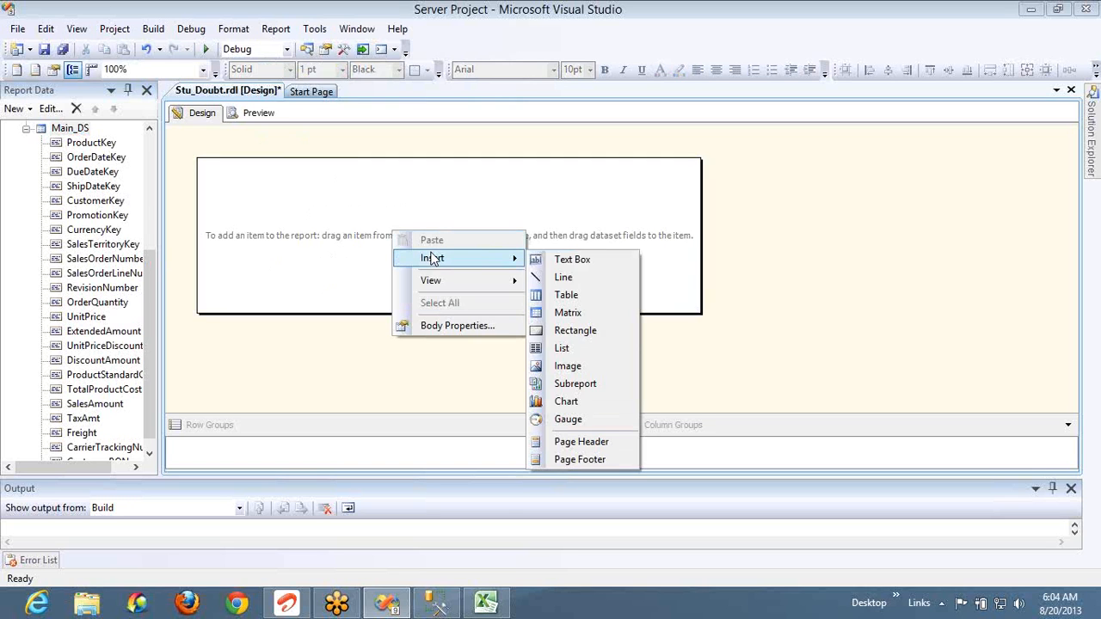
left_click(585, 303)
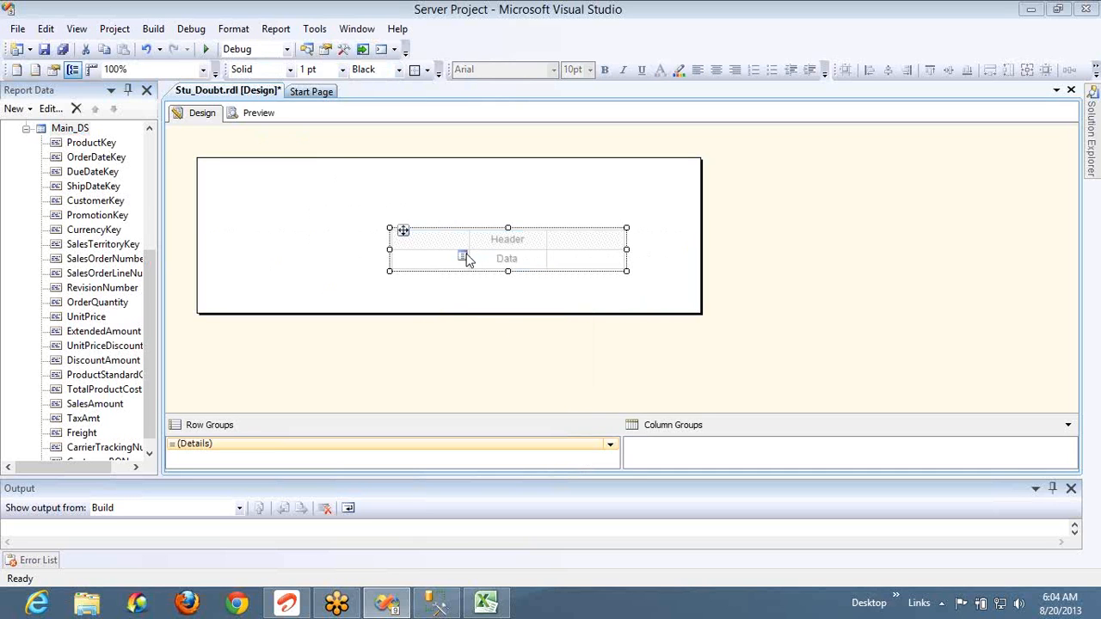
Fill the table's three data cells with the SalesAmount, TaxAmt and Freight fields from Main_DS
left_click(463, 257)
mouse_move(504, 273)
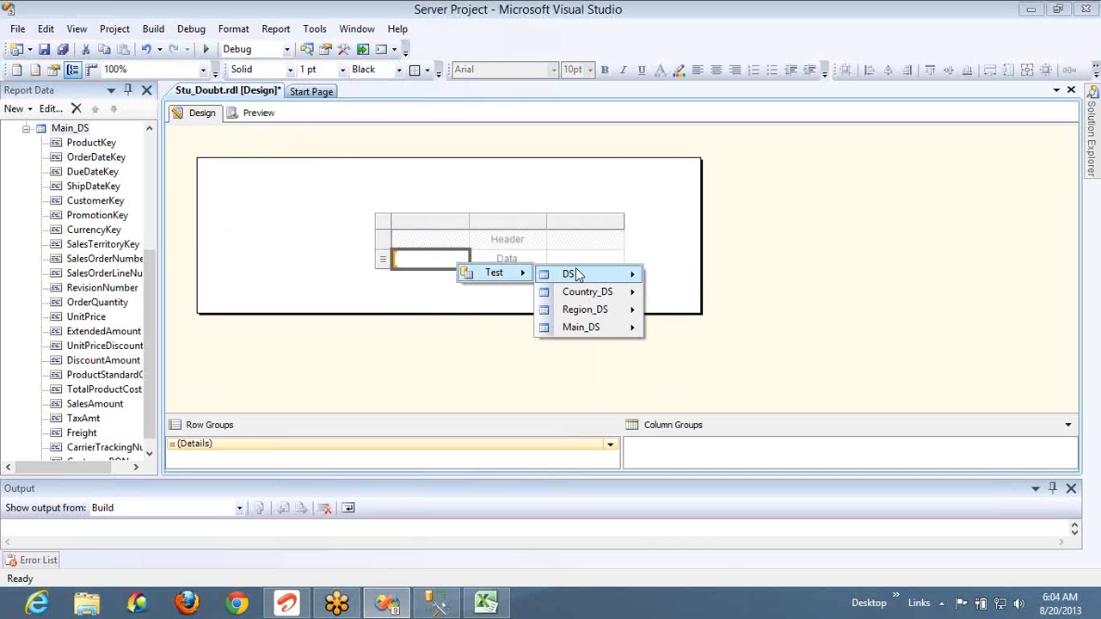
mouse_move(590, 335)
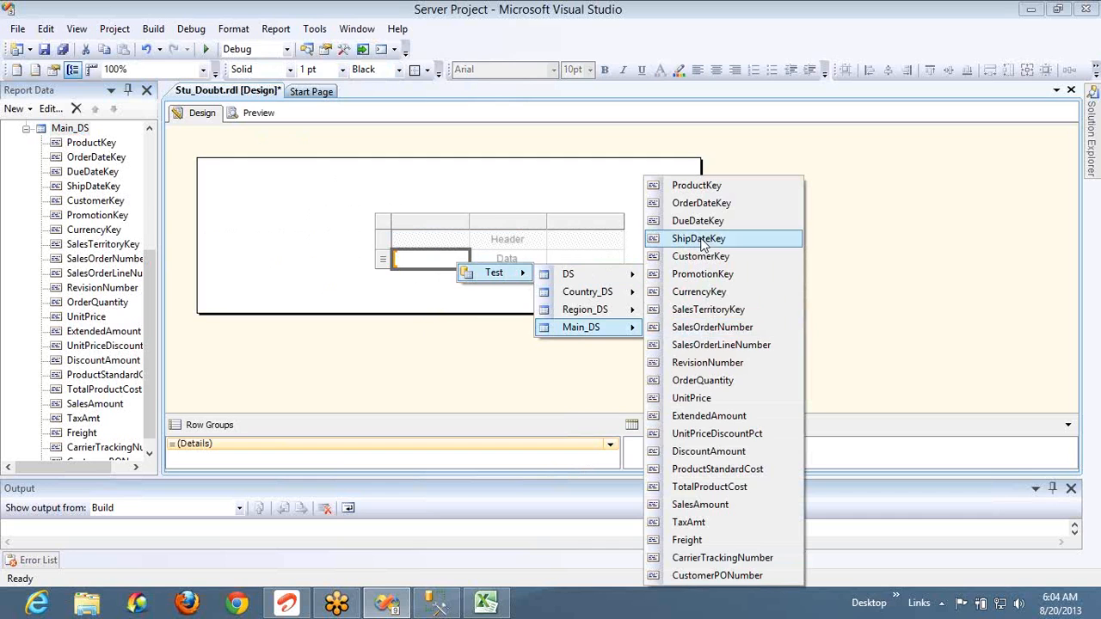
left_click(698, 505)
left_click(540, 259)
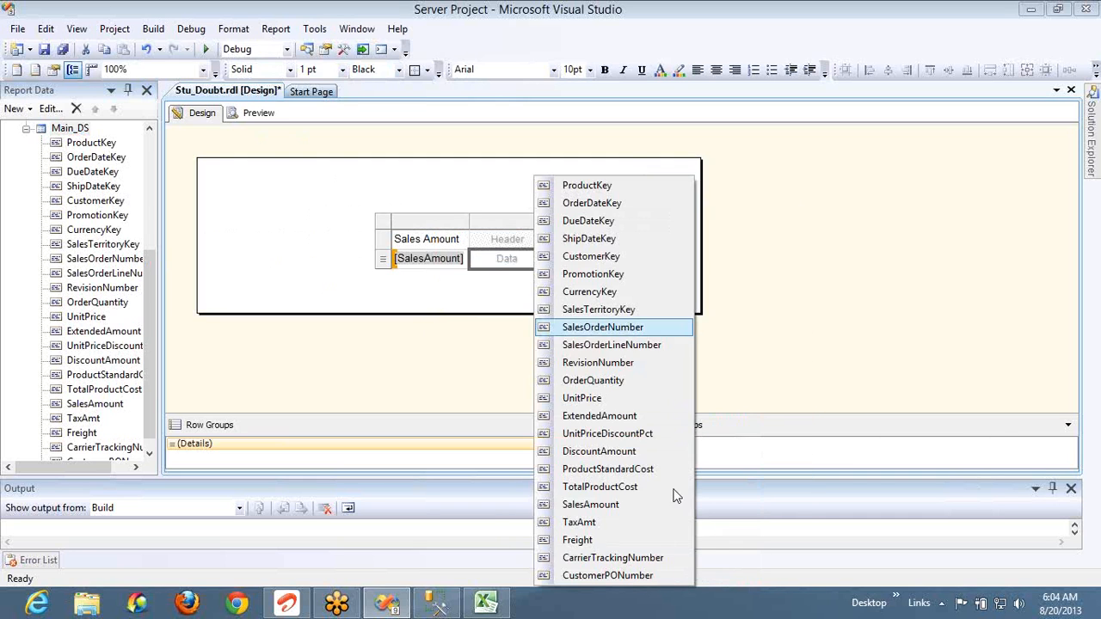
left_click(639, 522)
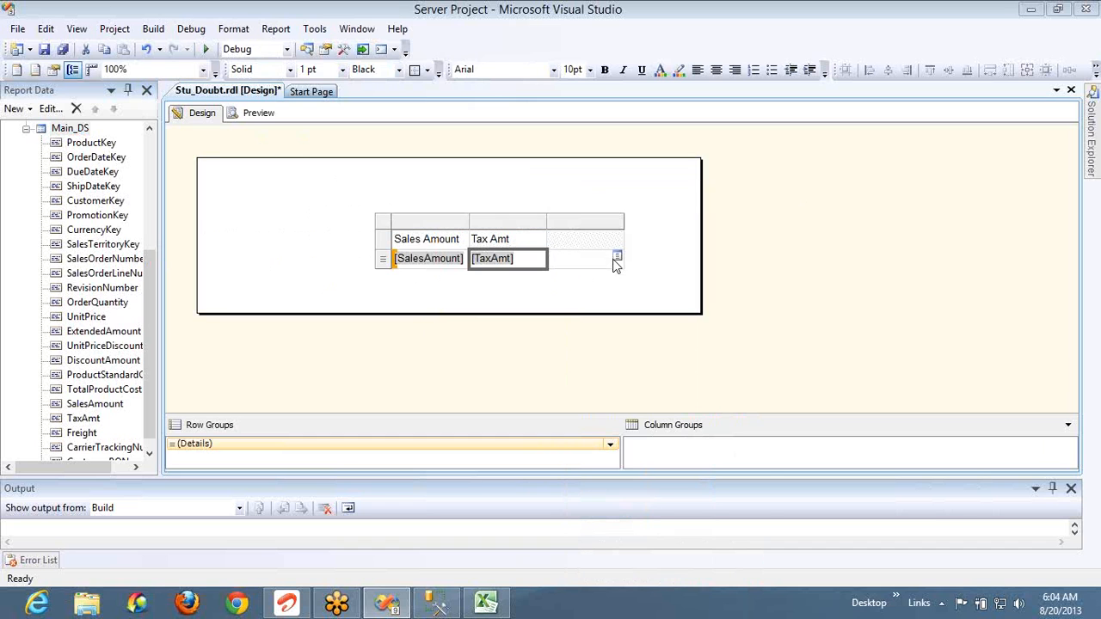
left_click(617, 258)
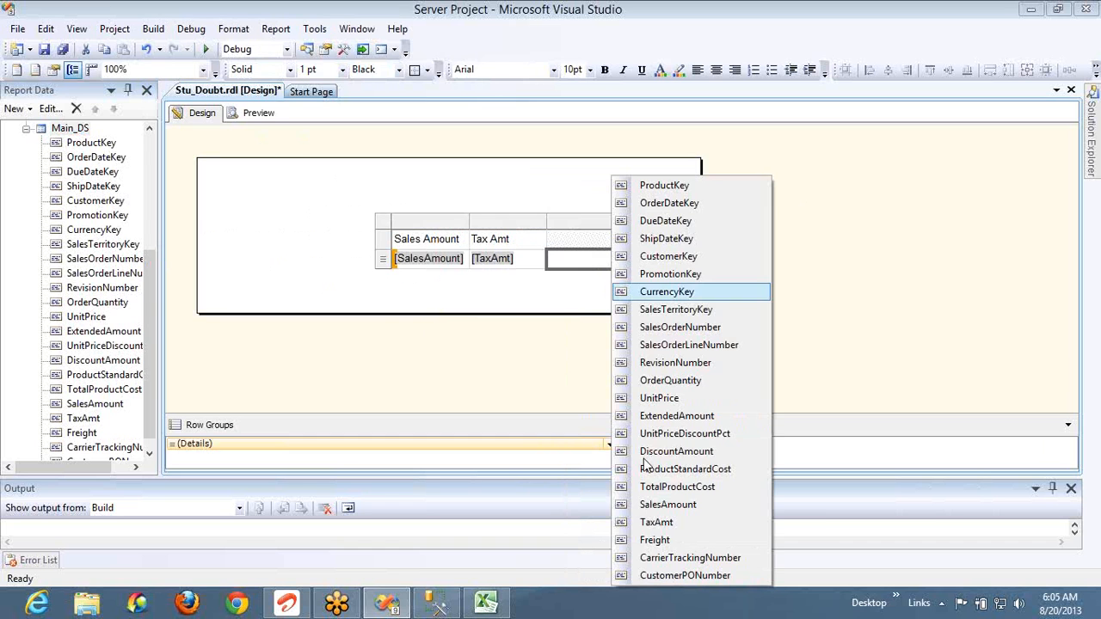
left_click(656, 544)
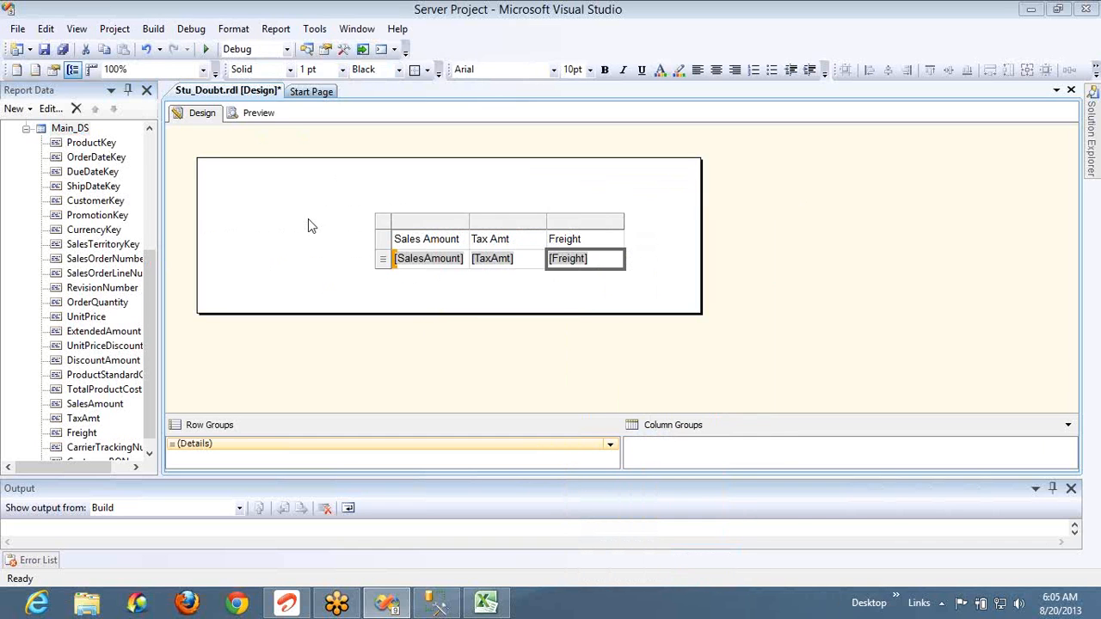
Preview the report for group North America, country United States and all listed regions
left_click(271, 117)
left_click(337, 136)
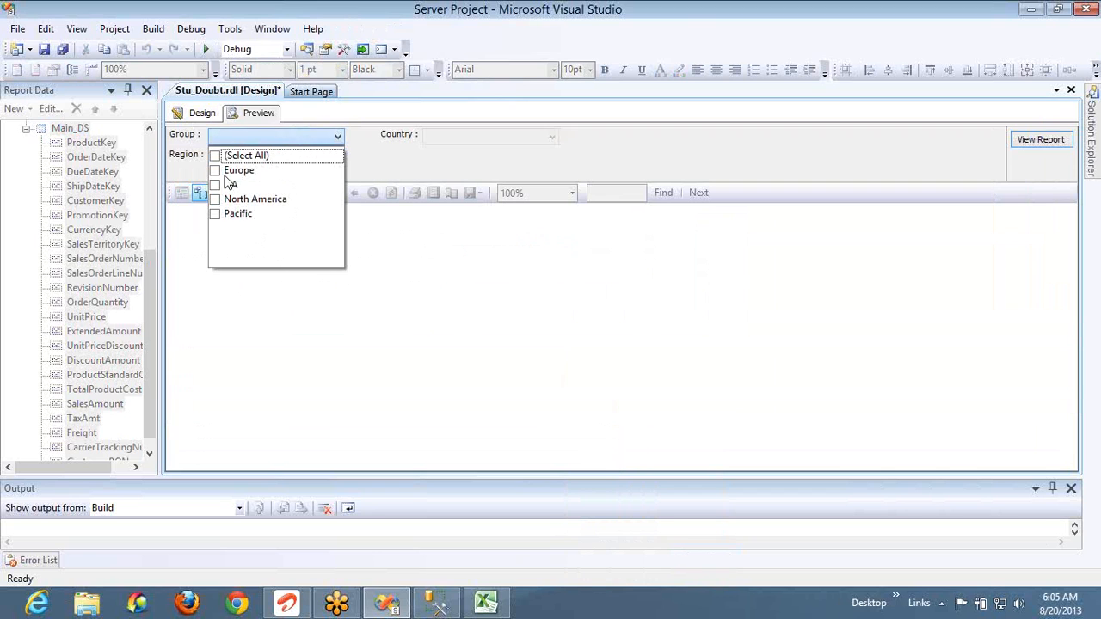
left_click(217, 202)
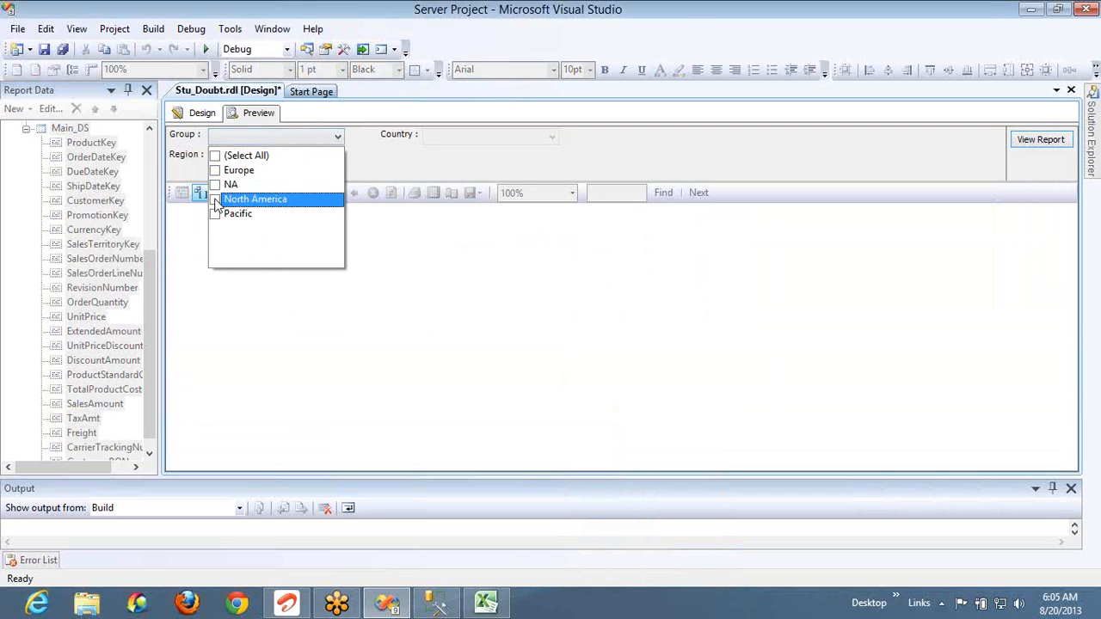
left_click(454, 137)
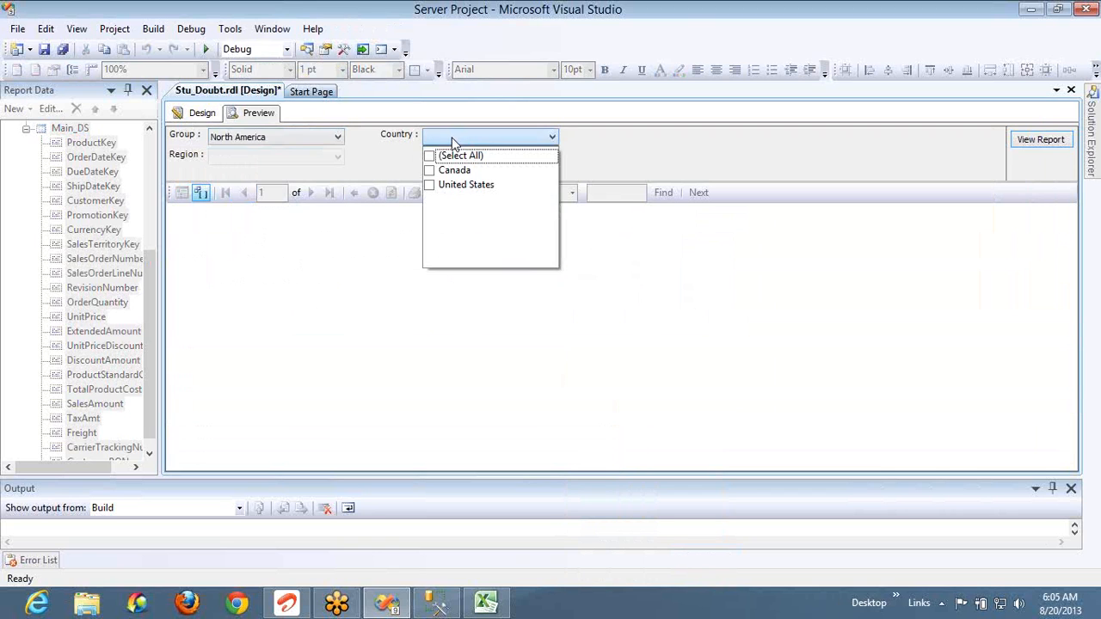
left_click(433, 186)
left_click(344, 164)
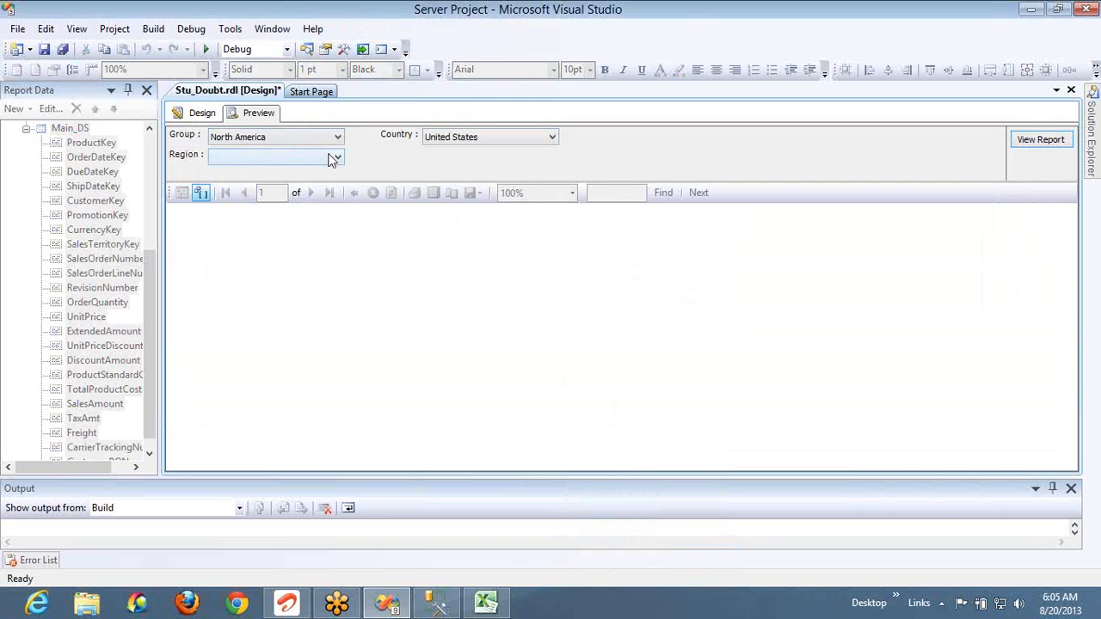
left_click(335, 157)
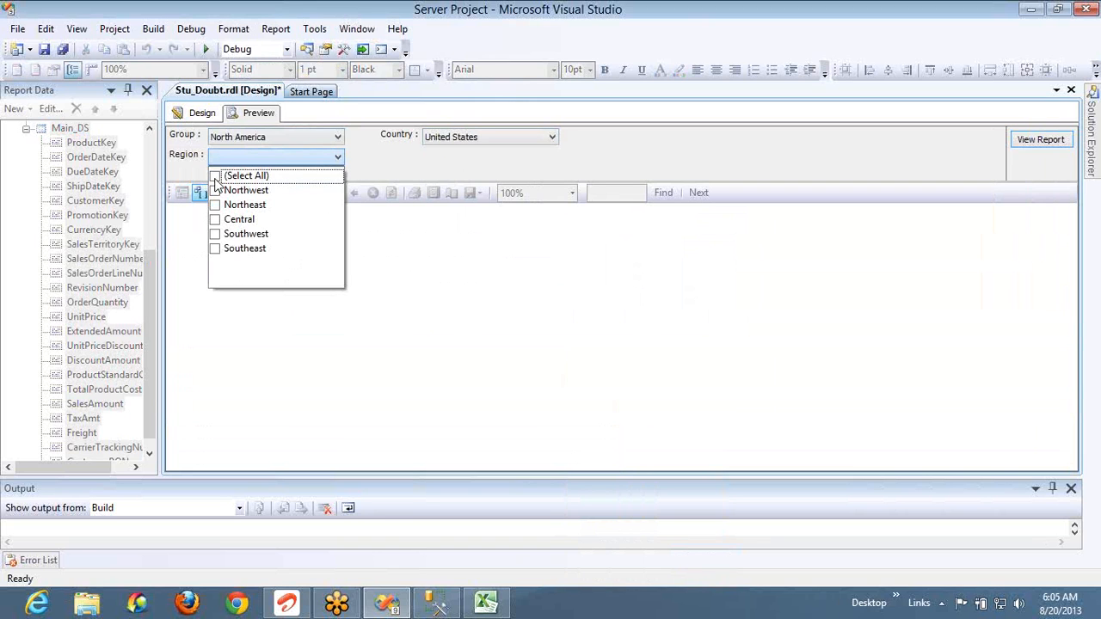
left_click(216, 177)
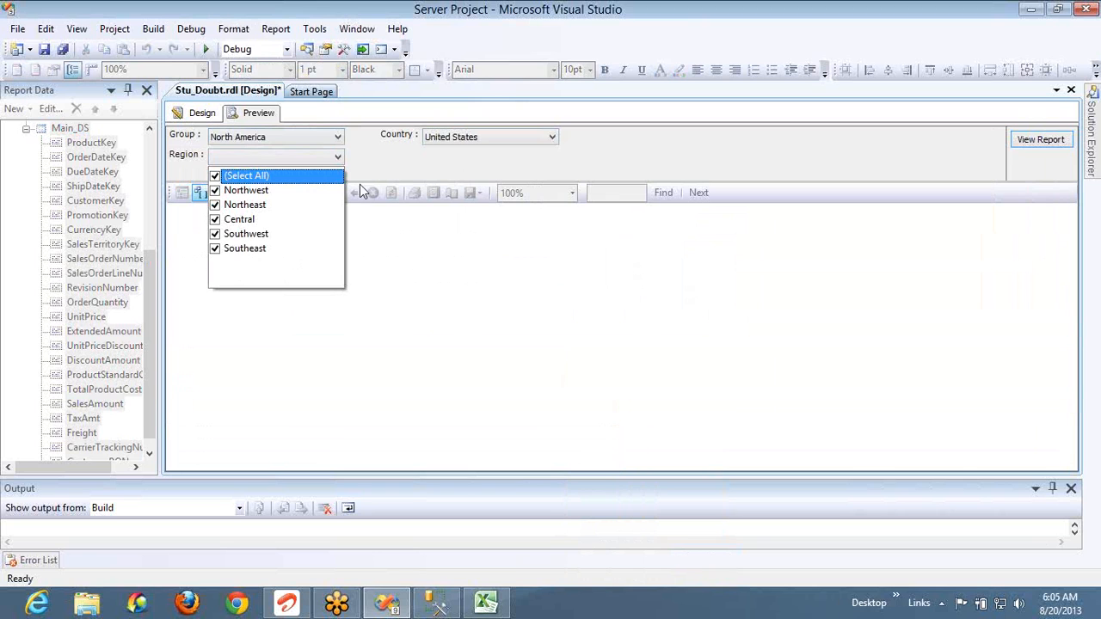
left_click(1040, 140)
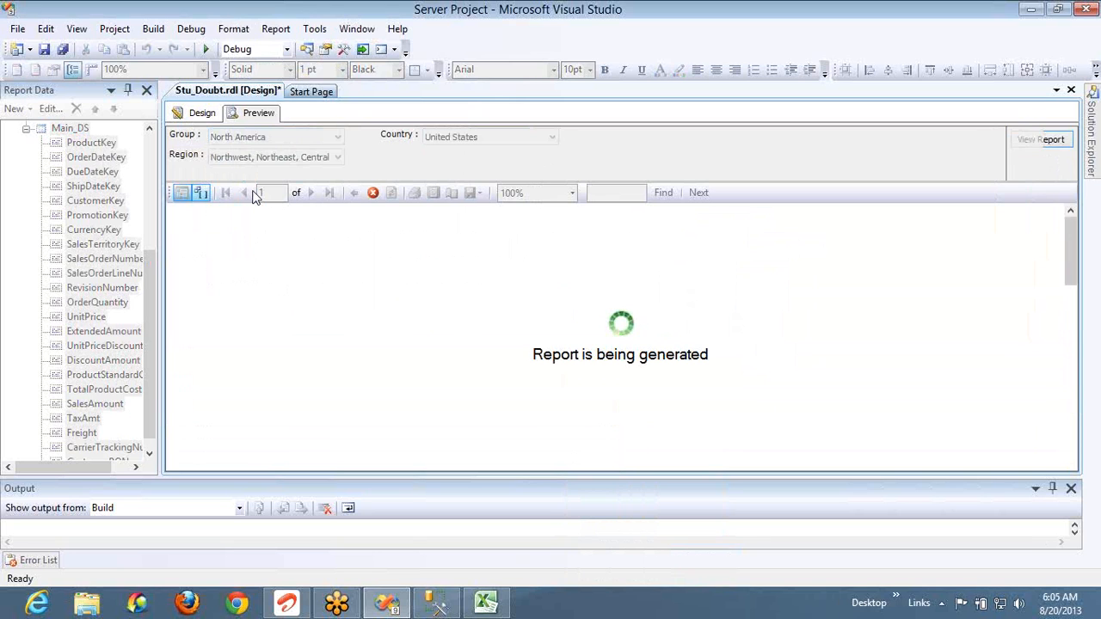
Page forward through the United States report and go to its last page
left_click(326, 193)
left_click(326, 193)
left_click(326, 193)
left_click(326, 193)
left_click(326, 193)
left_click(326, 192)
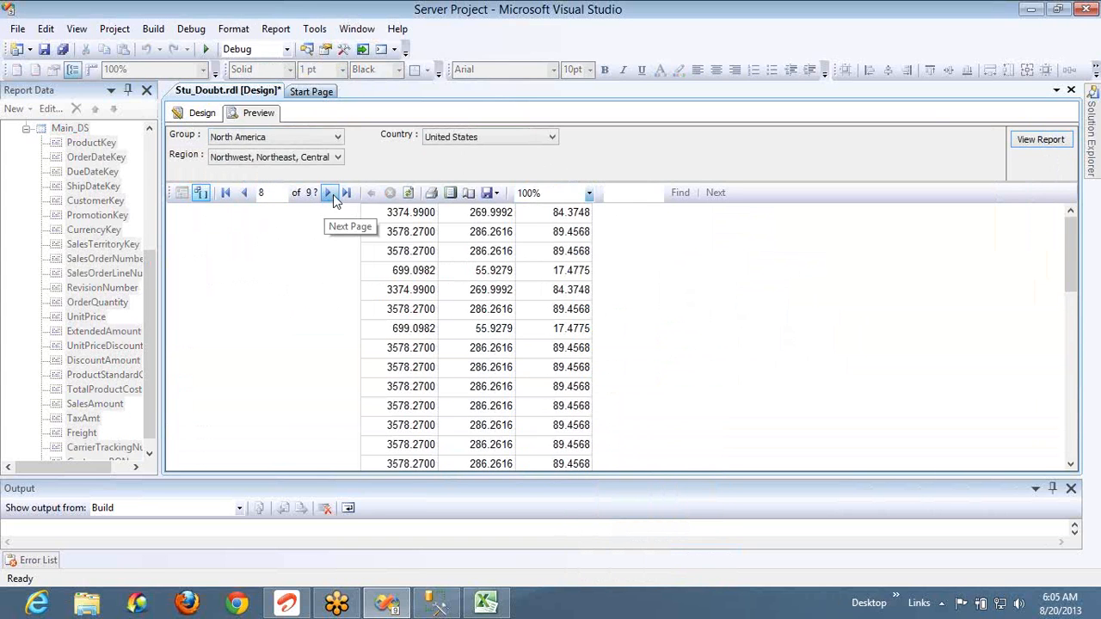
left_click(347, 192)
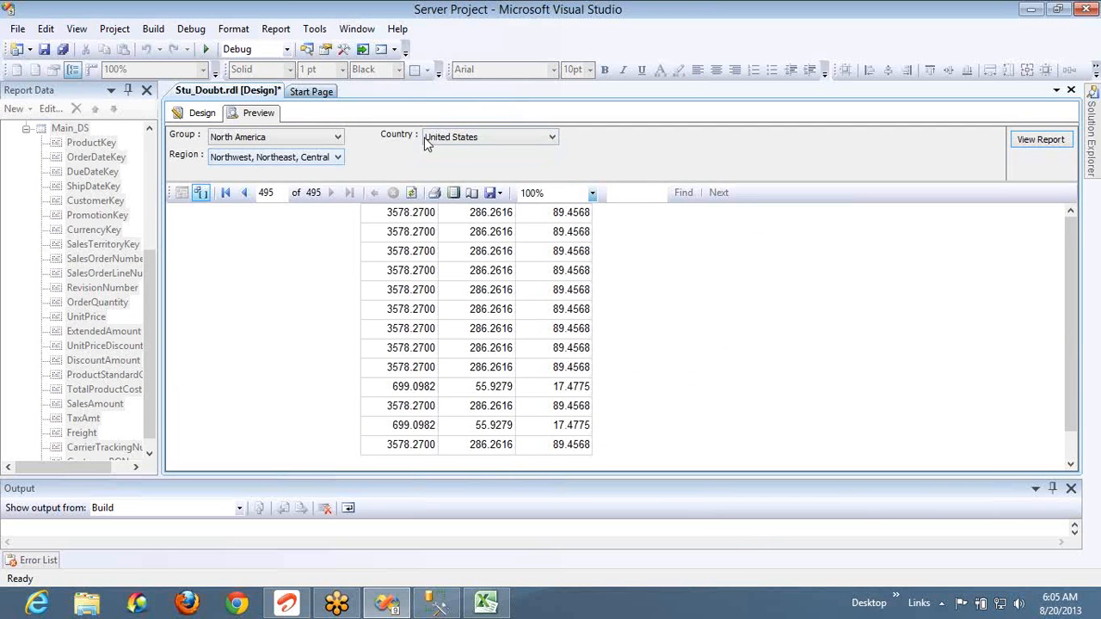
Run the preview for Canada only, as both country and region, and go to the report's last page
left_click(460, 138)
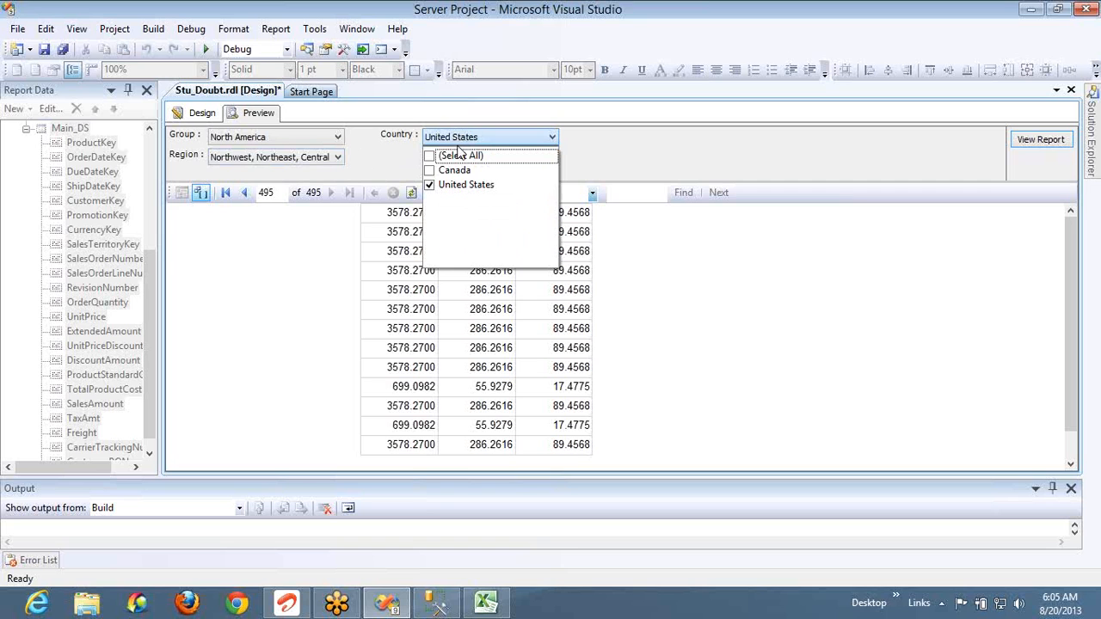
left_click(431, 187)
left_click(430, 171)
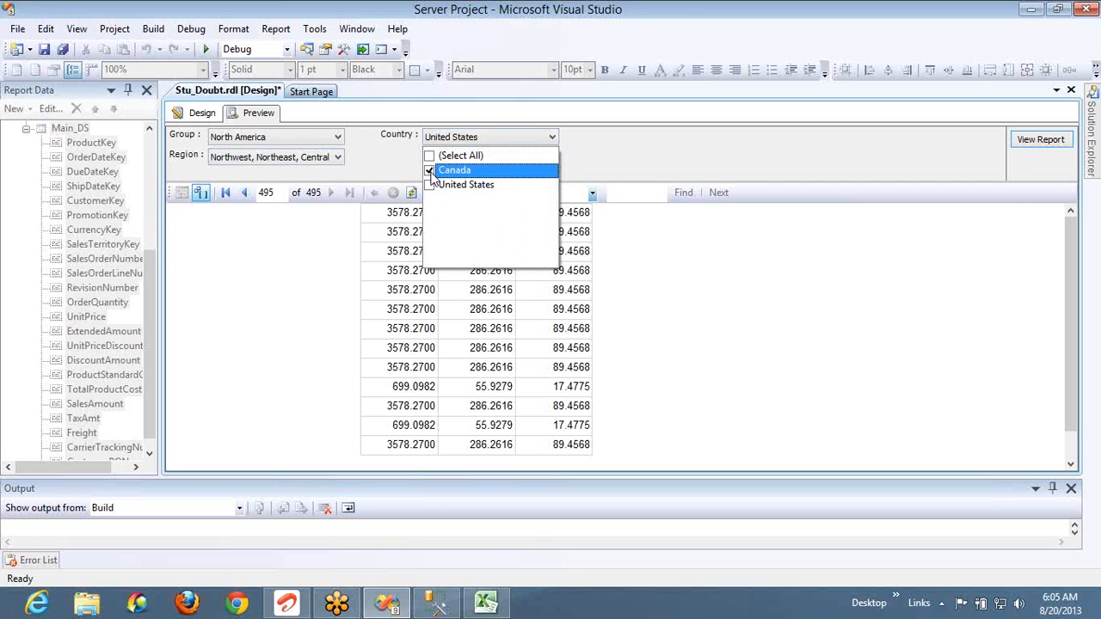
left_click(359, 166)
left_click(336, 158)
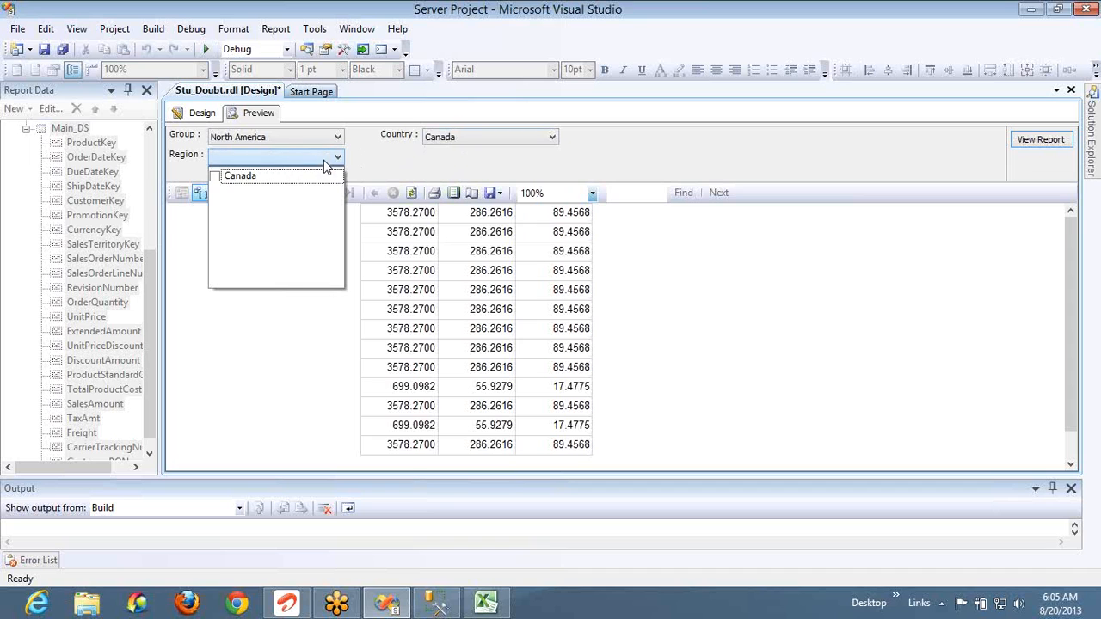
left_click(215, 178)
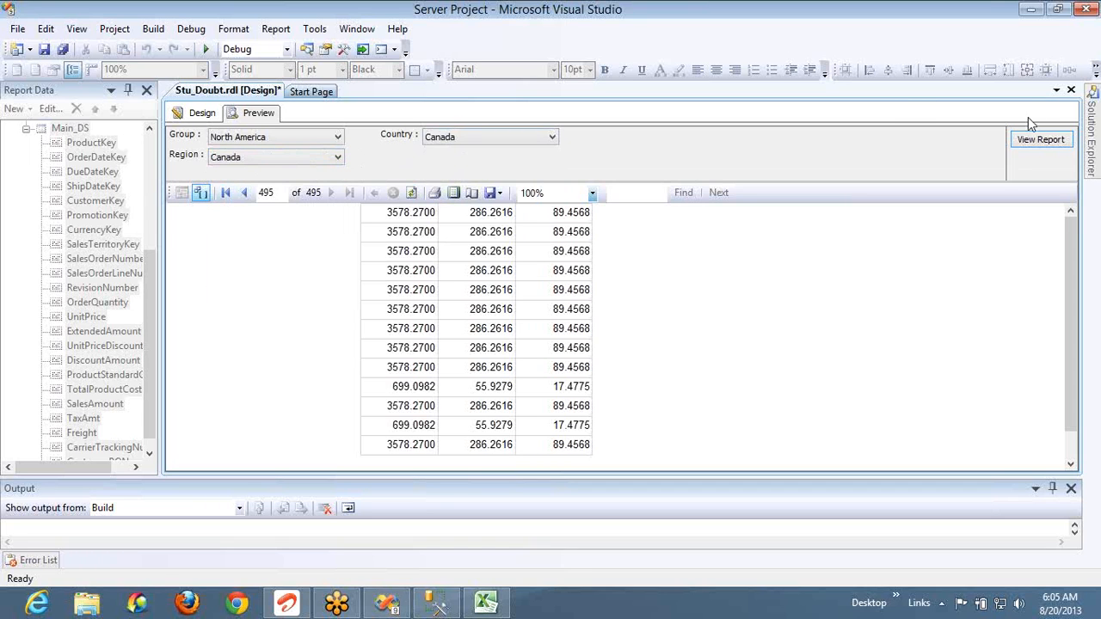
left_click(1026, 145)
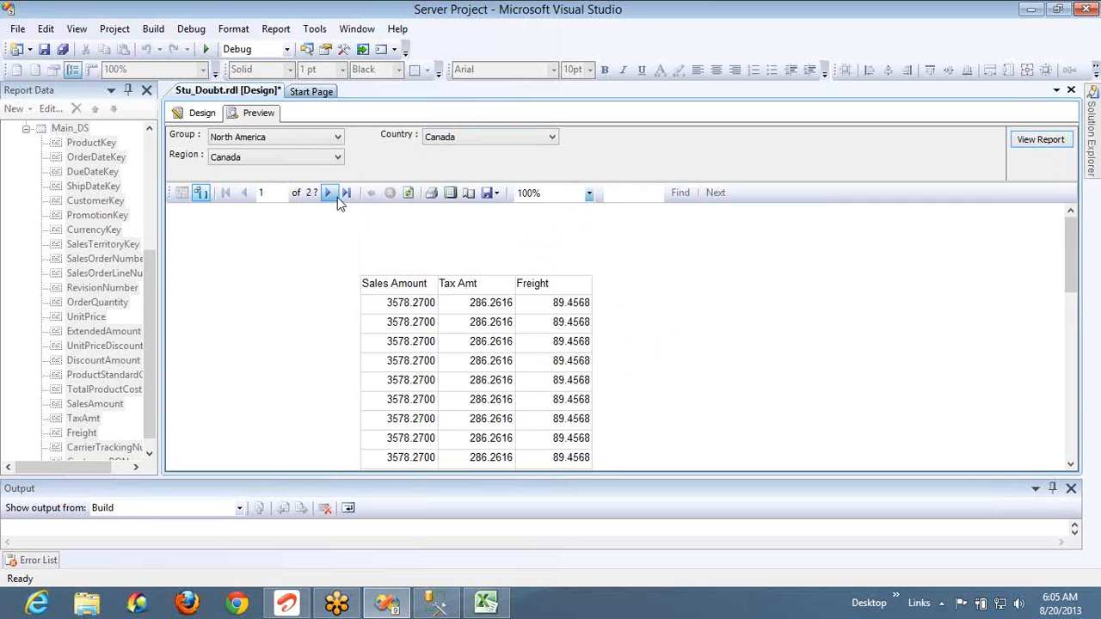
left_click(346, 196)
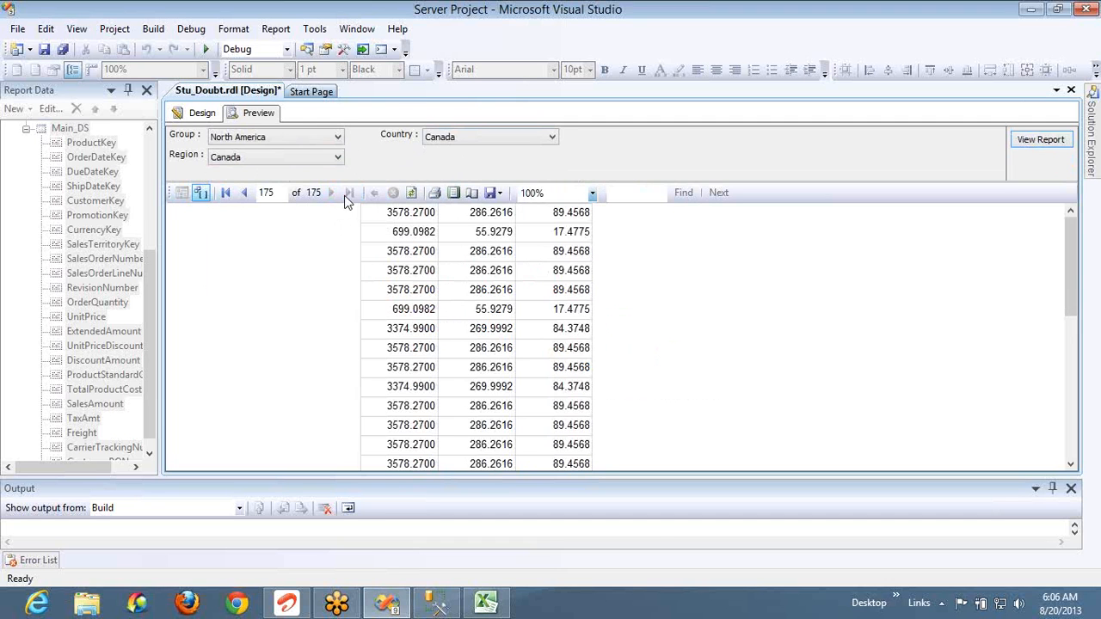
Switch to SQL Server Management Studio and run only the distinct DimSalesTerritory query to review the territory keys
key("alt+Tab")
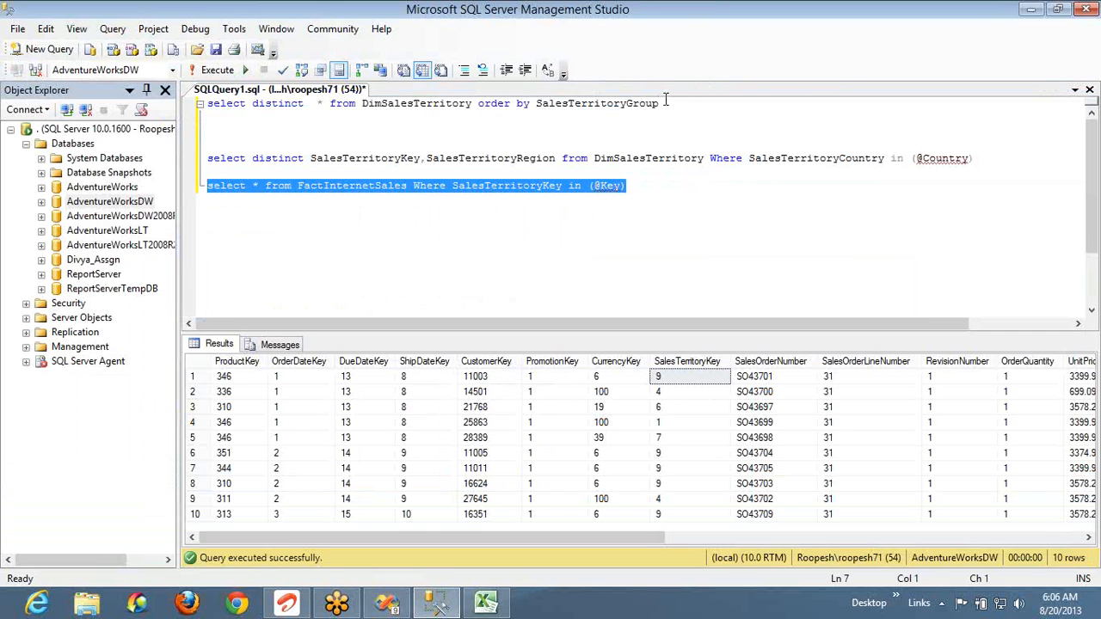
left_click(666, 104)
key("shift+Home")
key("F5")
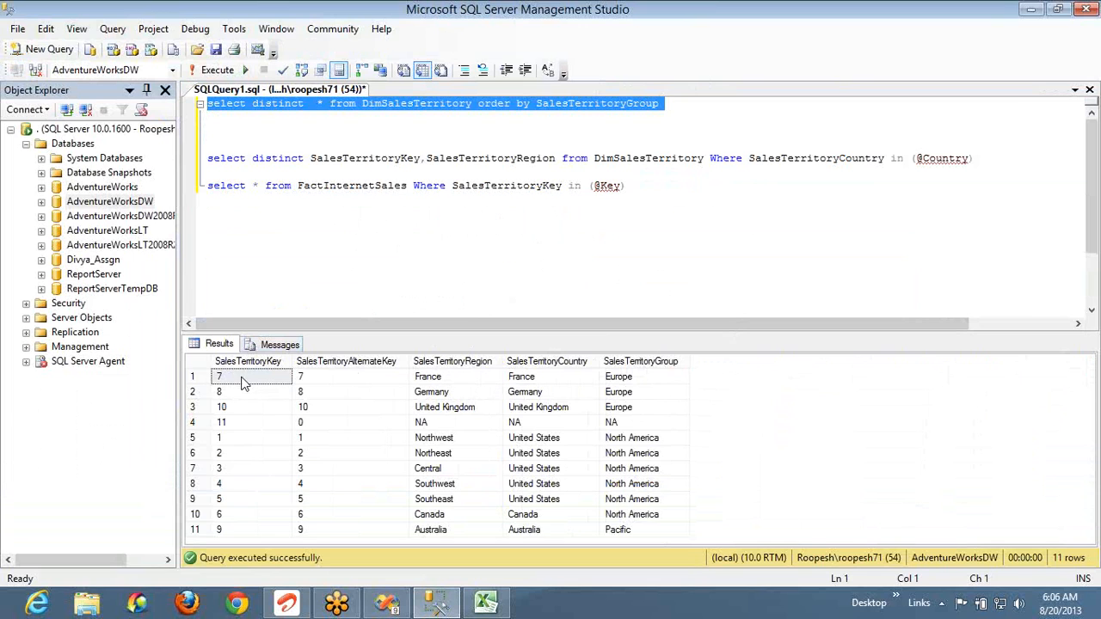
left_click(395, 187)
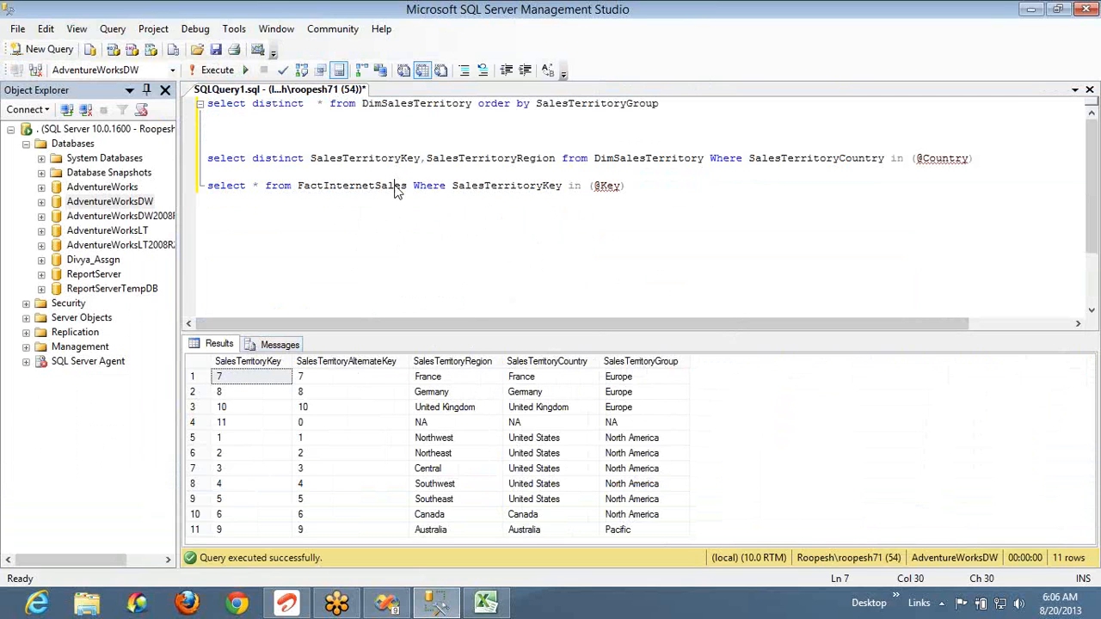
Switch back to Visual Studio and check the available-values settings of paramRegion in the report design
double_click(396, 189)
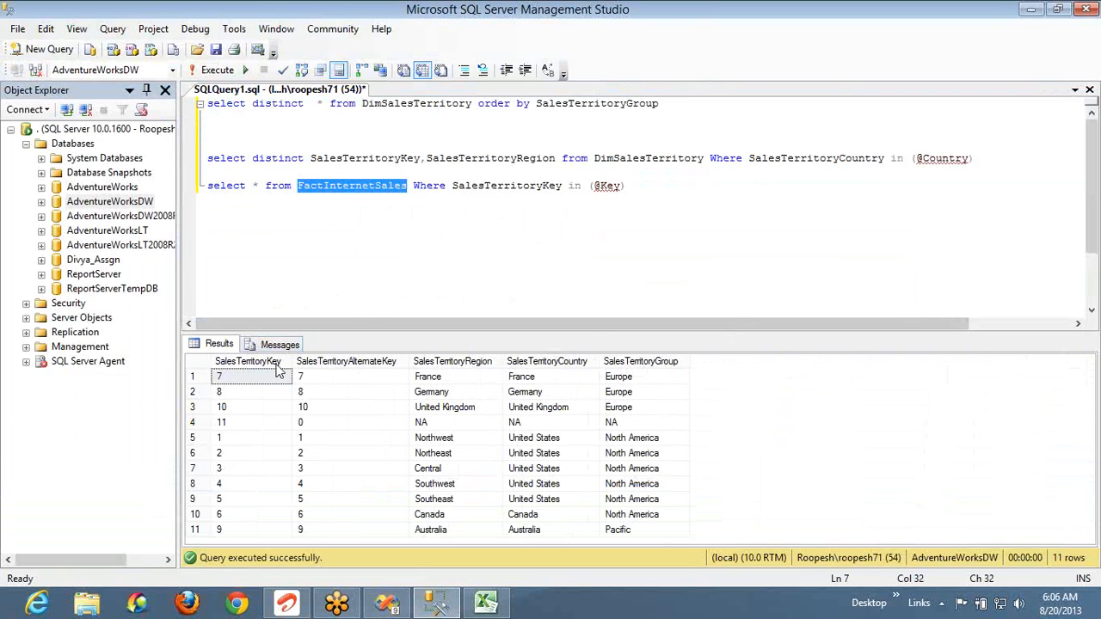
key("alt+Tab")
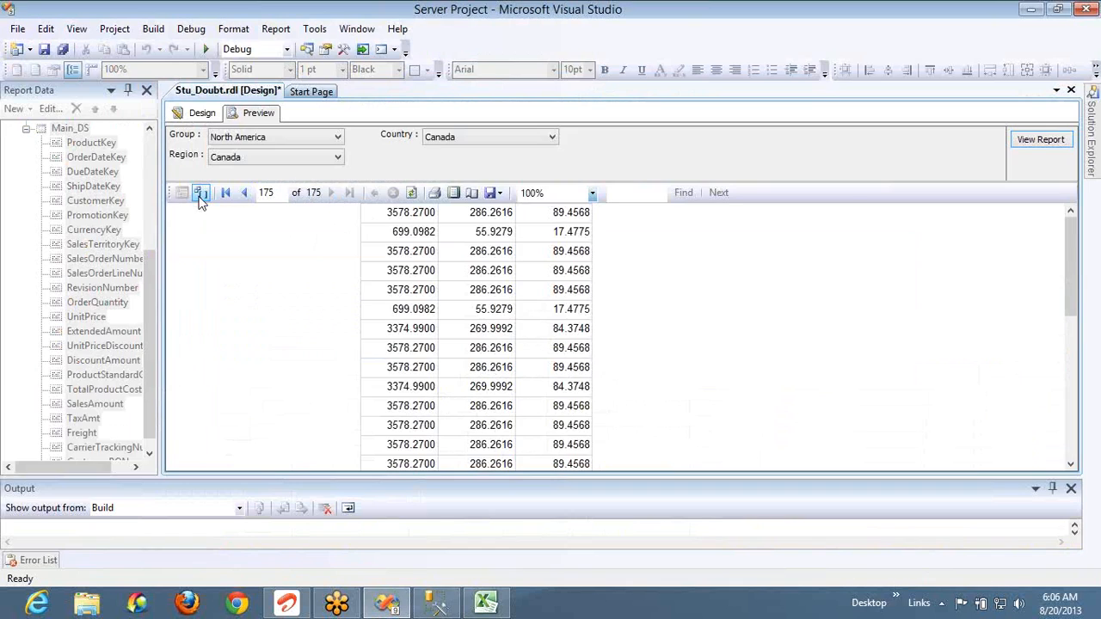
left_click(204, 115)
left_click(155, 139)
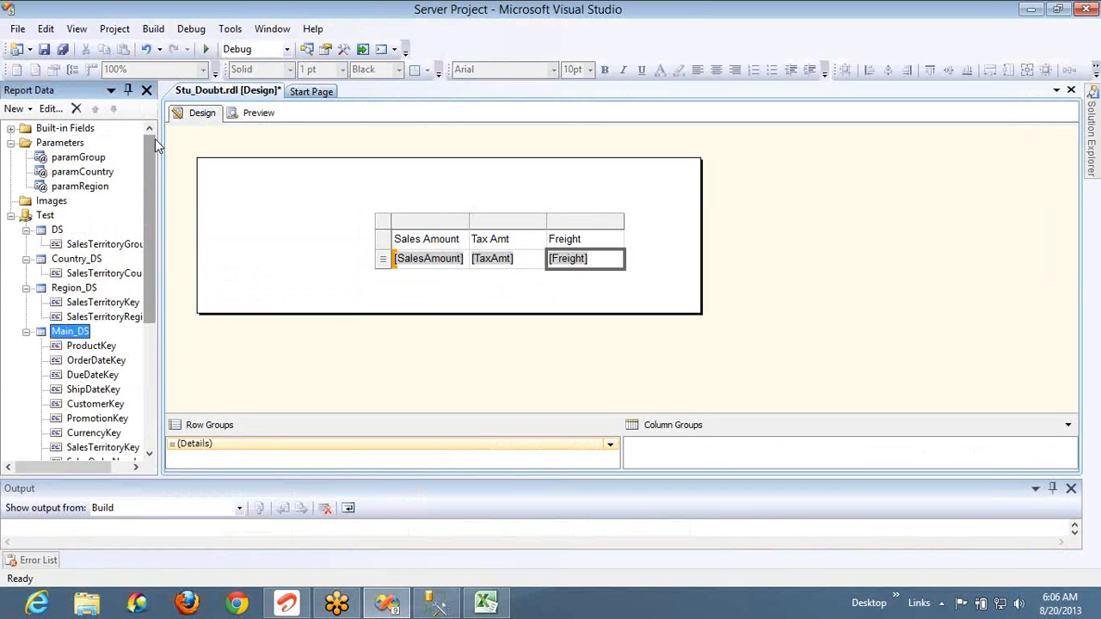
double_click(84, 188)
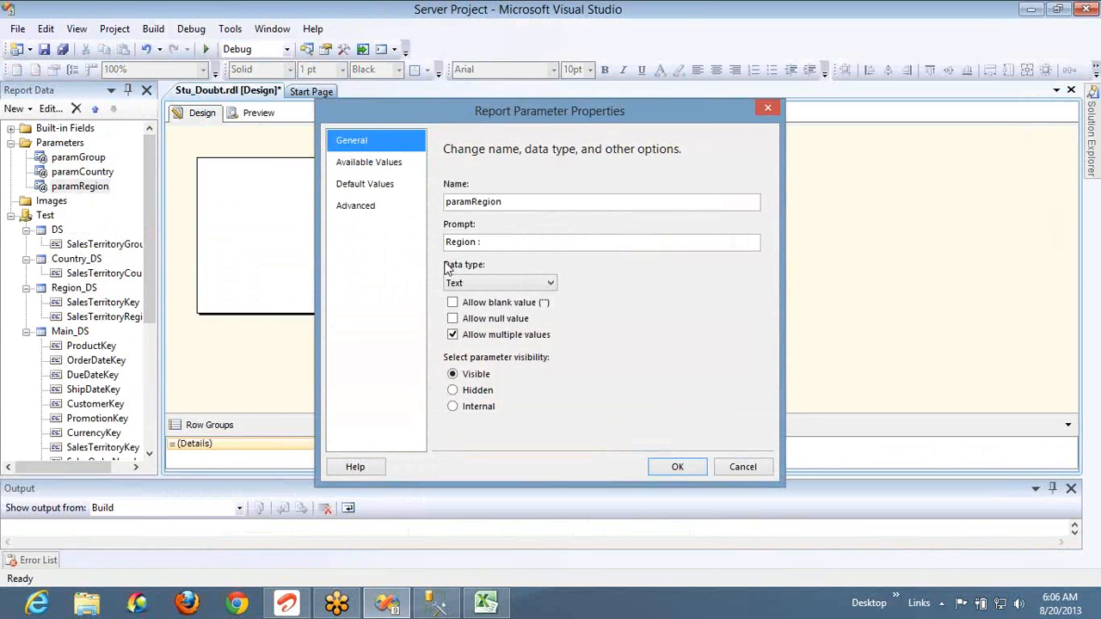
left_click(368, 162)
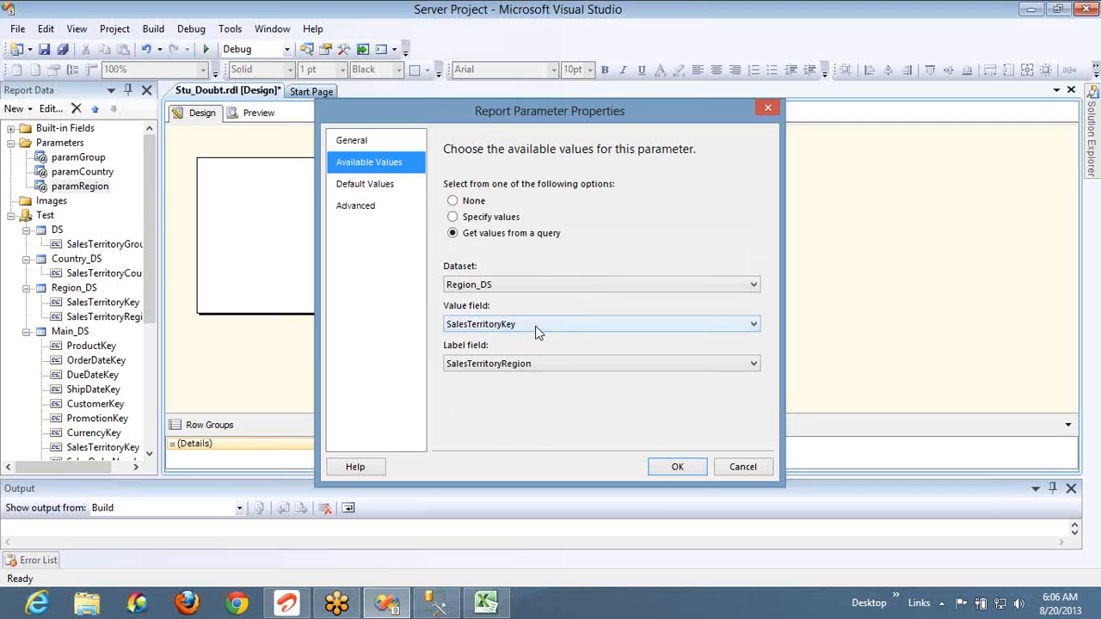
left_click(744, 467)
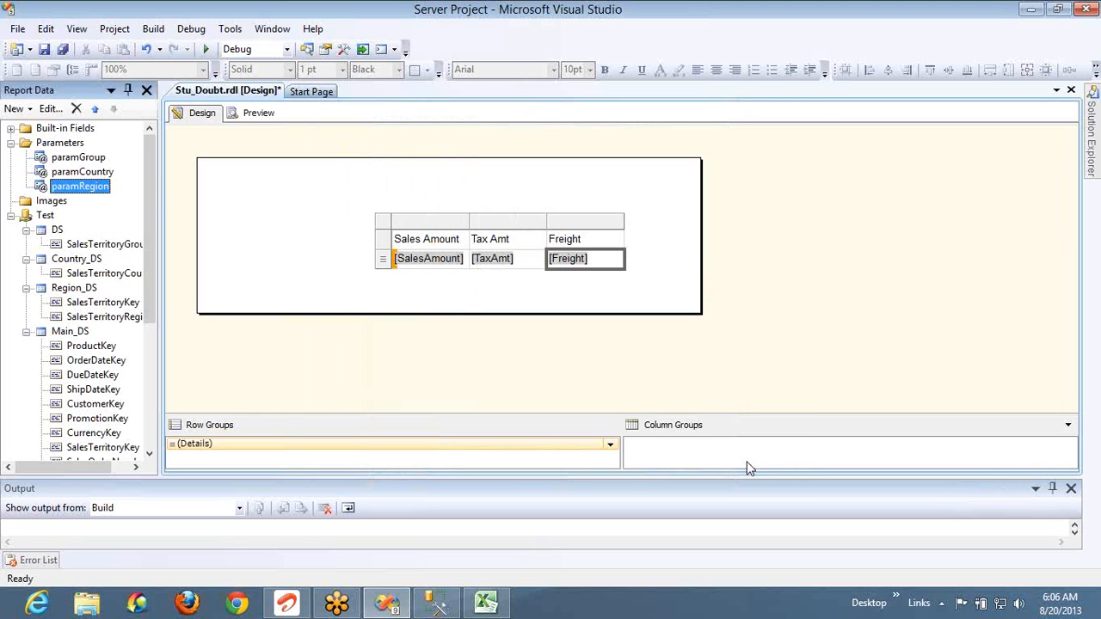
Set paramGroup's default values to come from a query, using dataset DS and value field SalesTerritoryGroup
left_click(68, 331)
double_click(77, 157)
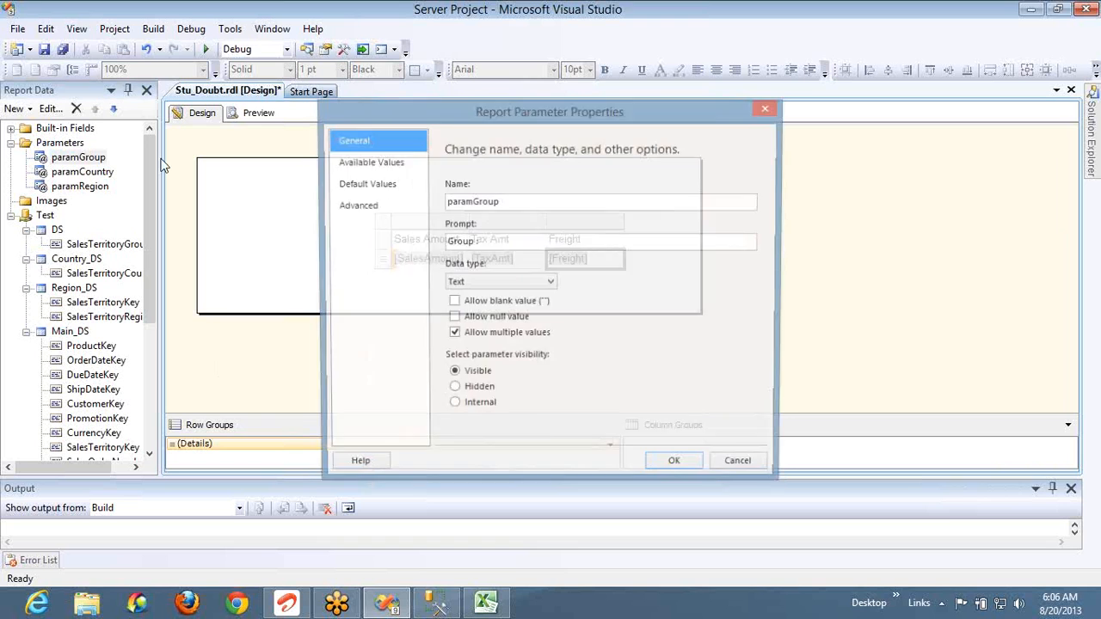
left_click(352, 184)
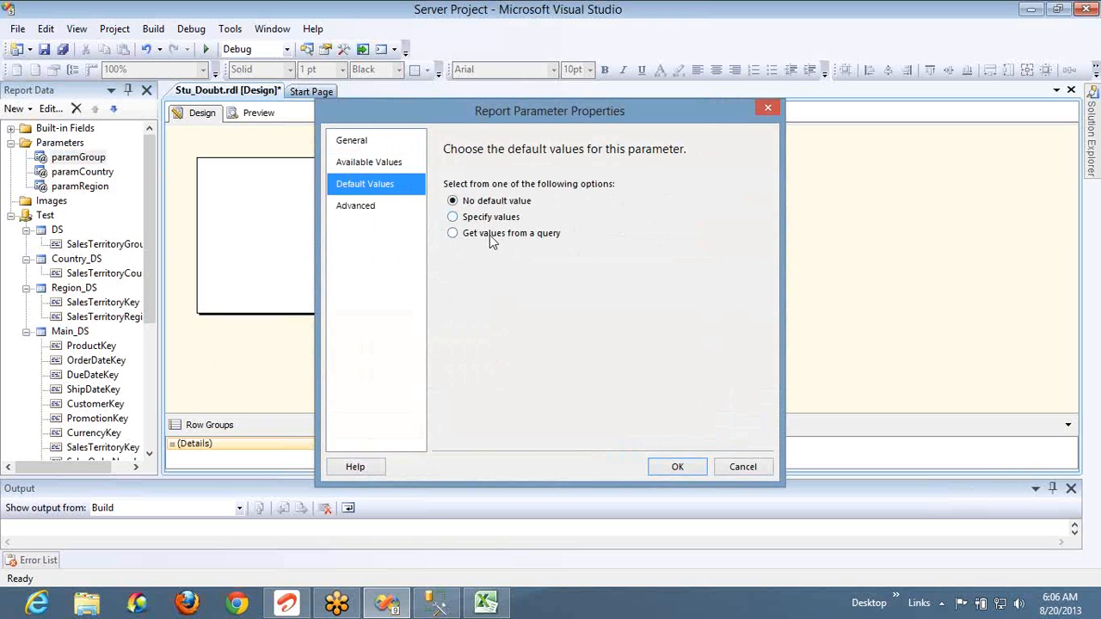
left_click(491, 234)
left_click(523, 285)
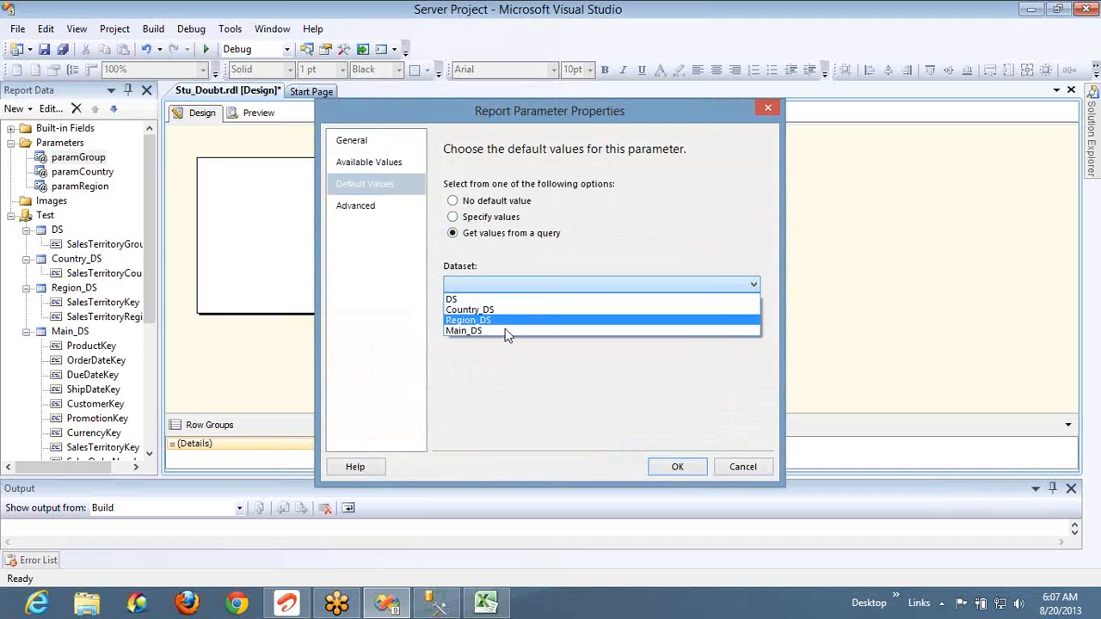
left_click(506, 300)
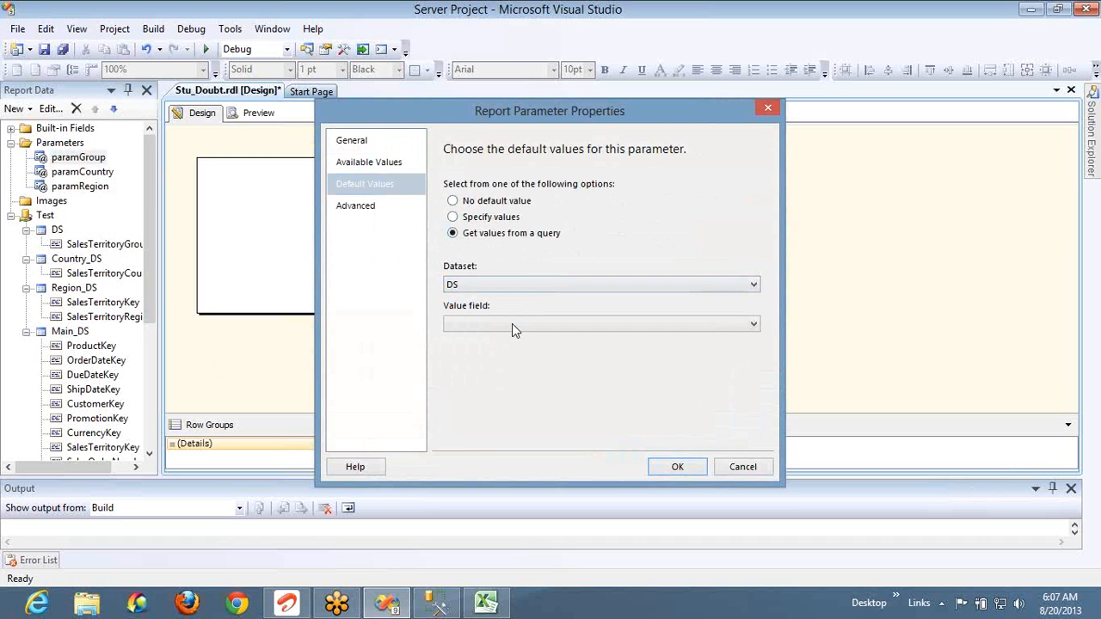
left_click(512, 323)
left_click(516, 338)
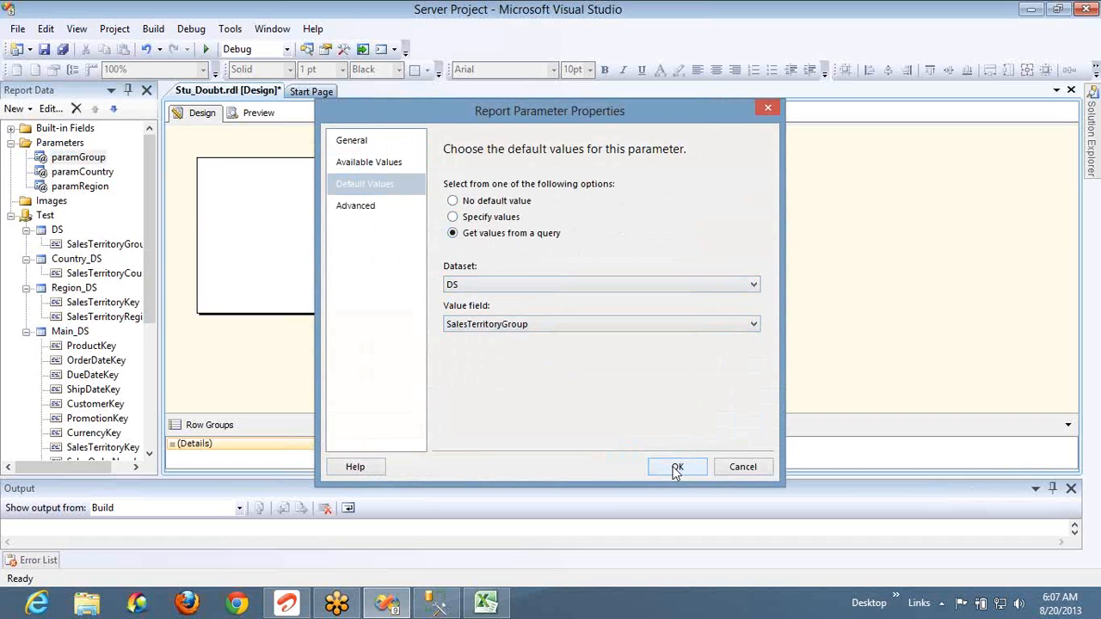
left_click(677, 467)
Set paramCountry's default values to come from a query, using dataset Country_DS and value field SalesTerritoryCountry
left_click(104, 175)
double_click(105, 175)
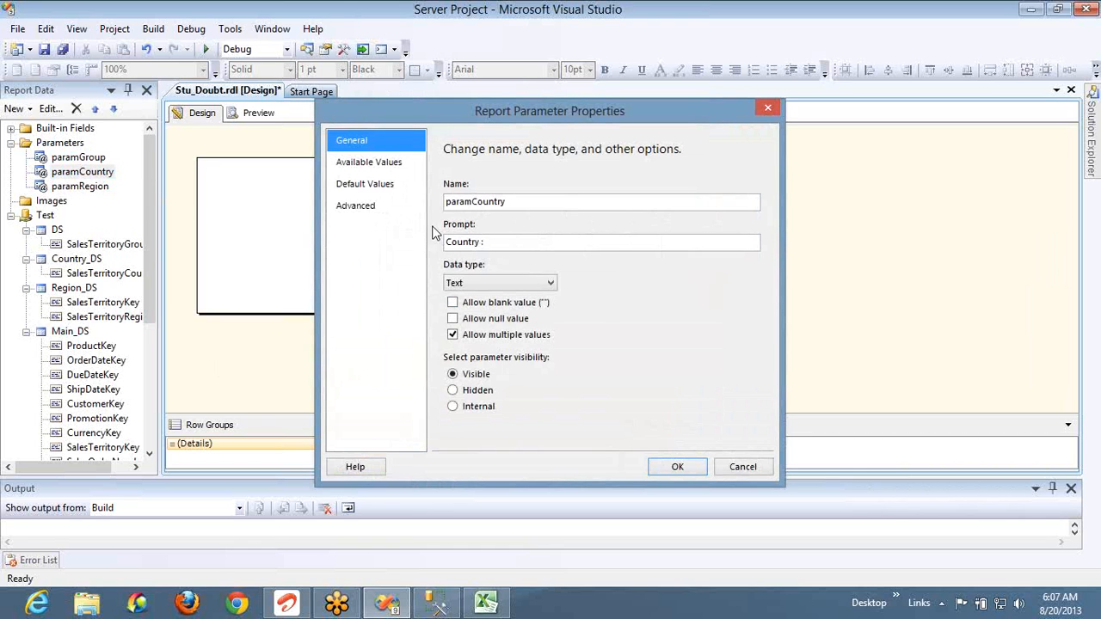
left_click(373, 190)
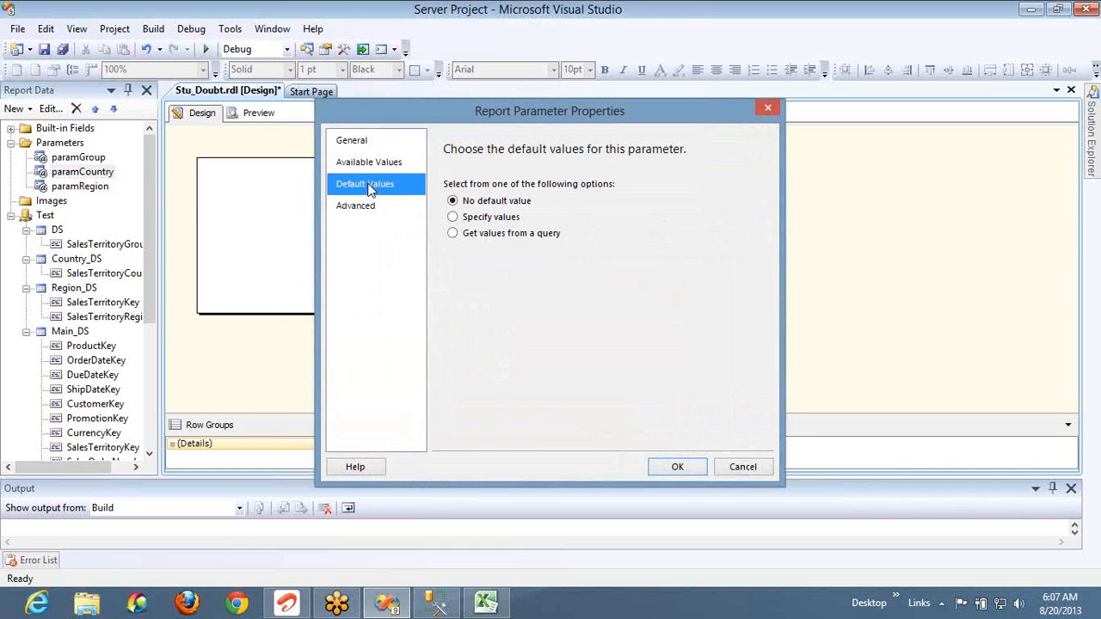
left_click(508, 234)
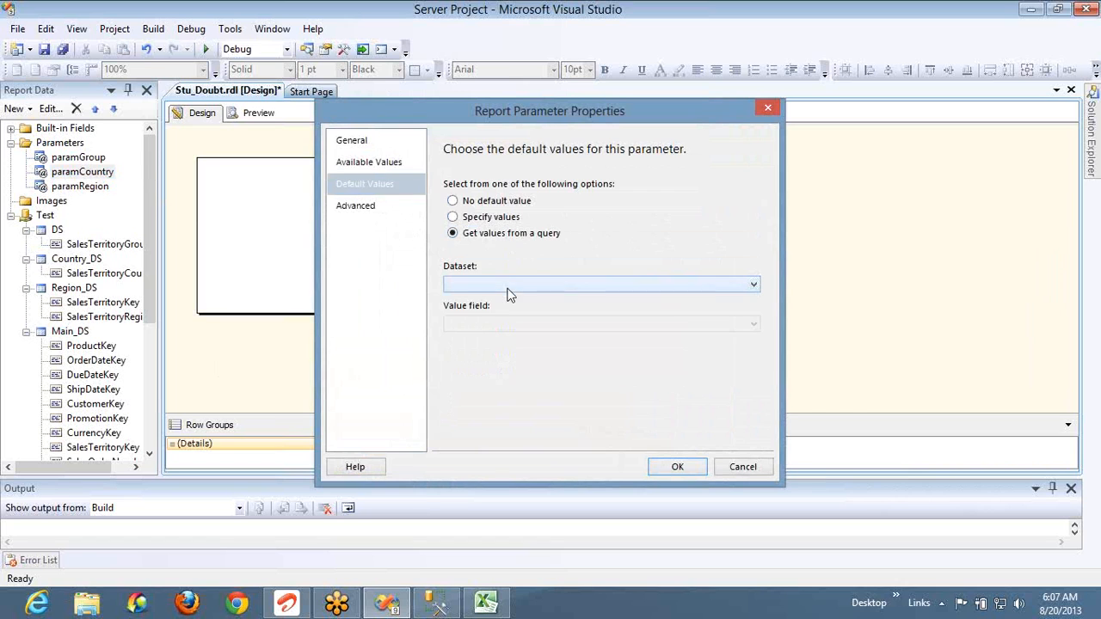
left_click(501, 310)
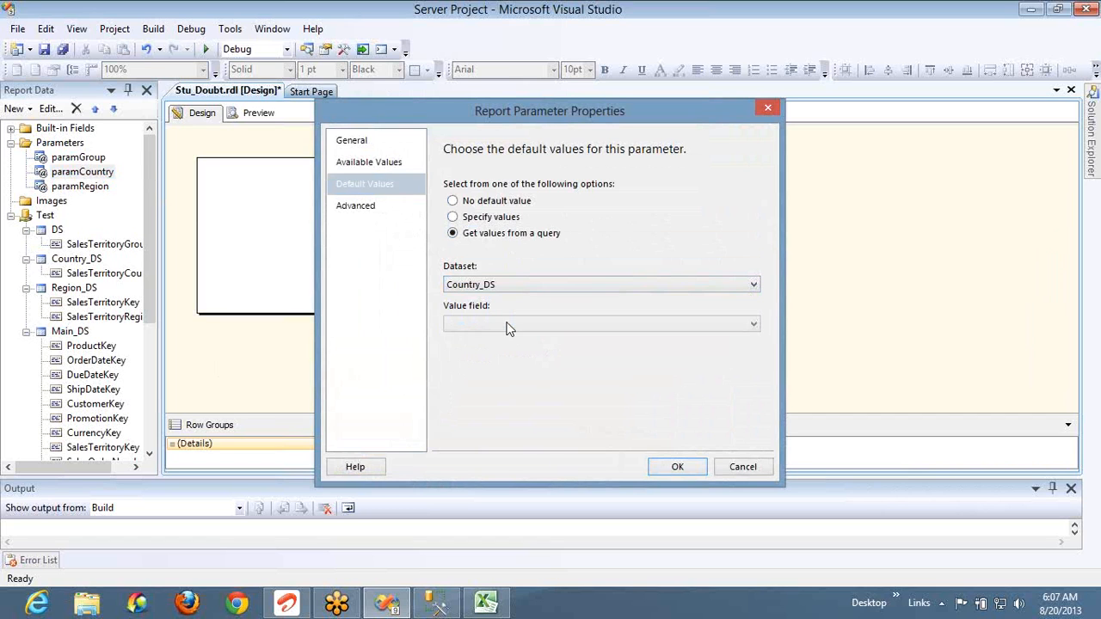
left_click(507, 327)
left_click(508, 339)
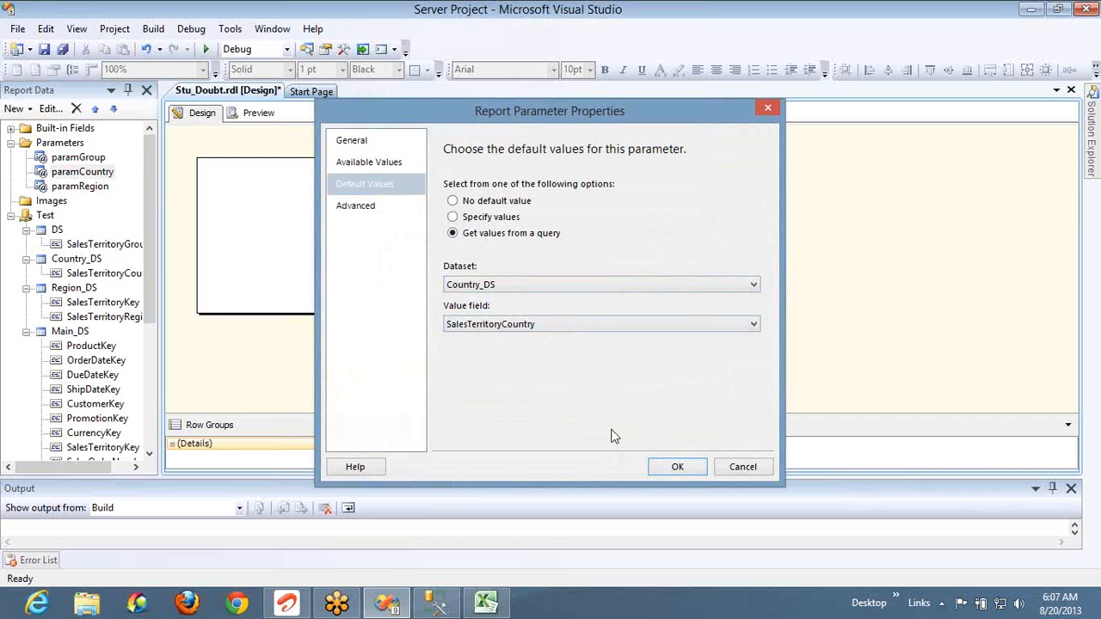
left_click(655, 467)
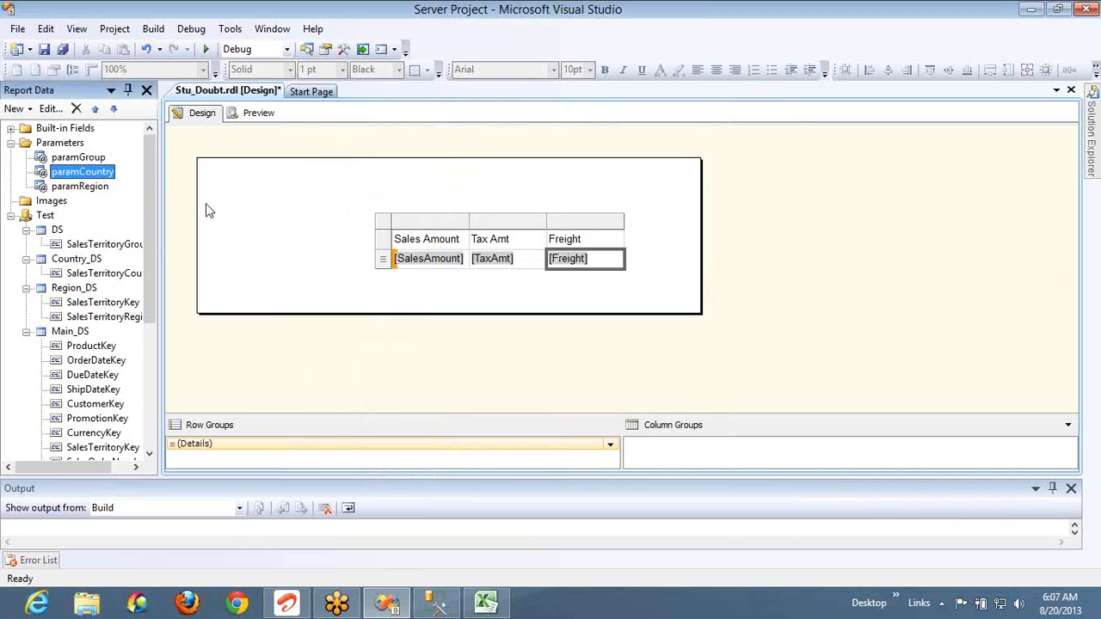
Set paramRegion's default values to come from a query, using dataset Region_DS and value field SalesTerritoryKey
double_click(97, 190)
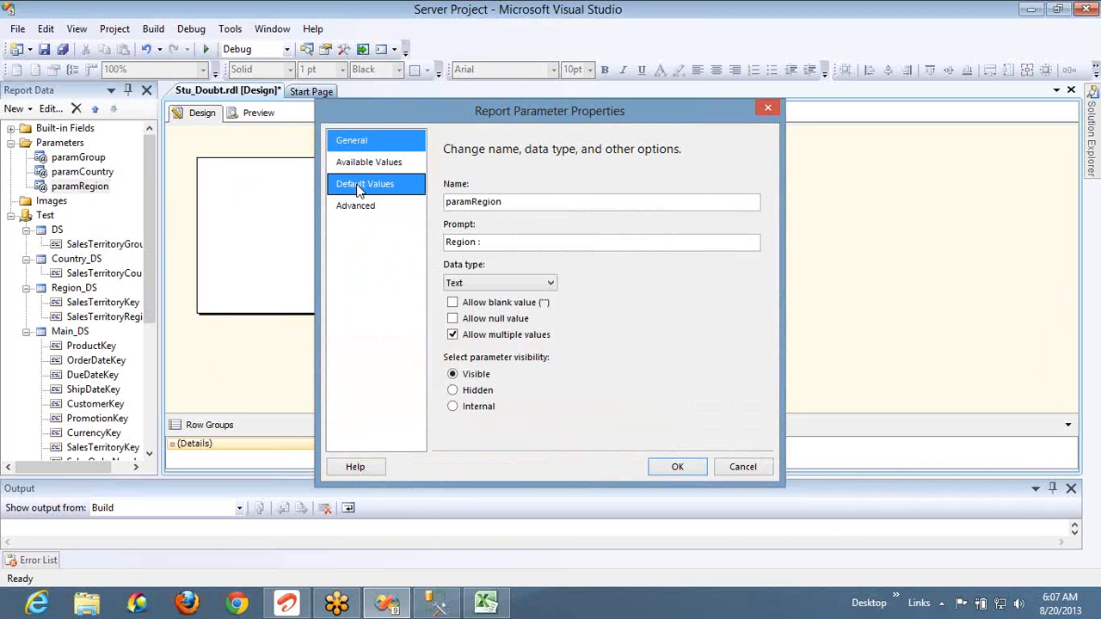
left_click(361, 191)
left_click(511, 234)
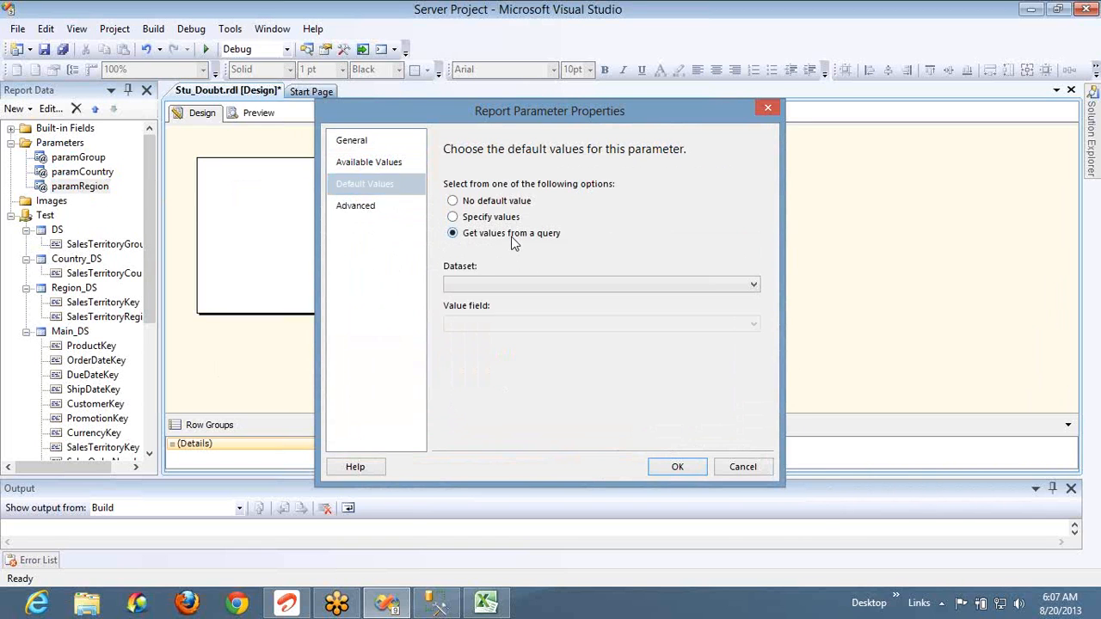
left_click(530, 288)
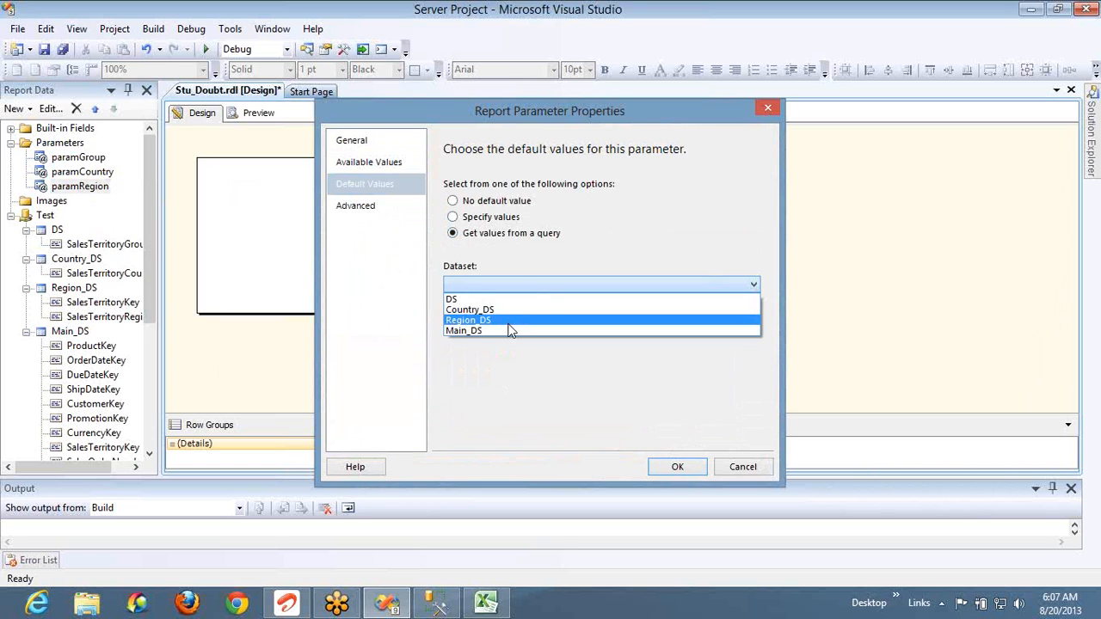
left_click(508, 323)
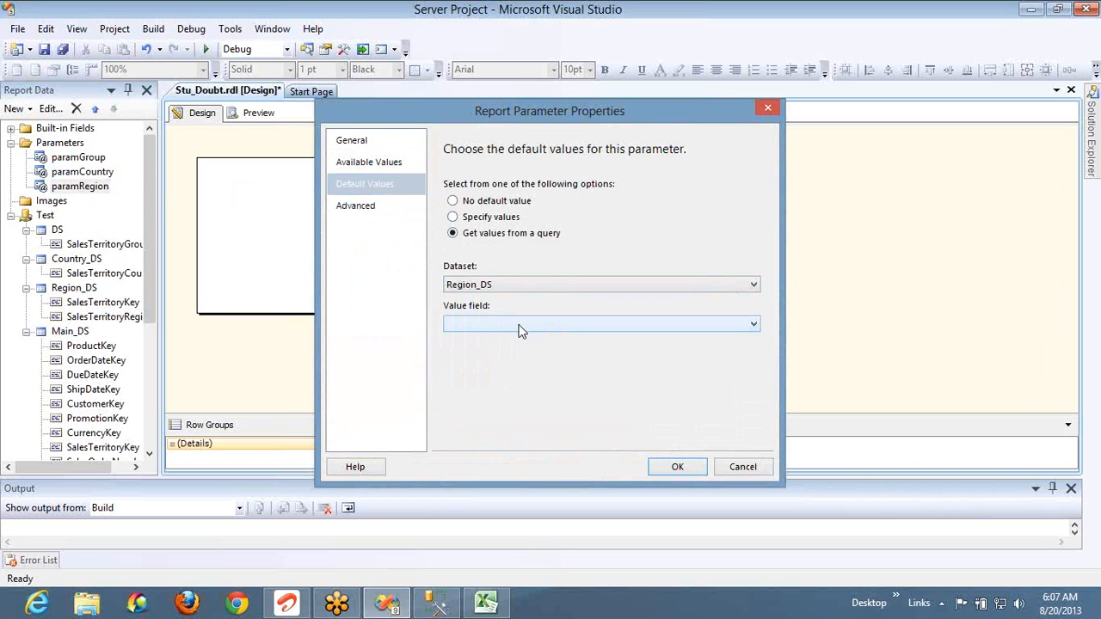
left_click(519, 328)
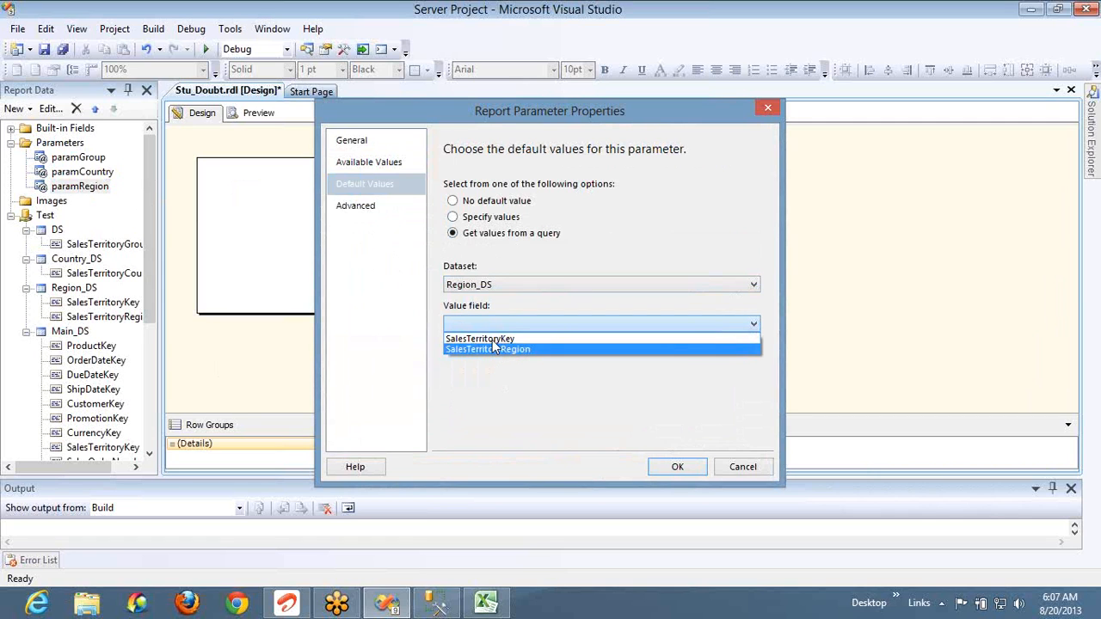
left_click(493, 341)
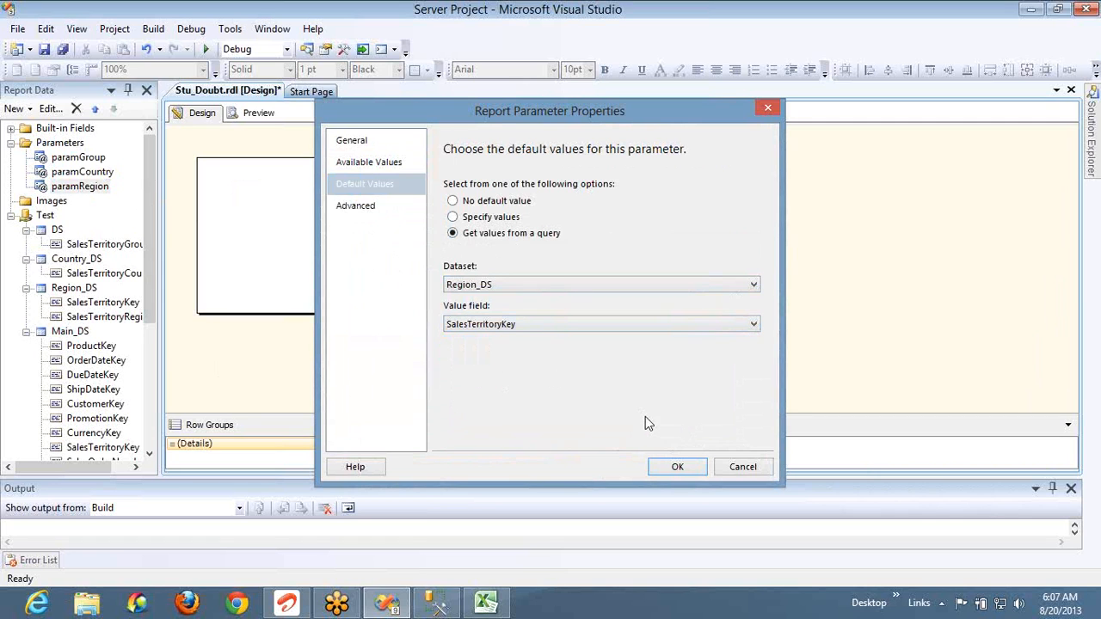
left_click(678, 467)
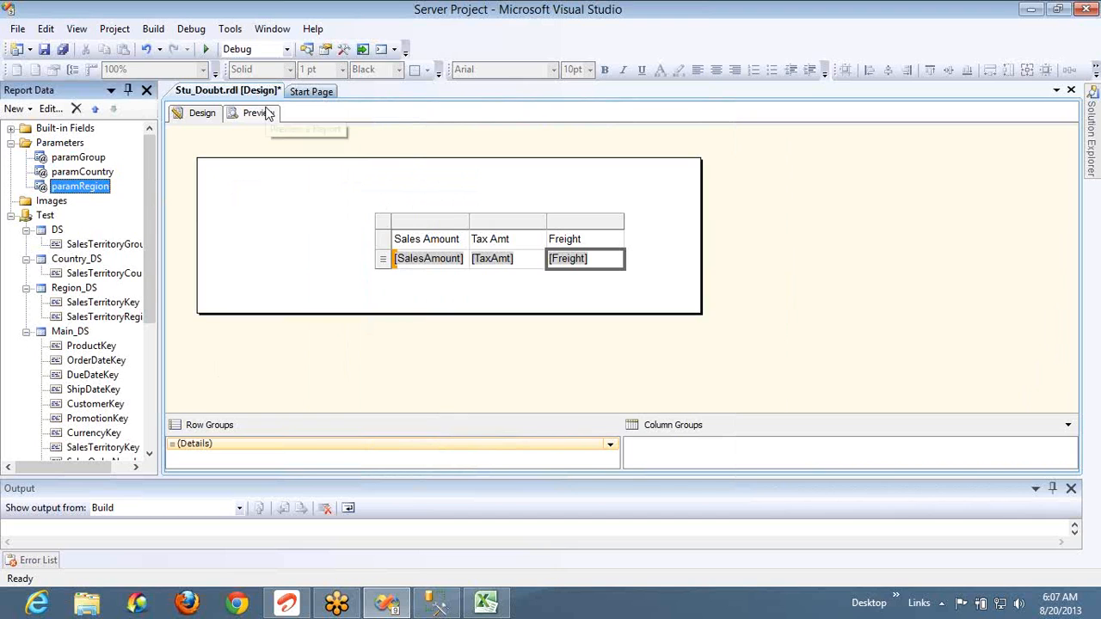
Preview the report with its default parameter values, go to the end of it and run it again
left_click(256, 112)
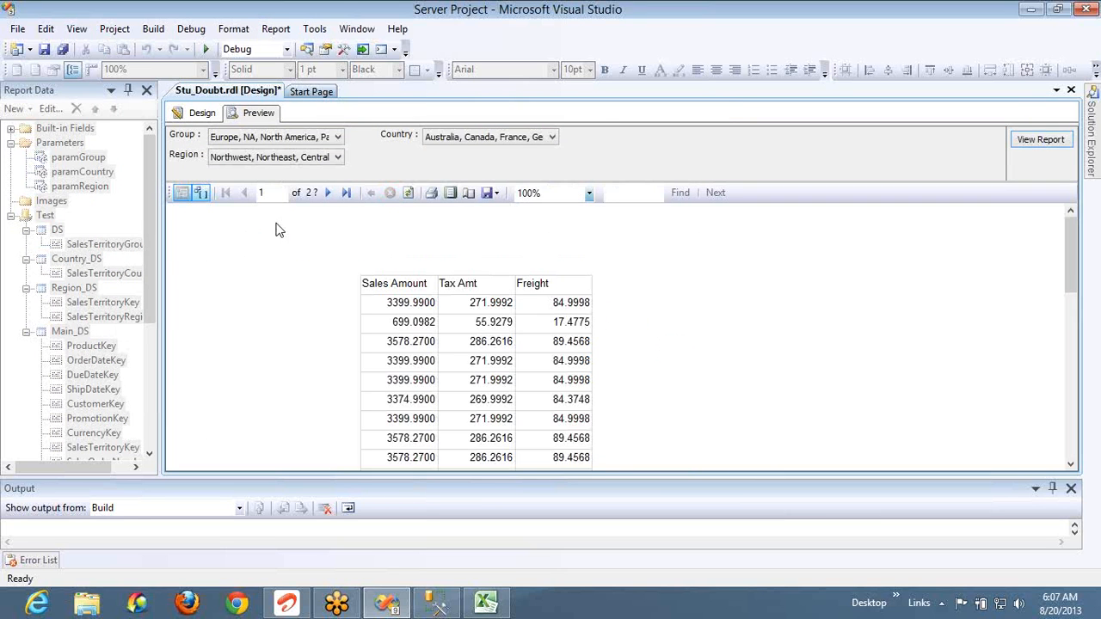
left_click(347, 194)
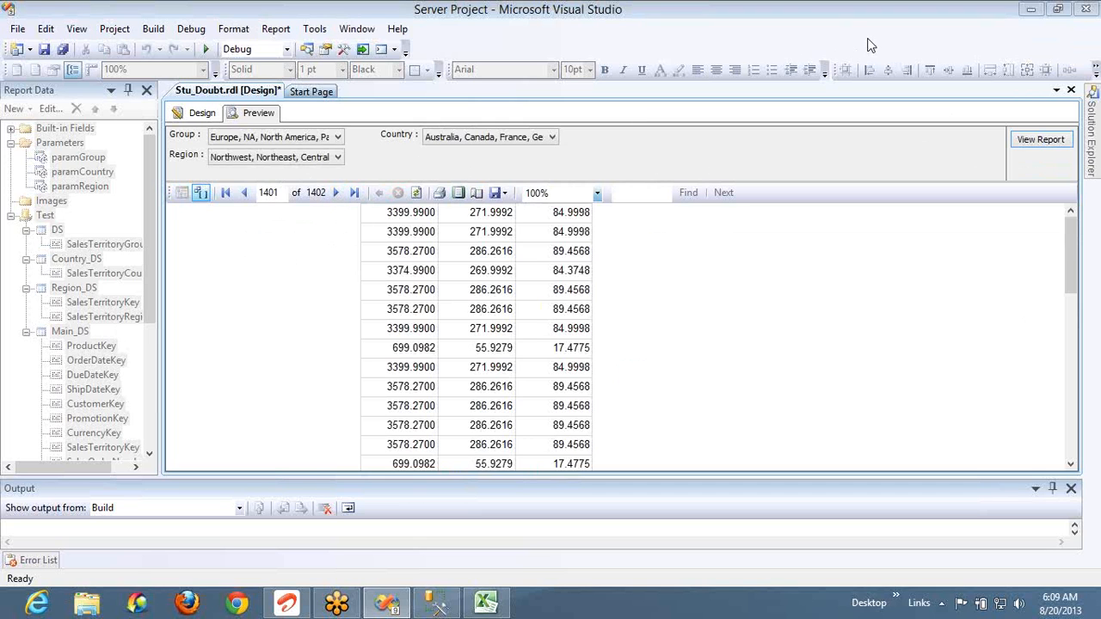
left_click(1054, 140)
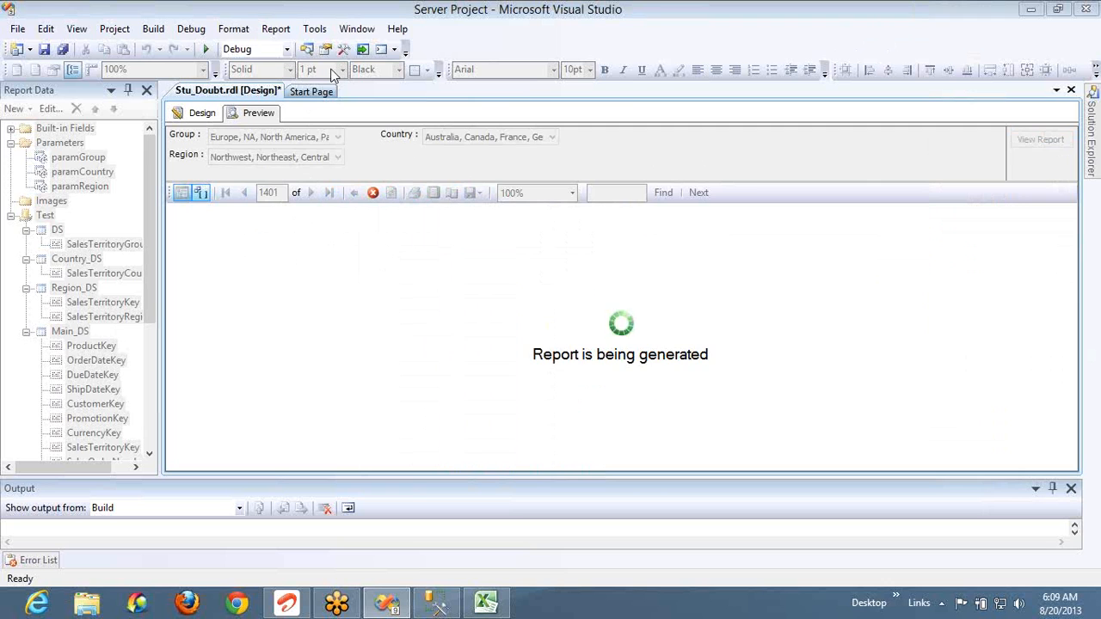
left_click(353, 31)
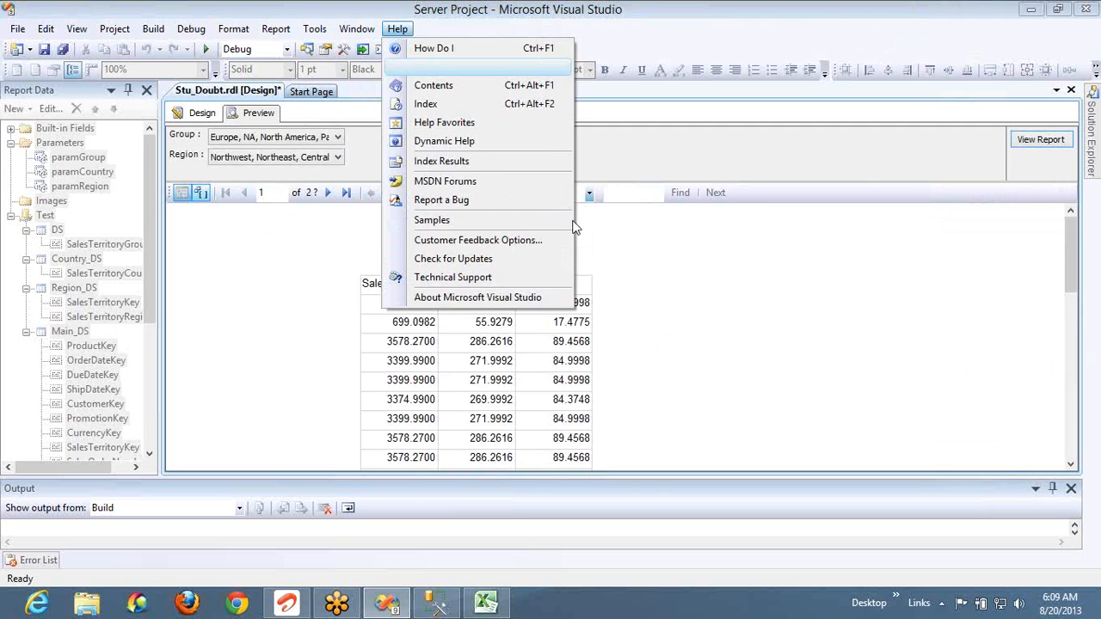
left_click(651, 195)
right_click(651, 194)
left_click(602, 219)
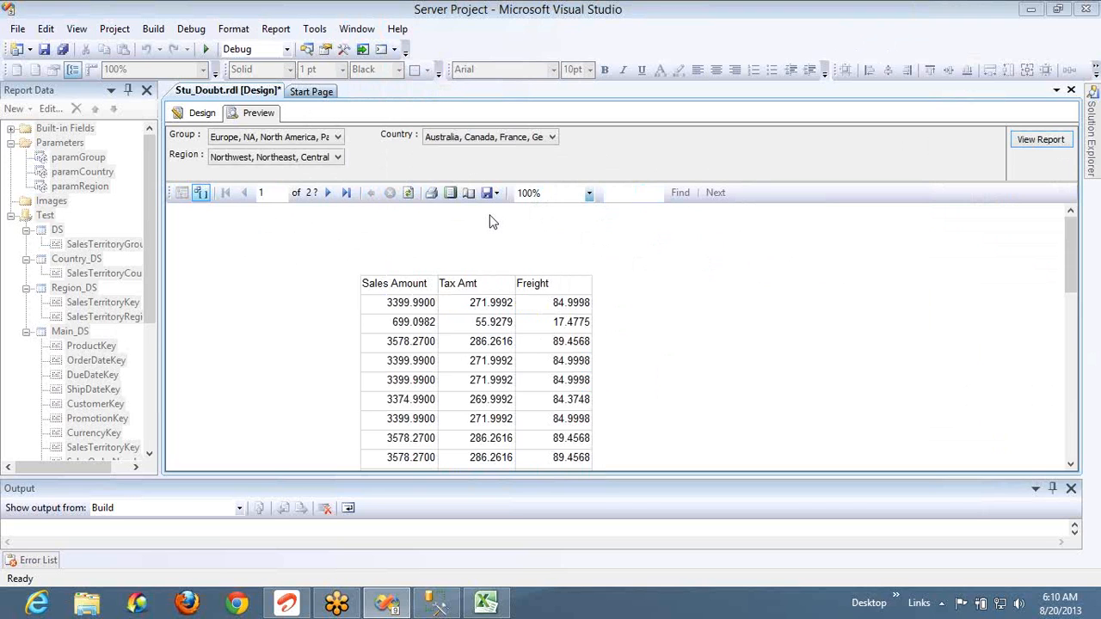
Insert a CurrencyKey column between Tax Amt and Freight in the report table and preview the report
left_click(200, 113)
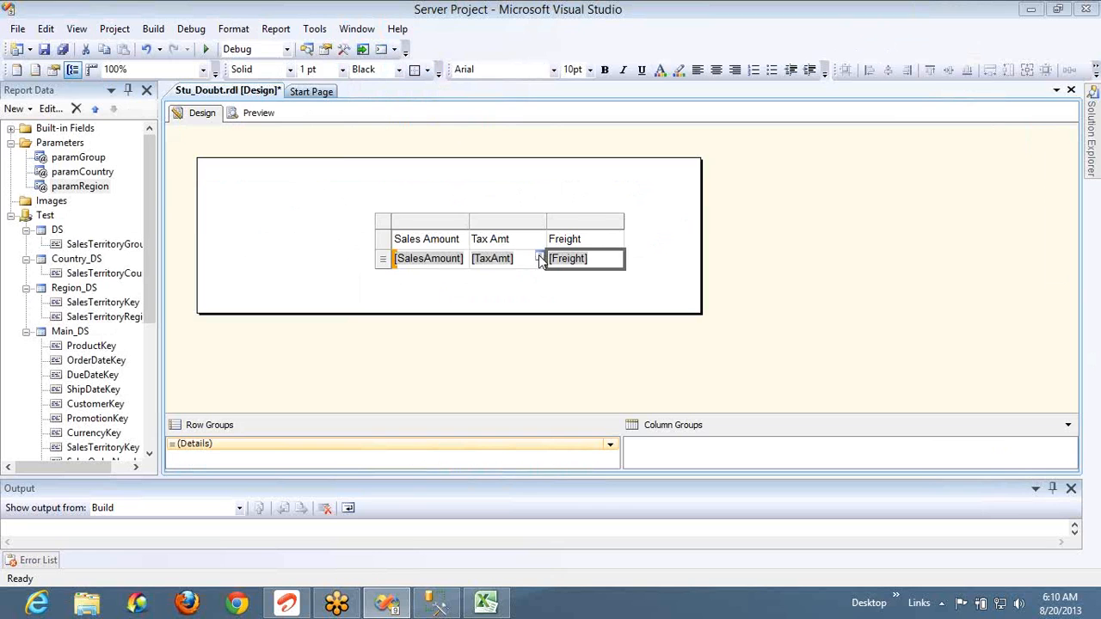
right_click(603, 220)
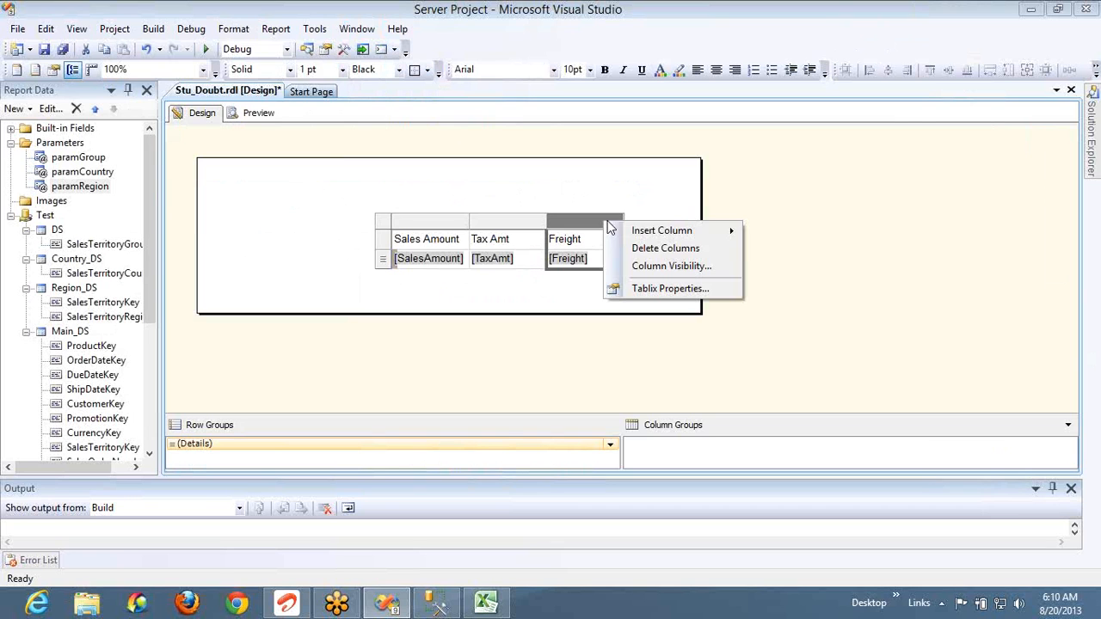
mouse_move(680, 231)
left_click(770, 232)
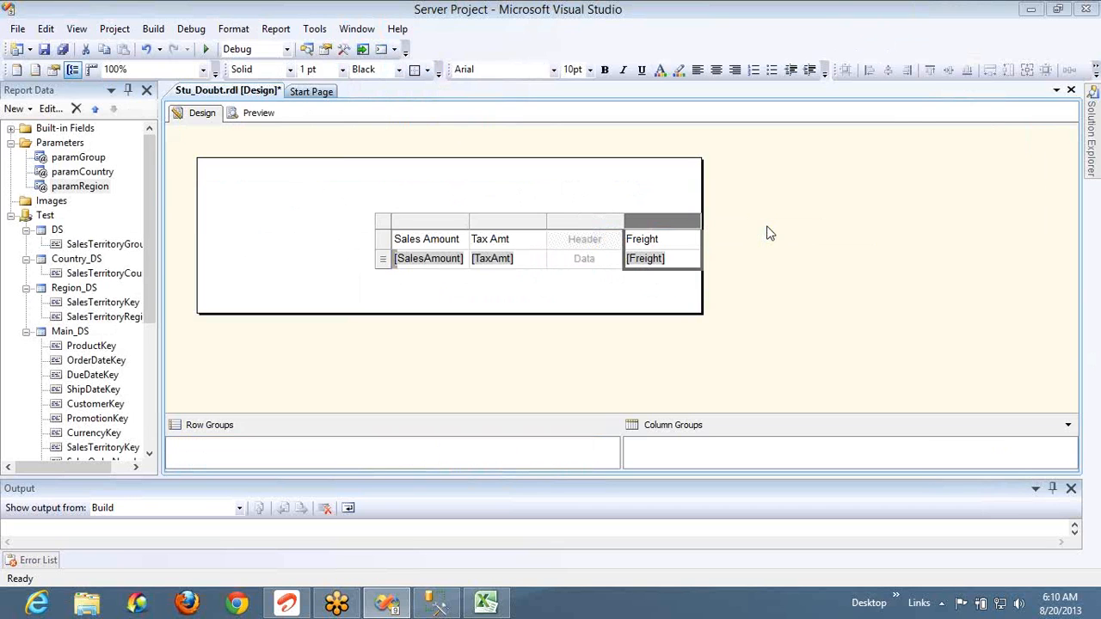
left_click(616, 259)
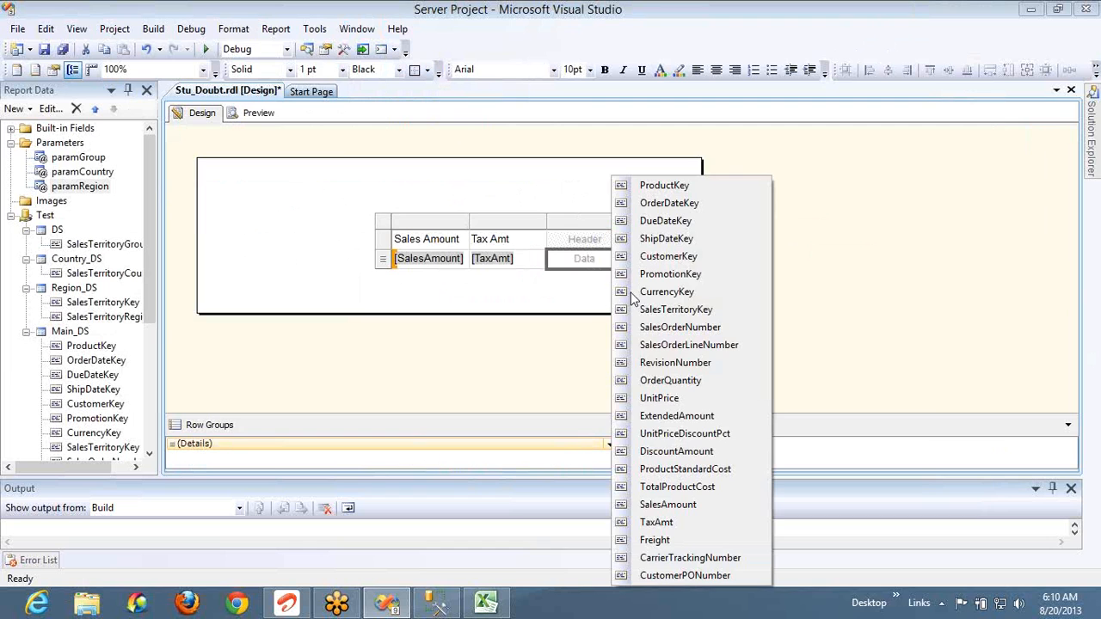
left_click(637, 292)
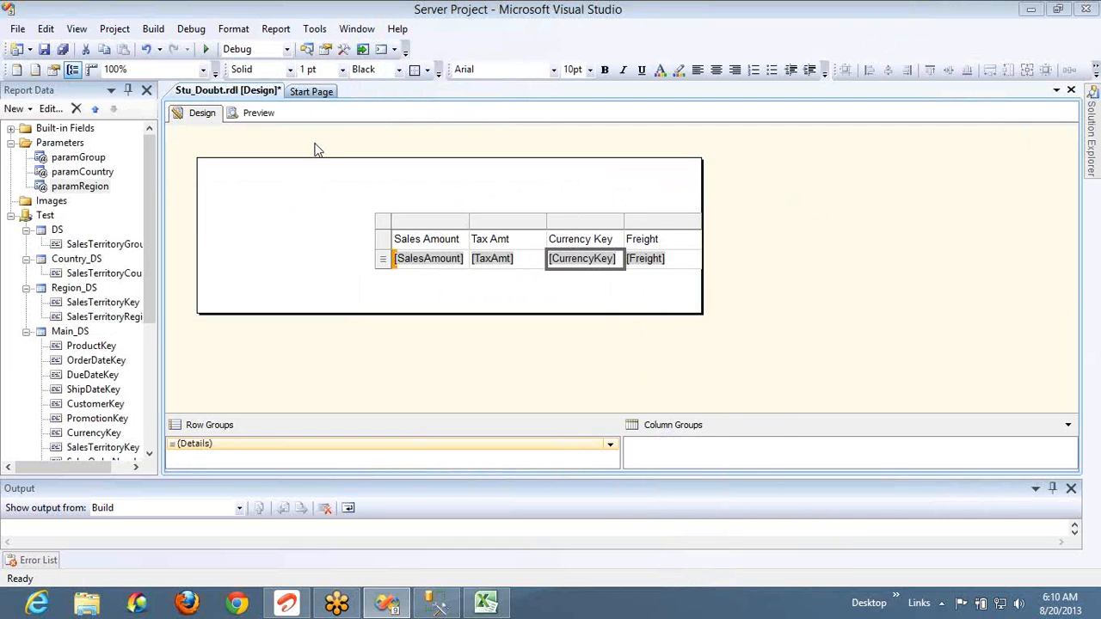
left_click(260, 115)
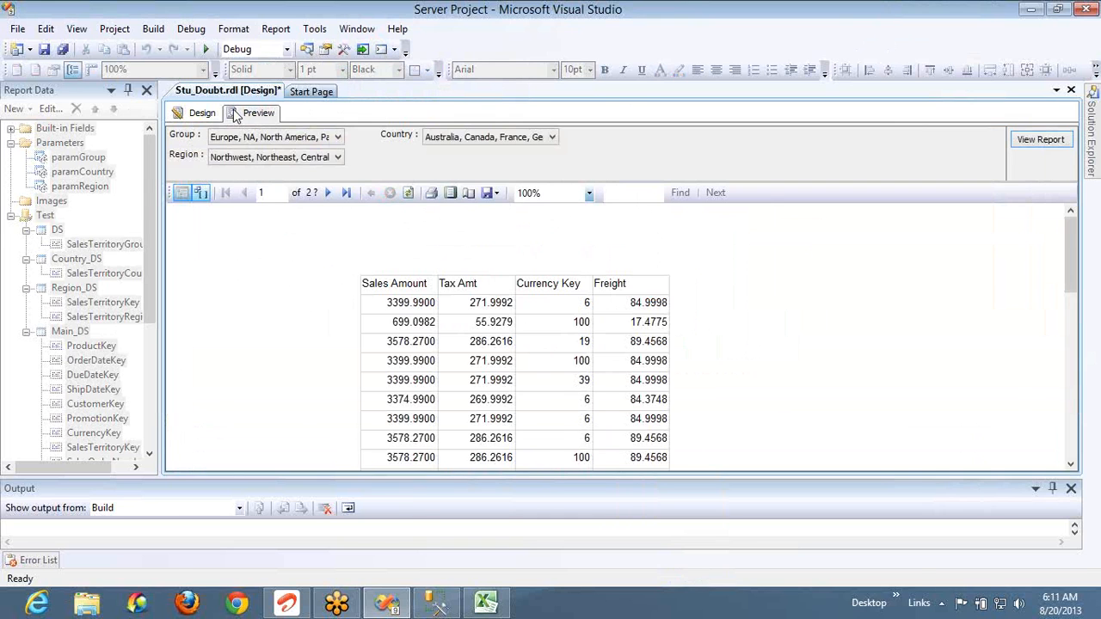
Switch to SQL Server Management Studio, add the query select 'A' below the existing queries and run only that query
key("alt+Tab")
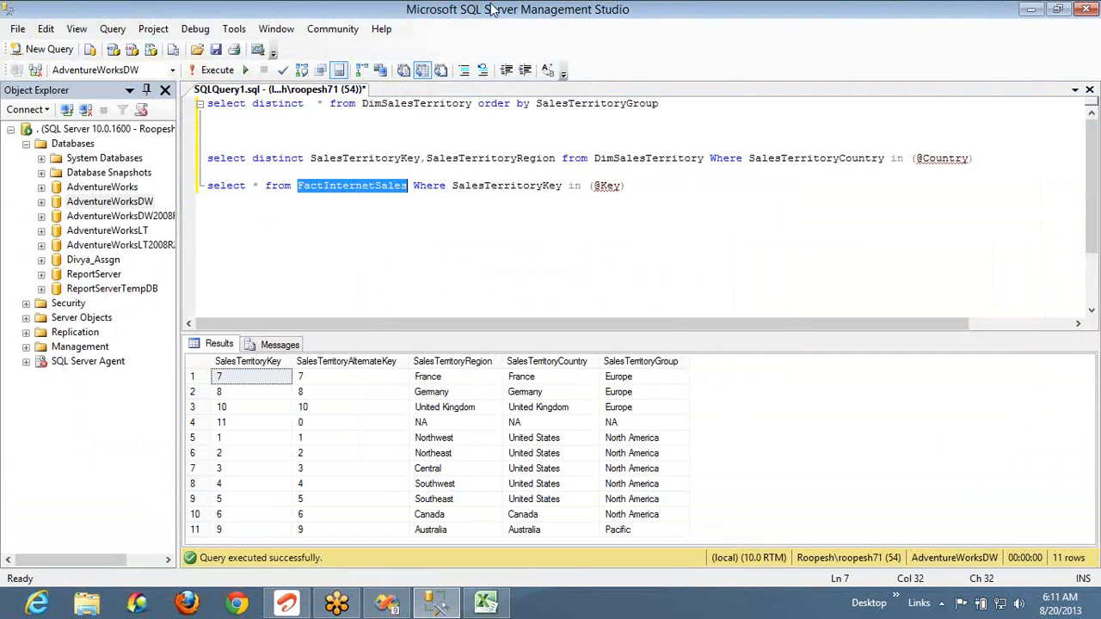
left_click(408, 185)
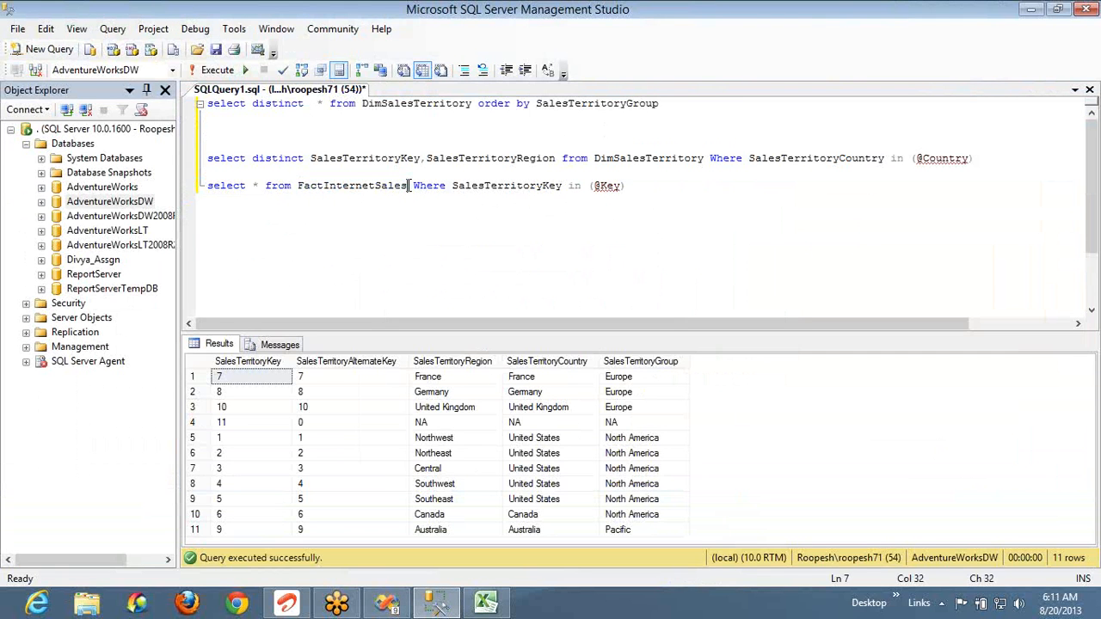
key("shift+Home")
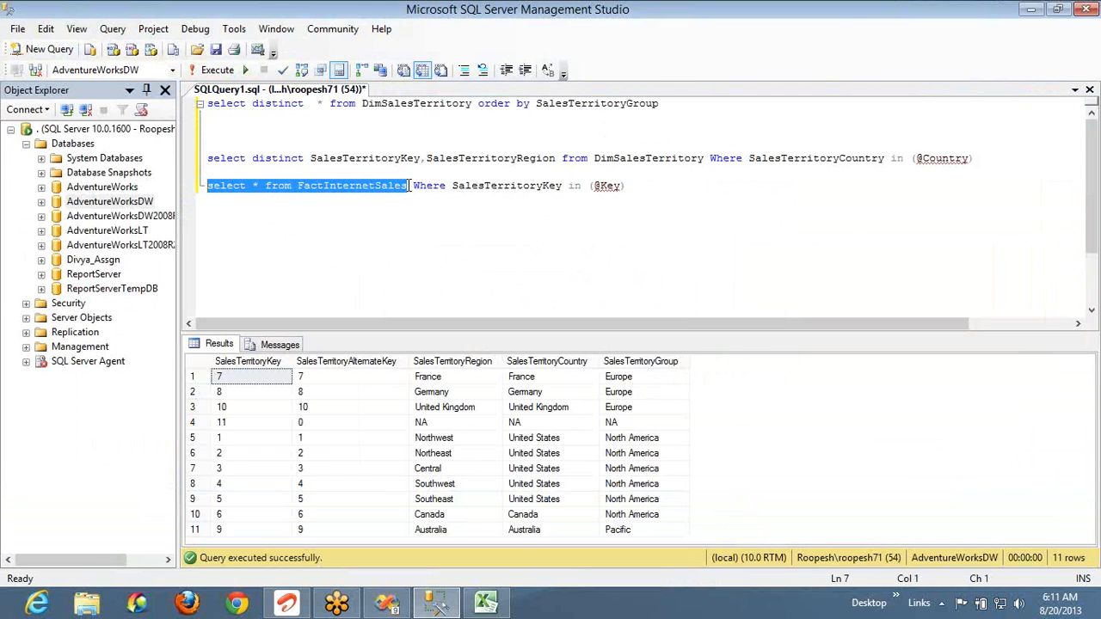
double_click(217, 186)
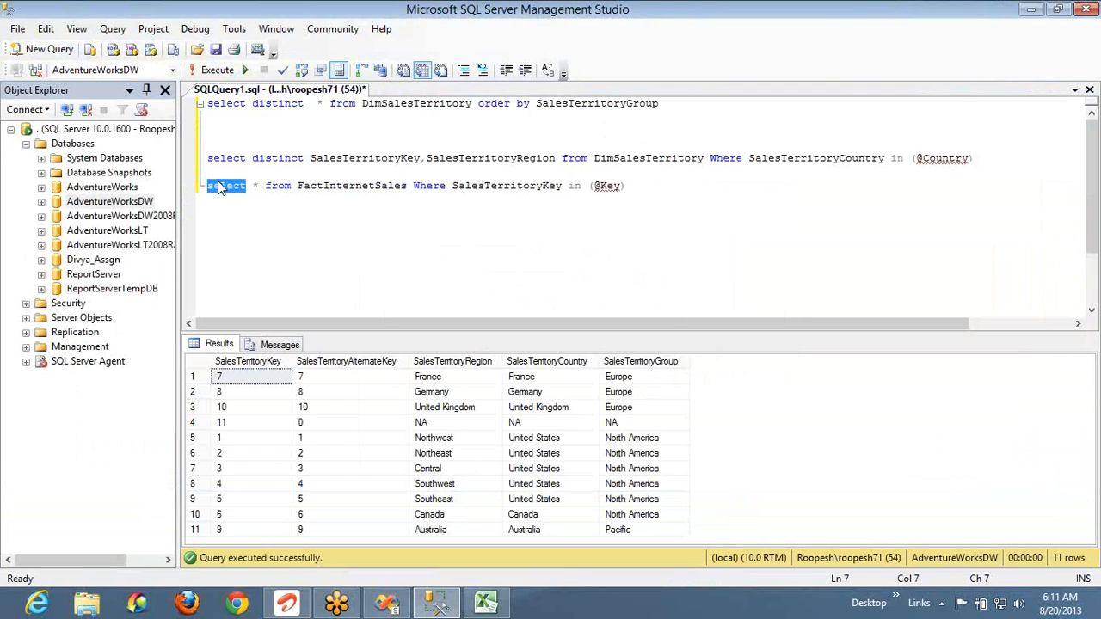
key("End")
key("Return")
key("Return")
key("Return")
type("select ")
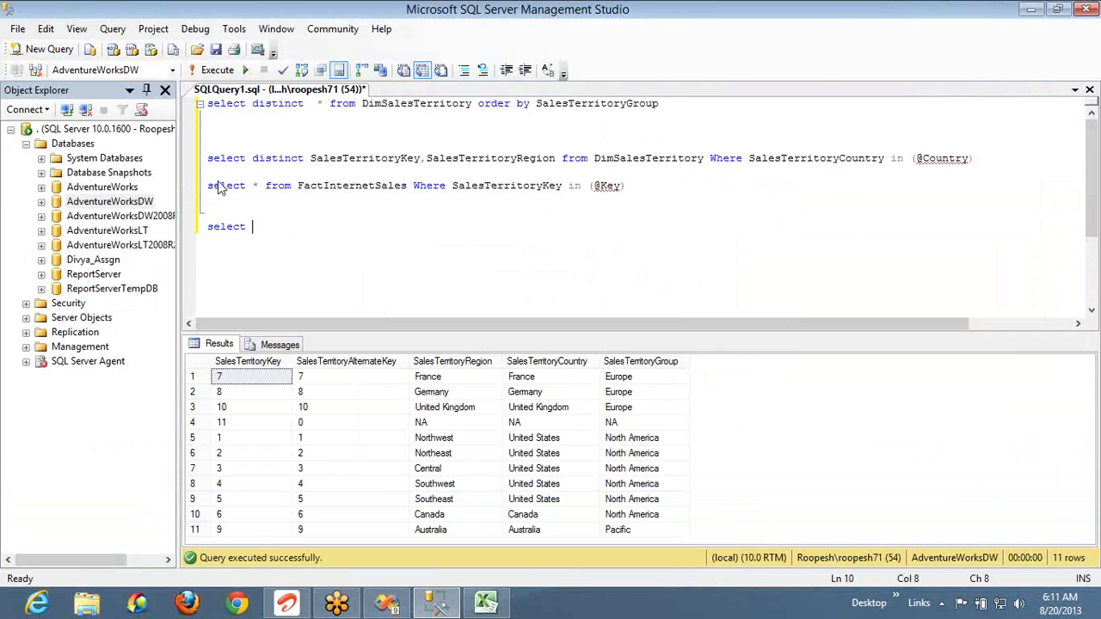
type("'A'")
key("shift+Home")
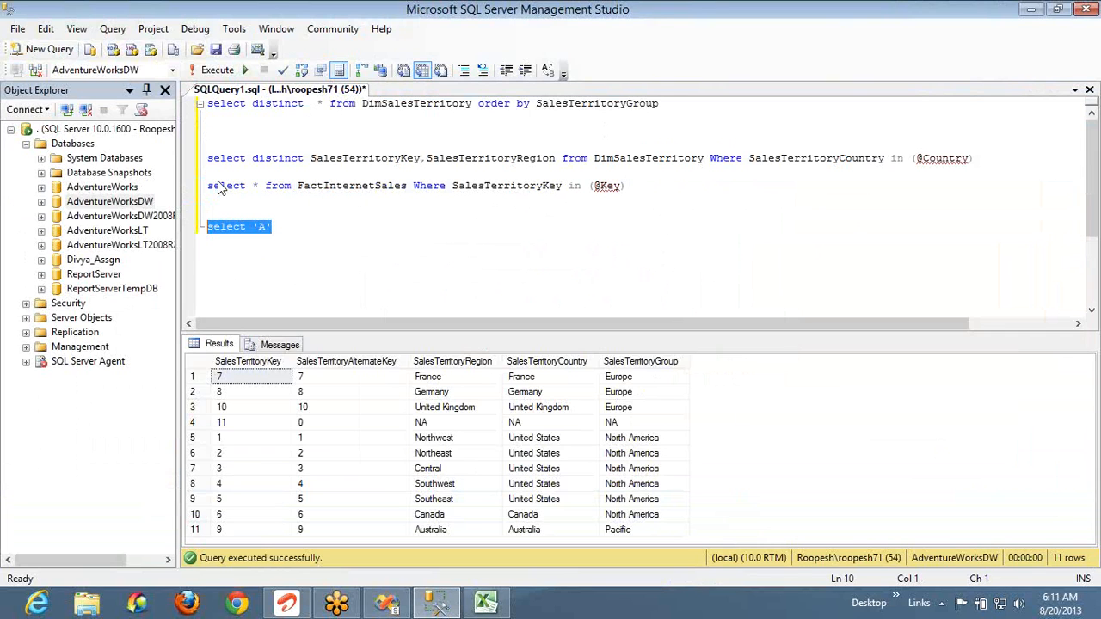
key("F5")
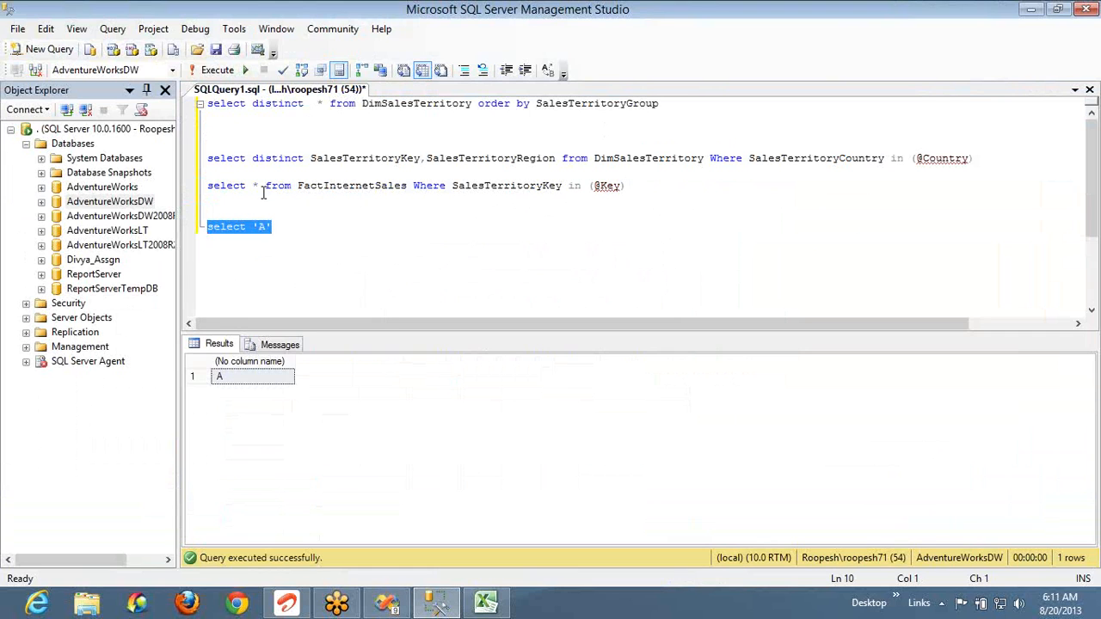
Run only the select * from FactInternetSales part of the last sales query, leaving out its Where clause
left_click_drag(255, 185, 409, 184)
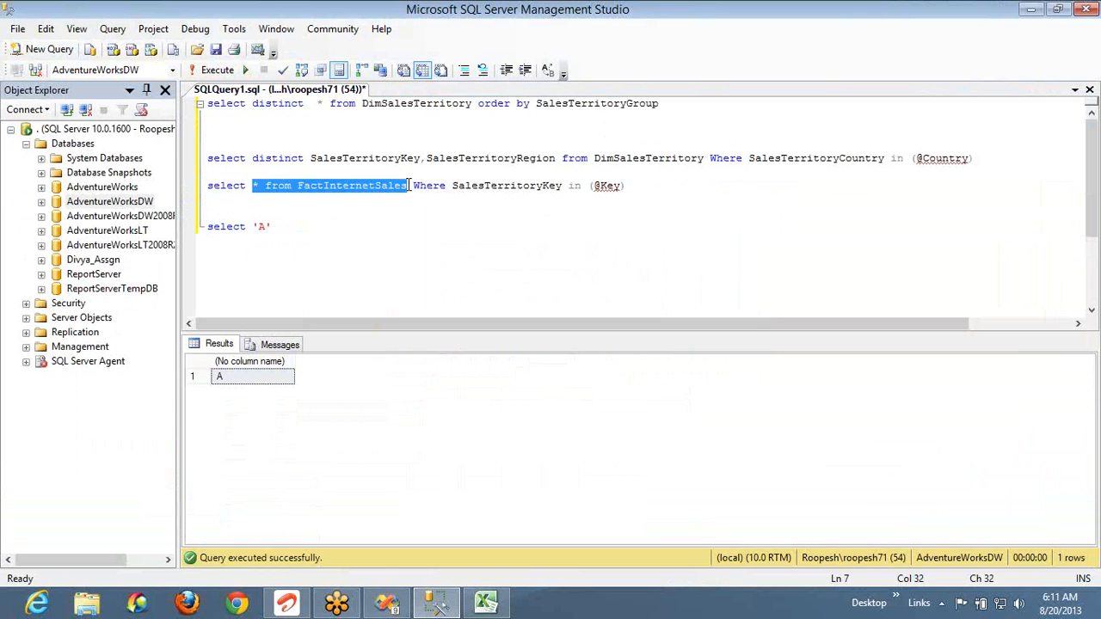
left_click(409, 187)
key("shift+Home")
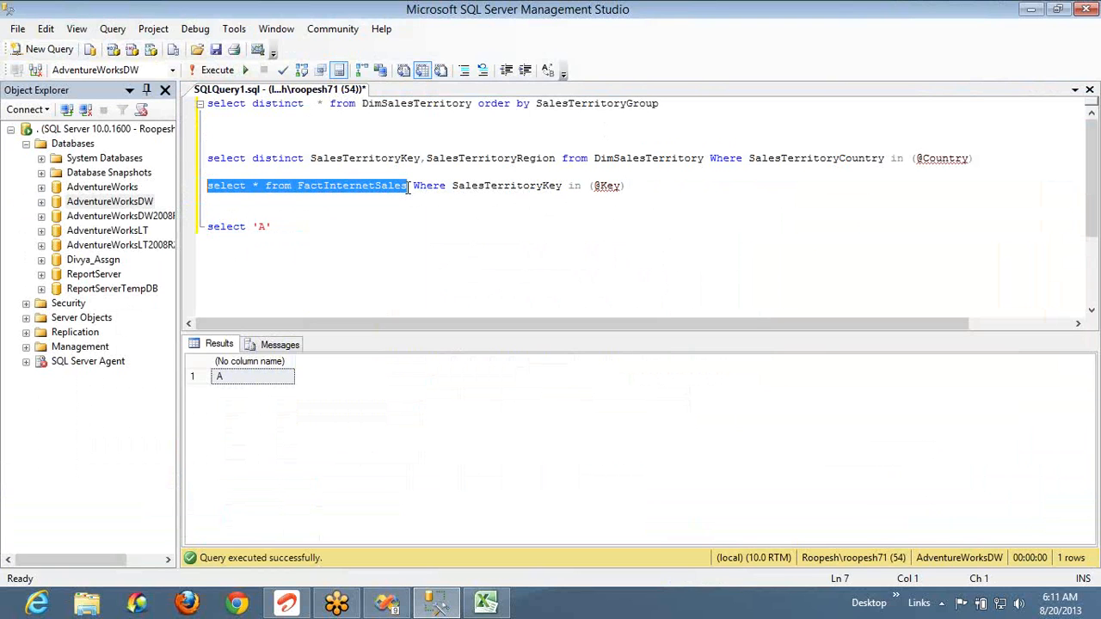
key("F5")
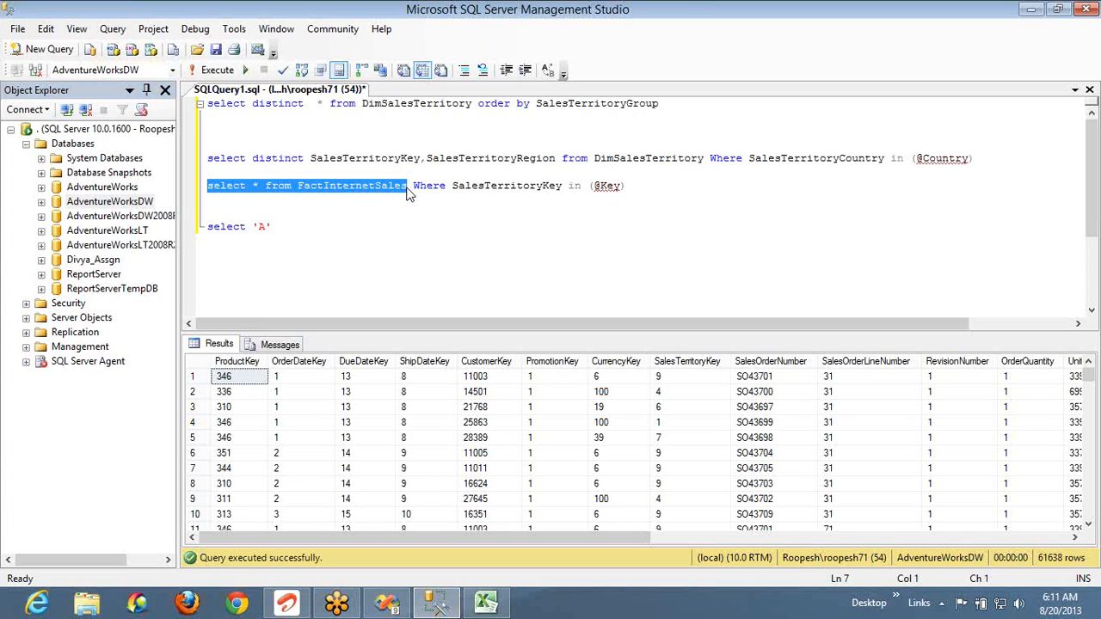
Remove the Where clause from the FactInternetSales query and combine it with a second select * from FactInternetSales using union all
left_click(409, 189)
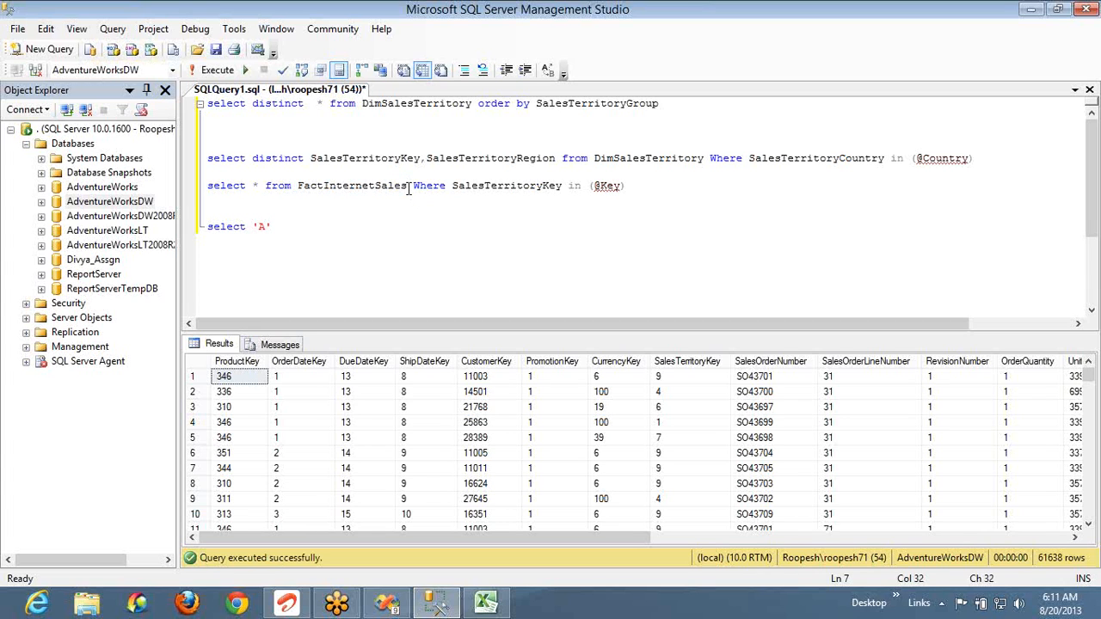
key("shift+End")
key("Delete")
key("shift+Home")
key("ctrl+c")
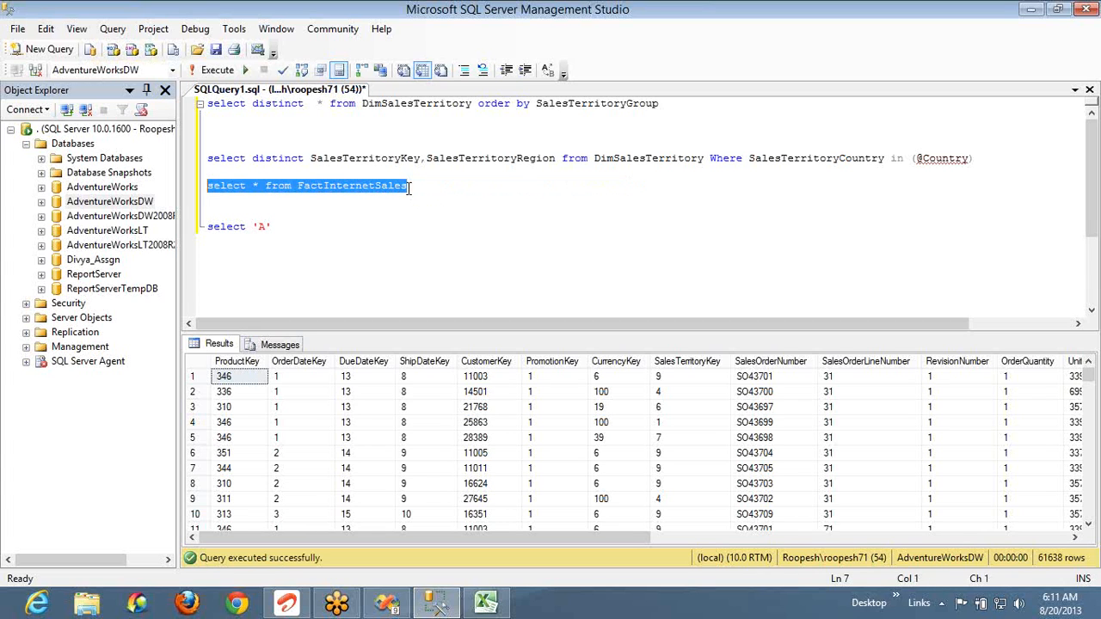
key("End")
key("Return")
type("u")
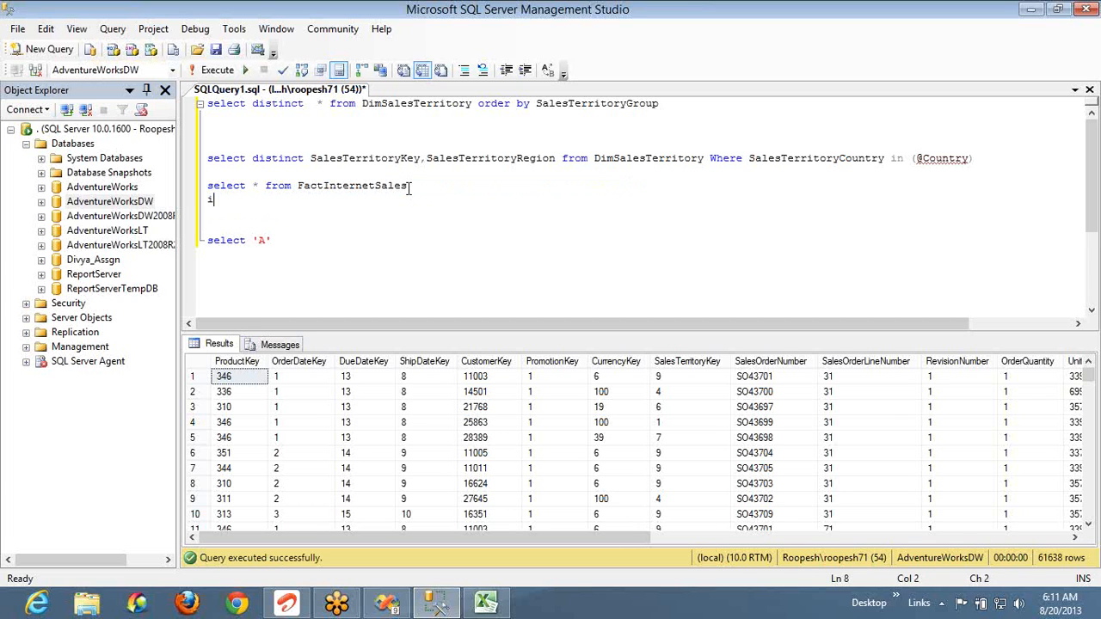
type("nion all")
key("Return")
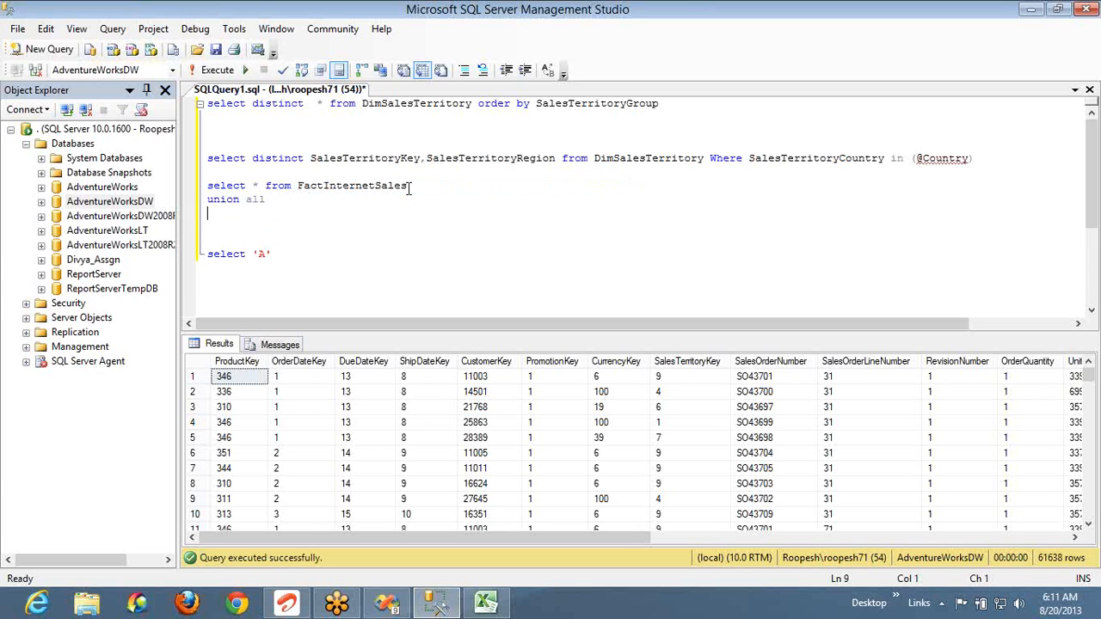
key("ctrl+v")
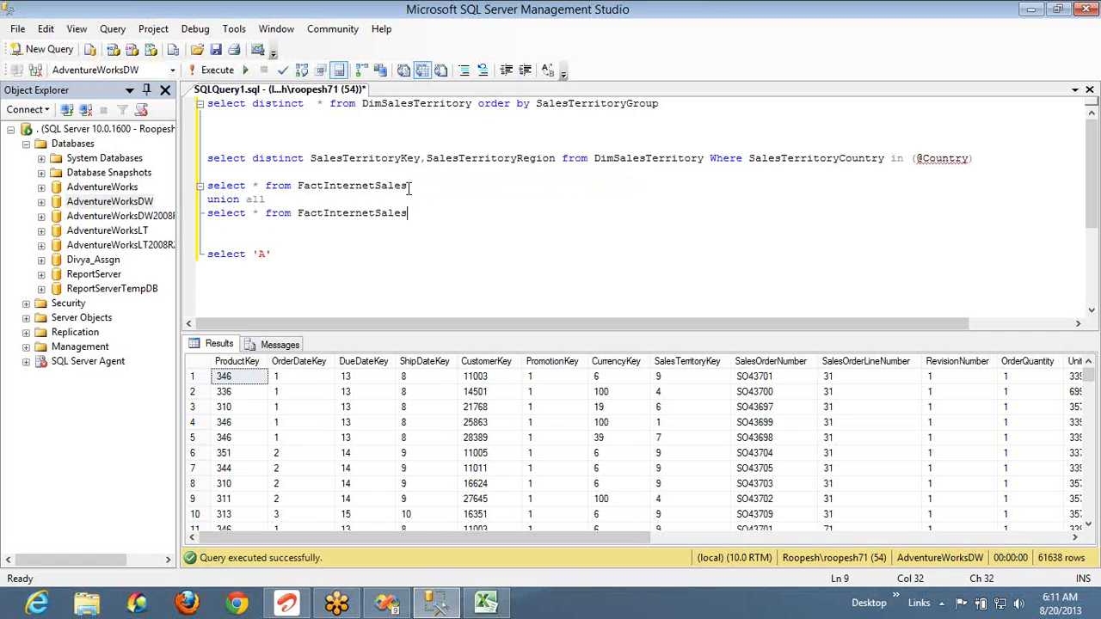
Extend the union query by repeatedly appending copies of the union all and select * from FactInternetSales lines
key("shift+Home")
key("shift+Up")
key("ctrl+c")
key("Right")
key("Return")
key("ctrl+v")
key("Return")
key("ctrl+v")
key("Return")
key("ctrl+v")
key("Return")
key("ctrl+v")
key("Return")
key("ctrl+v")
key("Return")
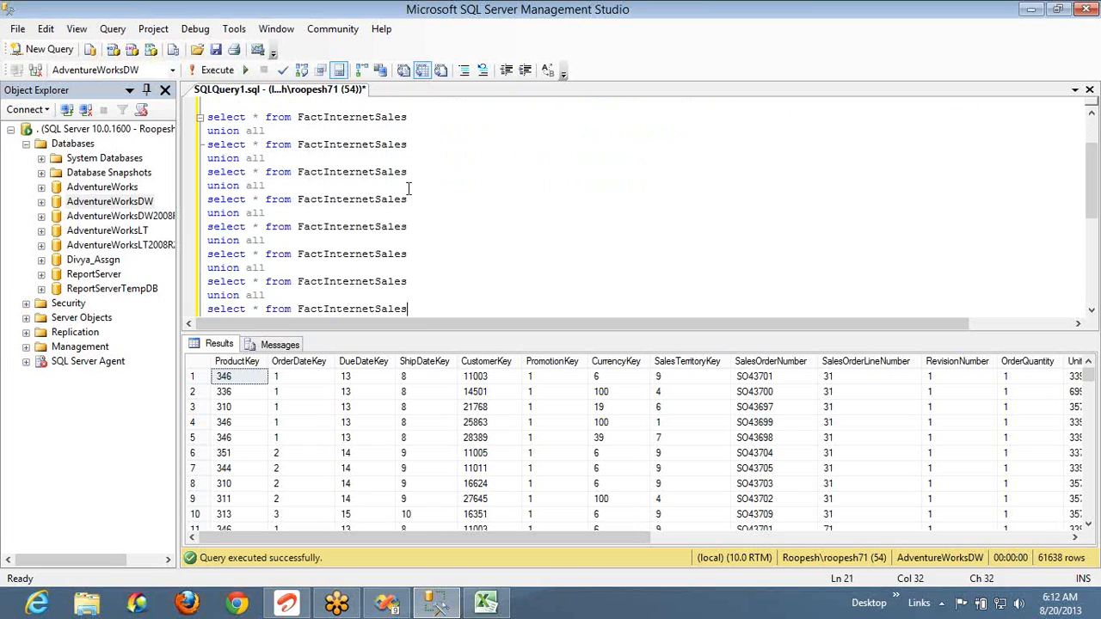
key("ctrl+v")
key("Return")
key("ctrl+v")
key("Return")
key("ctrl+v")
key("ctrl+Return")
key("ctrl+v")
key("Return")
key("ctrl+v")
key("Return")
key("ctrl+v")
key("Return")
key("ctrl+v")
Copy the last block of union all and select lines, and delete the duplicate union all line above that block
key("shift+Home")
key("shift+Up")
key("shift+Up")
key("shift+Up")
key("shift+Up")
key("shift+Up")
key("shift+Up")
key("shift+Up")
key("shift+Up")
key("shift+Up")
key("shift+Up")
key("shift+Up")
key("shift+Up")
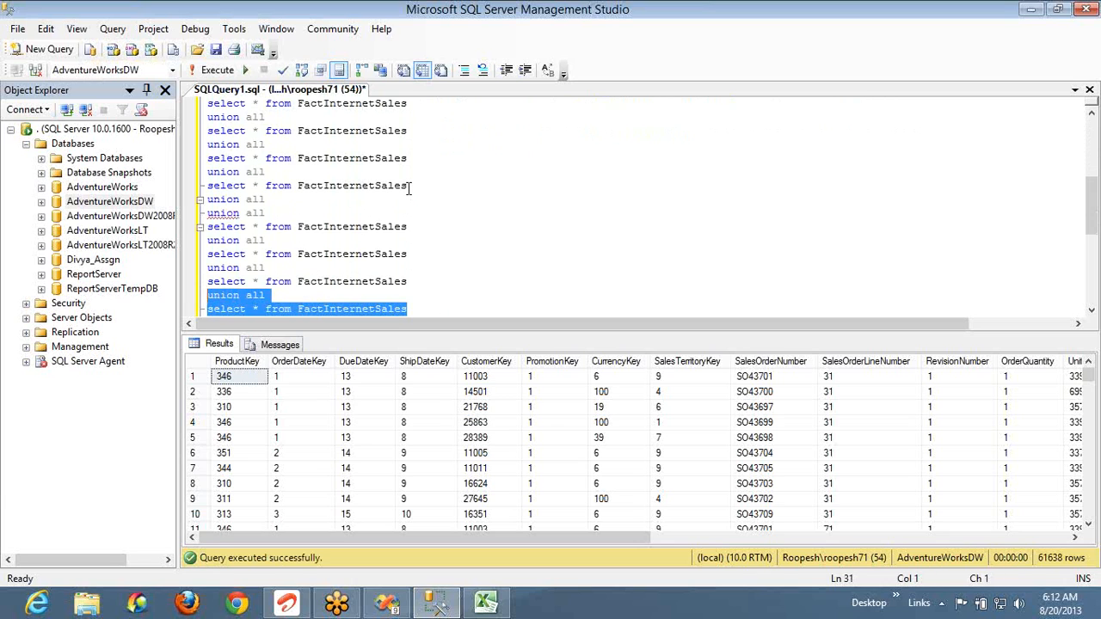
key("shift+Down")
key("shift+Down")
key("shift+Down")
key("shift+Down")
key("shift+Down")
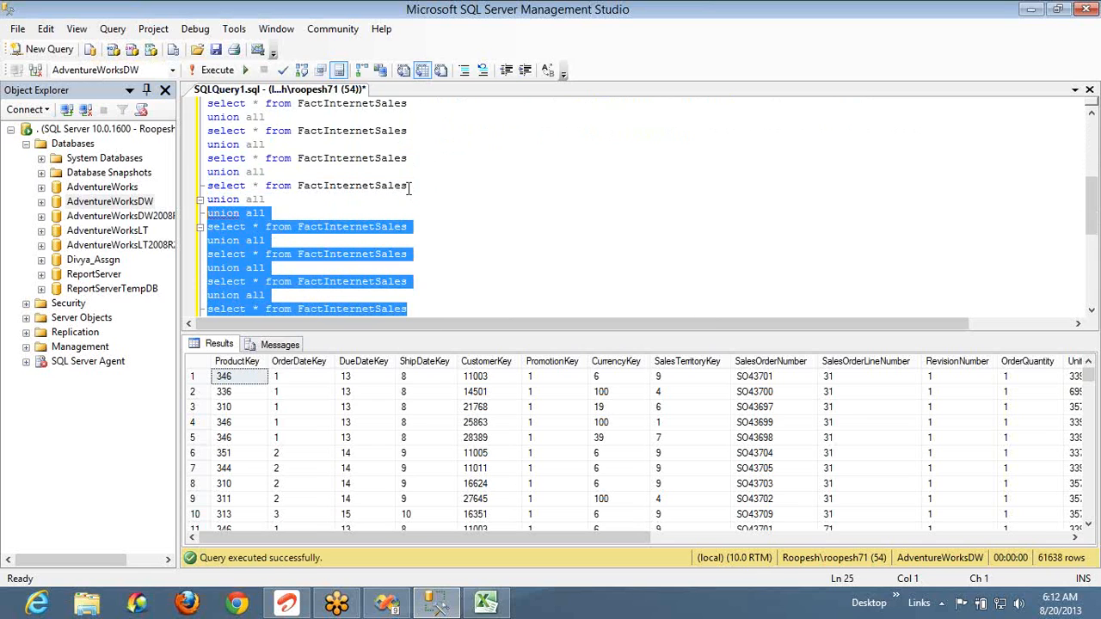
key("Up")
key("shift+End")
key("Delete")
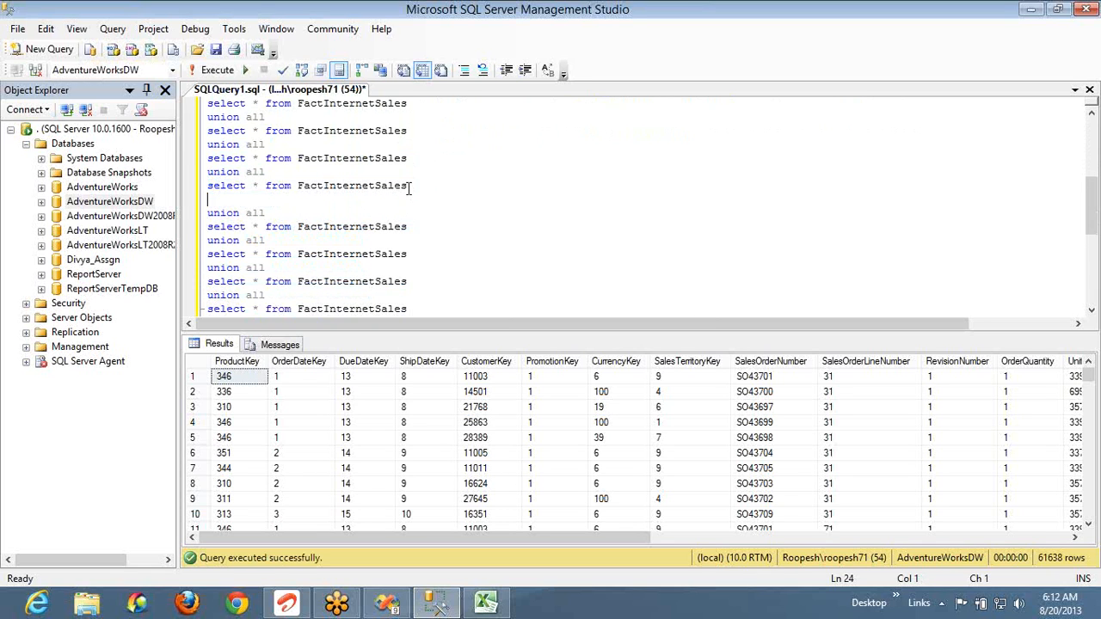
key("Delete")
Paste the copied block of union queries at the end of the FactInternetSales query, above select 'A'
key("Down")
key("Down")
key("Down")
key("Down")
key("Down")
key("Down")
key("Down")
key("Down")
key("Down")
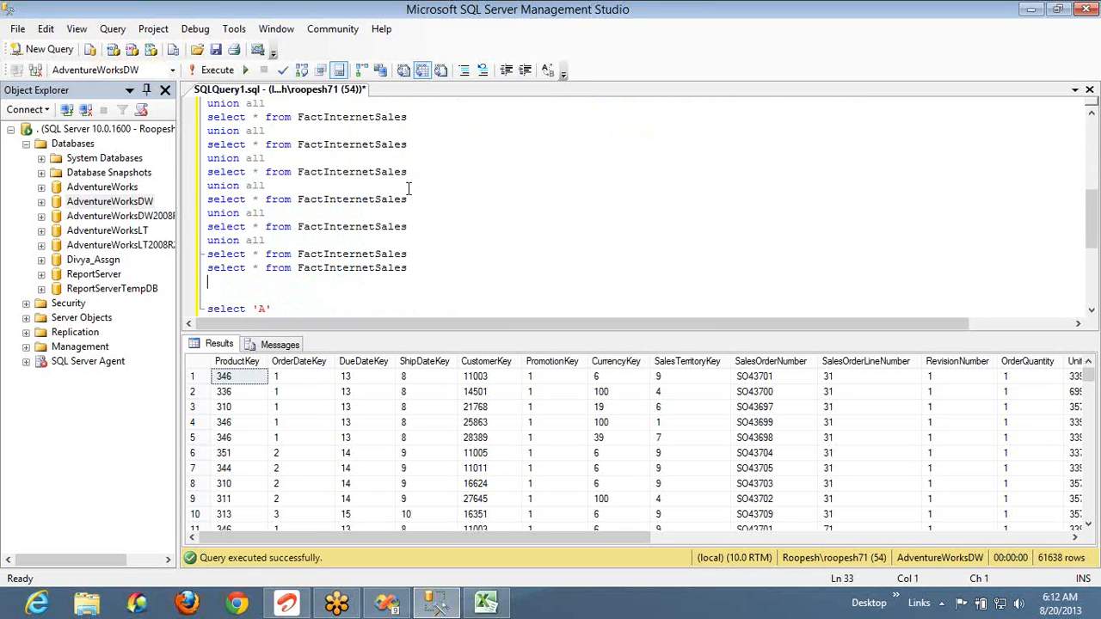
key("ctrl+v")
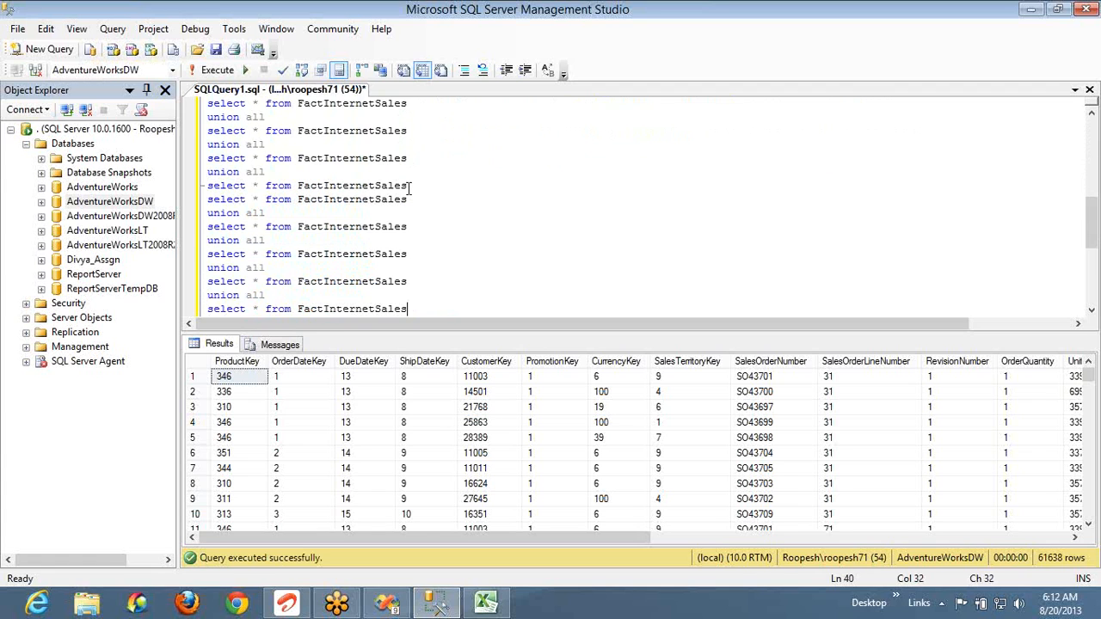
Select all the FactInternetSales select and union all lines, excluding the DimSalesTerritory queries above them, and run the selection
key("shift+Home")
key("shift+Up")
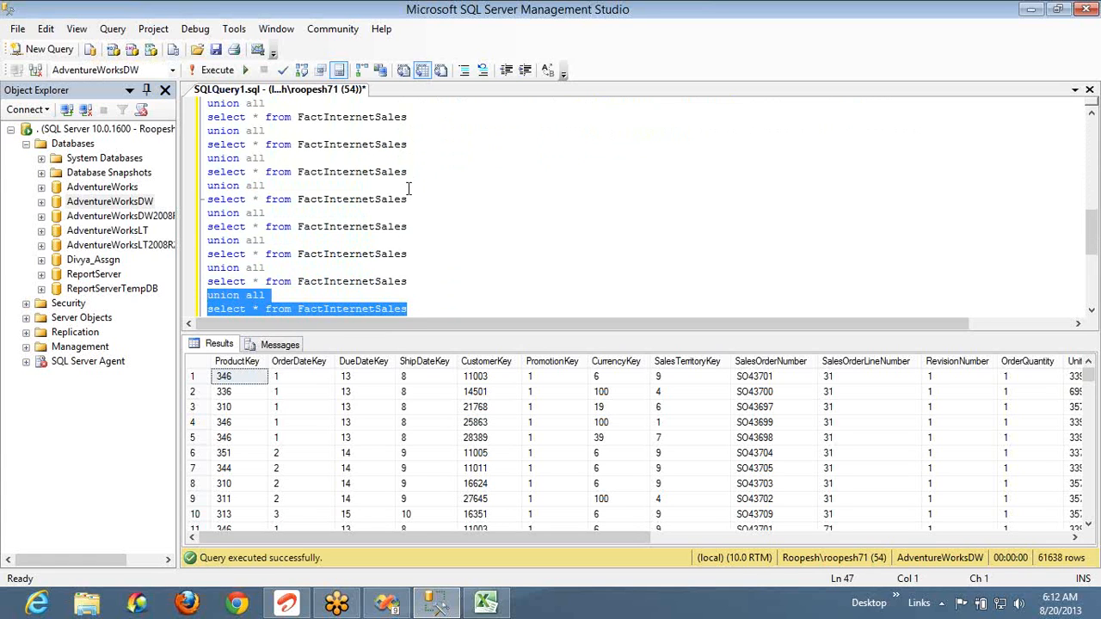
key("shift+Up")
key("shift+Up")
key("shift+Up")
key("shift+Up")
key("shift+Up")
key("shift+Up")
key("shift+Up")
key("shift+Up")
key("shift+Up")
key("shift+Up")
key("shift+Up")
key("shift+Up")
key("shift+Up")
key("shift+Up")
key("shift+Up")
key("shift+Up")
key("shift+Up")
key("shift+Up")
key("shift+Up")
key("shift+Up")
key("shift+Up")
key("shift+Up")
key("shift+Up")
key("shift+Up")
key("shift+Up")
key("shift+Up")
key("shift+Up")
key("shift+Up")
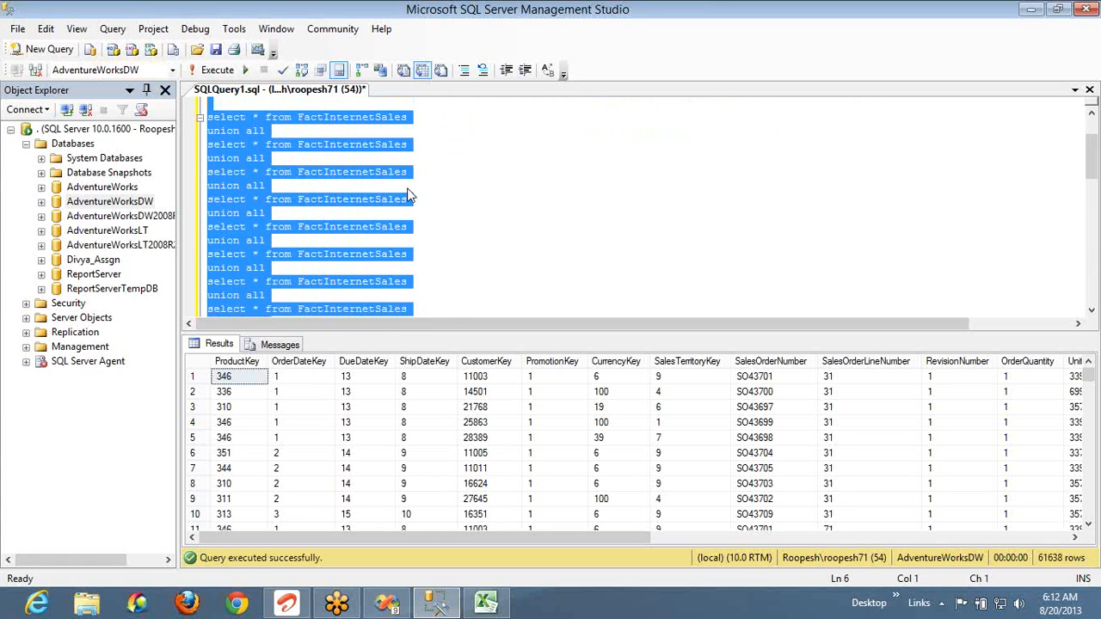
key("shift+Up")
key("shift+Up")
key("shift+Up")
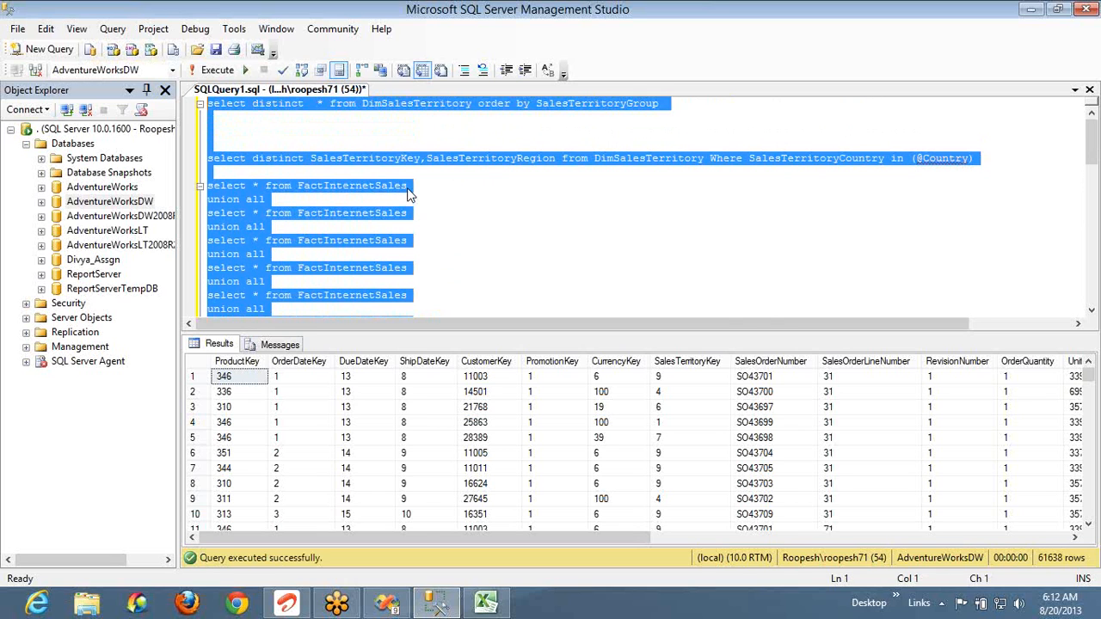
key("shift+Down")
key("shift+Down")
key("shift+Down")
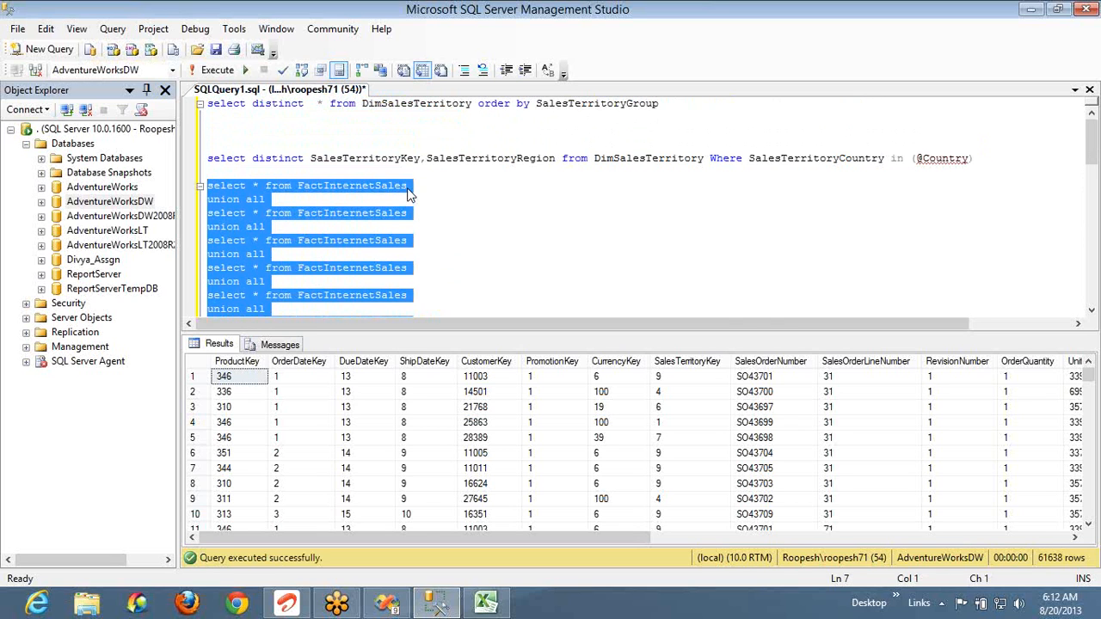
key("F5")
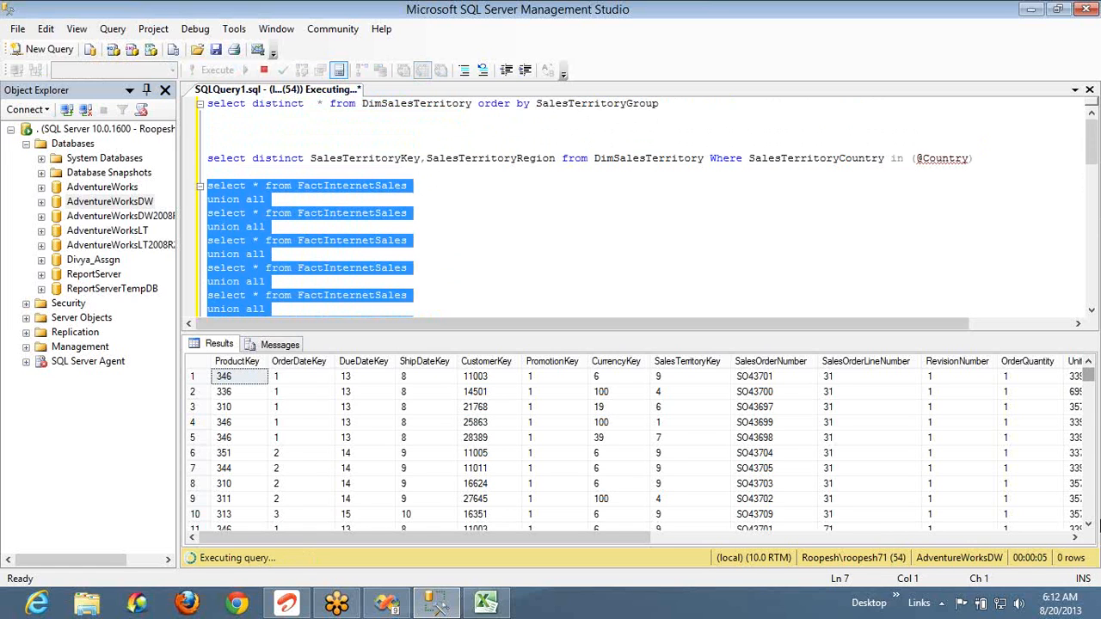
Examine the result grids of the FactInternetSales union query and its total row count
left_click_drag(1089, 378, 1094, 512)
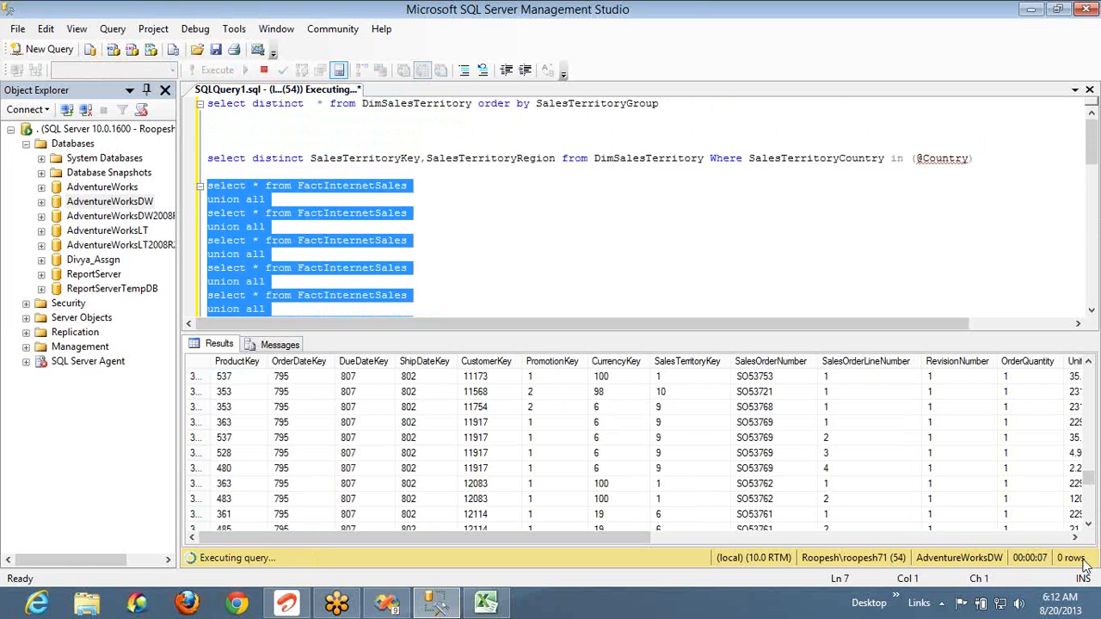
left_click(1090, 508)
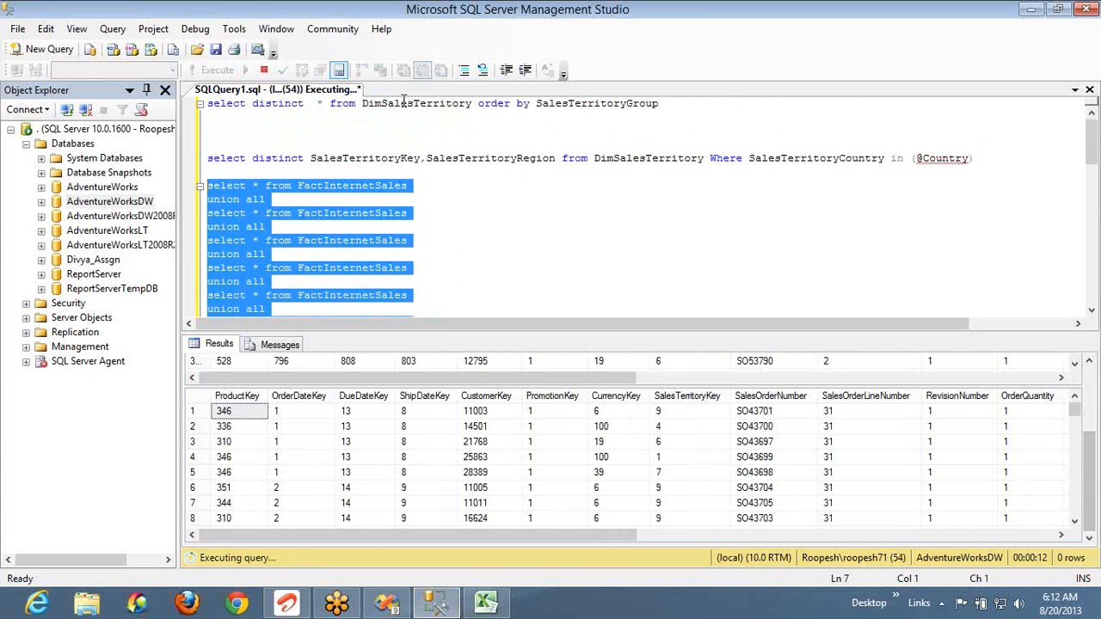
left_click(287, 160)
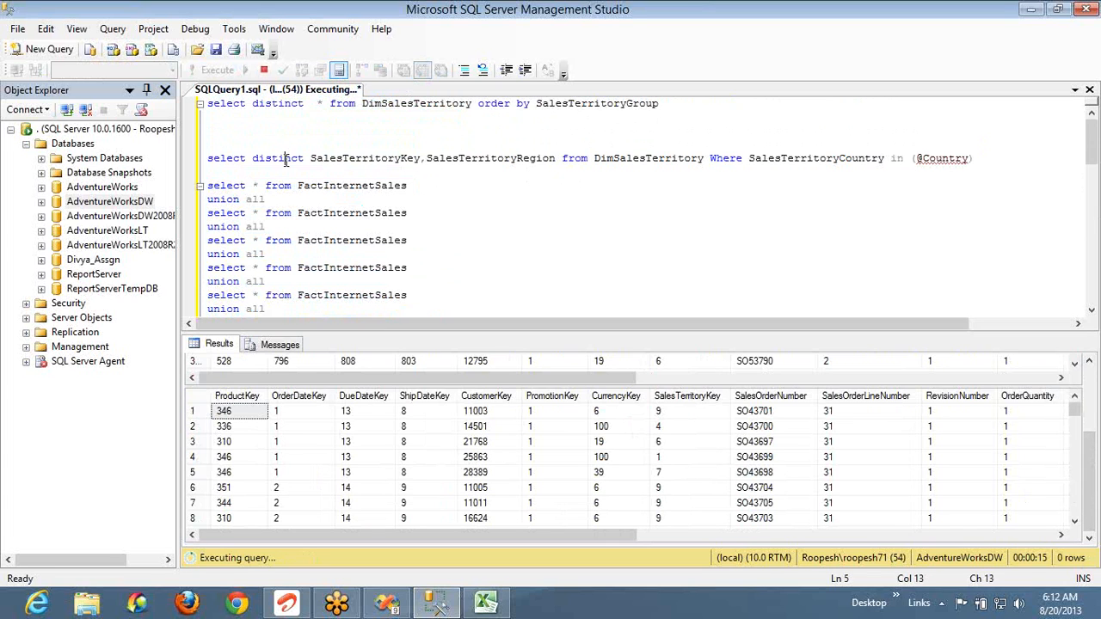
key("ctrl+Right")
key("ctrl+Right")
key("ctrl+Right")
key("ctrl+Right")
key("ctrl+Right")
key("ctrl+Right")
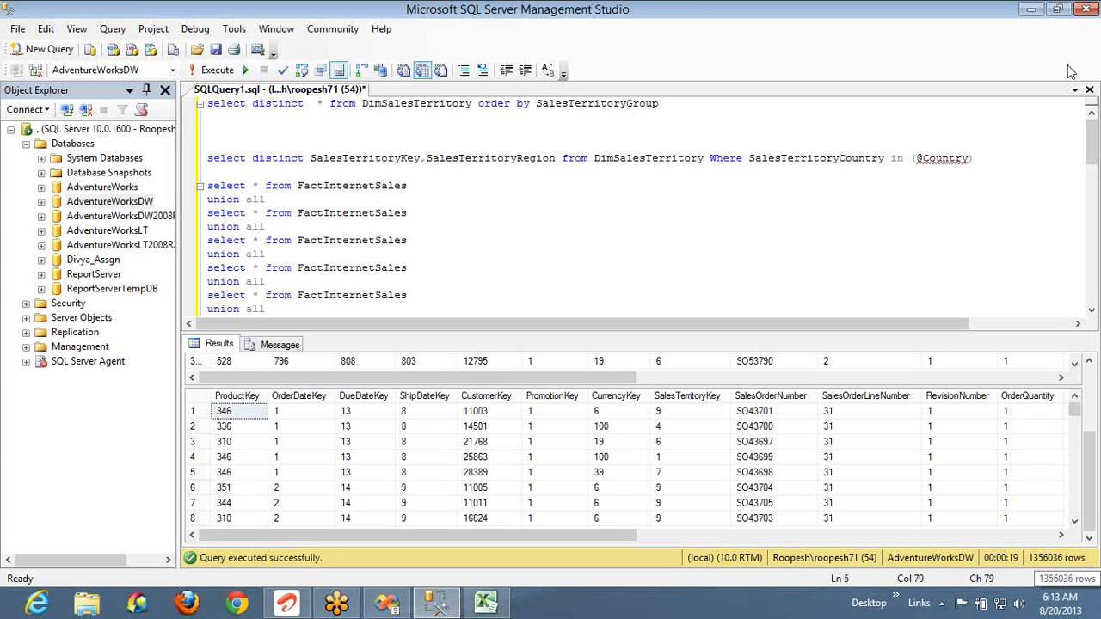
left_click(1090, 43)
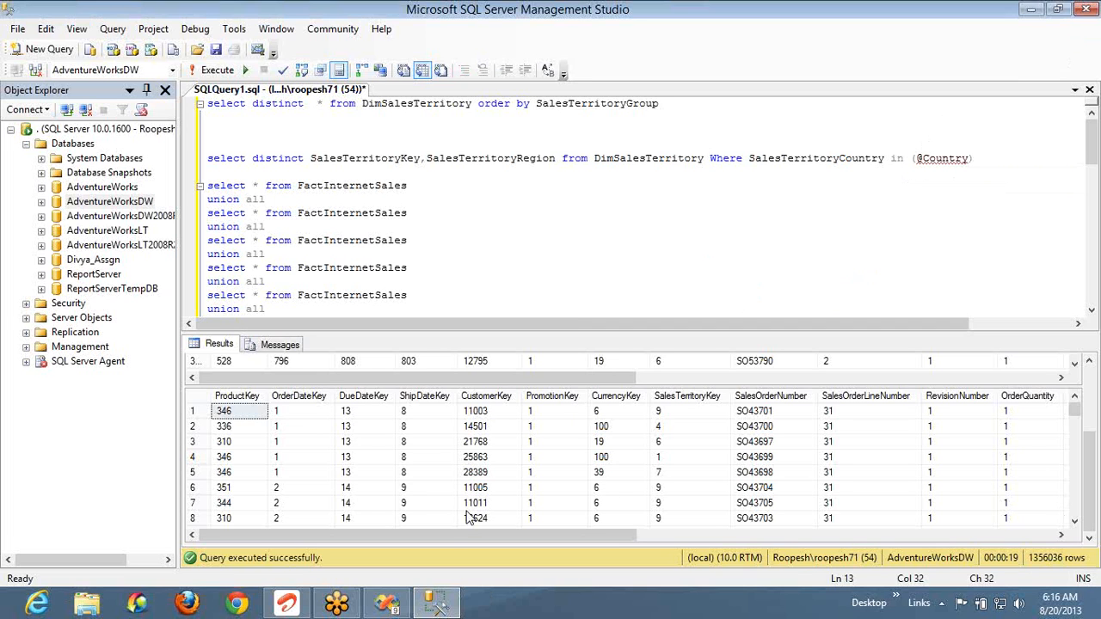
Switch to Visual Studio and, in the Stu_Doubt.rdl design, move the sales table to the top-left corner of the report body
left_click(387, 603)
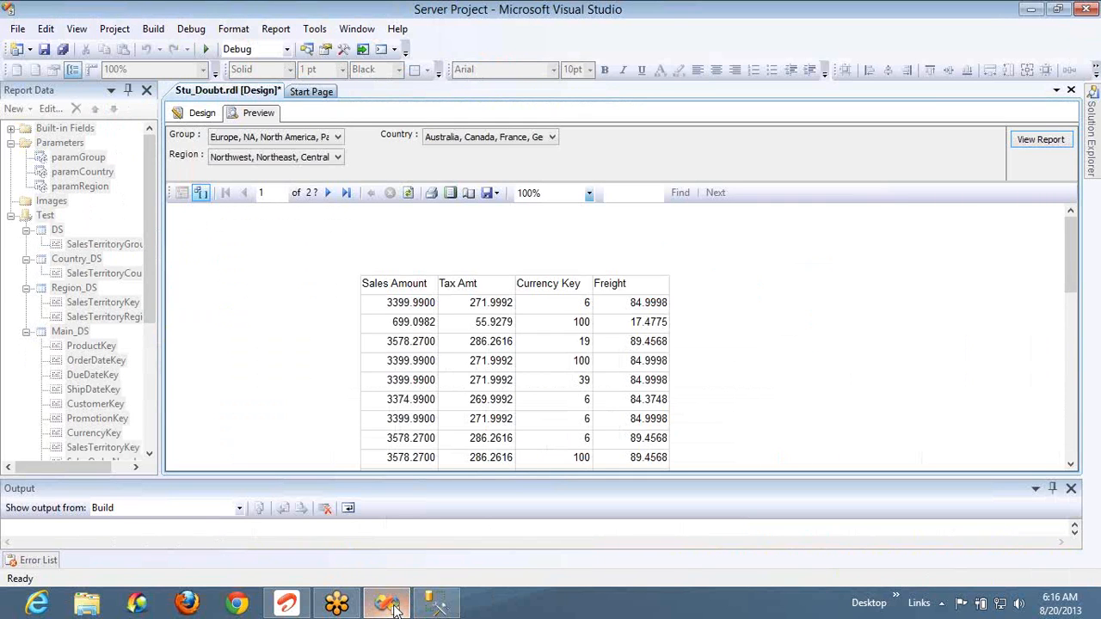
left_click(203, 114)
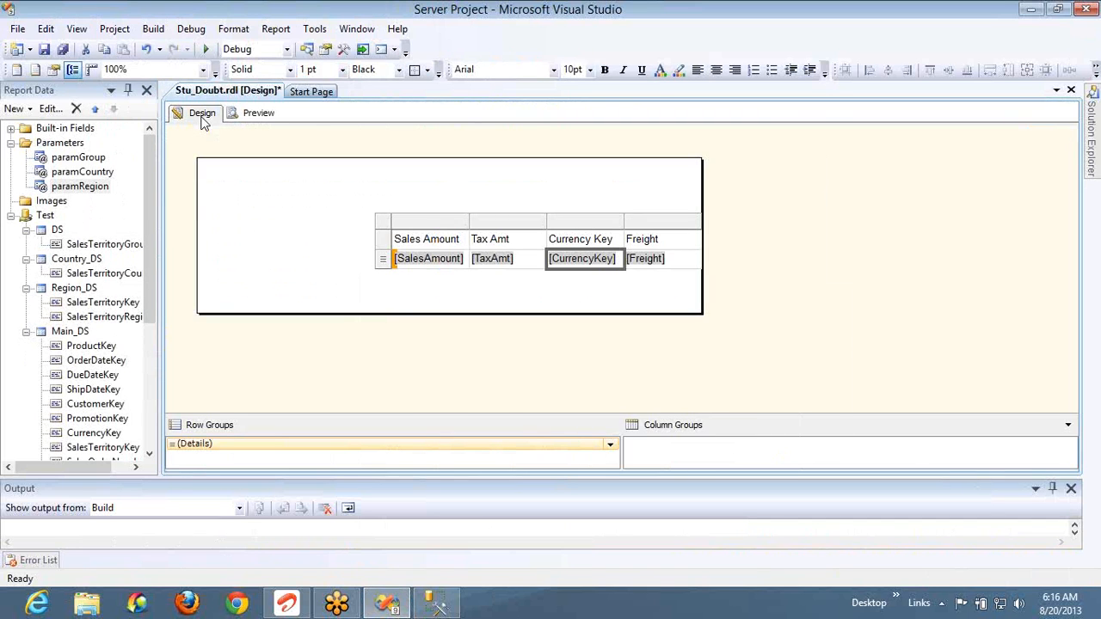
left_click(649, 244)
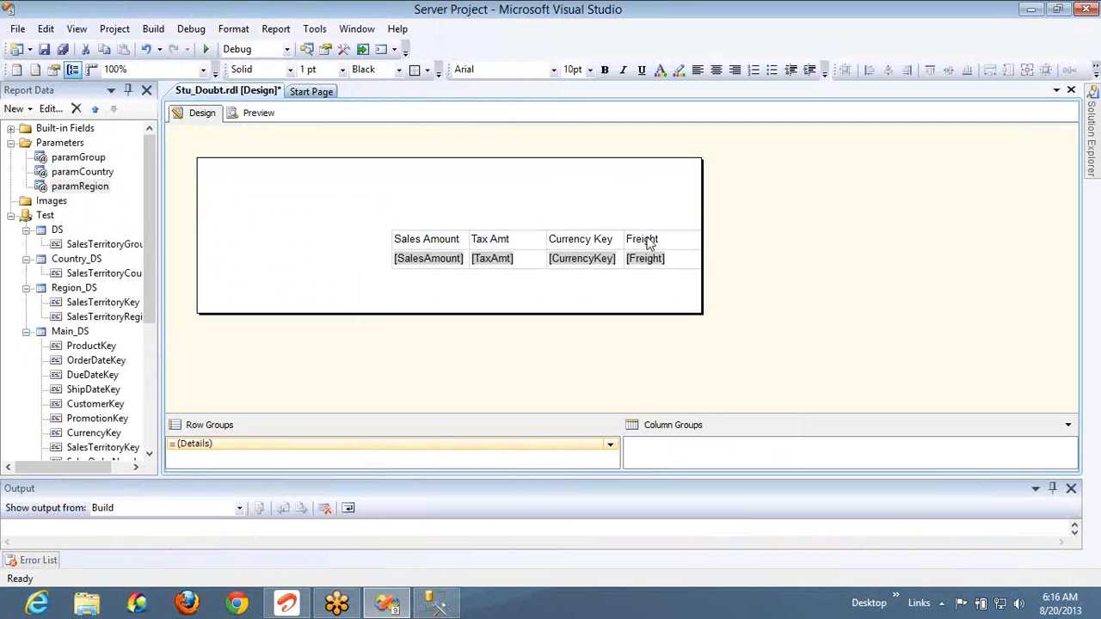
left_click(650, 243)
left_click(386, 226)
key("Up")
key("Up")
key("Up")
key("Up")
key("Up")
key("Up")
key("Left")
key("Left")
key("Left")
key("Left")
key("Left")
key("Left")
key("Left")
key("Left")
key("Left")
key("Left")
key("Left")
key("Left")
key("Left")
key("Left")
key("Left")
key("Left")
key("Left")
key("Left")
key("Left")
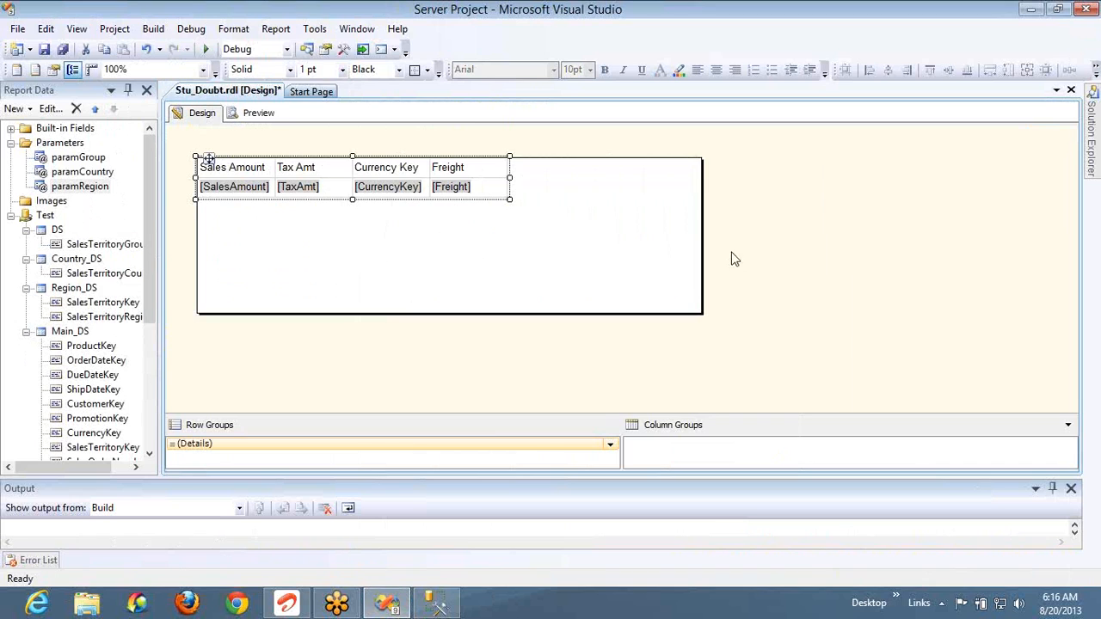
Shrink the report body's width and height to fit tightly around the table
left_click_drag(702, 239, 507, 226)
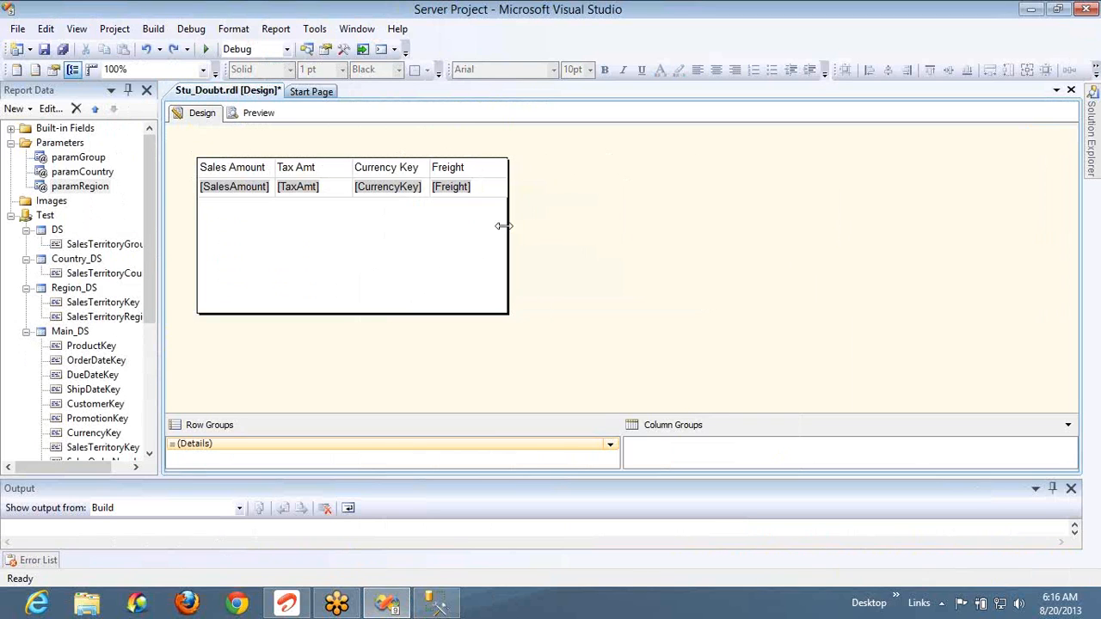
left_click_drag(358, 312, 370, 199)
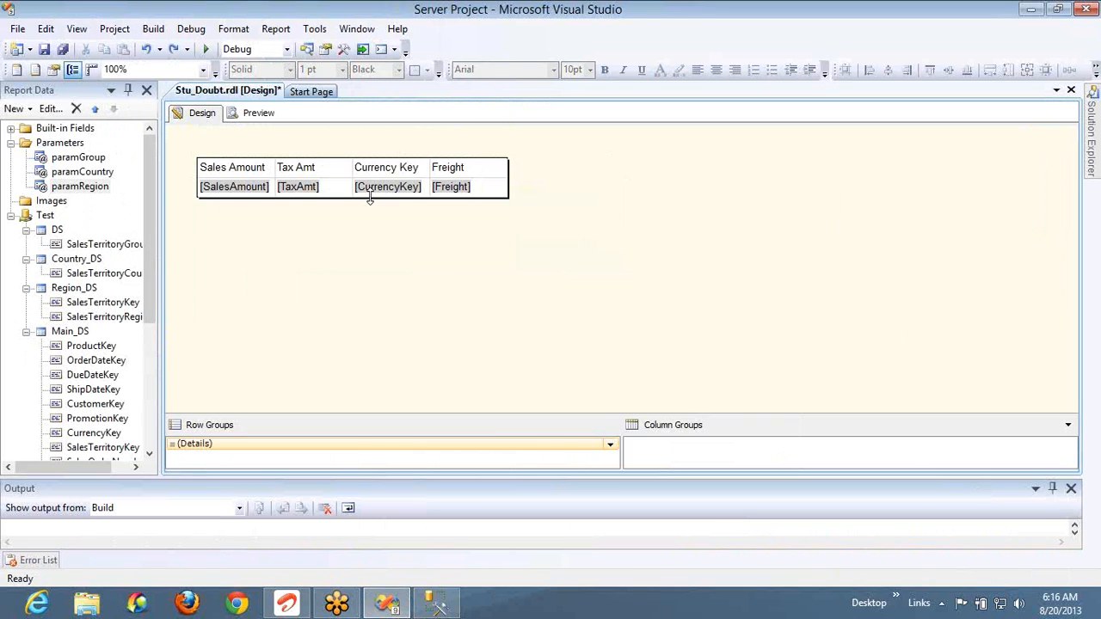
Insert a new column to the right of the Freight column in the table
left_click(473, 171)
right_click(481, 151)
mouse_move(518, 166)
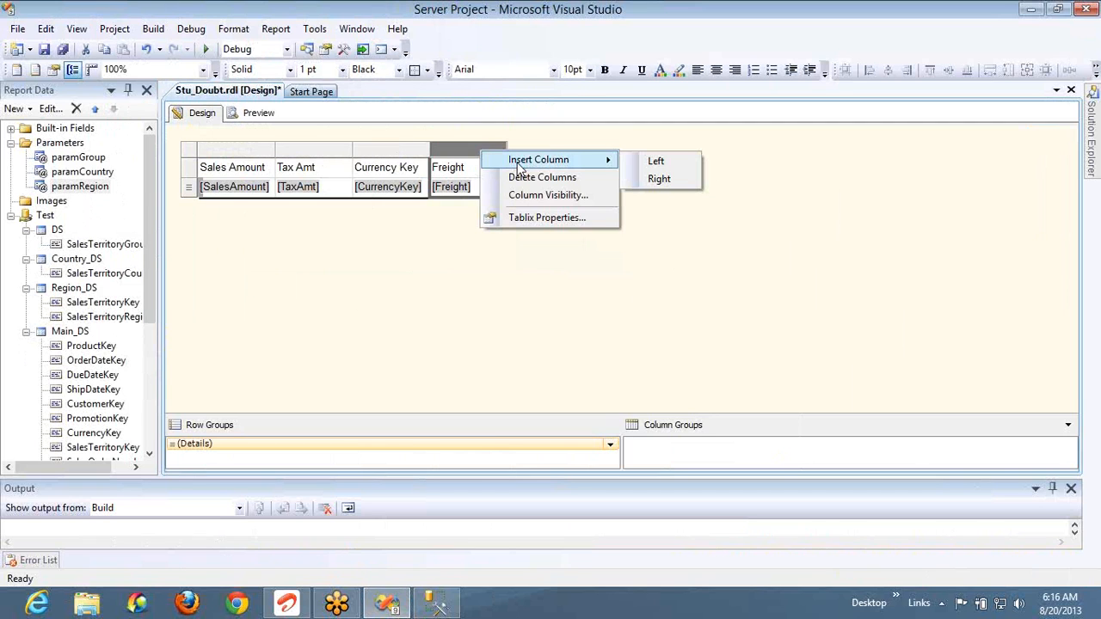
left_click(654, 178)
Open the expression editor for the new column's detail cell and examine the Text, Date & Time, Math and Inspection functions
left_click(579, 186)
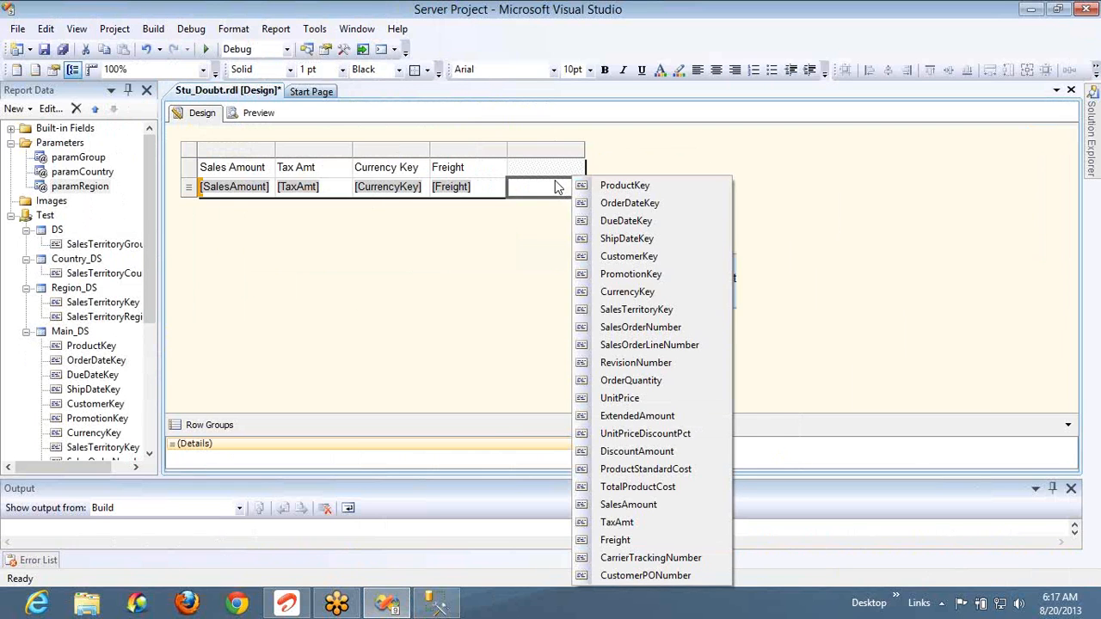
right_click(556, 187)
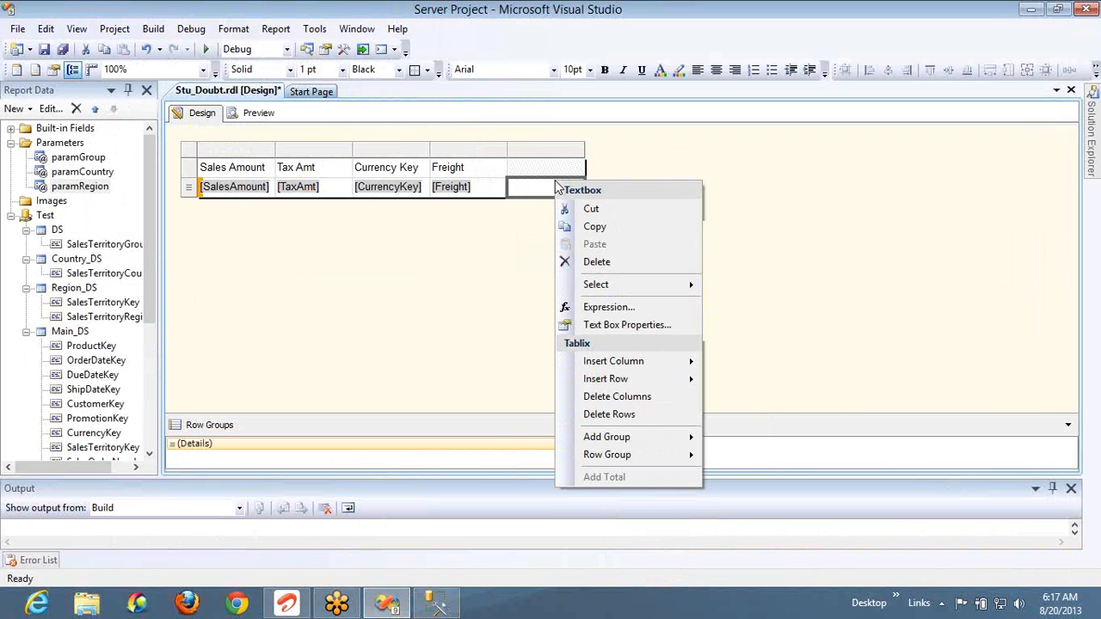
left_click(607, 309)
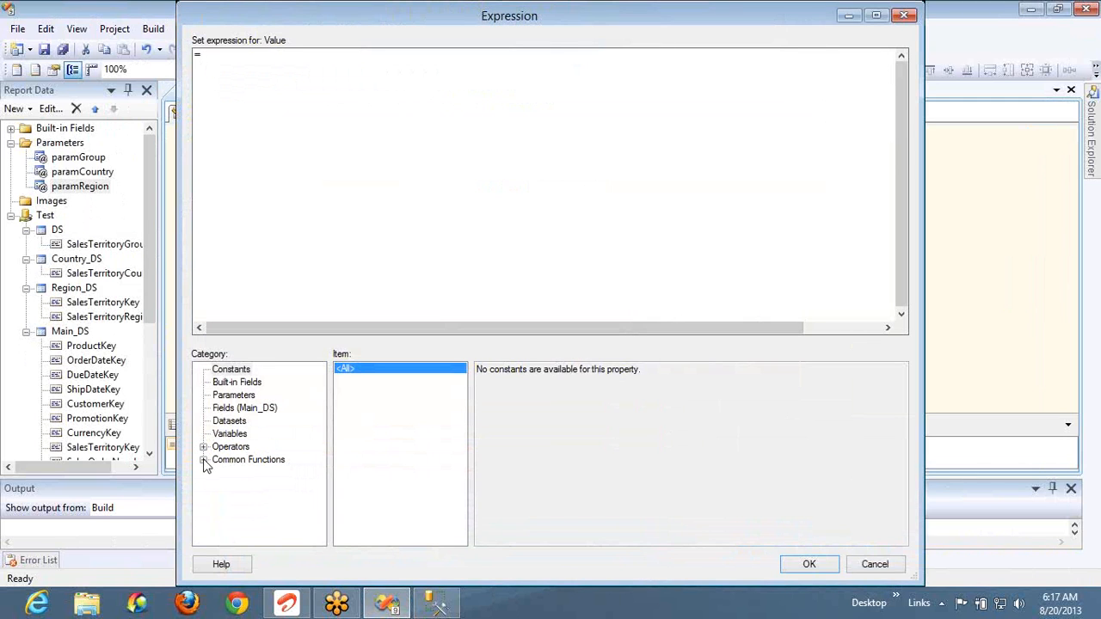
left_click(204, 460)
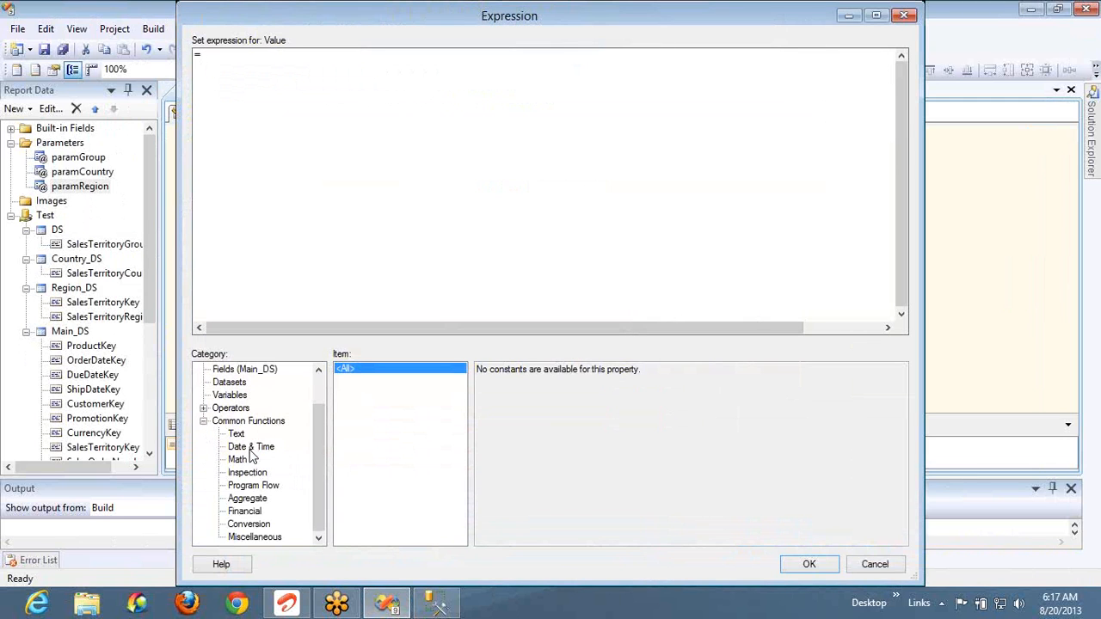
left_click(241, 448)
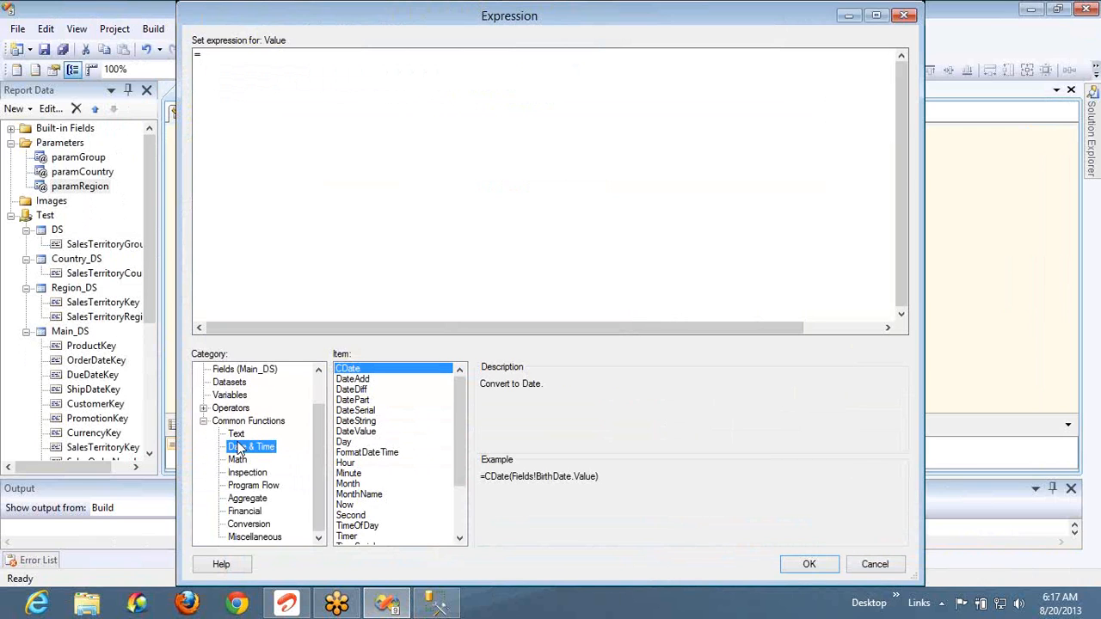
left_click(242, 460)
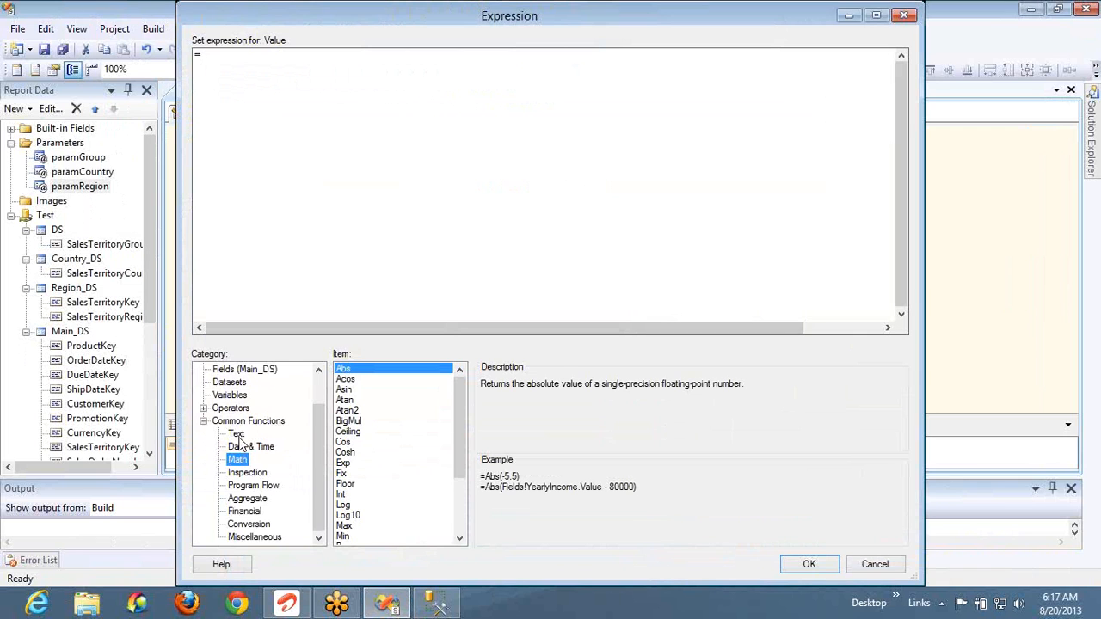
left_click(238, 436)
left_click(245, 447)
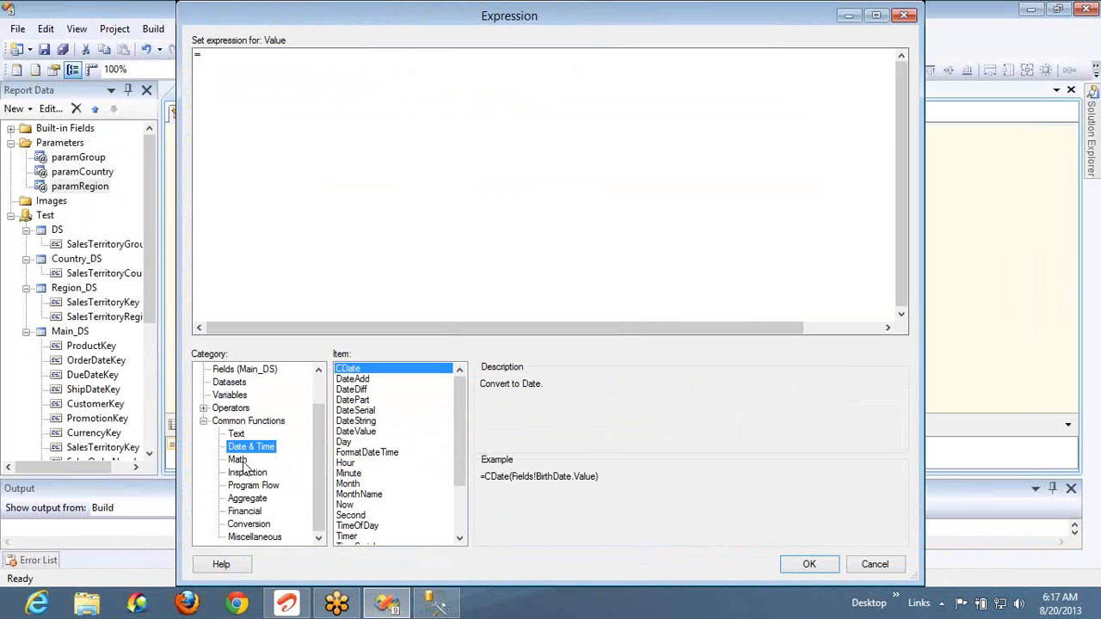
left_click(239, 461)
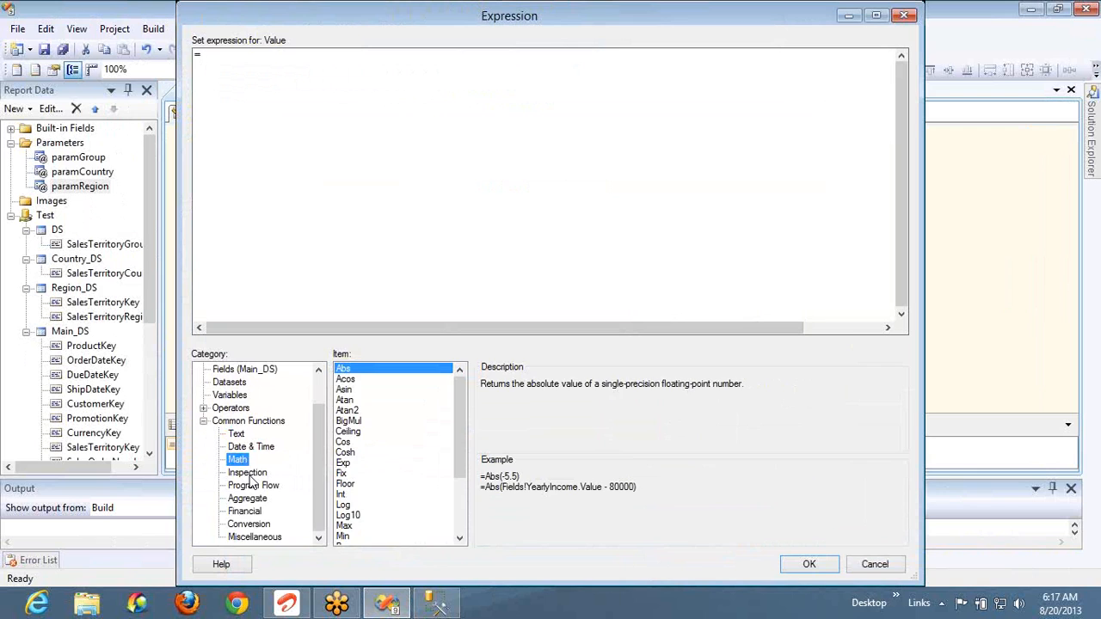
left_click(250, 477)
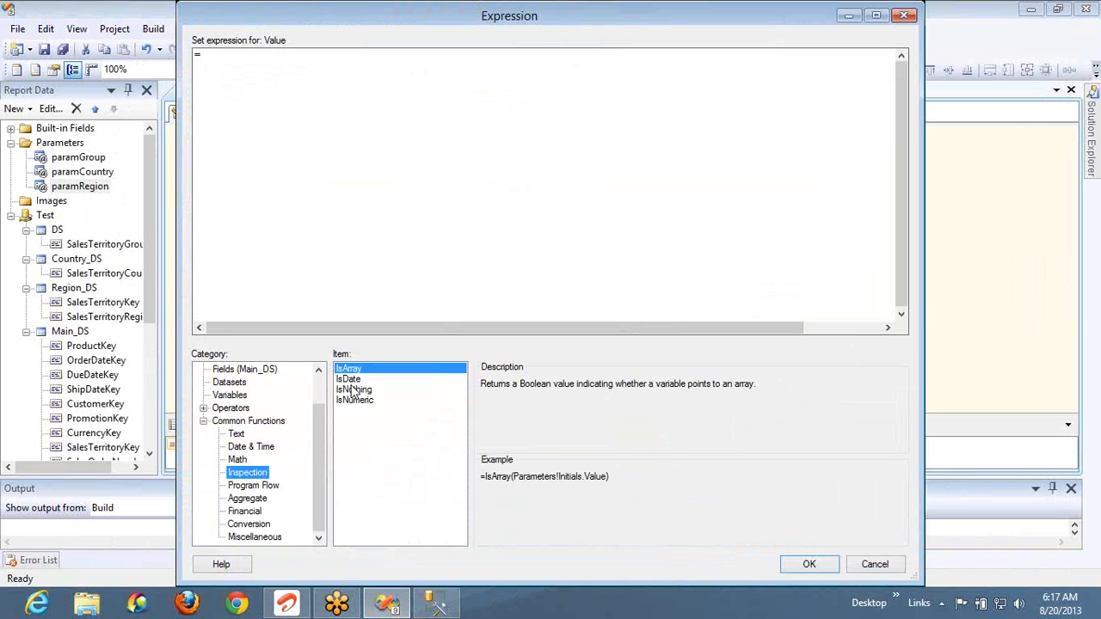
Draft the expression =iif(isnothing(Fields!ShipDateKey.Value),"This has no value","This has Value") for the new column's detail cell and discard it
left_click(321, 80)
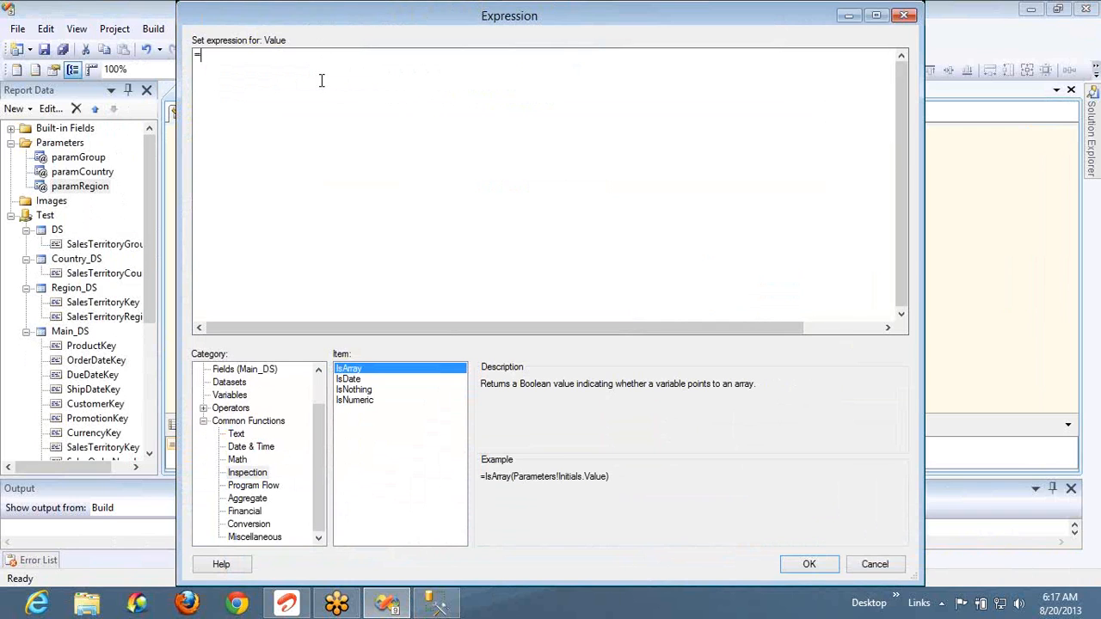
type("iif(")
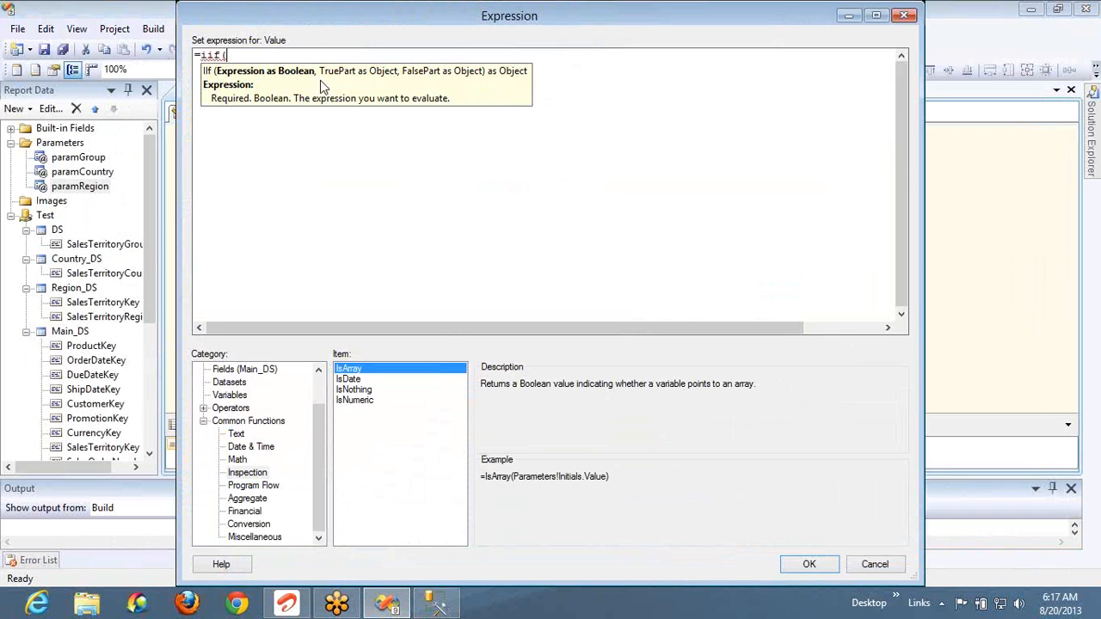
type("isnothing(")
left_click(248, 370)
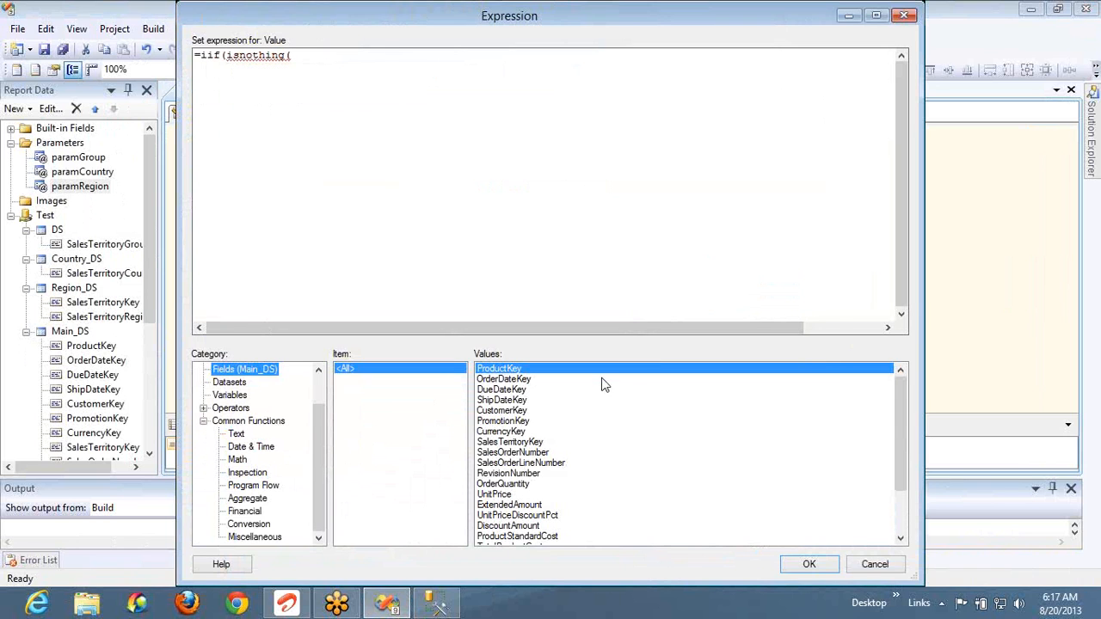
double_click(510, 401)
type("),\"")
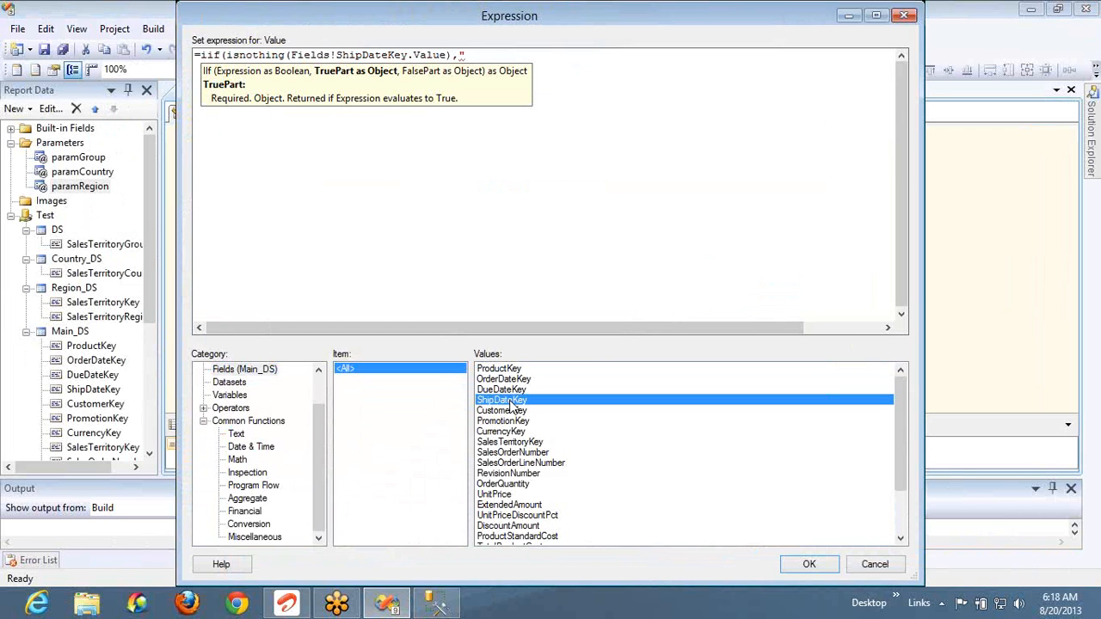
type("This has no value\",\"This has Val")
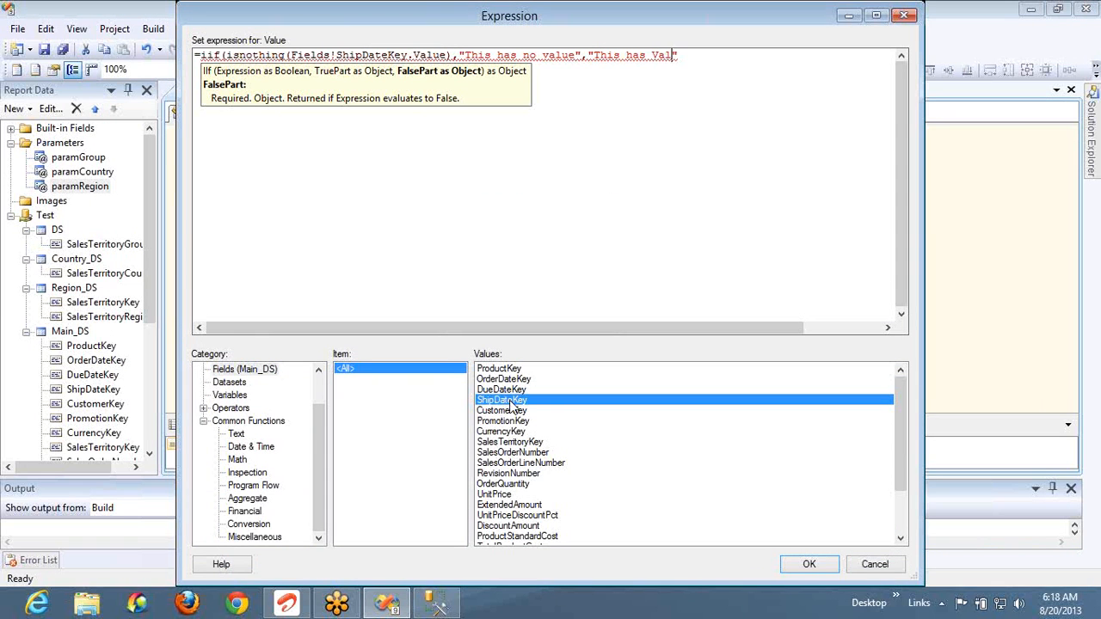
type("ue\")")
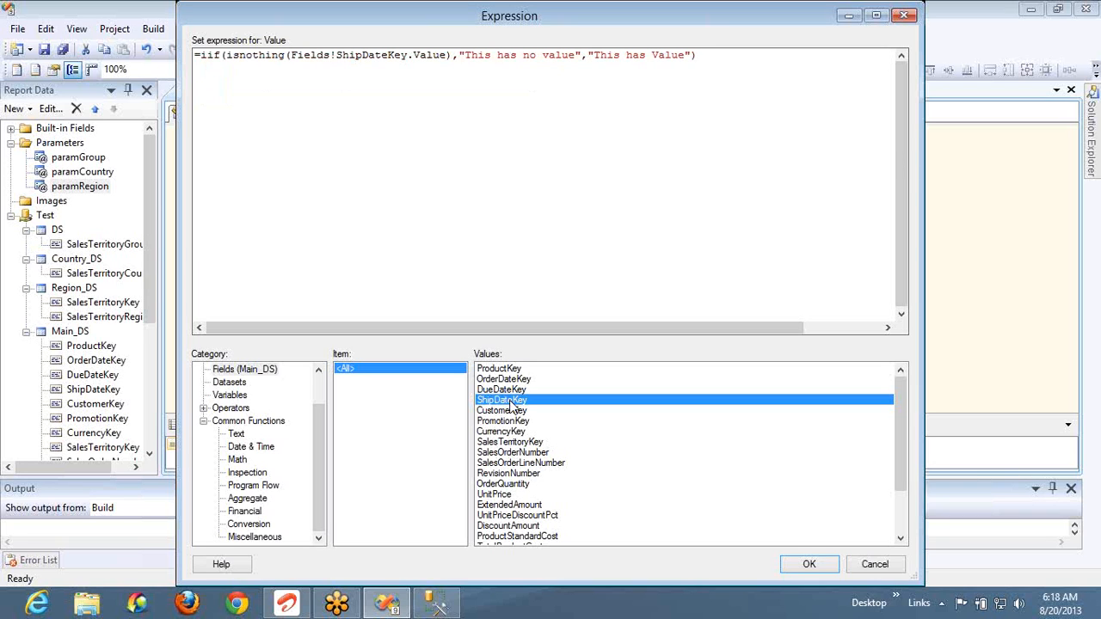
left_click(456, 57)
left_click_drag(456, 57, 579, 65)
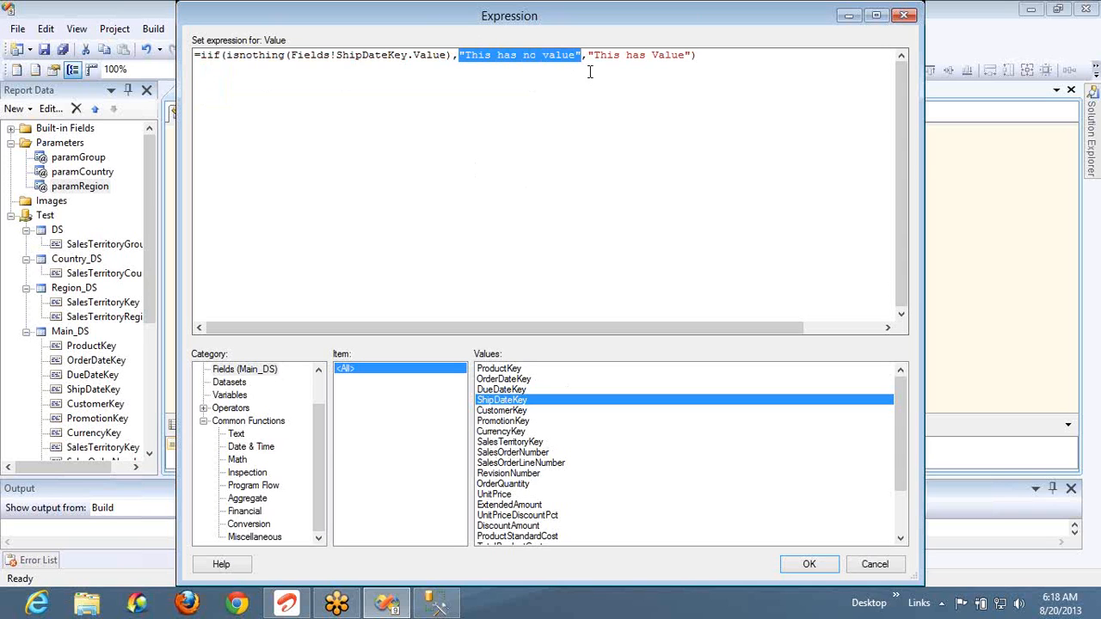
left_click(866, 569)
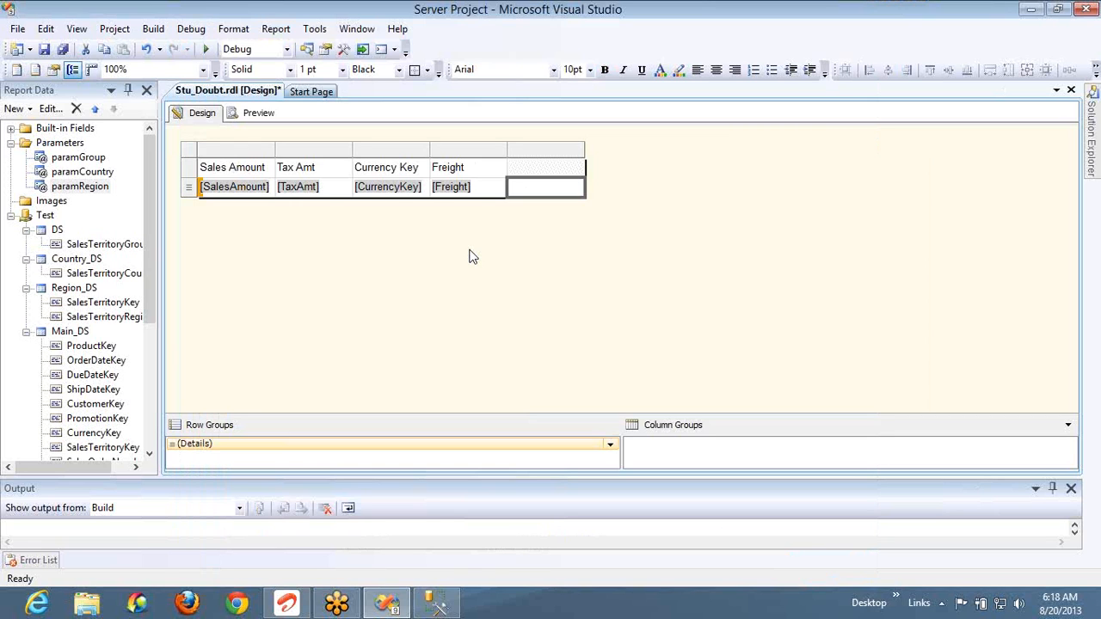
Add two calculated fields to the Main_DS dataset, giving the first one the name test and the source null
left_click(76, 334)
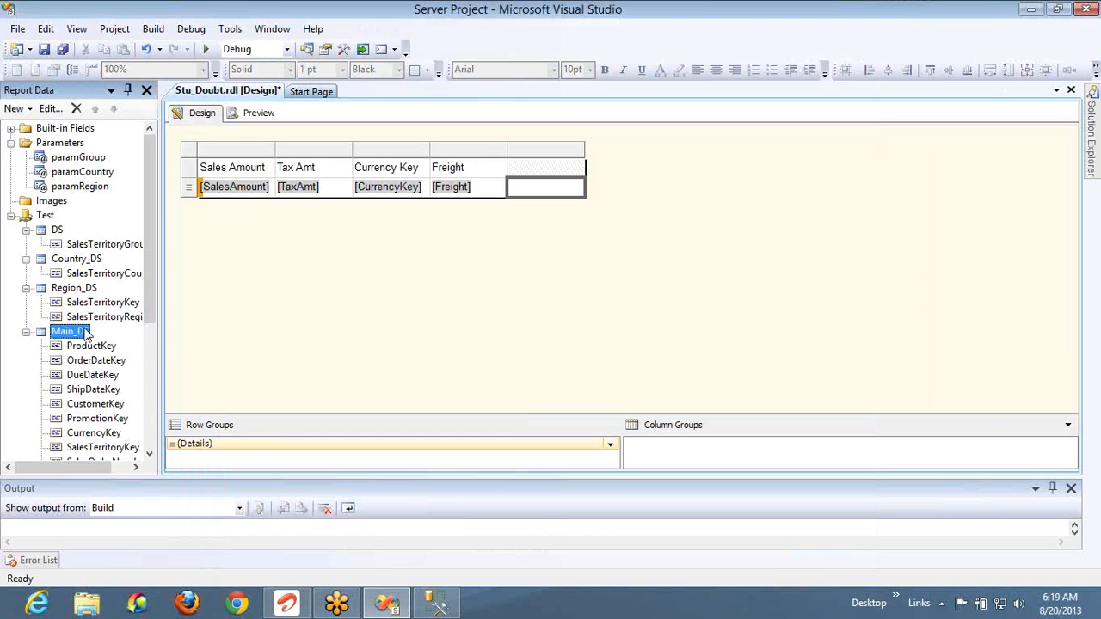
right_click(86, 334)
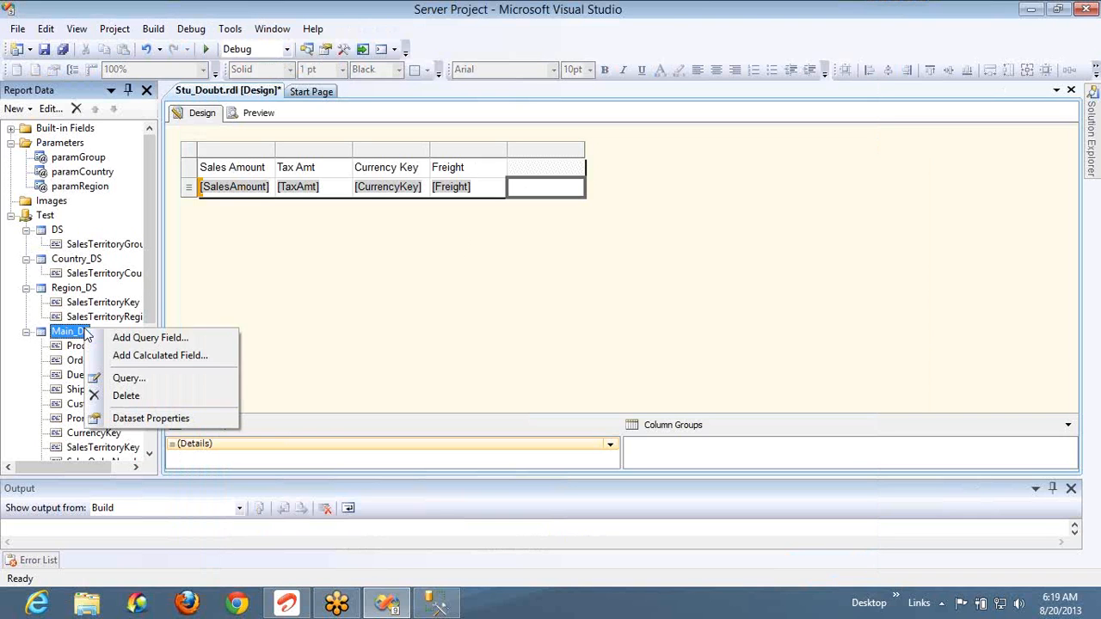
left_click(146, 356)
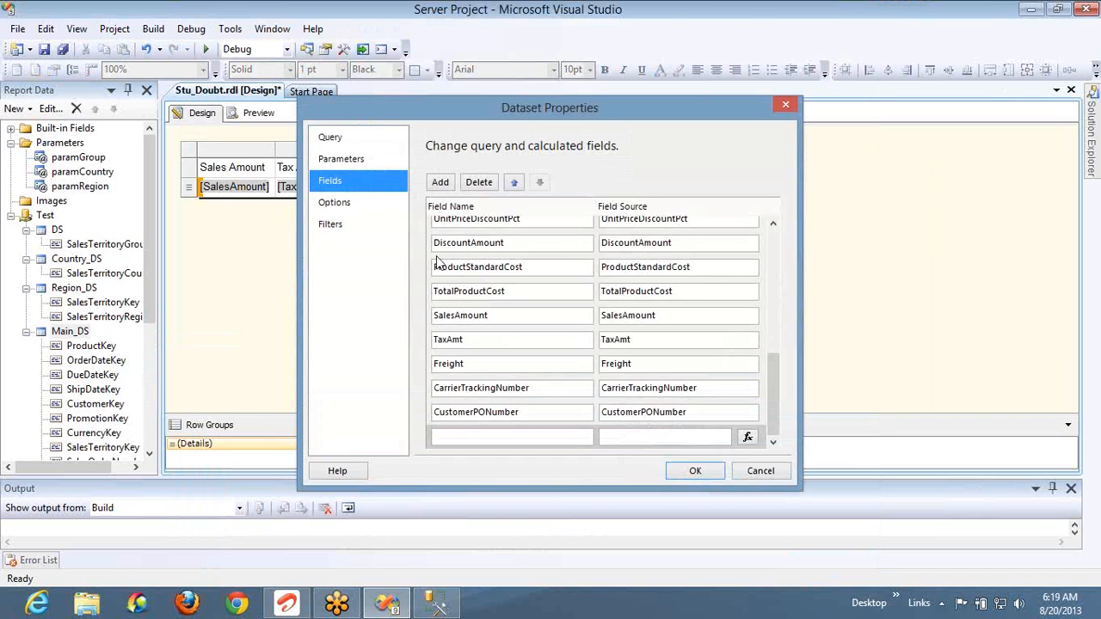
left_click(441, 184)
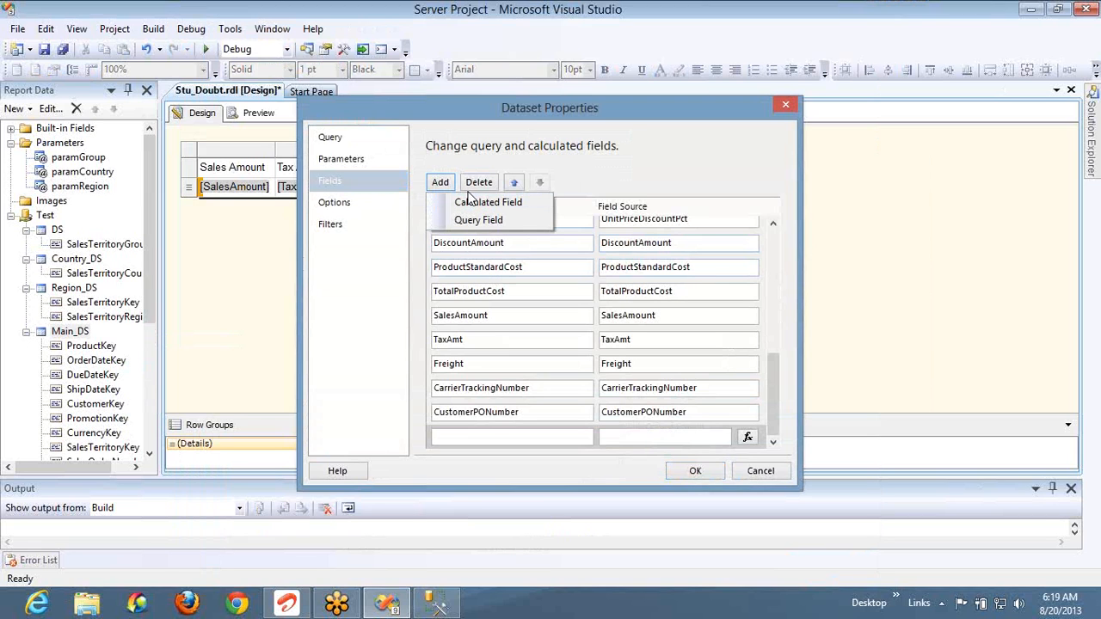
left_click(471, 202)
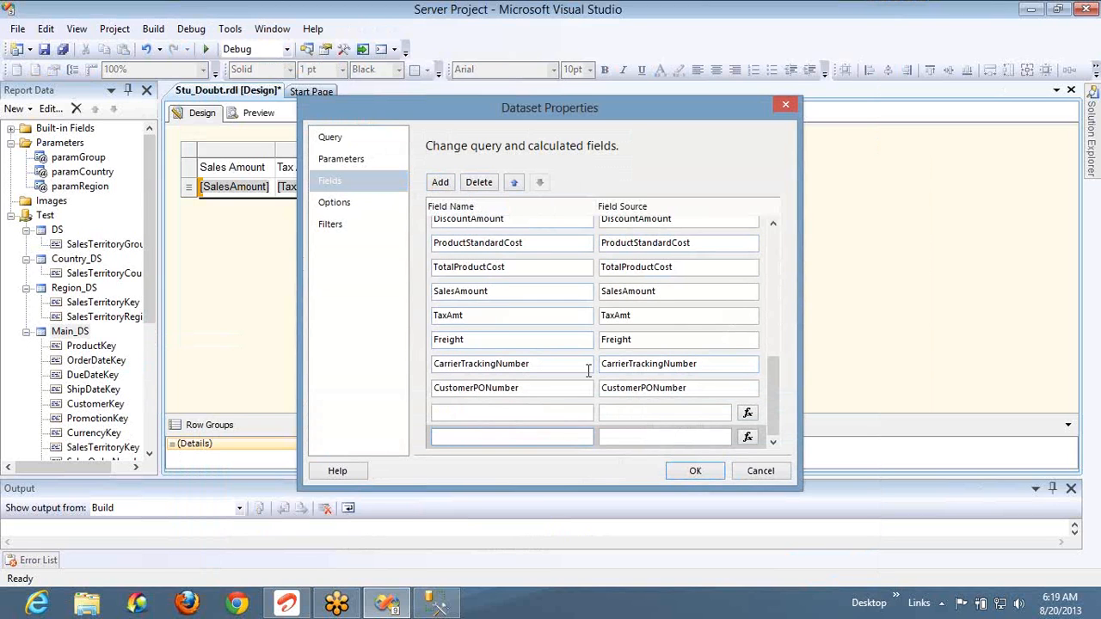
left_click(563, 413)
type("tes")
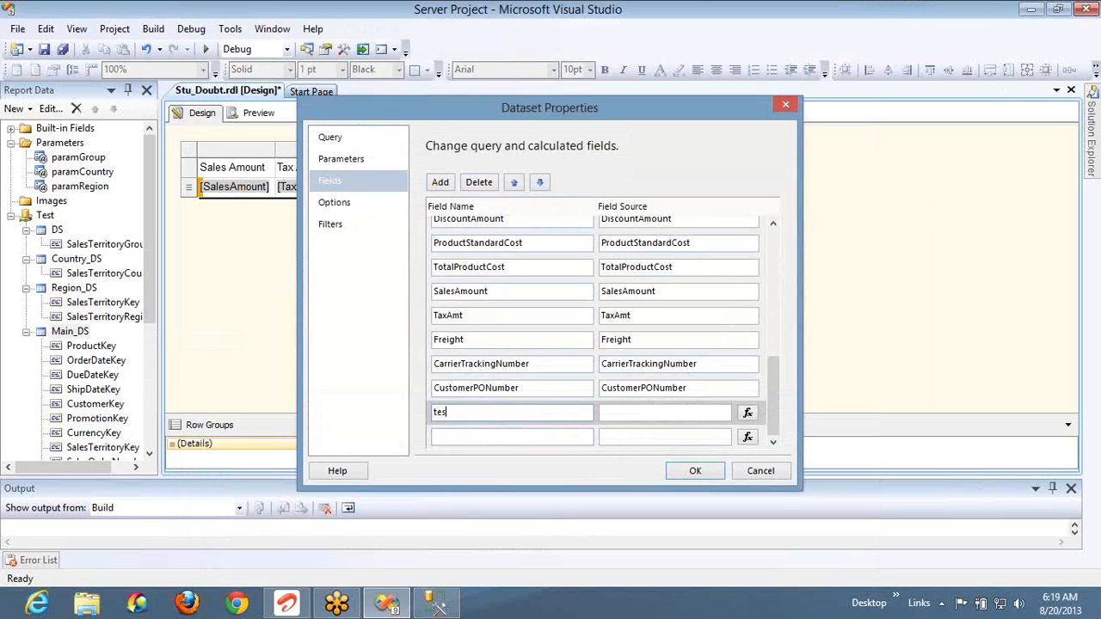
type("tnull")
Name the second calculated field best with the source null and apply the dataset changes
left_click(487, 438)
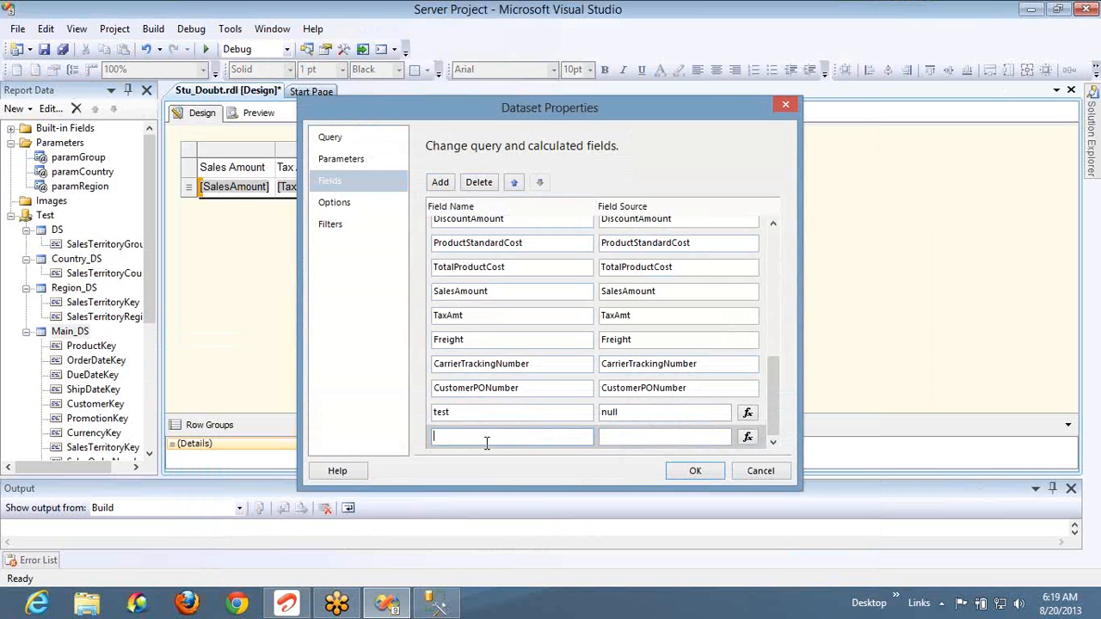
type("best")
left_click(614, 438)
type("null")
left_click(696, 471)
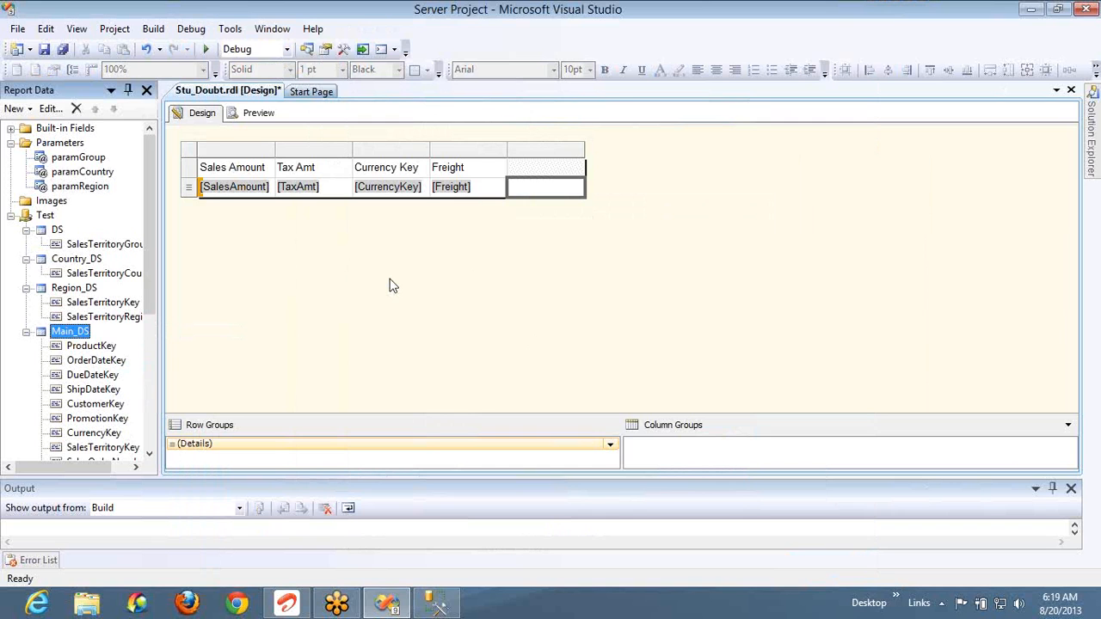
Review the calculated fields of Main_DS and the expression behind the test field, leaving them unedited
double_click(65, 331)
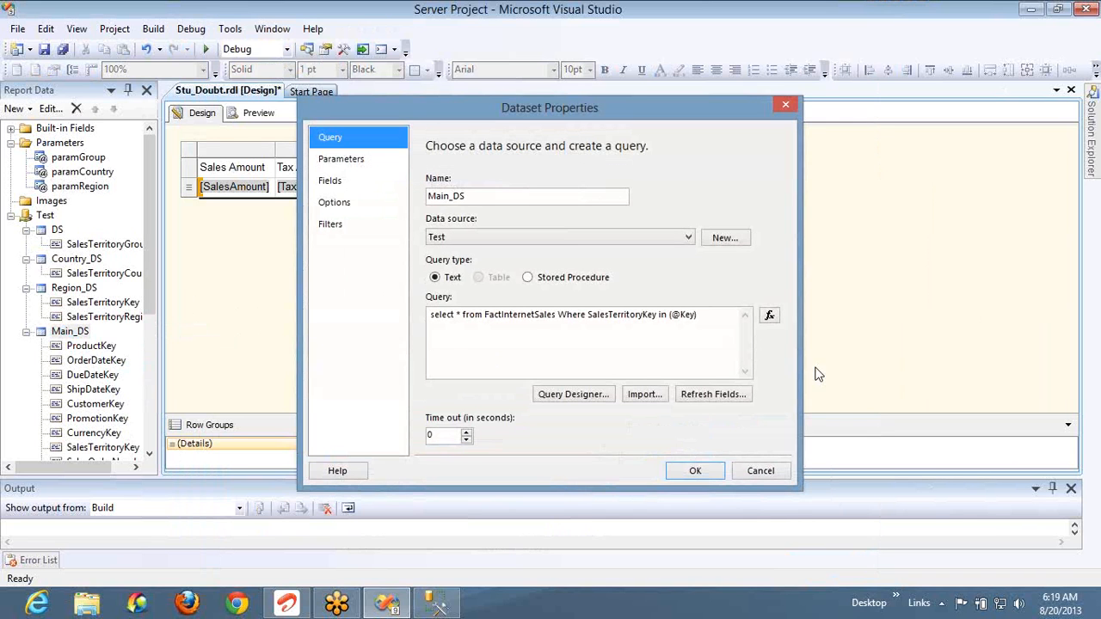
left_click(353, 182)
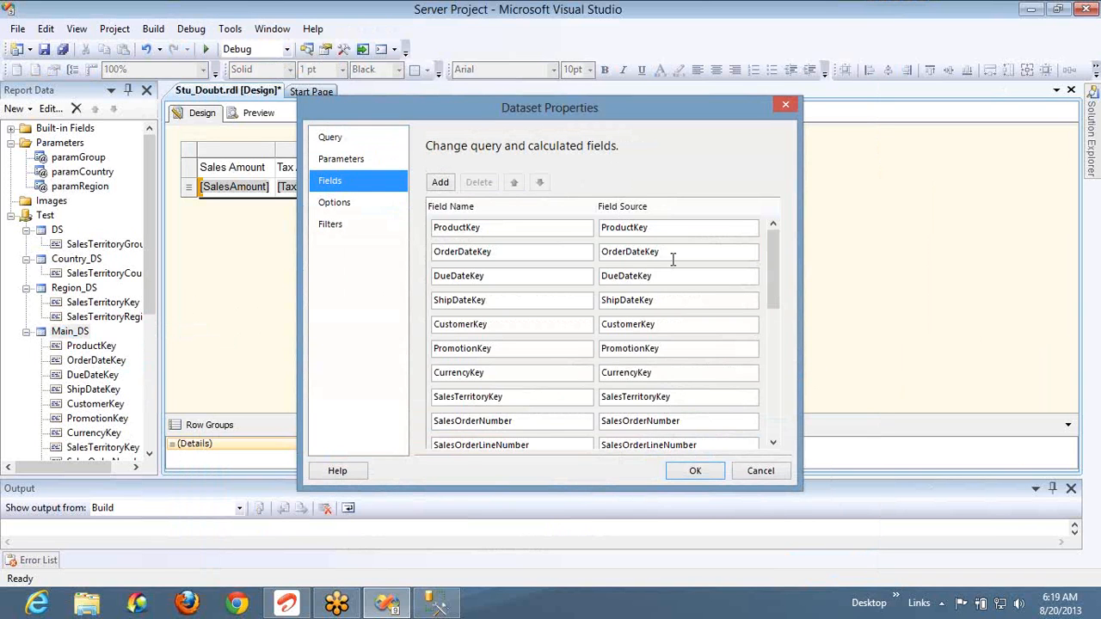
left_click(771, 423)
left_click(771, 423)
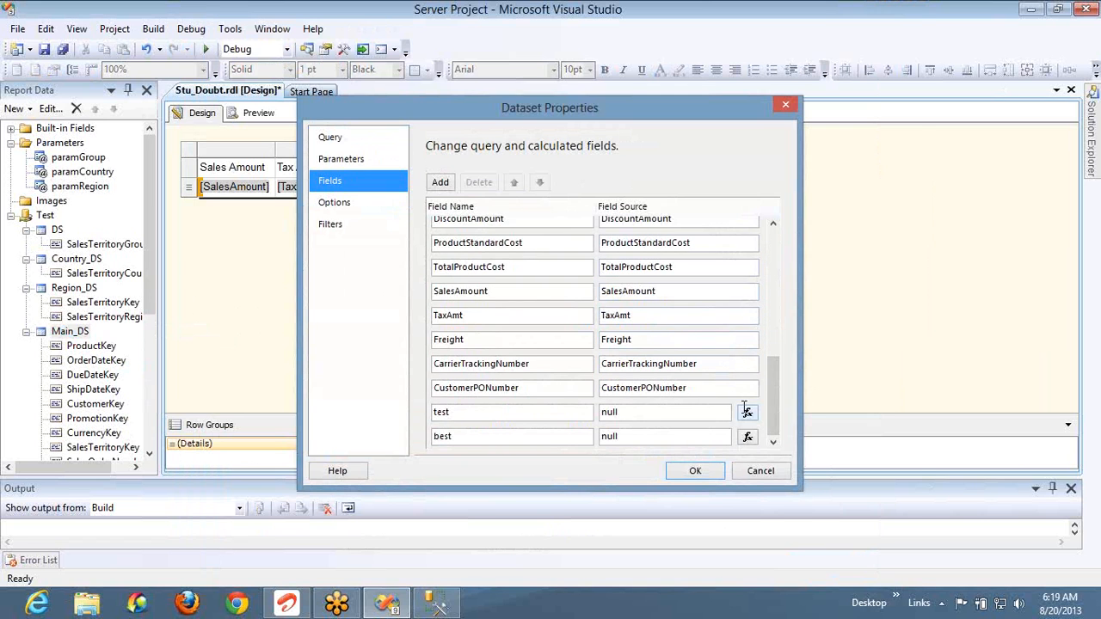
left_click(745, 410)
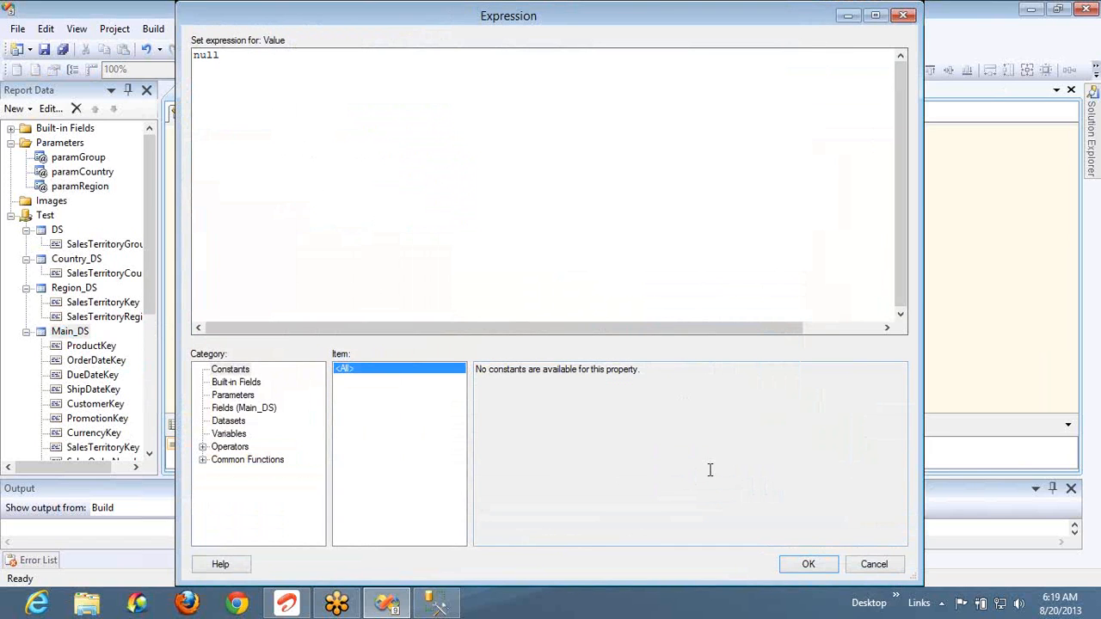
left_click(874, 564)
left_click(770, 474)
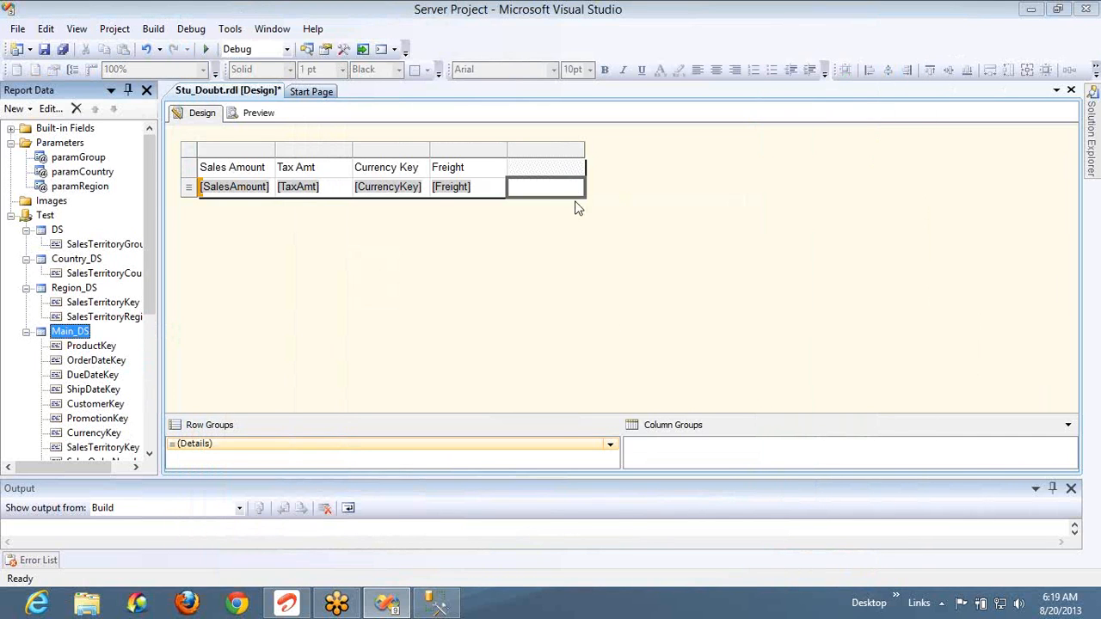
Start the blank column's detail cell expression with =iif(isnothing(Fields!test.Value), taking the test field from the Main_DS fields
right_click(546, 192)
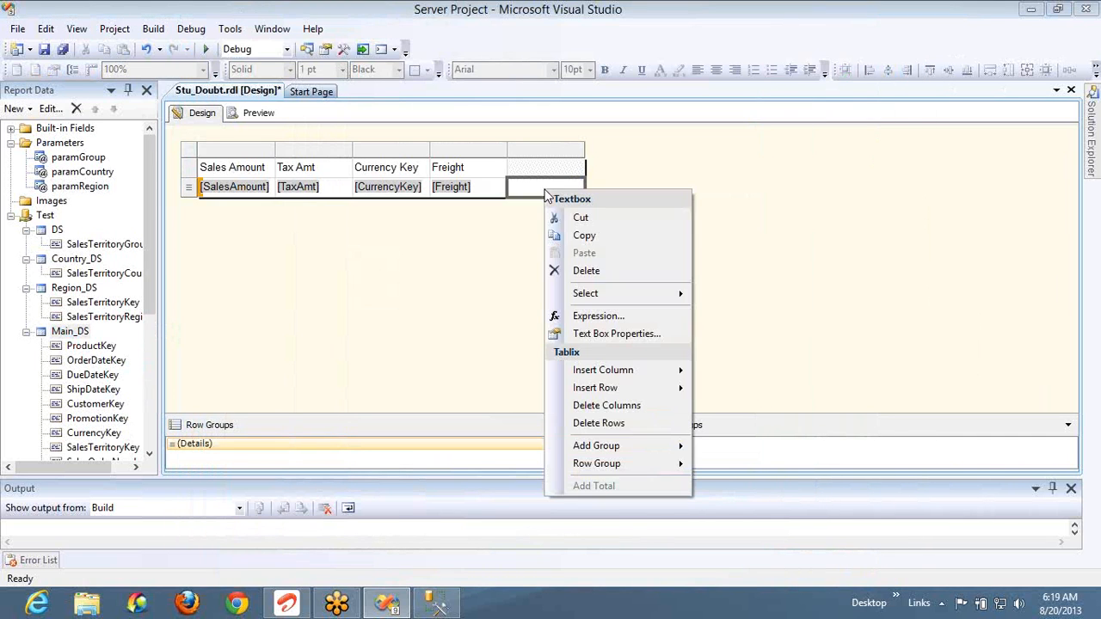
left_click(585, 318)
type("iif(is")
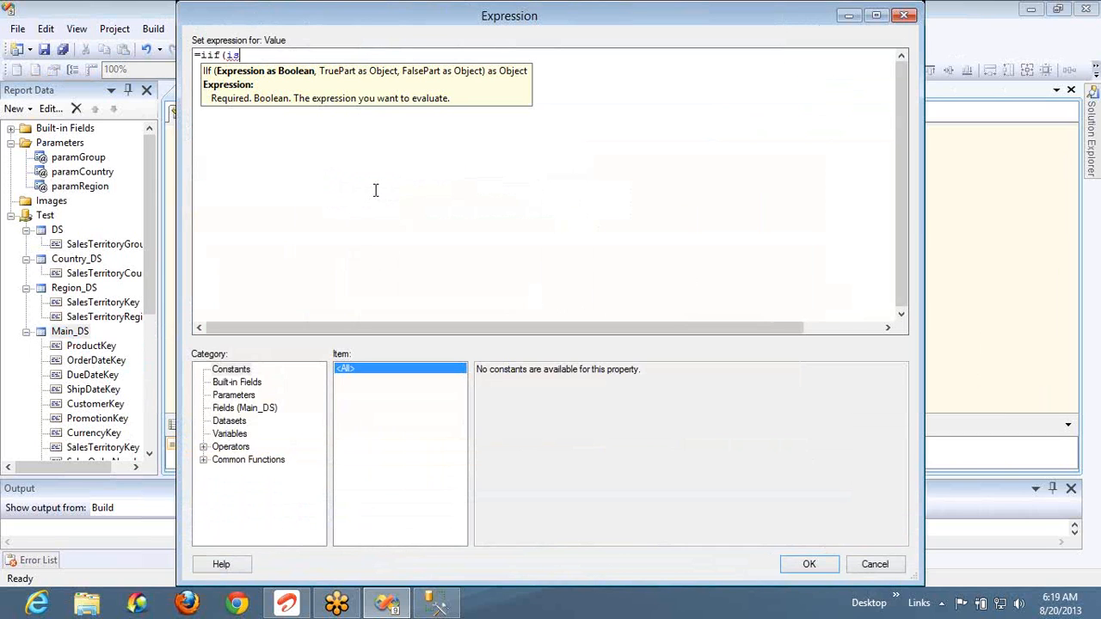
type("nothing()")
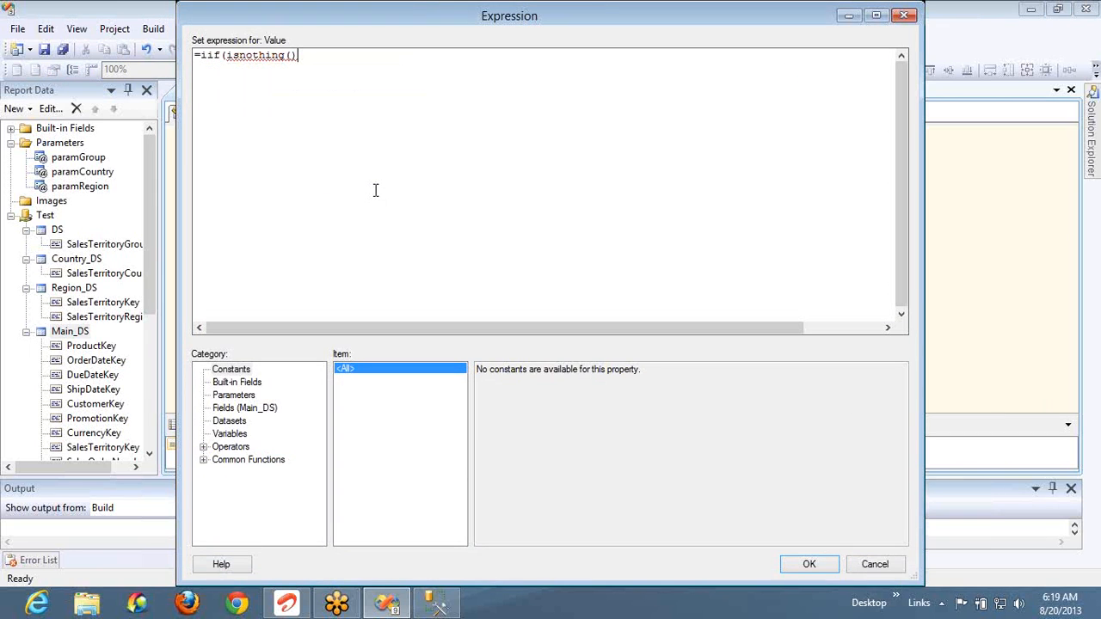
left_click(234, 421)
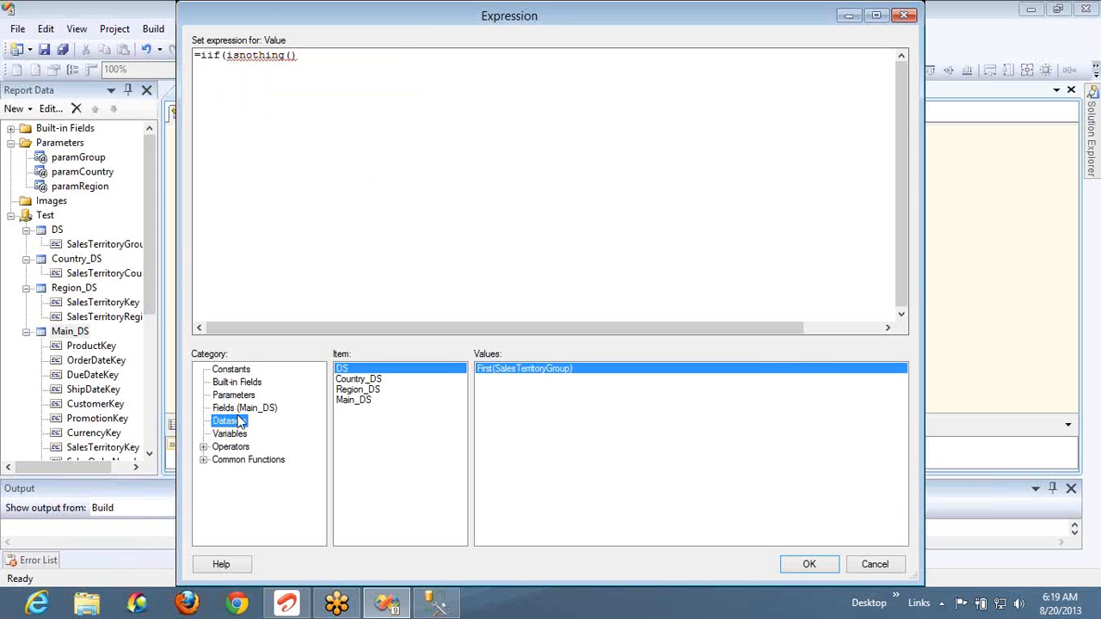
left_click(244, 409)
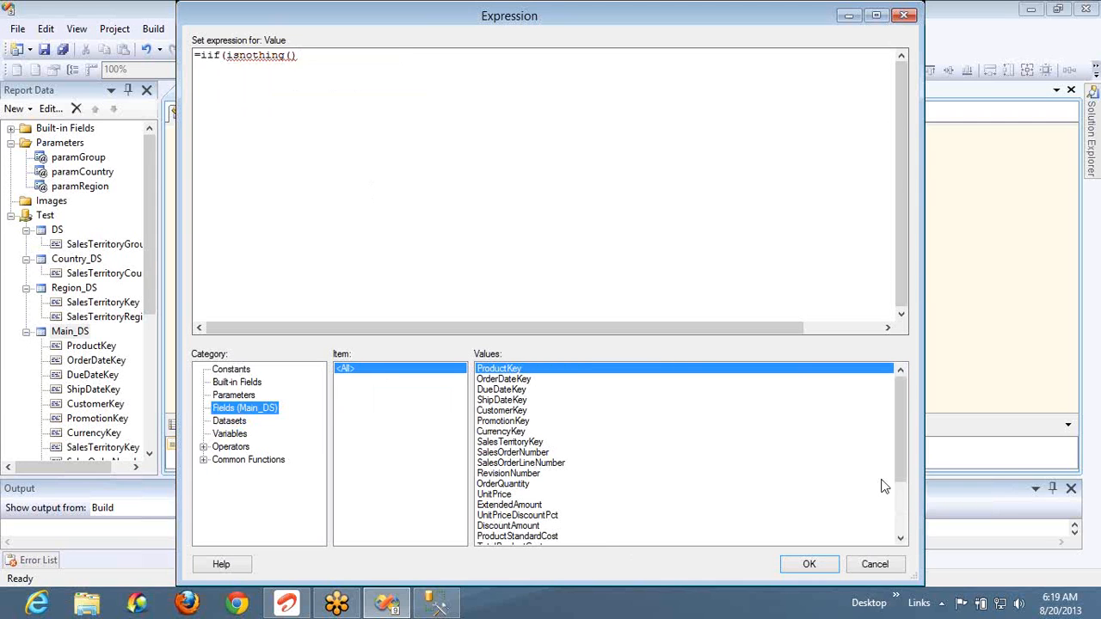
left_click(900, 517)
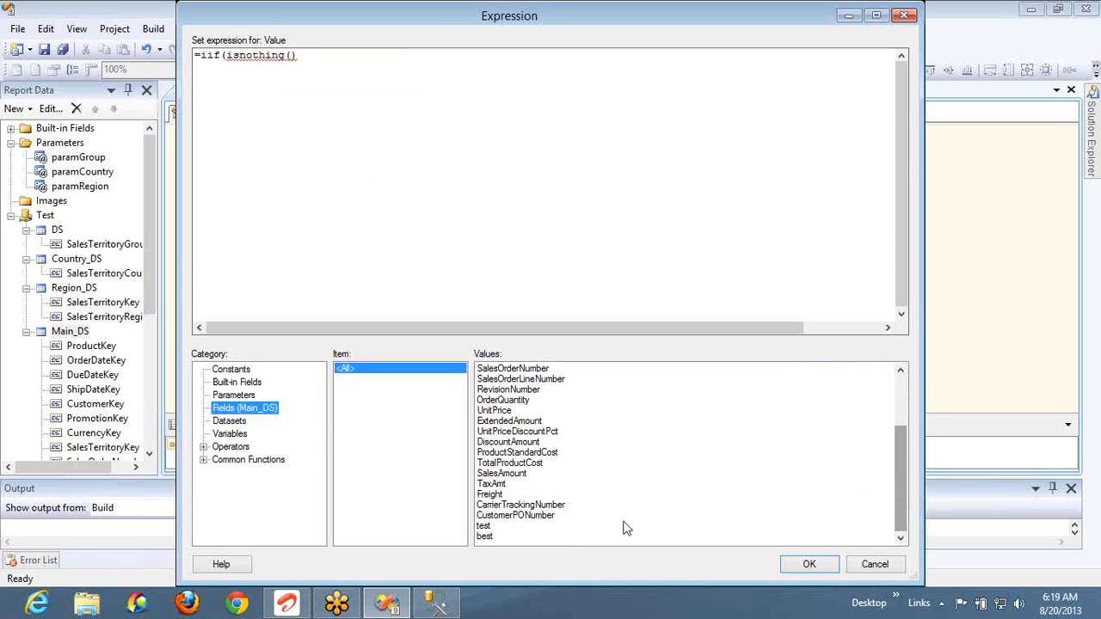
double_click(485, 527)
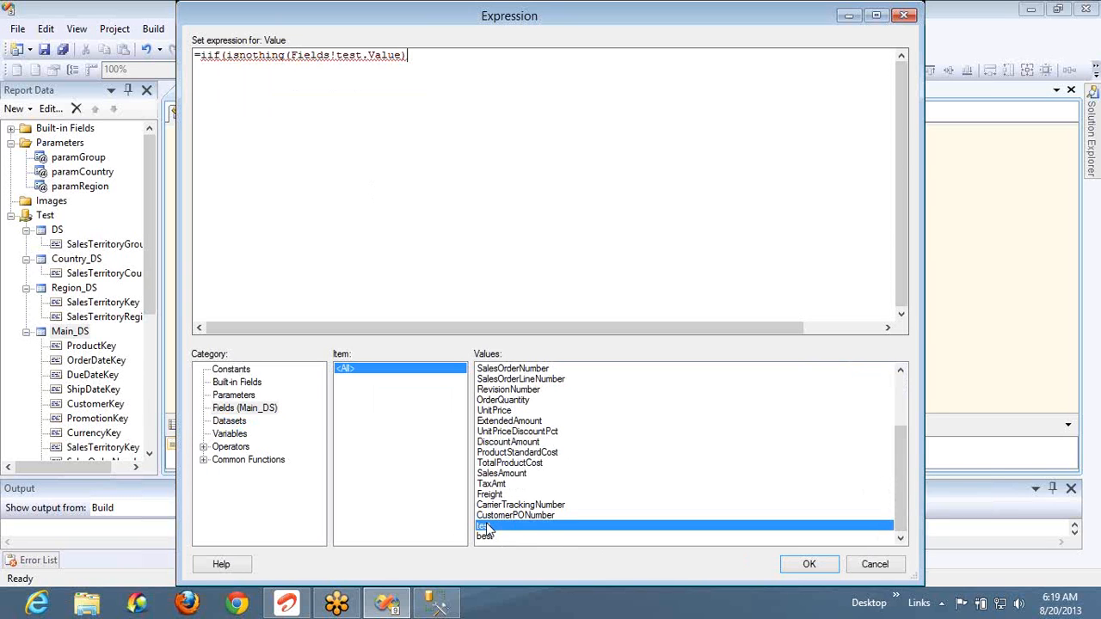
Complete the expression with "This is nothing" as true part and "This has something" as false part, apply it and preview the report
type(",\"\"")
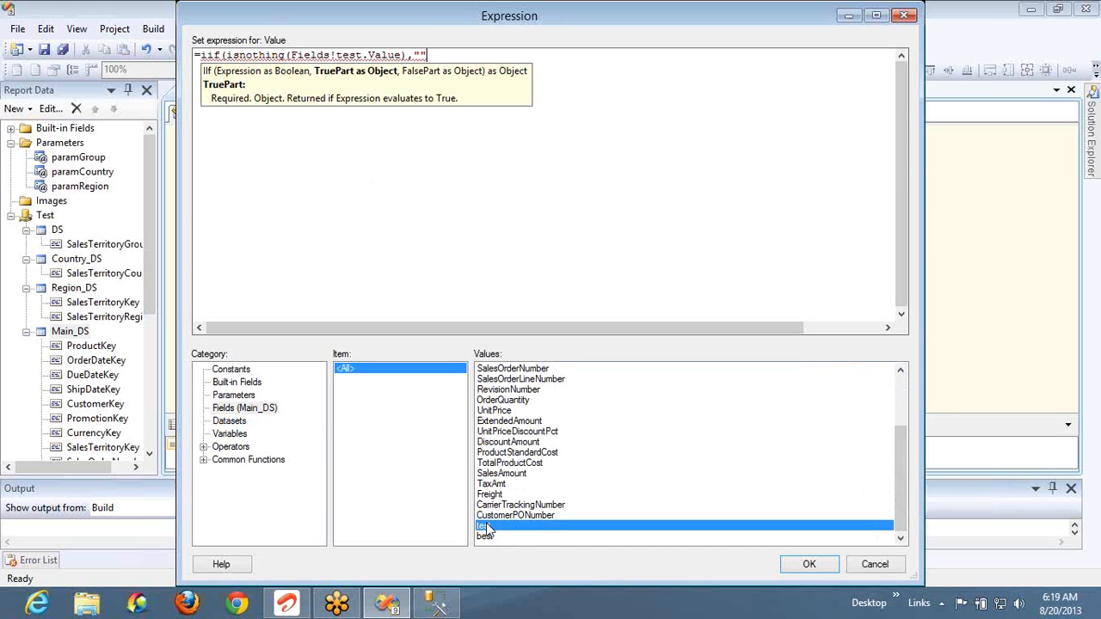
type("This is nothi")
type("ng")
type(",\"\"")
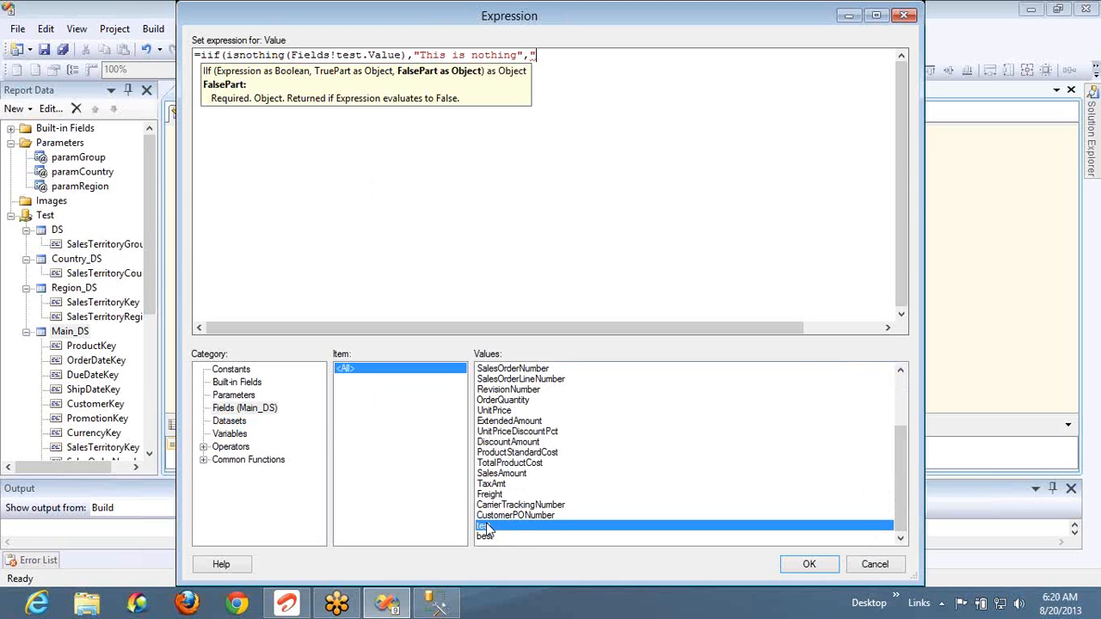
key("Left")
type("This h")
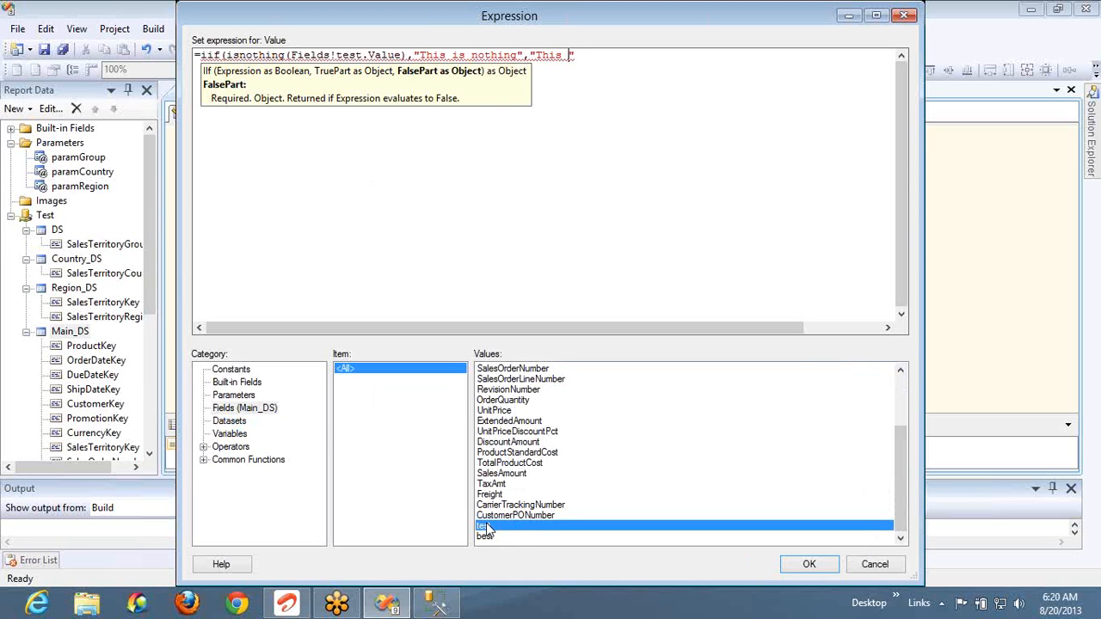
type("as something\")")
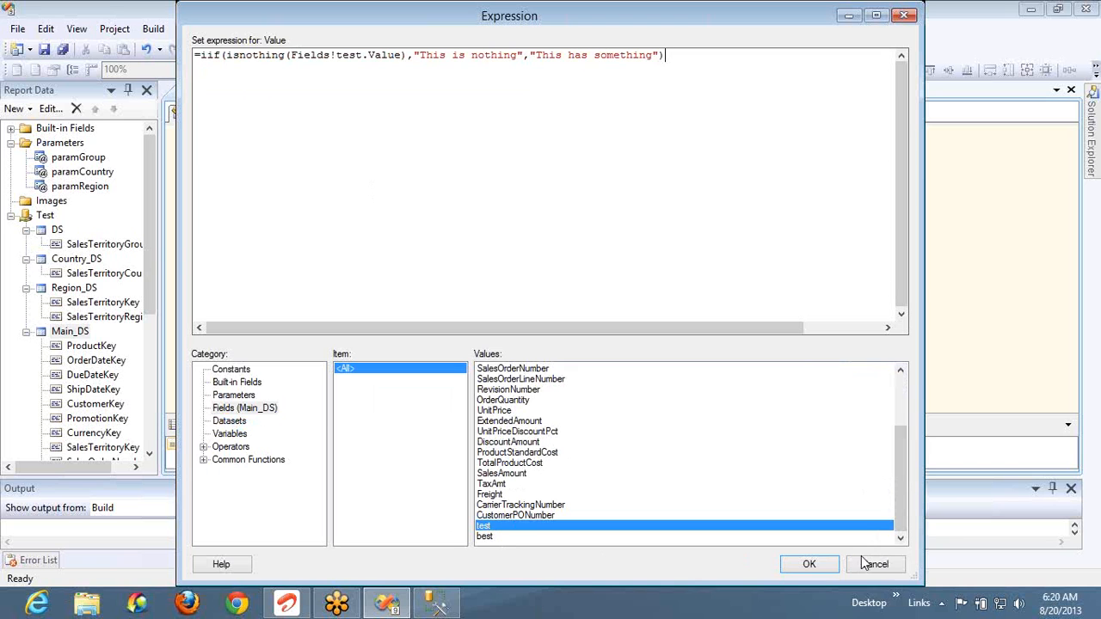
left_click(836, 566)
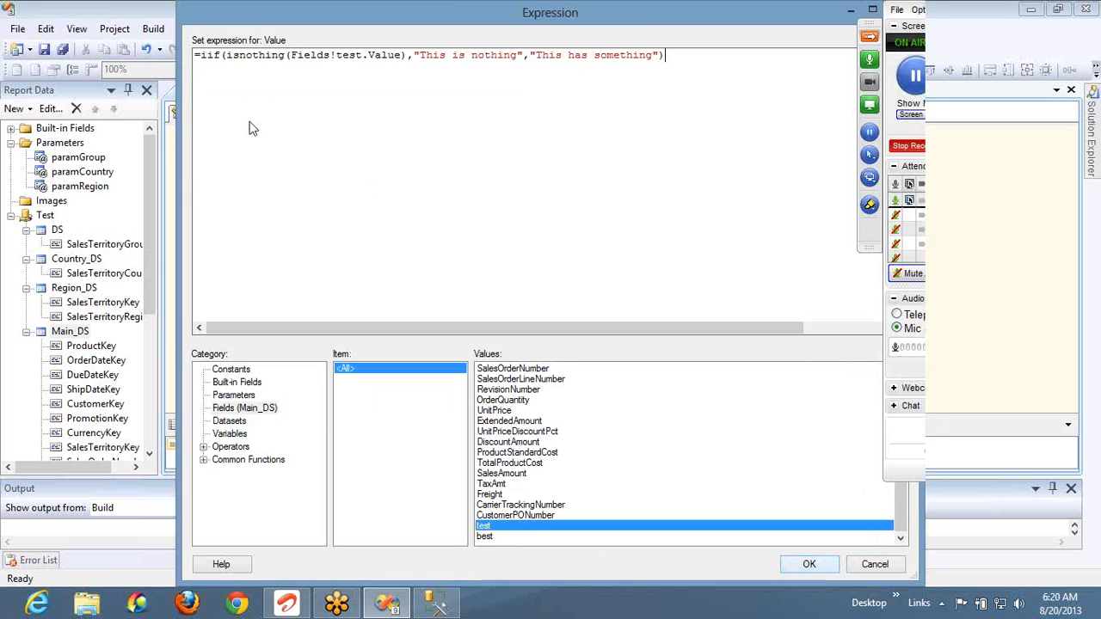
left_click(253, 121)
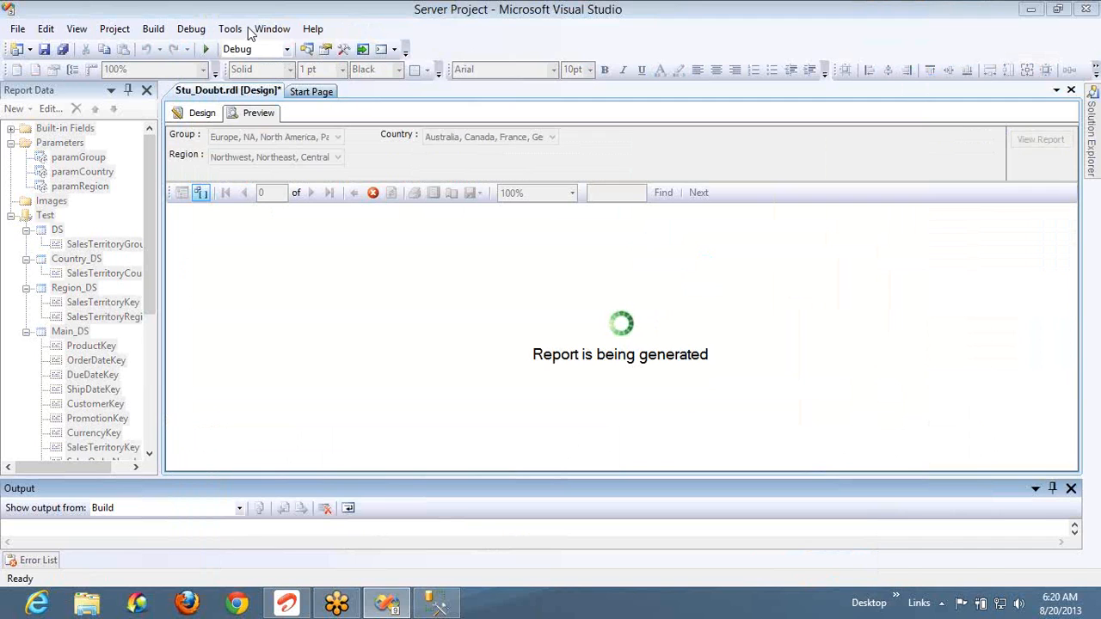
left_click(265, 117)
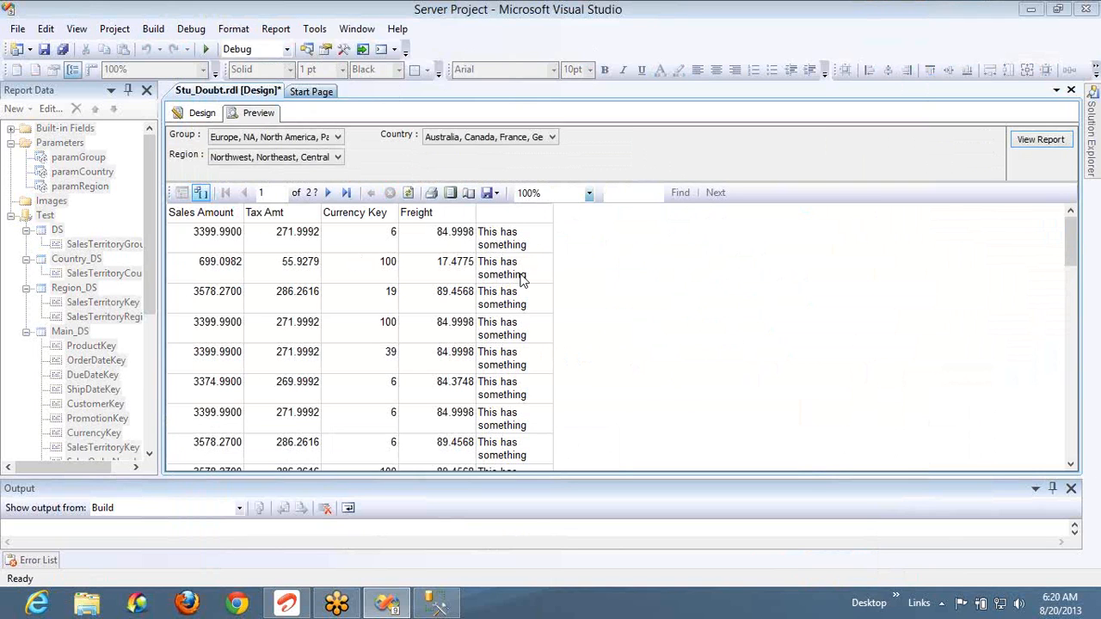
Replace the test field inside the detail cell's IsNothing check with Fields!ExtendedAmount.Value and apply the expression
left_click(203, 113)
left_click(571, 192)
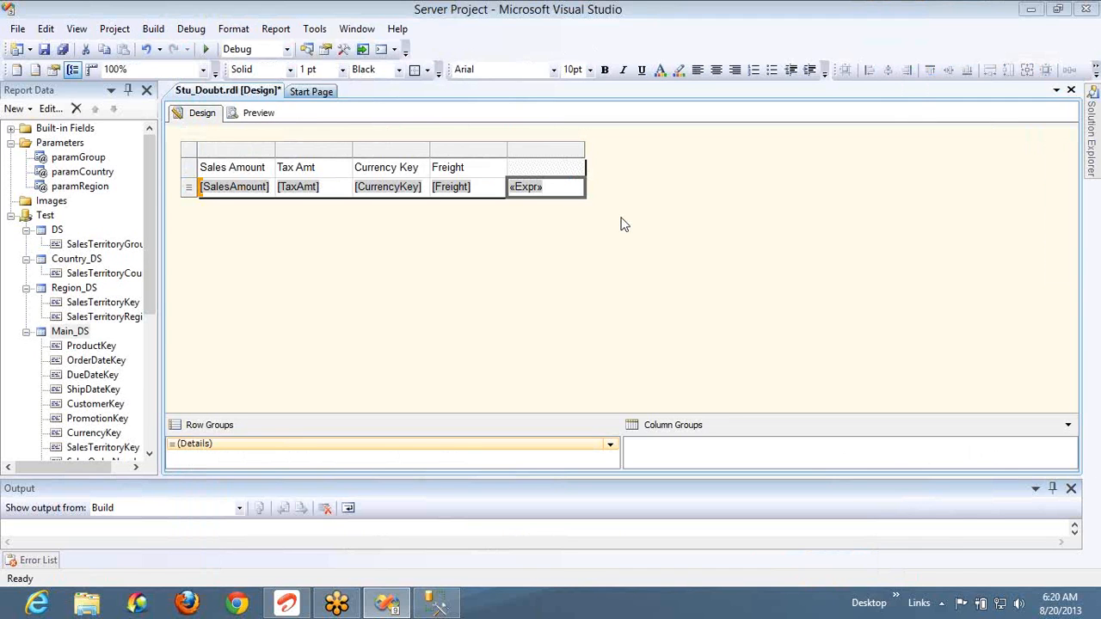
right_click(561, 185)
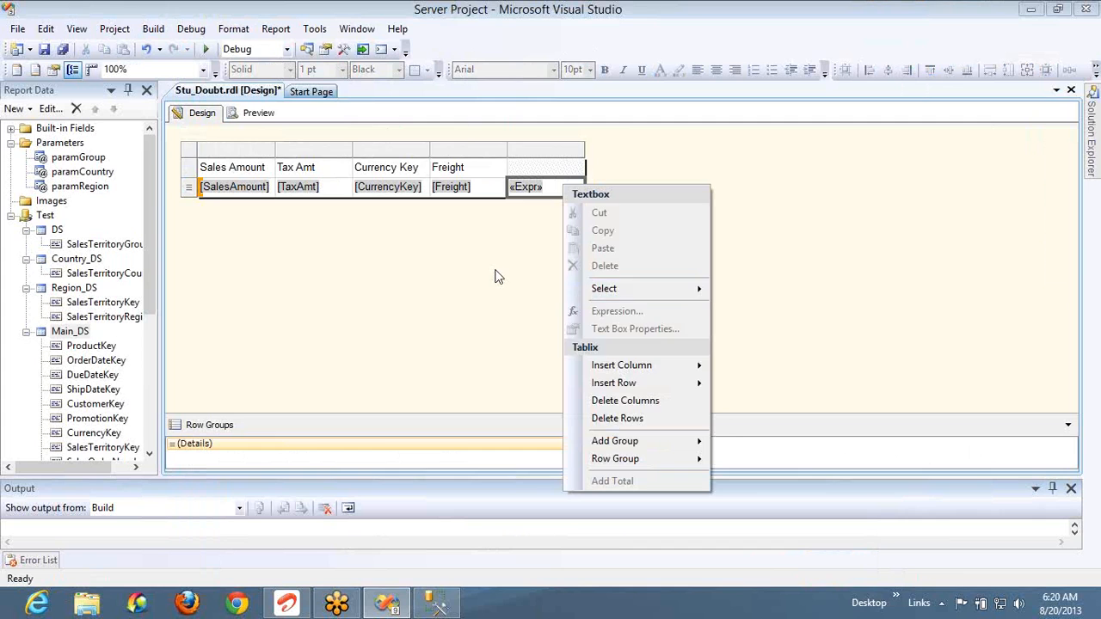
left_click(496, 275)
right_click(543, 197)
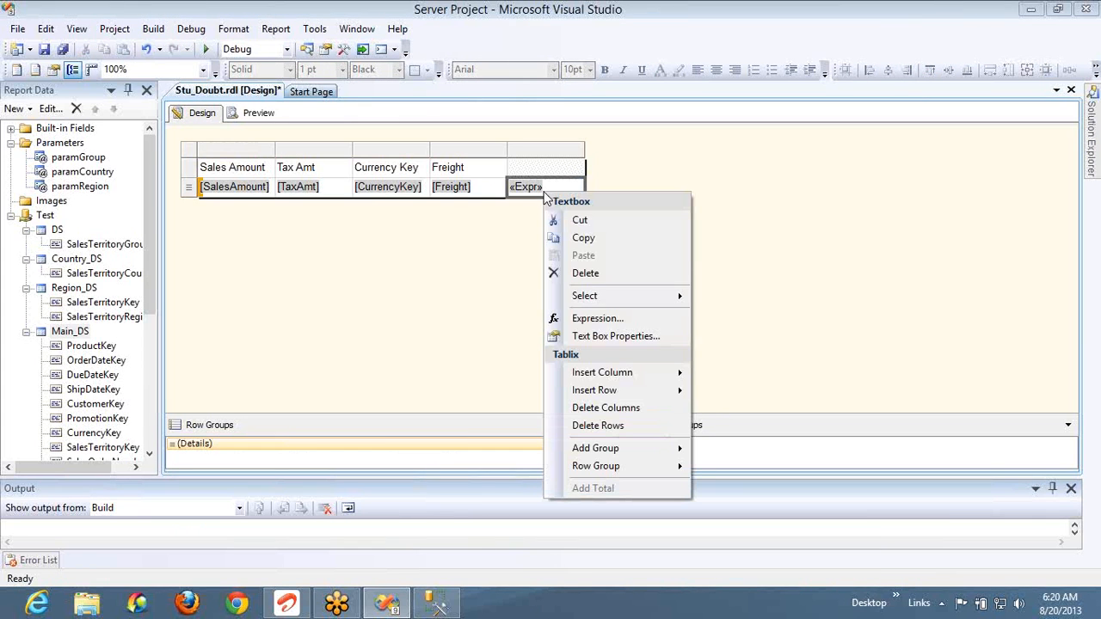
left_click(602, 318)
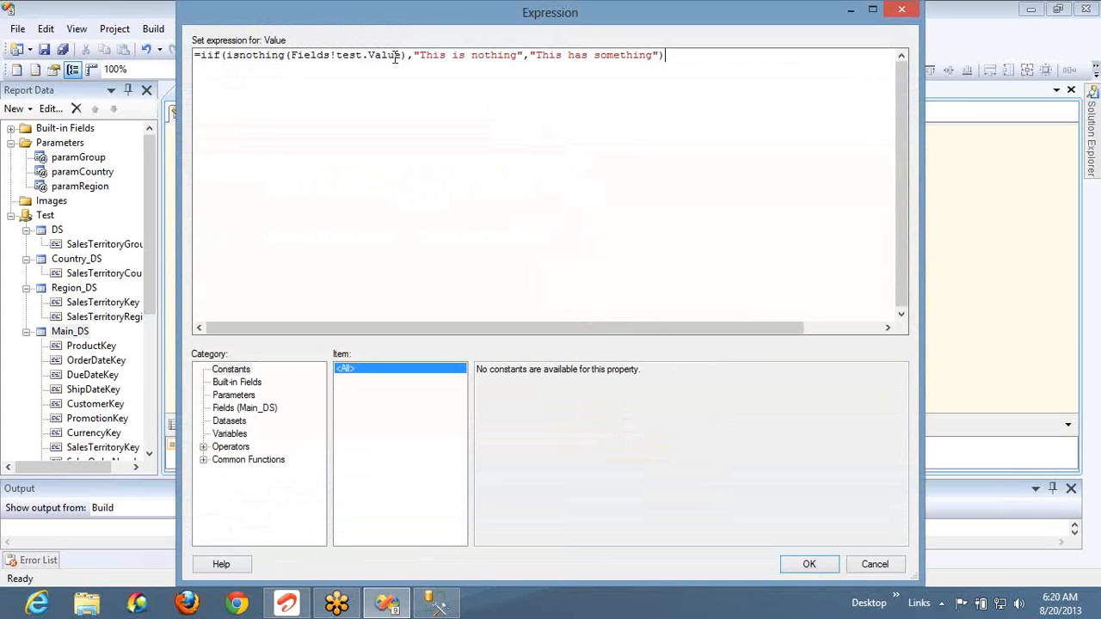
left_click(292, 55, "shift")
key("Delete")
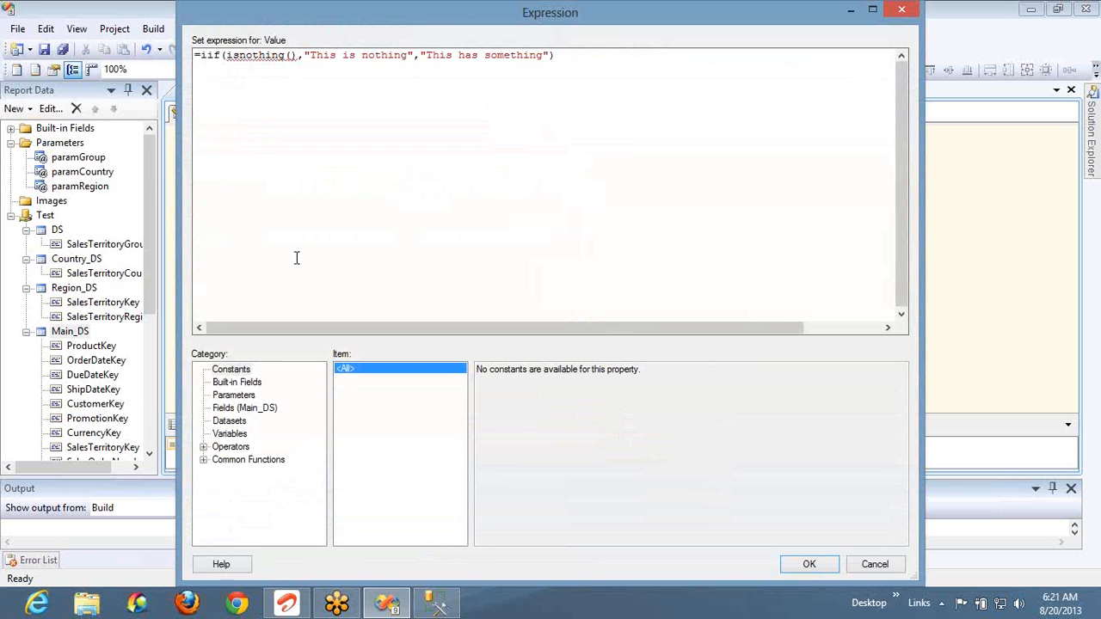
left_click(227, 408)
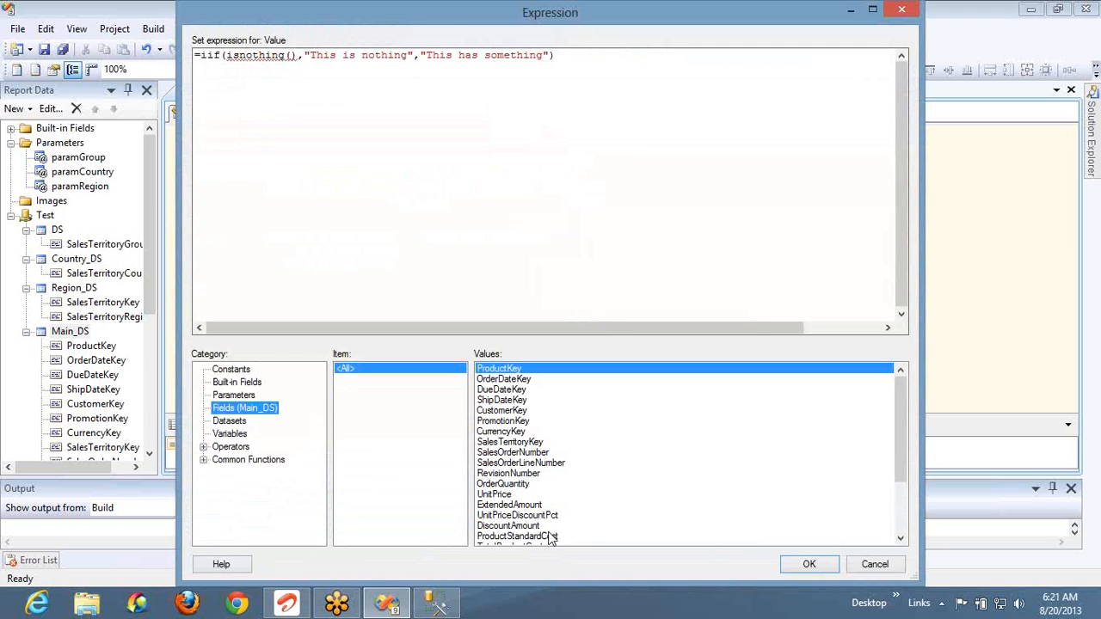
double_click(512, 506)
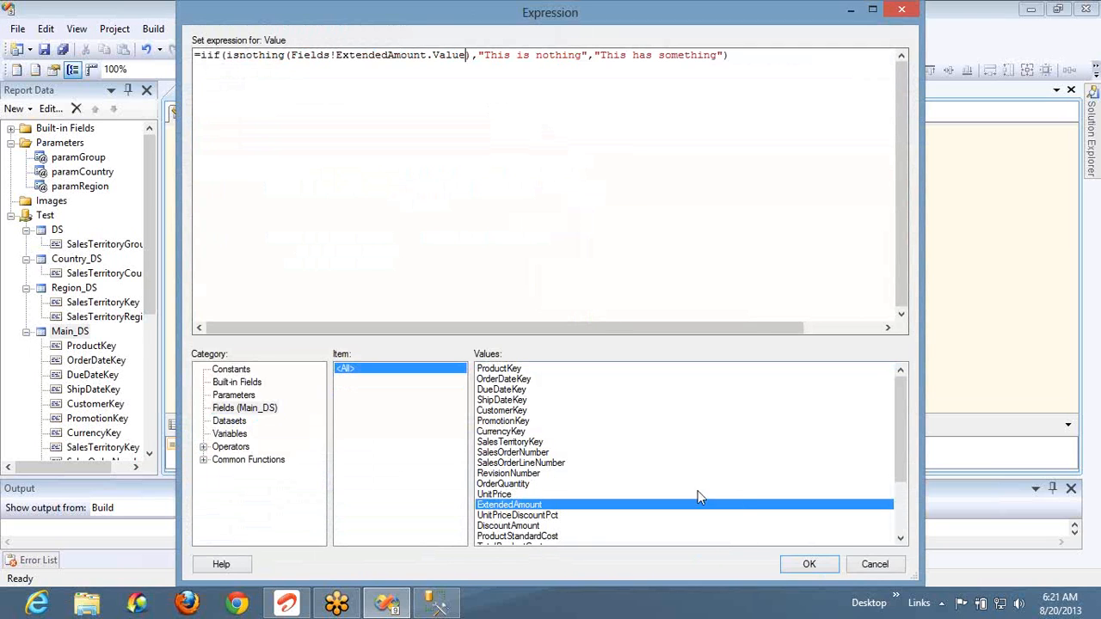
left_click(819, 565)
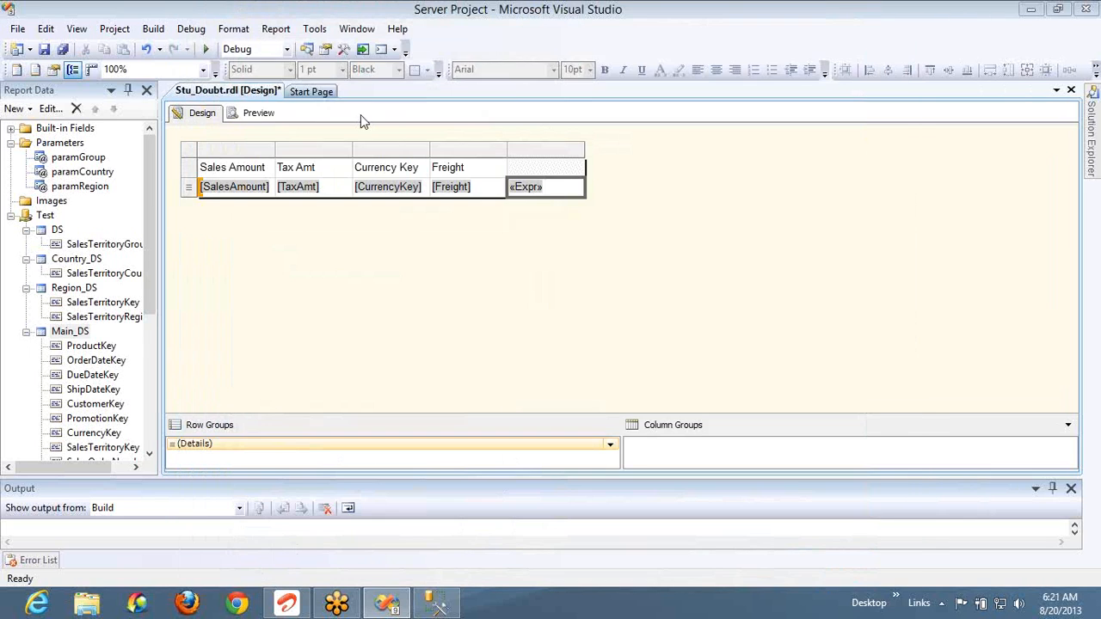
Preview the report and page forward through it to examine the text in the null-check column
left_click(258, 113)
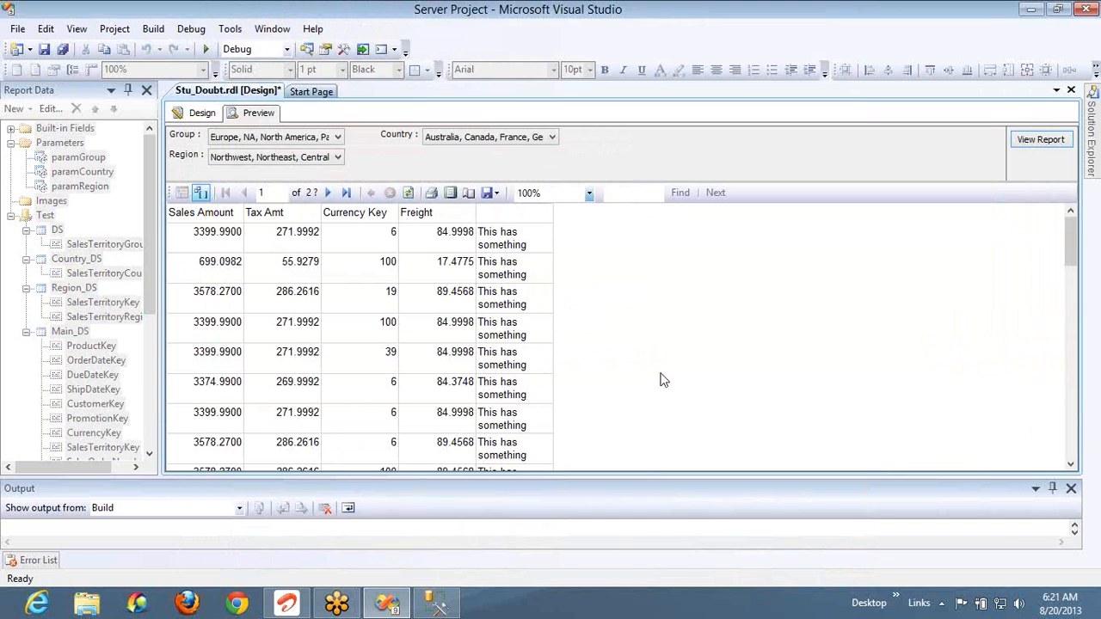
left_click(330, 193)
left_click(330, 193)
left_click(331, 192)
left_click(330, 193)
left_click(330, 192)
left_click(330, 193)
left_click(330, 192)
left_click(330, 192)
left_click(330, 193)
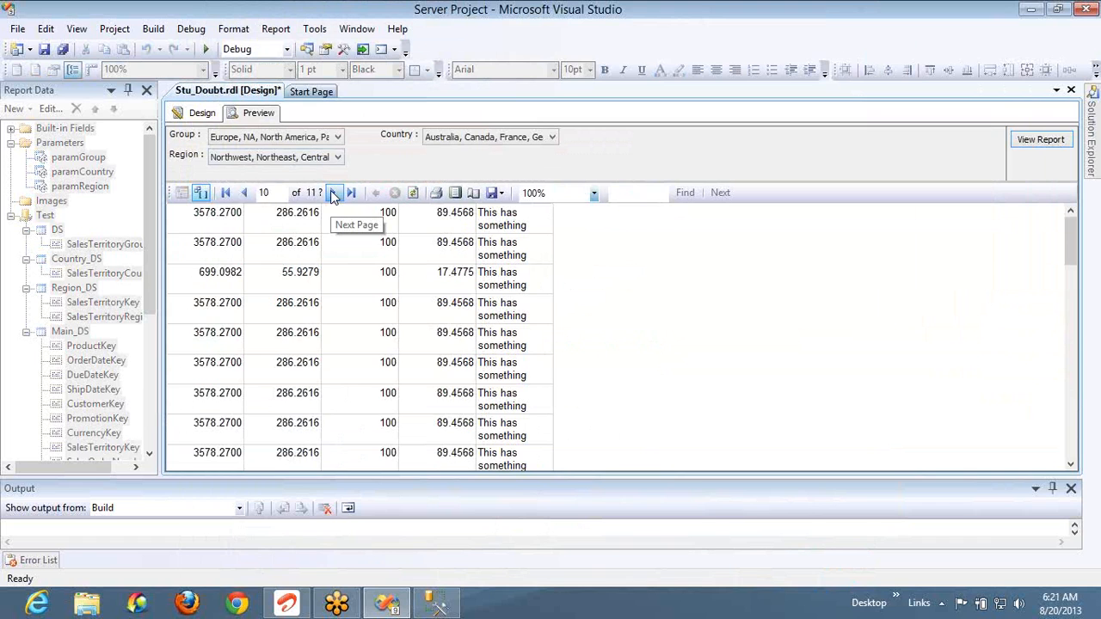
left_click(332, 194)
left_click(332, 195)
left_click(332, 194)
left_click(332, 195)
left_click(332, 194)
left_click(332, 194)
left_click(332, 194)
left_click(332, 195)
left_click(332, 195)
left_click(332, 195)
left_click(332, 195)
left_click(332, 194)
left_click(332, 194)
left_click(332, 194)
left_click(332, 195)
left_click(332, 194)
left_click(332, 194)
left_click(332, 194)
left_click(332, 194)
left_click(332, 194)
left_click(332, 194)
left_click(332, 194)
Return to the report design and reopen the null-check cell's expression to review its IsNothing condition and two result texts
left_click(201, 114)
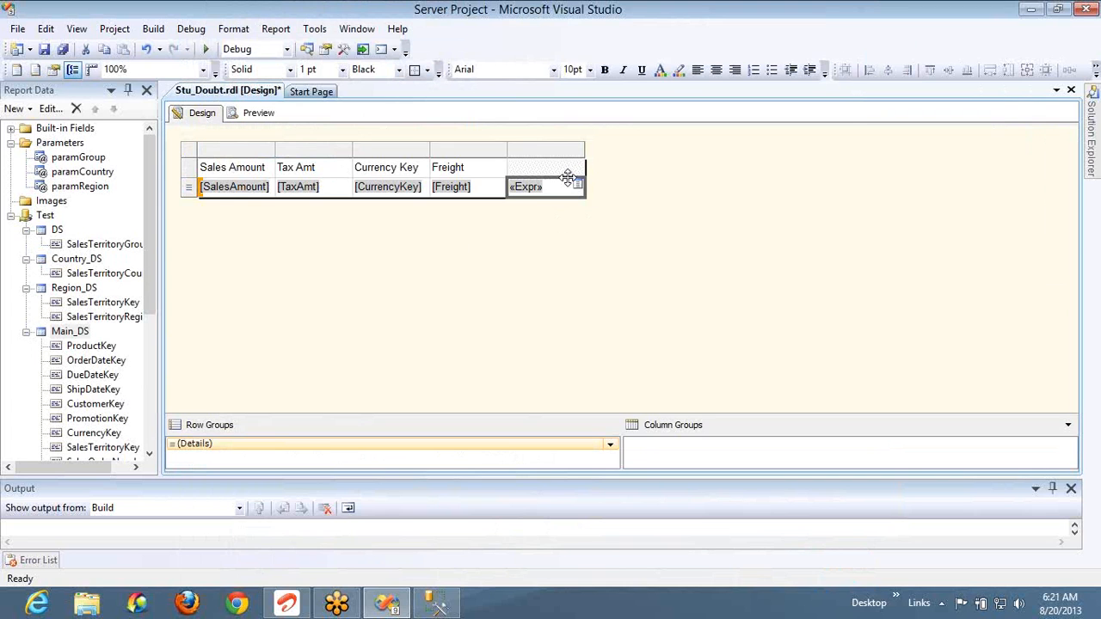
left_click(559, 169)
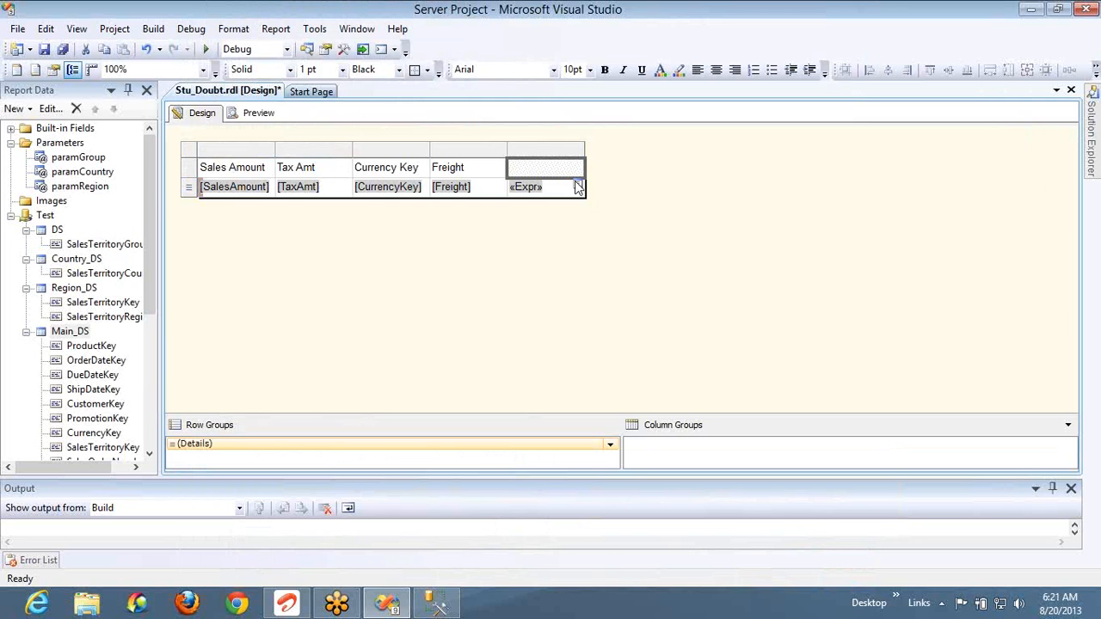
right_click(564, 191)
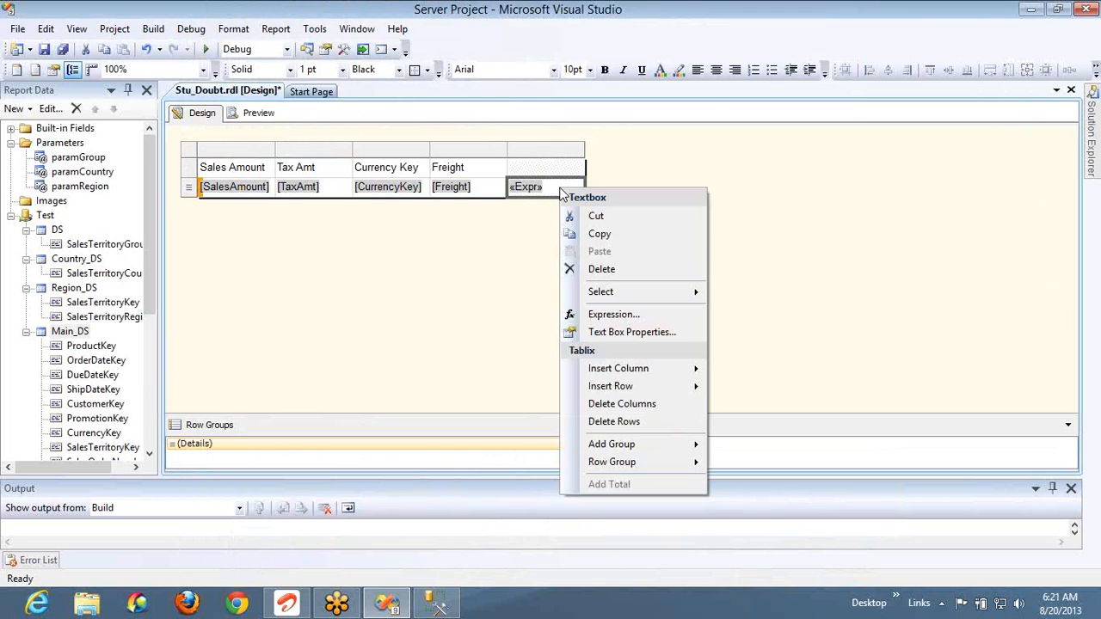
left_click(605, 314)
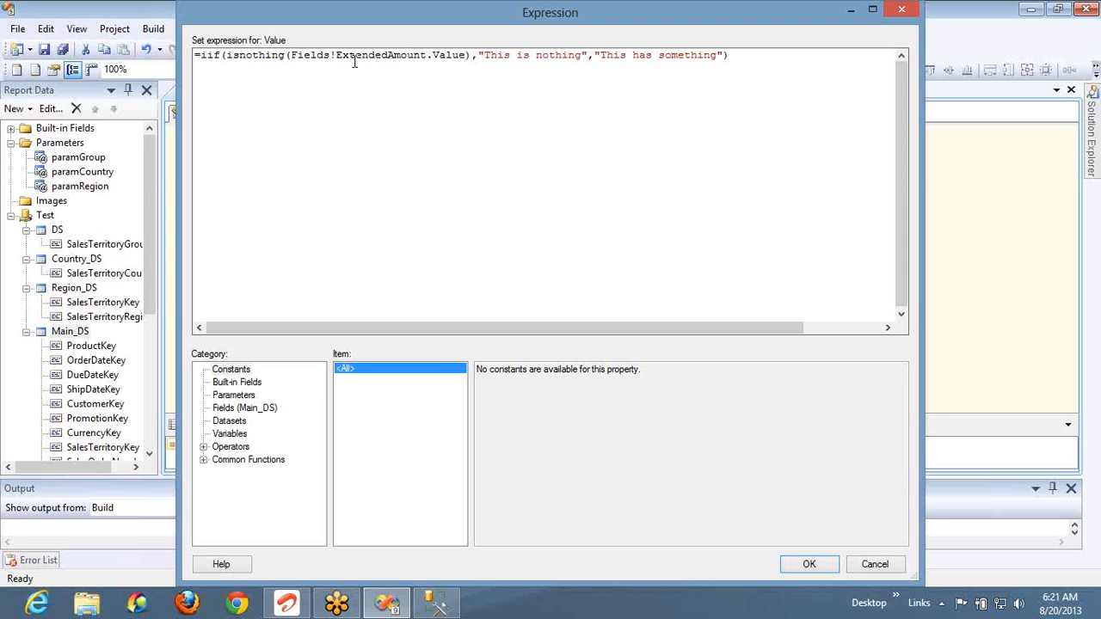
right_click(473, 59)
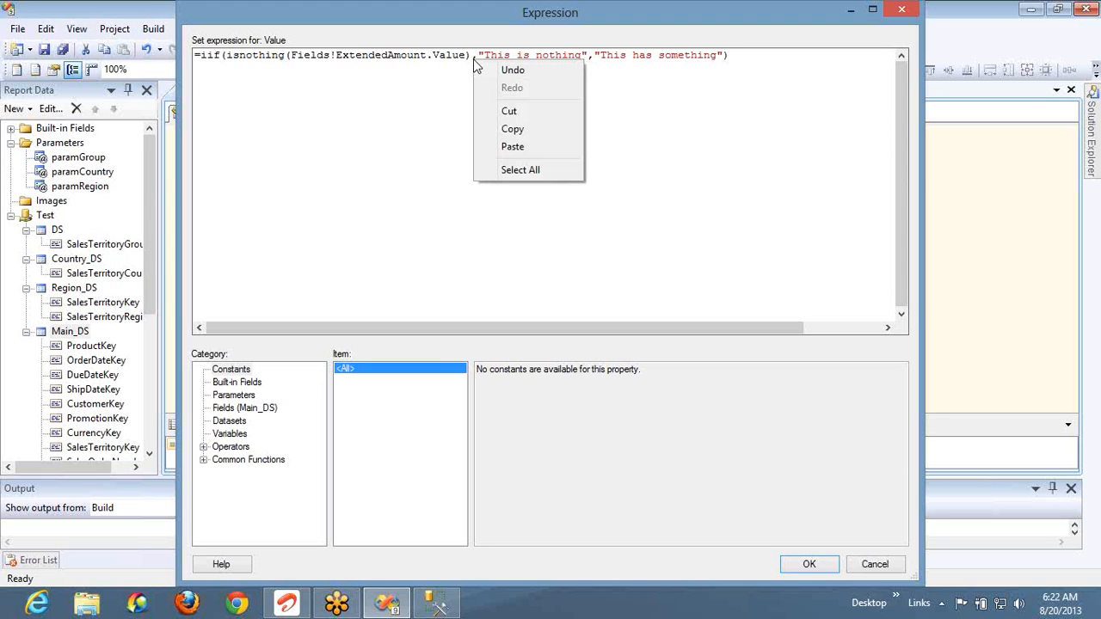
left_click(623, 160)
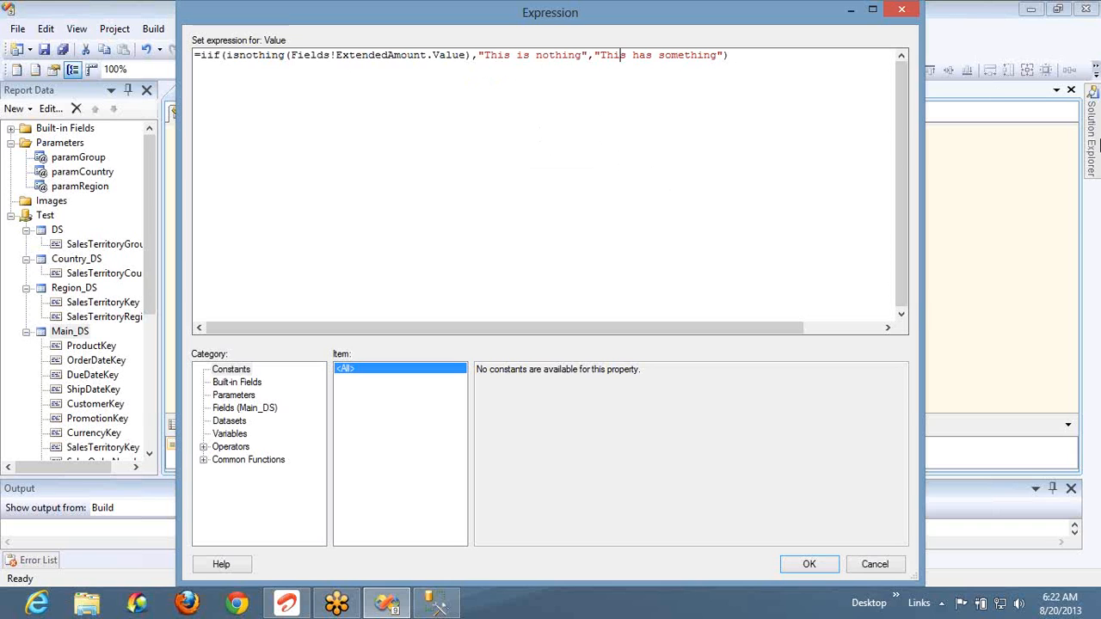
left_click(1086, 206)
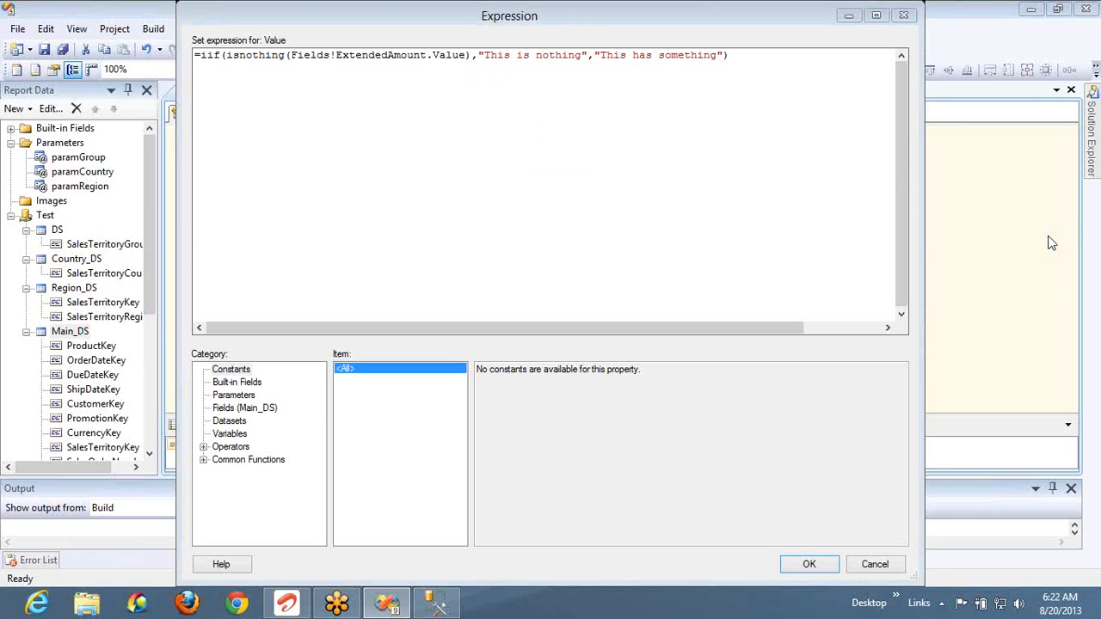
left_click(1049, 238)
mouse_move(474, 164)
left_mouse_down()
mouse_move(515, 169)
mouse_move(499, 178)
mouse_move(565, 172)
left_mouse_up()
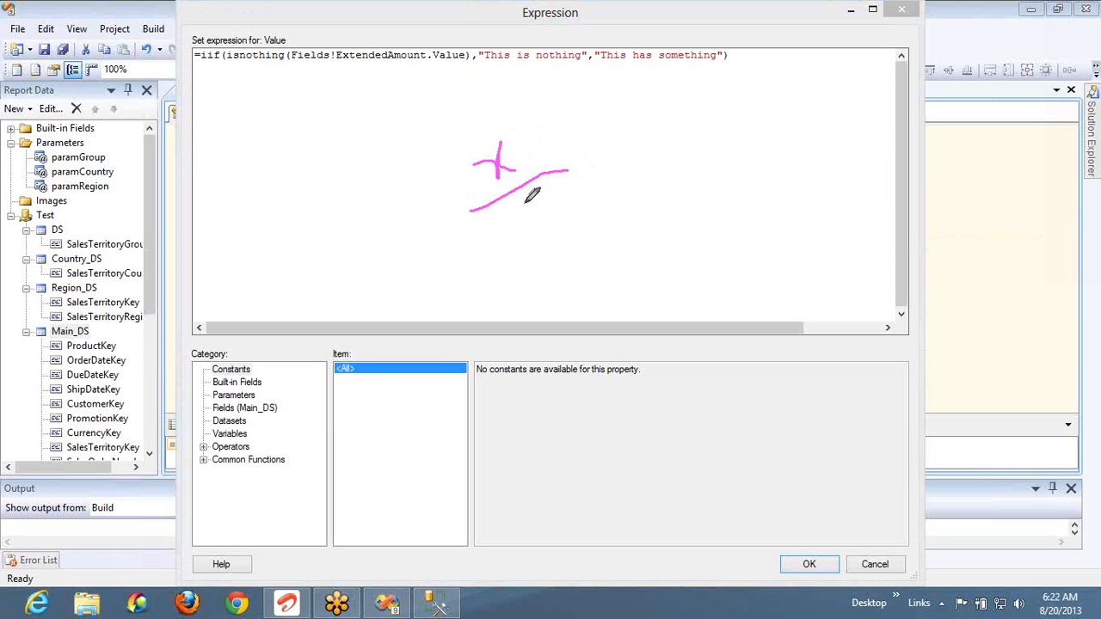
mouse_move(525, 203)
left_mouse_down()
mouse_move(544, 202)
mouse_move(558, 220)
left_mouse_up()
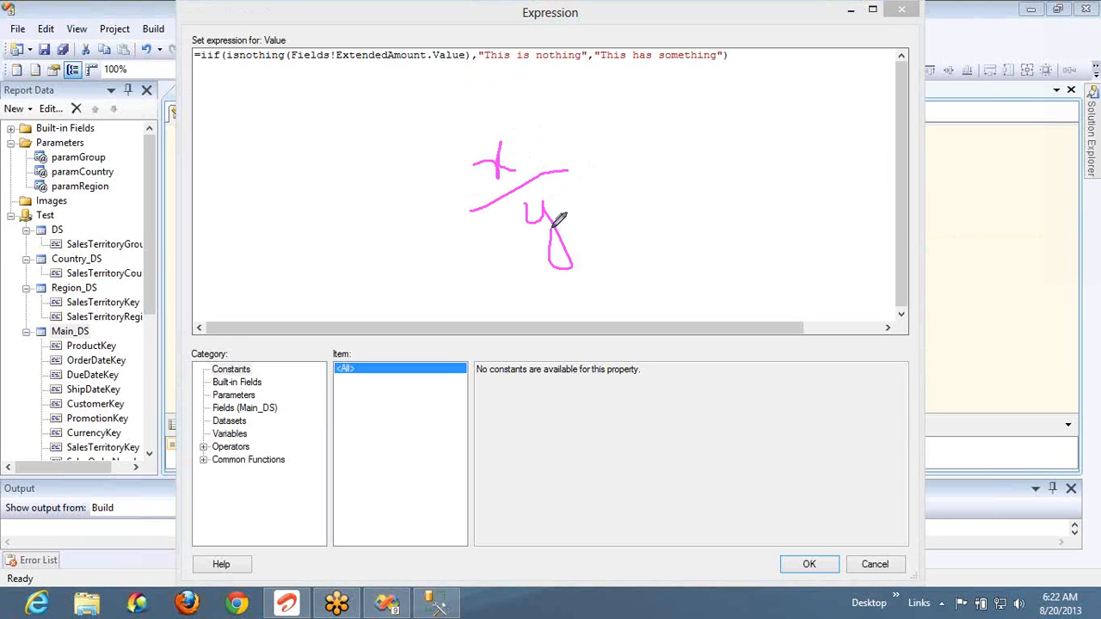
left_click(213, 323)
mouse_move(225, 355)
left_mouse_down()
mouse_move(213, 325)
mouse_move(239, 337)
left_mouse_up()
mouse_move(248, 298)
left_mouse_down()
mouse_move(263, 344)
mouse_move(290, 346)
left_mouse_up()
left_click_drag(284, 288, 327, 343)
mouse_move(332, 297)
left_mouse_down()
mouse_move(350, 311)
mouse_move(379, 295)
mouse_move(400, 247)
mouse_move(427, 298)
left_mouse_up()
mouse_move(434, 247)
left_mouse_down()
mouse_move(473, 275)
mouse_move(453, 277)
left_mouse_up()
left_click_drag(470, 213, 487, 308)
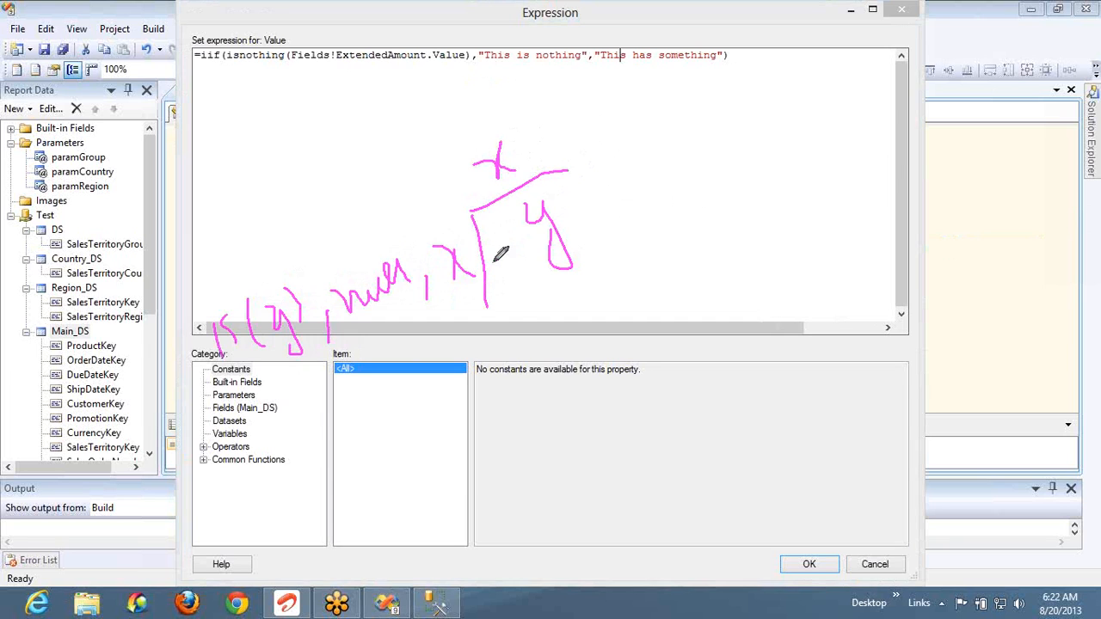
left_click_drag(492, 248, 519, 299)
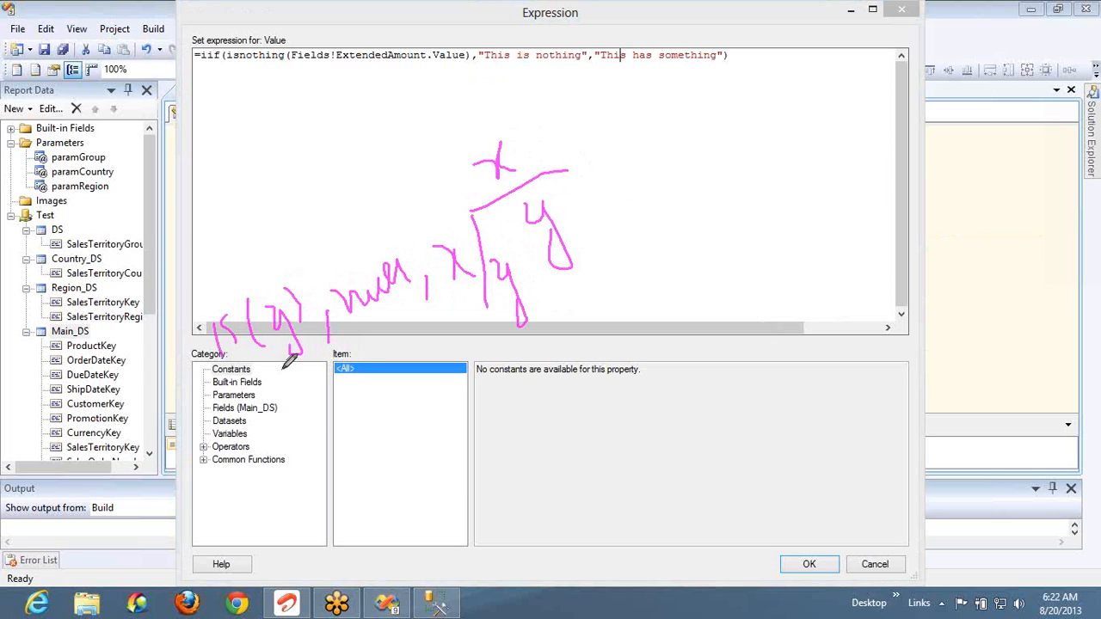
mouse_move(186, 386)
left_mouse_down()
mouse_move(364, 307)
mouse_move(194, 394)
mouse_move(286, 372)
left_mouse_up()
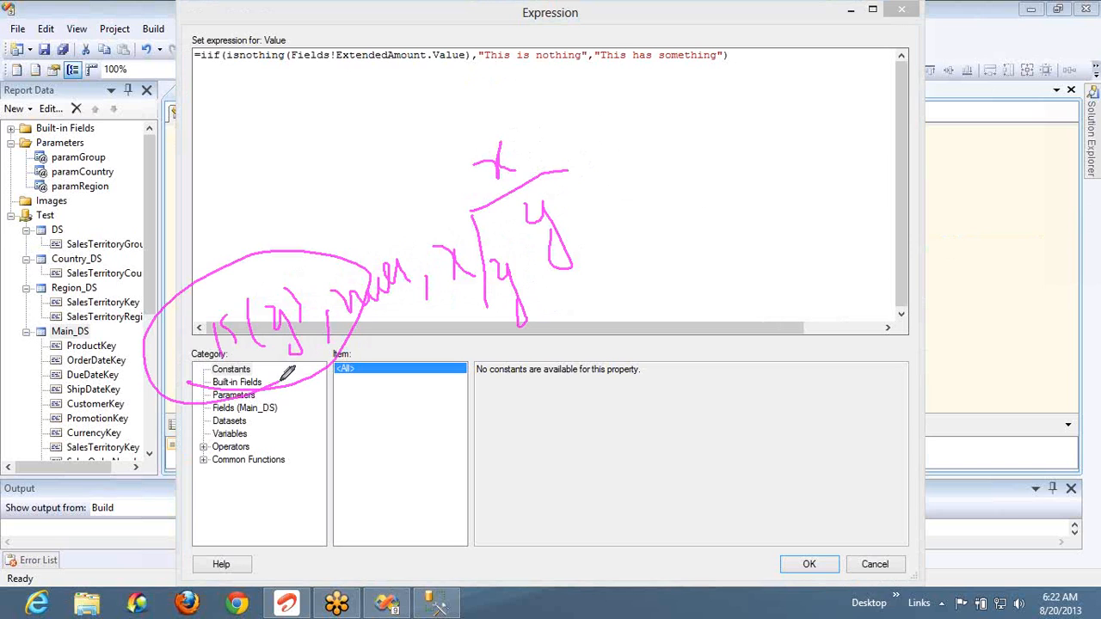
left_click_drag(369, 338, 416, 308)
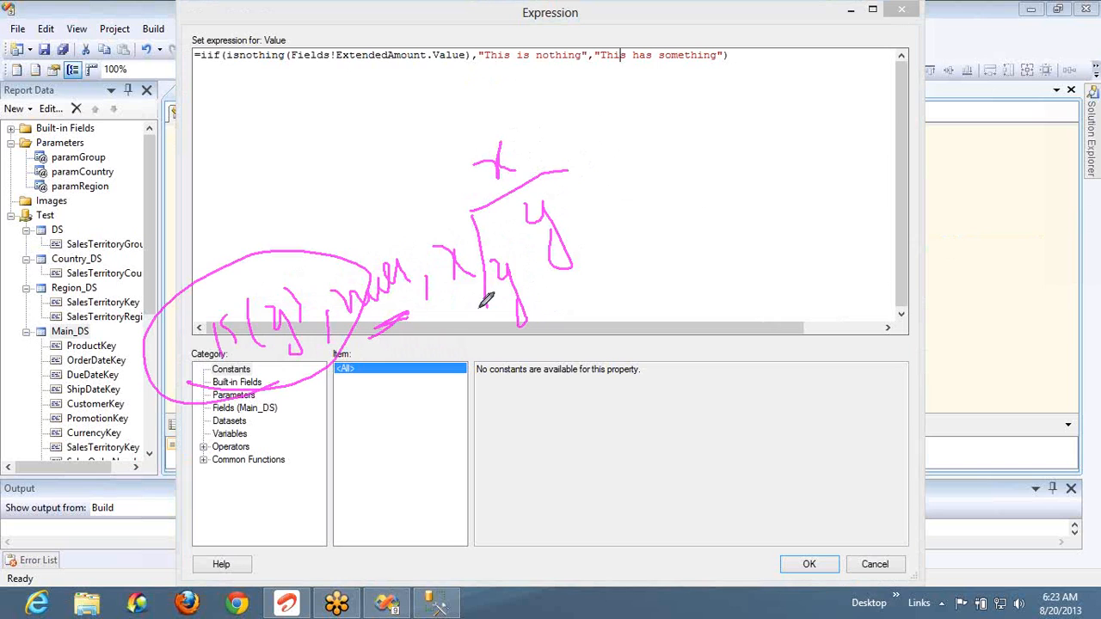
left_click_drag(466, 313, 497, 306)
left_click(1093, 210)
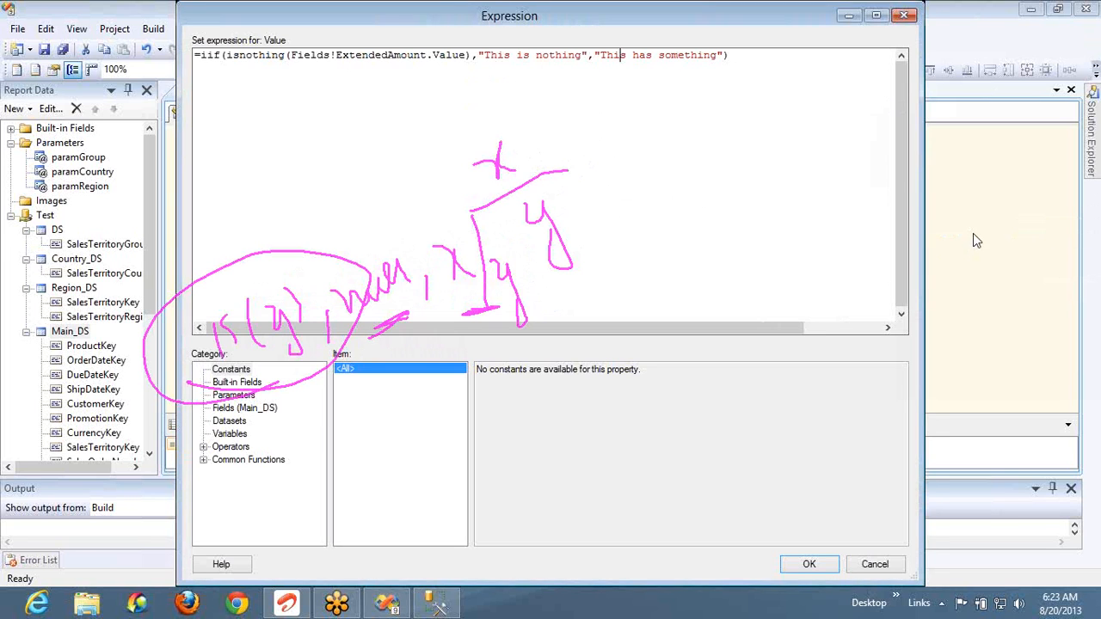
left_click(972, 234)
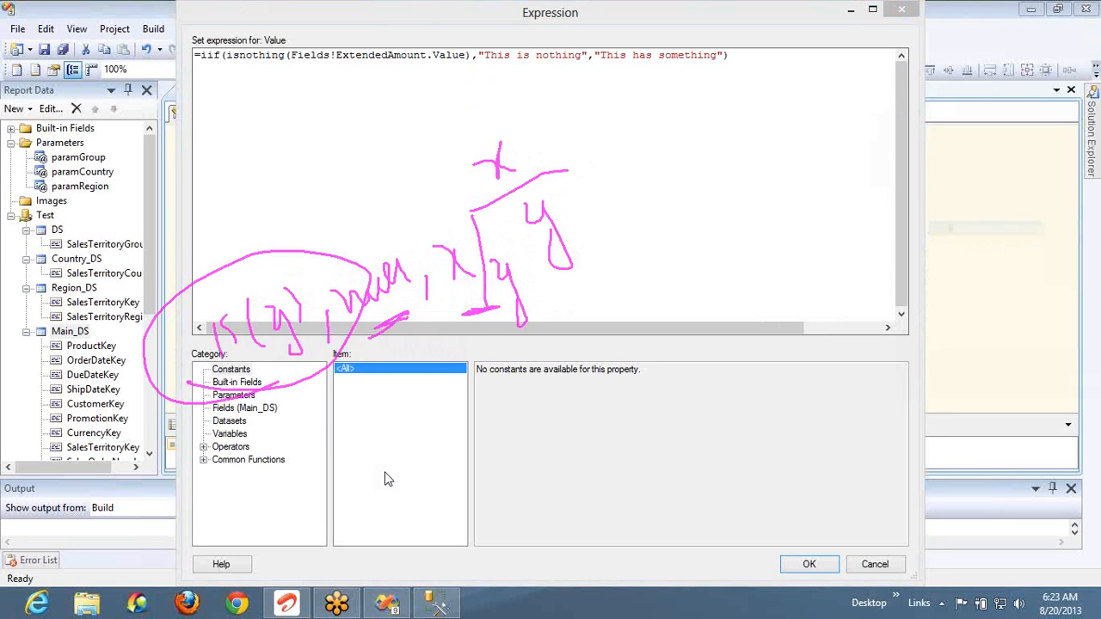
Replace the cell's expression with an IIf whose condition starts with the IsArray function from the Inspection functions
left_click(203, 459)
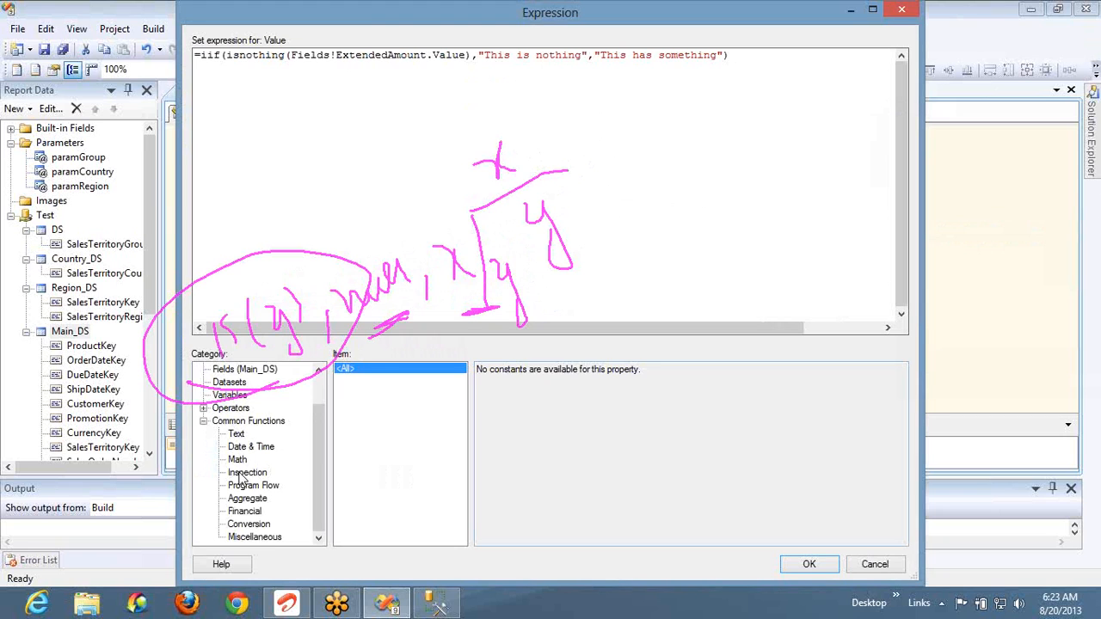
left_click(243, 474)
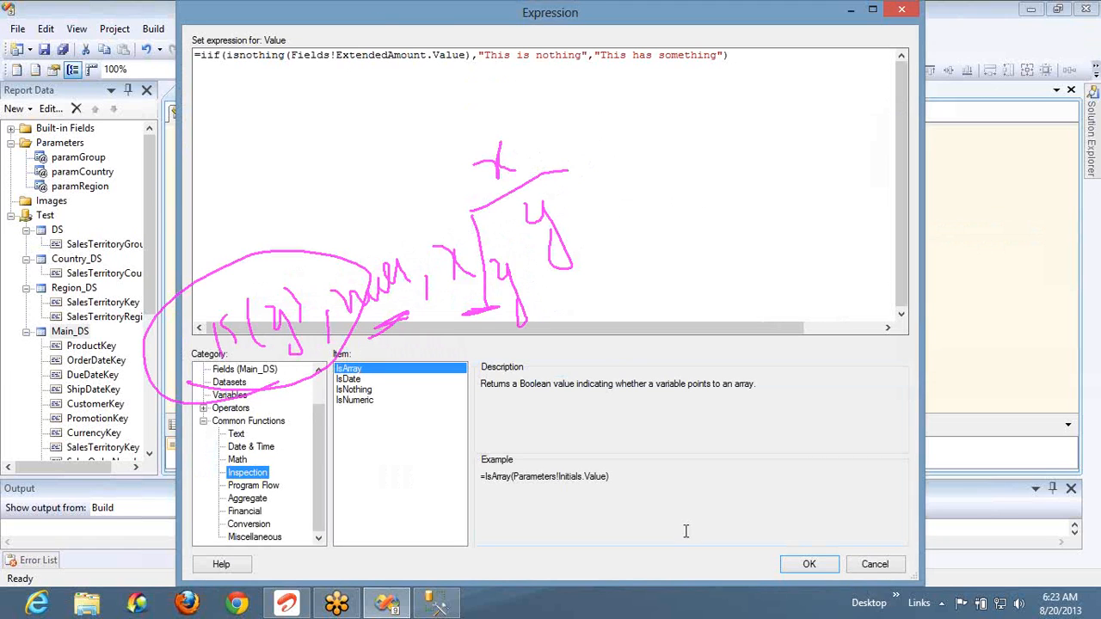
left_click(1090, 208)
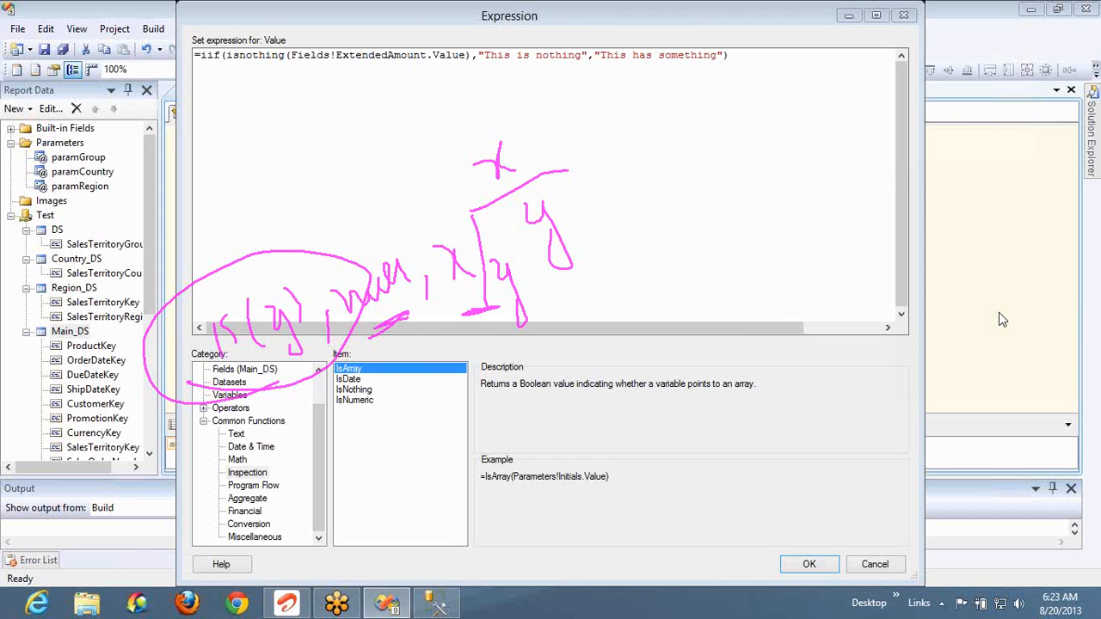
key("Escape")
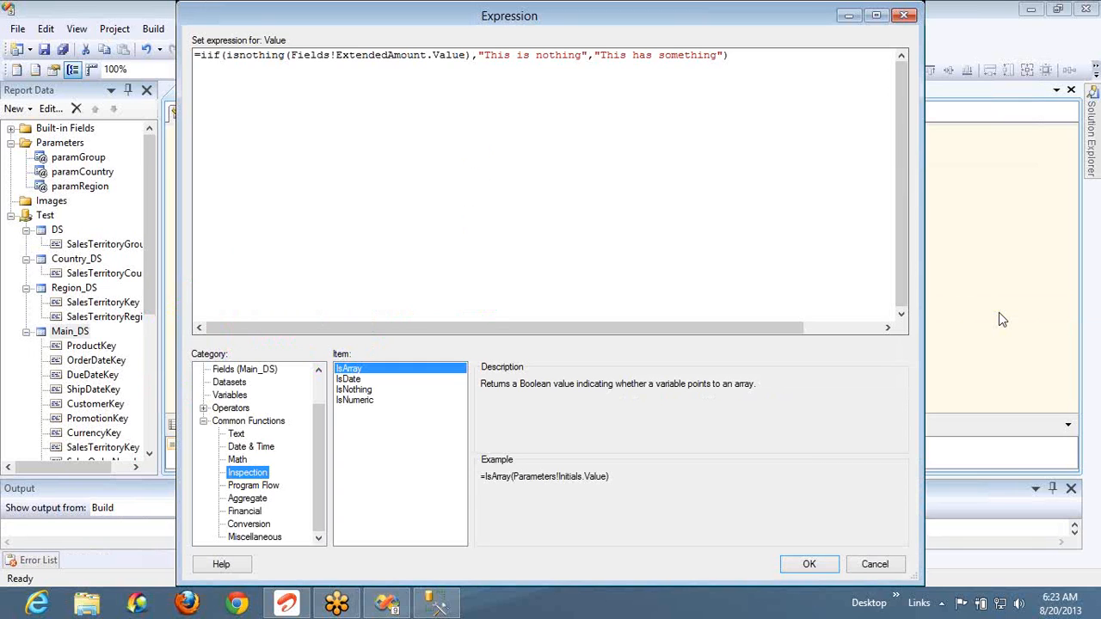
left_click(805, 64)
key("ctrl+a")
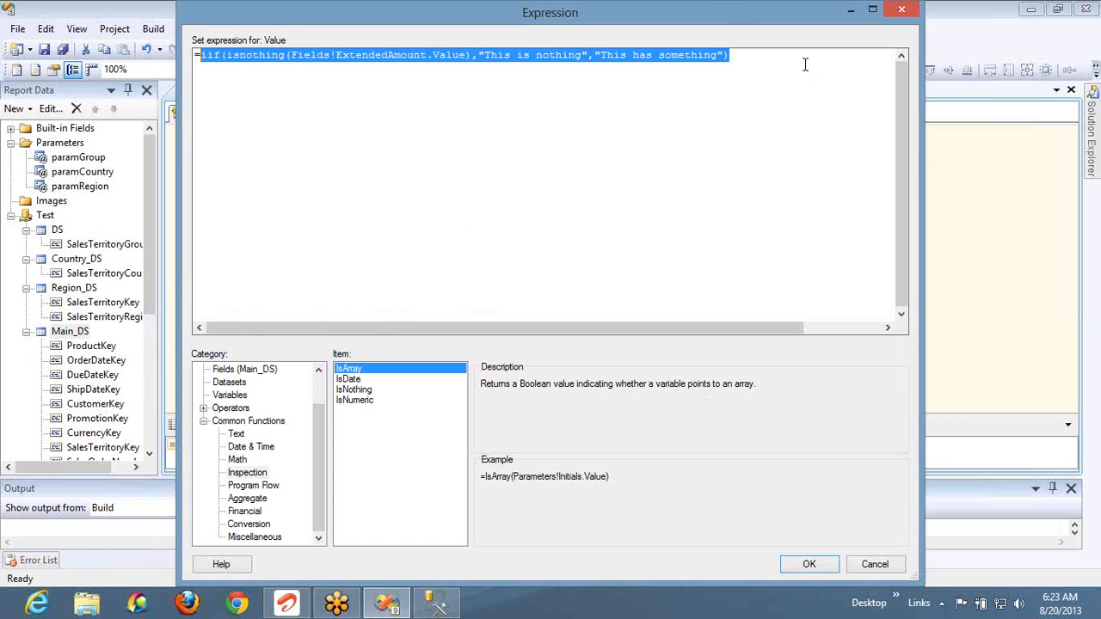
type("=iif(")
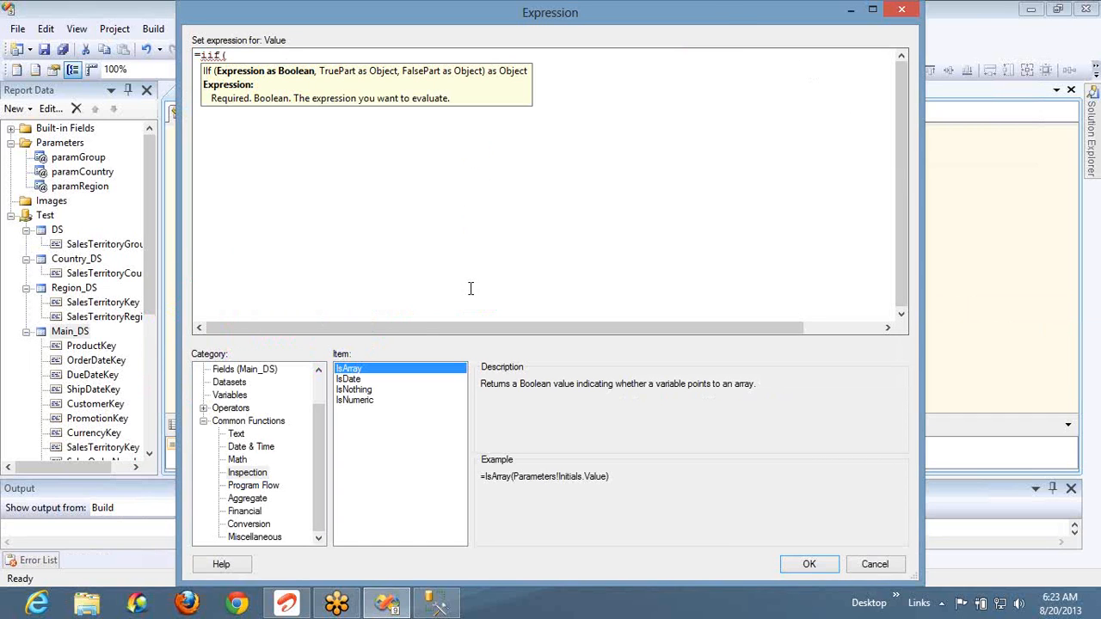
double_click(353, 370)
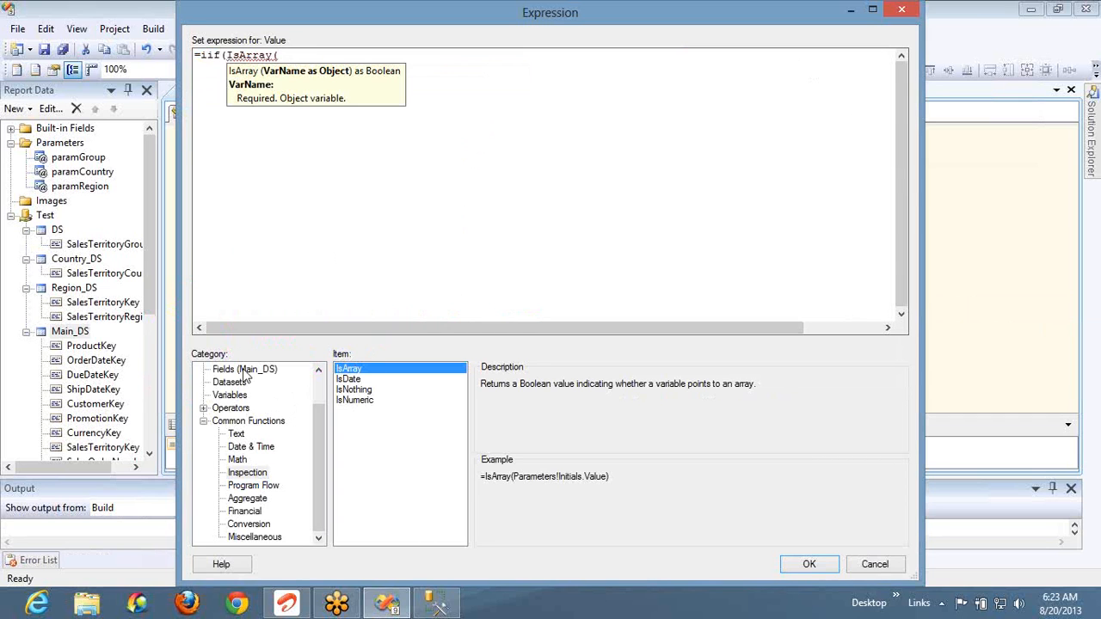
Insert the paramGroup parameter's Value as IsArray's argument, without its (0) index, and close the IsArray call
left_click(319, 381)
left_click(245, 396)
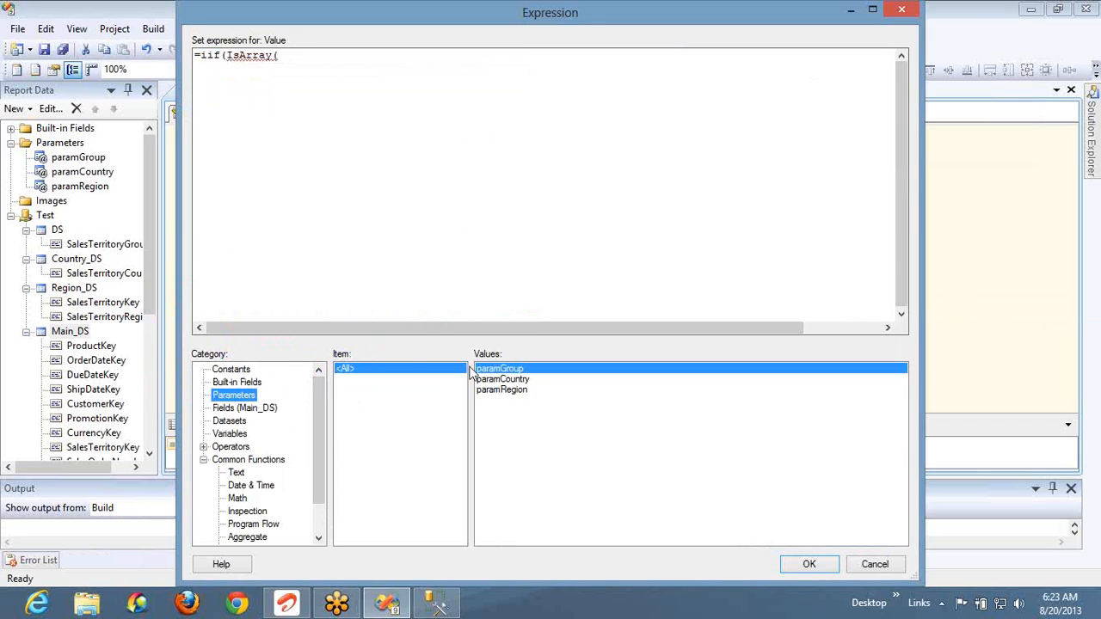
left_click(495, 371)
double_click(494, 372)
key("BackSpace")
key("BackSpace")
key("BackSpace")
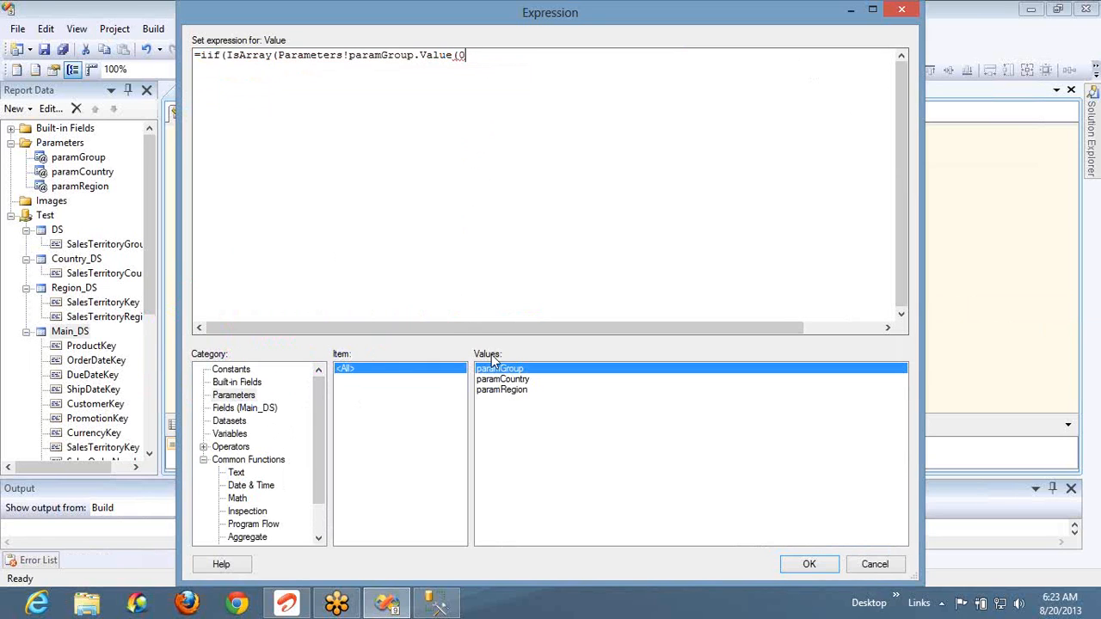
type(")")
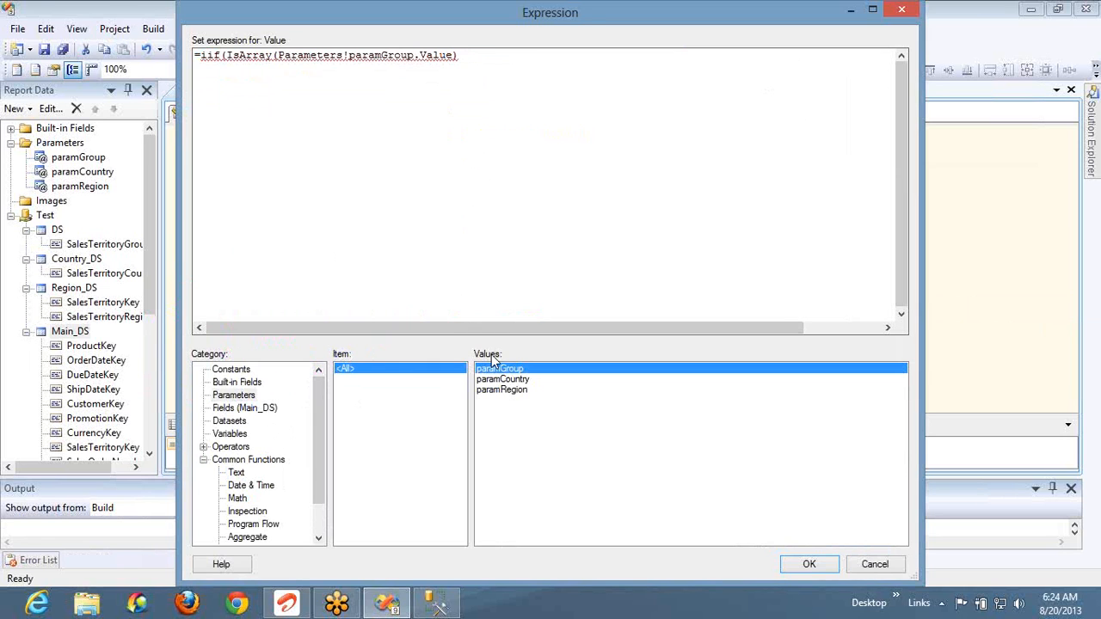
Complete the IIf with "Good" as true part and "Bad" as false part, apply the expression and preview the report
type(",")
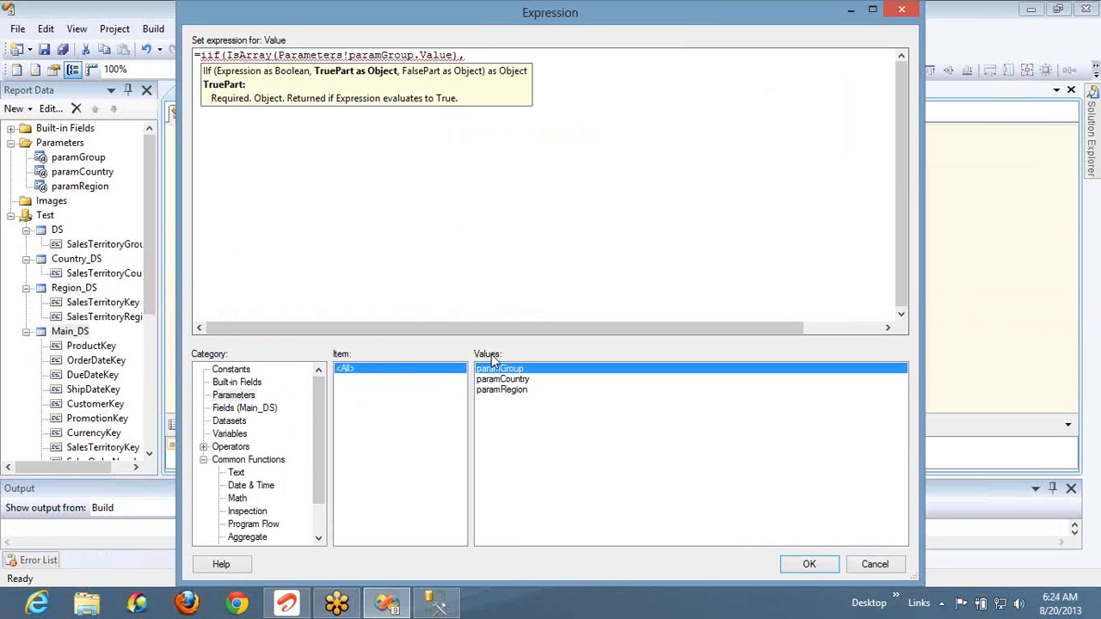
type("\"G")
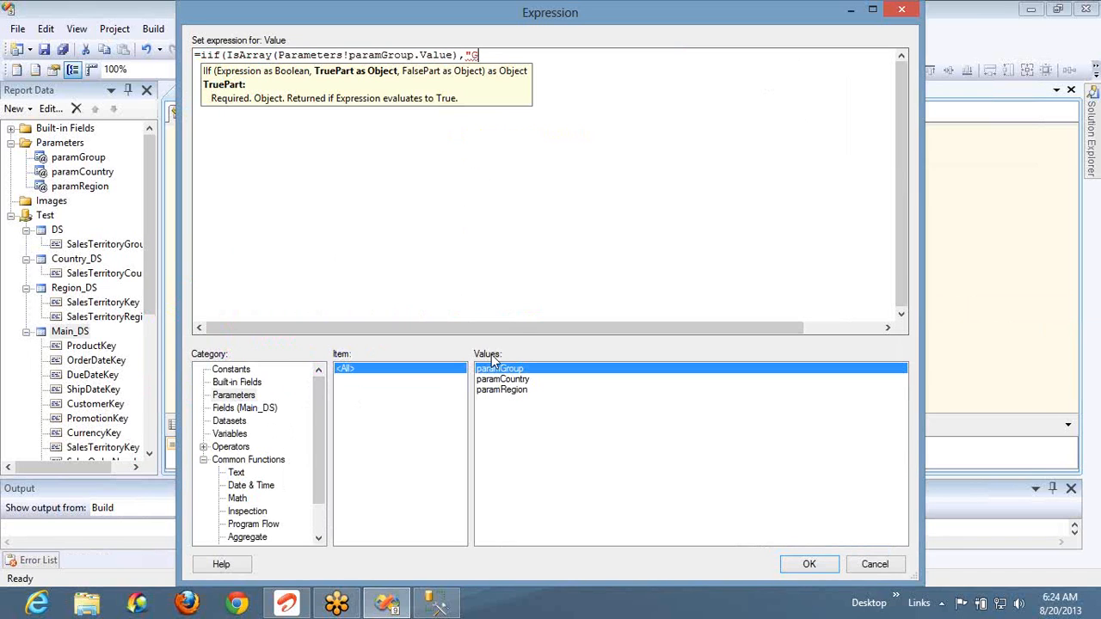
type("ood\",\"Ba")
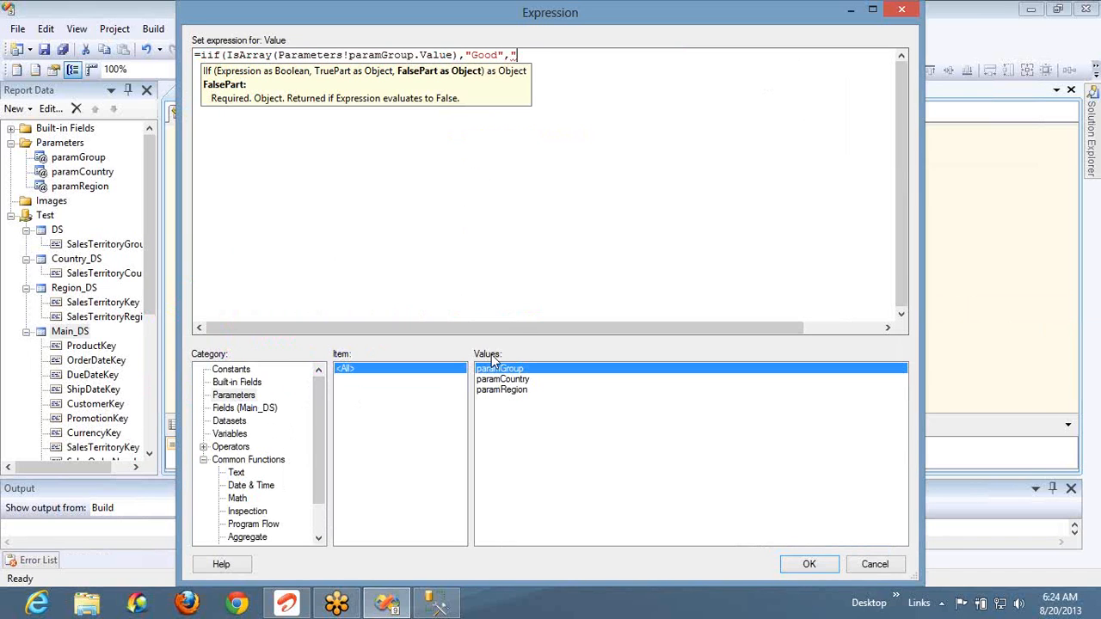
type("d\")")
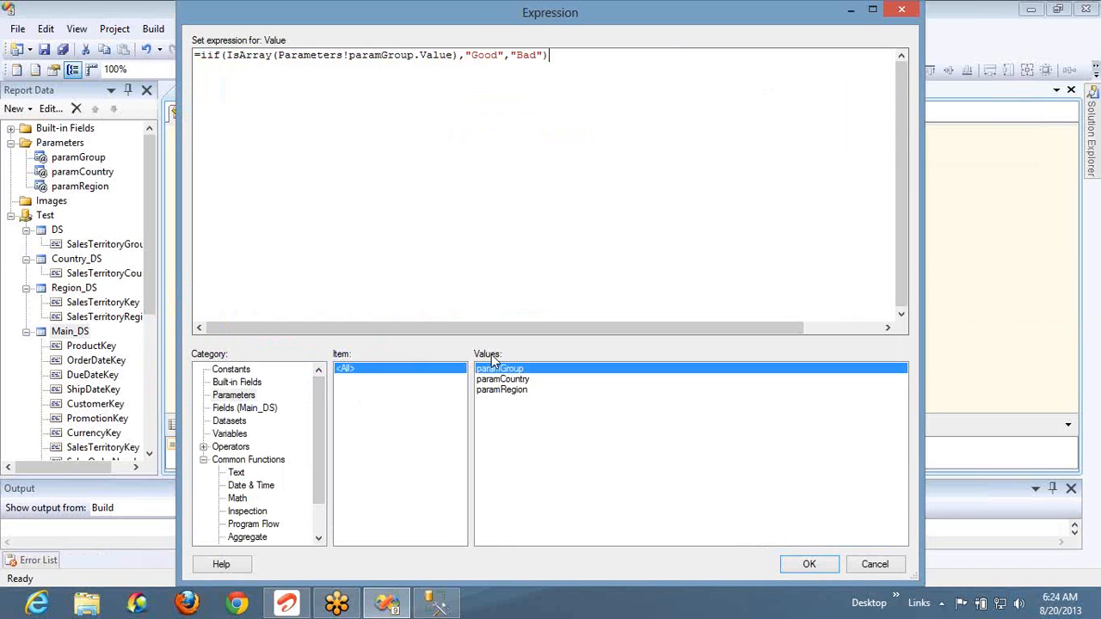
left_click(811, 563)
left_click(254, 114)
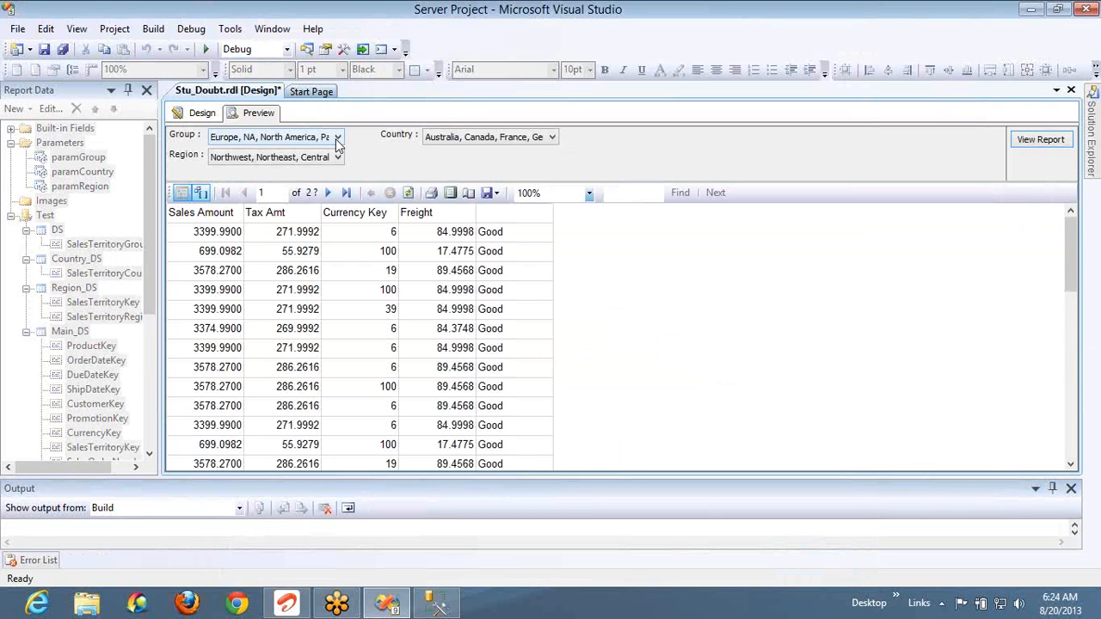
Disallow multiple values for the paramGroup parameter and preview the report to check the Group selection list
left_click(196, 113)
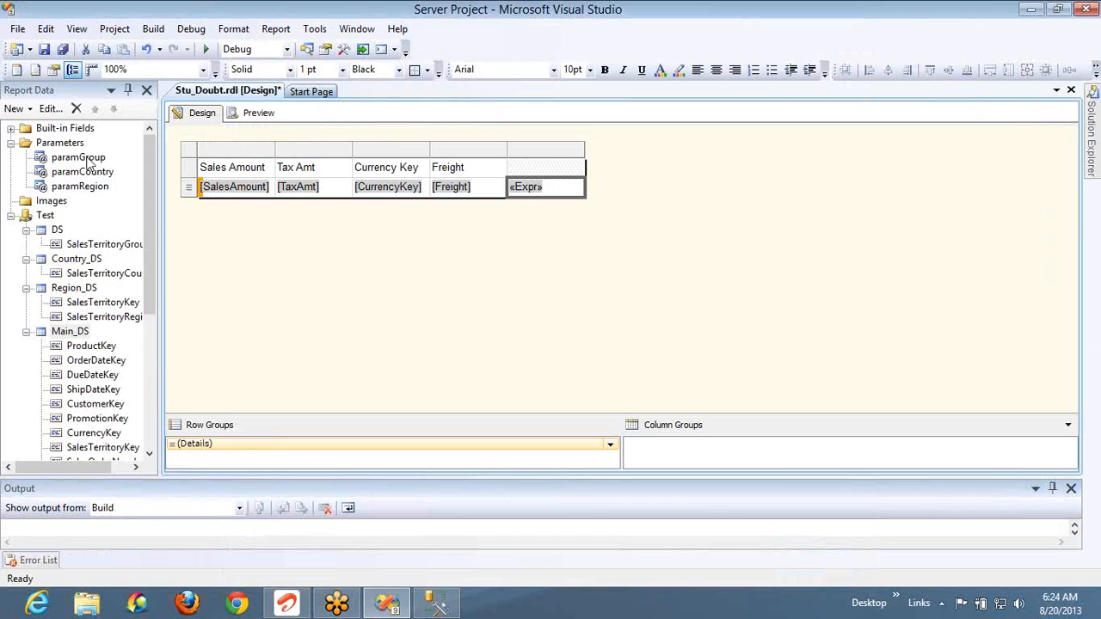
double_click(87, 160)
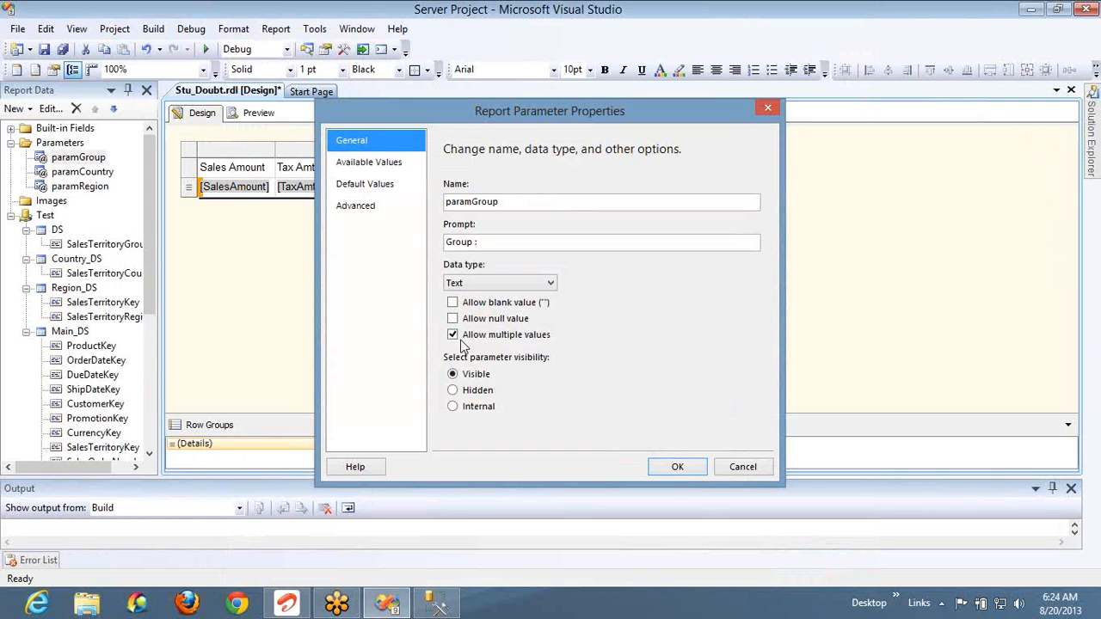
left_click(465, 340)
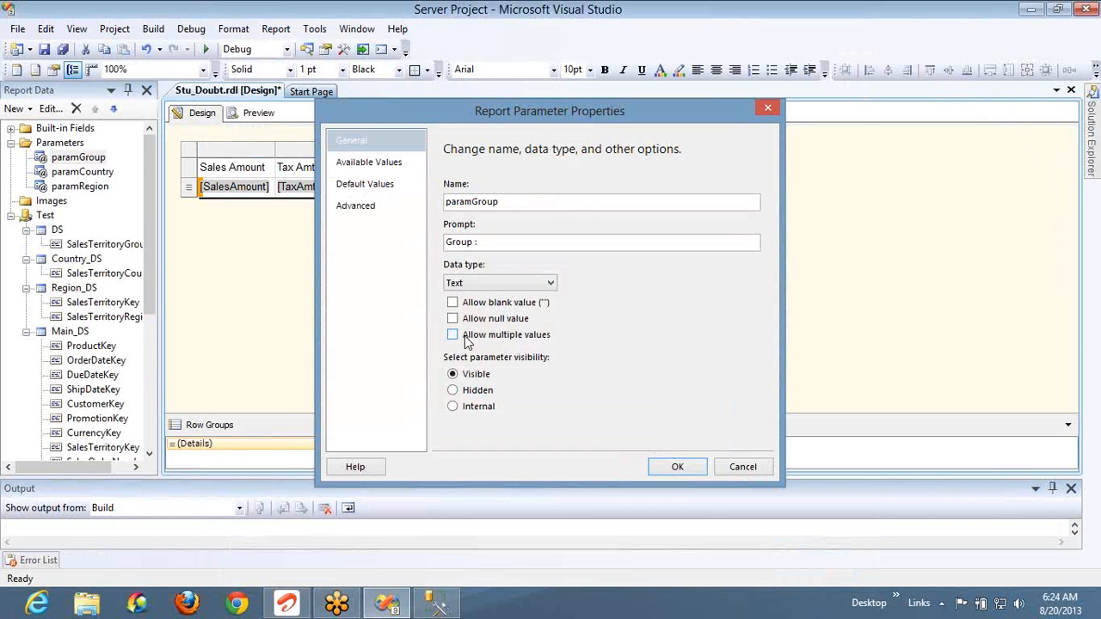
left_click(686, 469)
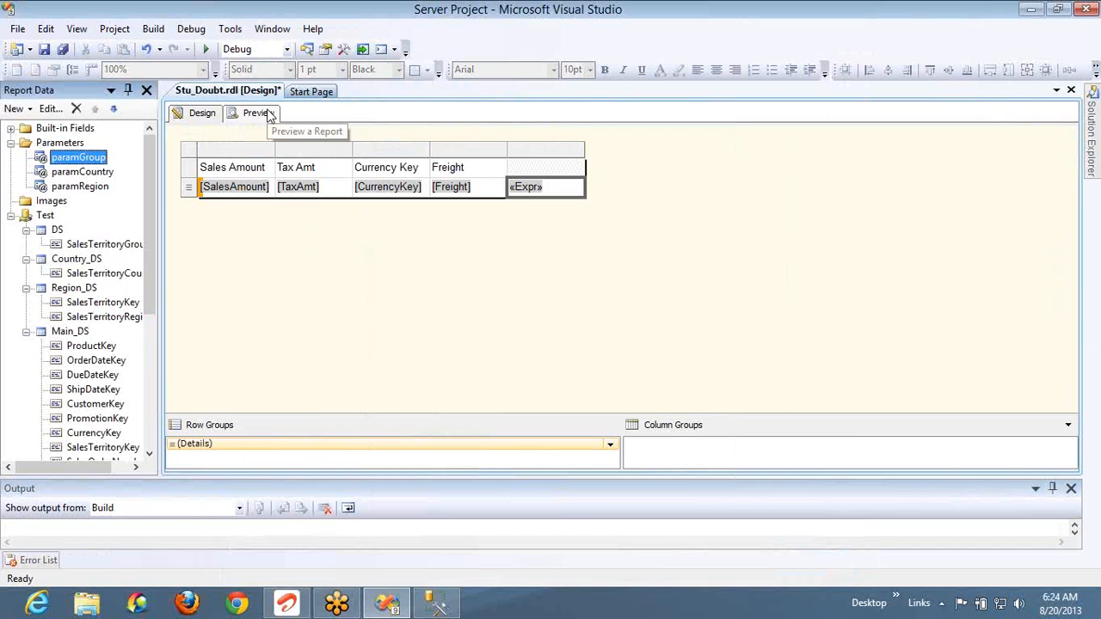
left_click(269, 115)
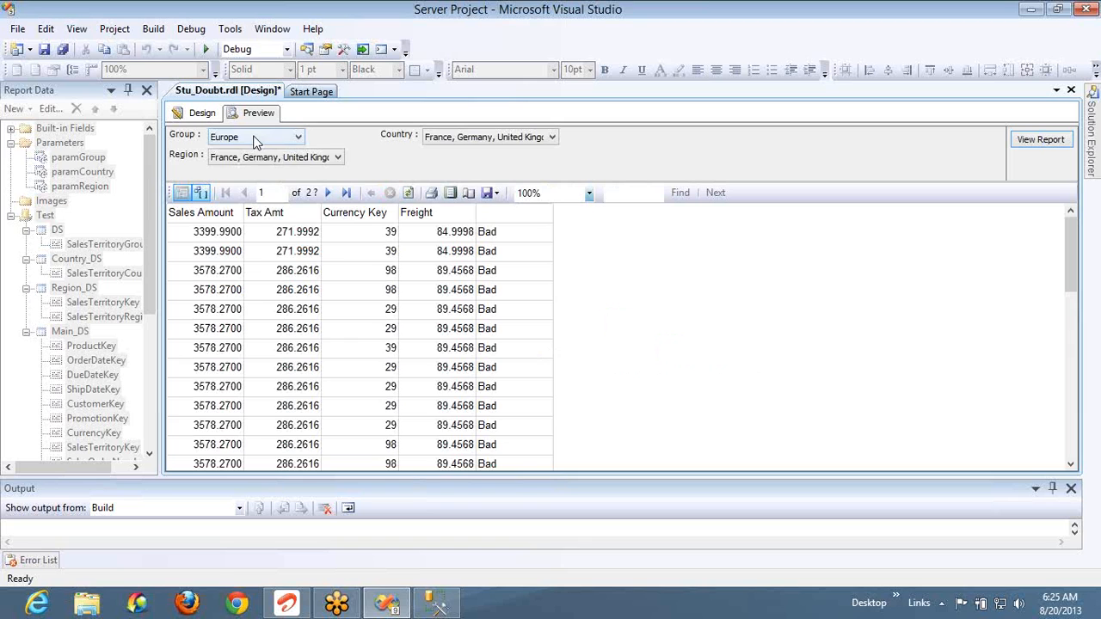
left_click(254, 140)
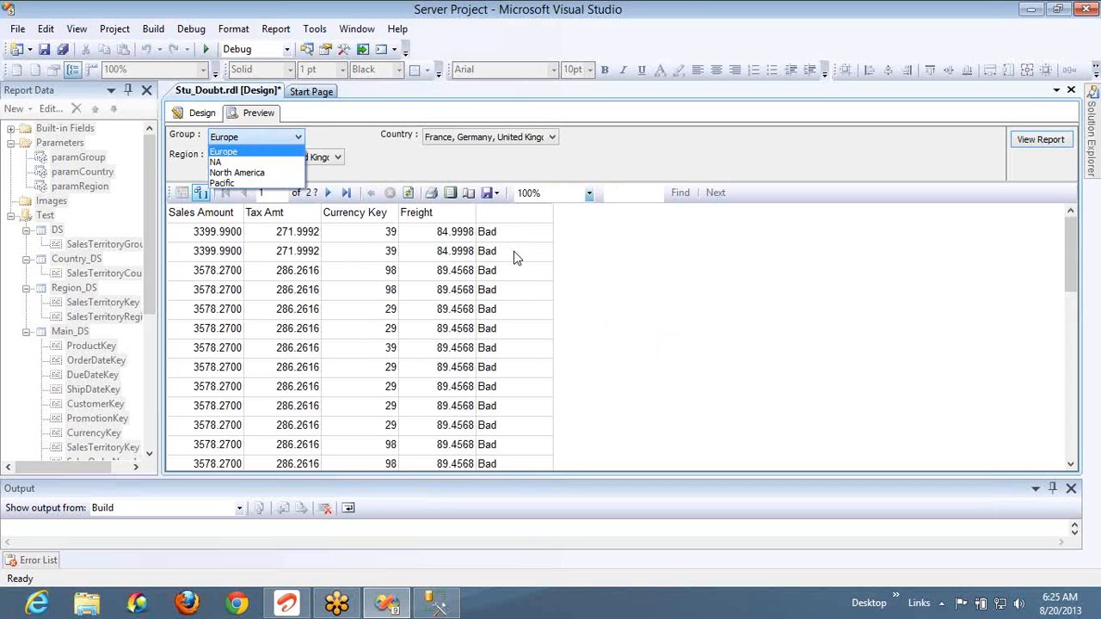
Reopen the detail cell's IsArray expression in the report design and change its true part to "This is Multi Valued Parameter"
left_click(203, 113)
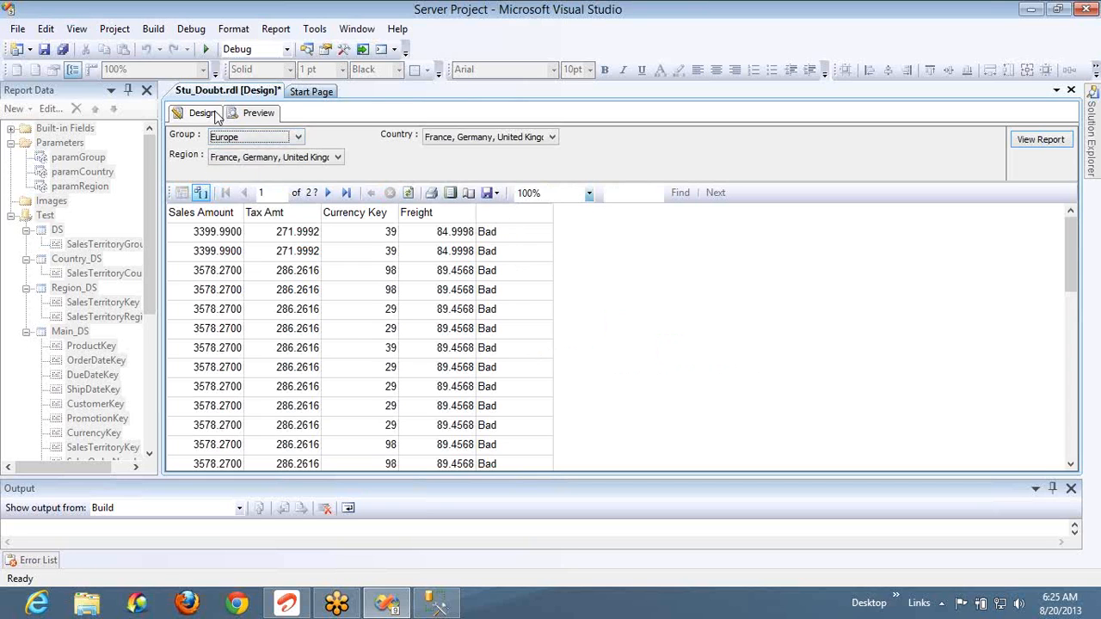
left_click(555, 166)
left_click(568, 186)
right_click(566, 188)
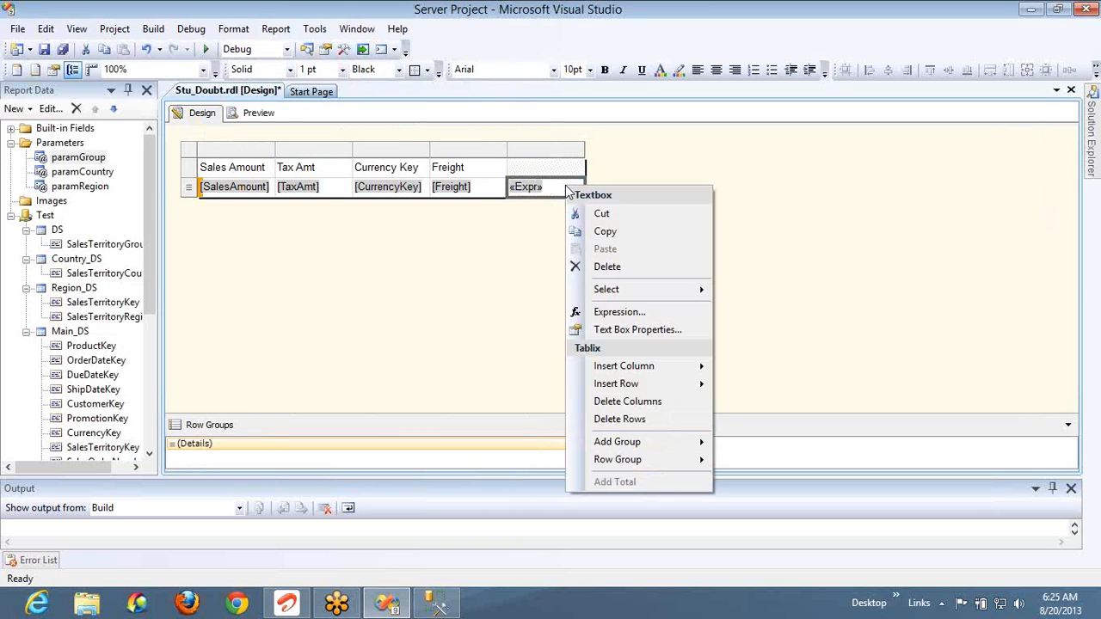
left_click(619, 312)
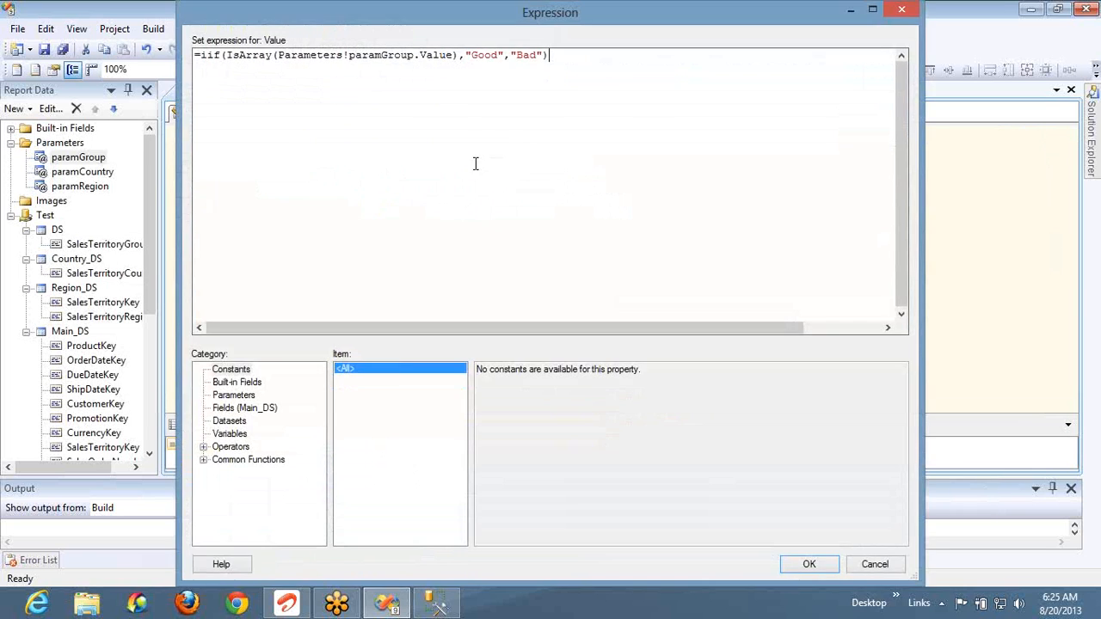
double_click(485, 56)
type("This is Multi Valued Parameter")
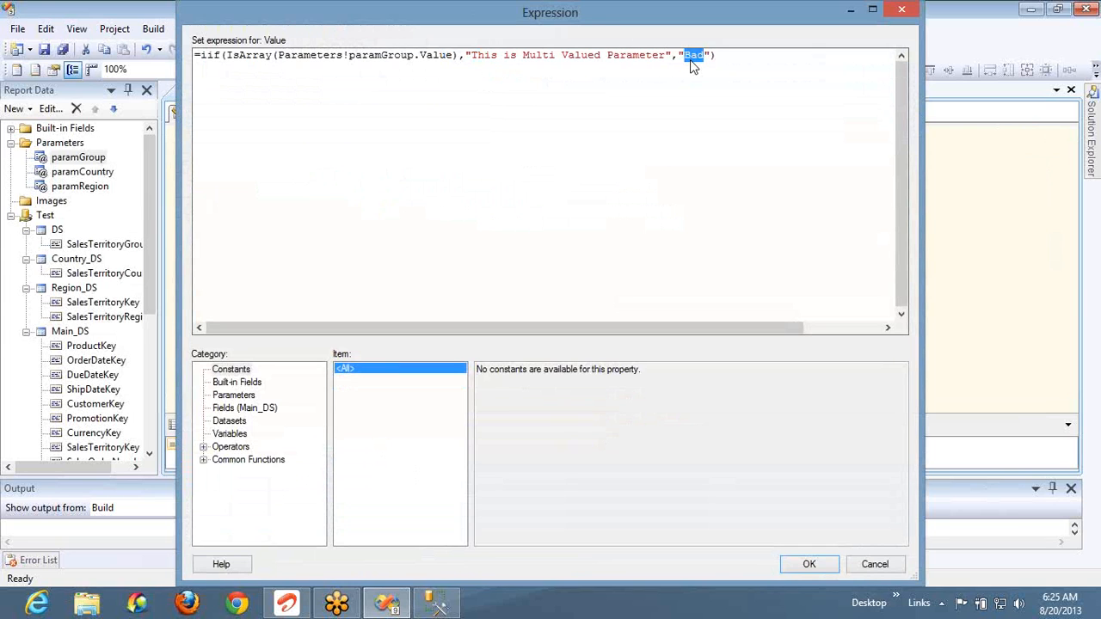
Change the expression's false part to "Only Single selection is there", apply it and preview the report
type("Only Single selec")
key("BackSpace")
type("lection is there")
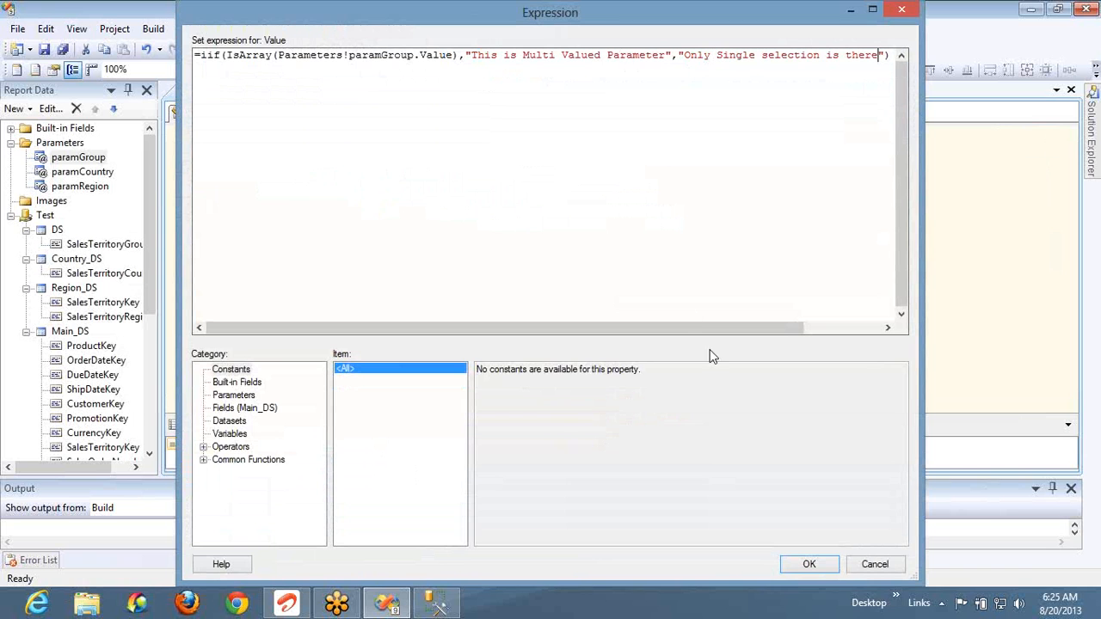
left_click(807, 567)
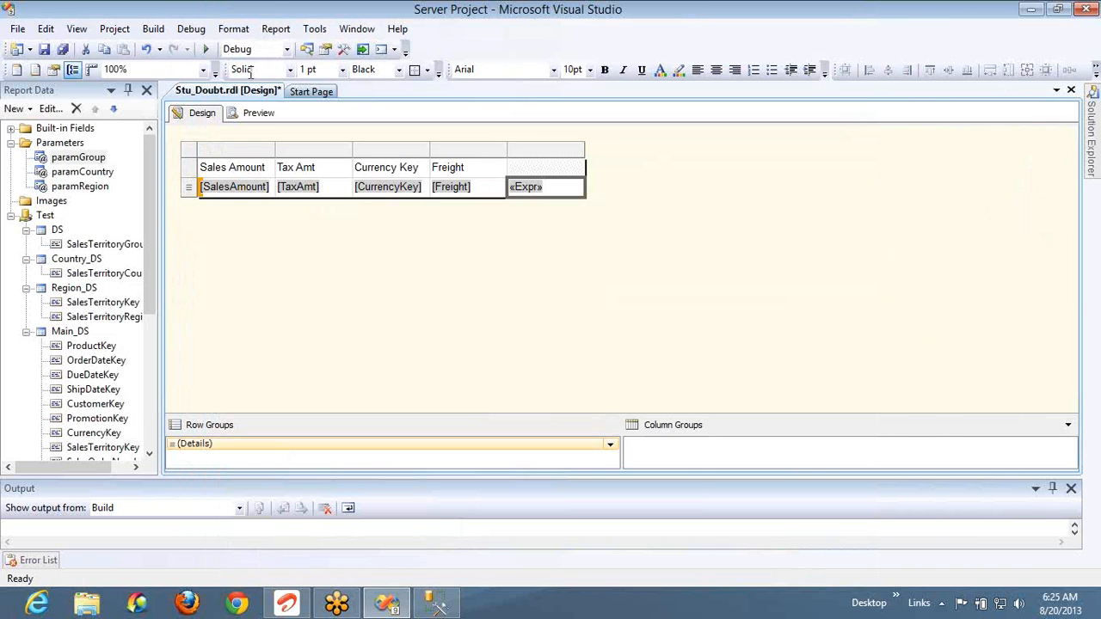
left_click(258, 113)
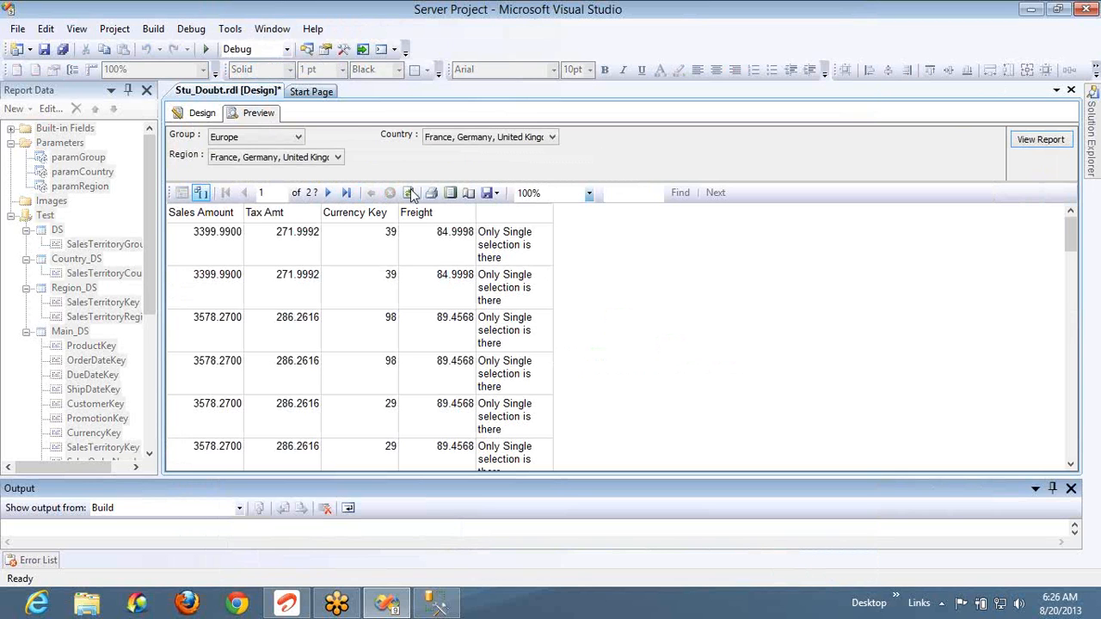
Allow multiple values for the paramGroup parameter in the report design and preview the report
left_click(197, 112)
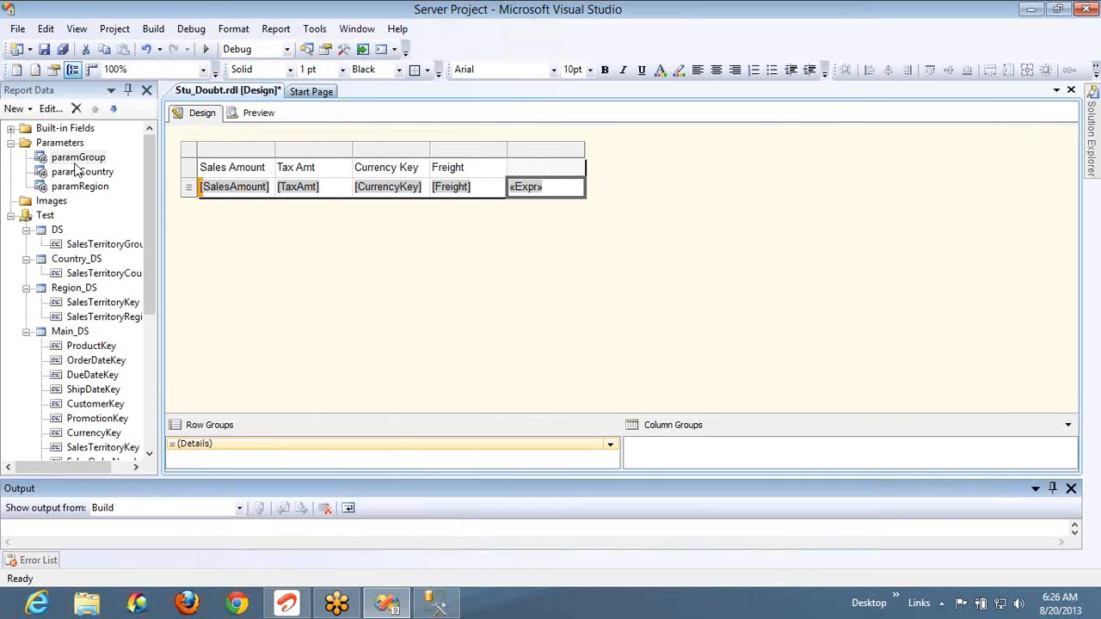
double_click(74, 160)
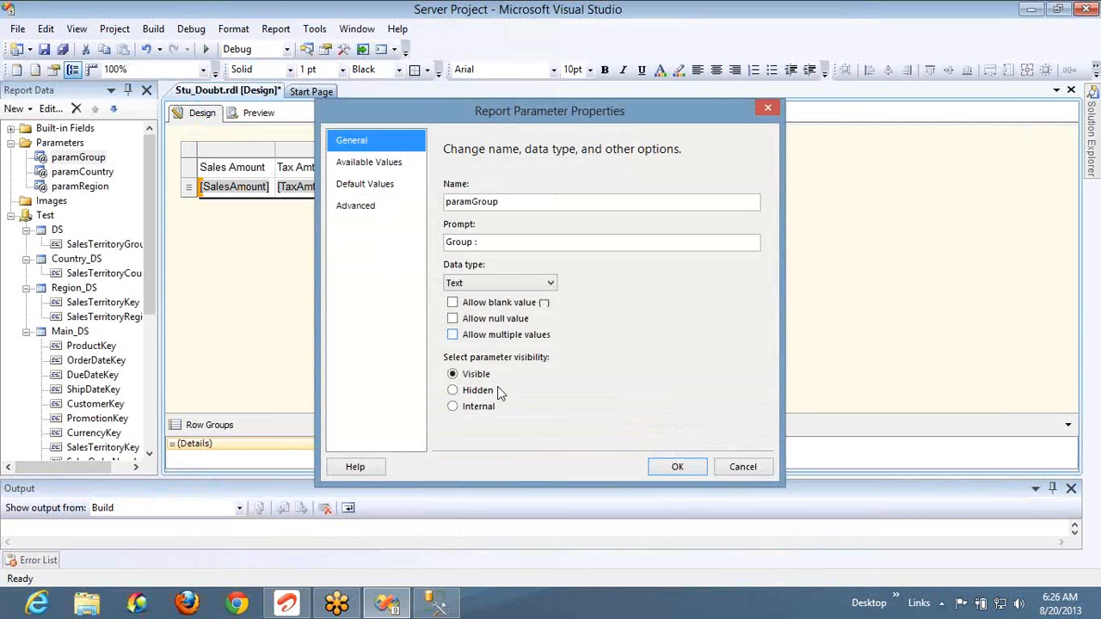
left_click(481, 340)
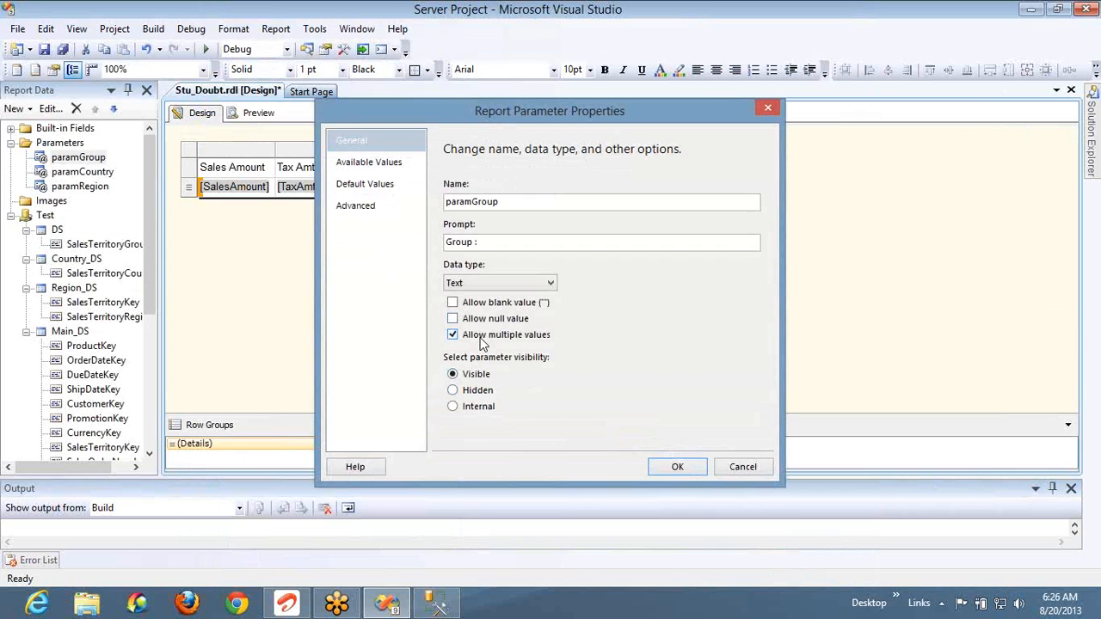
left_click(667, 464)
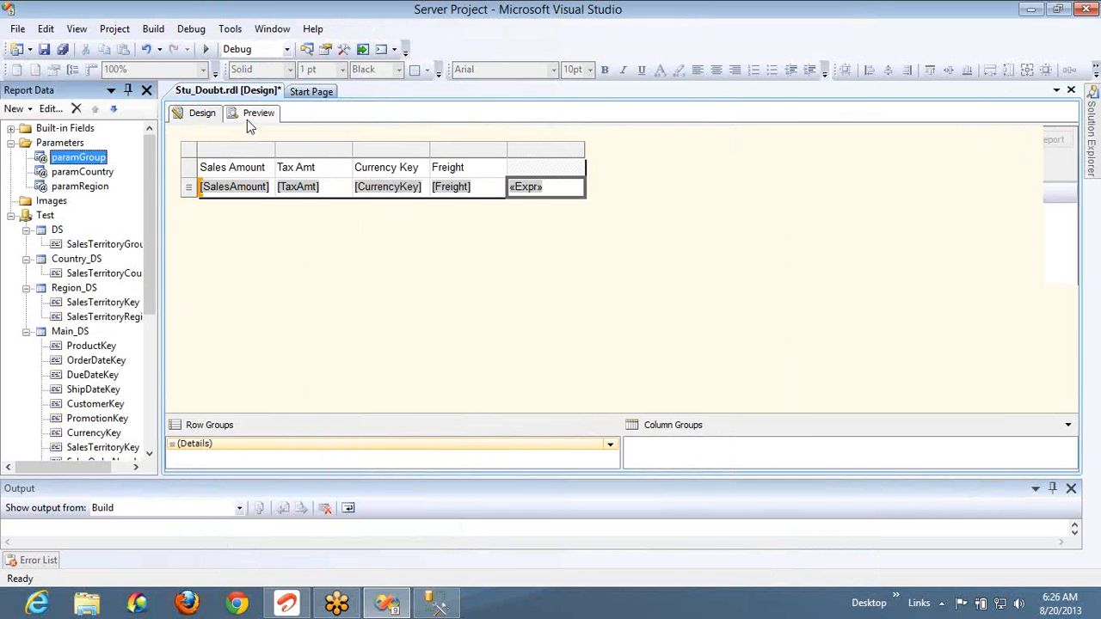
left_click(247, 120)
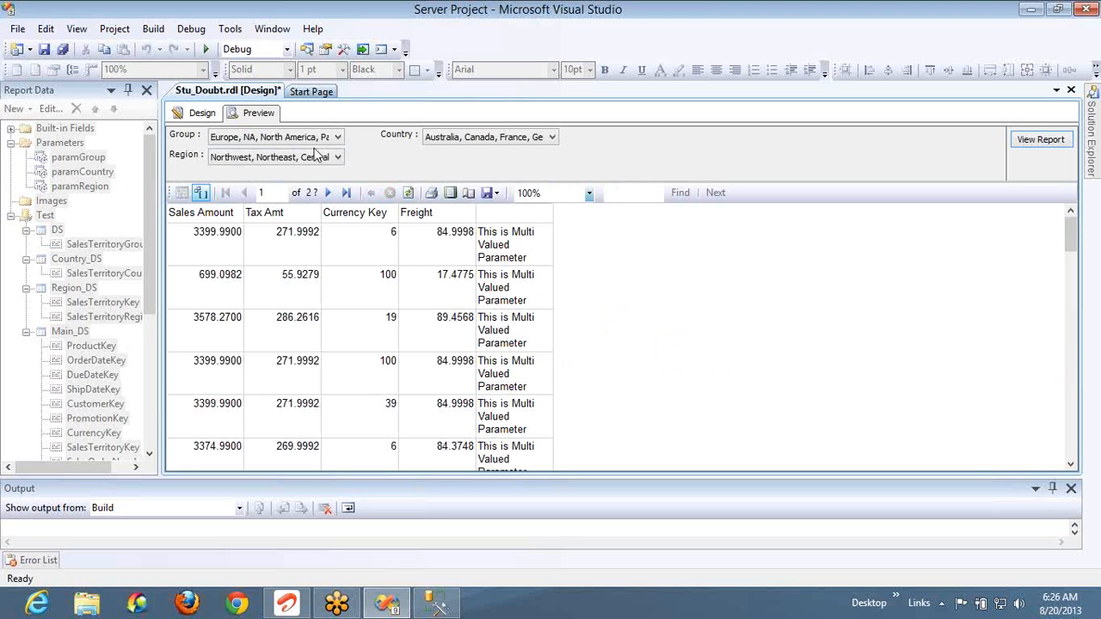
Leave only Europe selected for the Group parameter, rerun the report and check the Group selection list
left_click(337, 138)
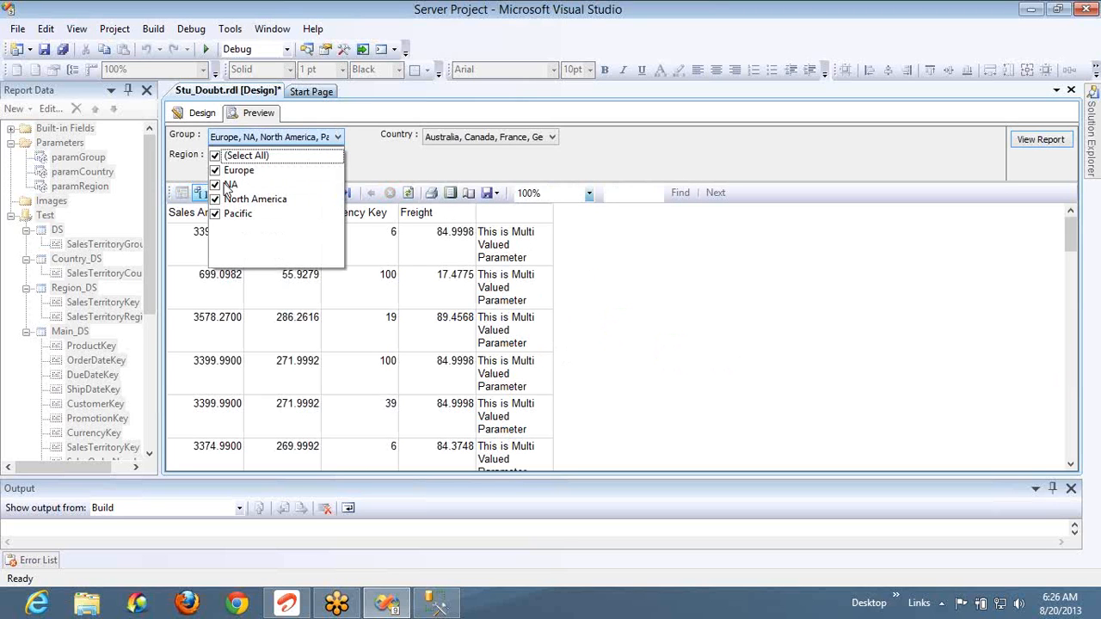
left_click(218, 185)
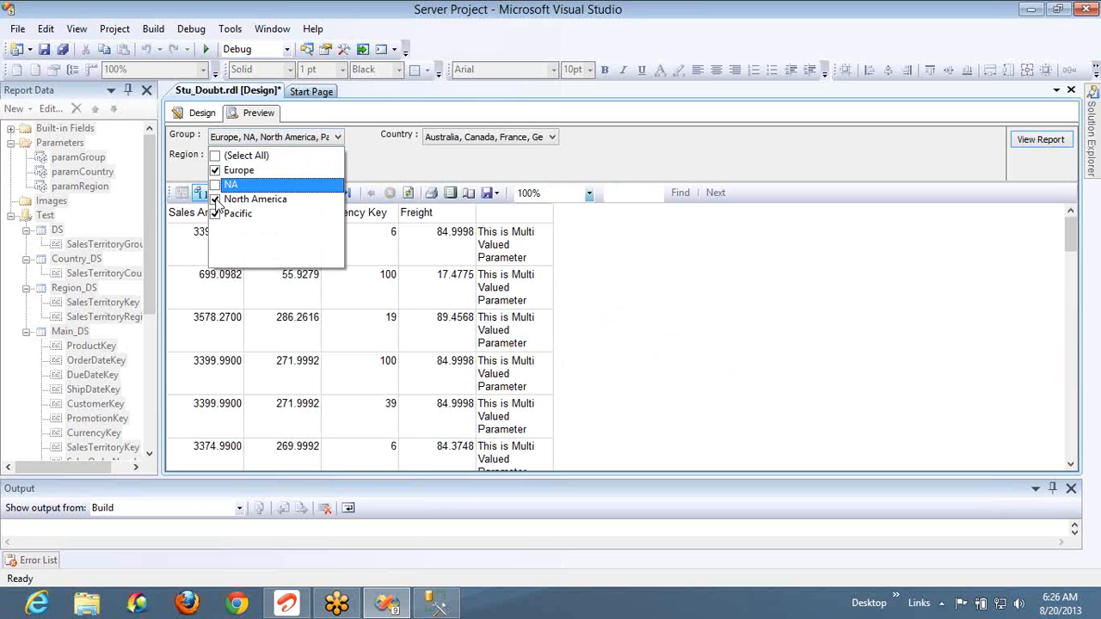
left_click(216, 199)
left_click(216, 214)
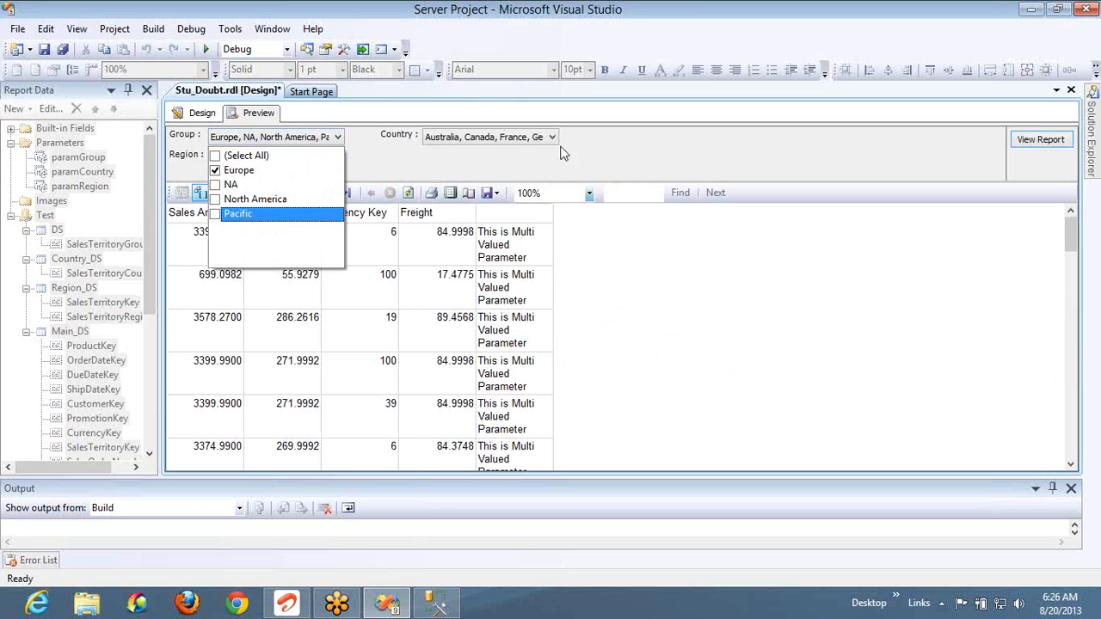
left_click(1044, 140)
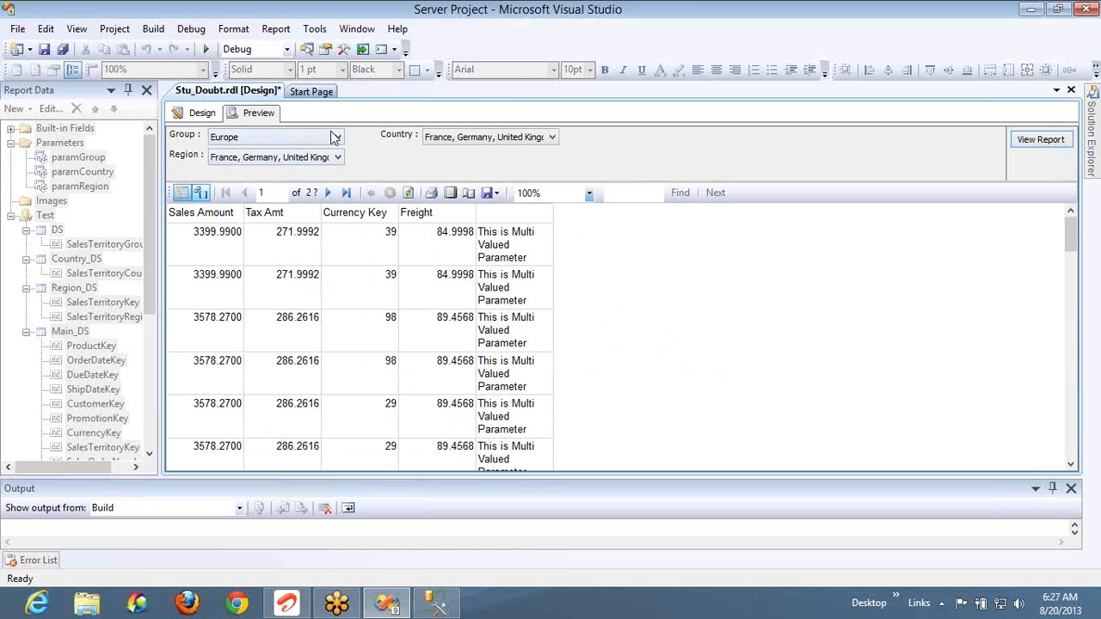
left_click(334, 137)
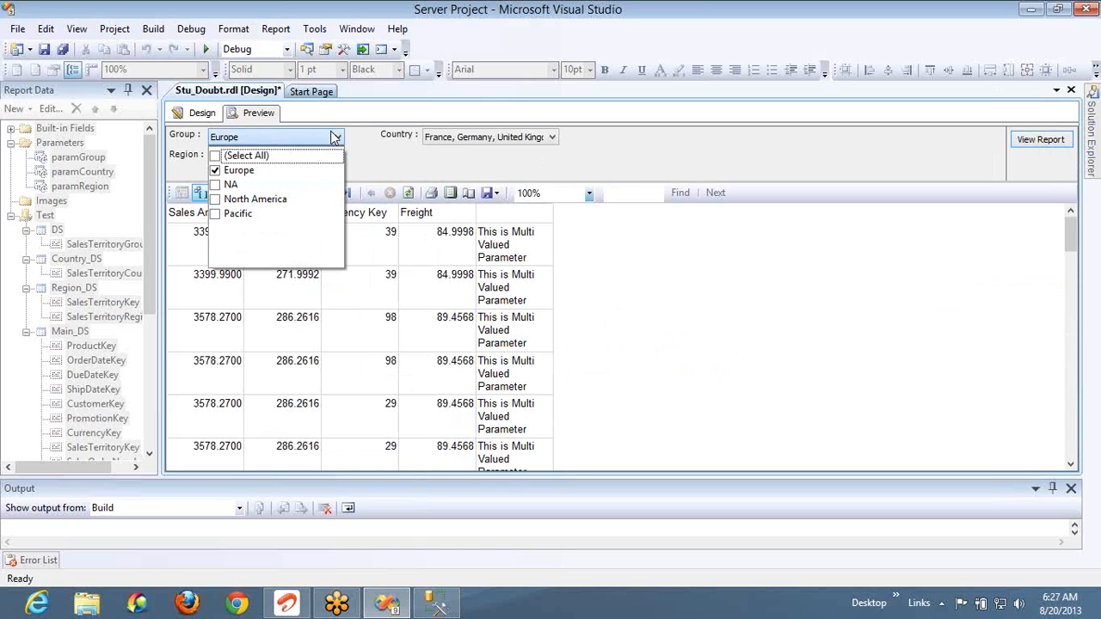
left_click(1090, 40)
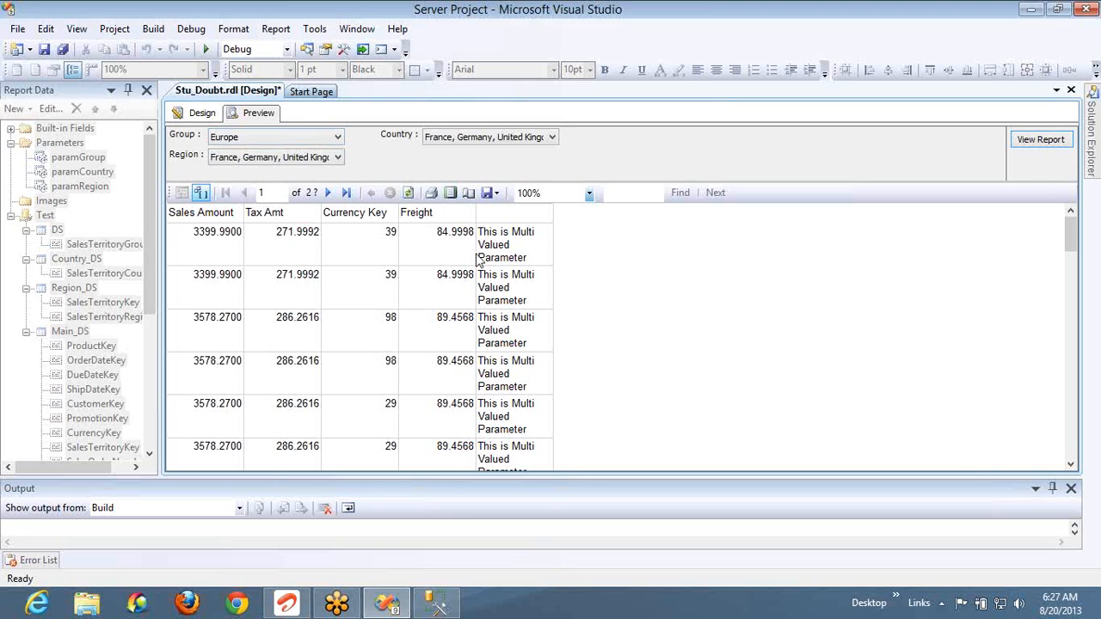
Reopen the detail cell's IsArray expression in the report design and review the descriptions of the IsDate and IsNumeric inspection functions
left_click(197, 115)
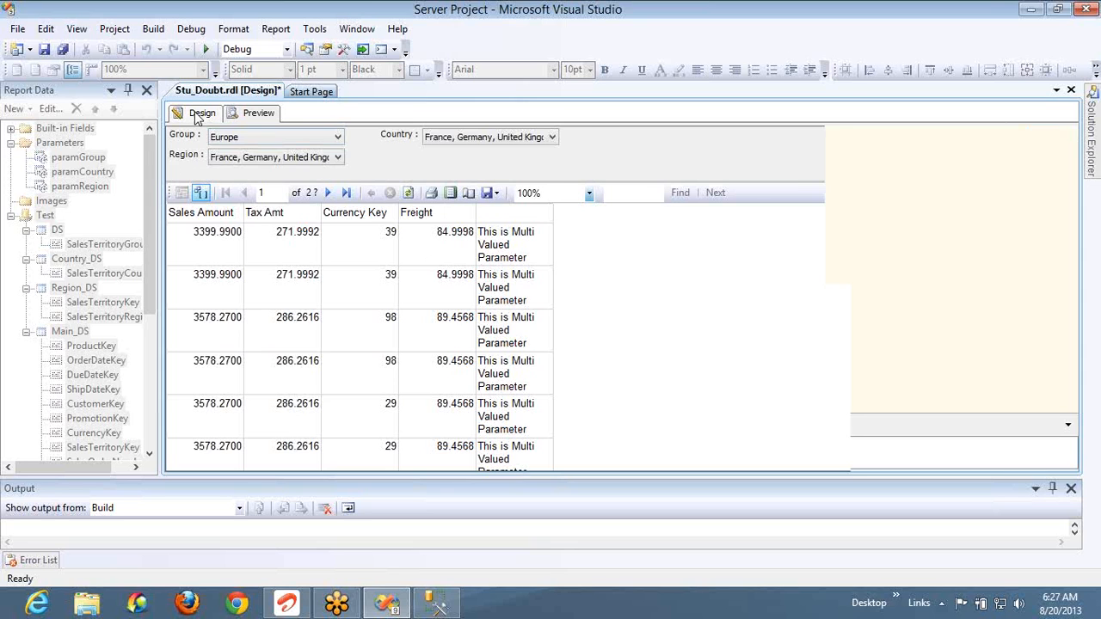
left_click(539, 170)
left_click(549, 188)
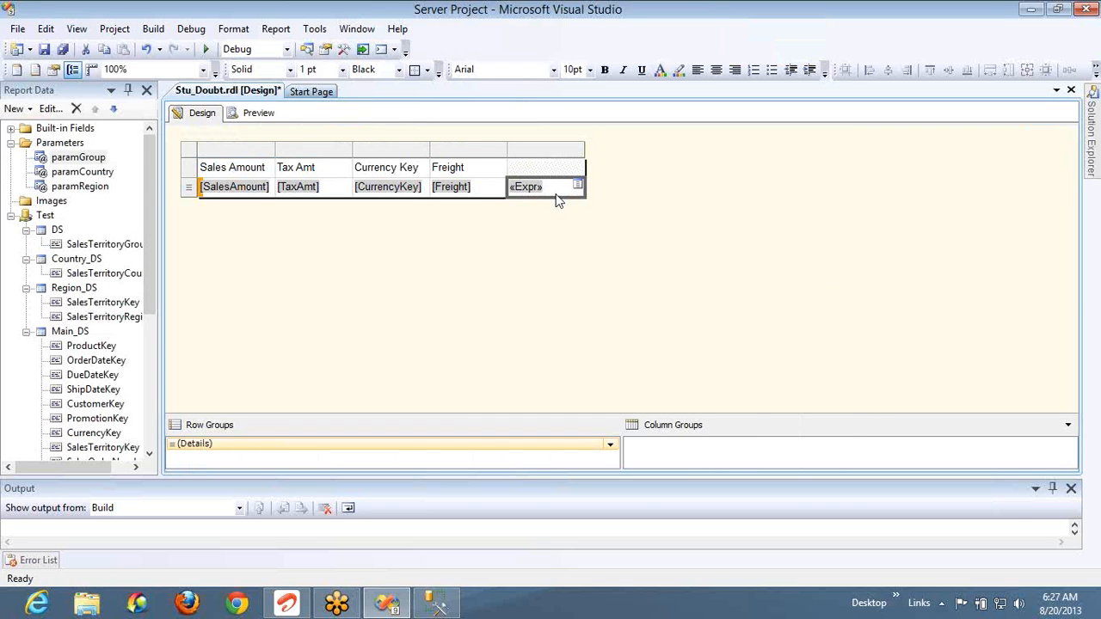
right_click(557, 191)
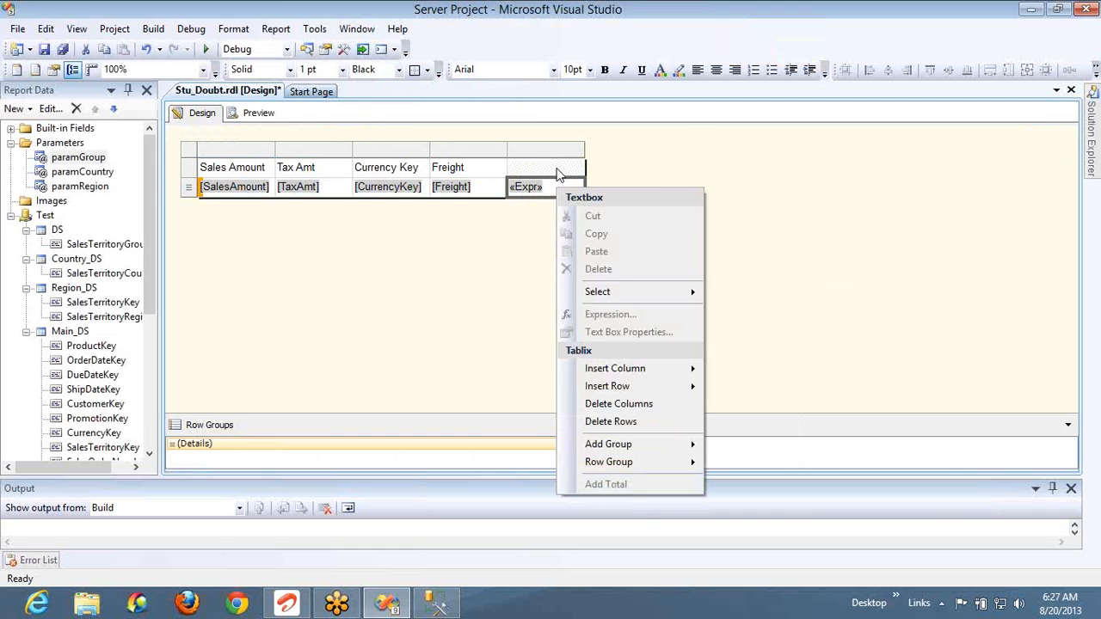
left_click(559, 180)
right_click(561, 195)
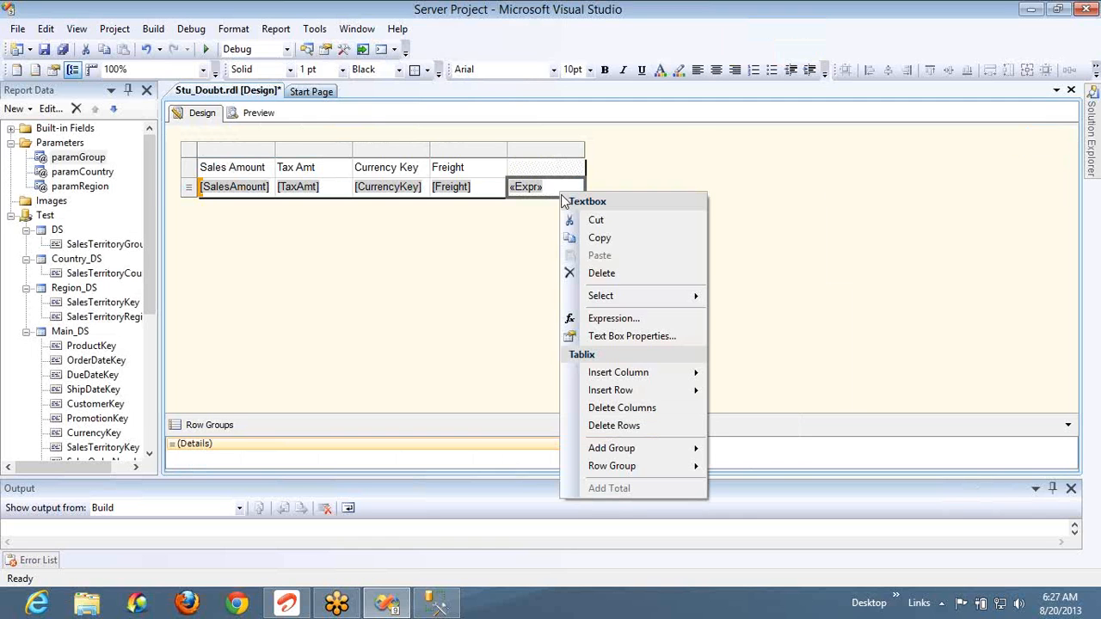
left_click(592, 317)
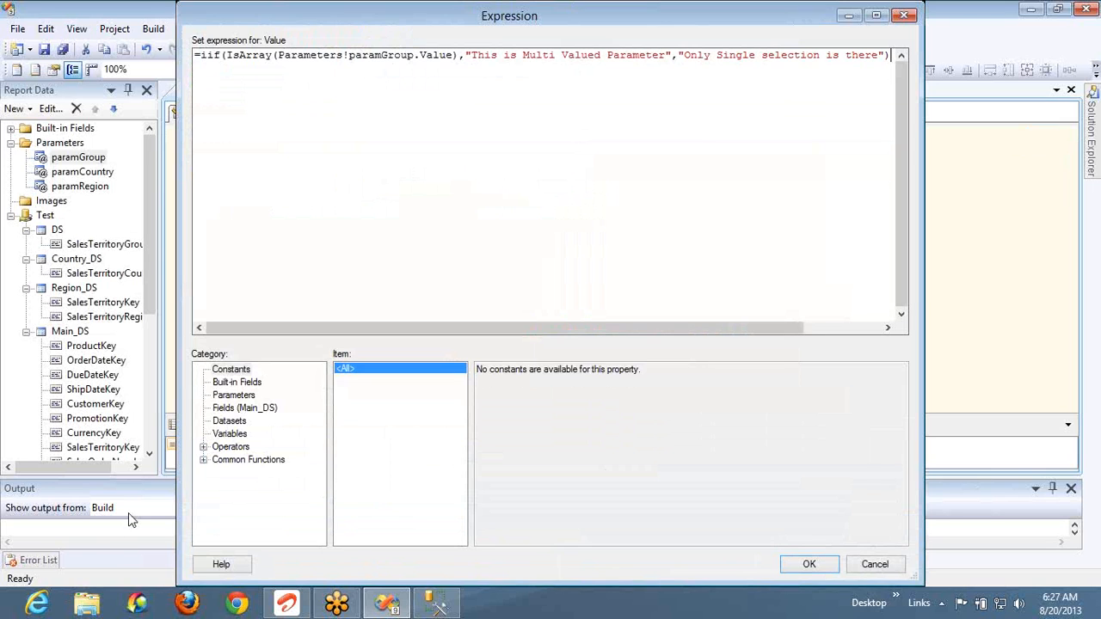
left_click(204, 462)
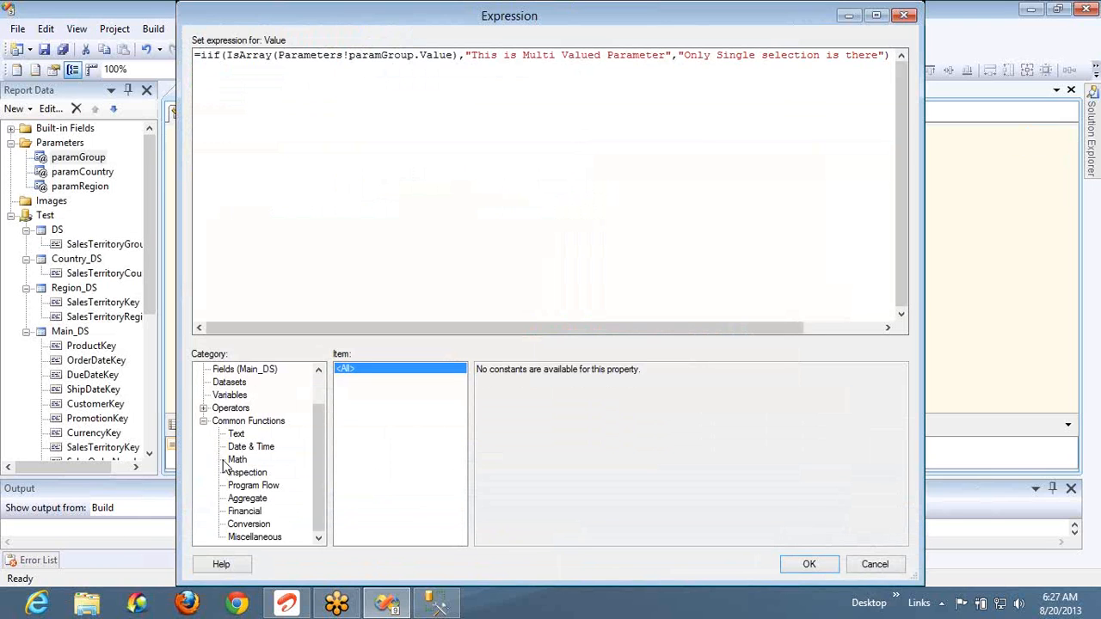
left_click(246, 474)
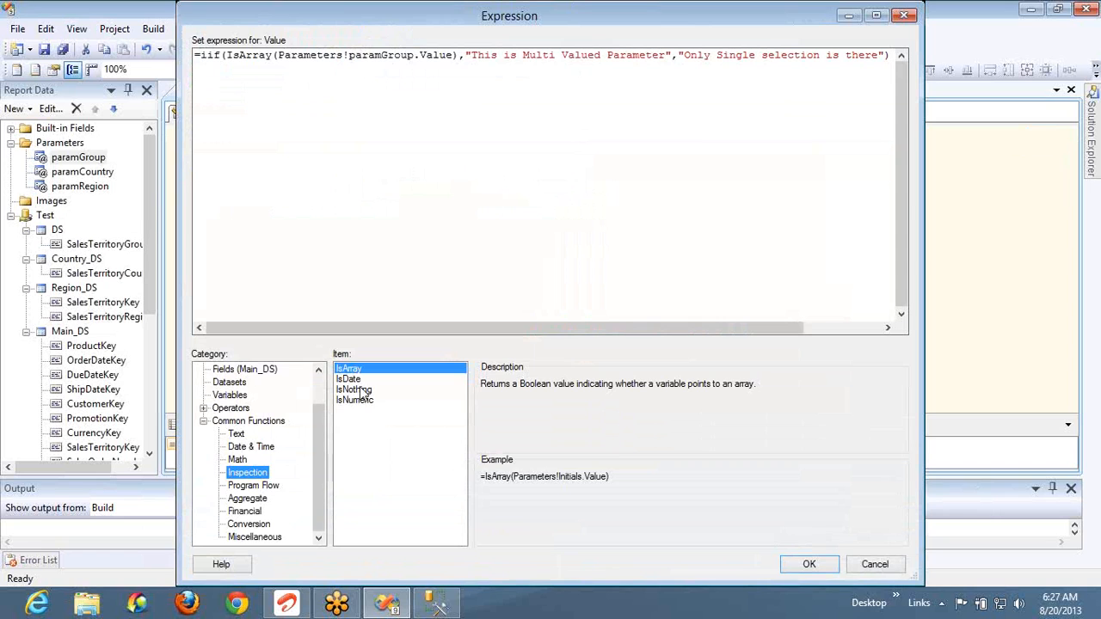
left_click(358, 380)
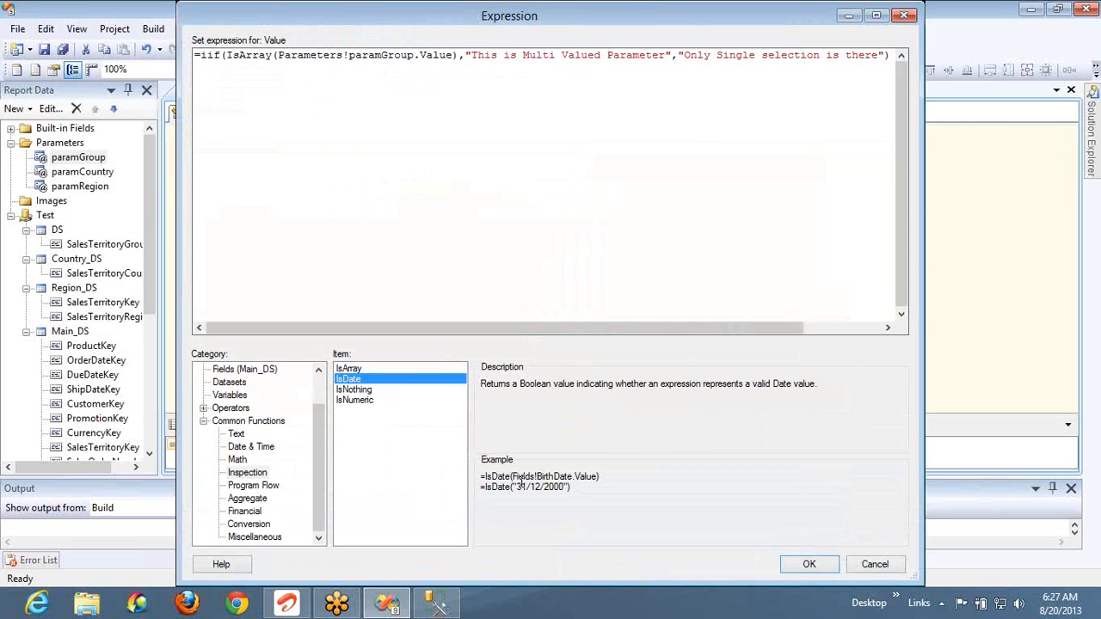
left_click(357, 400)
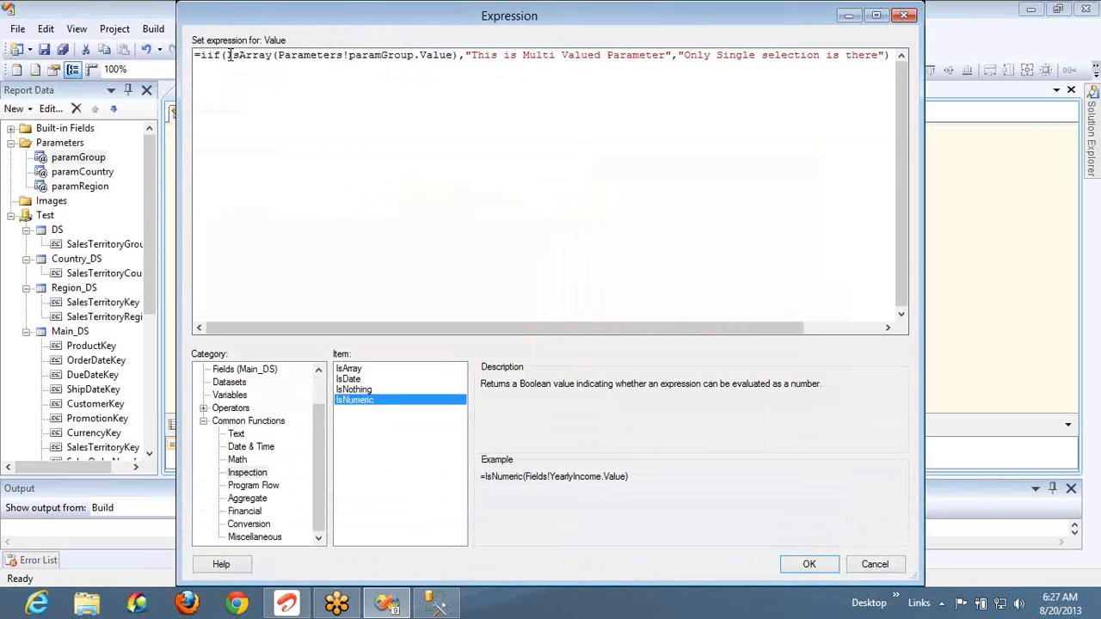
Replace the IIf condition with IsDate on the OrderDateKey field of Main_DS
left_click_drag(280, 58, 454, 74)
key("Delete")
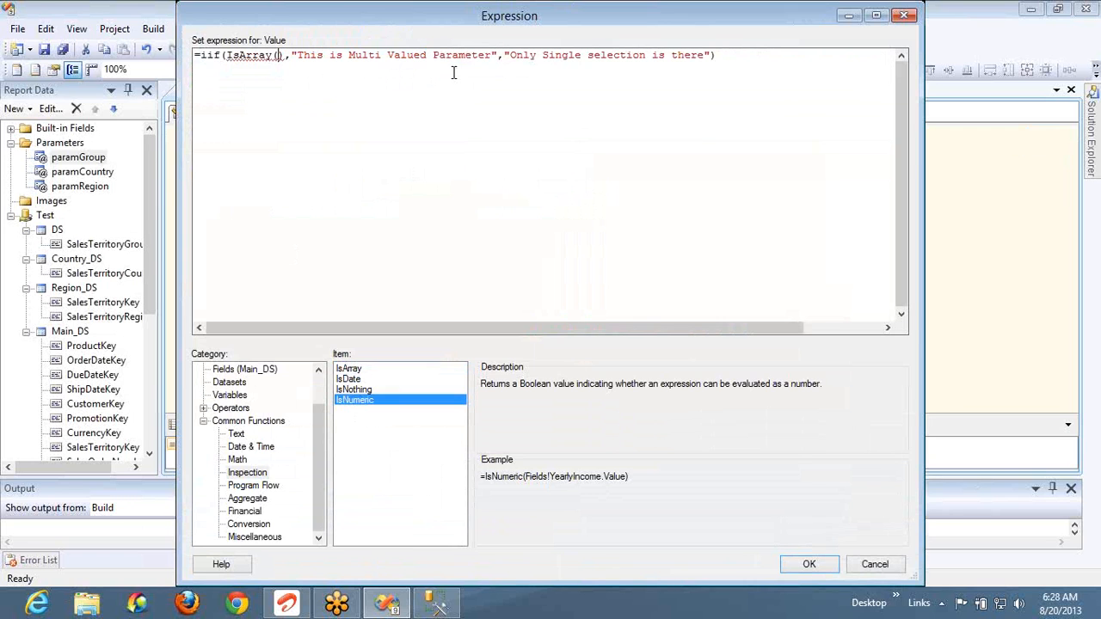
left_click(231, 371)
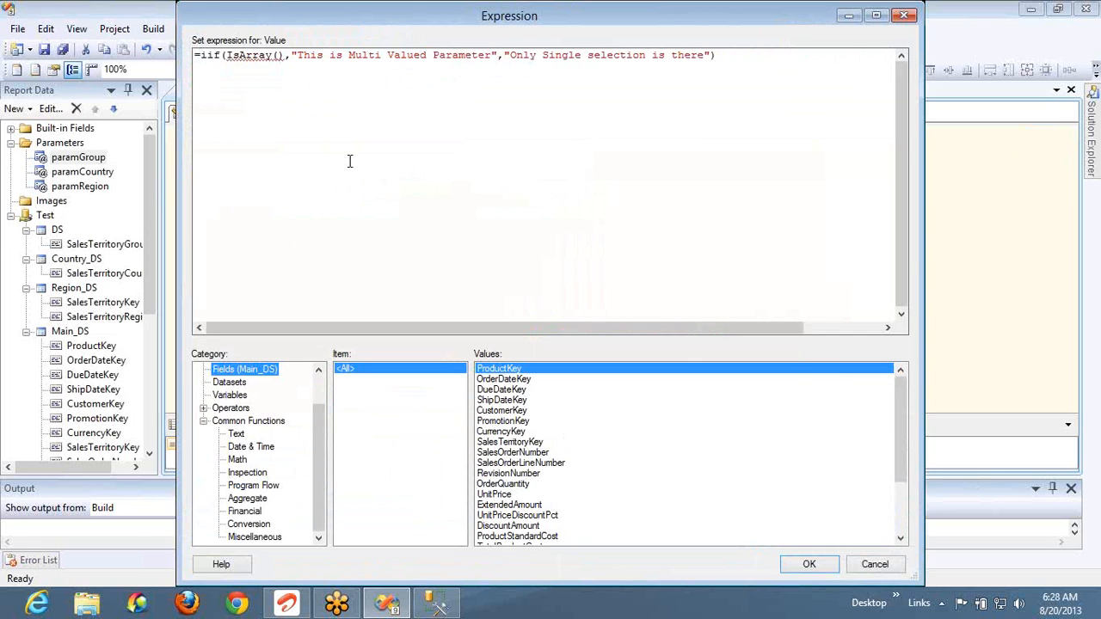
double_click(264, 57)
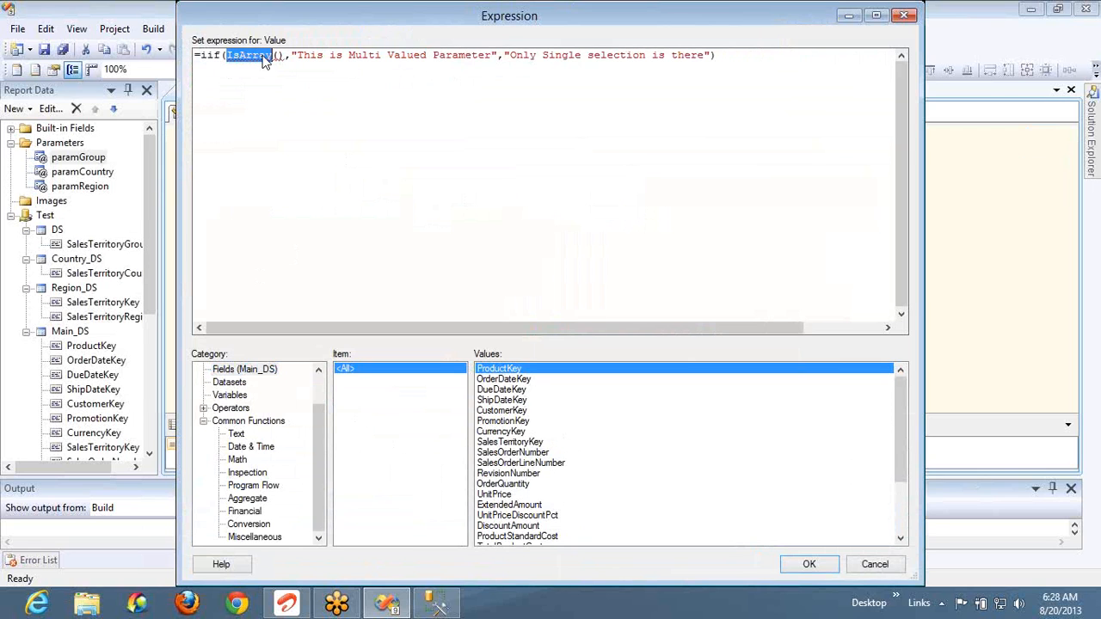
type("Is")
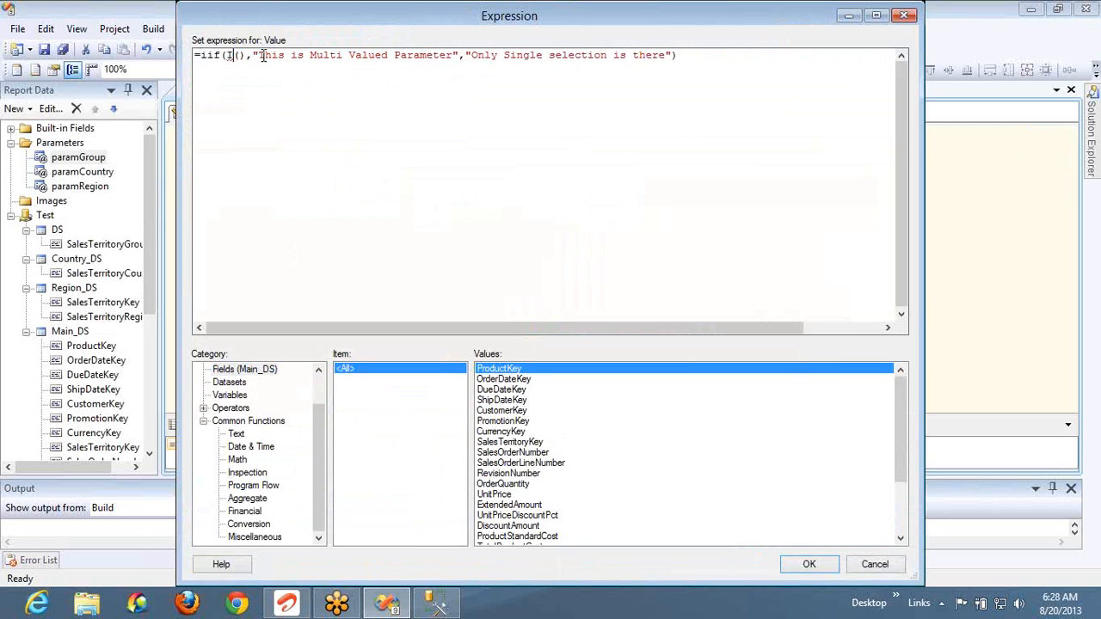
type("Date")
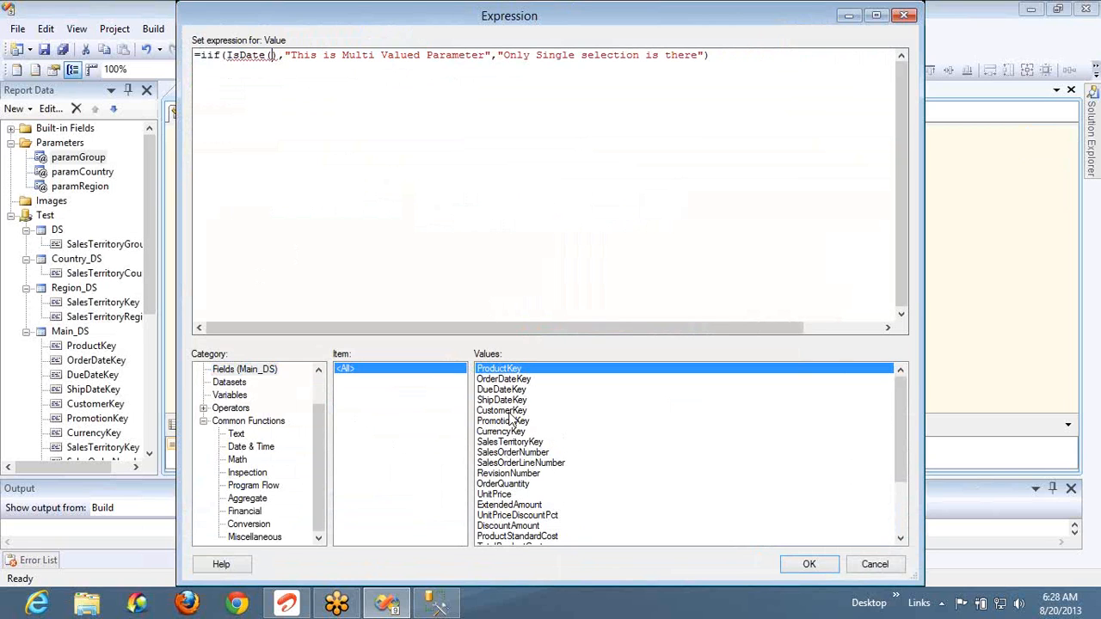
double_click(506, 380)
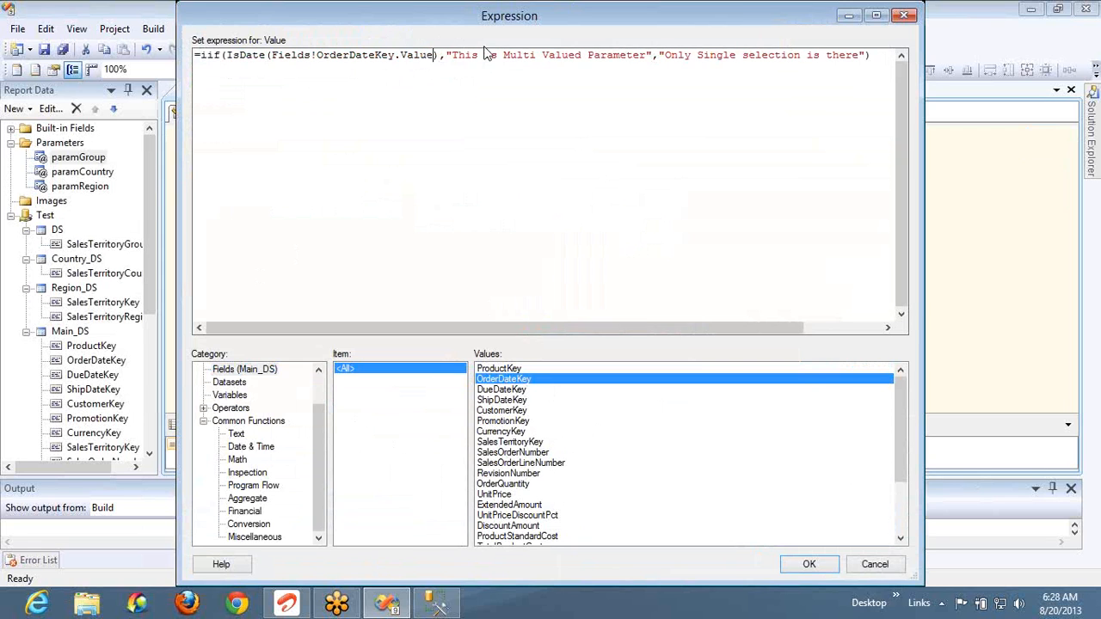
Change the expression's true part to "This is Date"
key("ctrl+shift+Right")
key("ctrl+shift+Right")
key("ctrl+shift+Right")
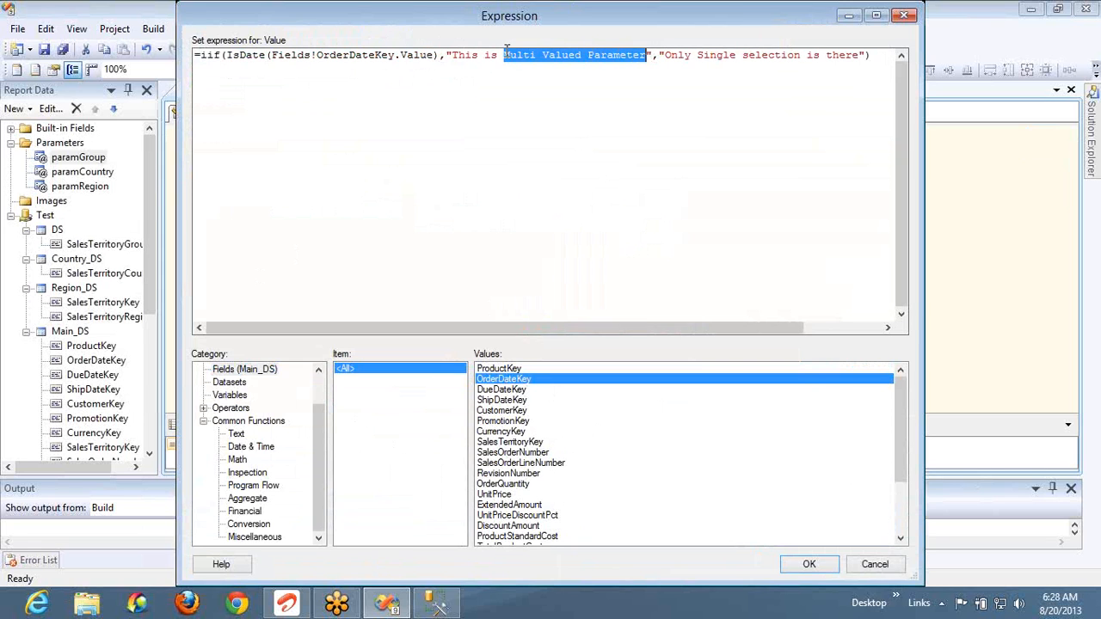
key("BackSpace")
type("Date")
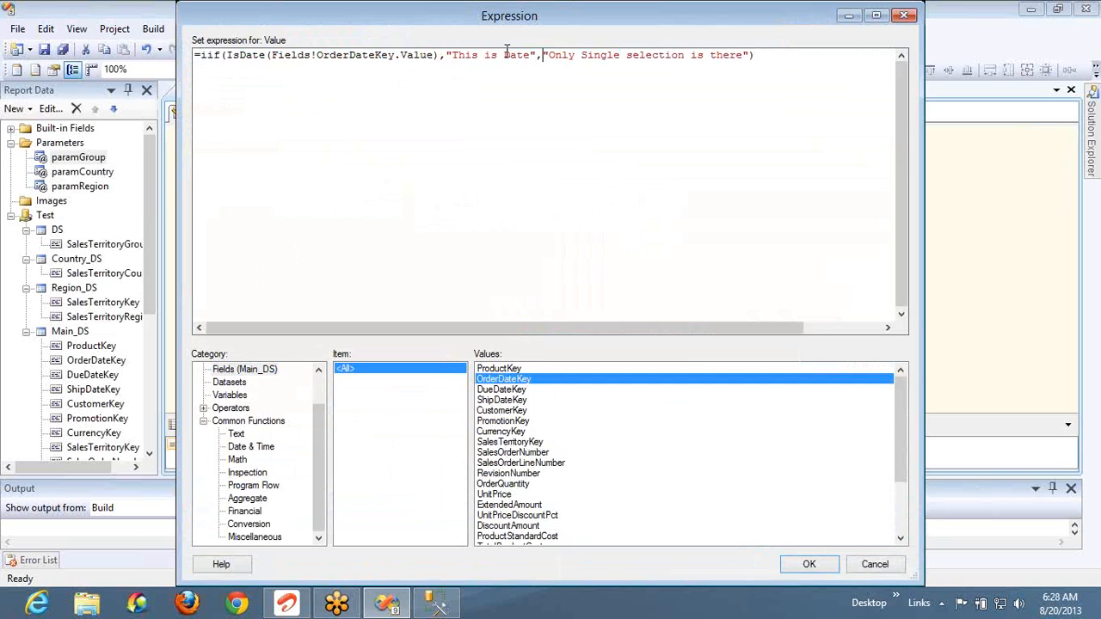
Change the expression's false part to "This is not date", apply it and preview the report
key("ctrl+shift+Right")
key("ctrl+shift+Right")
key("ctrl+shift+Right")
key("ctrl+shift+Right")
key("ctrl+shift+Right")
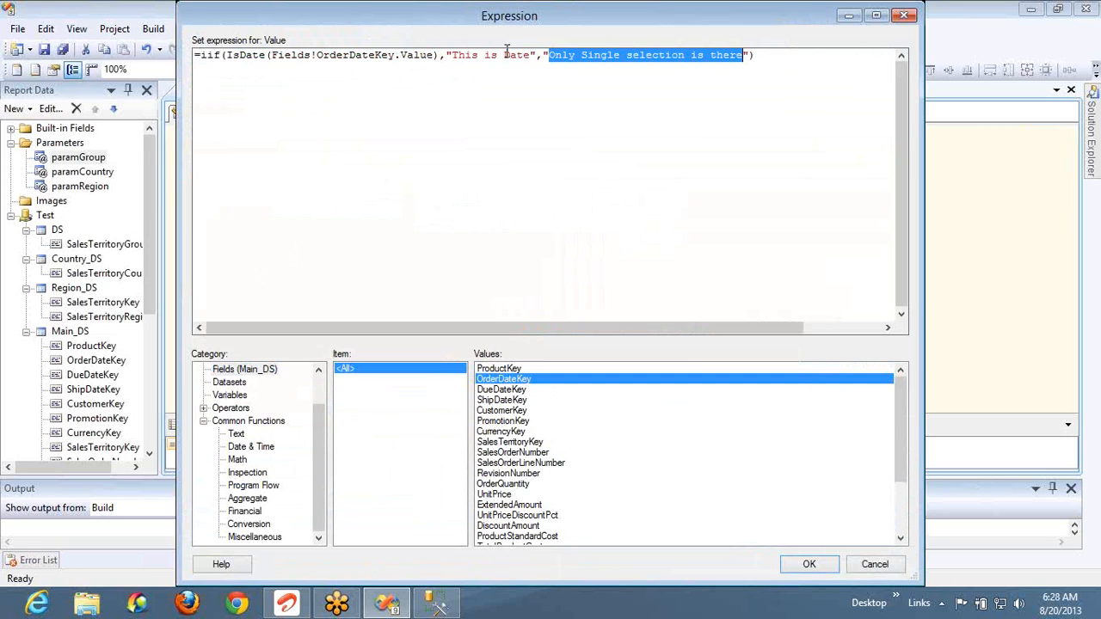
type("This is not date")
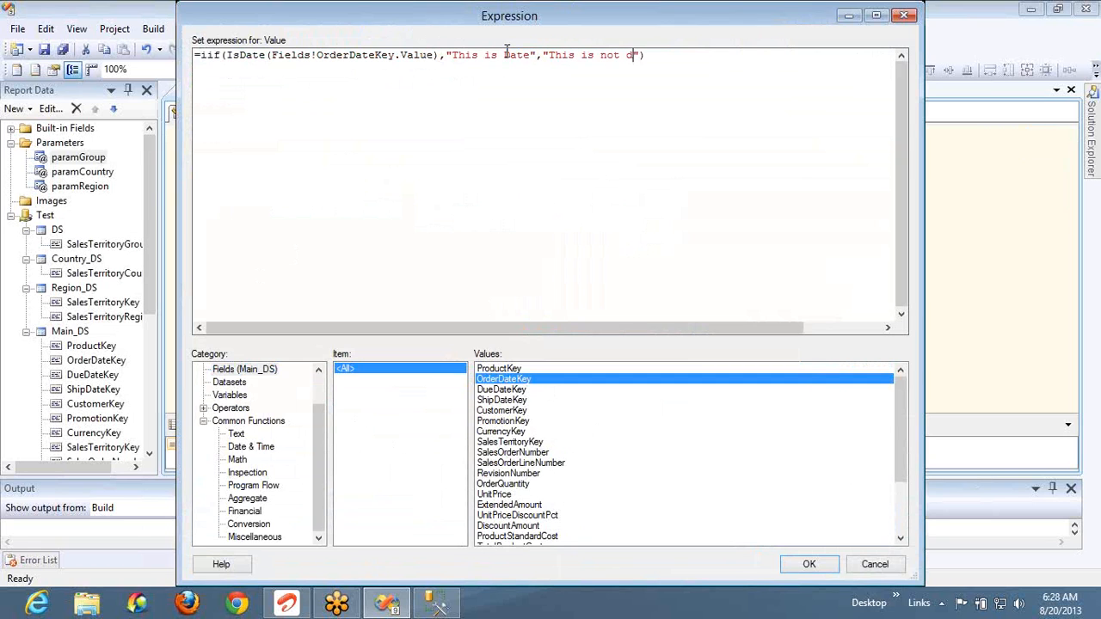
left_click(809, 565)
left_click(268, 115)
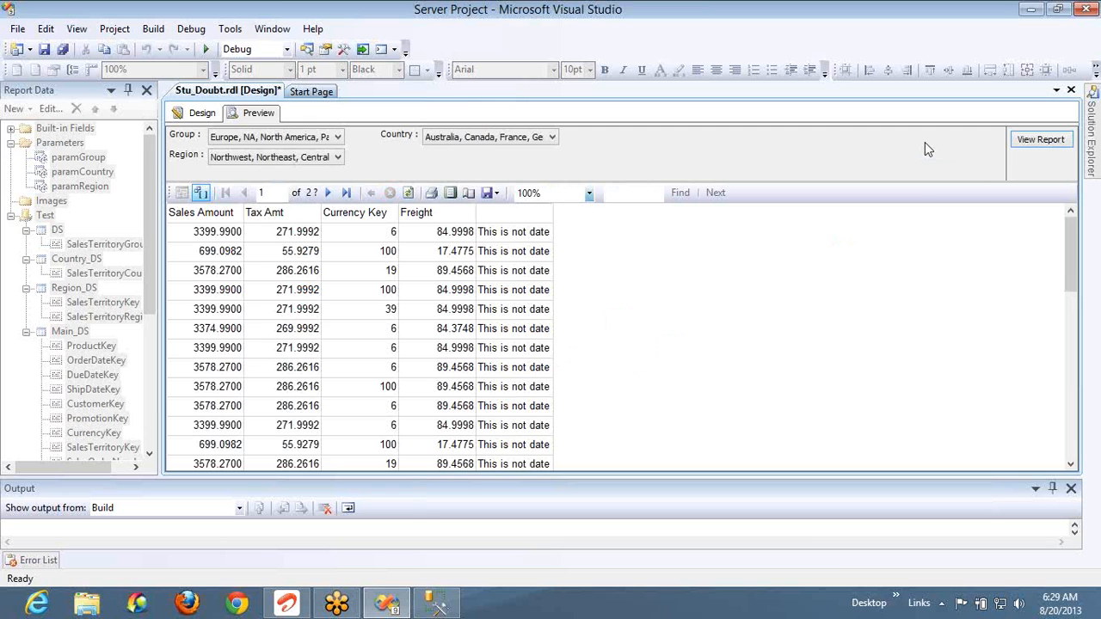
Switch to SQL Server Management Studio, examine the OrderDateKey column in the FactInternetSales query results and return to Visual Studio
key("alt+Tab")
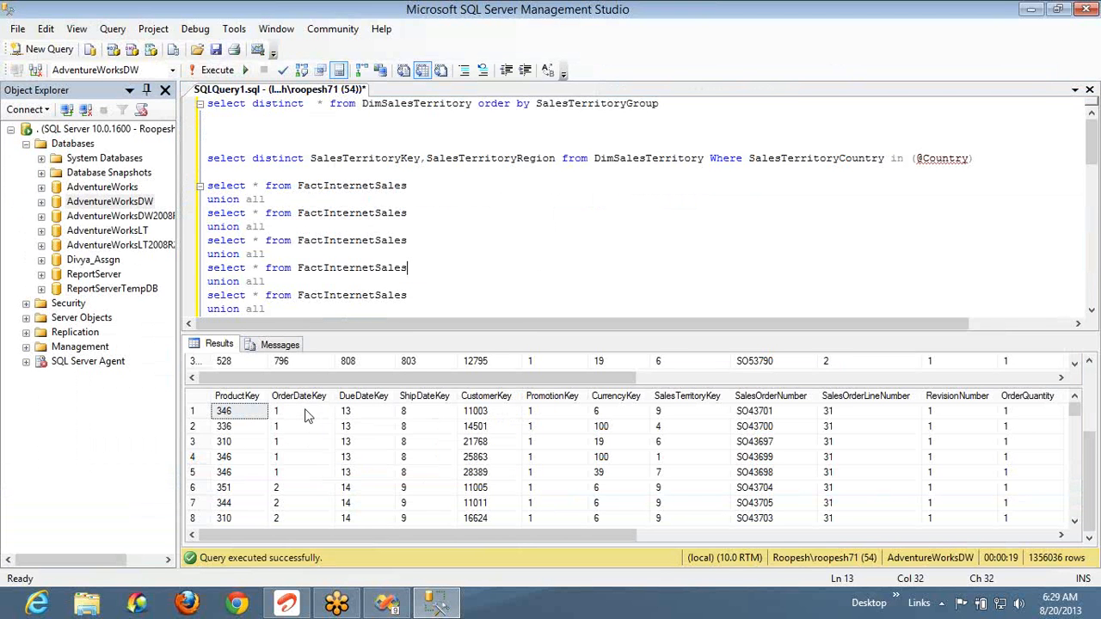
left_click(307, 426)
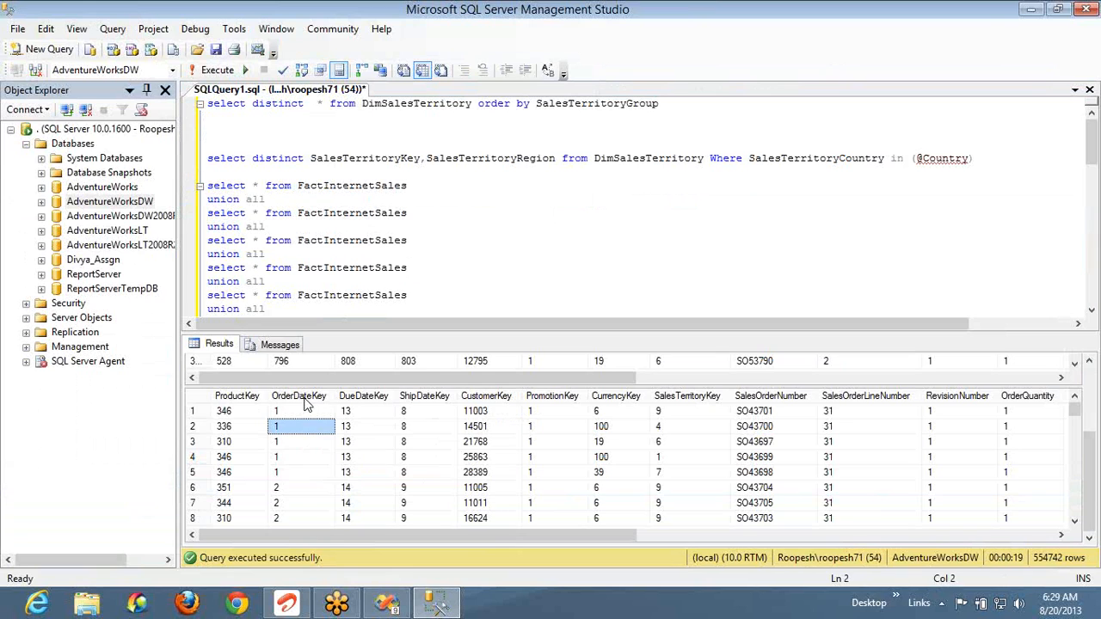
left_click(301, 397)
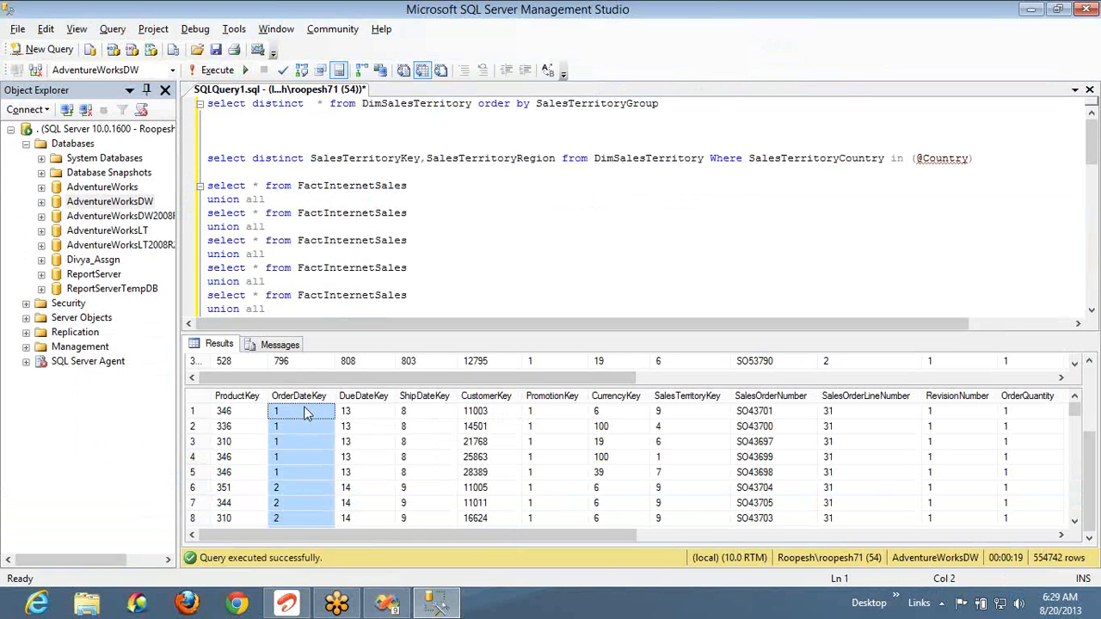
key("alt+Tab")
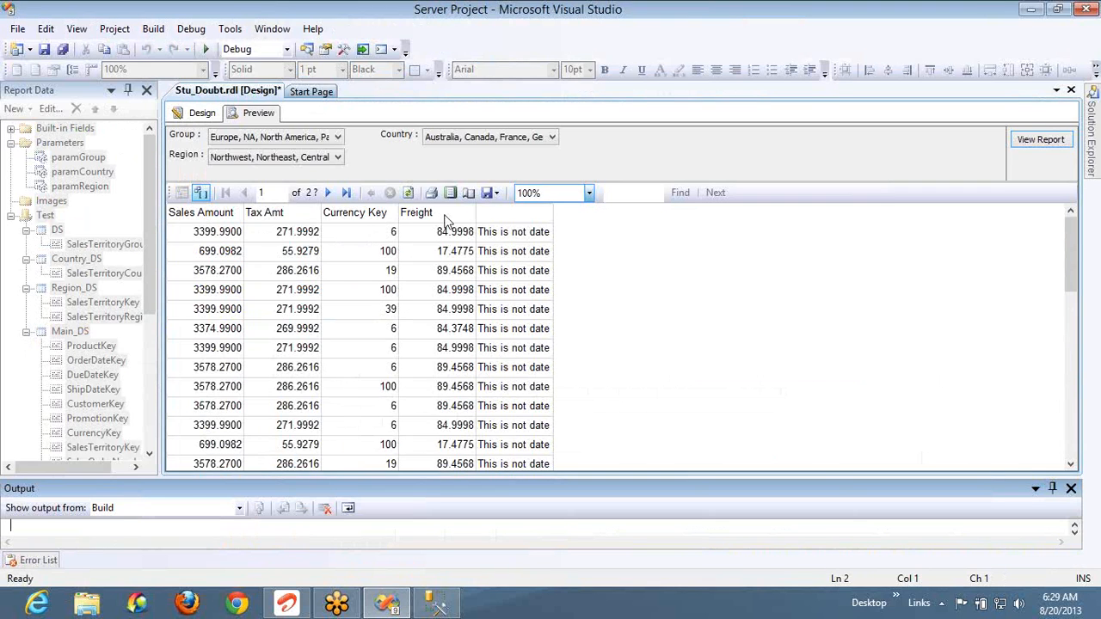
Open the expression of the blank-header column's detail cell and bring up the Choose function's description among the Program Flow functions
left_click(202, 112)
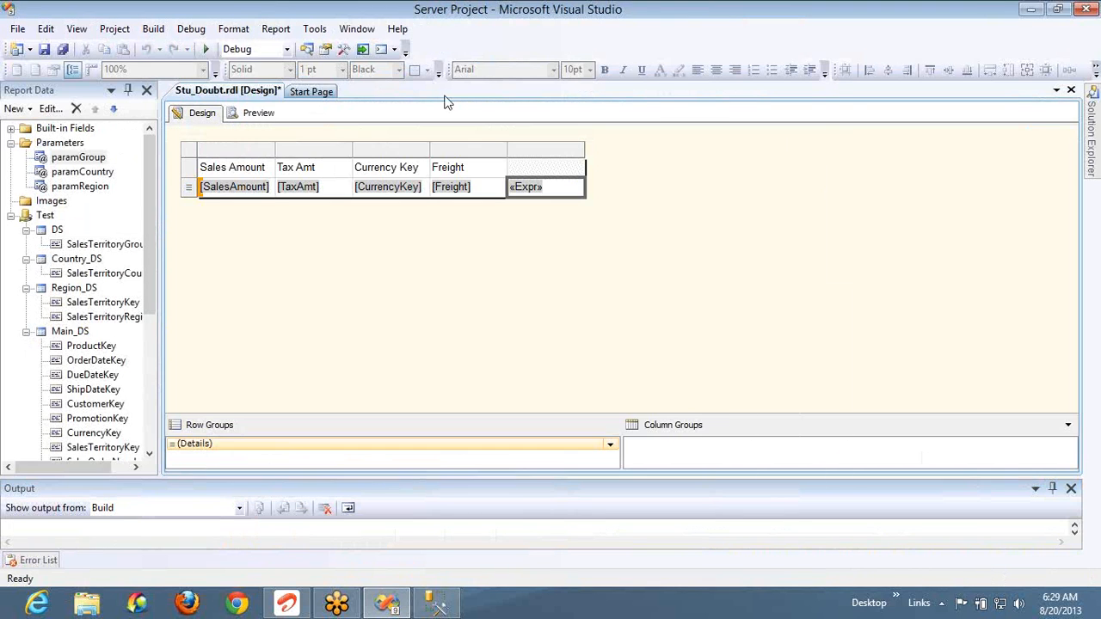
left_click(555, 170)
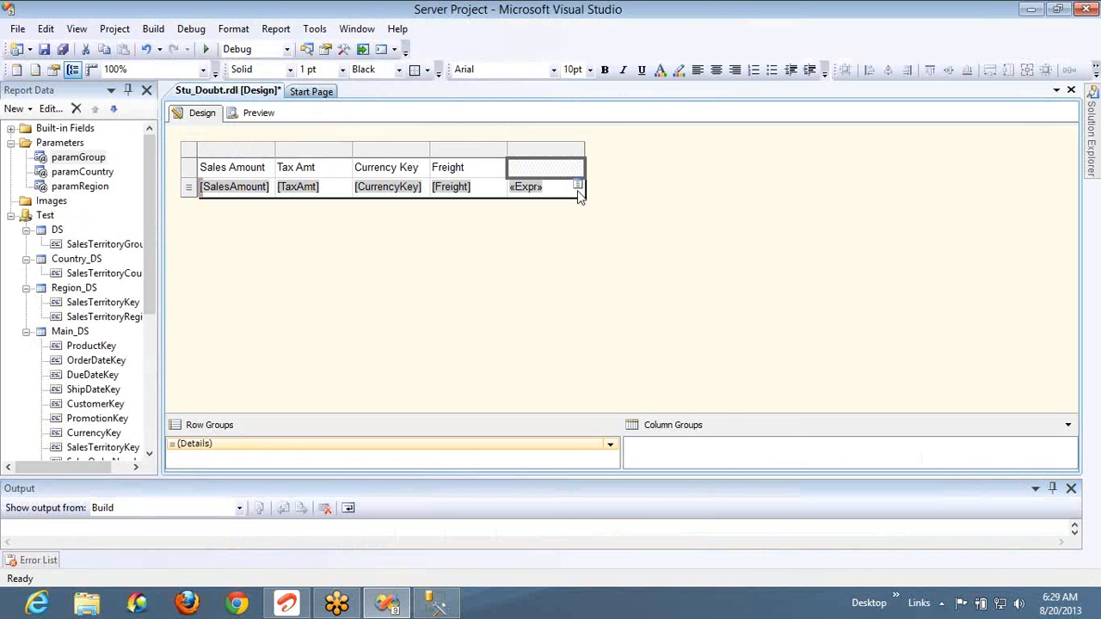
right_click(578, 194)
left_click(626, 316)
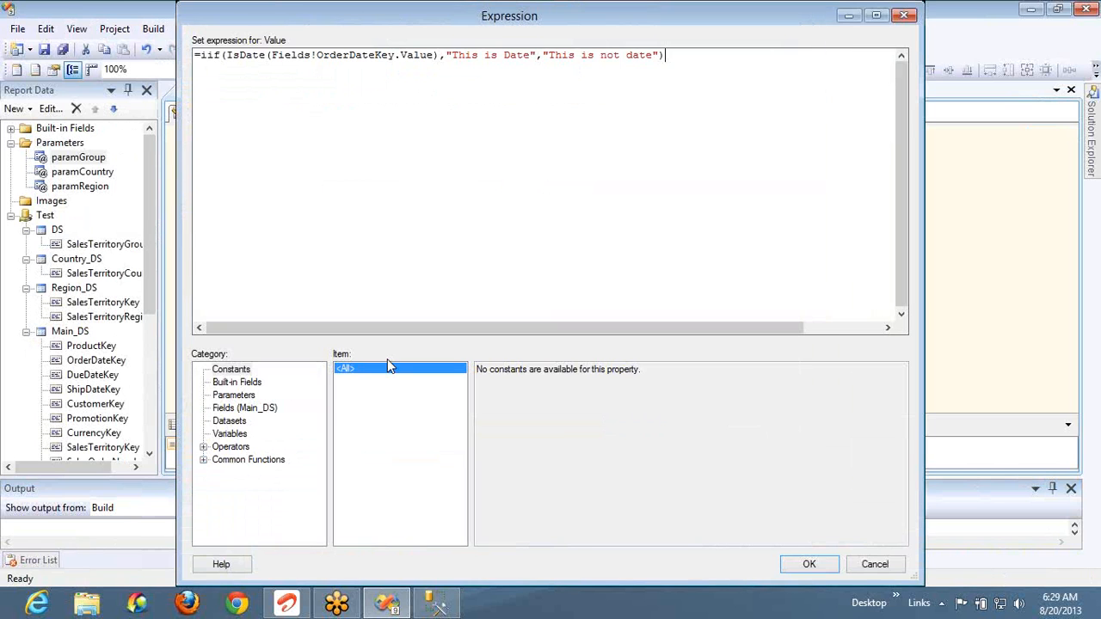
left_click(203, 460)
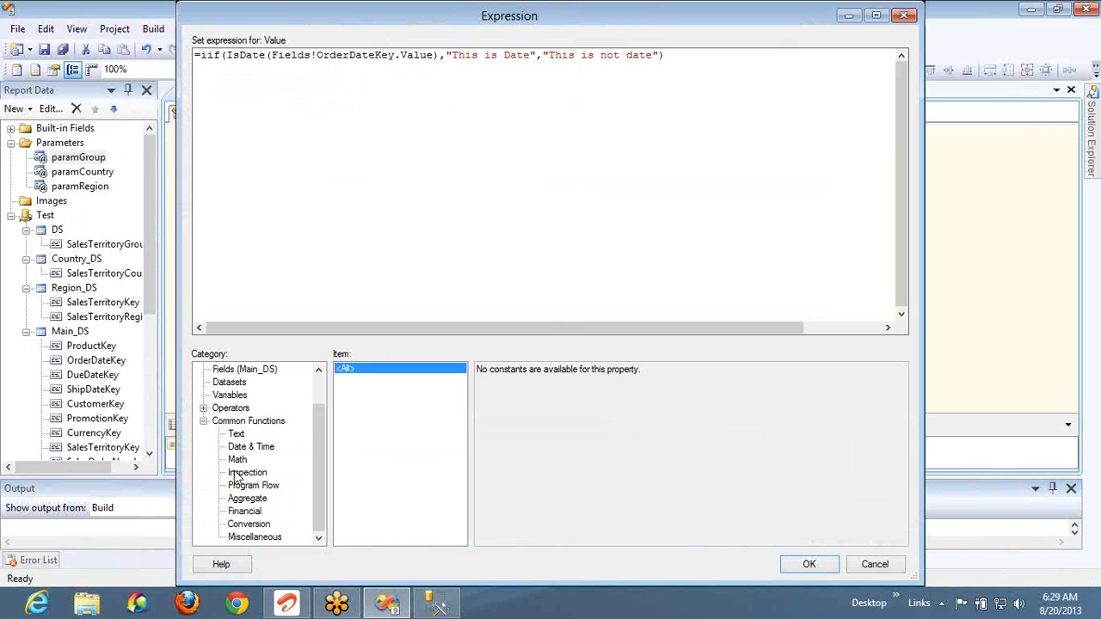
left_click(237, 473)
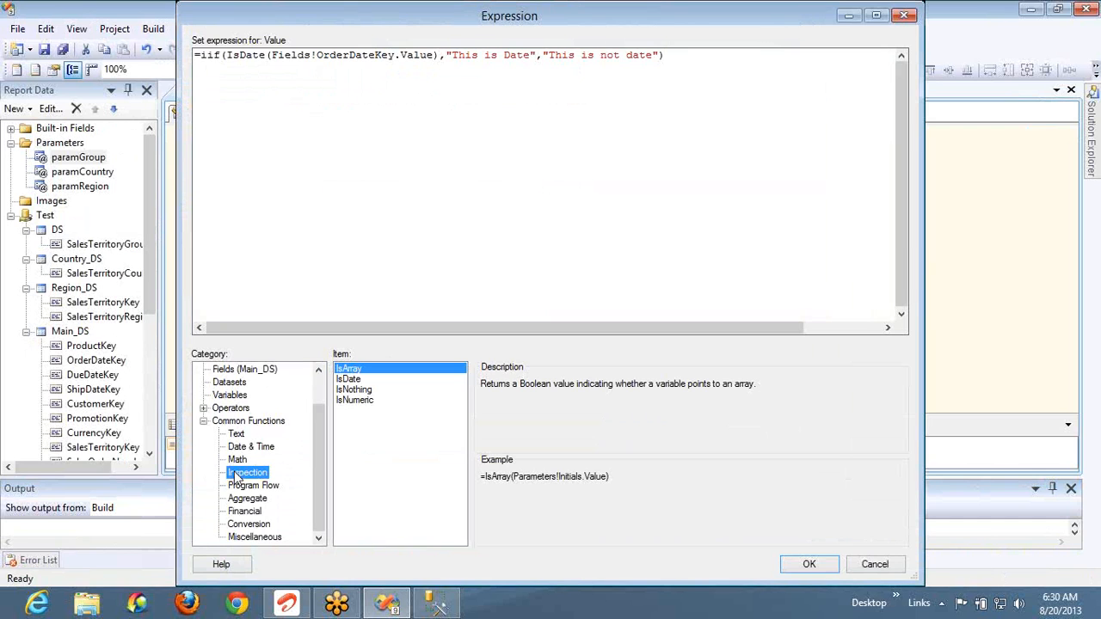
key("Down")
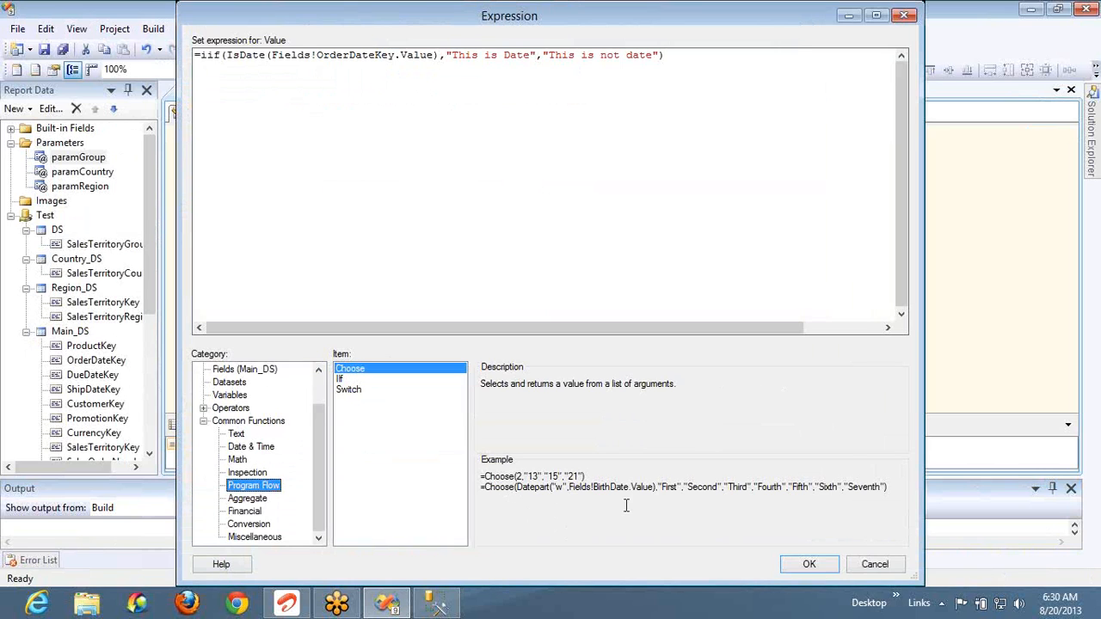
Replace the whole IsDate expression with the first Choose example, =Choose(2,"13","15","21")
left_click_drag(591, 486, 549, 486)
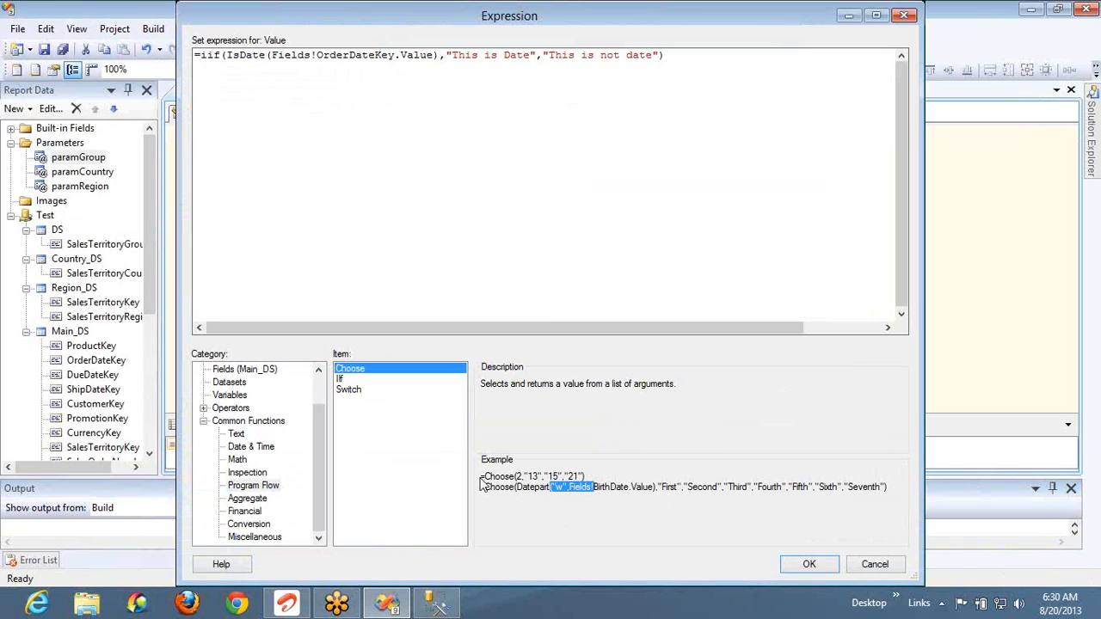
left_click(599, 474)
left_click_drag(573, 482, 472, 475)
key("ctrl+c")
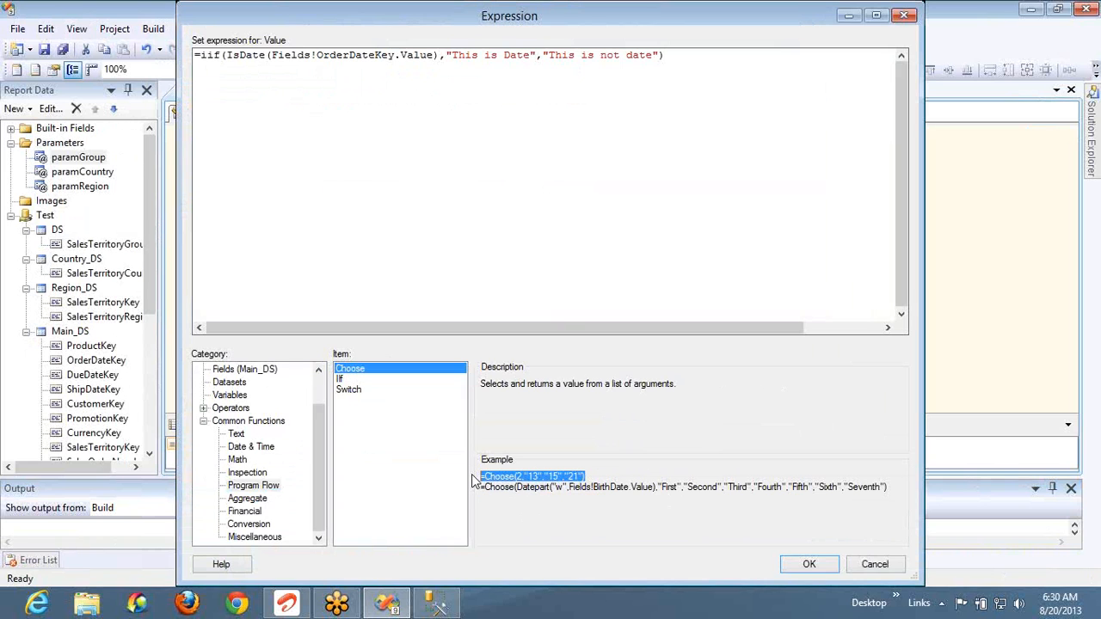
left_click(687, 60)
key("ctrl+a")
key("ctrl+v")
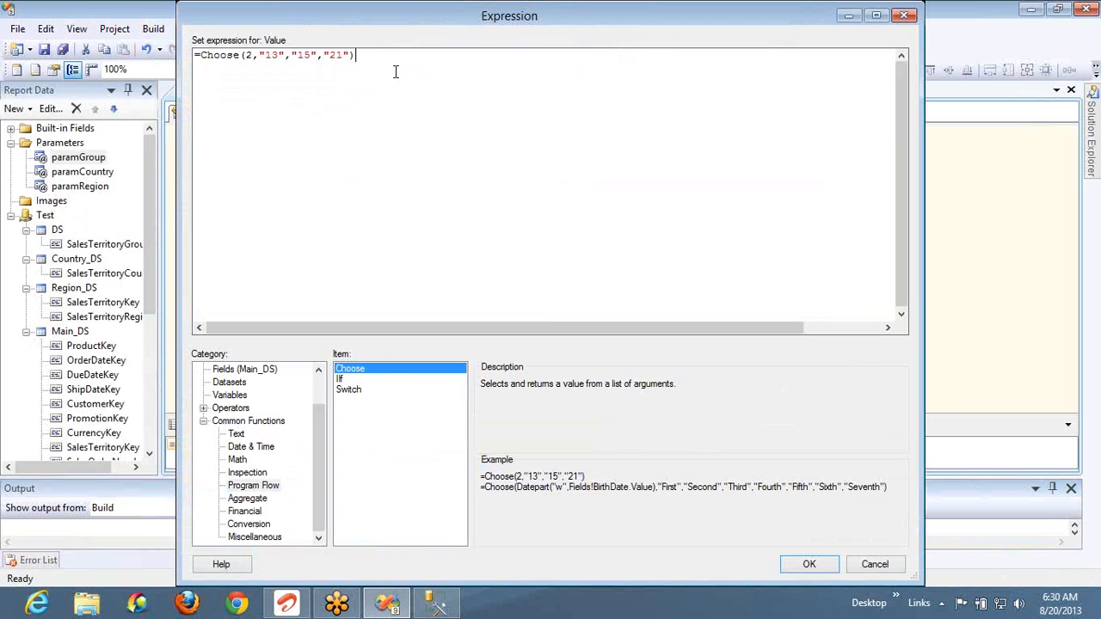
Check the argument hint for Choose's index and its second choice "15", and apply the expression
left_click(254, 55)
type("(")
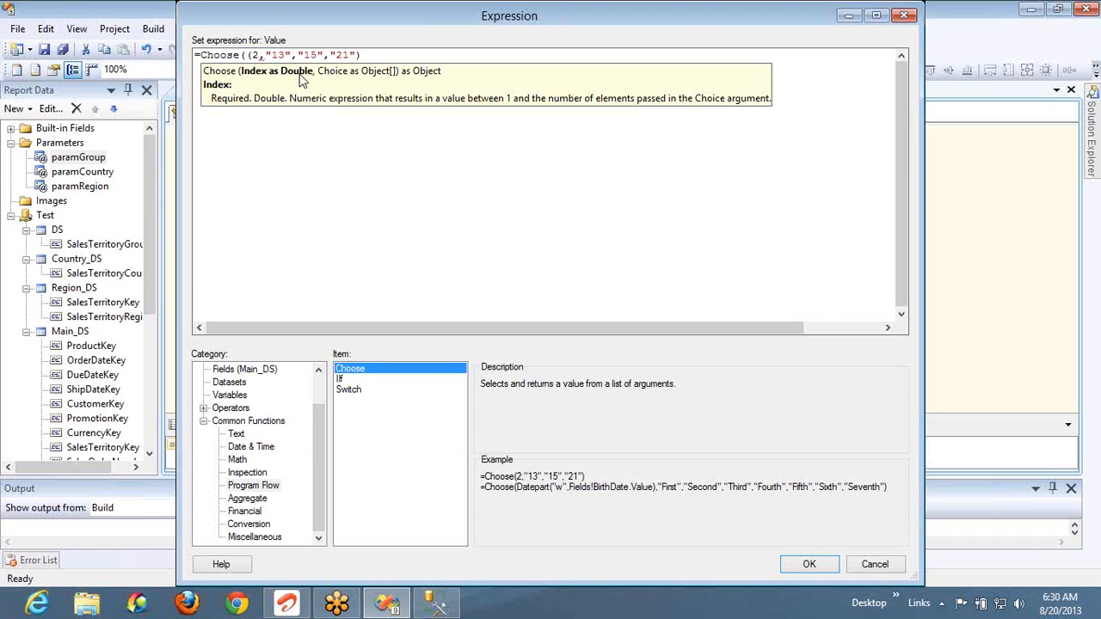
key("BackSpace")
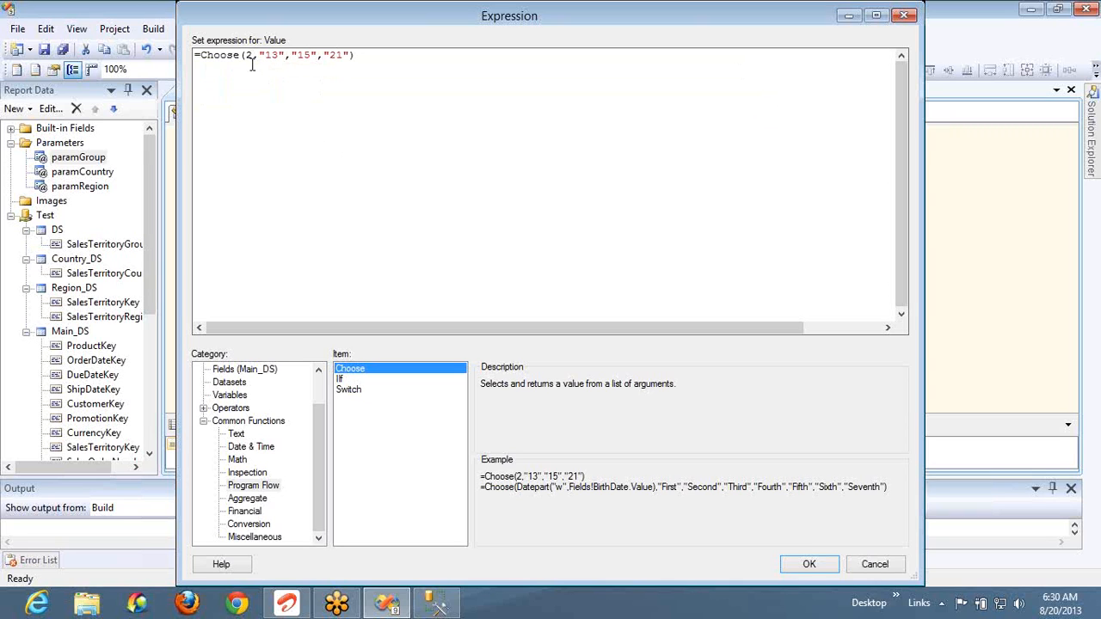
double_click(306, 57)
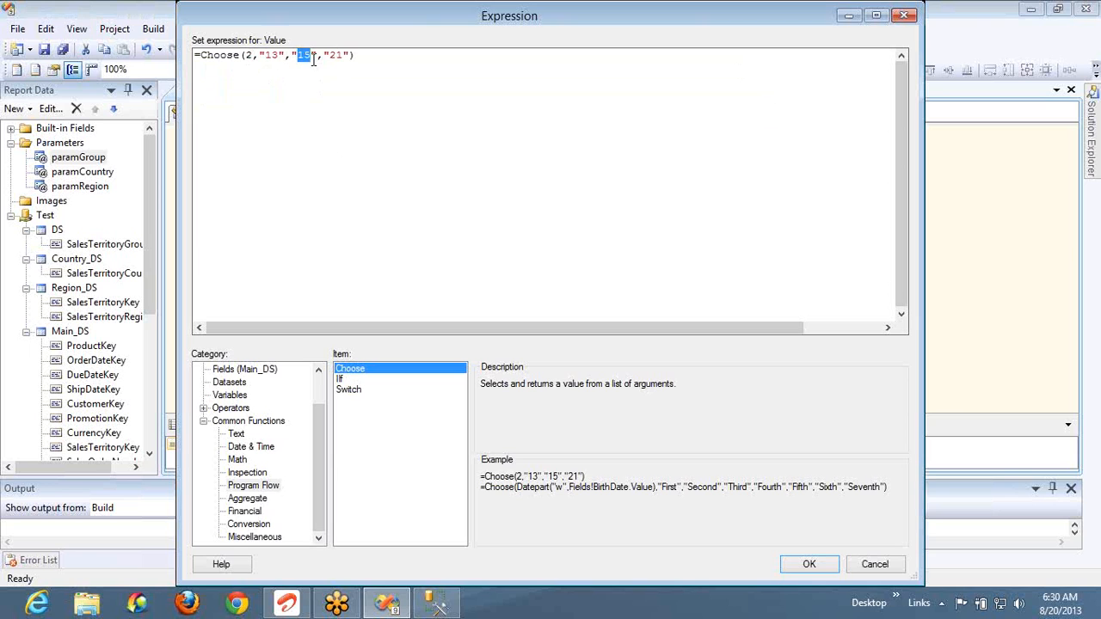
left_click(811, 564)
Limit the Main_DS query on FactInternetSales to the top 100 rows and preview the report
double_click(74, 333)
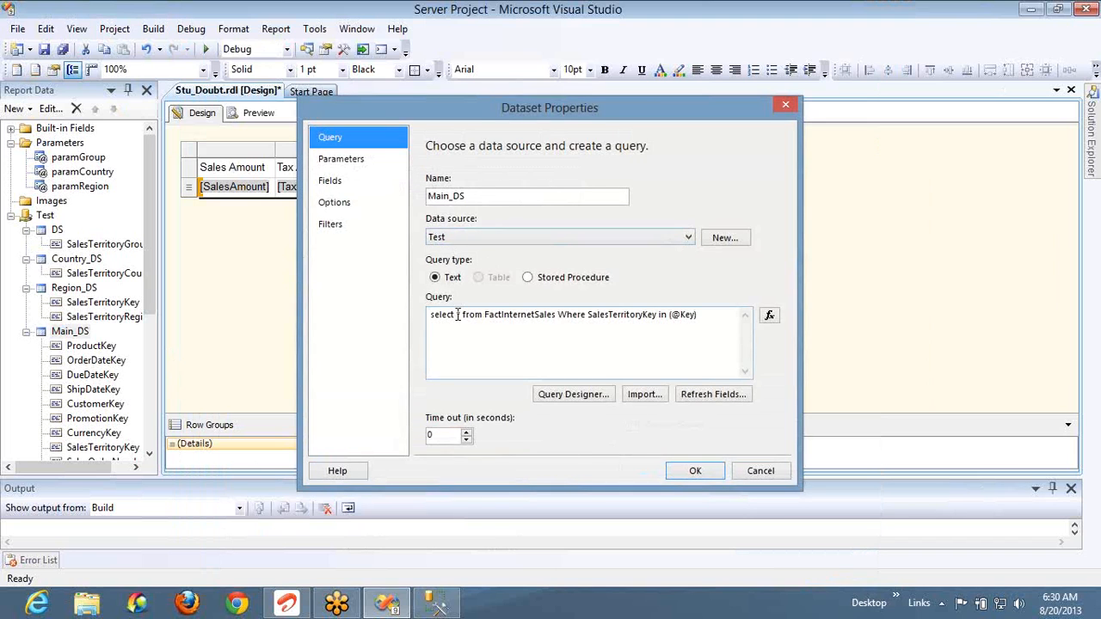
left_click(458, 317)
type("top 100")
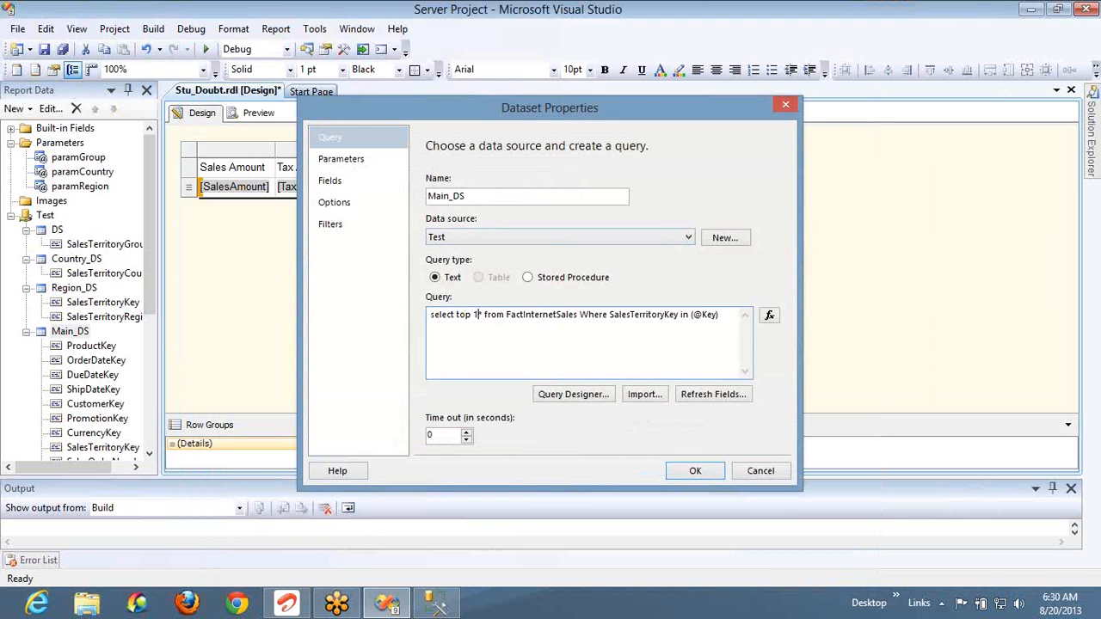
type(" *")
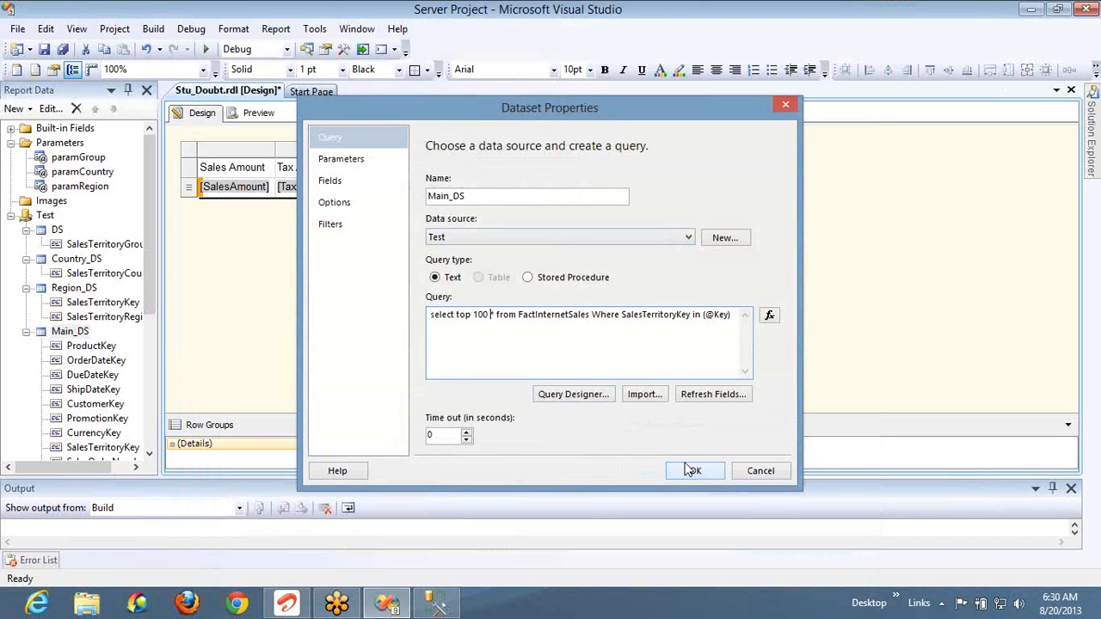
left_click(693, 471)
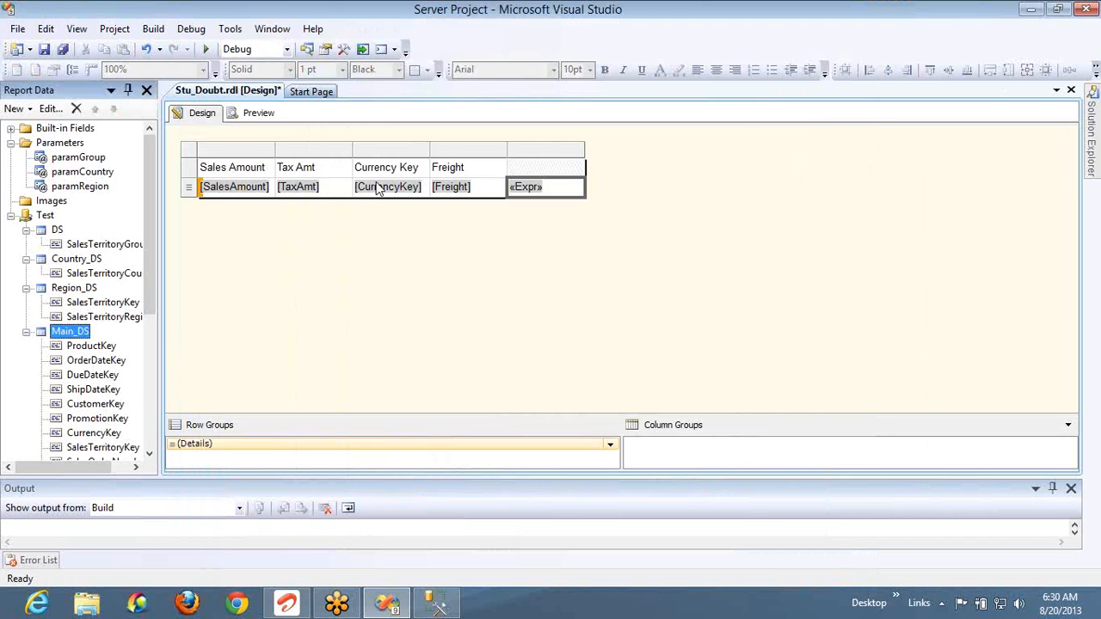
left_click(254, 119)
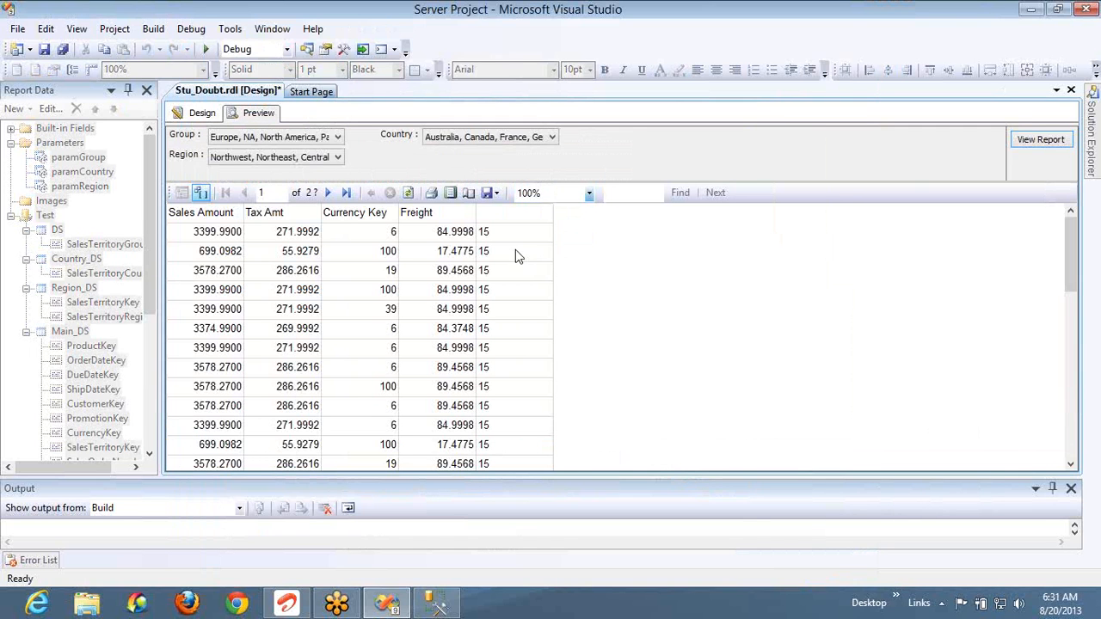
Set the index of the cell's Choose expression to 3, apply it and preview the report
left_click(203, 112)
left_click(565, 169)
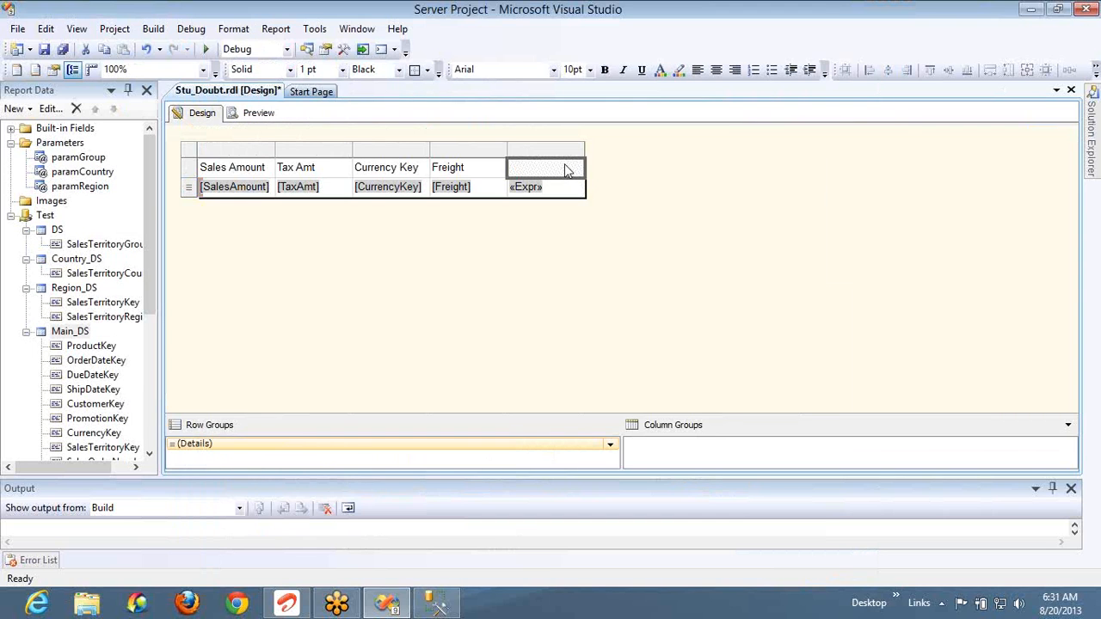
right_click(565, 188)
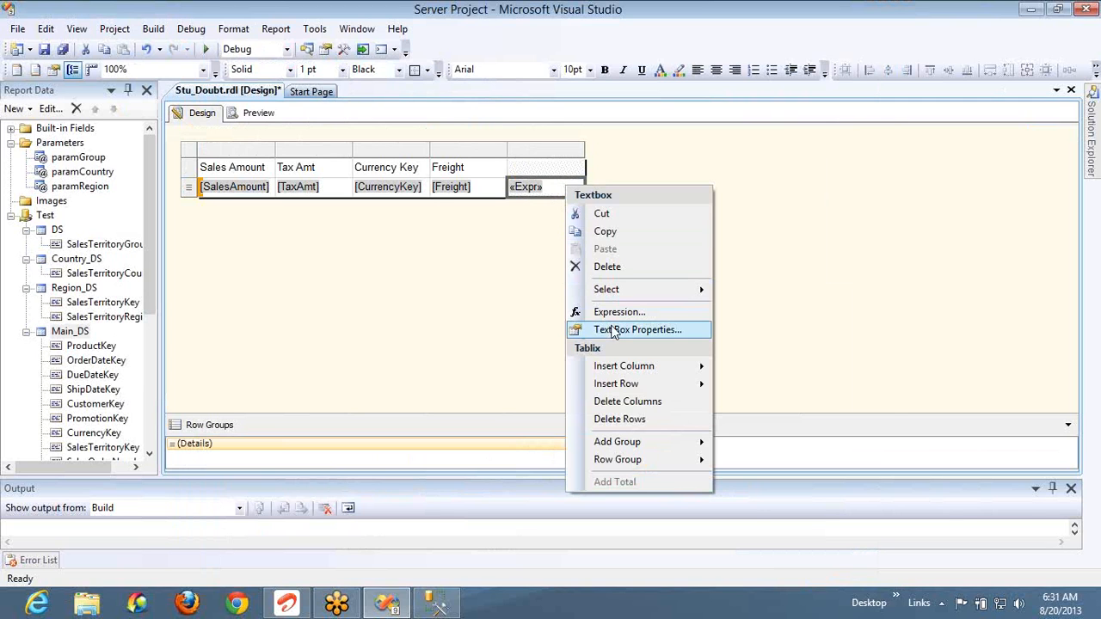
left_click(614, 313)
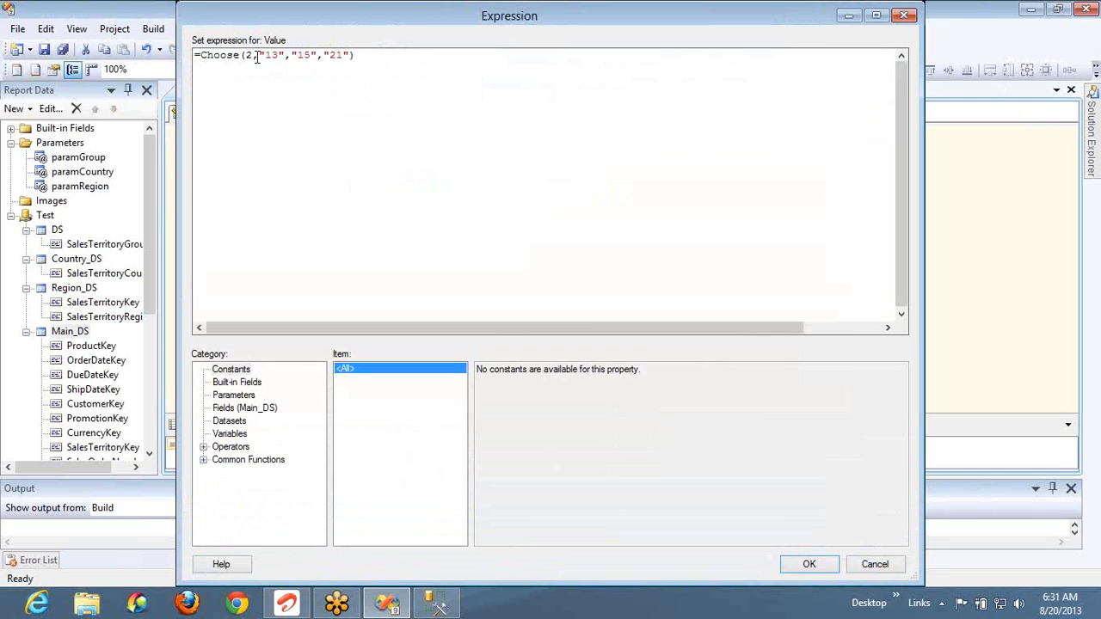
left_click(254, 55)
key("BackSpace")
type("3")
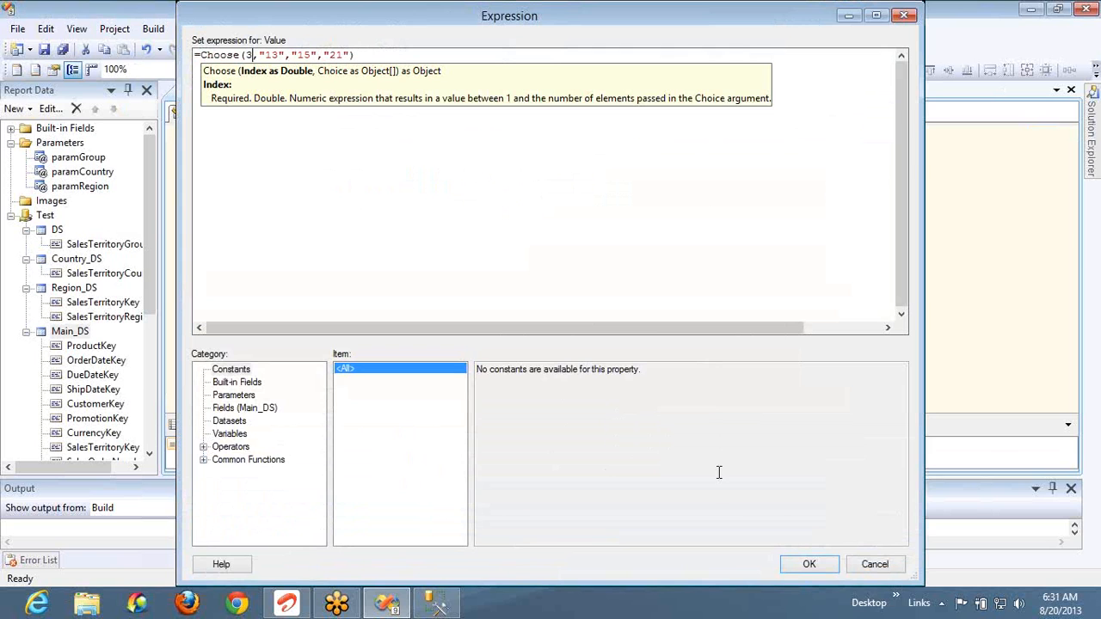
left_click(810, 564)
left_click(260, 114)
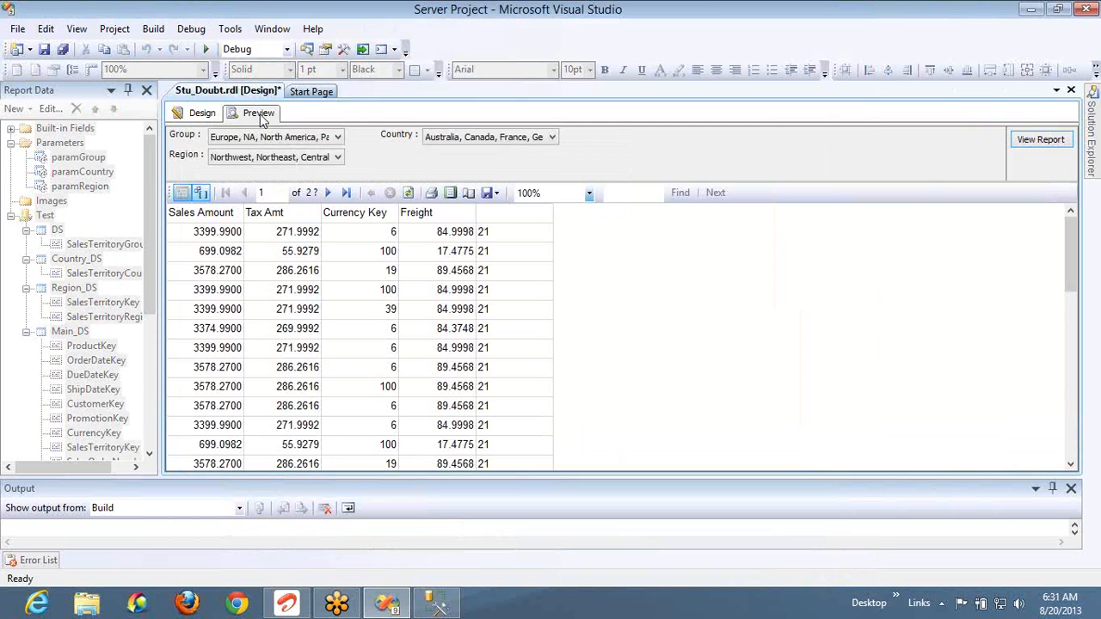
Set the Choose index to 4, beyond the three listed choices, and preview the report
left_click(203, 114)
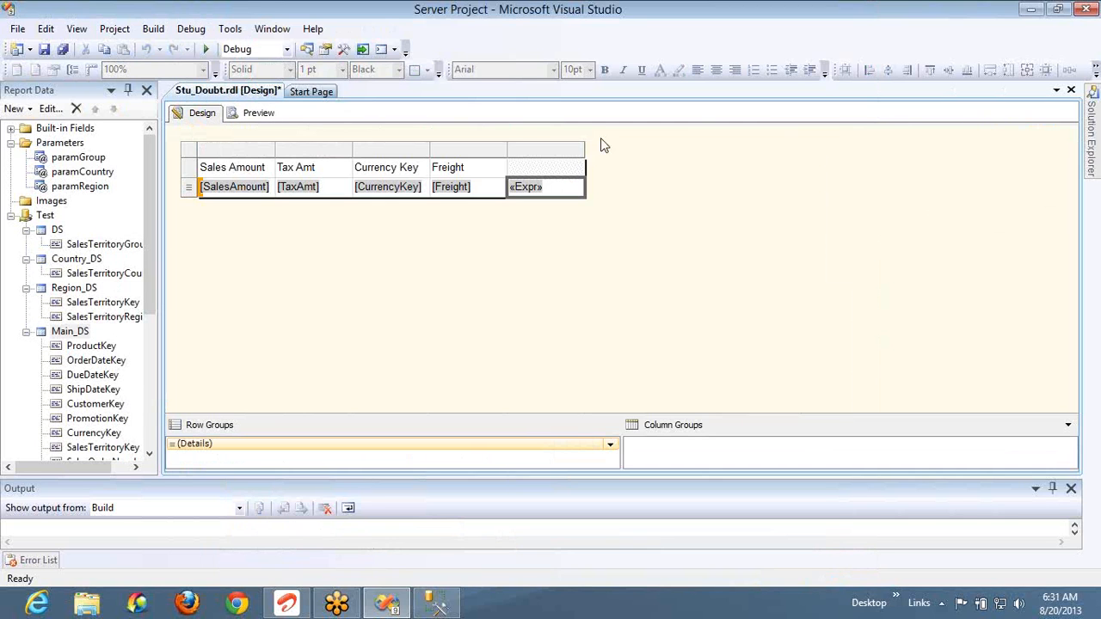
right_click(560, 192)
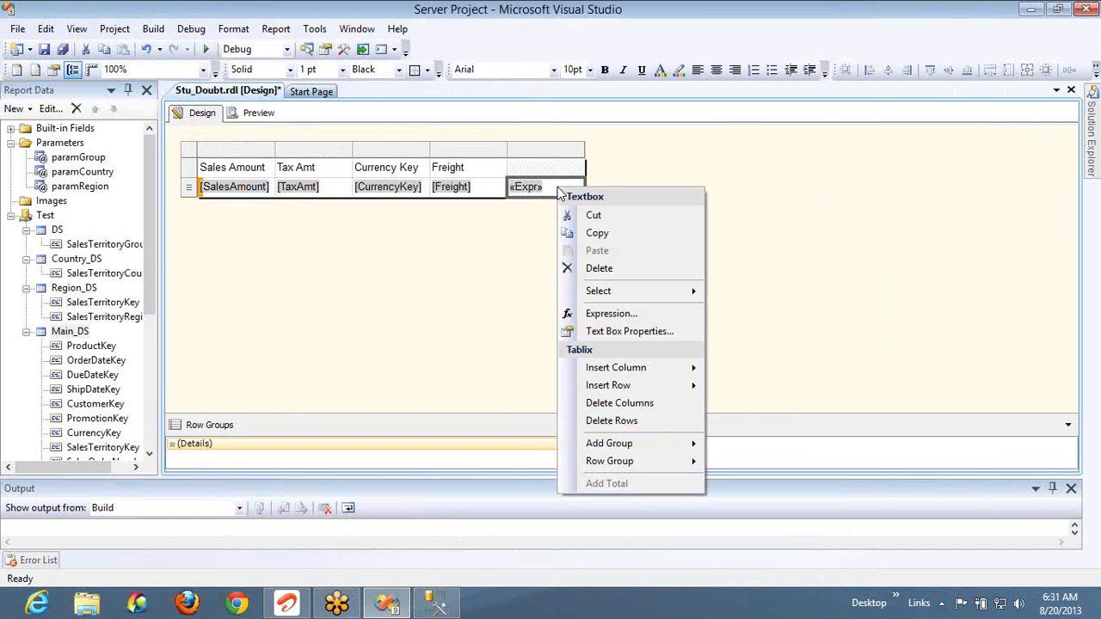
left_click(616, 312)
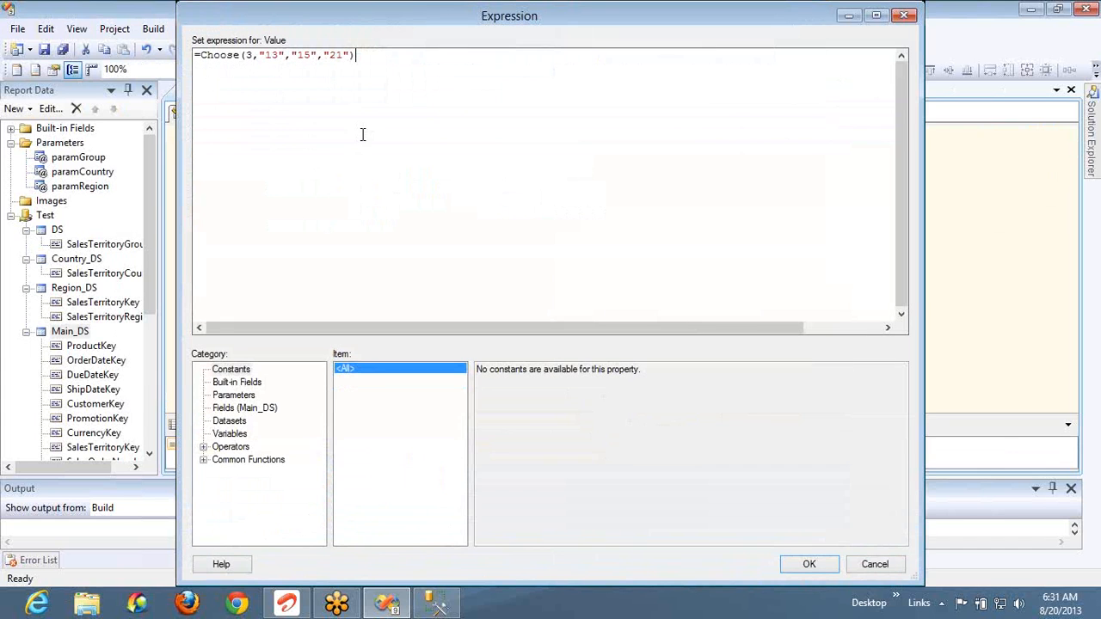
left_click(252, 55)
key("BackSpace")
type("4")
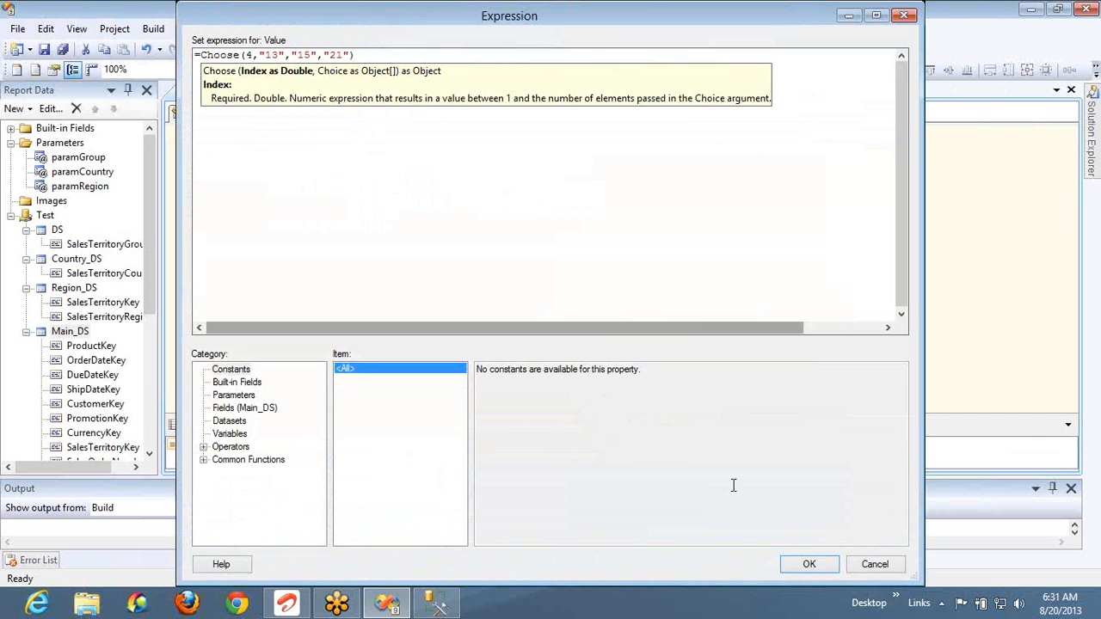
left_click(795, 568)
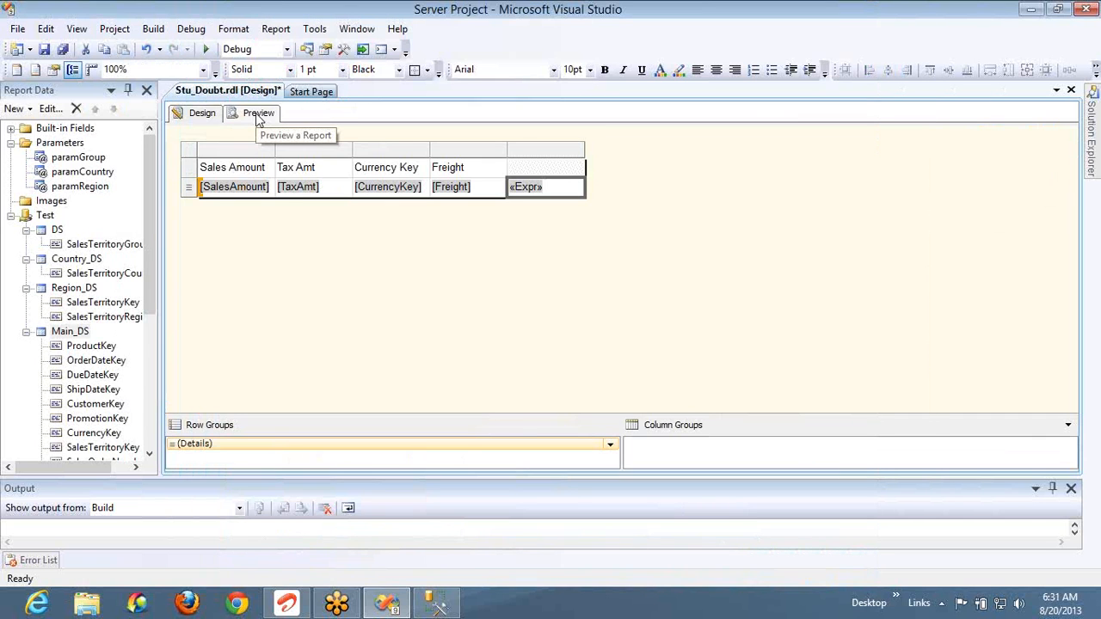
left_click(255, 113)
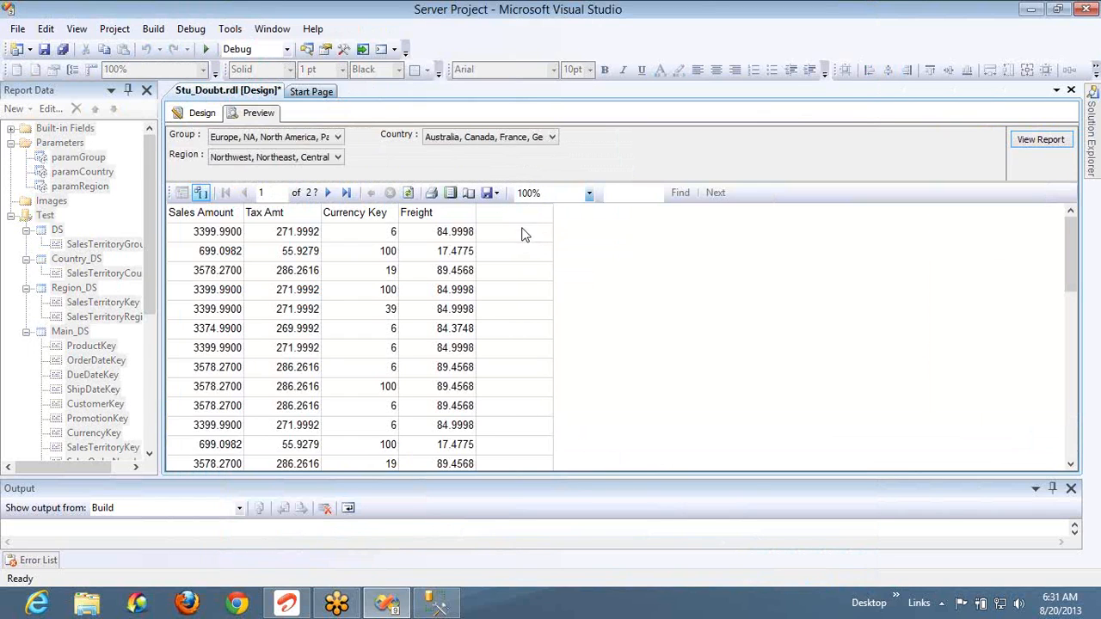
Replace the cell's expression with the Choose example that uses Datepart "w" of BirthDate and the choices "First" to "Seventh"
left_click(200, 115)
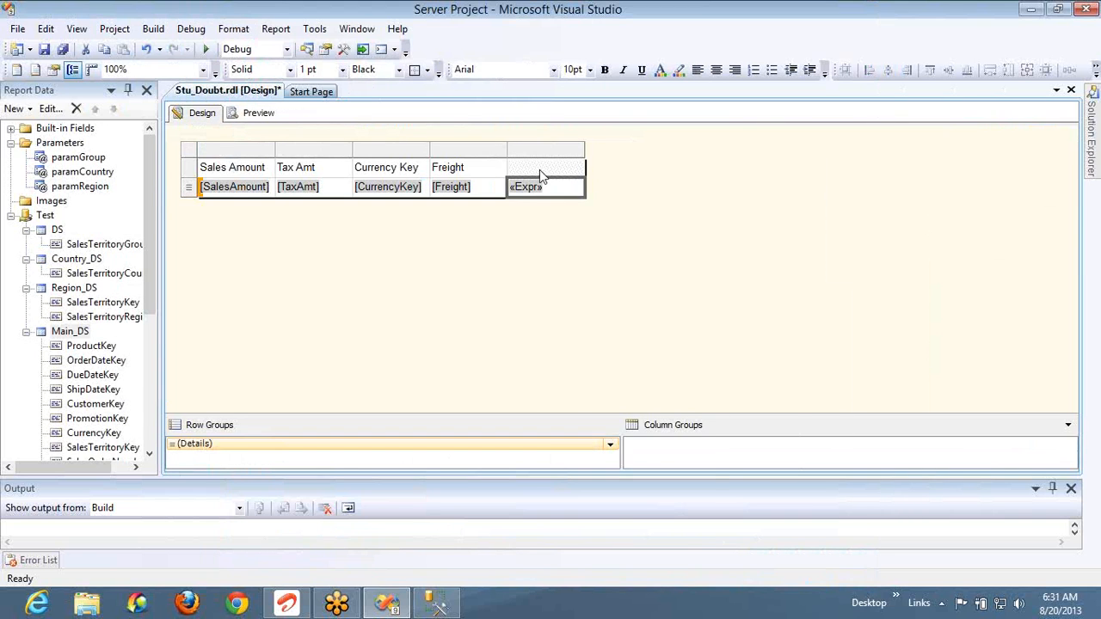
right_click(568, 199)
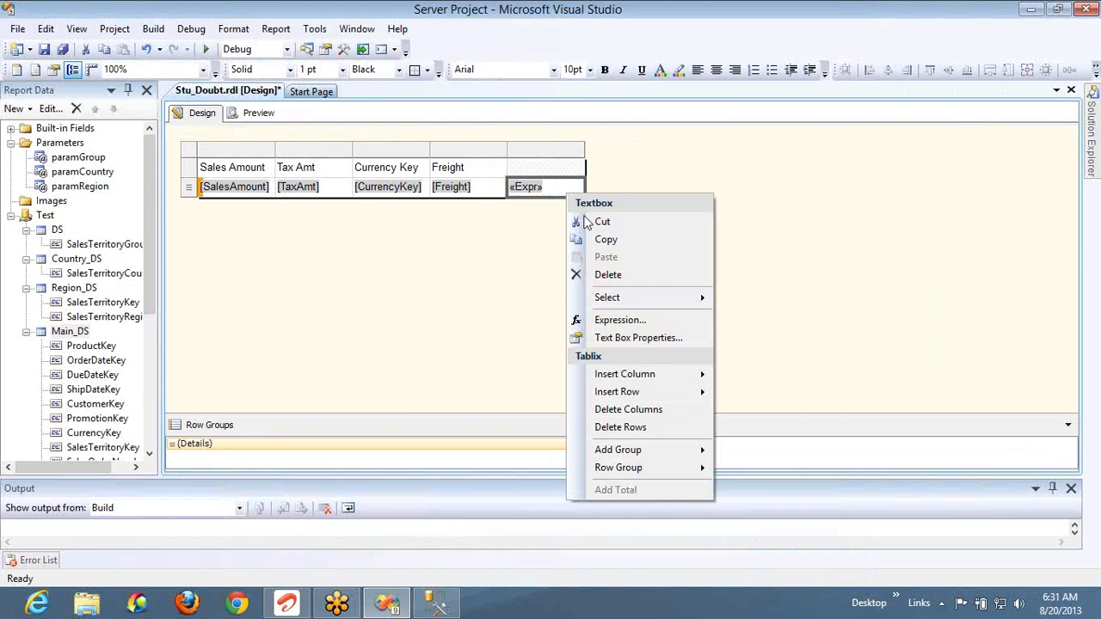
left_click(626, 316)
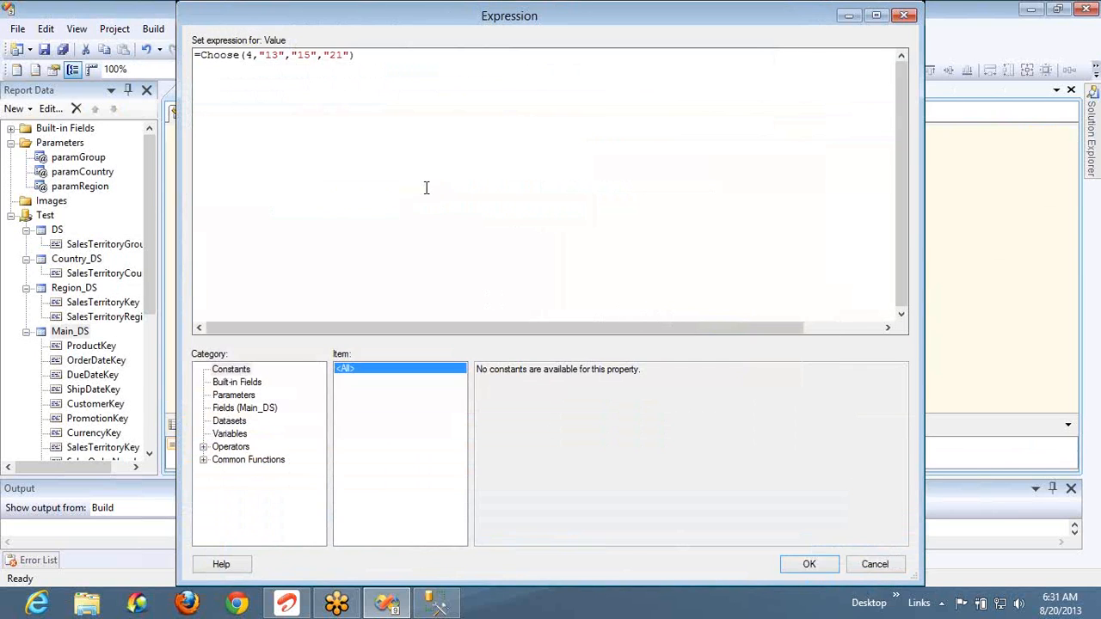
left_click(204, 460)
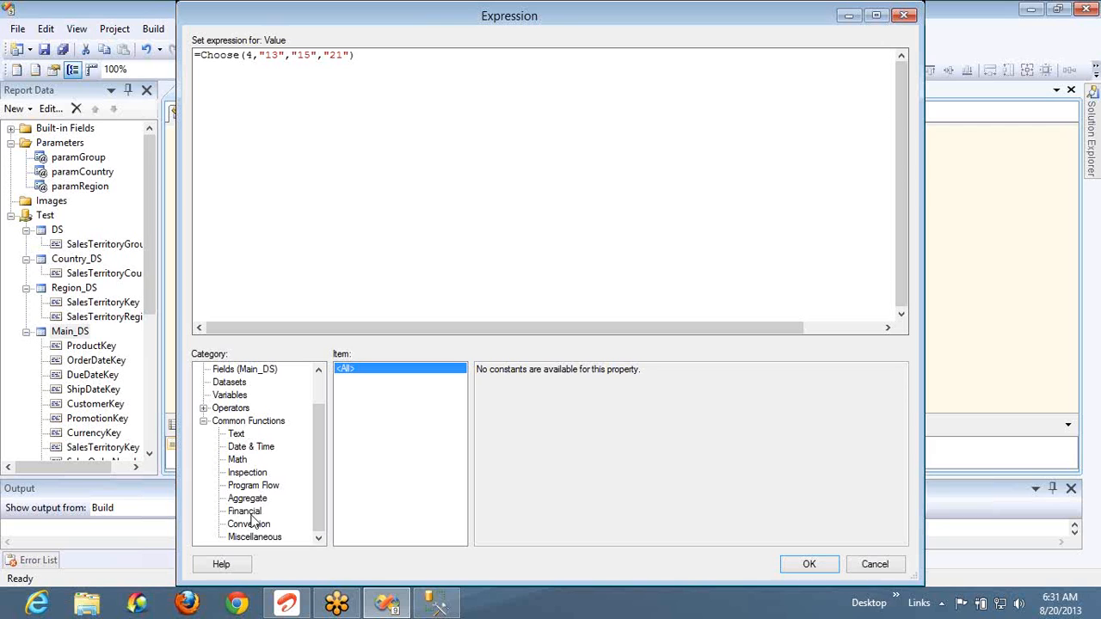
left_click(251, 487)
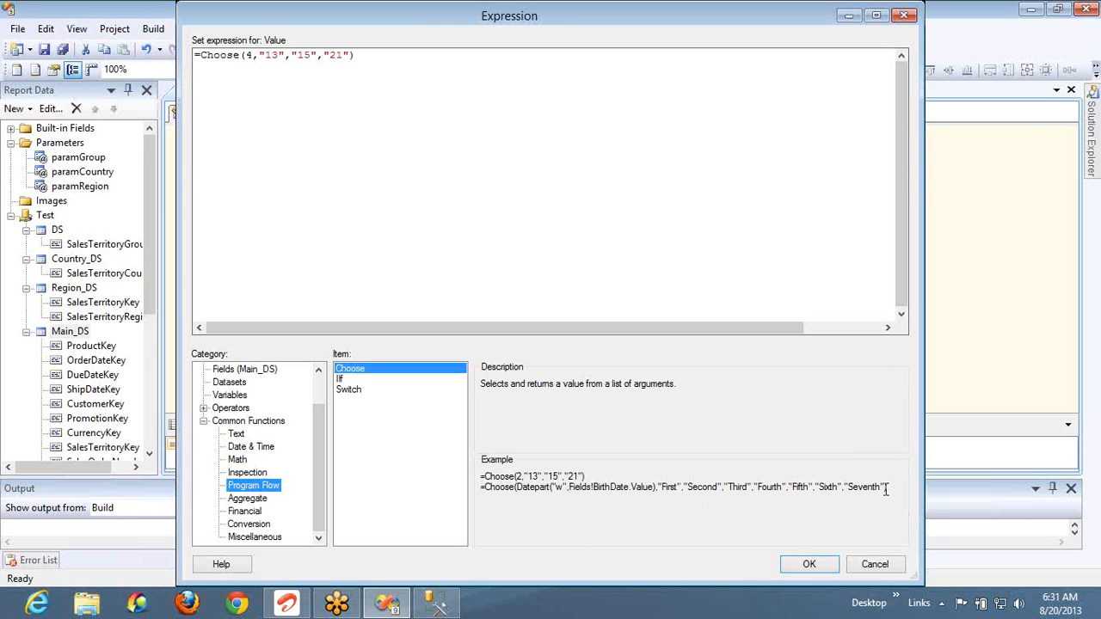
left_click_drag(887, 488, 472, 499)
key("ctrl+c")
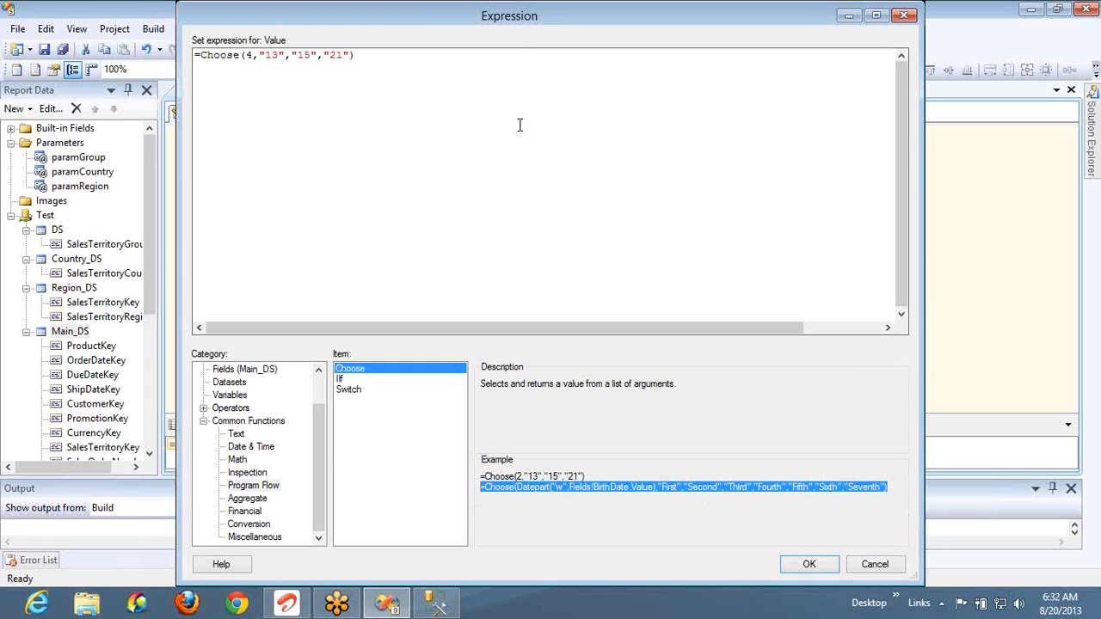
left_click(519, 57)
key("ctrl+a")
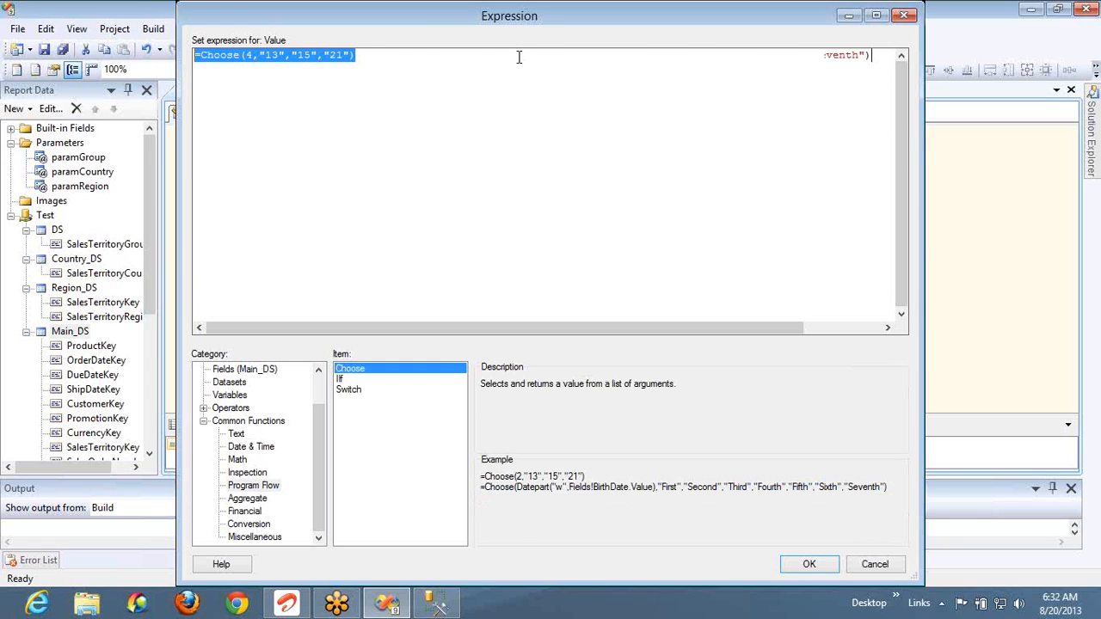
key("ctrl+v")
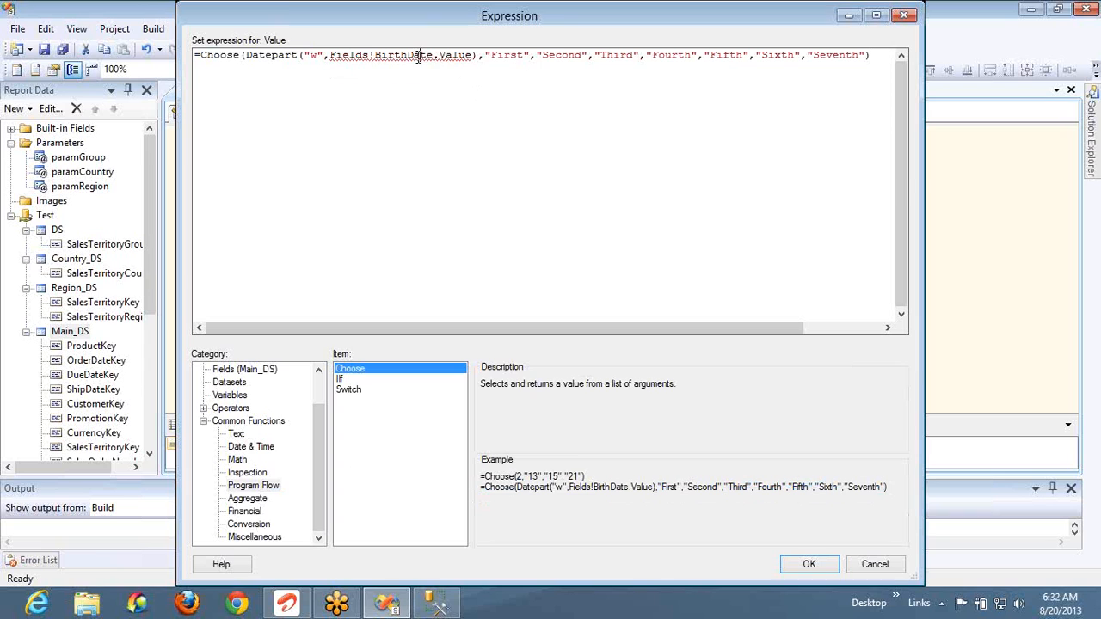
Replace Fields!BirthDate.Value in the Datepart call with Today()
key("Right")
key("Right")
key("ctrl+shift+Left")
key("ctrl+shift+Left")
key("ctrl+shift+Left")
key("ctrl+shift+Left")
key("ctrl+shift+Left")
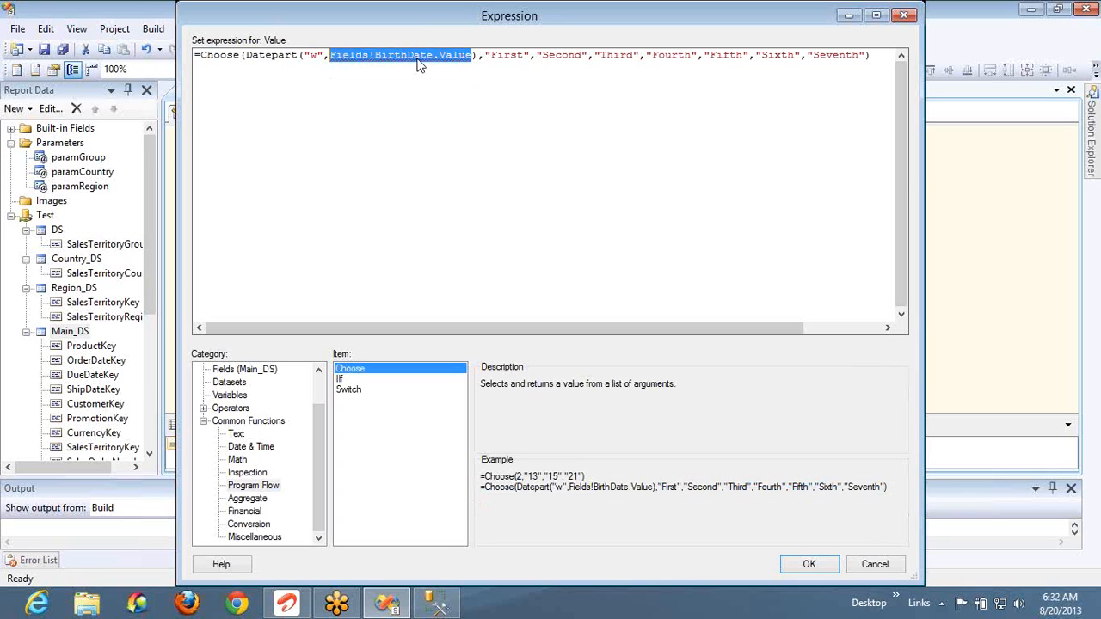
type("Today()")
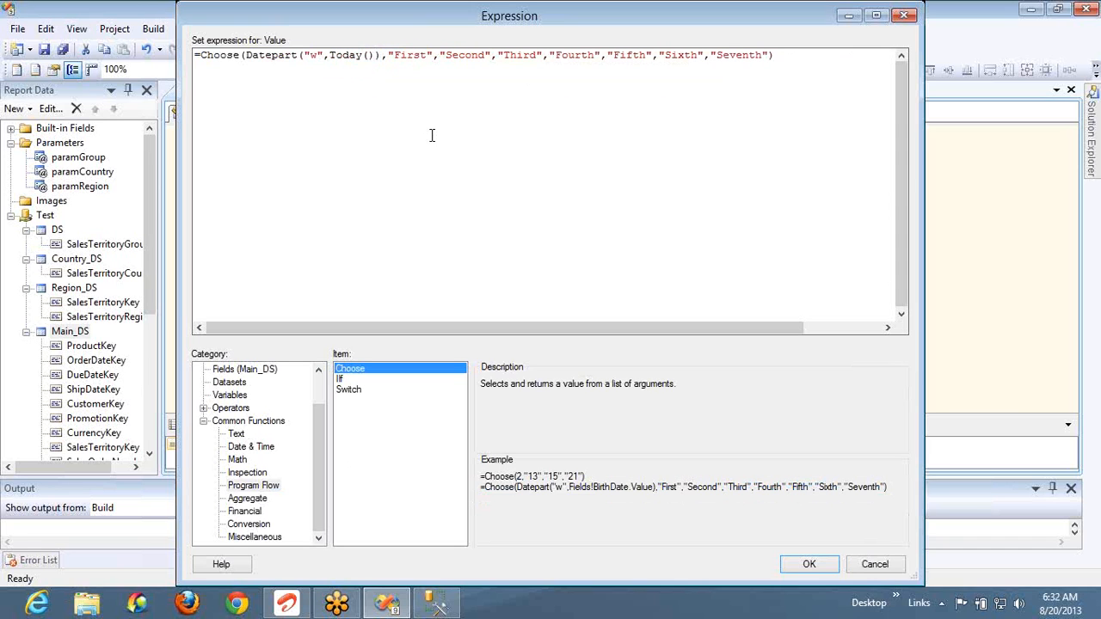
Review the Datepart index and the "Second" and "Third" choices, apply the expression and preview the report
double_click(268, 55)
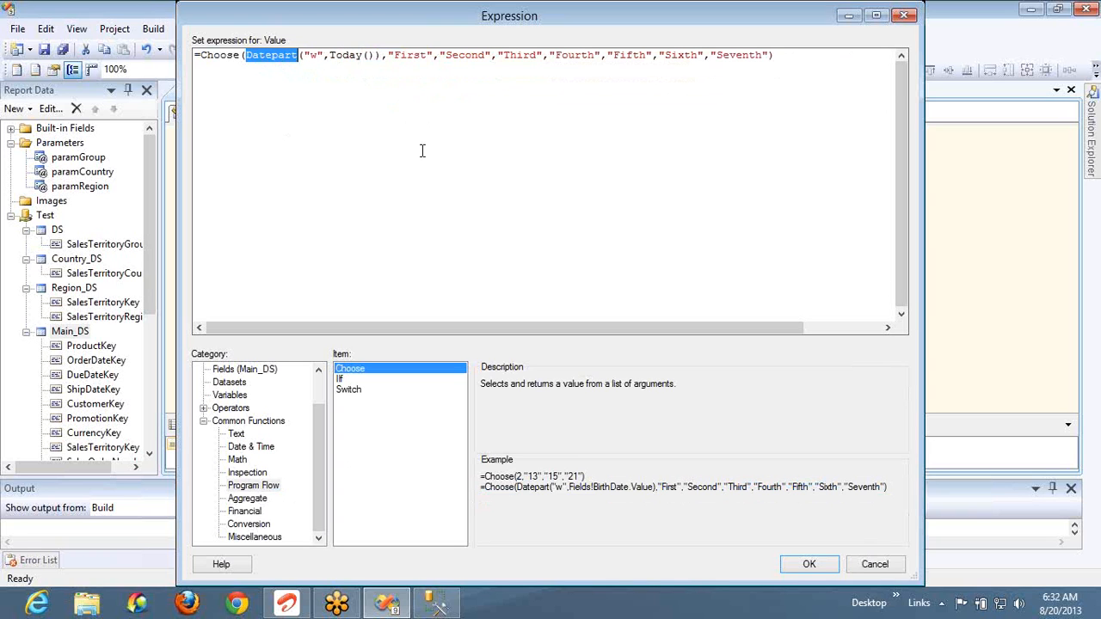
double_click(411, 55)
double_click(466, 55)
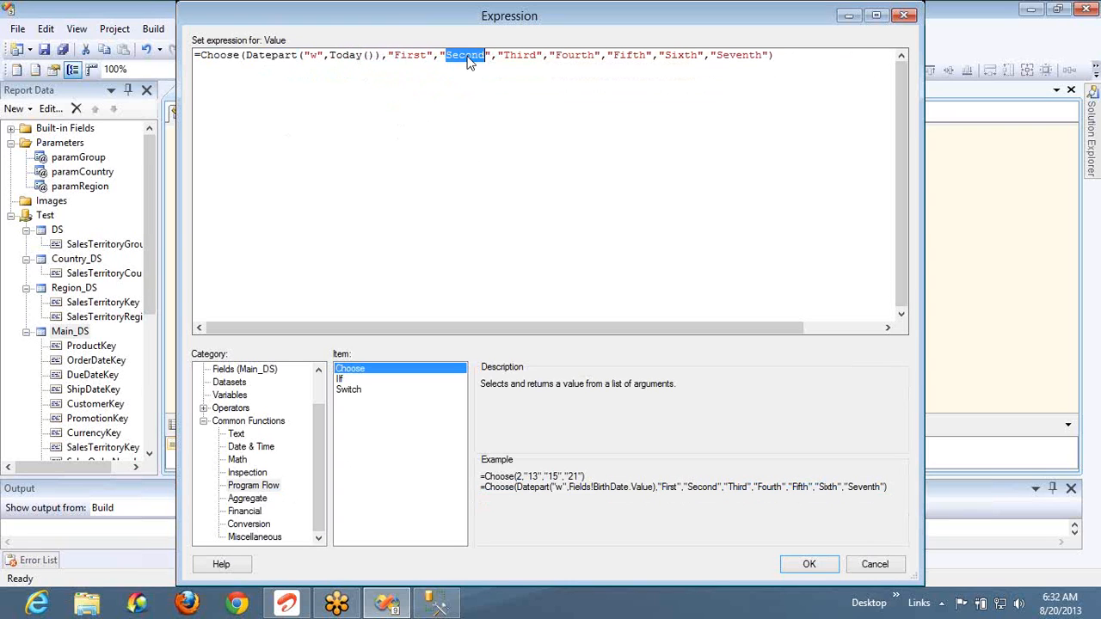
double_click(522, 58)
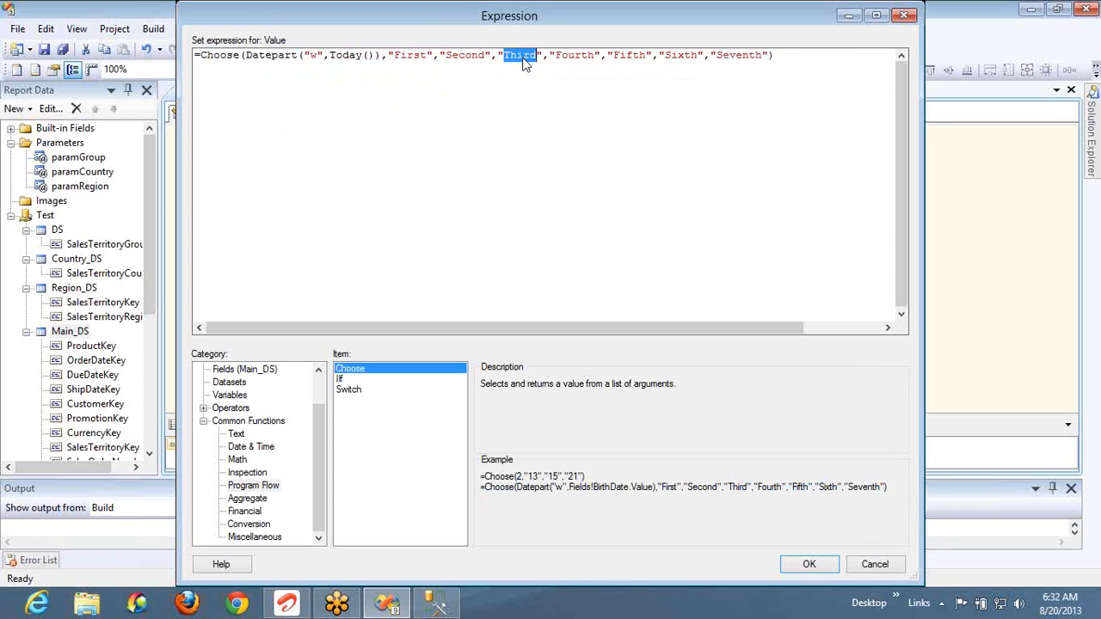
left_click(561, 55)
double_click(460, 55)
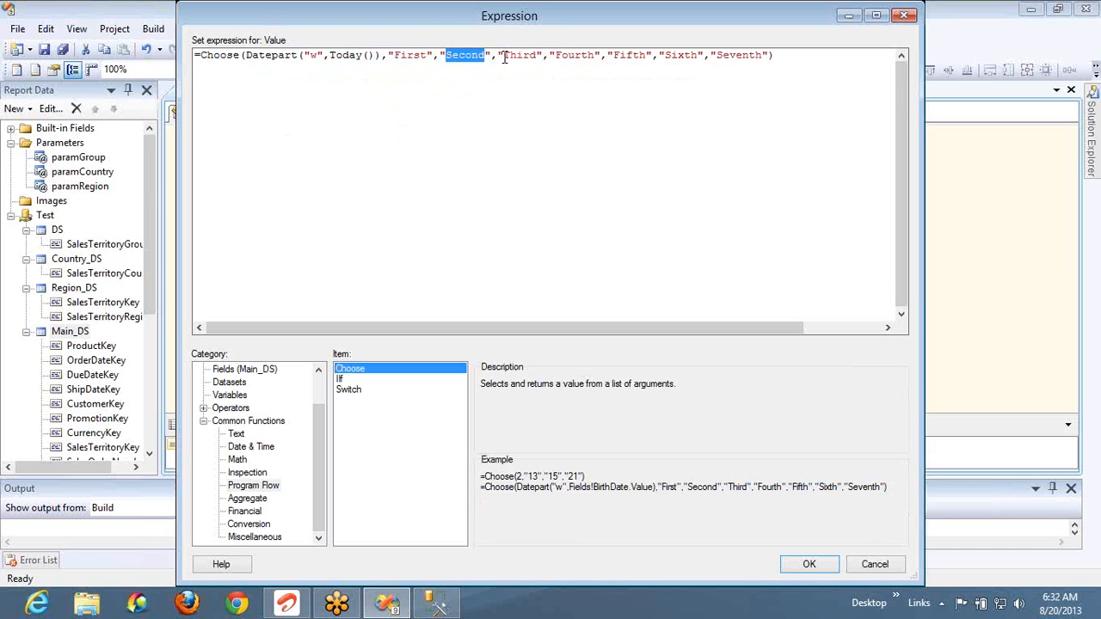
double_click(520, 55)
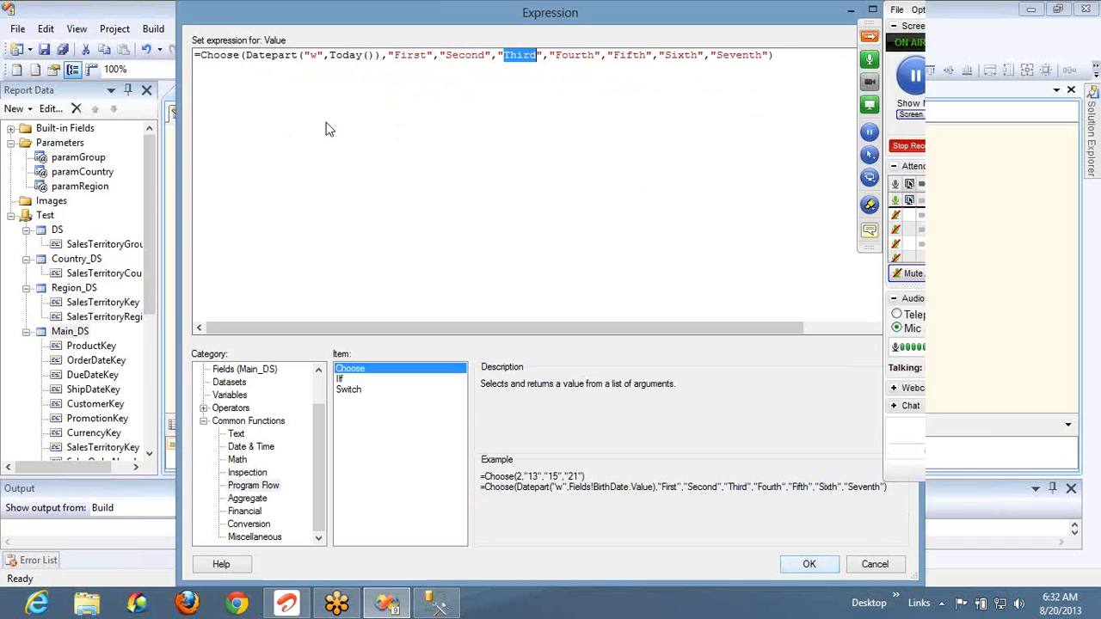
left_click(809, 565)
left_click(268, 118)
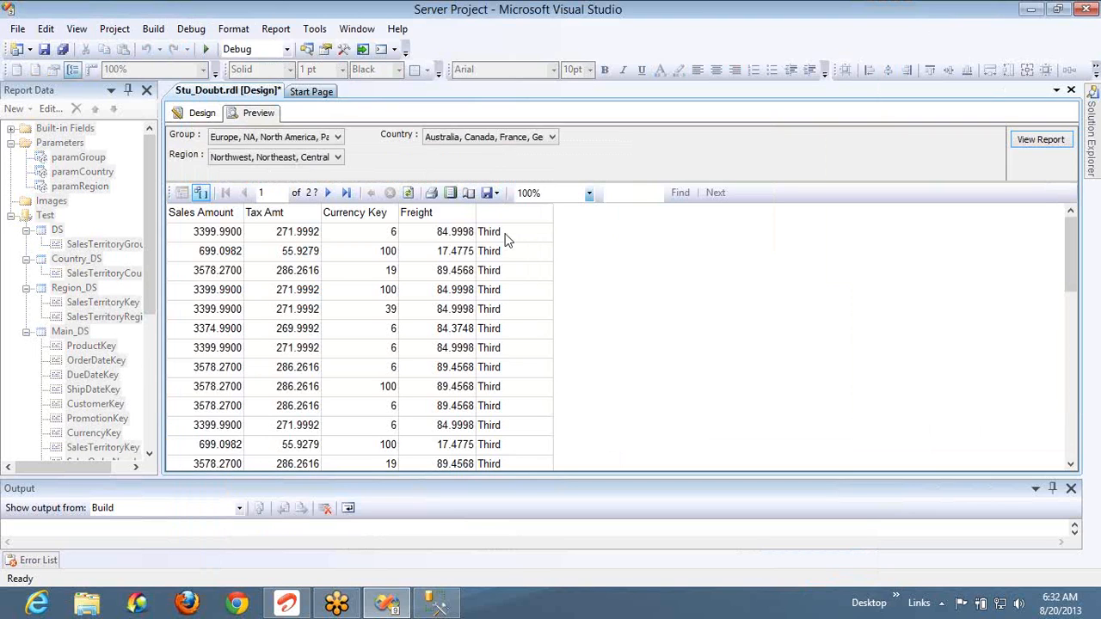
Reopen the cell's expression in the design view and examine the condition and result pairs in the Switch function's first example
left_click(197, 112)
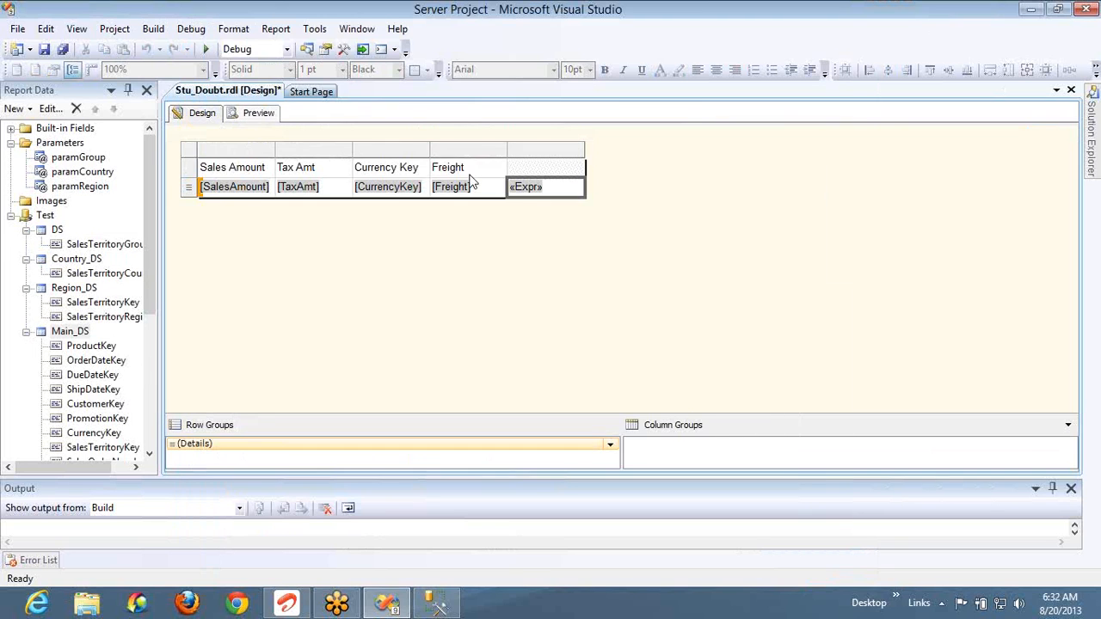
left_click(525, 170)
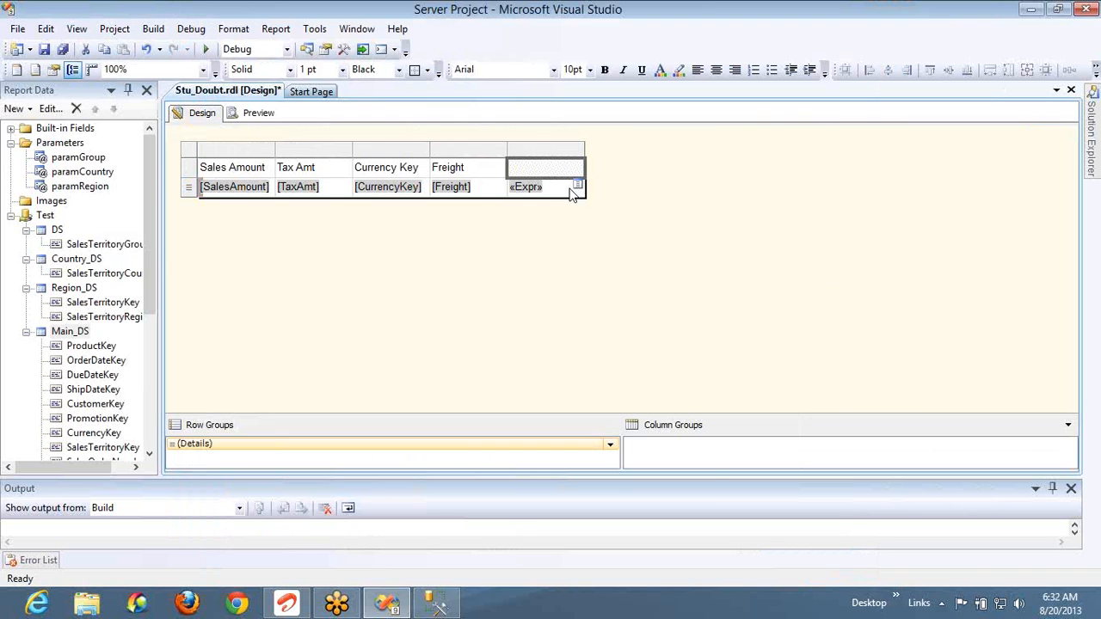
right_click(570, 194)
left_click(611, 315)
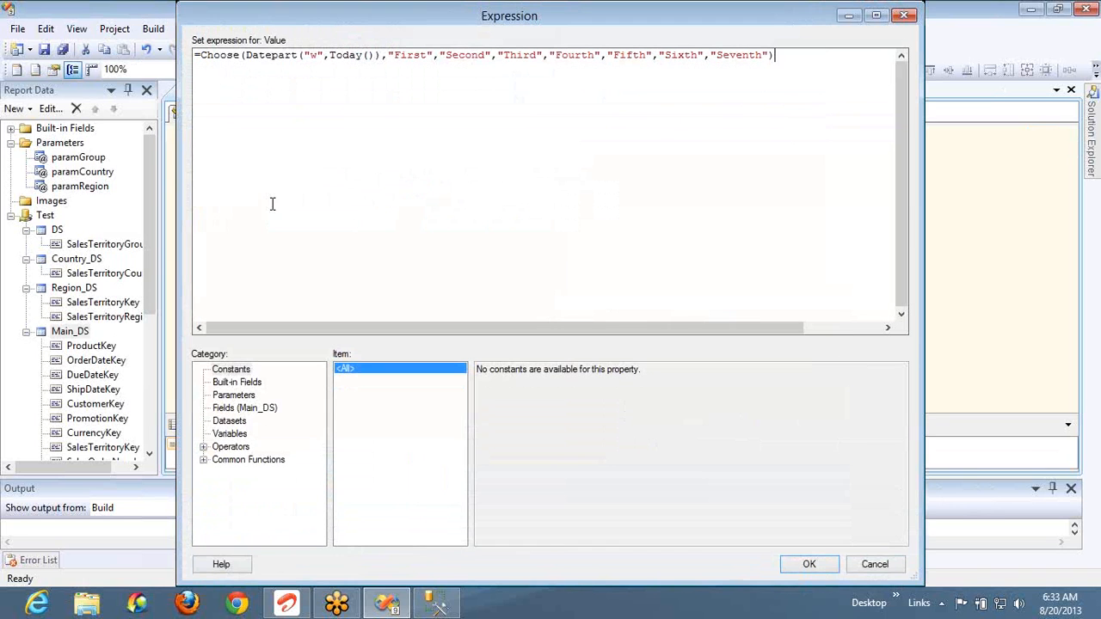
left_click(204, 460)
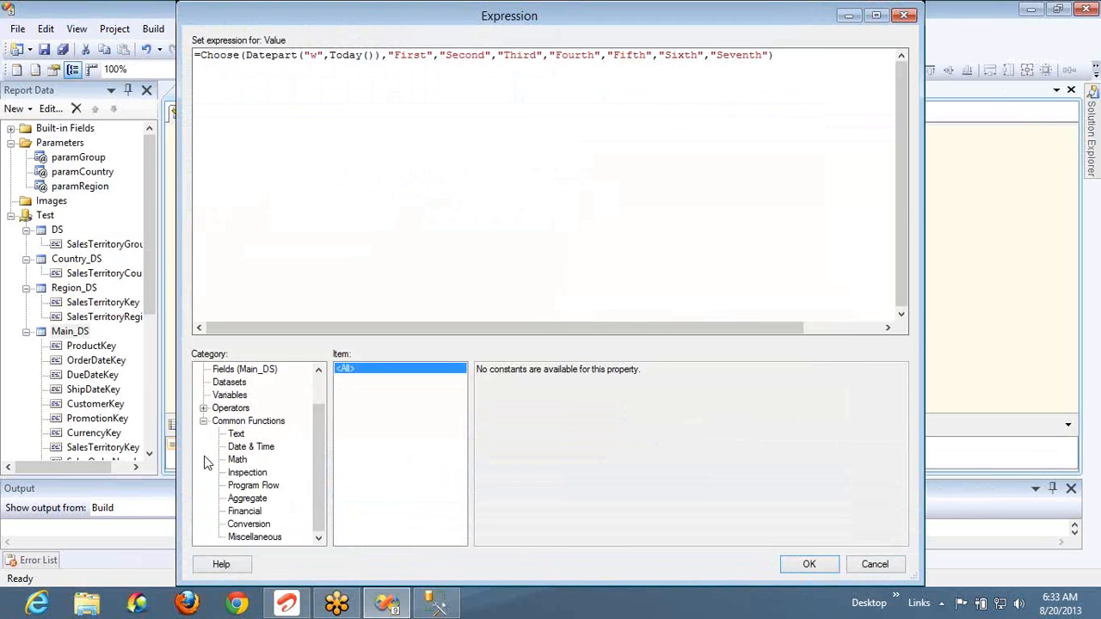
left_click(260, 488)
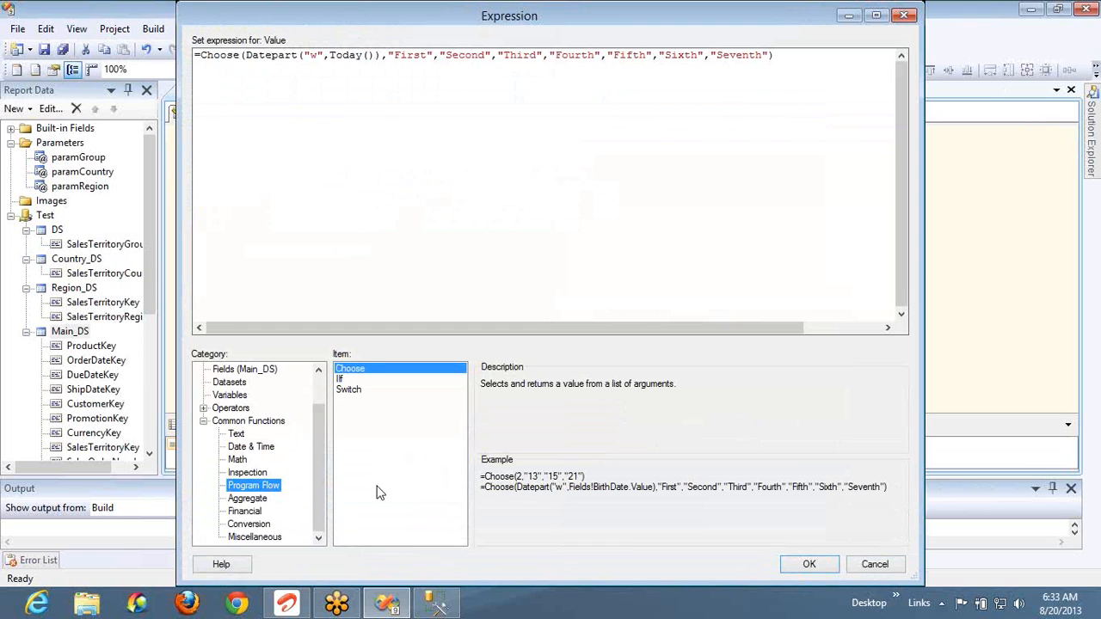
left_click(350, 394)
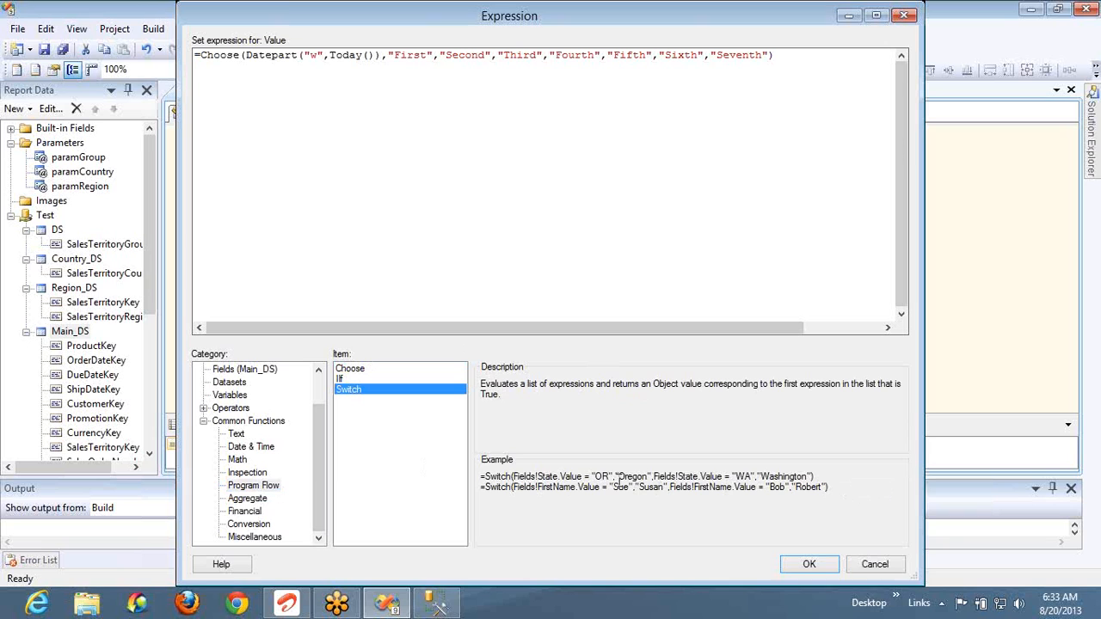
left_click_drag(513, 476, 612, 475)
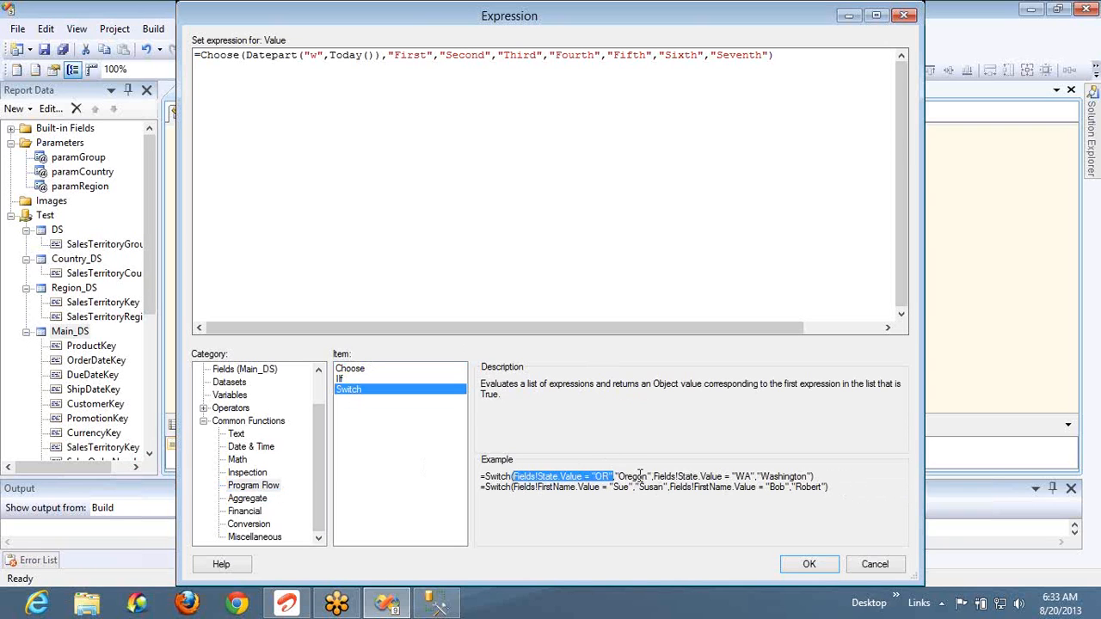
double_click(640, 476)
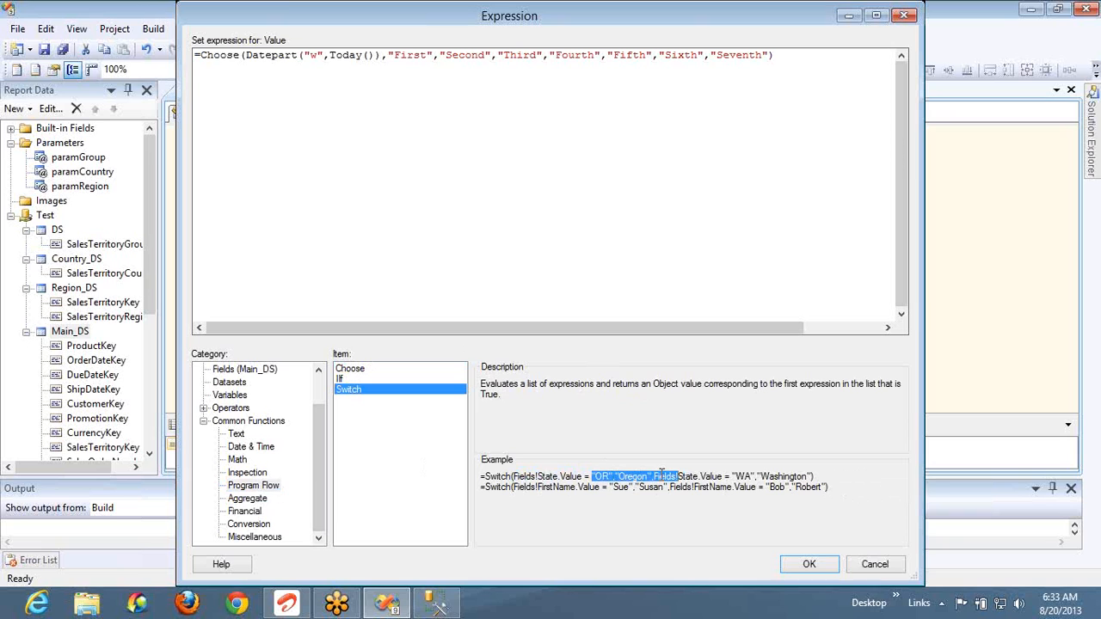
left_click_drag(659, 476, 783, 475)
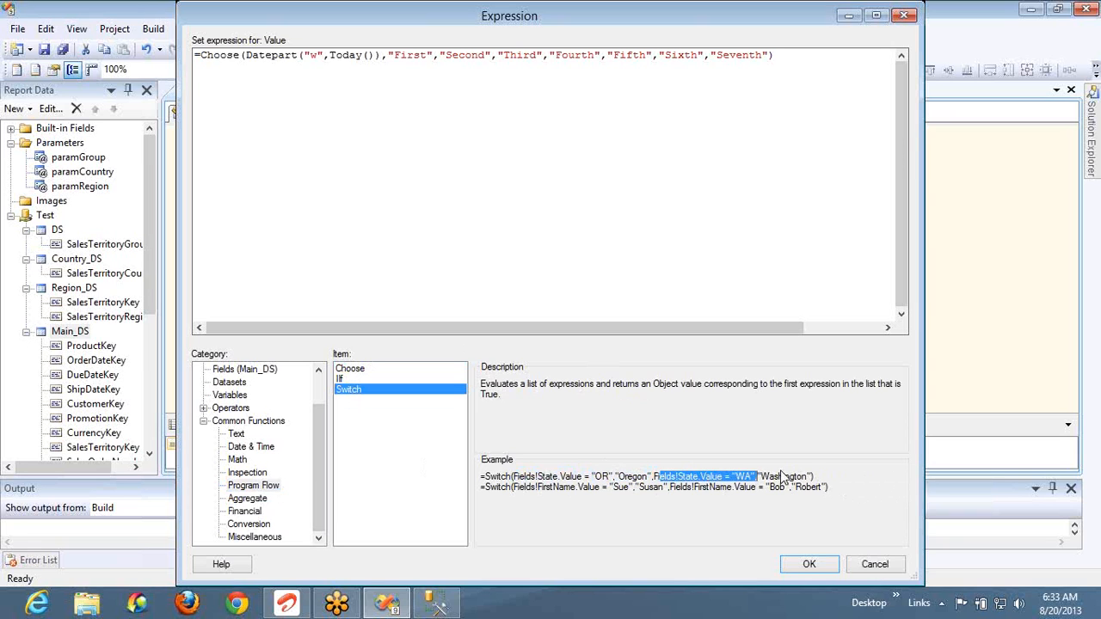
left_click(794, 476)
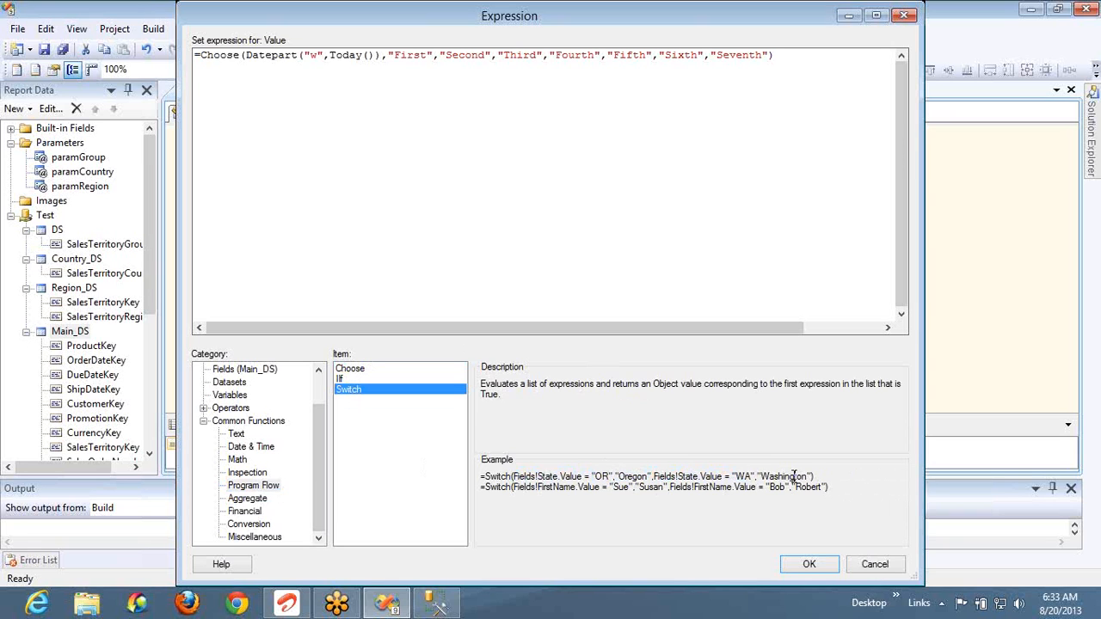
Replace the Choose expression with the Switch example that maps State "OR" to "Oregon" and "WA" to "Washington"
left_click_drag(818, 476, 478, 481)
key("ctrl+c")
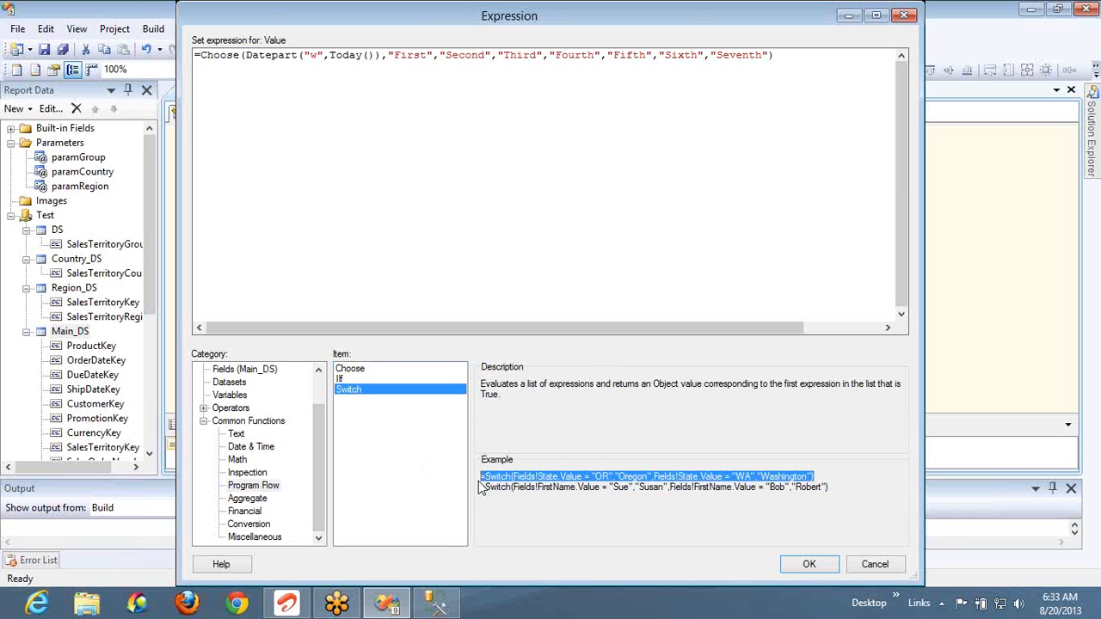
left_click(790, 57)
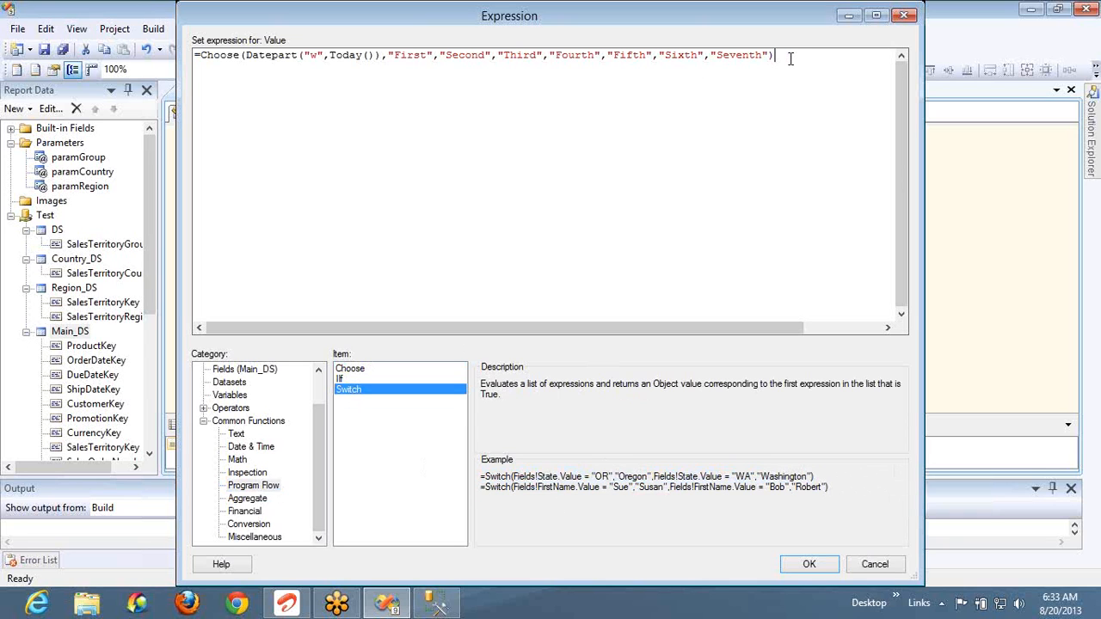
key("ctrl+a")
key("ctrl+v")
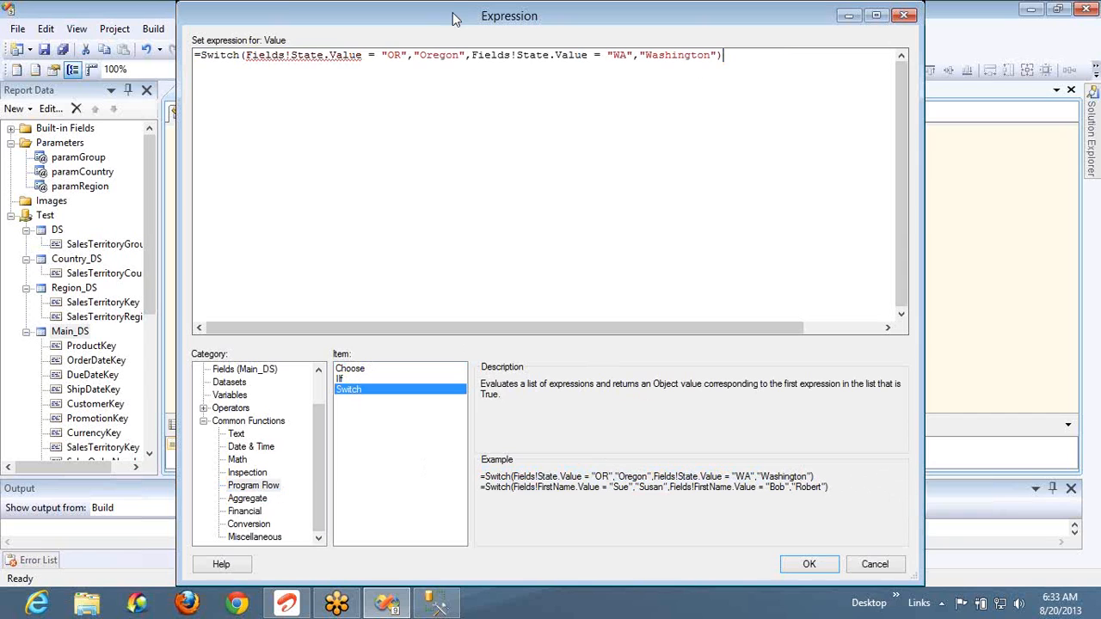
Replace Fields!State.Value in the Switch expression's first condition with the SalesAmount field from Main_DS
double_click(348, 55)
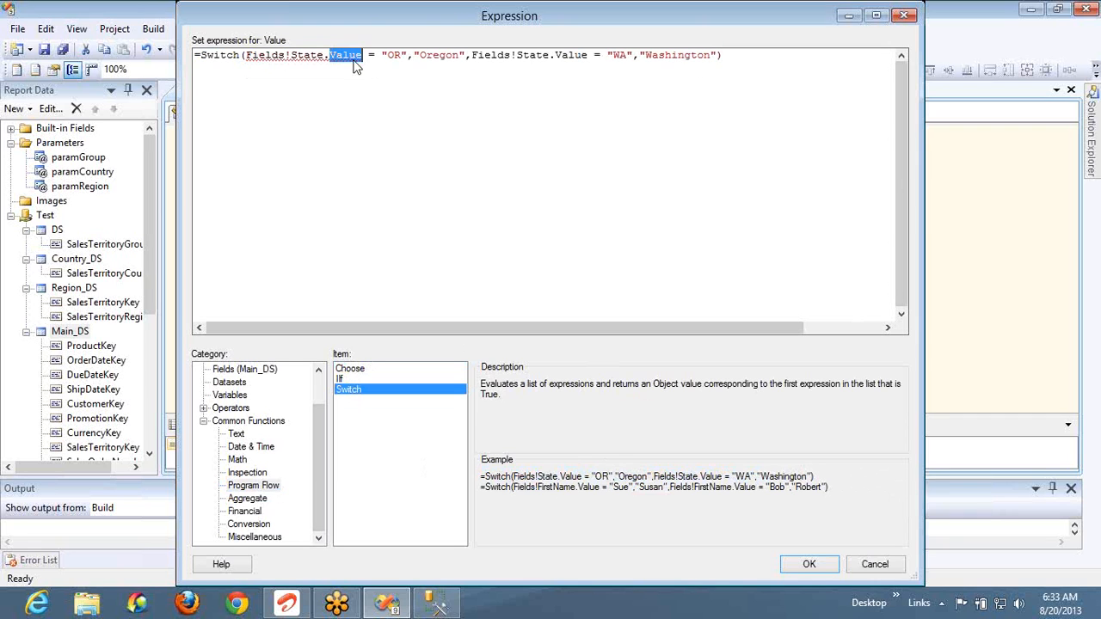
left_click(364, 56)
key("ctrl+shift+Left")
key("ctrl+shift+Left")
key("ctrl+shift+Left")
key("ctrl+shift+Left")
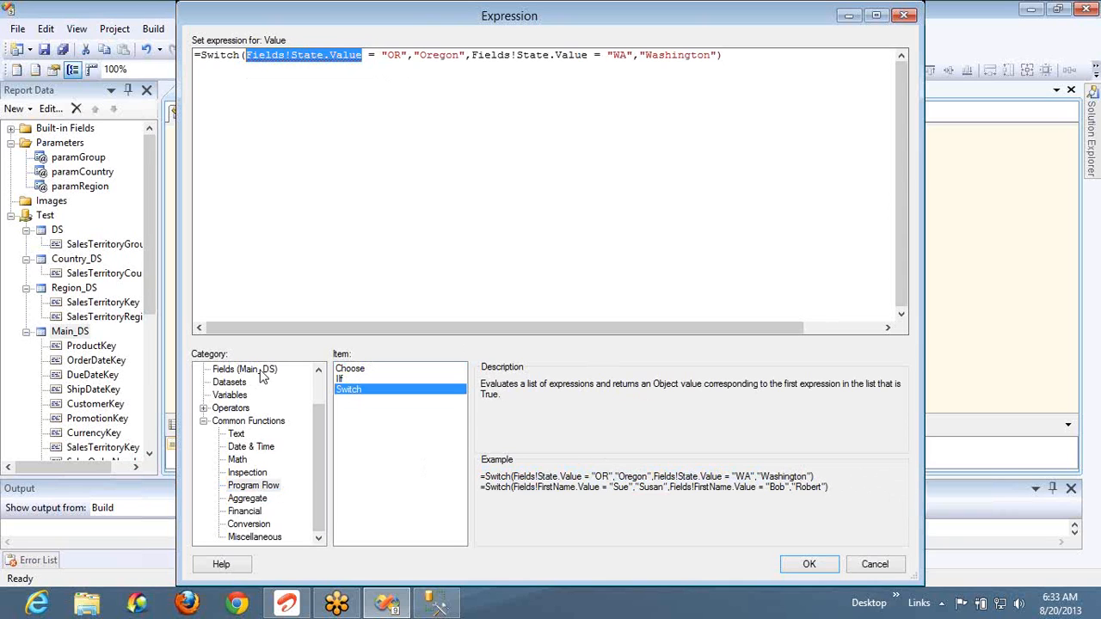
left_click(319, 389)
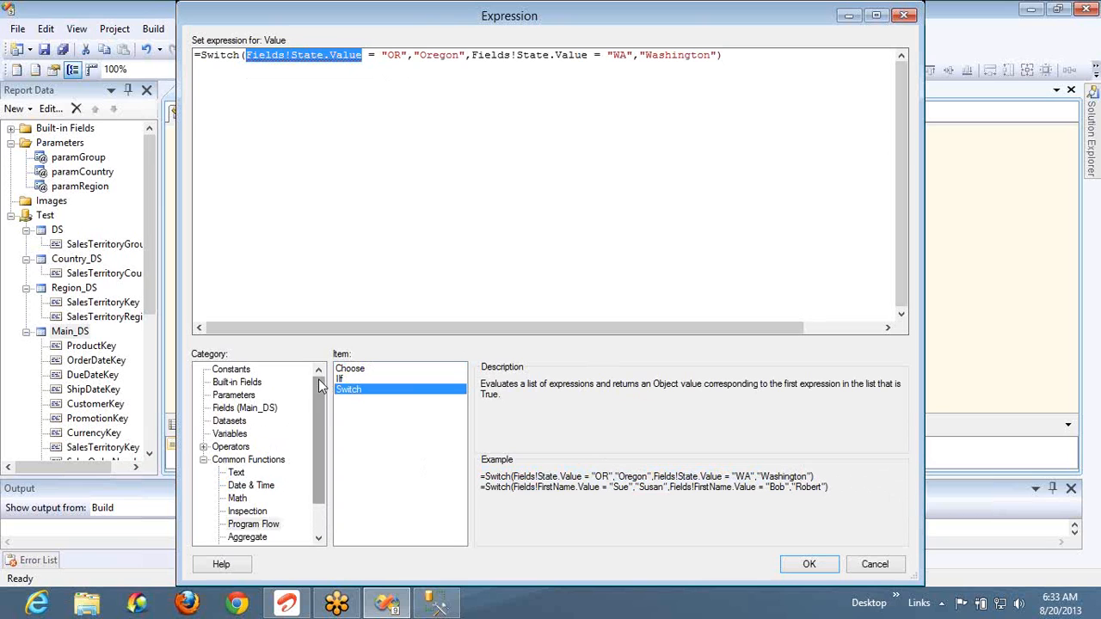
left_click(244, 410)
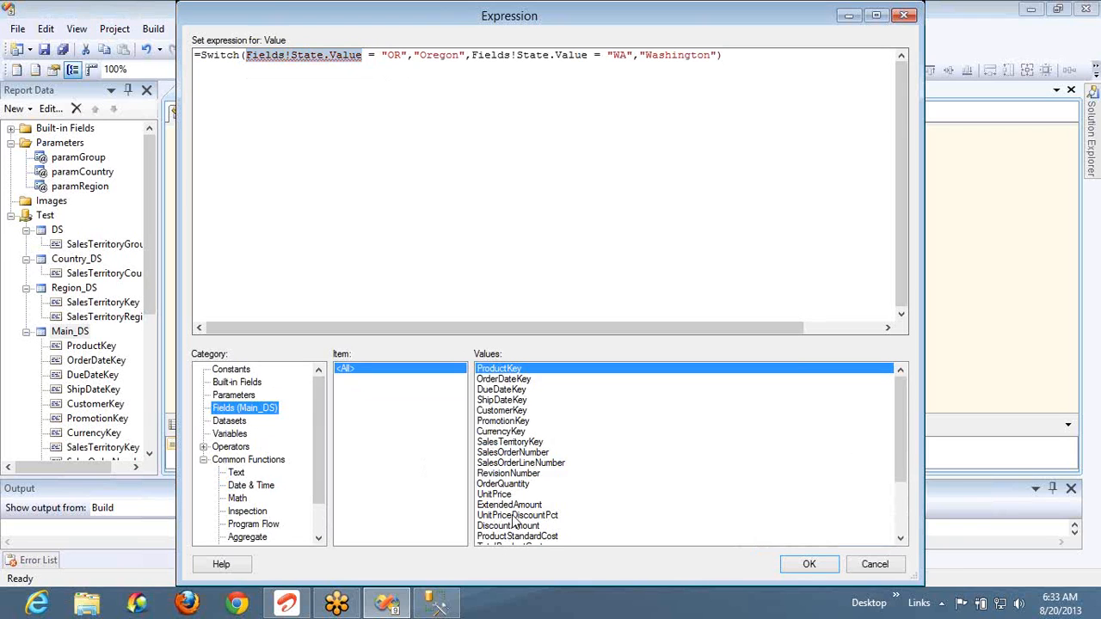
left_click(512, 517)
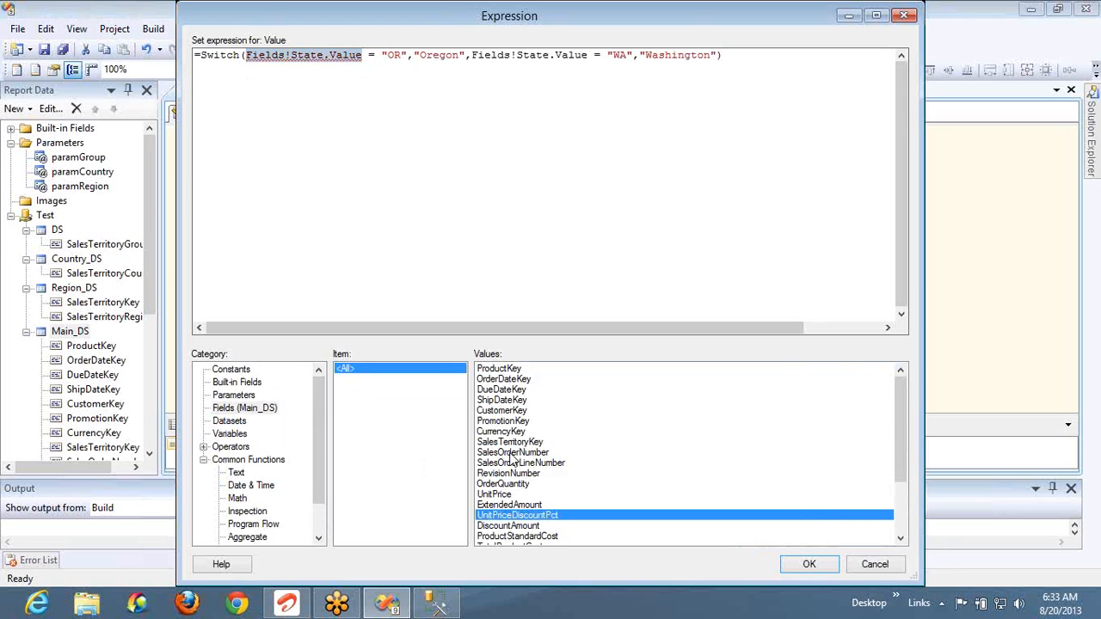
key("Down")
key("Down")
key("Down")
key("Down")
key("Down")
key("Down")
key("Down")
key("Down")
key("Down")
key("Down")
key("Up")
key("Up")
key("Up")
key("Up")
key("Up")
key("Up")
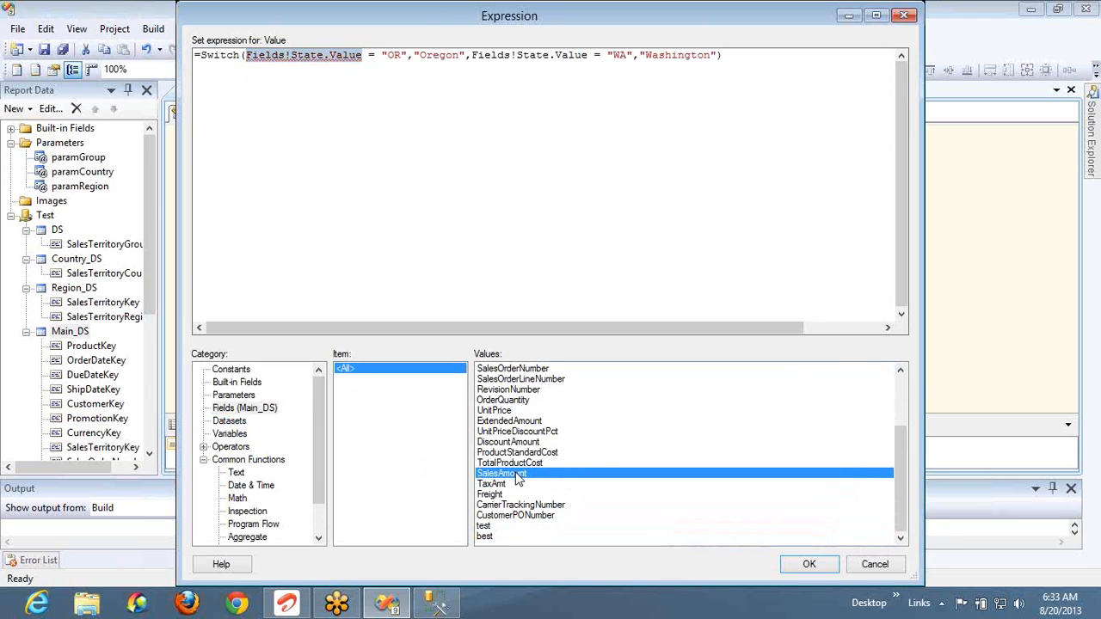
double_click(518, 479)
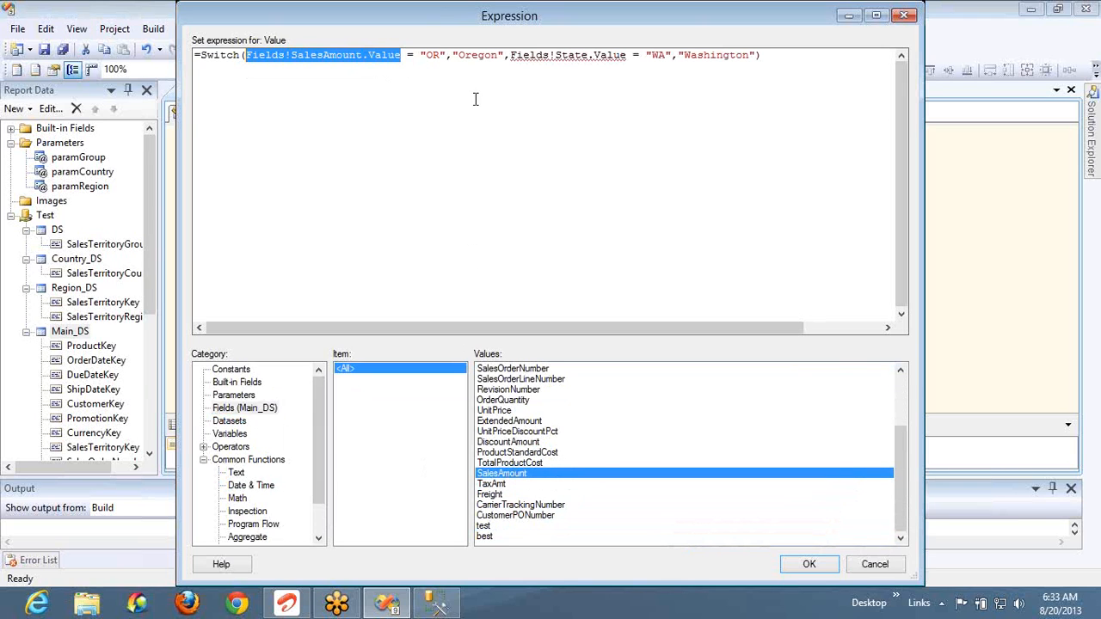
Change the first Switch condition to SalesAmount greater than 500 and its result to "Good"
left_click(416, 54)
key("BackSpace")
type(">")
key("shift+Right")
key("shift+Right")
key("shift+Right")
key("shift+Right")
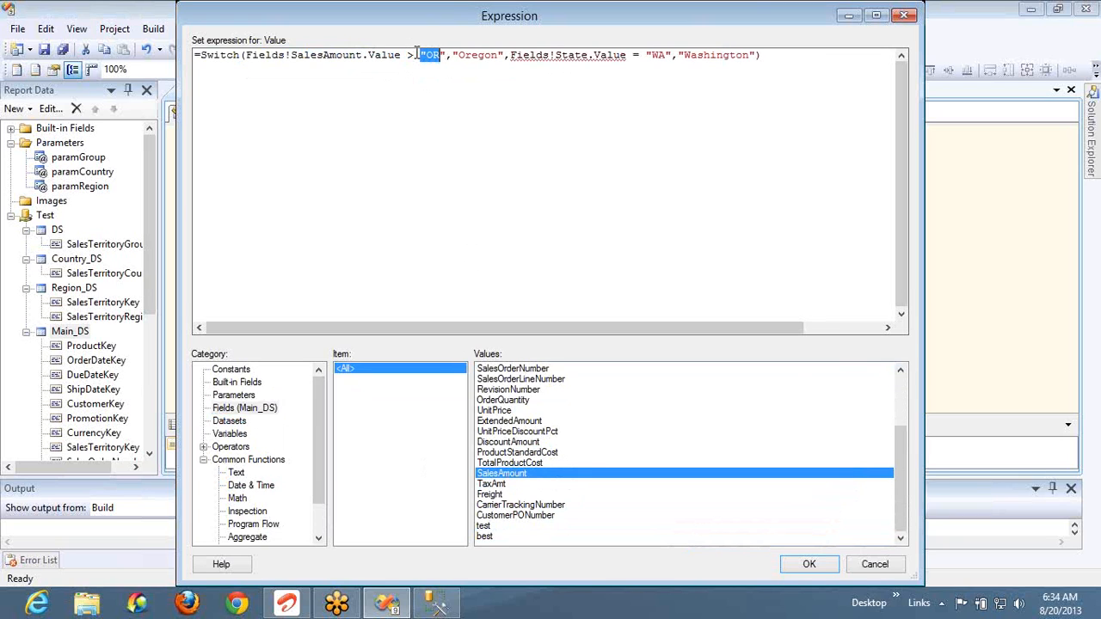
type("500")
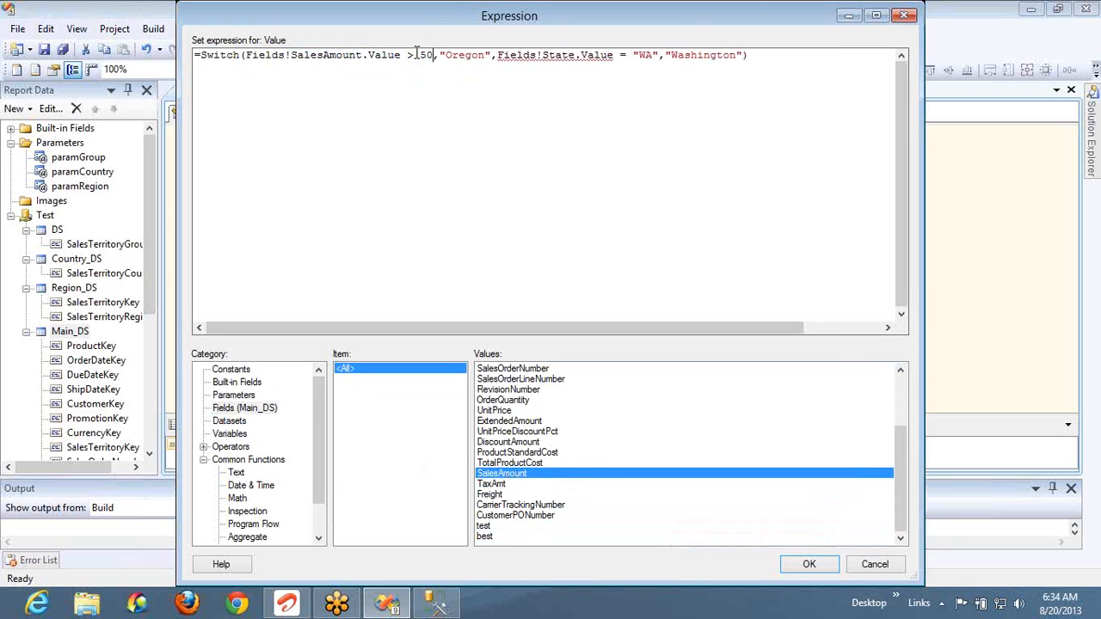
double_click(473, 56)
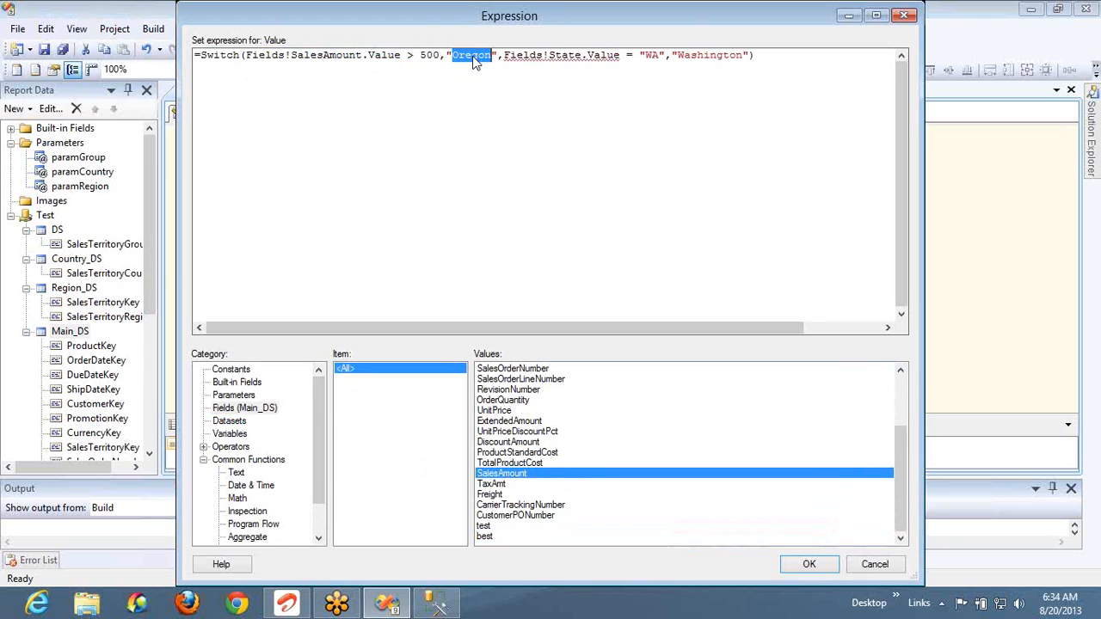
type("Good")
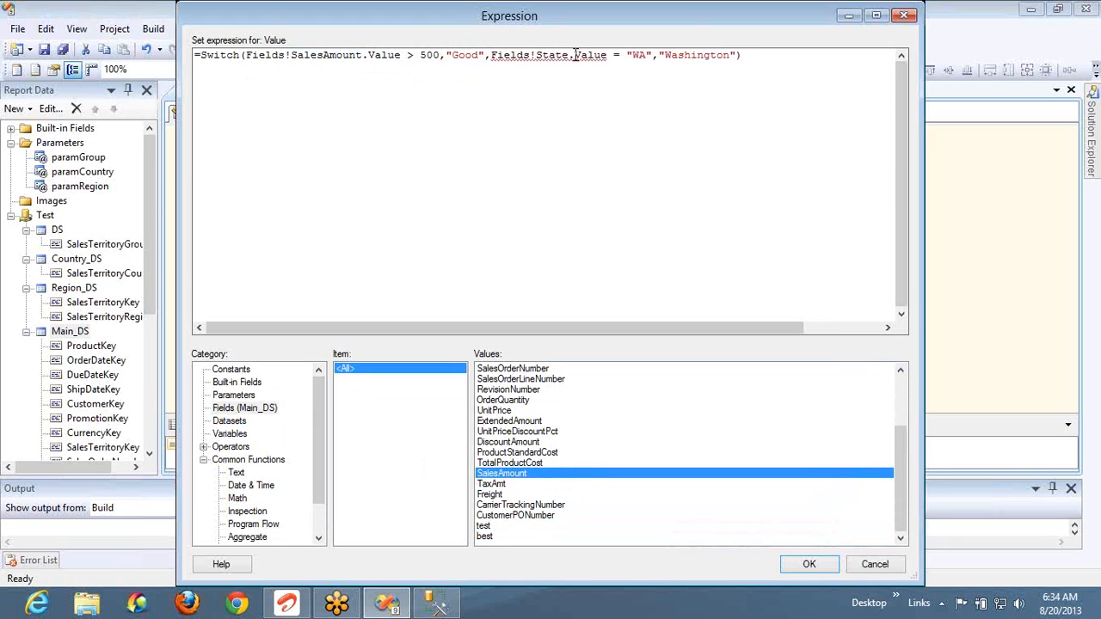
Replace Fields!State.Value in the second Switch condition with the SalesAmount field
left_click(608, 54)
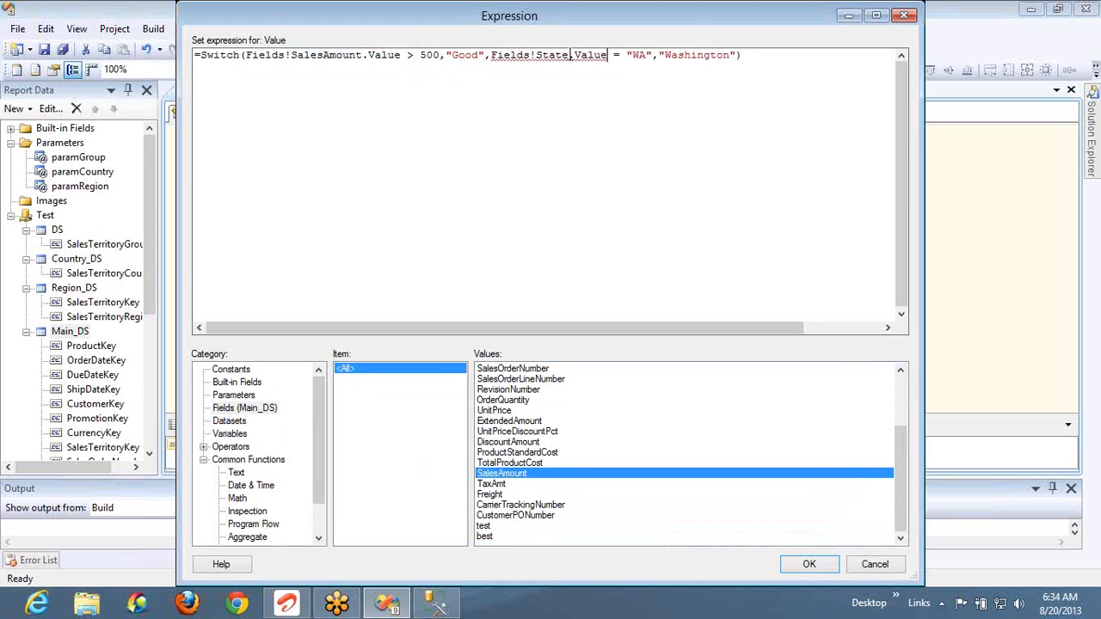
left_click(491, 55, "shift")
key("Delete")
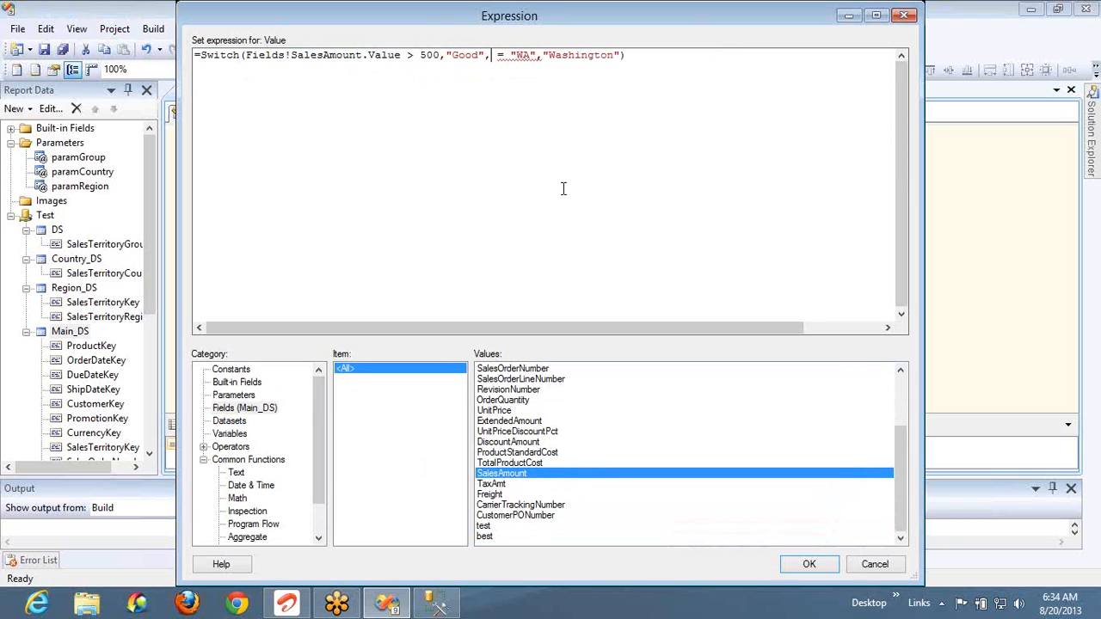
double_click(514, 474)
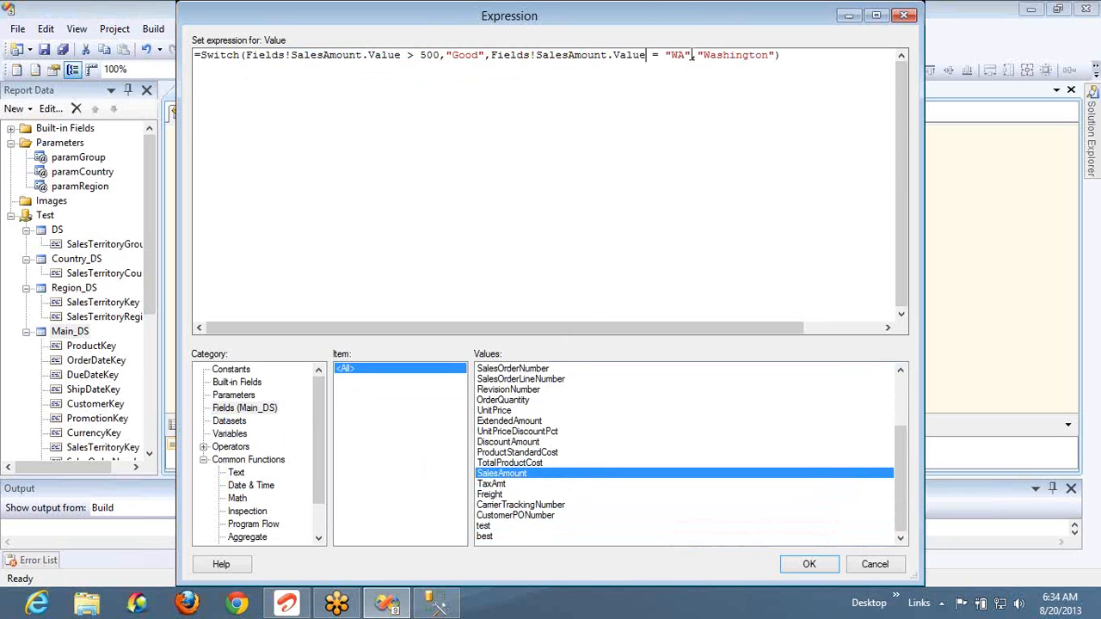
Set the second Switch condition's comparison value to 500 and its result to "OK"
key("shift+Left")
key("shift+Left")
key("shift+Left")
key("shift+Left")
type("500")
left_click_drag(697, 55, 762, 5)
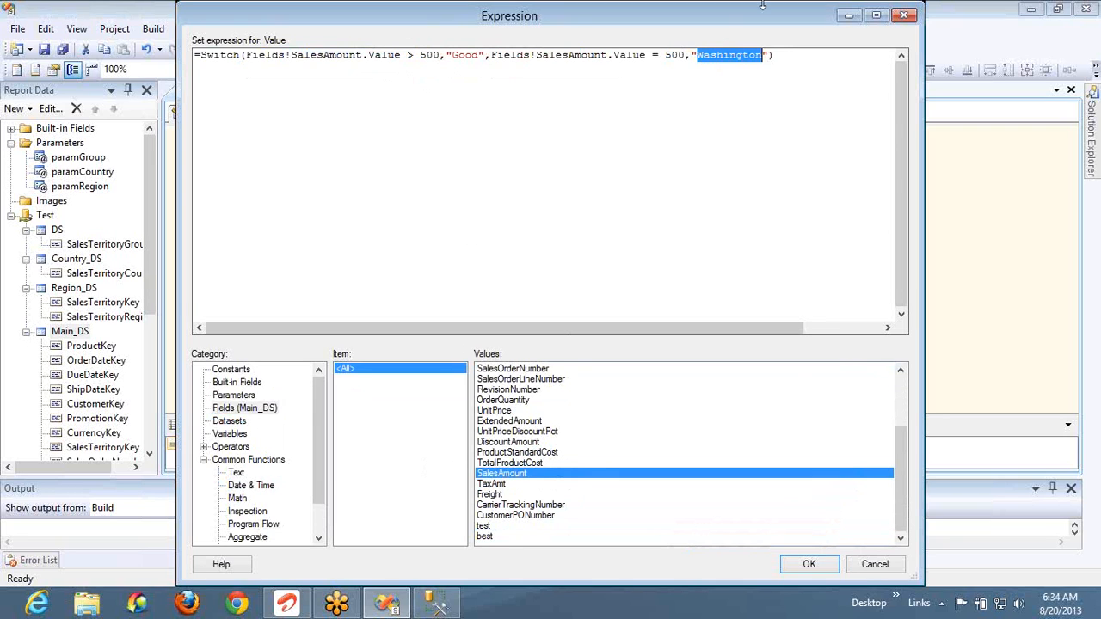
type("OK")
Duplicate the second SalesAmount condition and its "OK" result as a third pair before the closing parenthesis
key("ctrl+shift+Left")
key("ctrl+shift+Left")
key("ctrl+shift+Left")
key("ctrl+shift+Left")
key("ctrl+shift+Left")
key("ctrl+shift+Left")
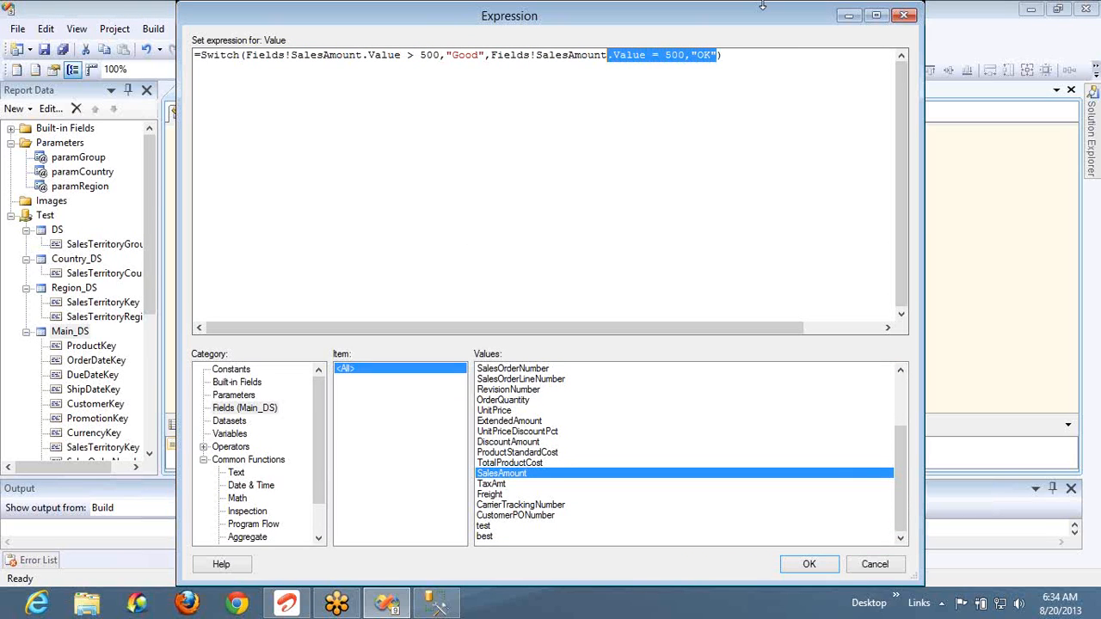
key("ctrl+shift+Left")
key("ctrl+shift+Left")
key("ctrl+shift+Left")
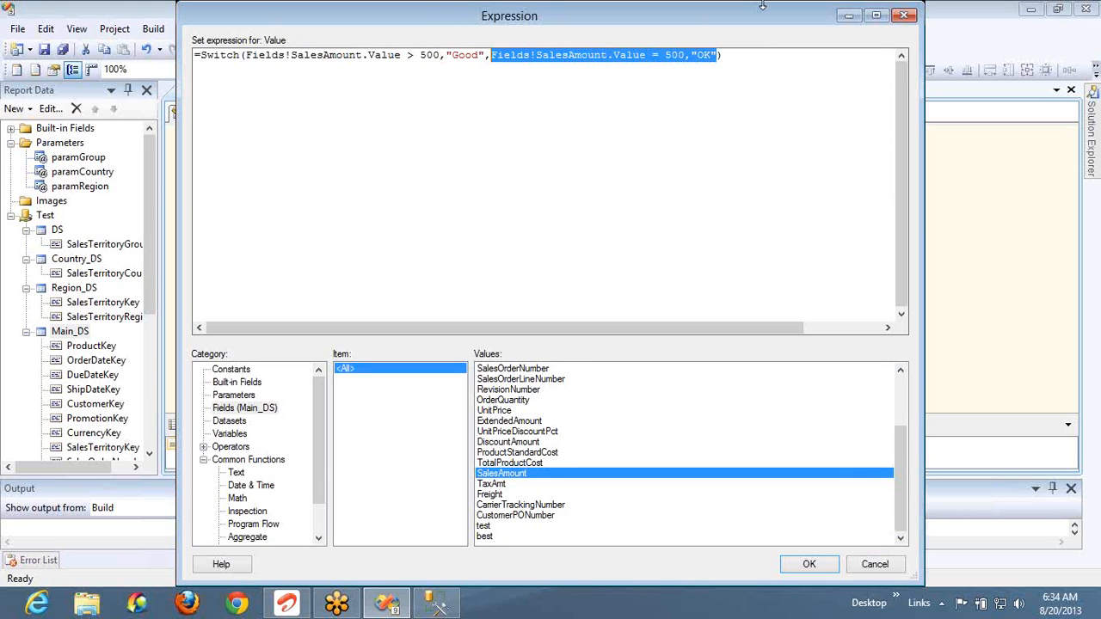
key("shift+Left")
key("ctrl+c")
key("End")
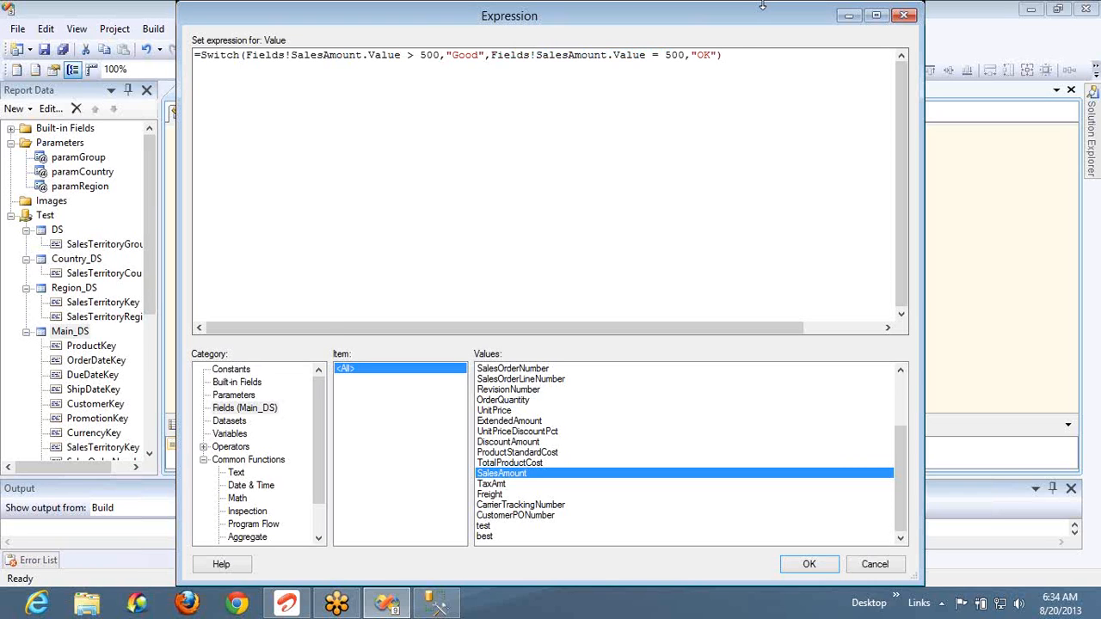
key("ctrl+v")
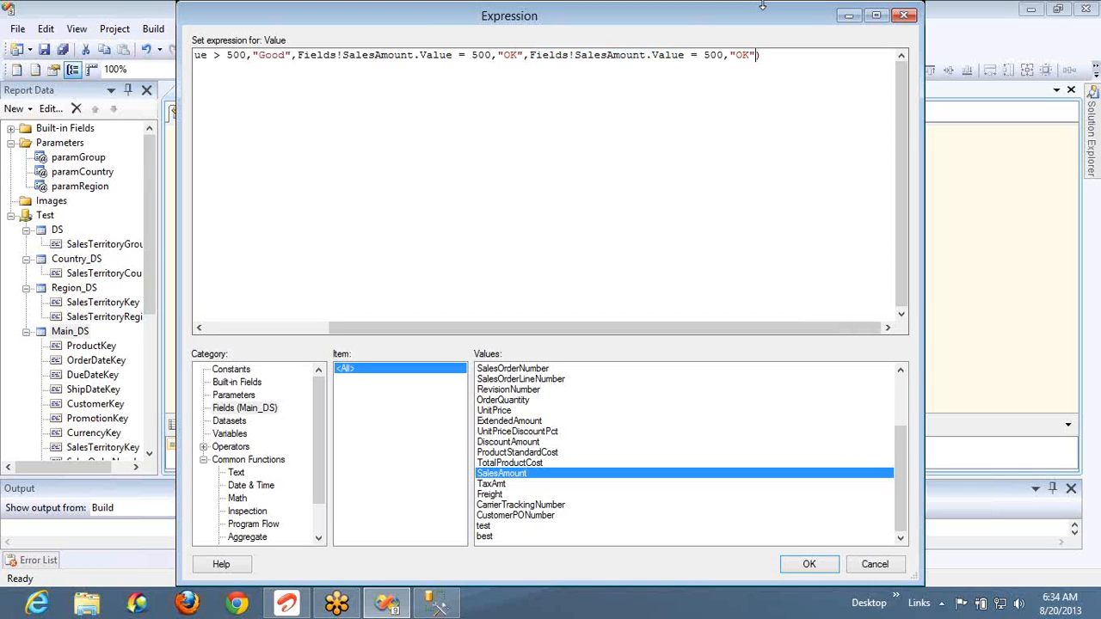
Change the third pair to SalesAmount less than 500 with the result "Not OK", and apply the expression
double_click(694, 55)
type("<")
type("Not")
left_click(809, 563)
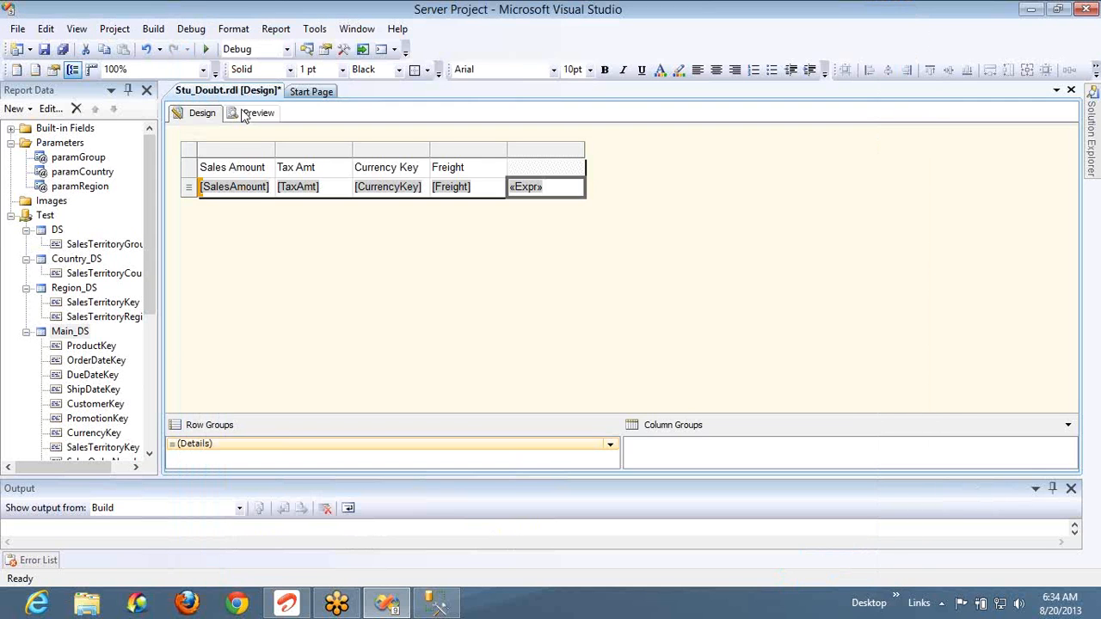
Preview the report and check the Switch column's results through to page 3
left_click(246, 114)
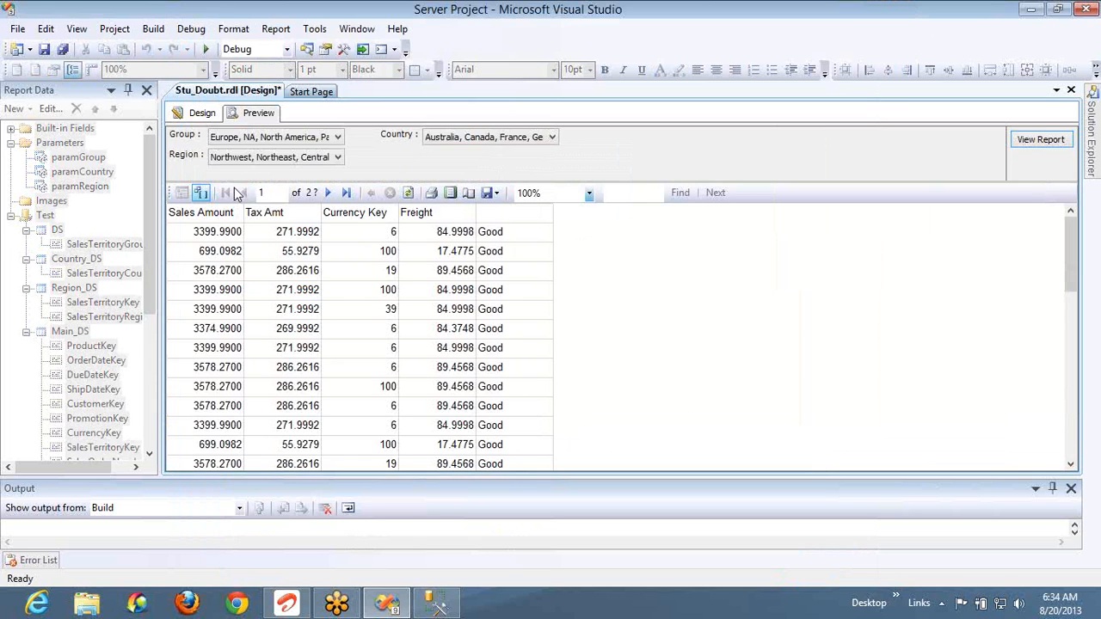
left_click(331, 194)
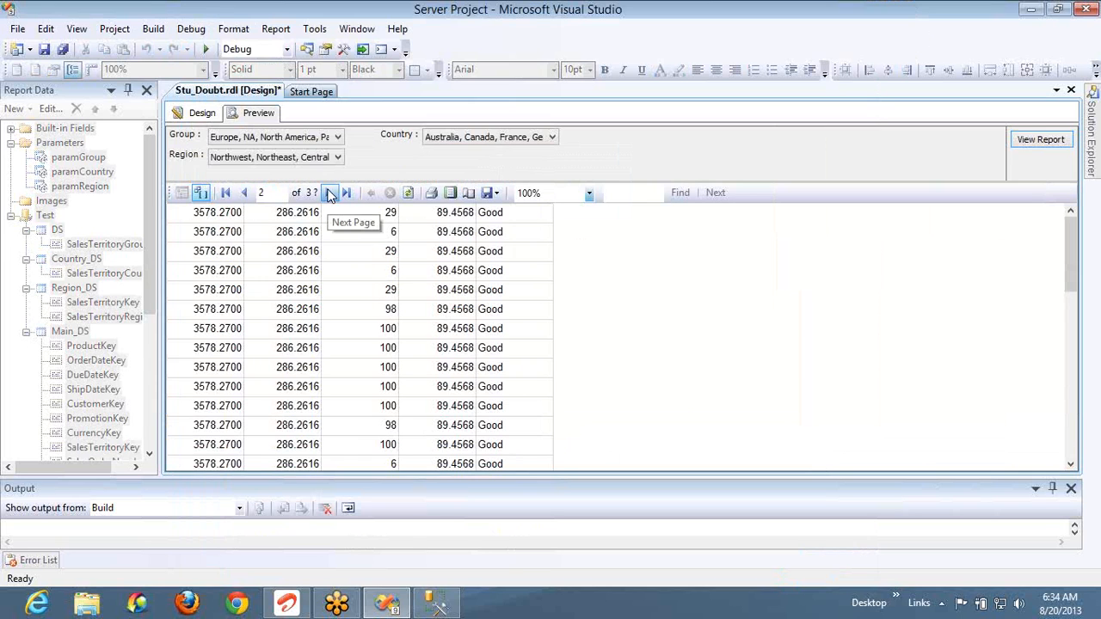
left_click(331, 193)
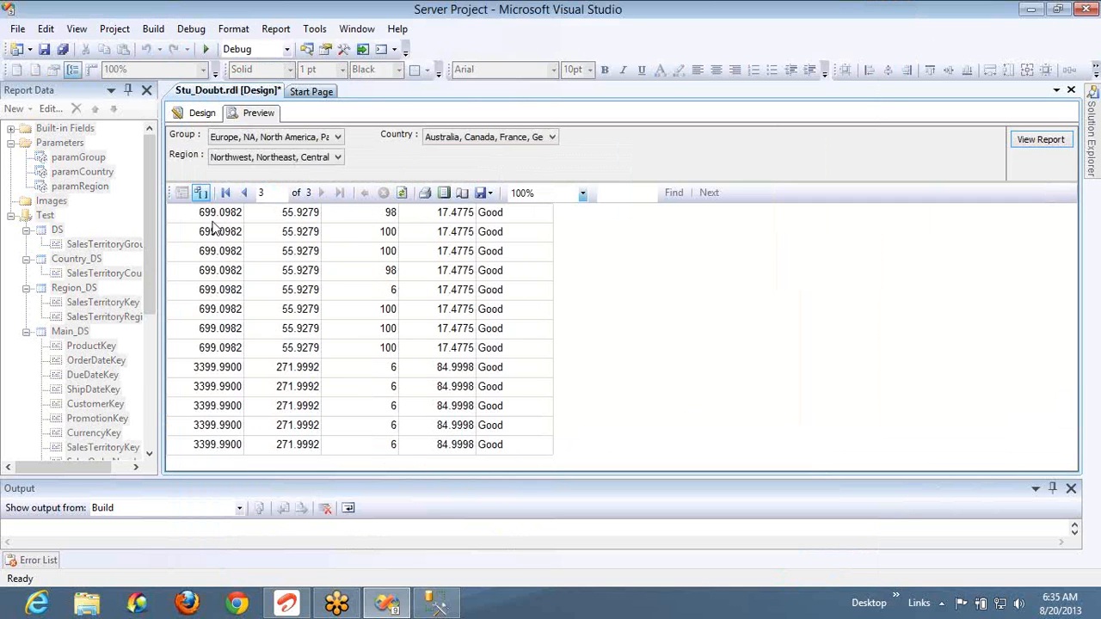
Reopen the cell's expression in the design view and raise the "Good" condition's threshold to 700
left_click(202, 113)
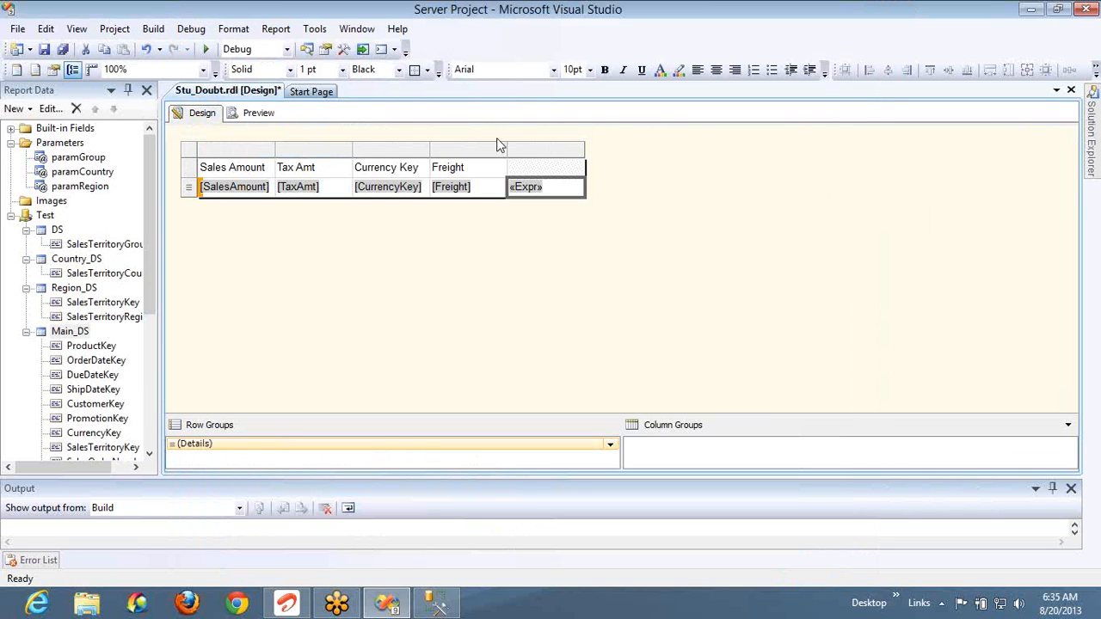
right_click(568, 190)
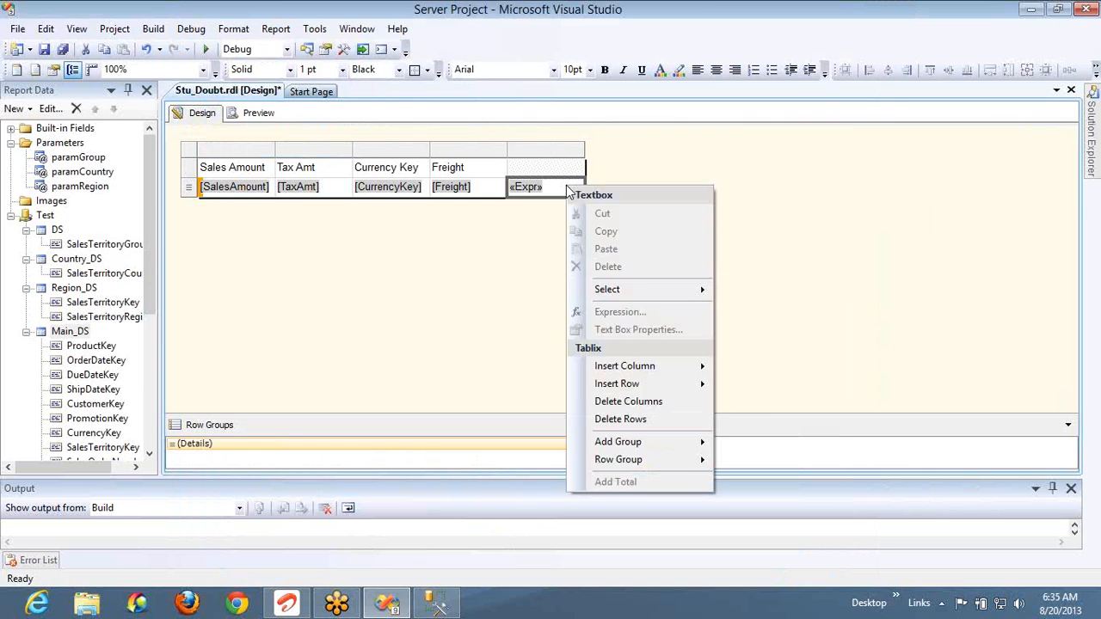
left_click(559, 169)
left_click(564, 190)
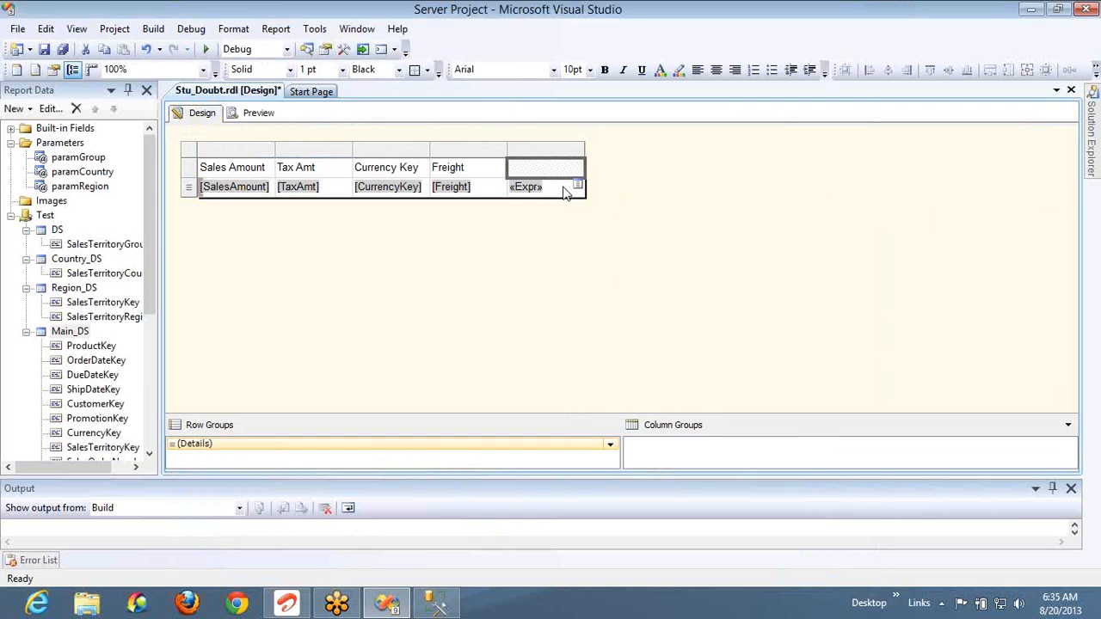
right_click(564, 189)
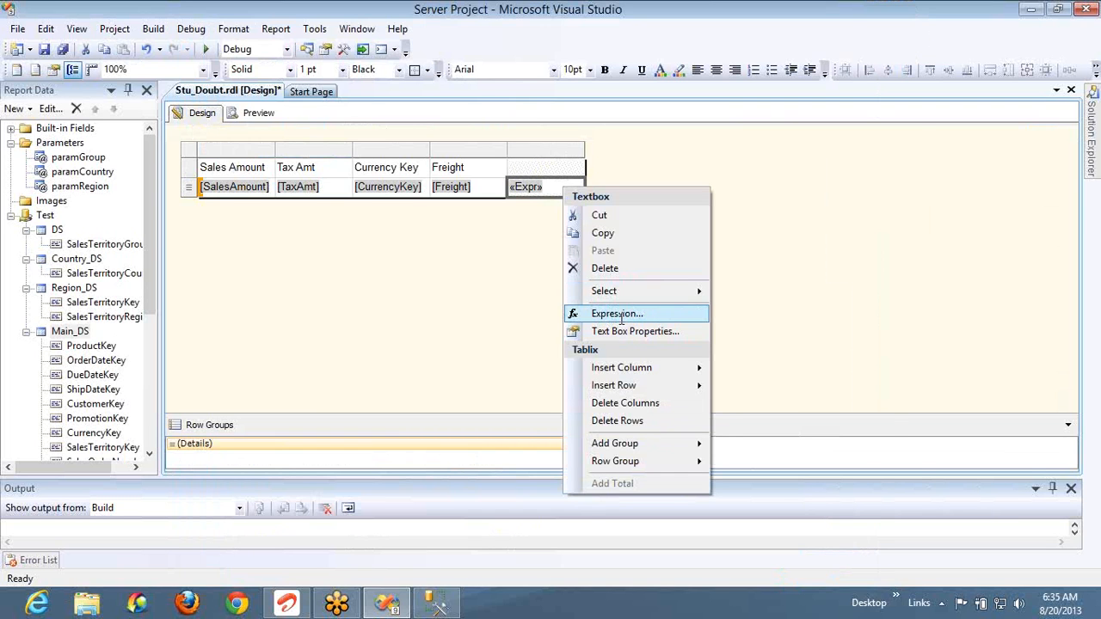
left_click(621, 317)
left_click(427, 56)
key("BackSpace")
type("7")
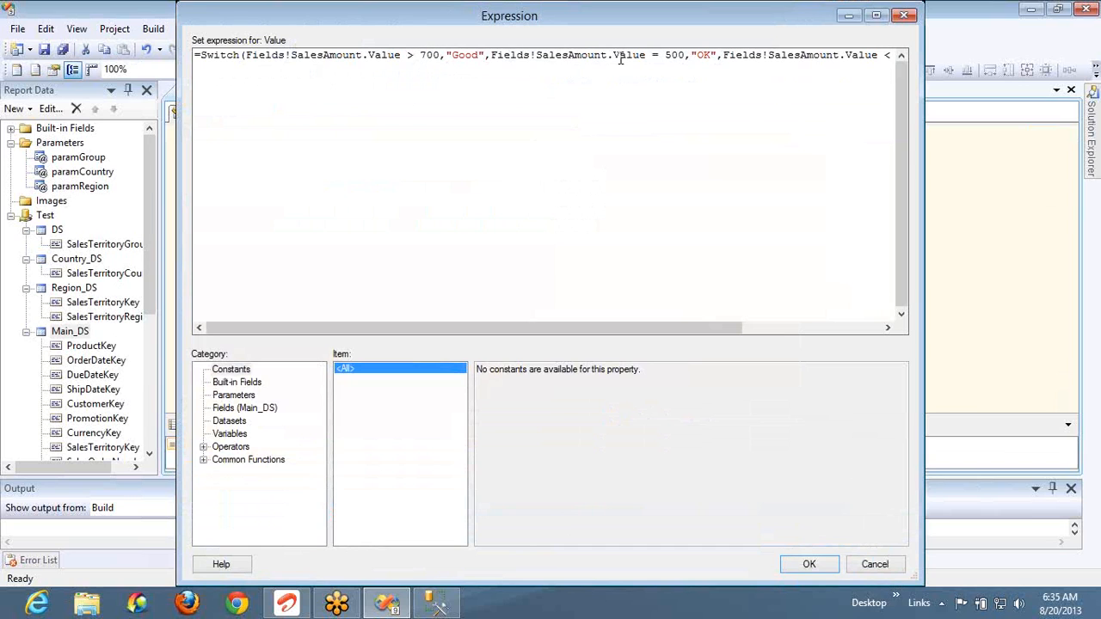
Set the comparison values of the "OK" and "Not OK" conditions to 700, and preview the report
left_click(673, 55)
key("BackSpace")
type("7")
key("End")
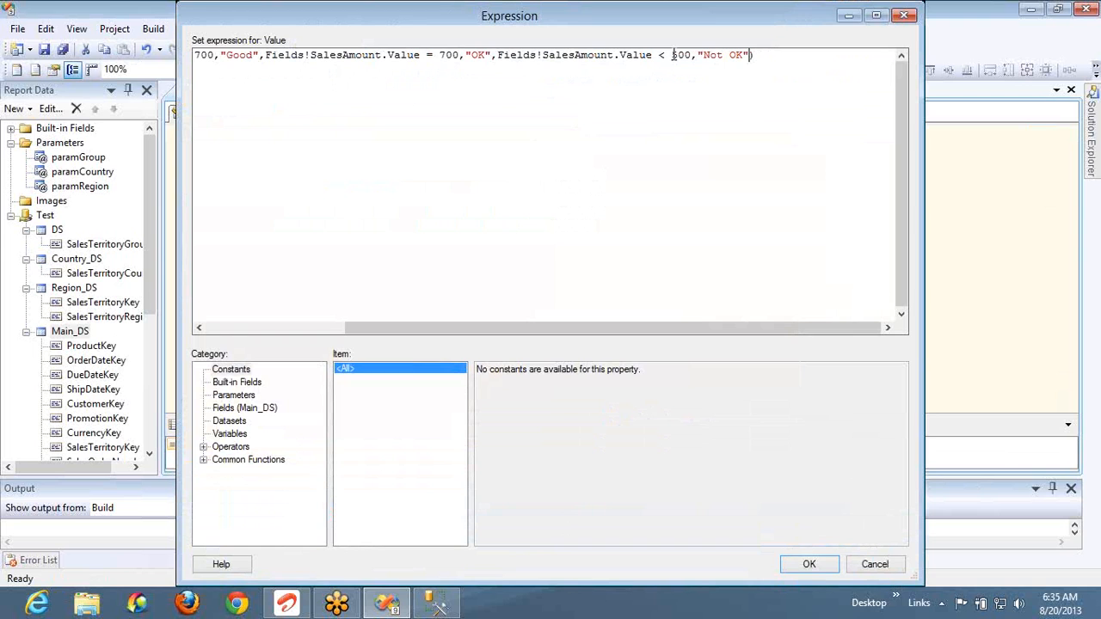
key("BackSpace")
type("7")
left_click(808, 565)
left_click(256, 115)
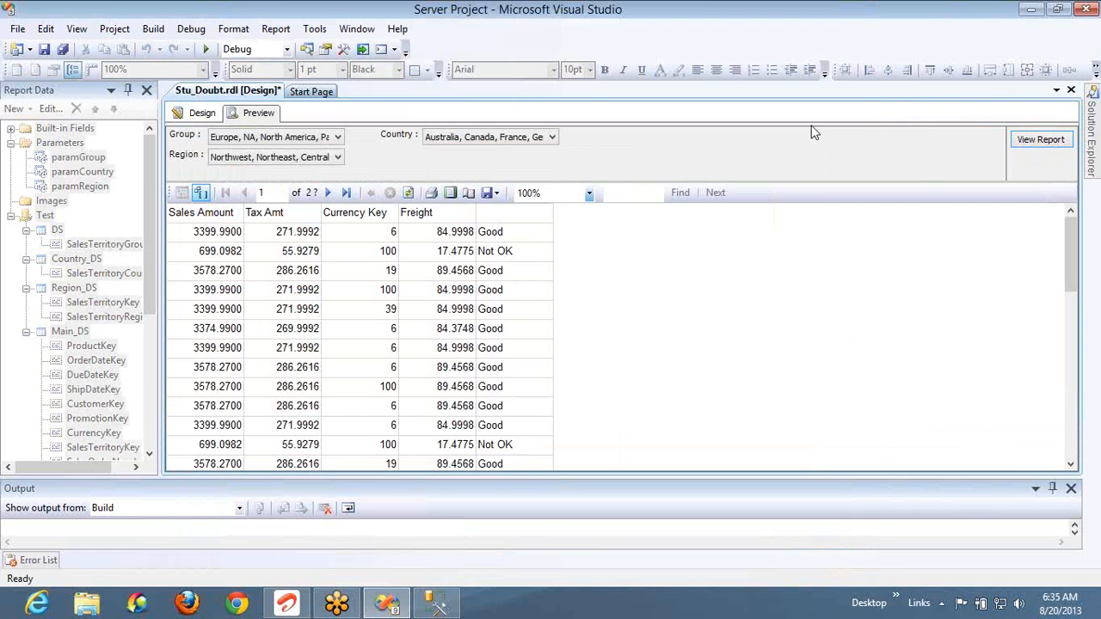
Reopen the cell's expression in the design view and replace SalesAmount with TaxAmt in the second Switch condition
left_click(211, 113)
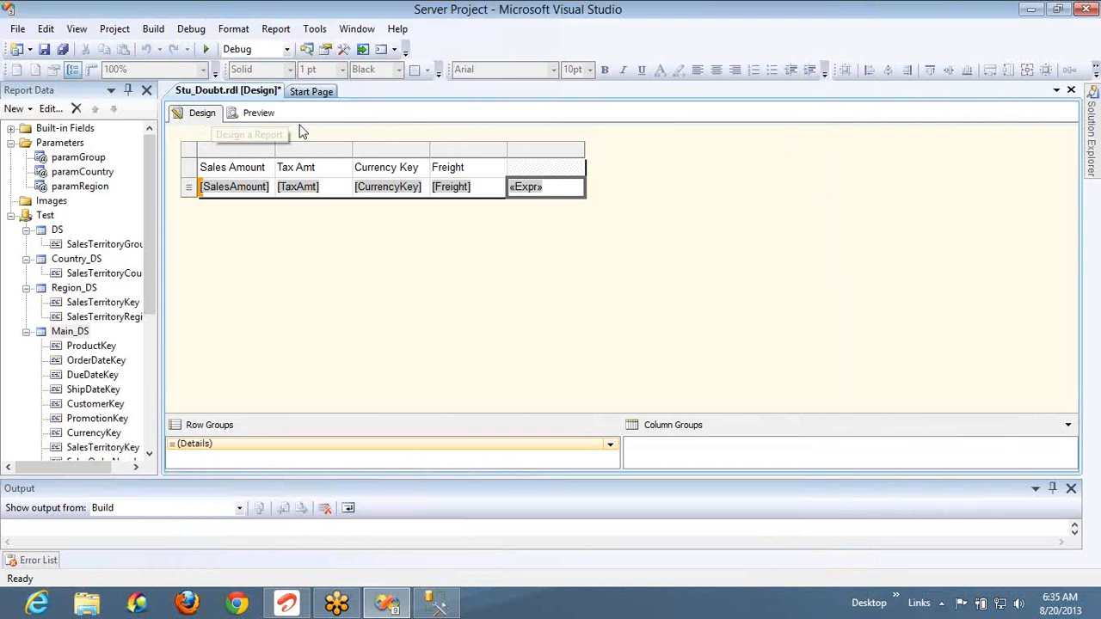
left_click(526, 167)
left_click(577, 188)
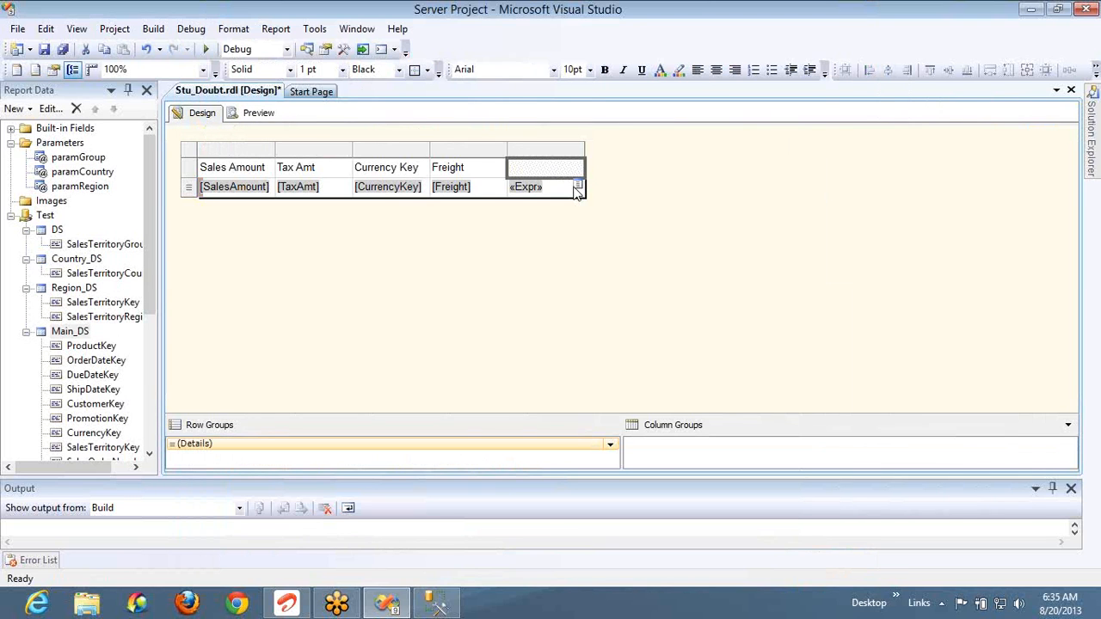
right_click(575, 190)
left_click(629, 315)
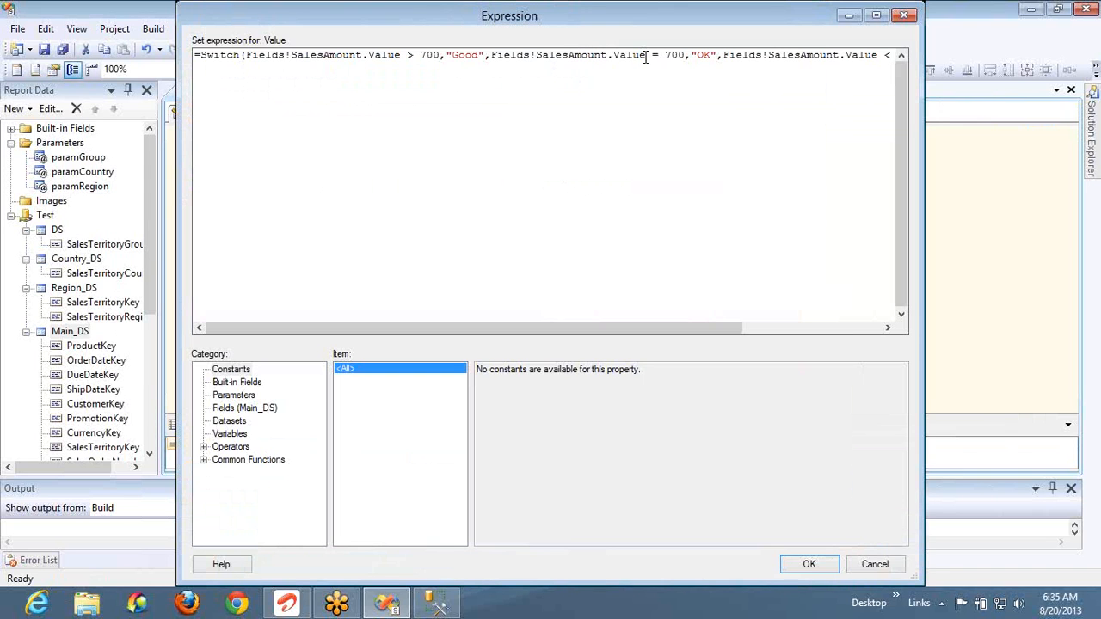
double_click(575, 55)
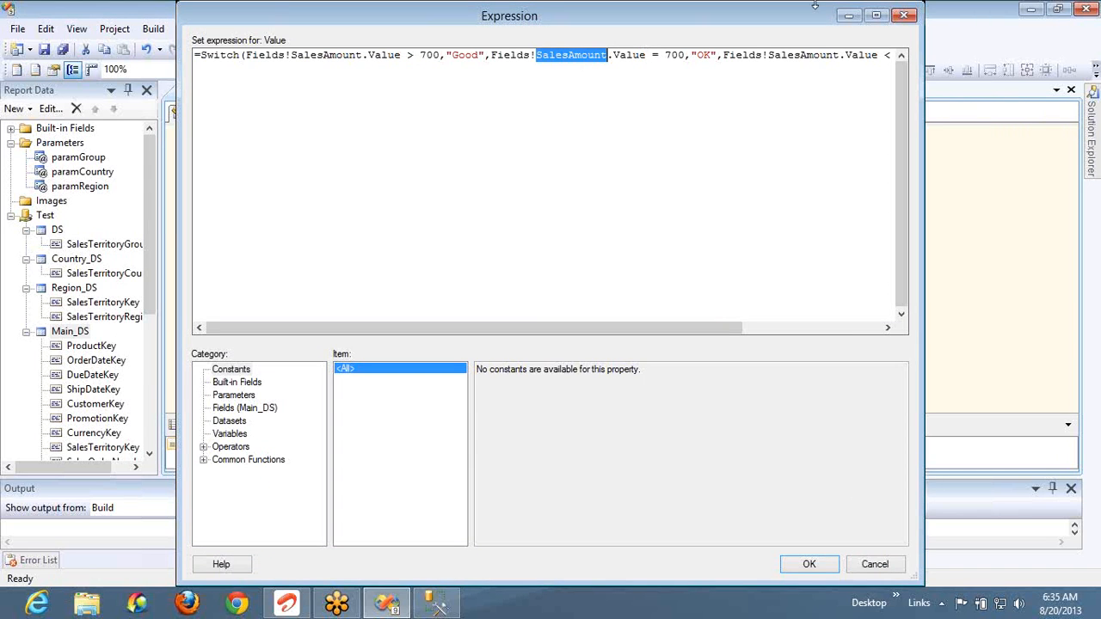
type("Ta")
key("Down")
key("Down")
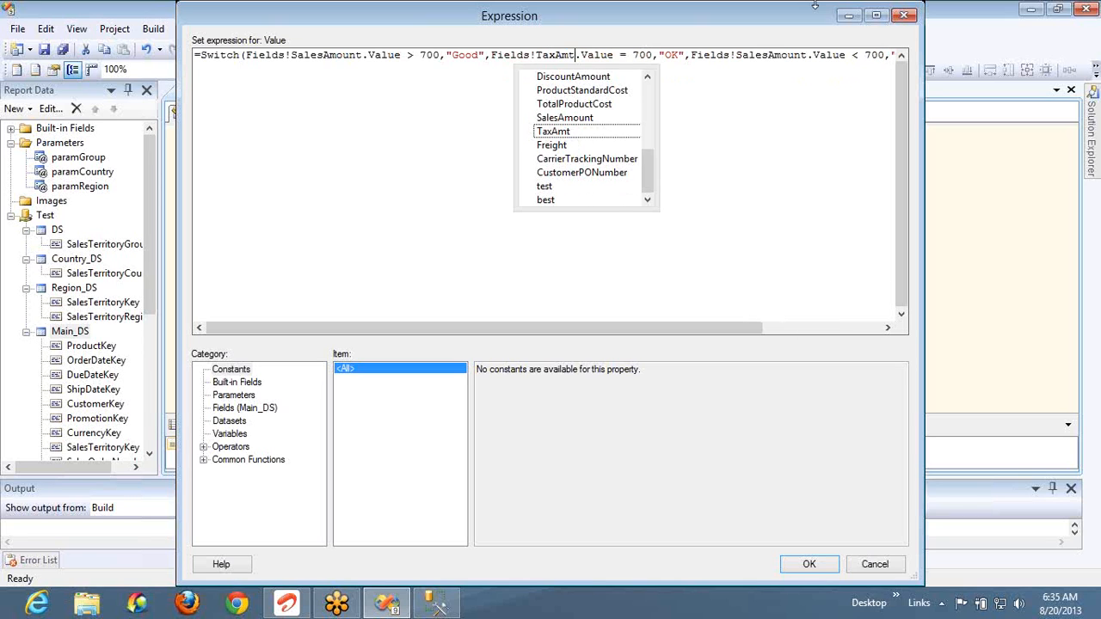
Change the second Switch condition to TaxAmt greater than 70, apply the expression, and preview the report
key("Tab")
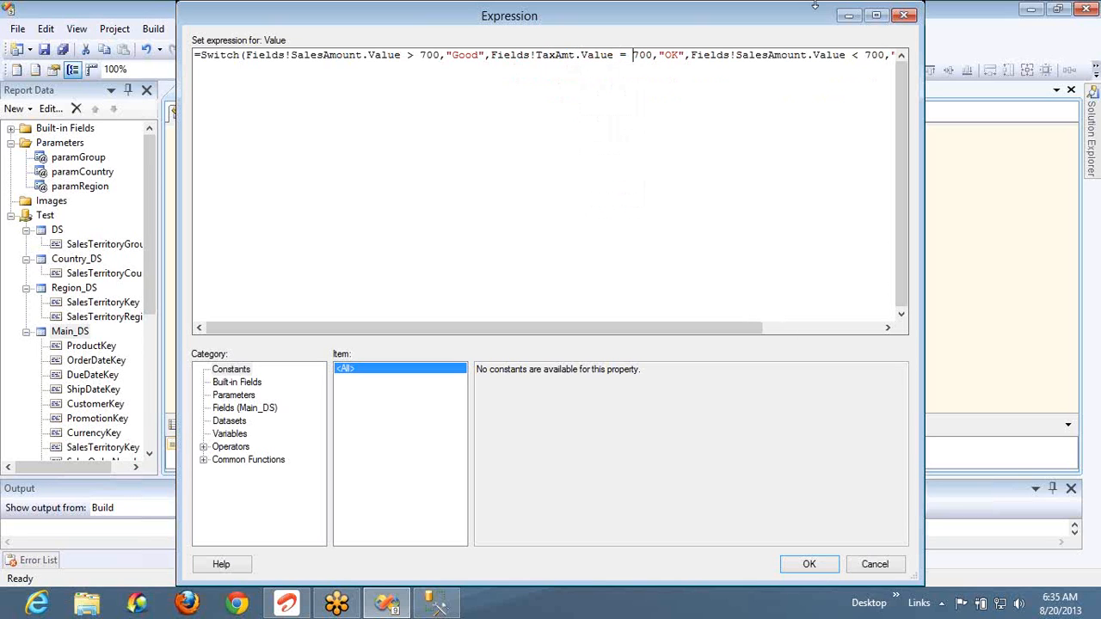
key("Right")
key("BackSpace")
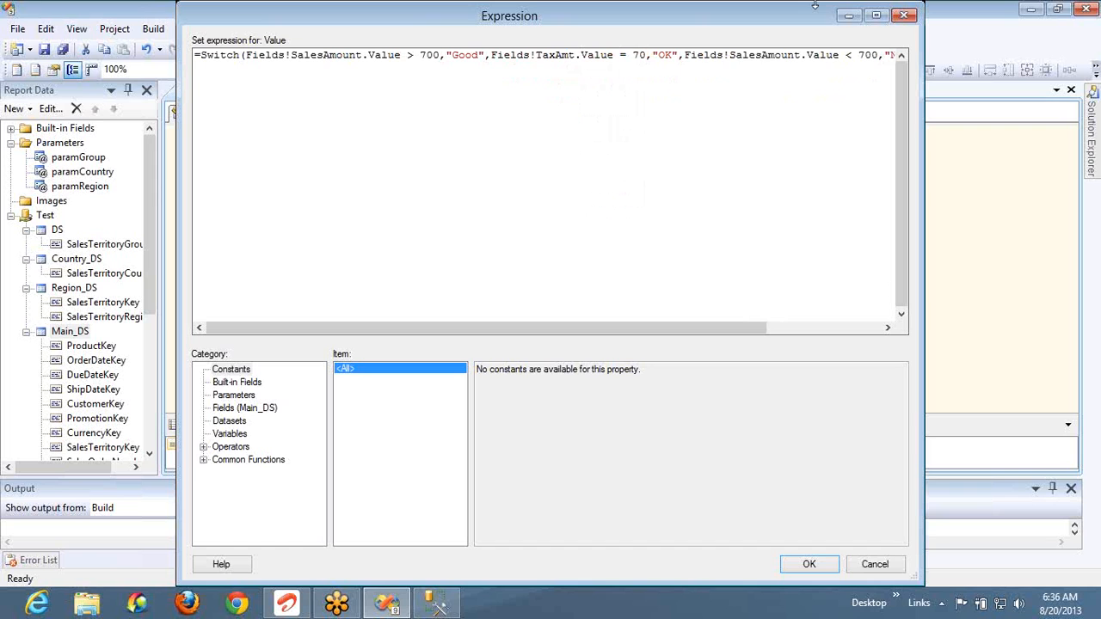
key("BackSpace")
type(">")
left_click(831, 567)
left_click(245, 113)
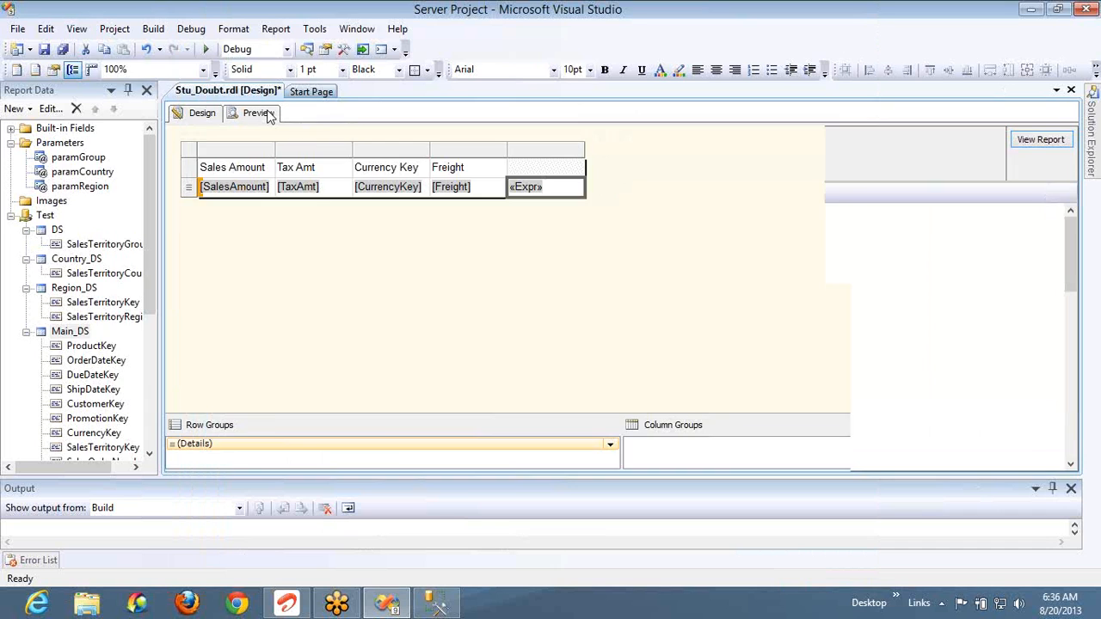
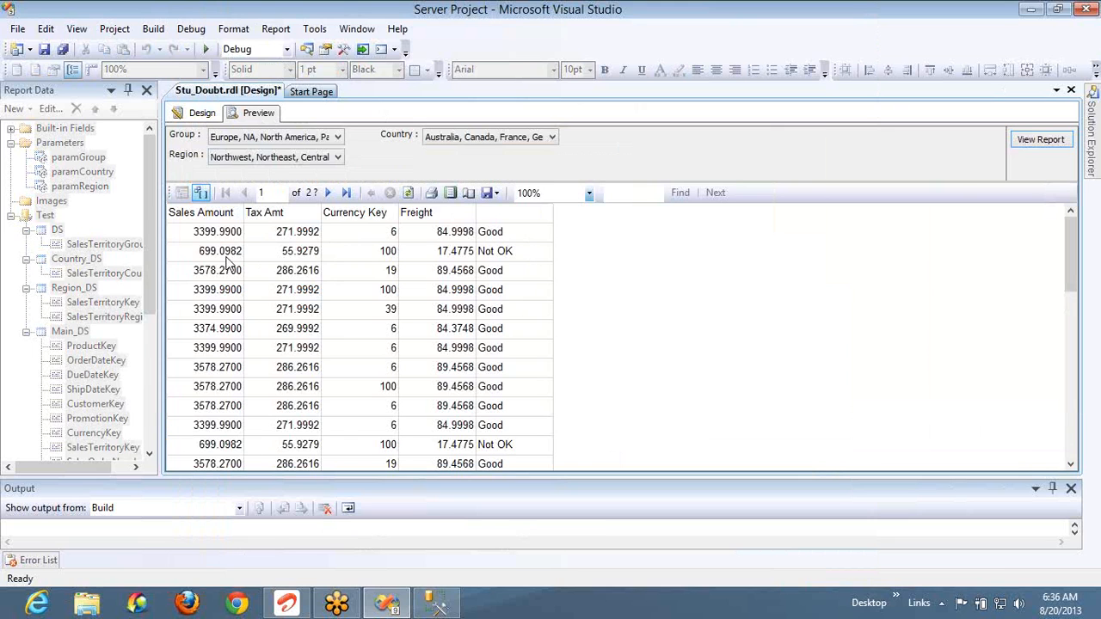
Reopen the cell's Switch expression in the design view, set the TaxAmt threshold to 50, and preview the report
left_click(198, 116)
left_click(559, 173)
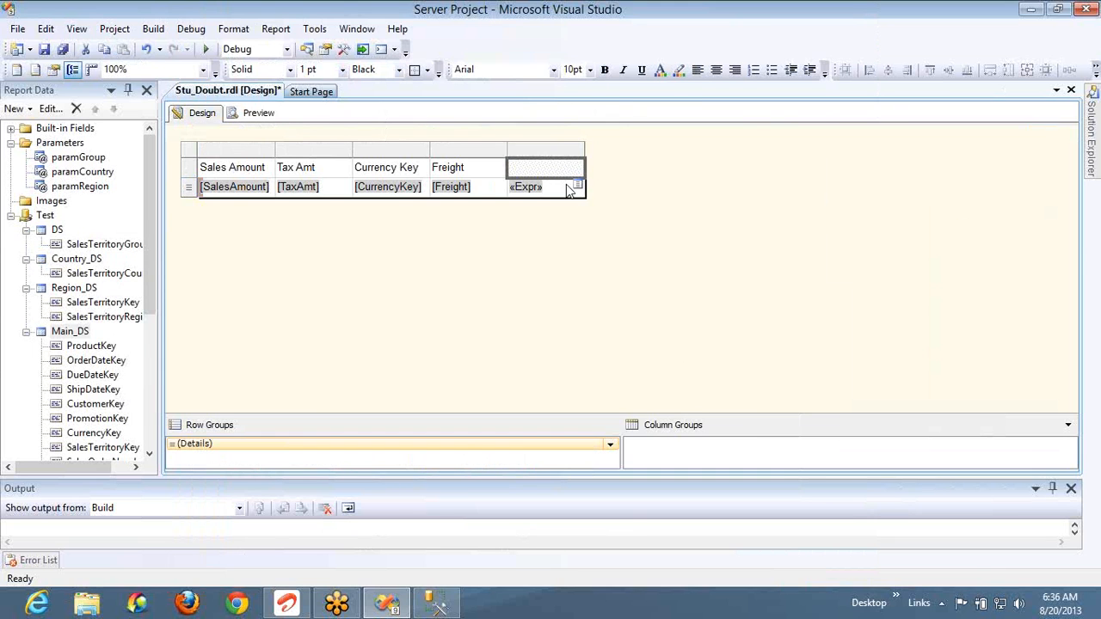
right_click(568, 190)
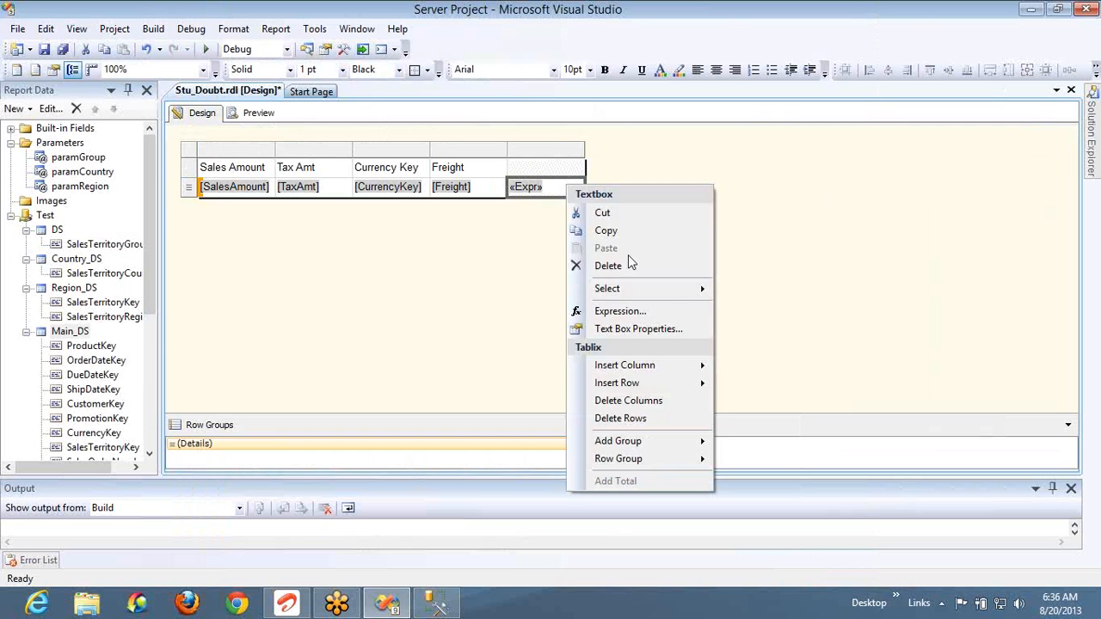
left_click(632, 311)
left_click(438, 56)
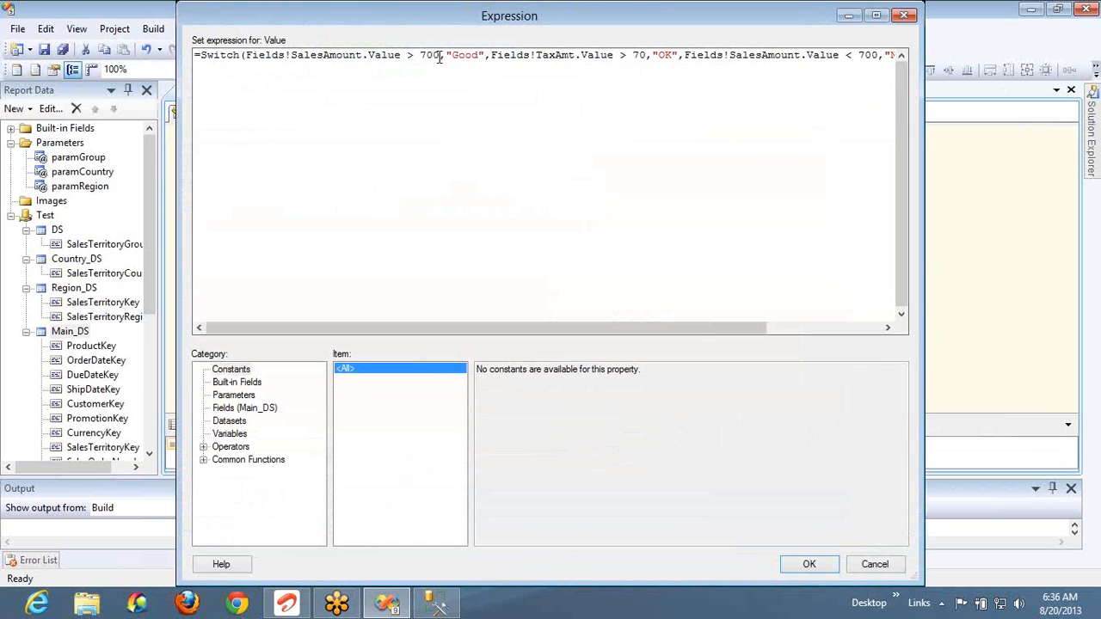
left_click_drag(391, 69, 258, 60)
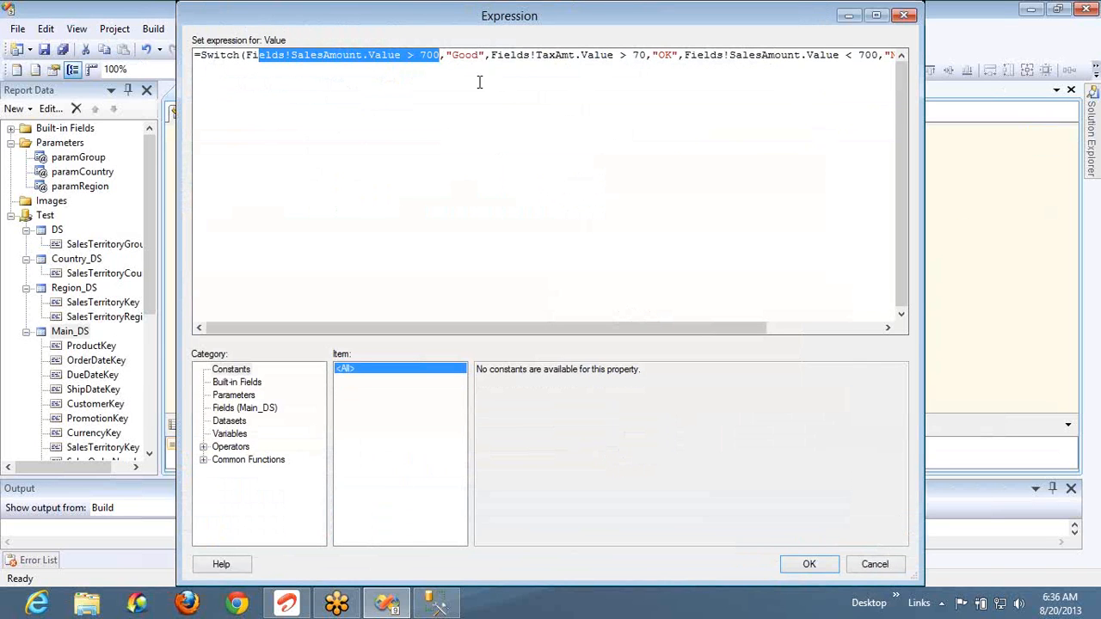
left_click(640, 56)
key("BackSpace")
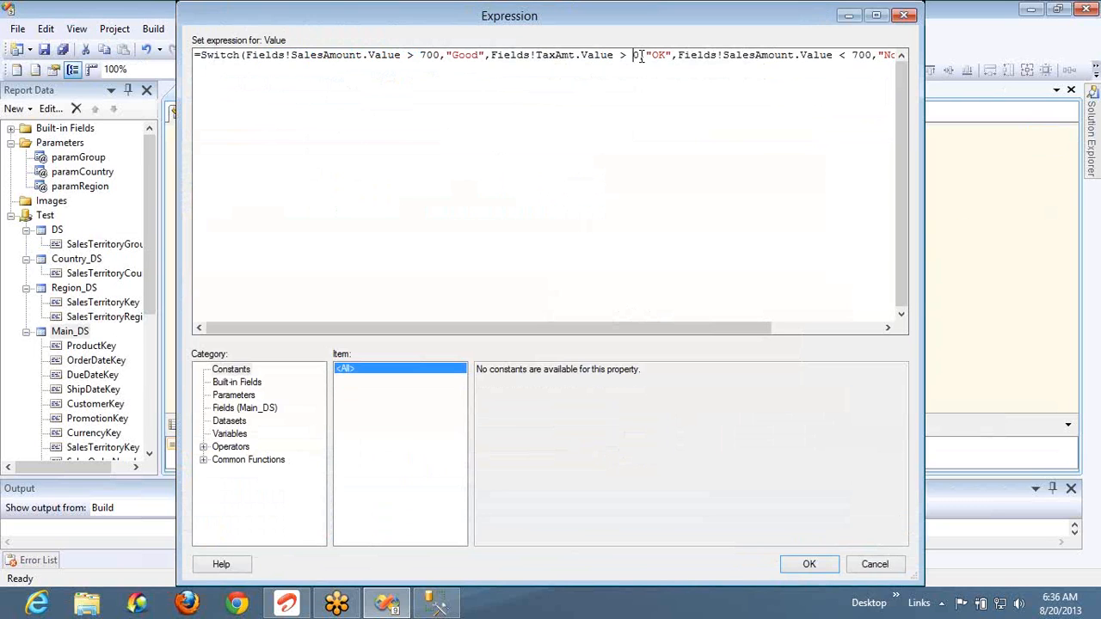
type("5")
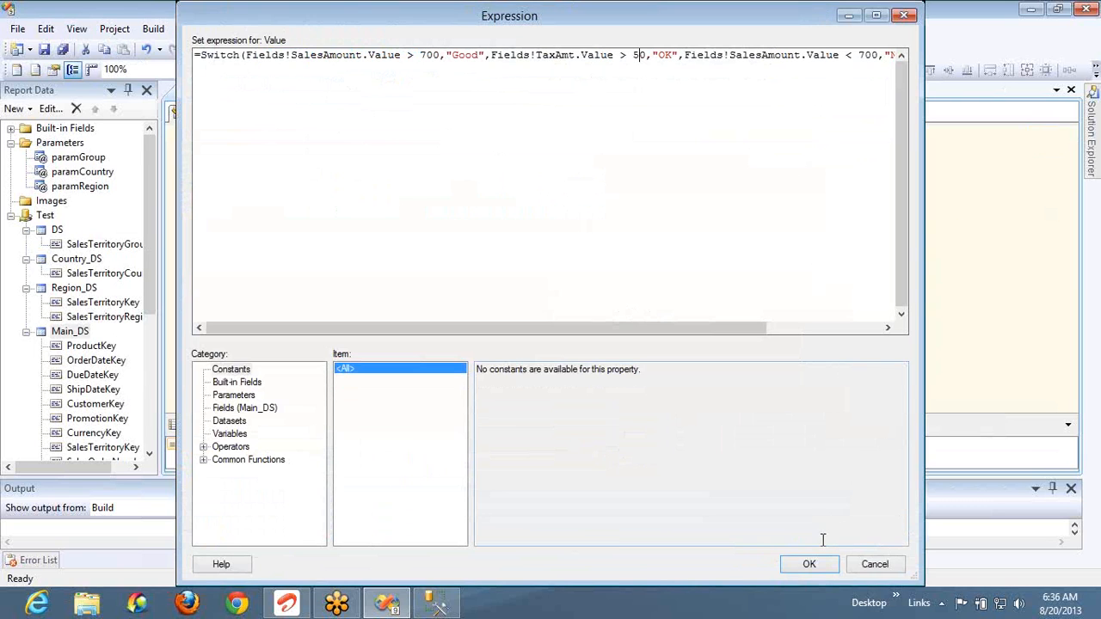
left_click(810, 564)
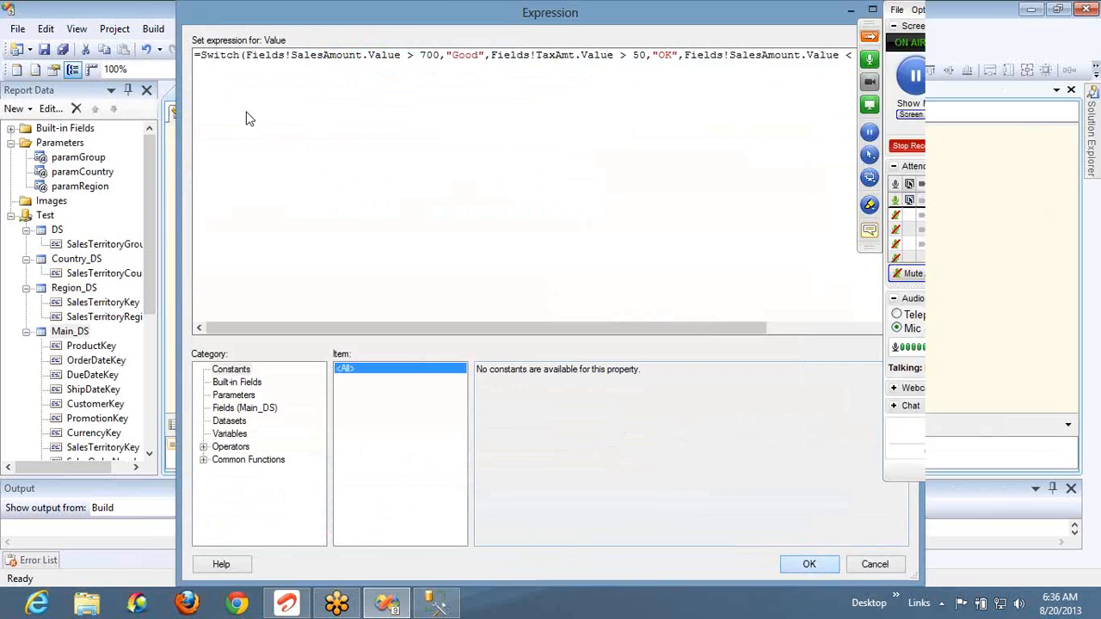
left_click(250, 114)
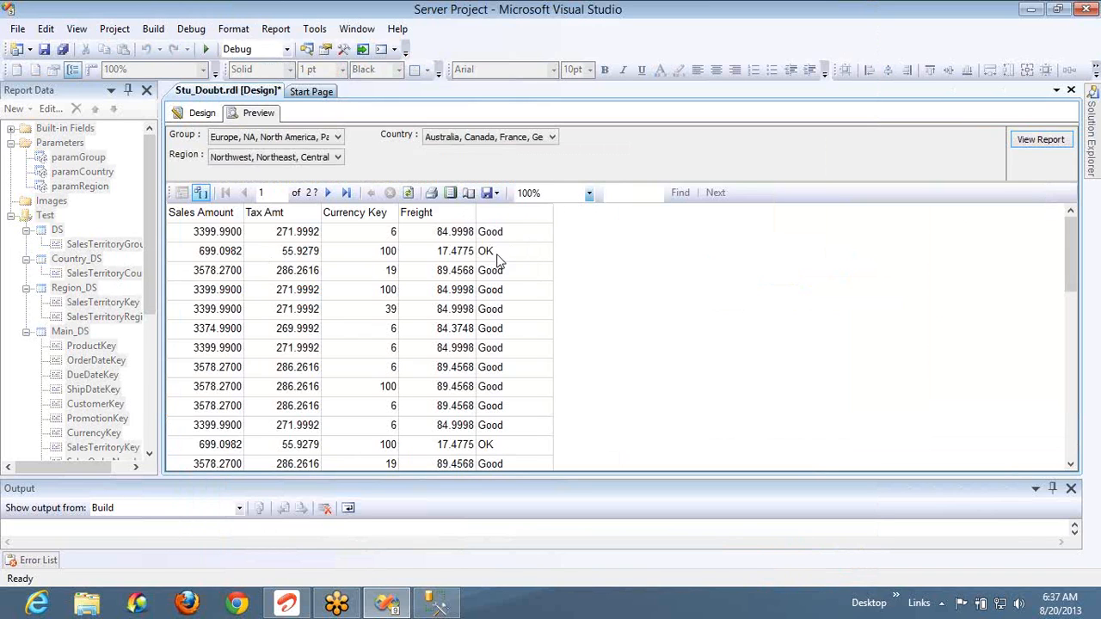
Reopen the cell's expression in the design view, look through the Aggregate functions, and close it without changes
left_click(203, 114)
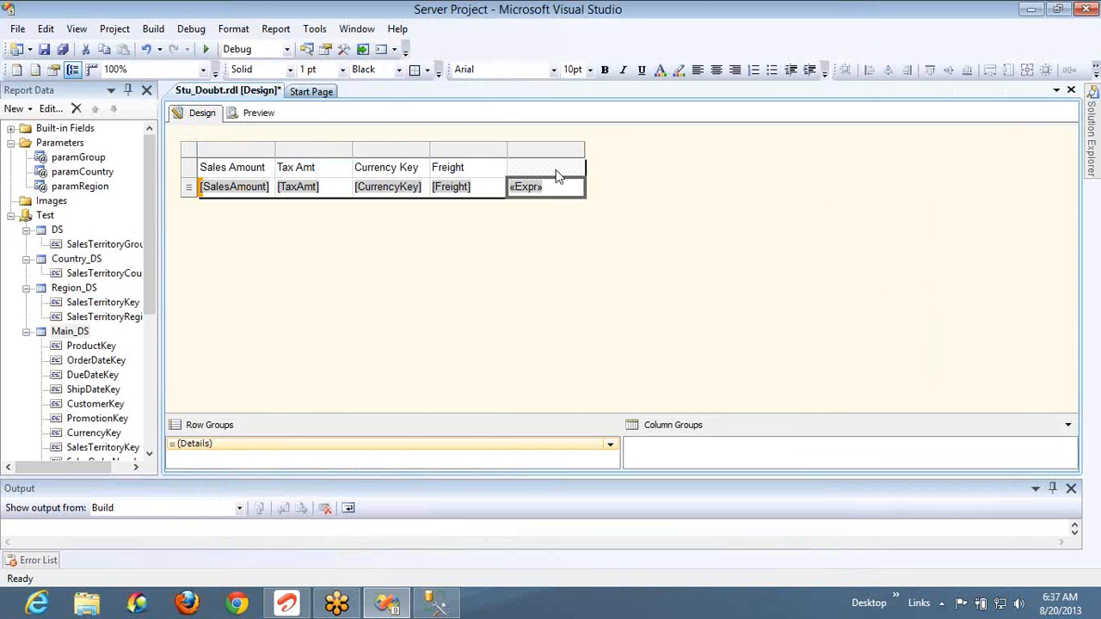
right_click(556, 196)
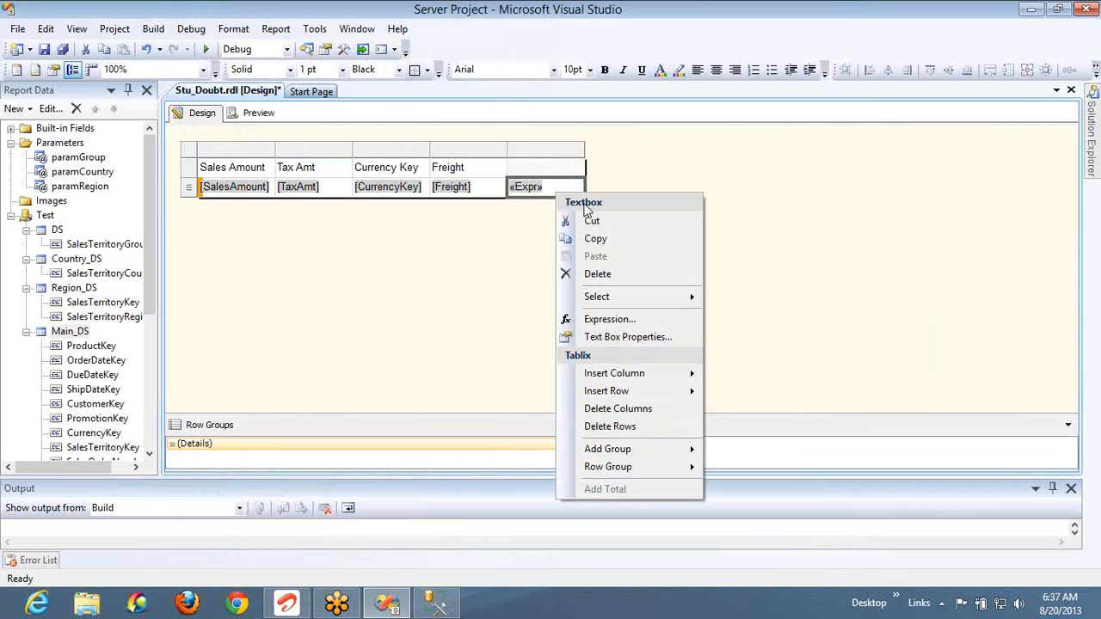
left_click(623, 320)
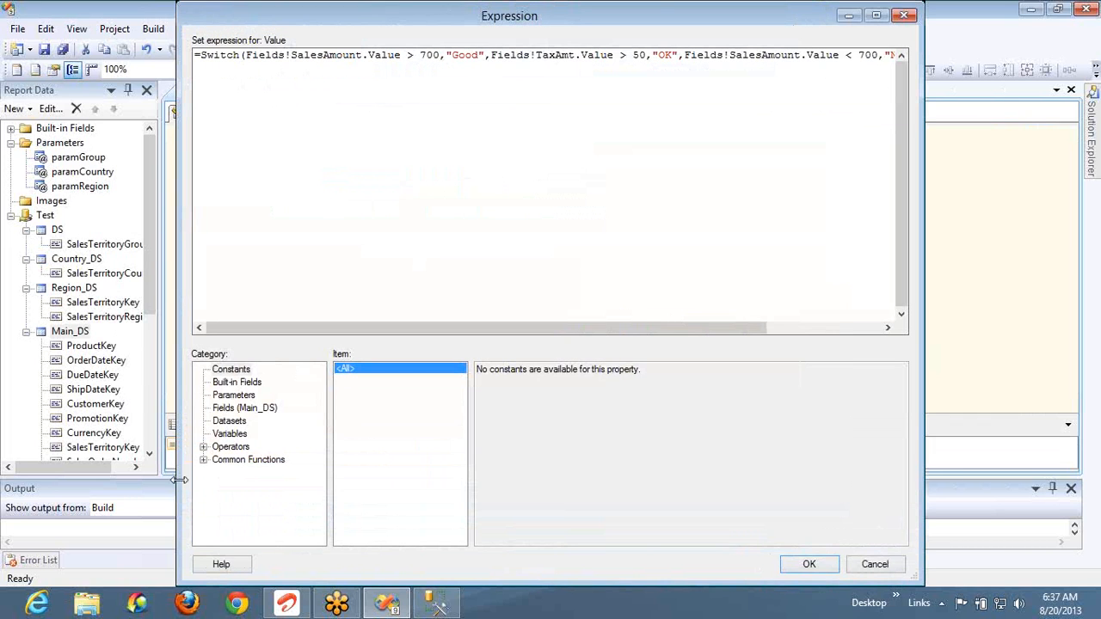
left_click(204, 460)
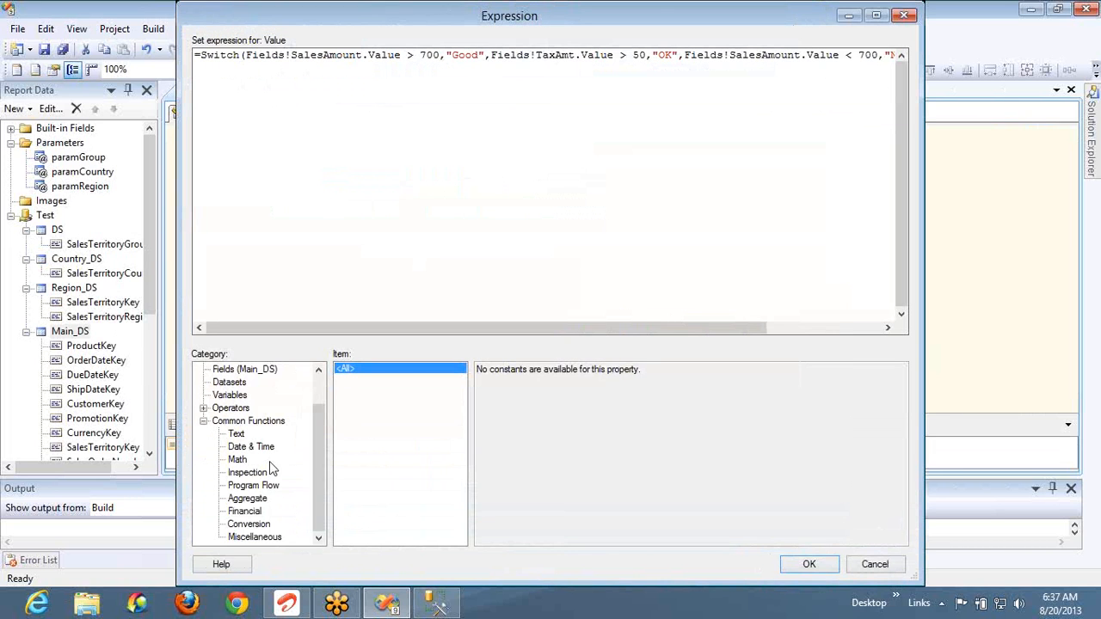
left_click(253, 502)
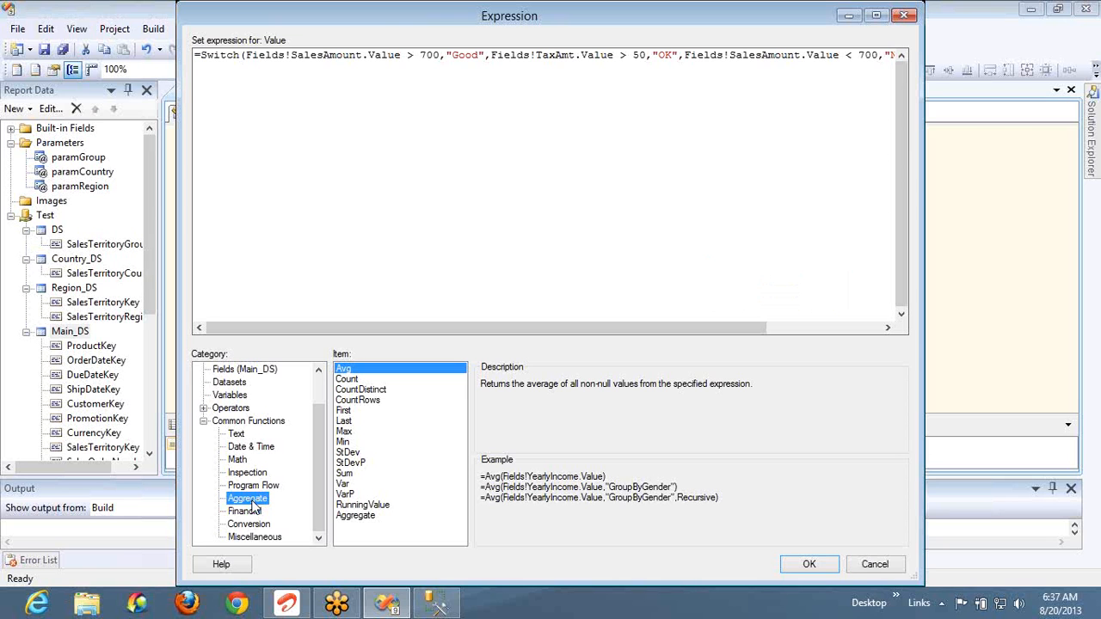
key("alt+Tab")
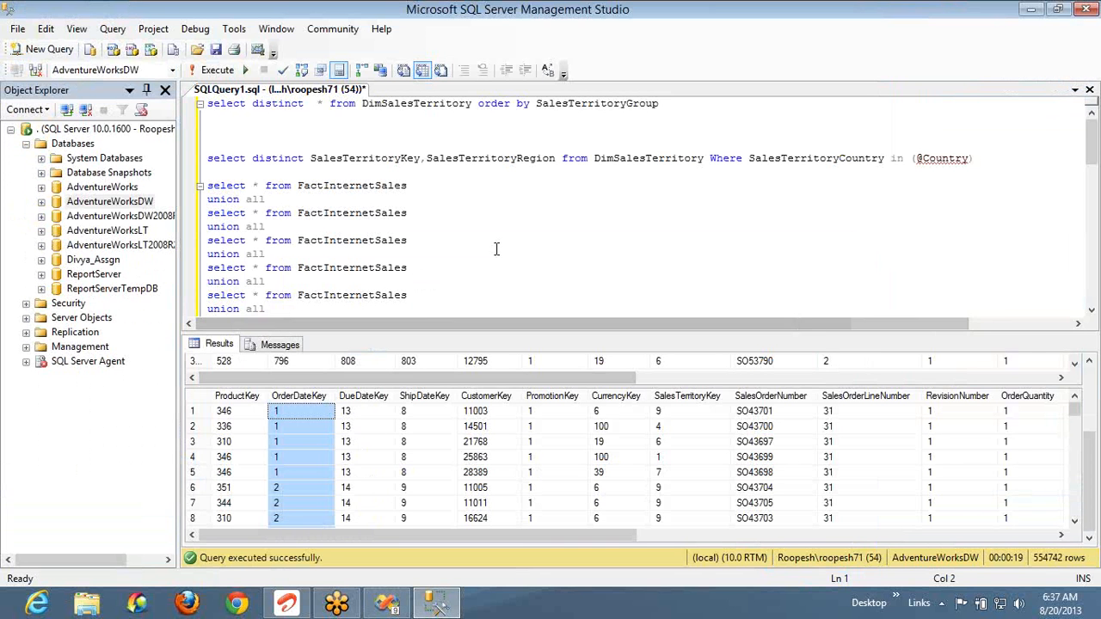
key("alt+Tab")
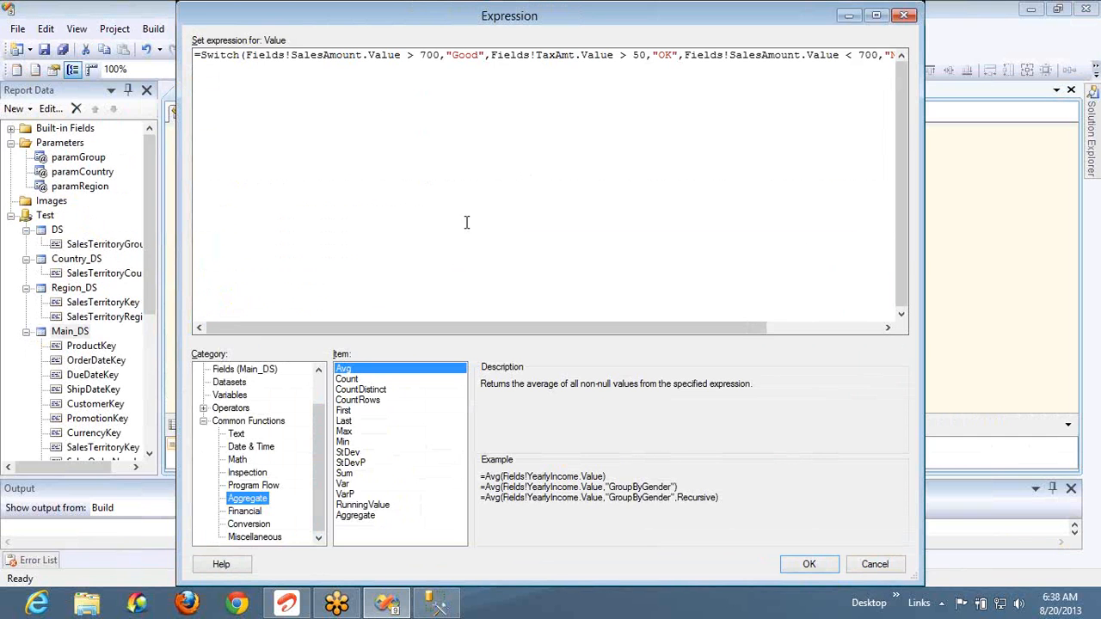
left_click(874, 565)
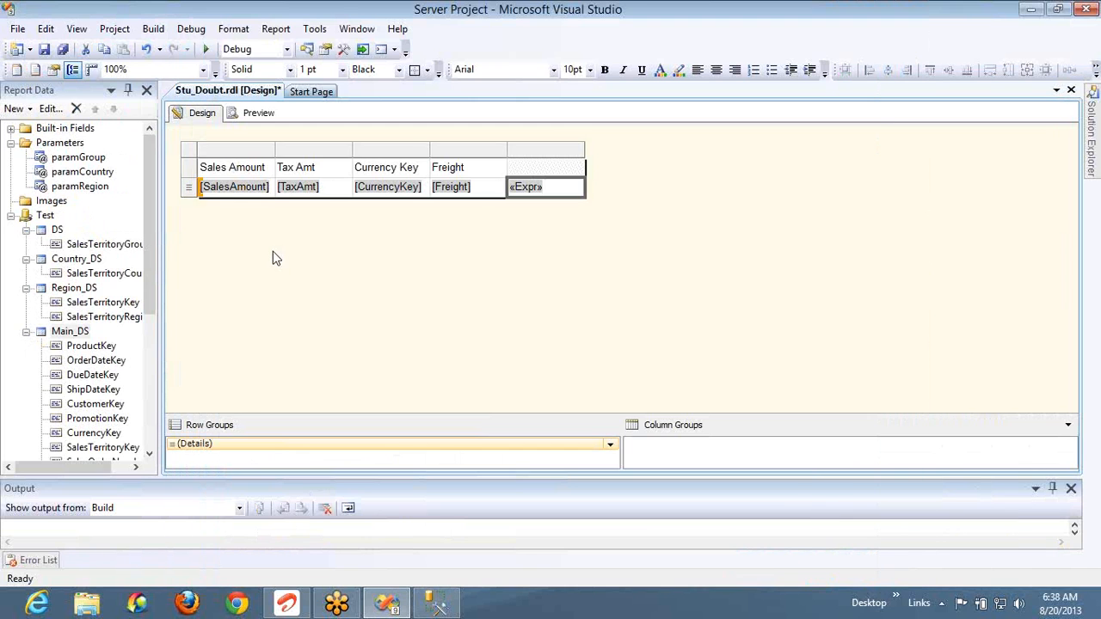
Extend the report body downward below the table and insert a matrix in the empty area
right_click(273, 251)
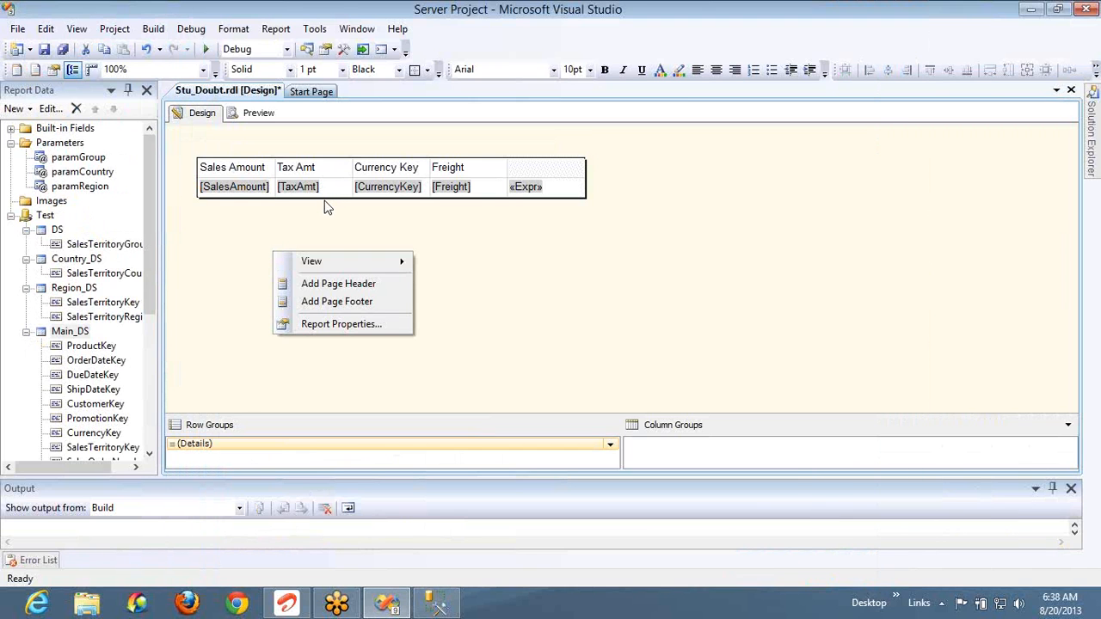
left_click(327, 206)
left_click_drag(329, 200, 309, 359)
right_click(324, 284)
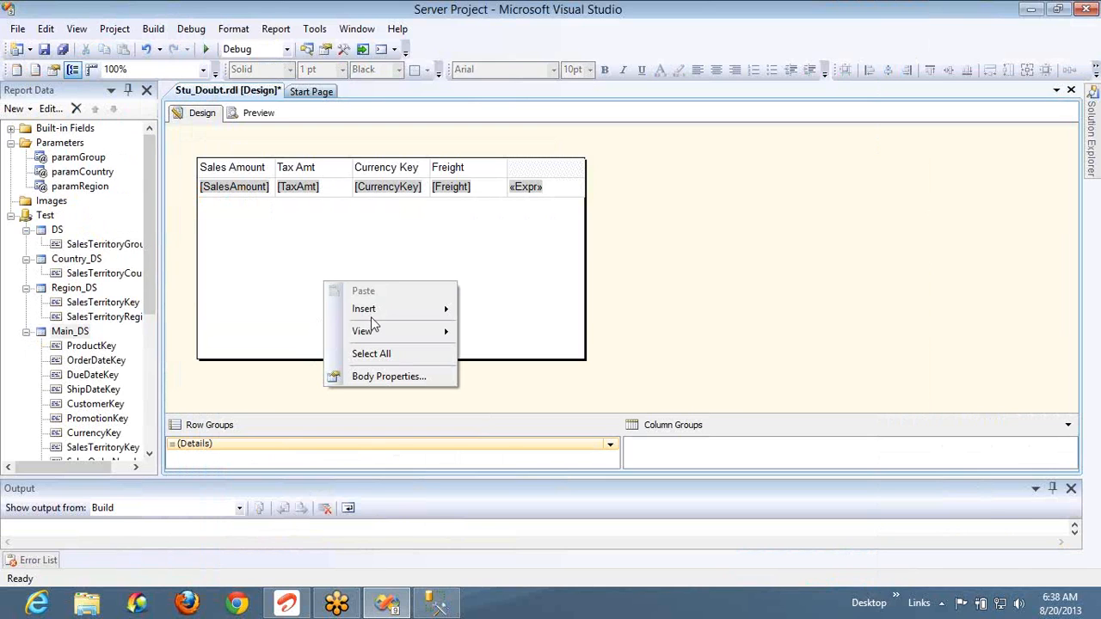
mouse_move(374, 317)
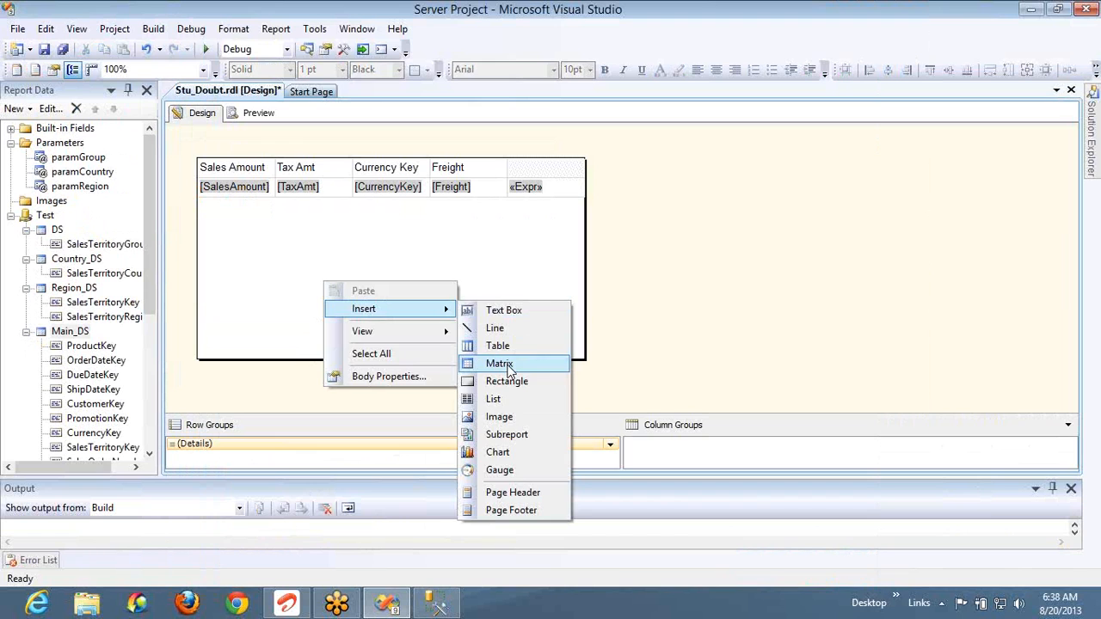
left_click(499, 364)
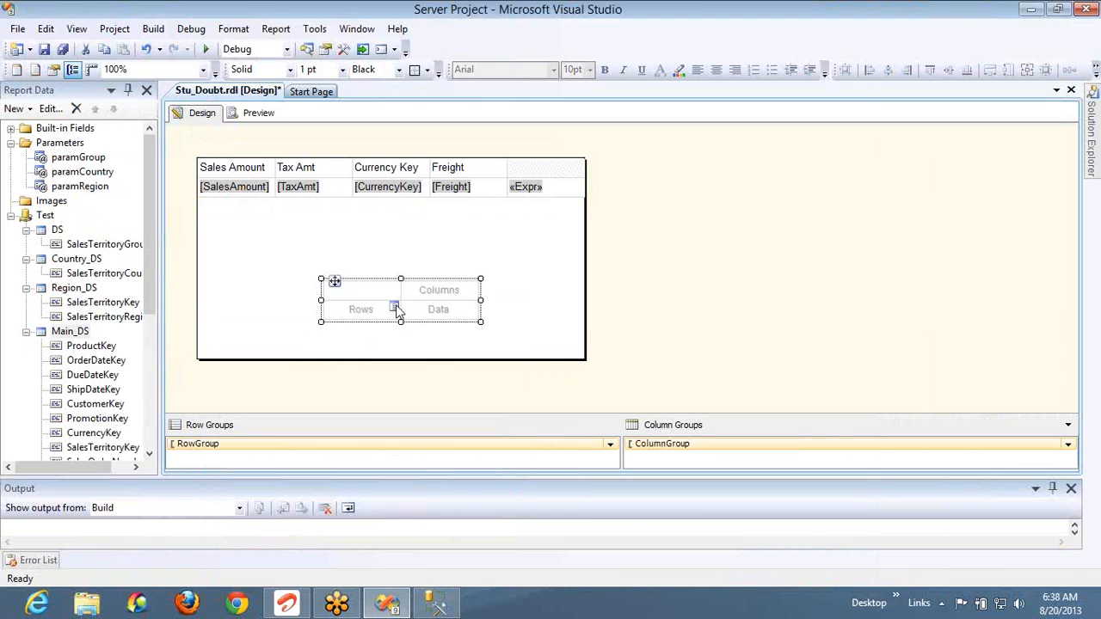
Assign the Main_DS fields CurrencyKey to the matrix rows and SalesAmount to its data cell
left_click(395, 307)
mouse_move(421, 324)
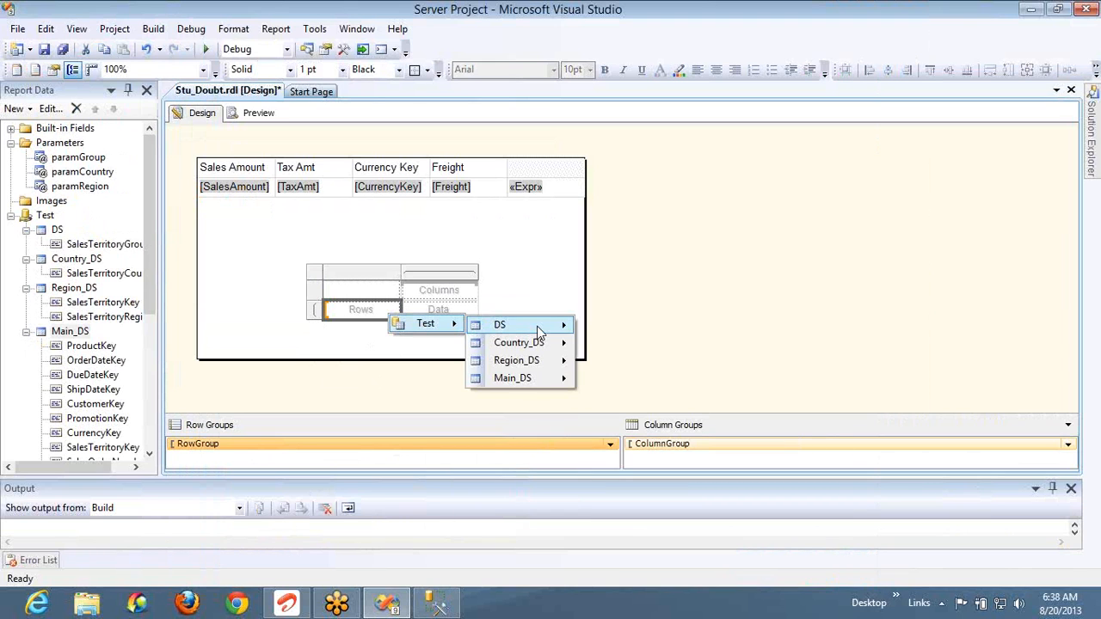
mouse_move(537, 381)
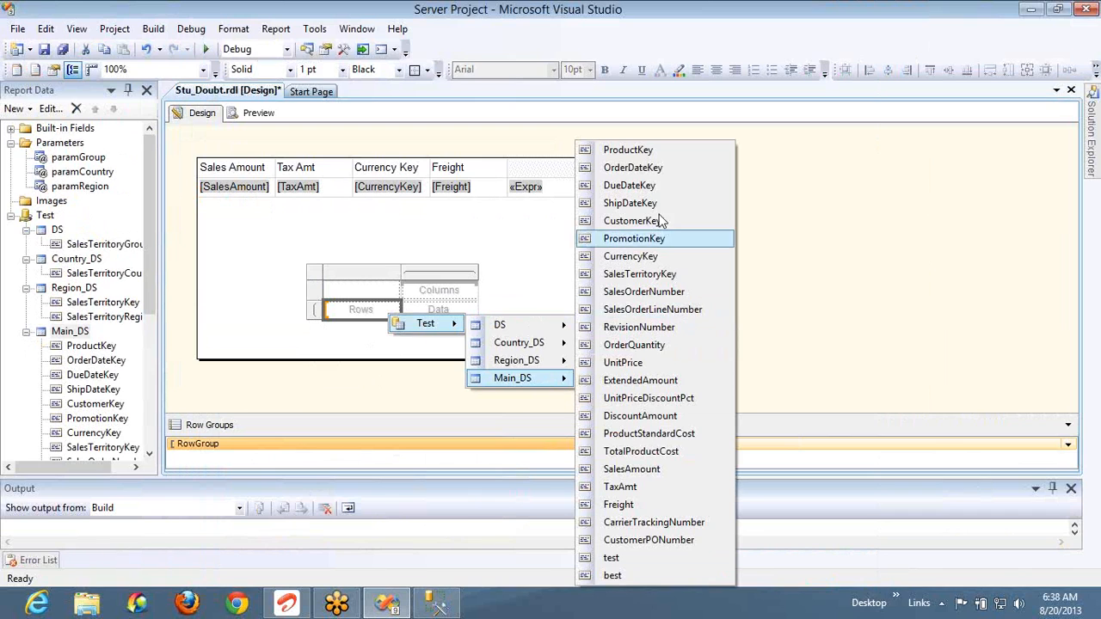
left_click(647, 258)
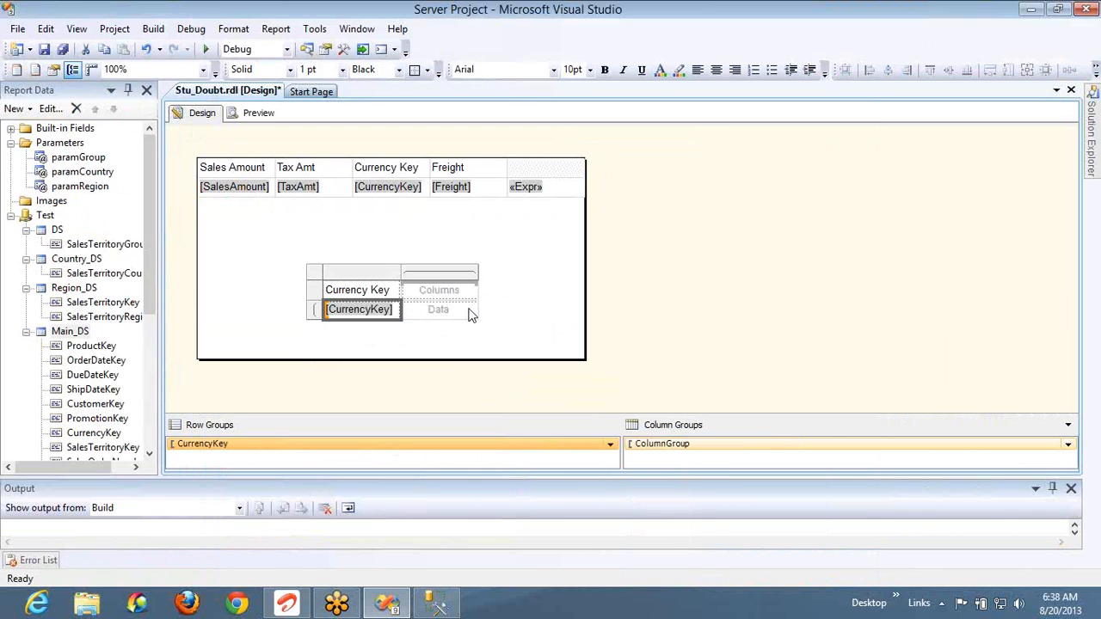
left_click(471, 308)
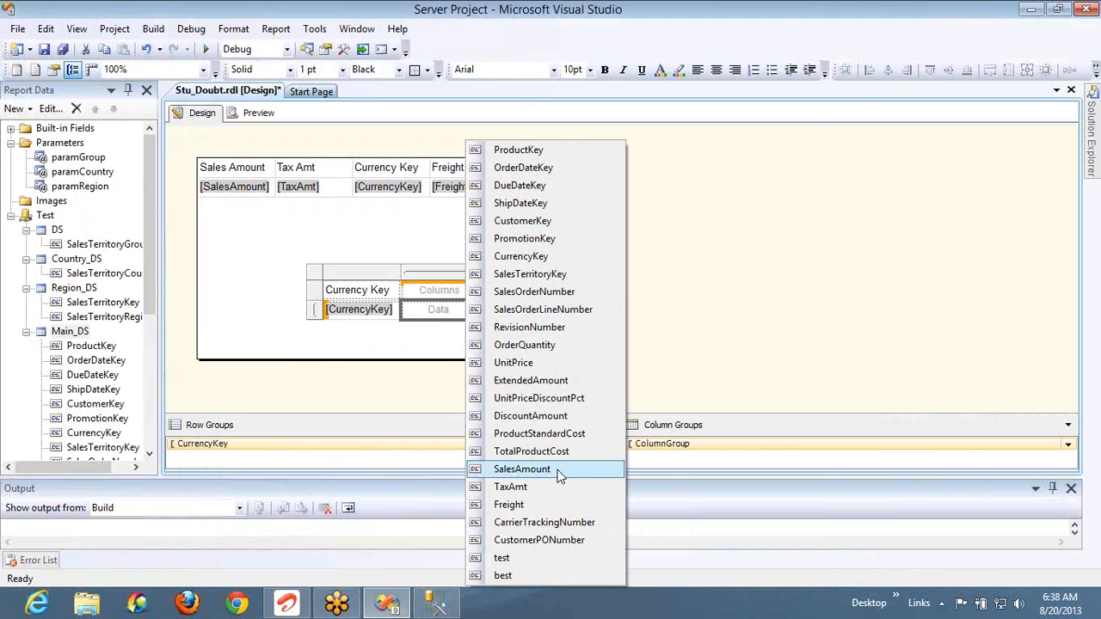
left_click(559, 475)
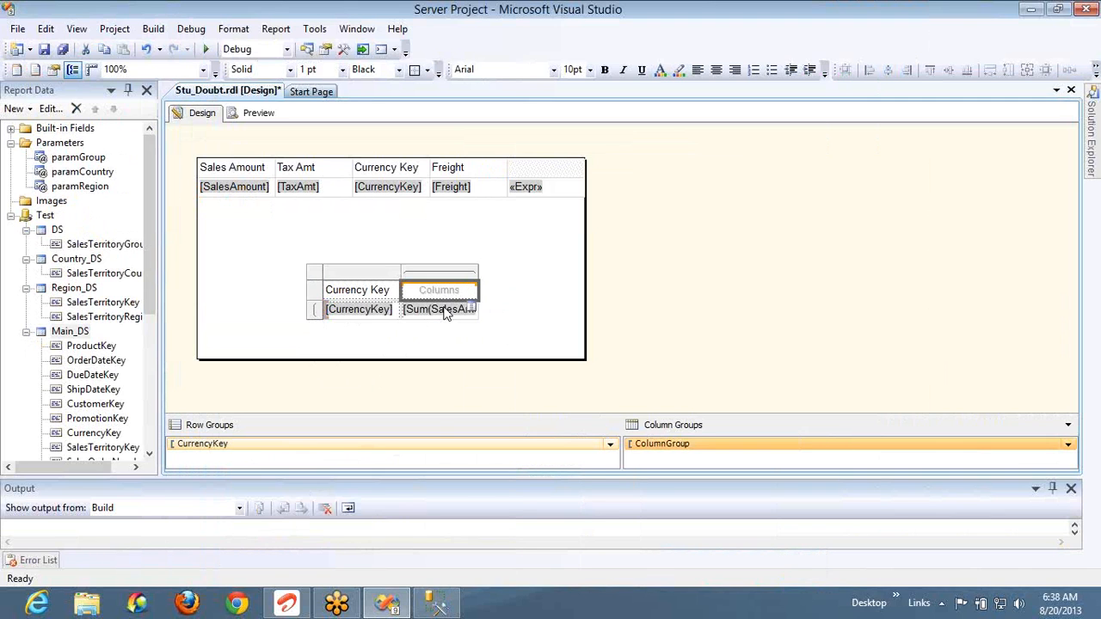
Examine the matrix data cell's expression and the description of the Sum aggregate function, leaving the expression unchanged
right_click(443, 311)
left_click(494, 388)
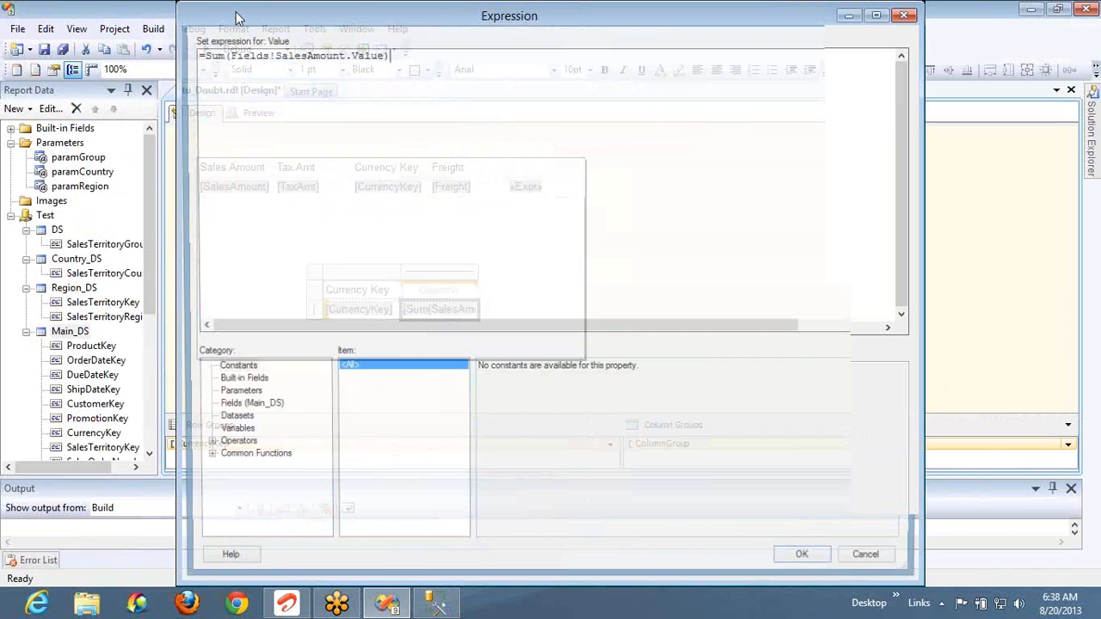
double_click(210, 56)
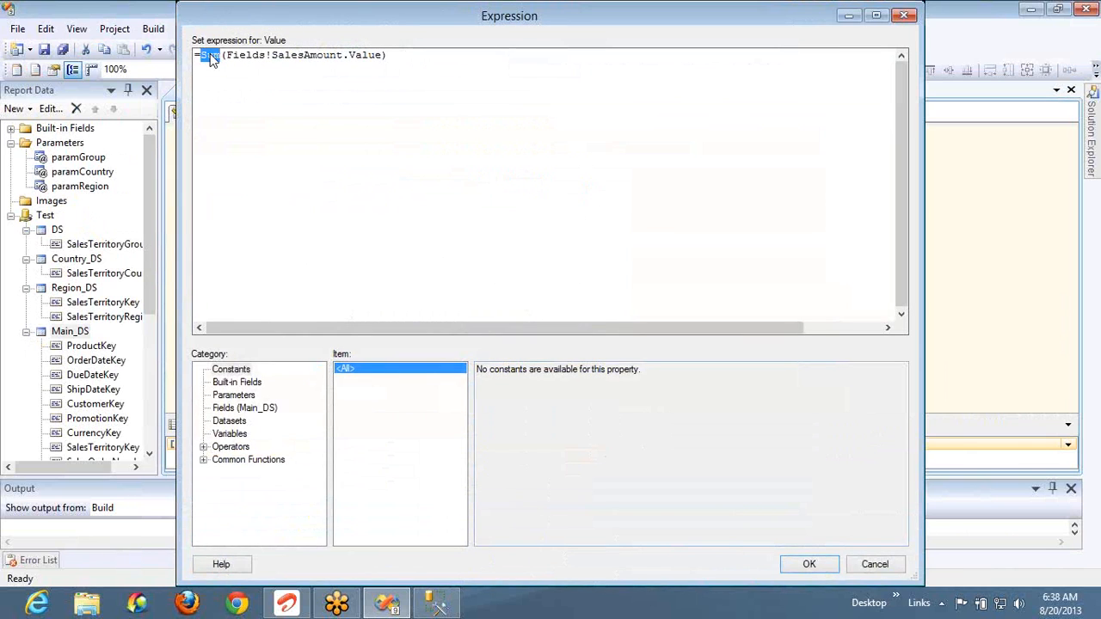
left_click(204, 460)
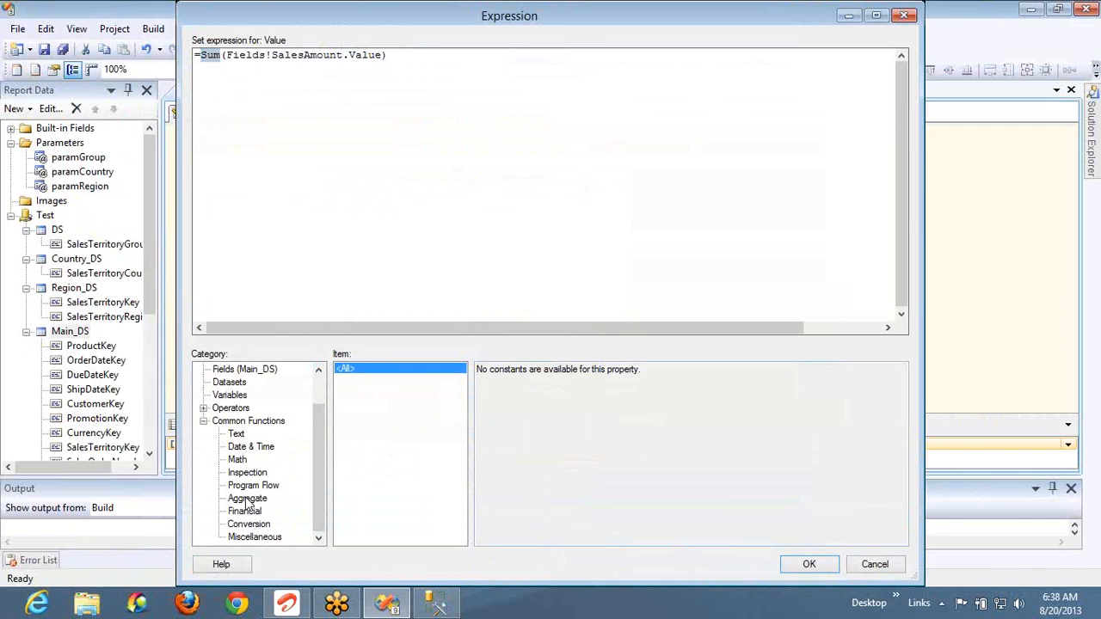
left_click(258, 499)
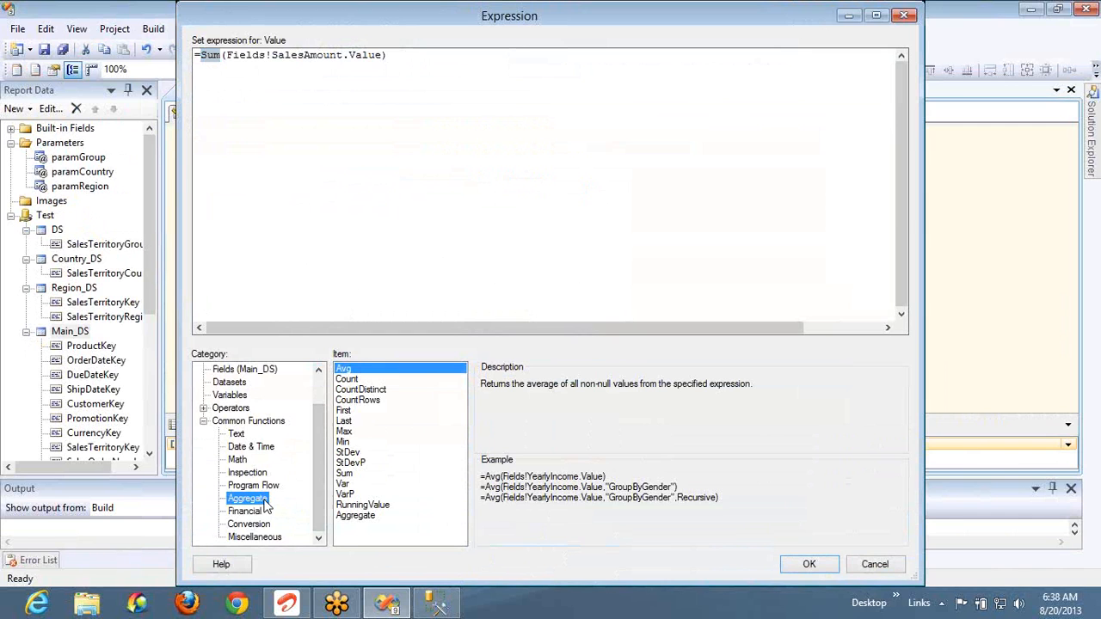
left_click(346, 474)
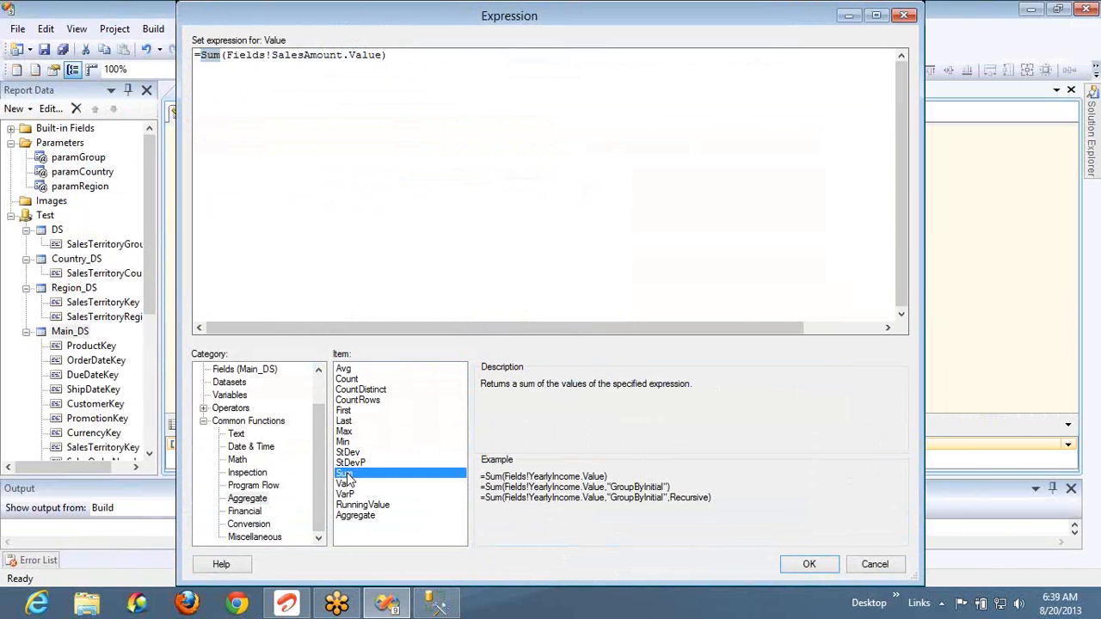
left_click(875, 566)
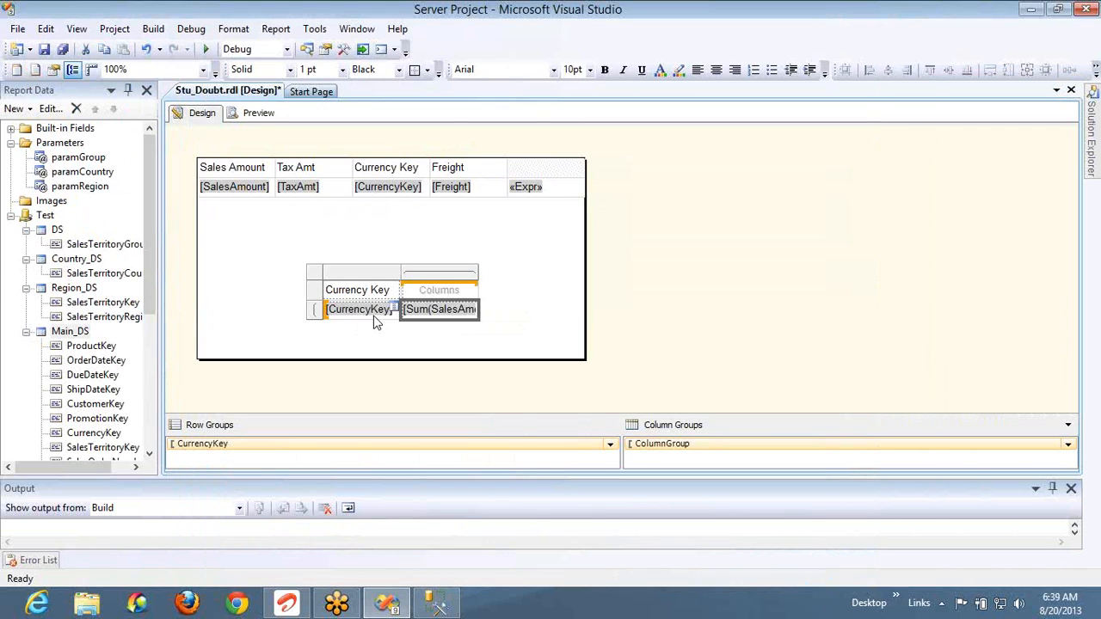
Add a child row group on ShipDateKey beneath the matrix's CurrencyKey group
right_click(360, 452)
mouse_move(421, 457)
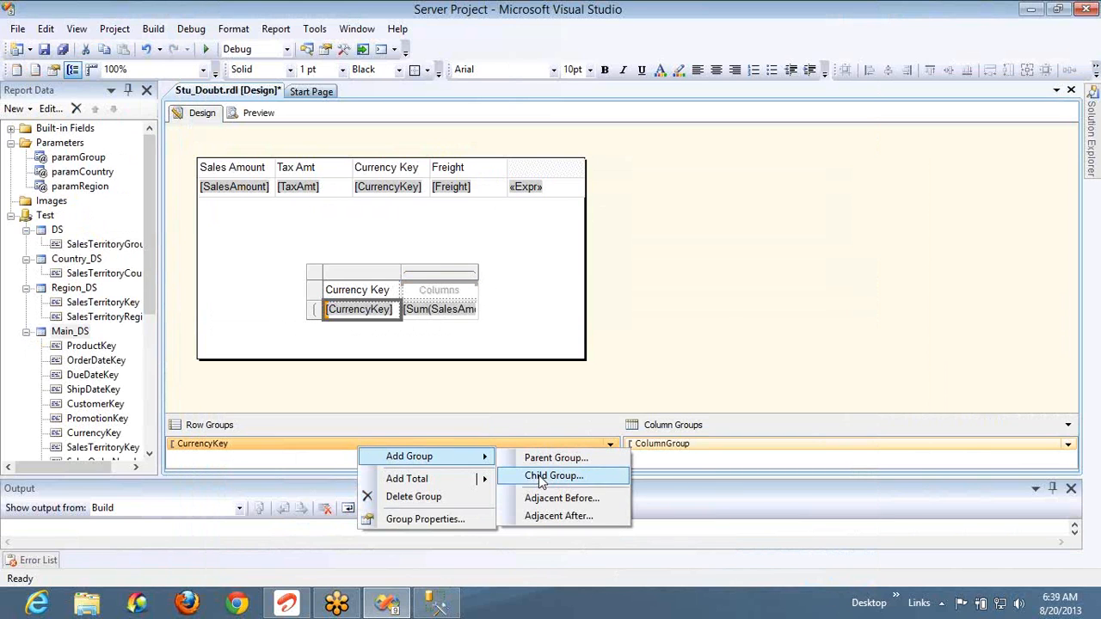
left_click(540, 483)
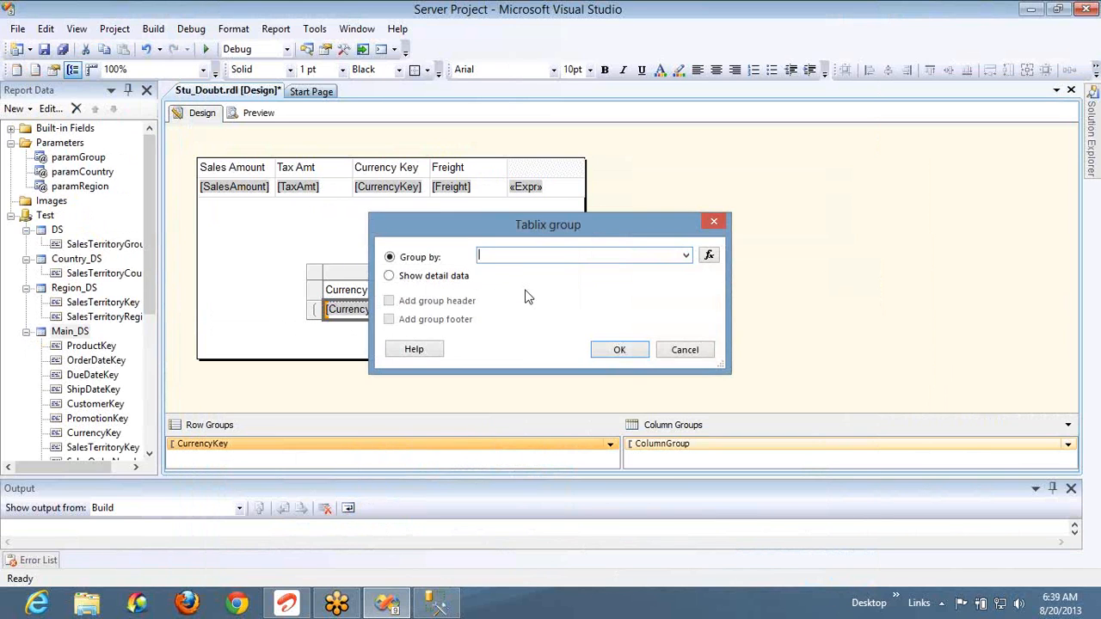
left_click(691, 257)
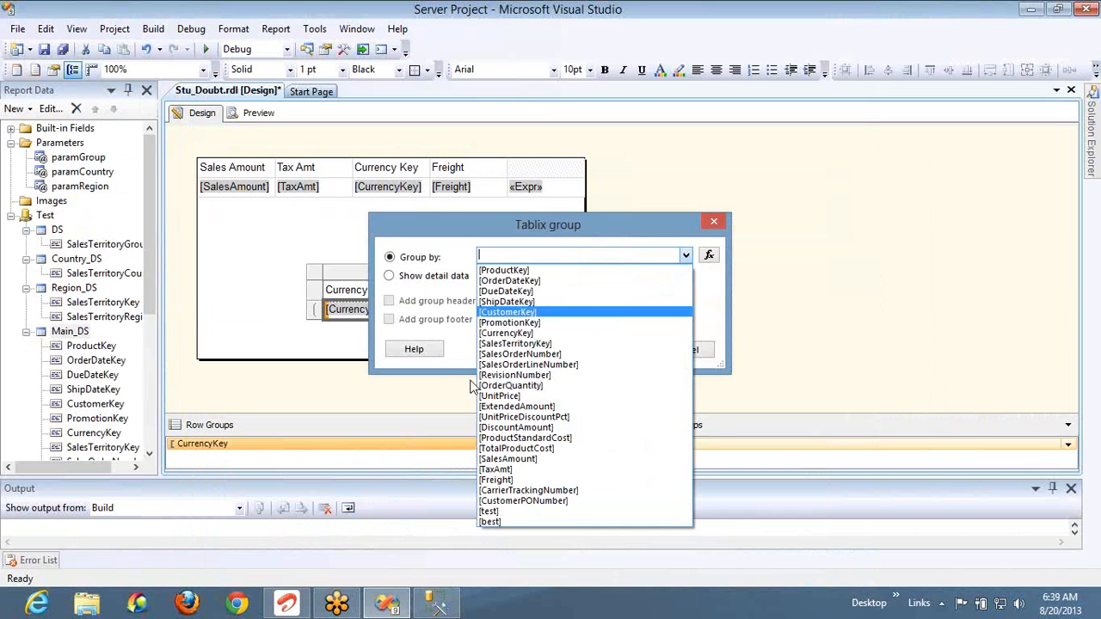
left_click(533, 301)
left_click(608, 349)
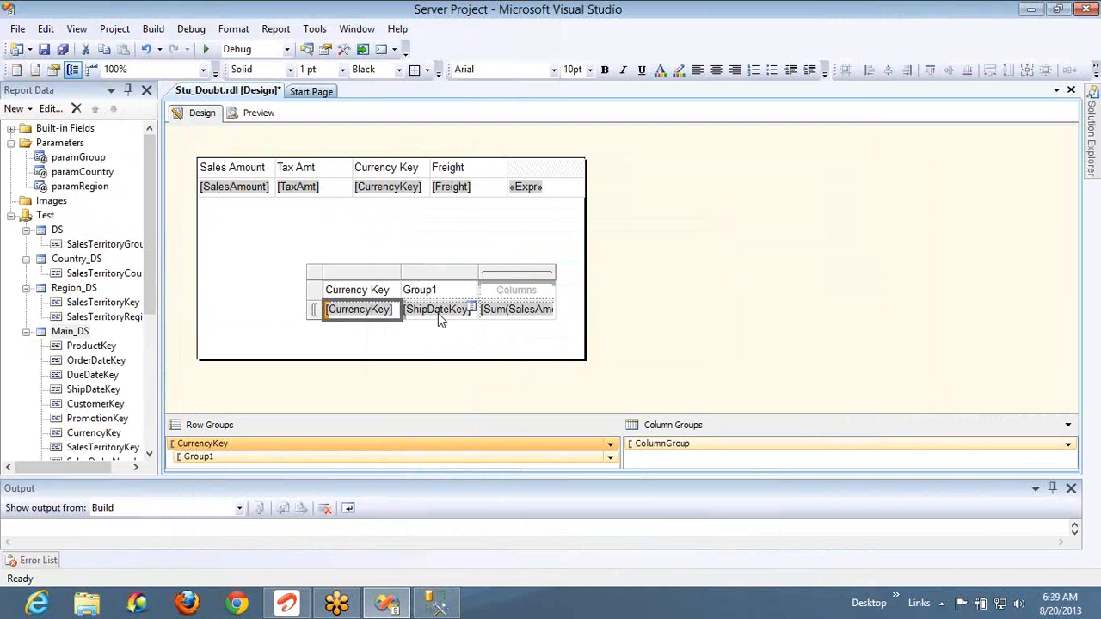
Switch to SQL Server Management Studio, replace the query with "select SUM(salesamount) from FactInternetSales" and run it
key("alt+Tab")
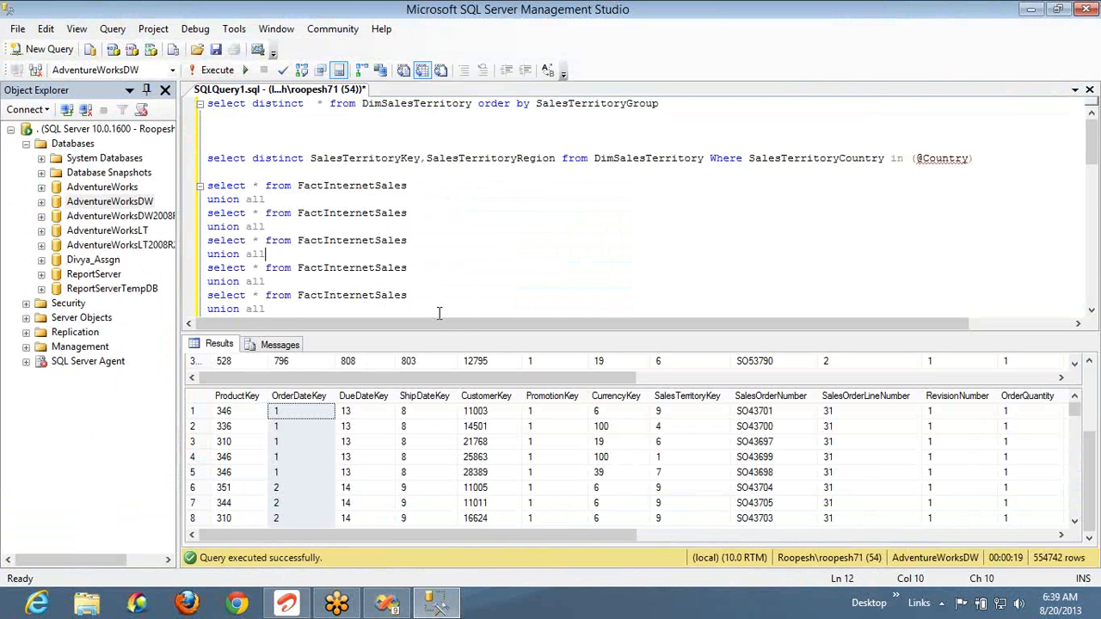
key("ctrl+a")
type("select su")
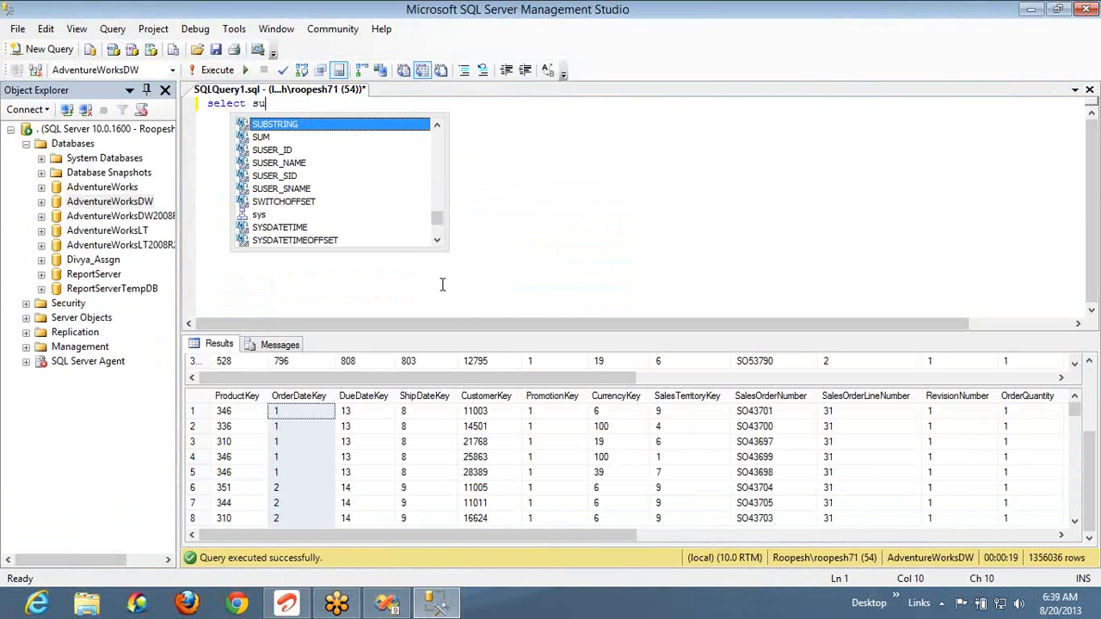
type("m")
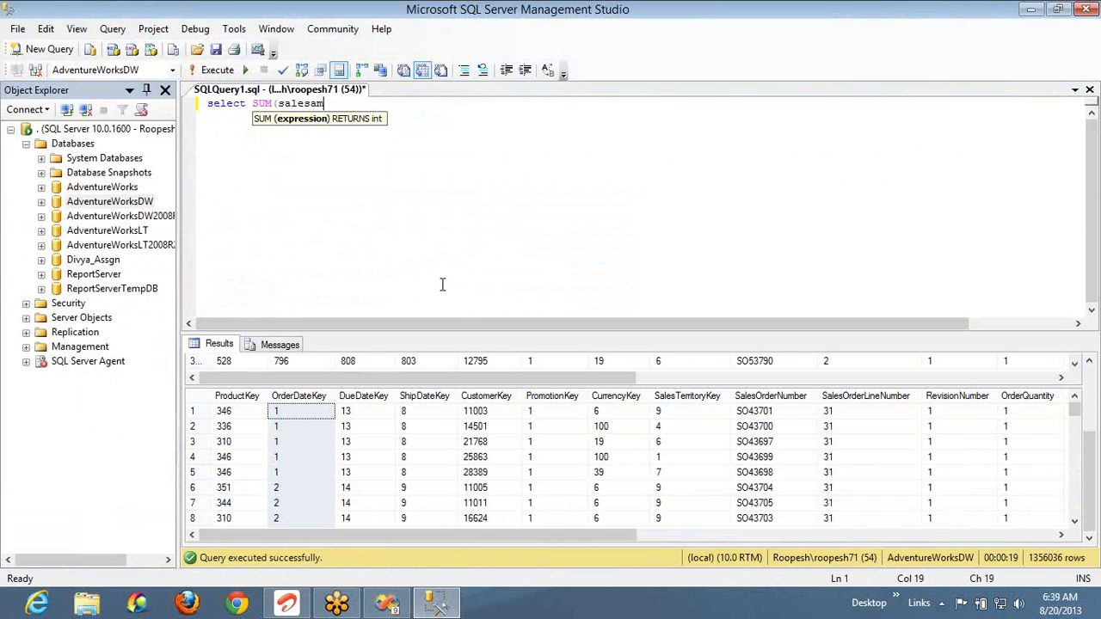
type("(salesamount)fr")
key("BackSpace")
key("BackSpace")
type("from ")
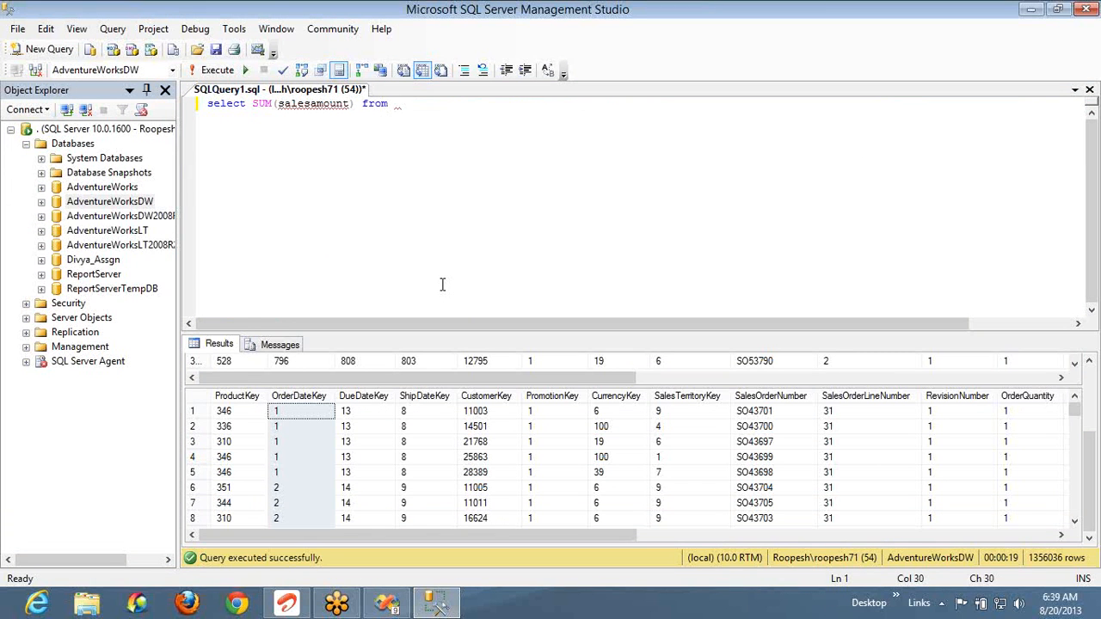
type("factinter")
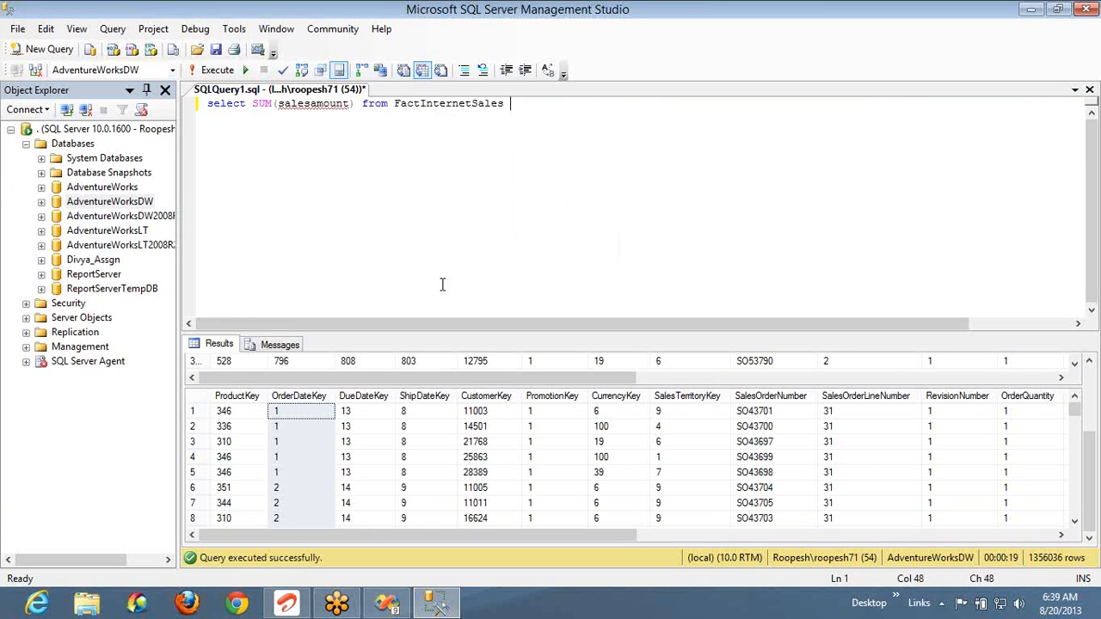
key("F5")
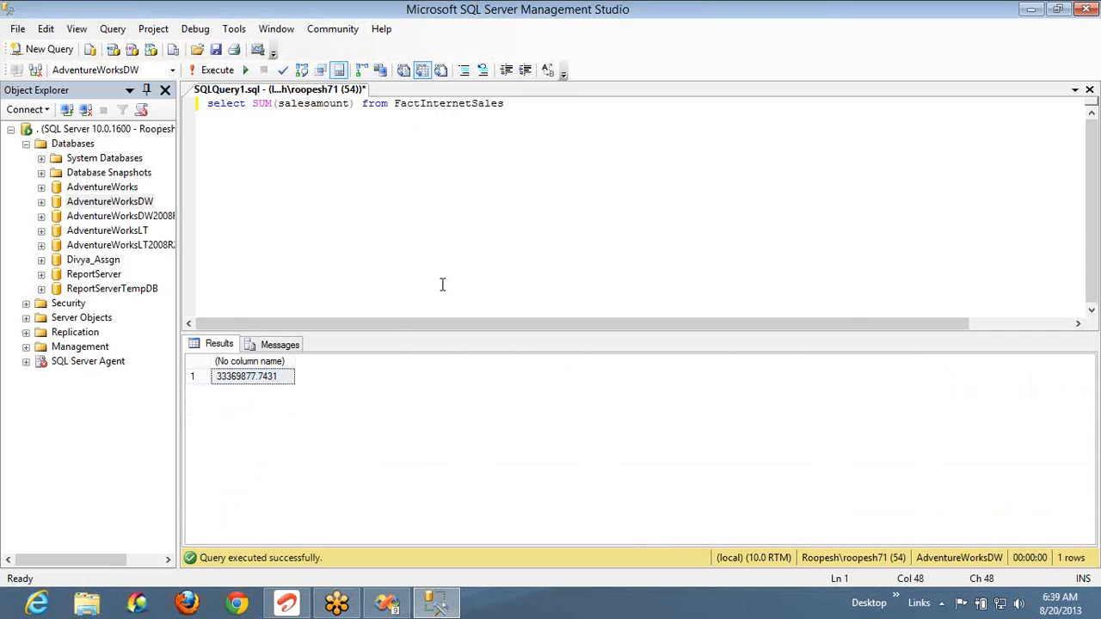
Return to Visual Studio and undo the addition of the matrix's ShipDateKey child group
key("alt+Tab")
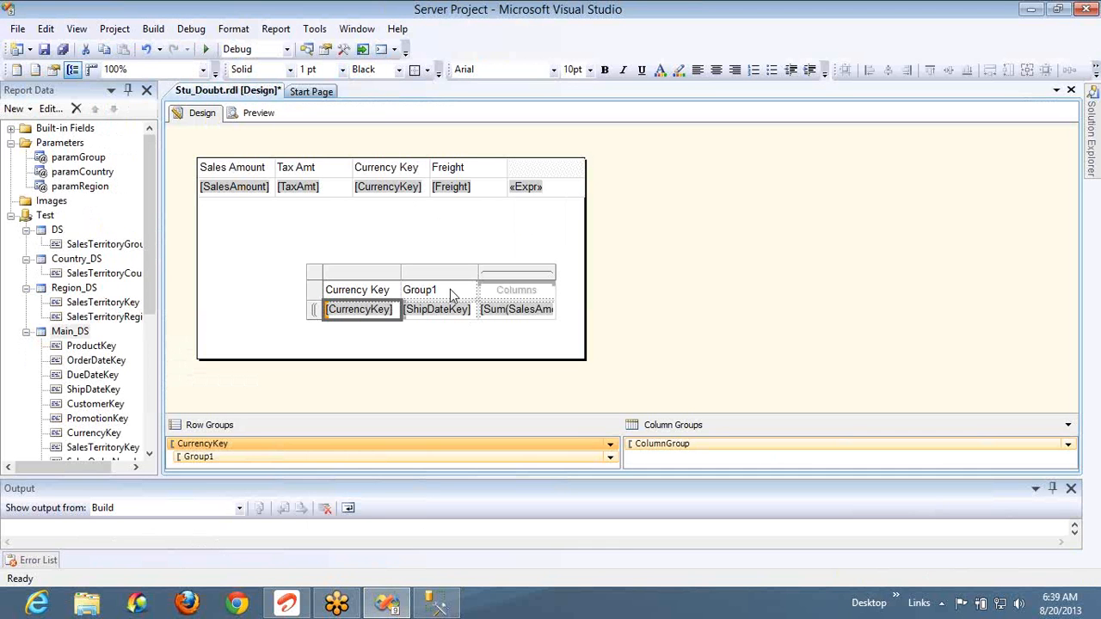
key("ctrl+z")
key("alt")
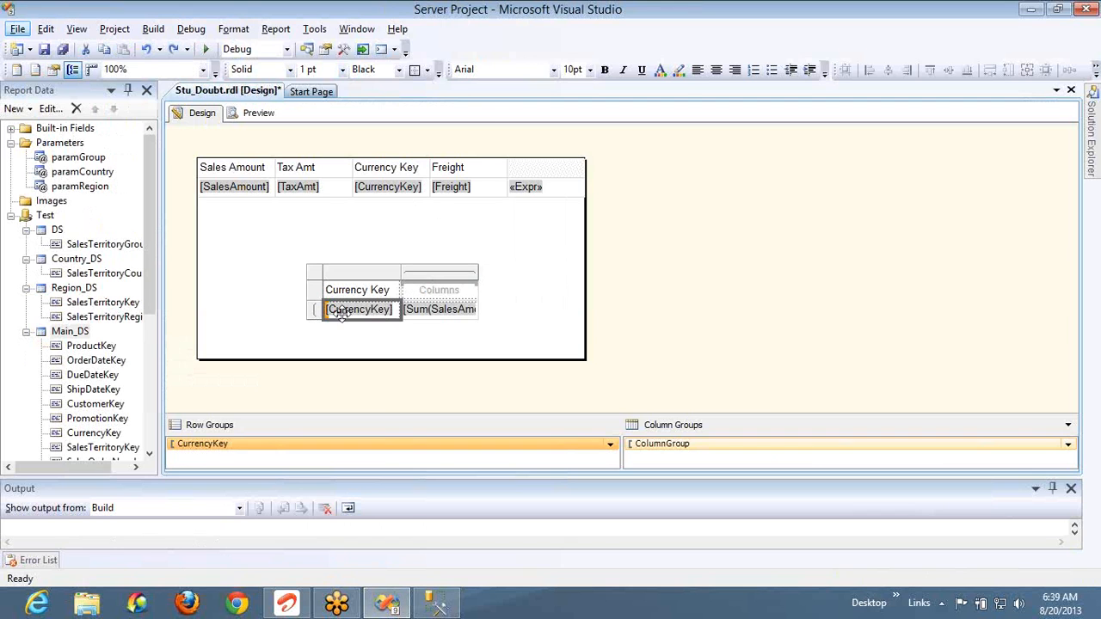
Switch to SQL Server Management Studio, group the sales sum query by CustomerKey and run it
key("alt+Tab")
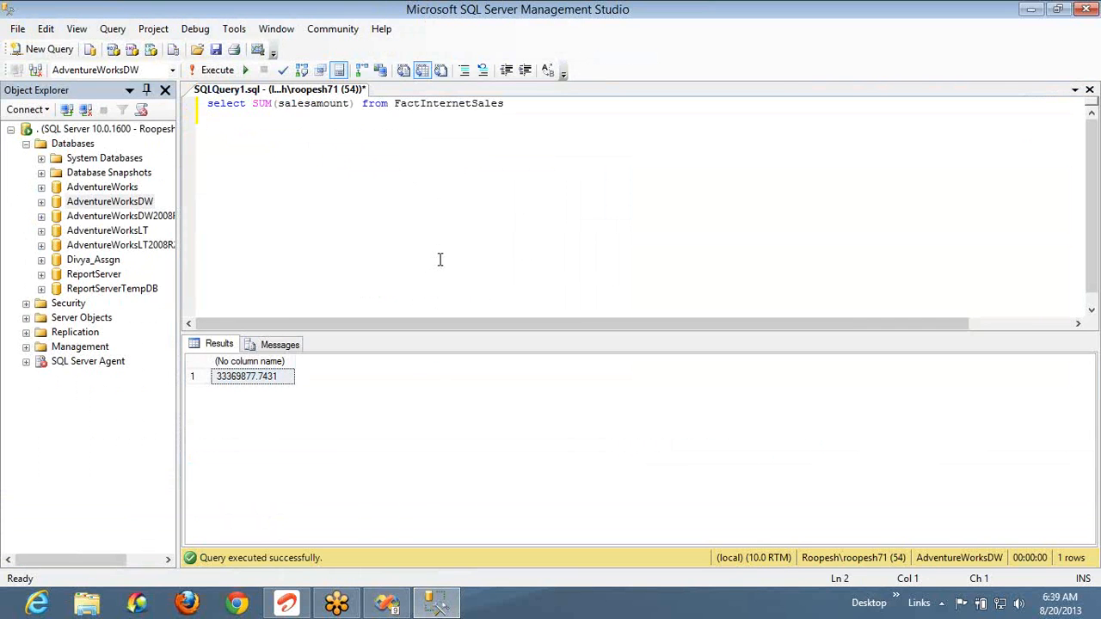
type("group by cus")
key("Down")
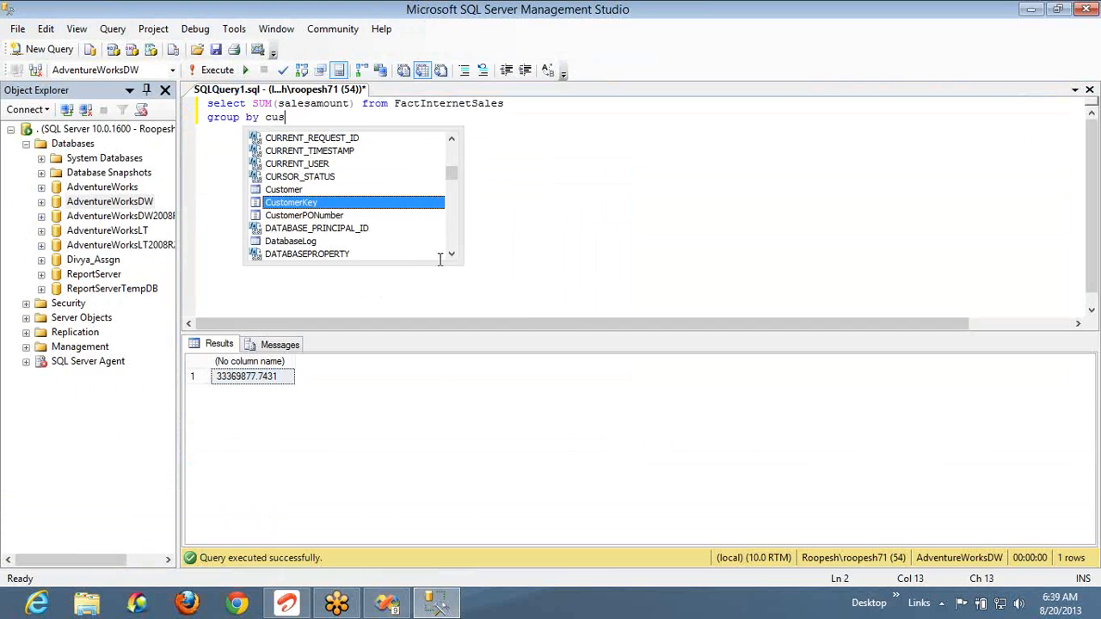
key("F5")
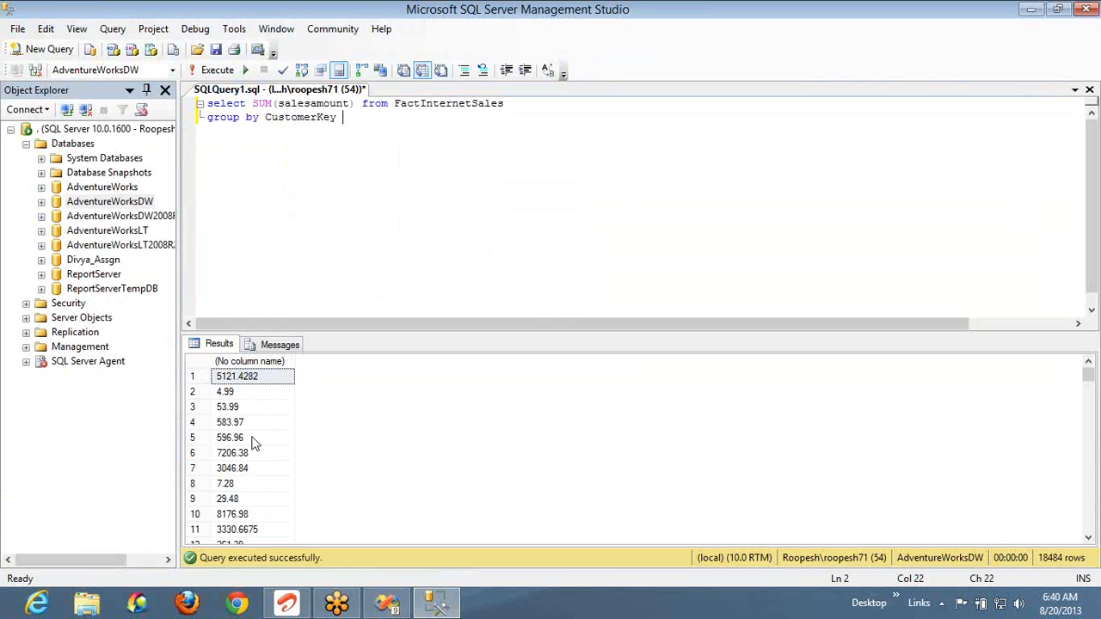
Switch to Visual Studio and preview the report through to its last page
key("alt+Tab")
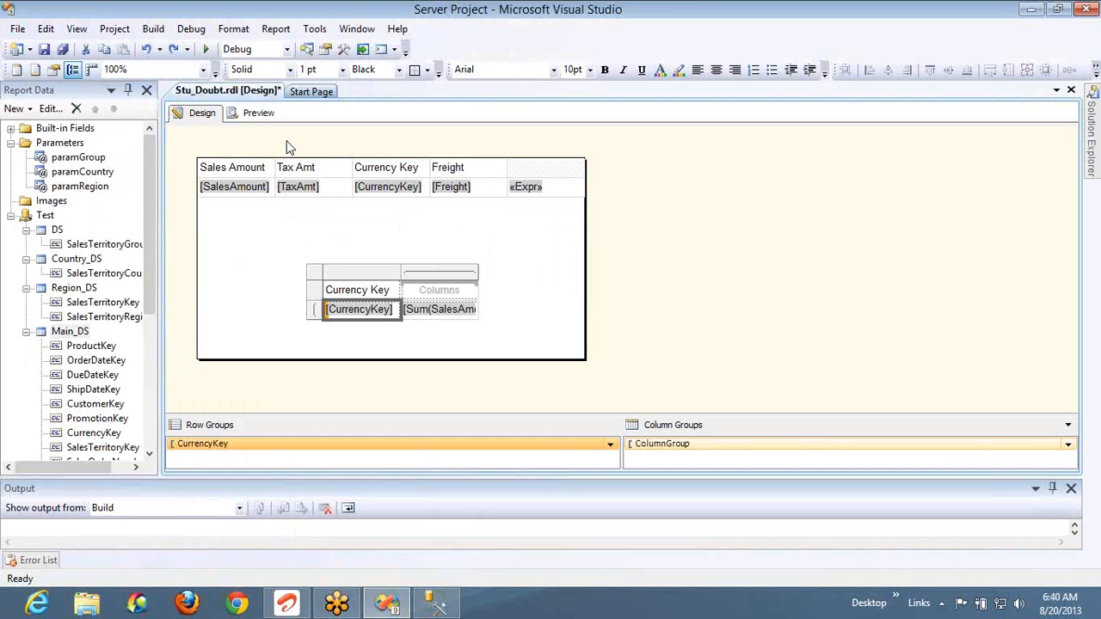
left_click(265, 116)
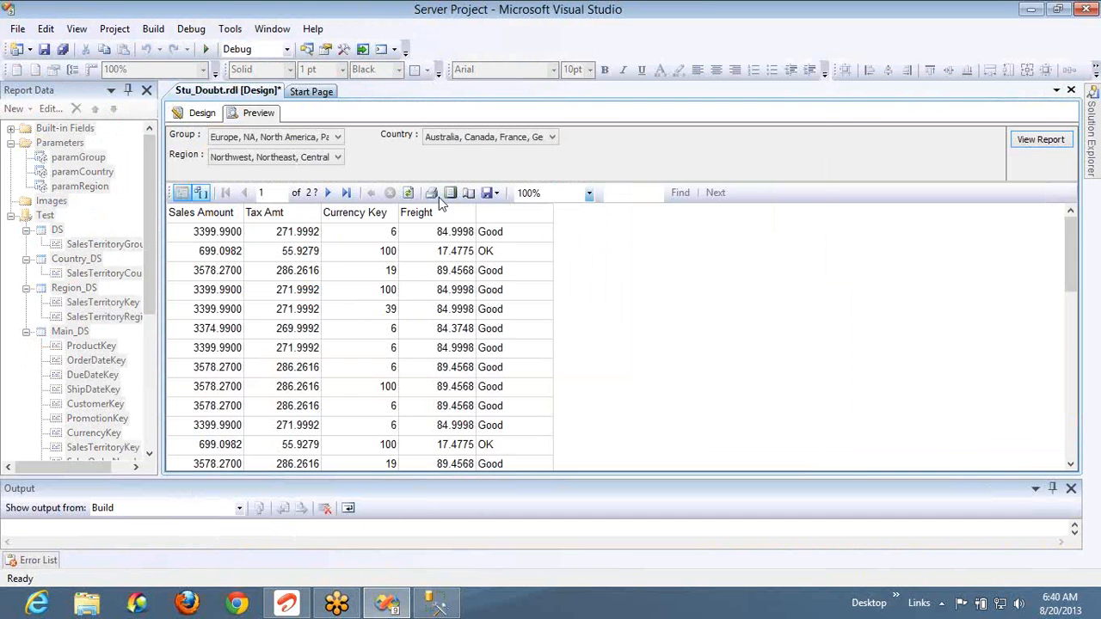
left_click(347, 195)
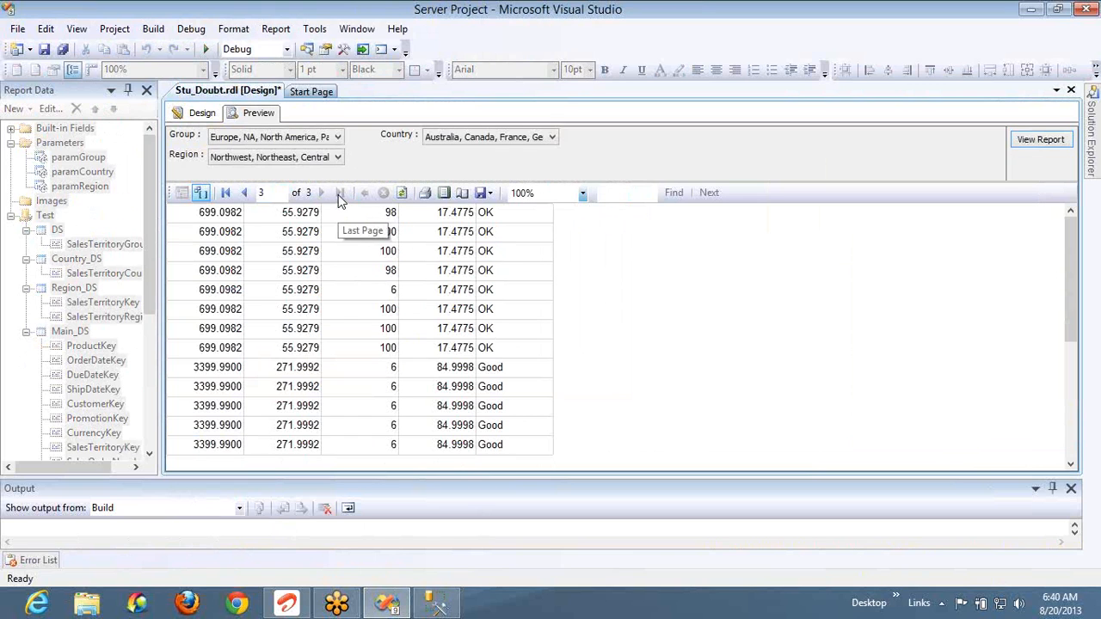
Delete the table above the matrix in the report design and preview the report again
left_click(206, 115)
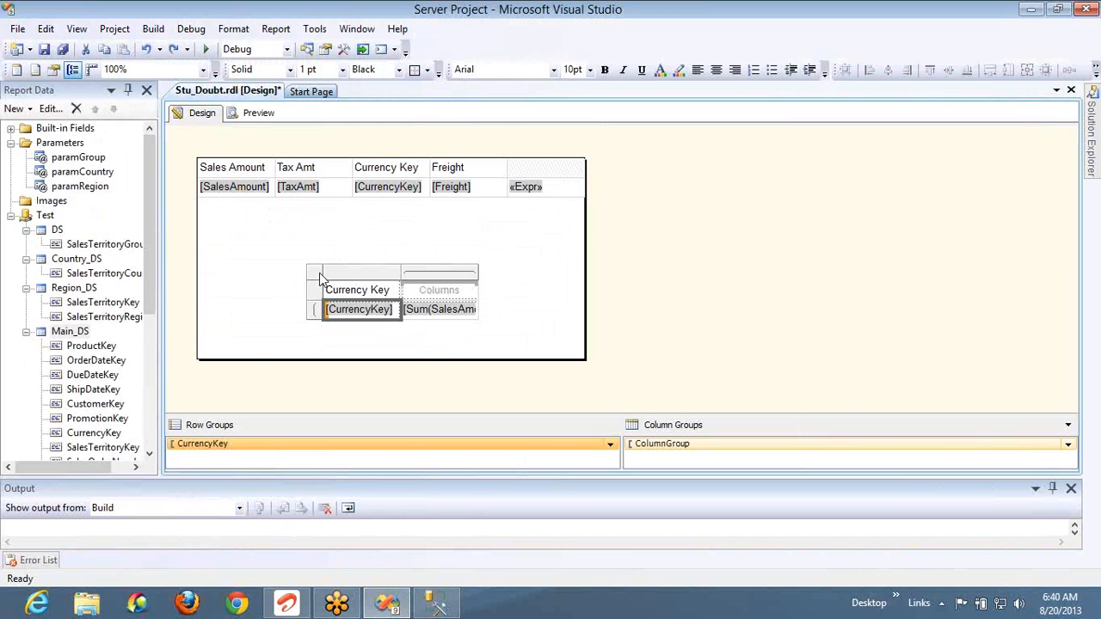
left_click(211, 167)
left_click(196, 158)
key("Delete")
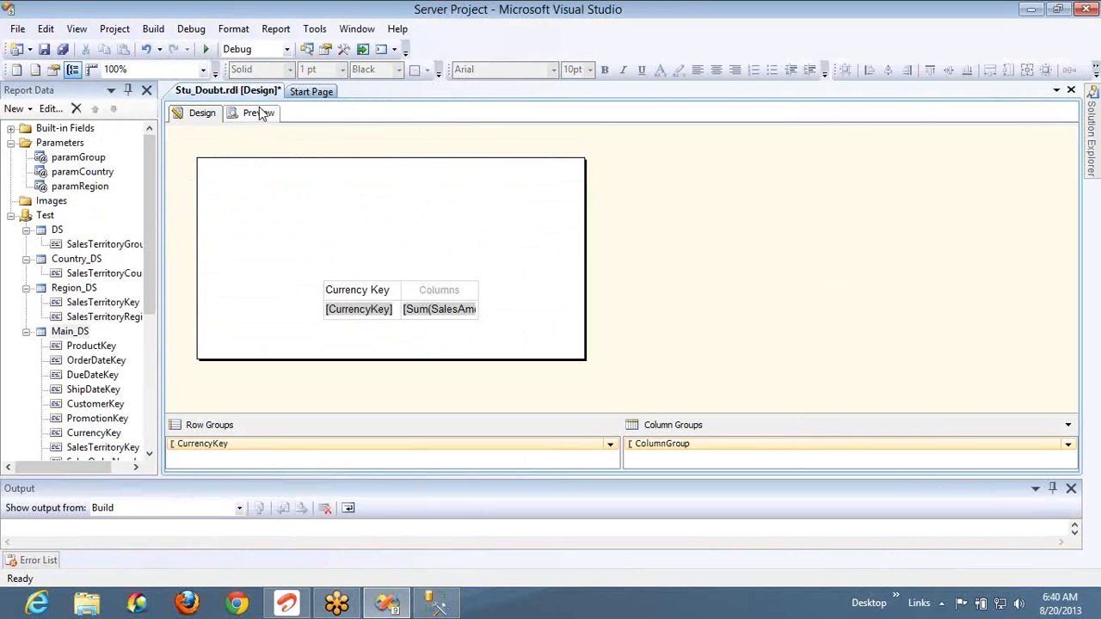
left_click(259, 114)
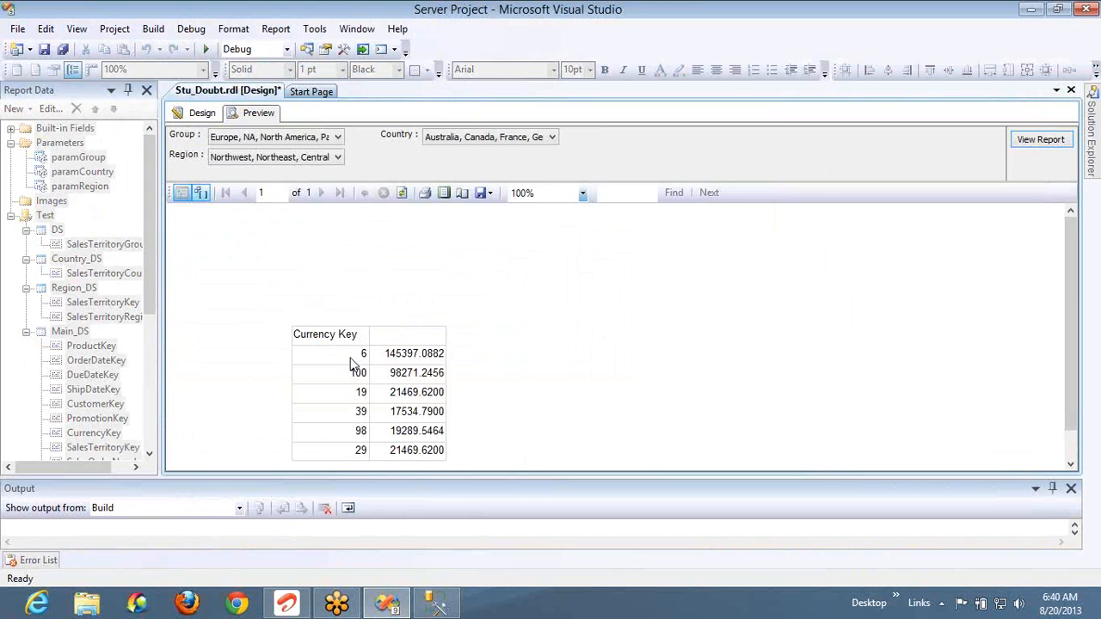
Switch to SQL Server Management Studio and look through the sales sums returned for each customer
key("alt+Tab")
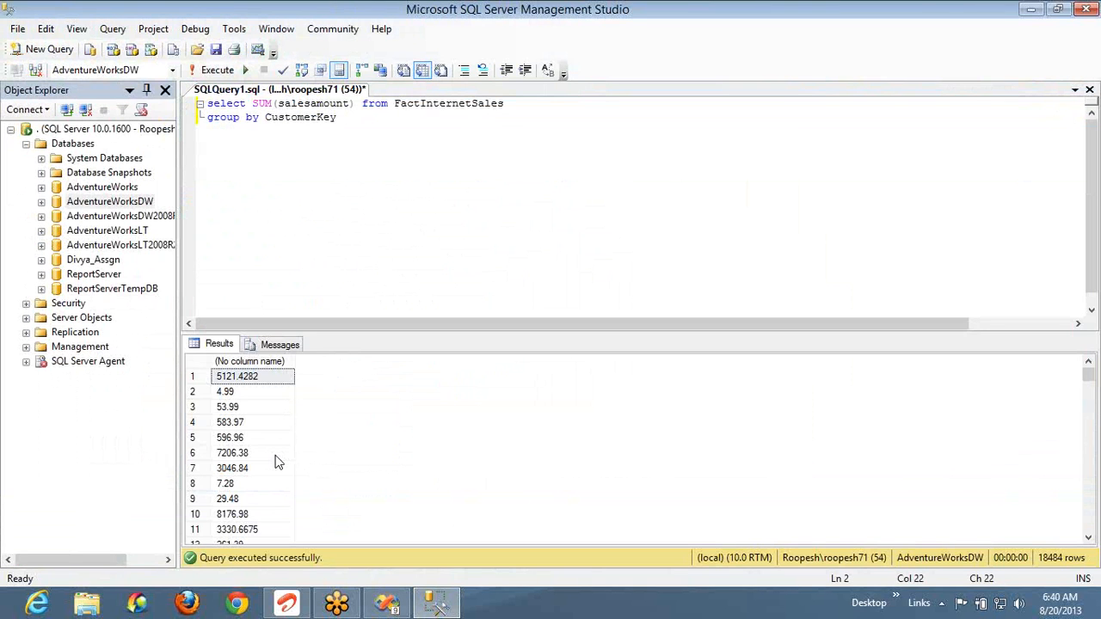
left_click(276, 465)
key("Down")
key("Down")
key("Down")
key("Down")
key("Down")
key("Down")
key("Down")
key("Down")
key("Down")
key("Down")
key("Down")
key("Down")
key("Down")
key("Down")
key("Down")
key("Down")
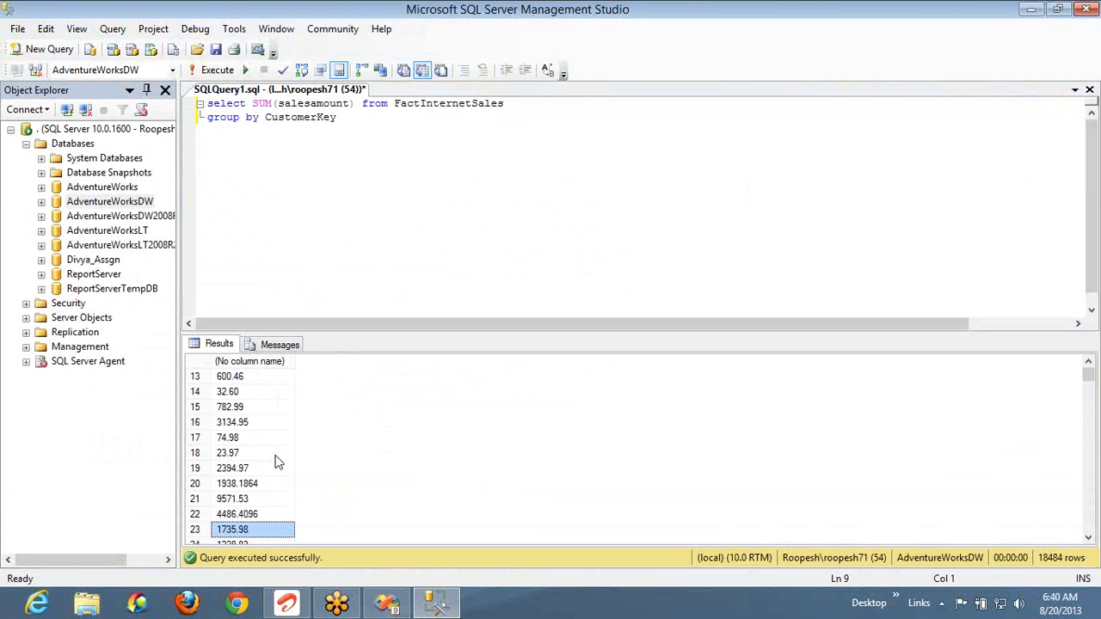
key("Down")
key("Down")
key("Down")
key("Down")
key("Down")
key("Down")
key("Down")
key("Down")
key("Down")
key("Down")
key("Down")
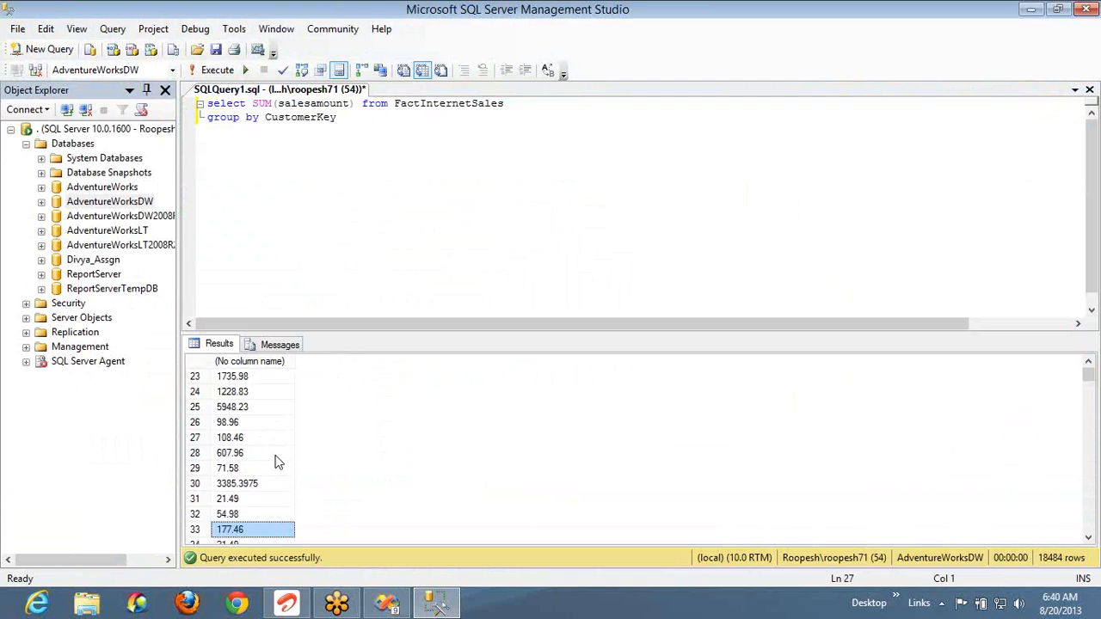
key("Down")
key("Down")
key("Down")
key("Down")
key("Down")
key("Down")
key("Down")
key("Down")
key("Down")
key("Down")
key("Down")
key("Down")
key("Down")
key("Down")
key("Down")
key("Down")
key("Down")
key("Down")
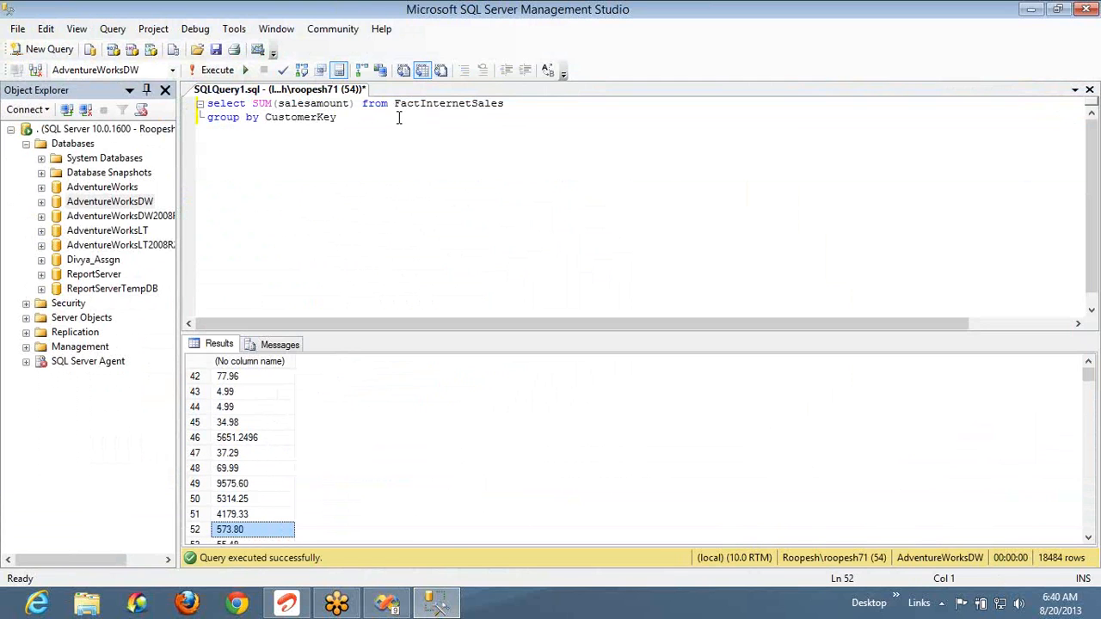
Add an "order by CustomerKey" line to the query, run it and look at the first results
left_click(399, 117)
key("Return")
type("ord")
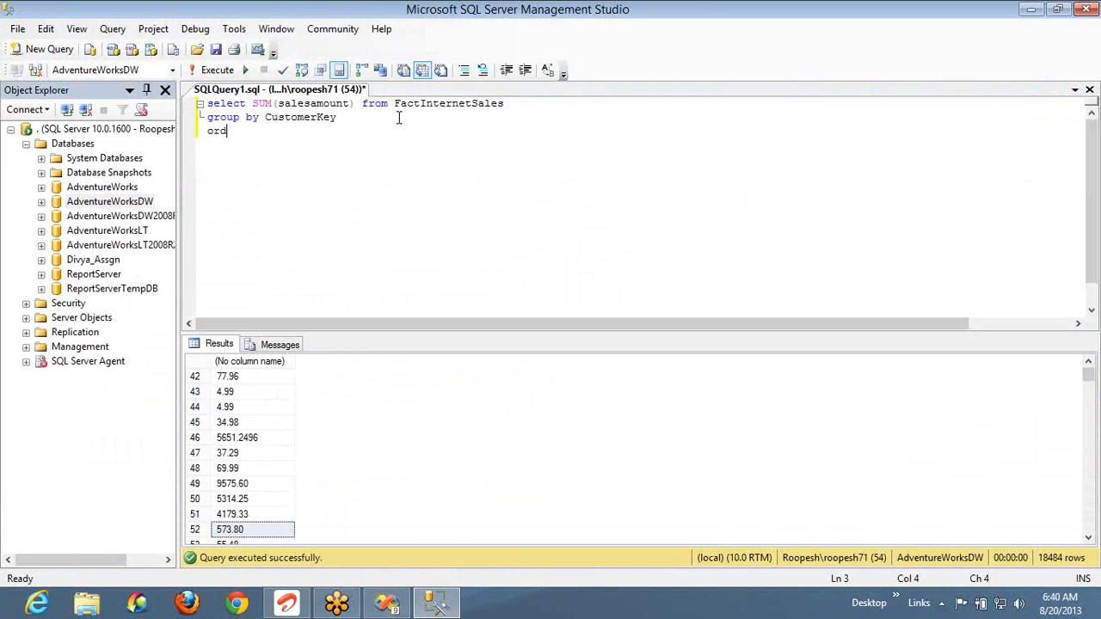
type("er by cu")
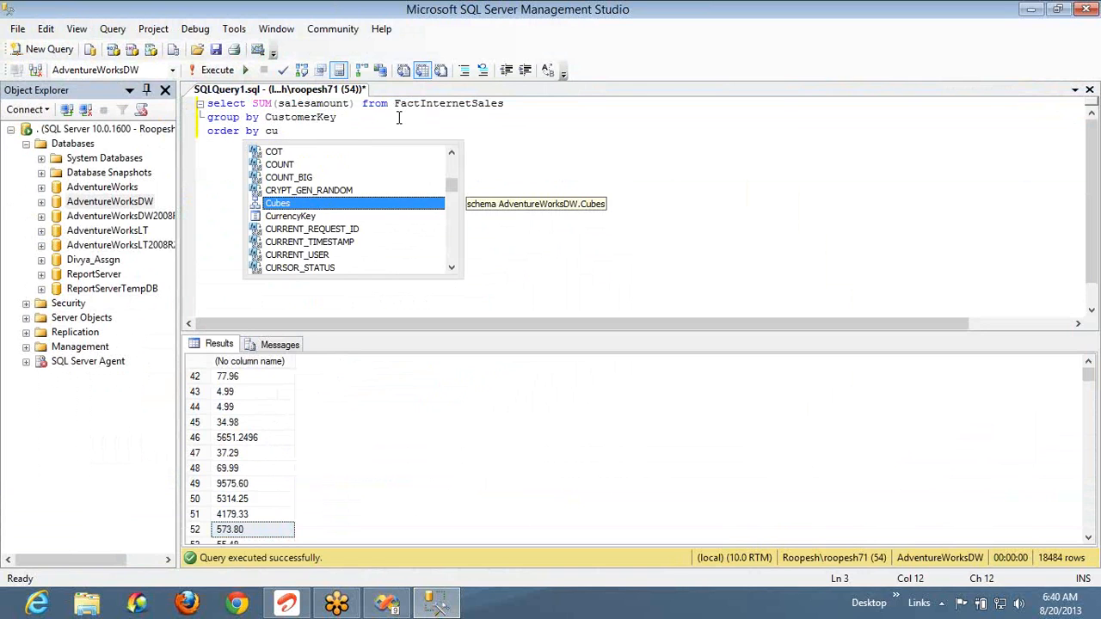
type("stomerKey")
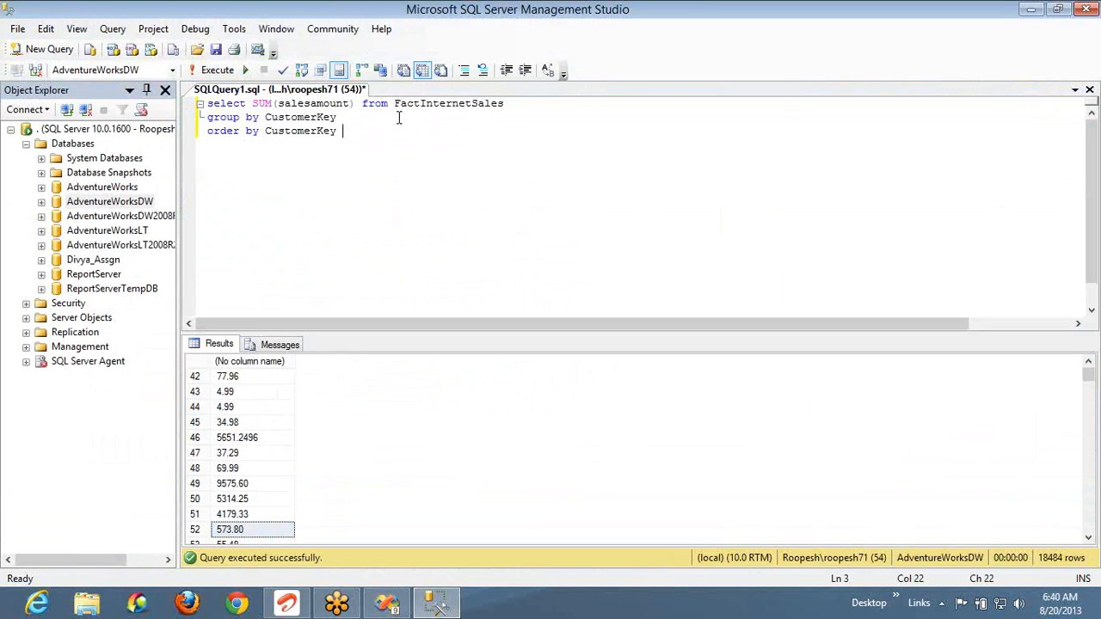
key("F5")
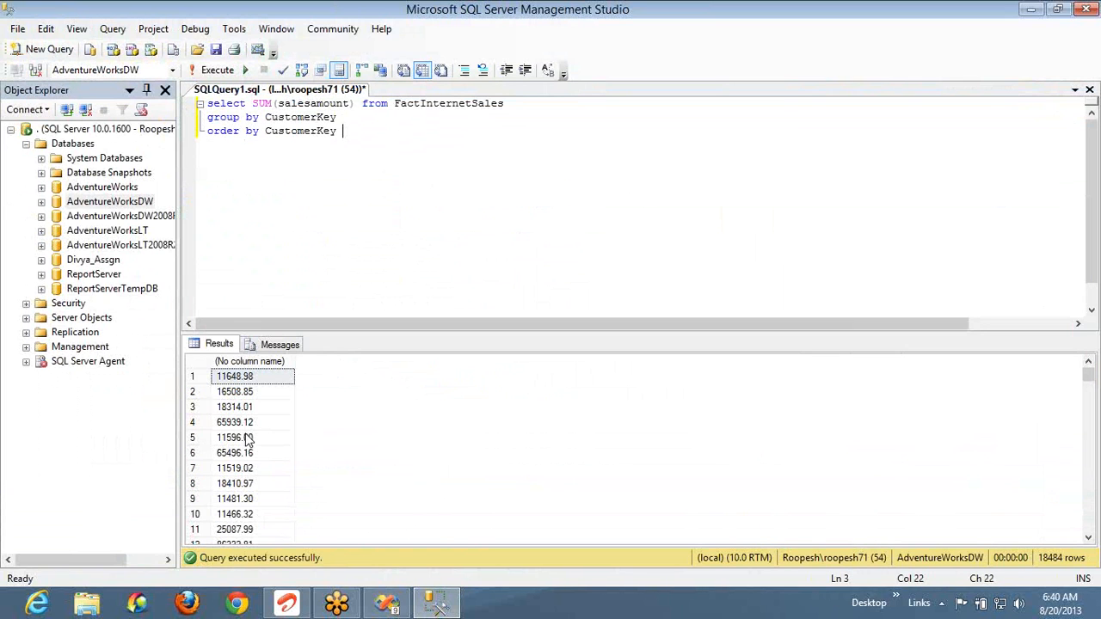
left_click(247, 439)
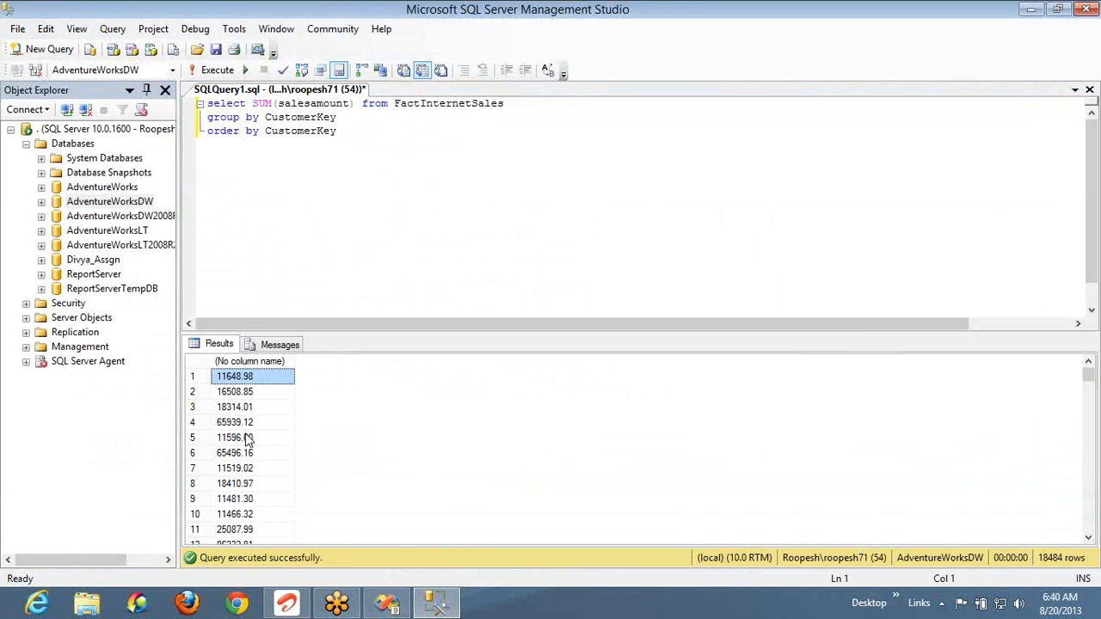
Check the matrix preview in Visual Studio, then change the query's group by and order by fields to CurrencyKey in SQL Server Management Studio
key("alt+Tab")
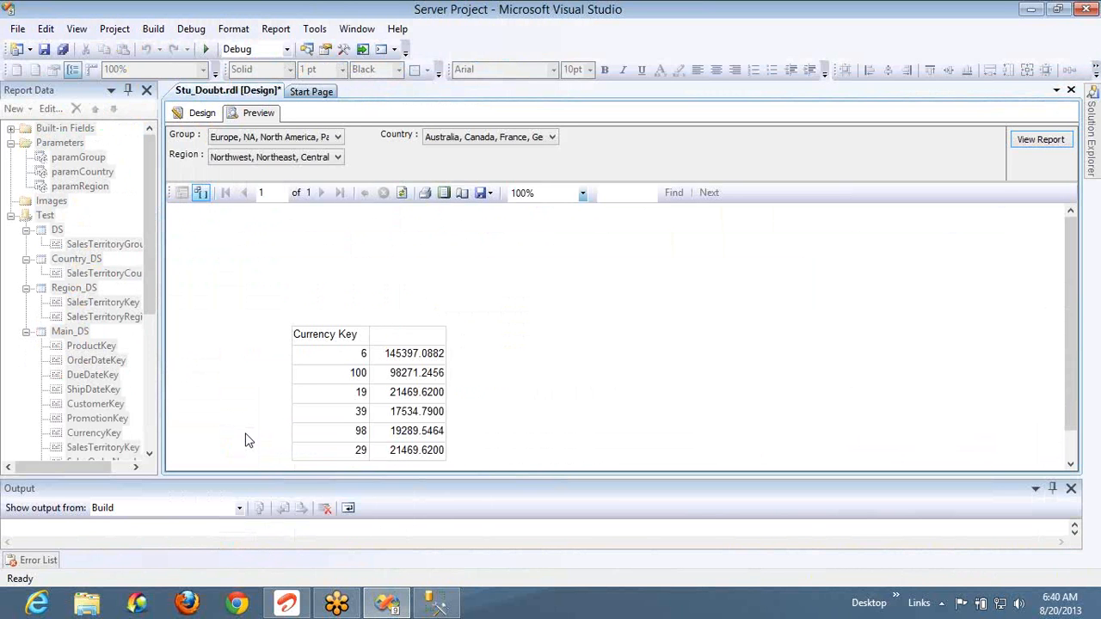
key("alt+Tab")
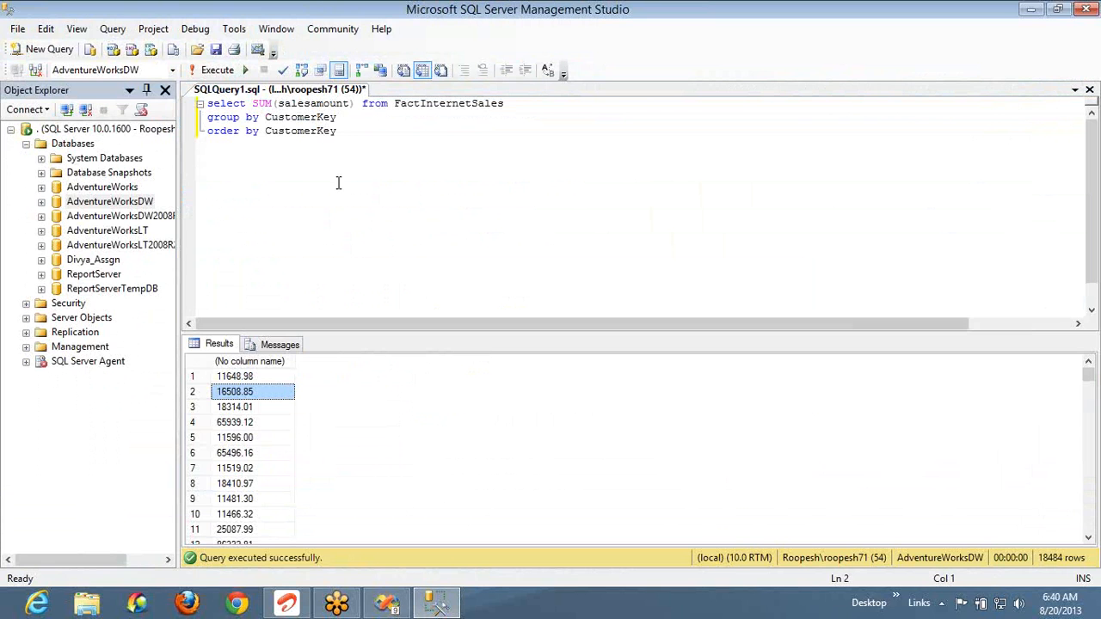
double_click(314, 120)
type("CurrencyKey")
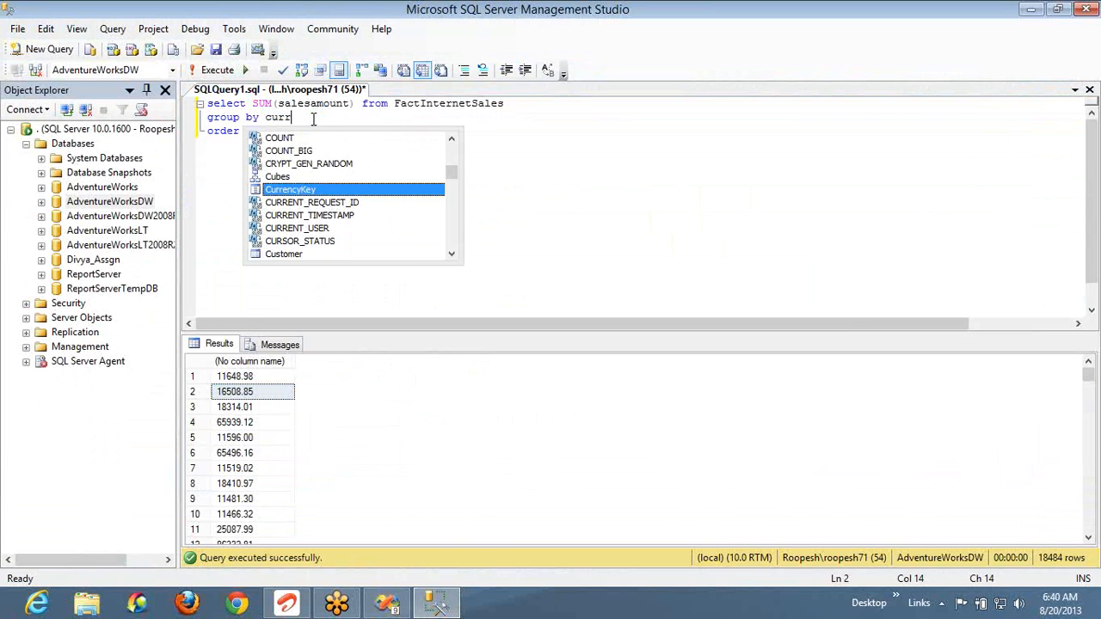
key("ctrl+shift+Left")
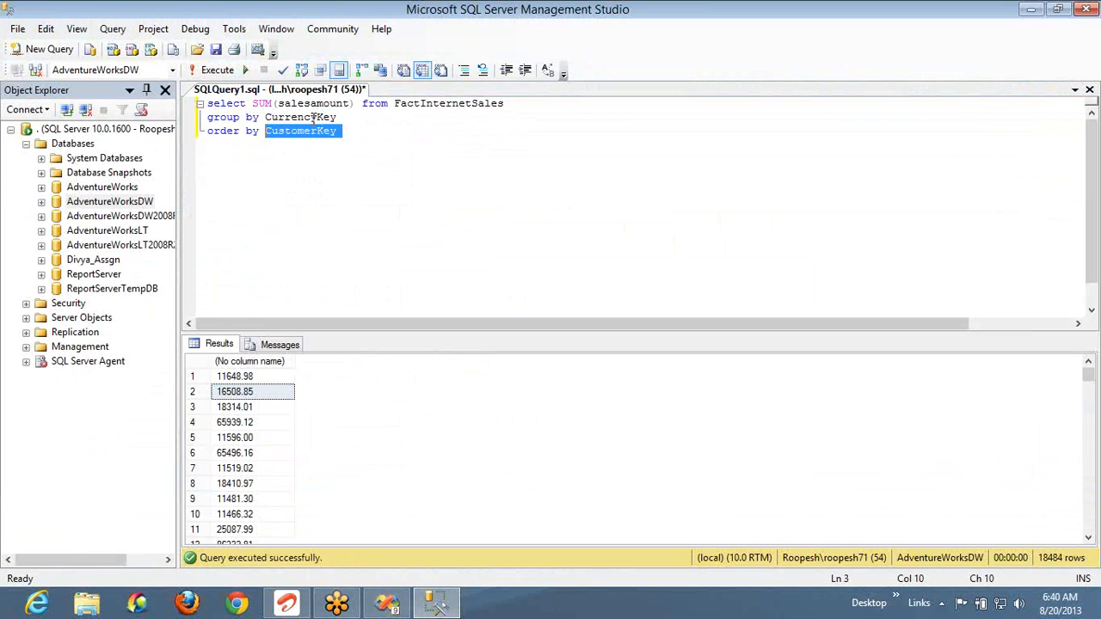
type("CurrencyKey")
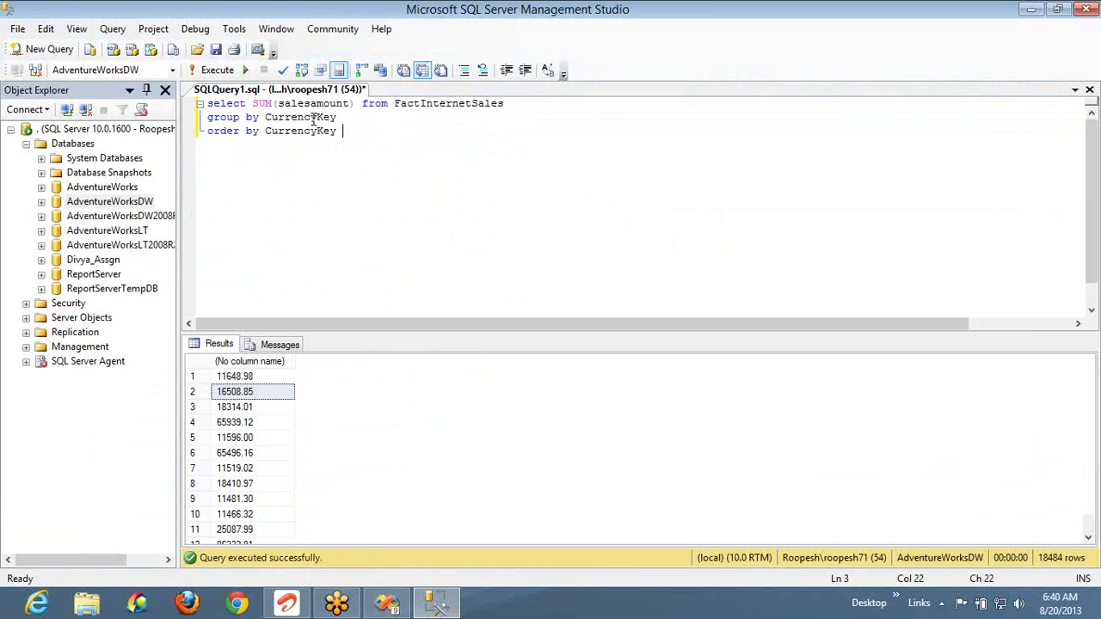
Run the query grouped by CurrencyKey and compare its sums with the matrix preview in Visual Studio
key("F5")
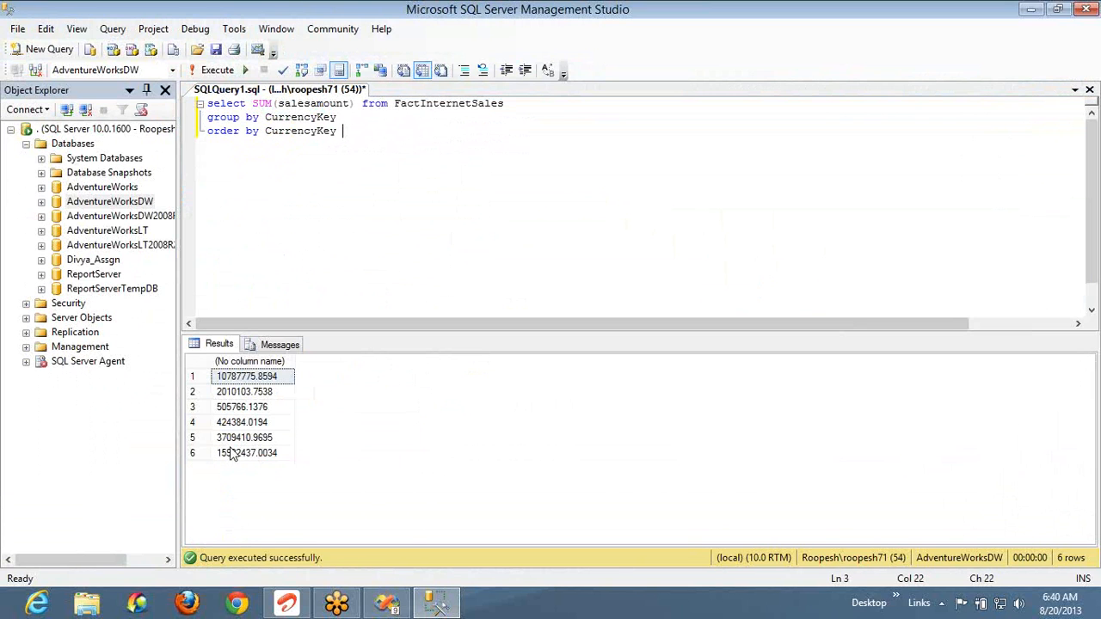
key("alt+Tab")
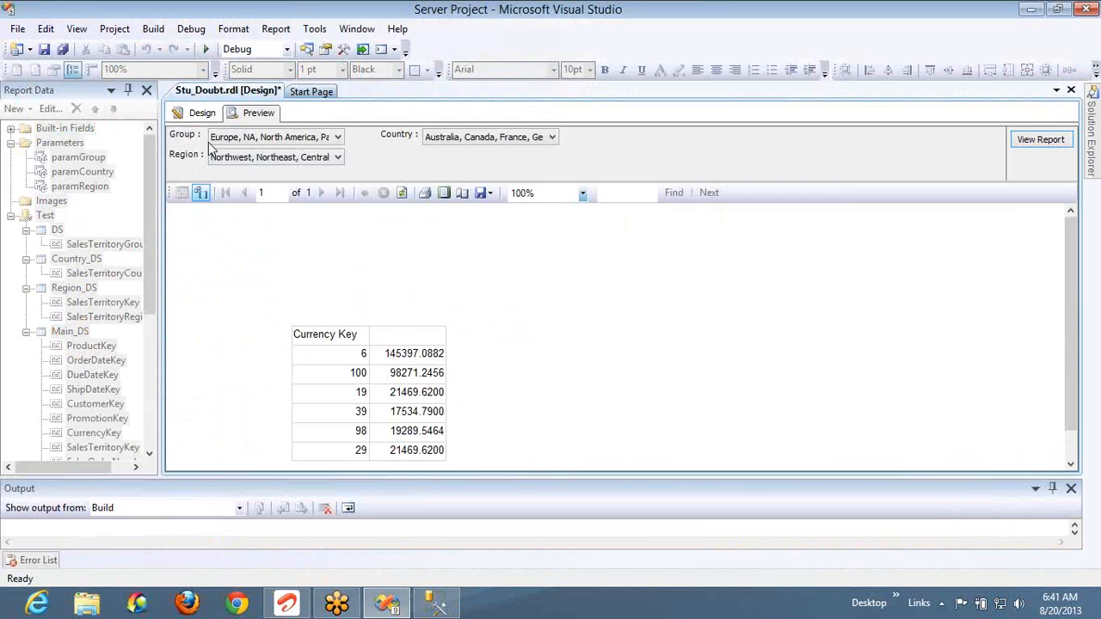
Return to the report design and open the properties of the Main_DS dataset to examine its query
left_click(200, 113)
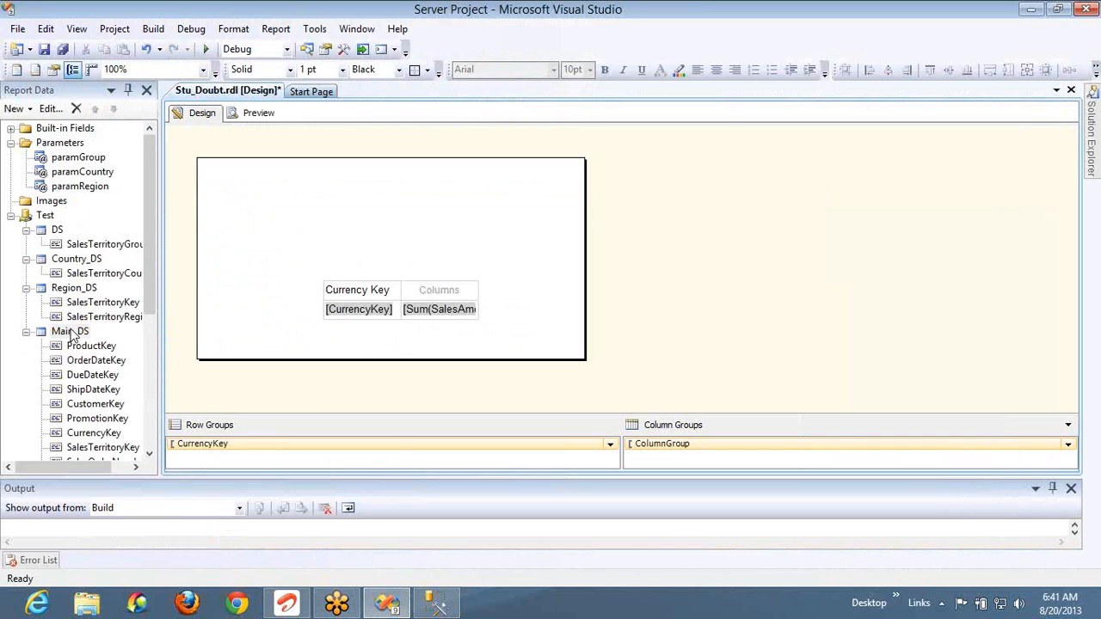
left_click(71, 332)
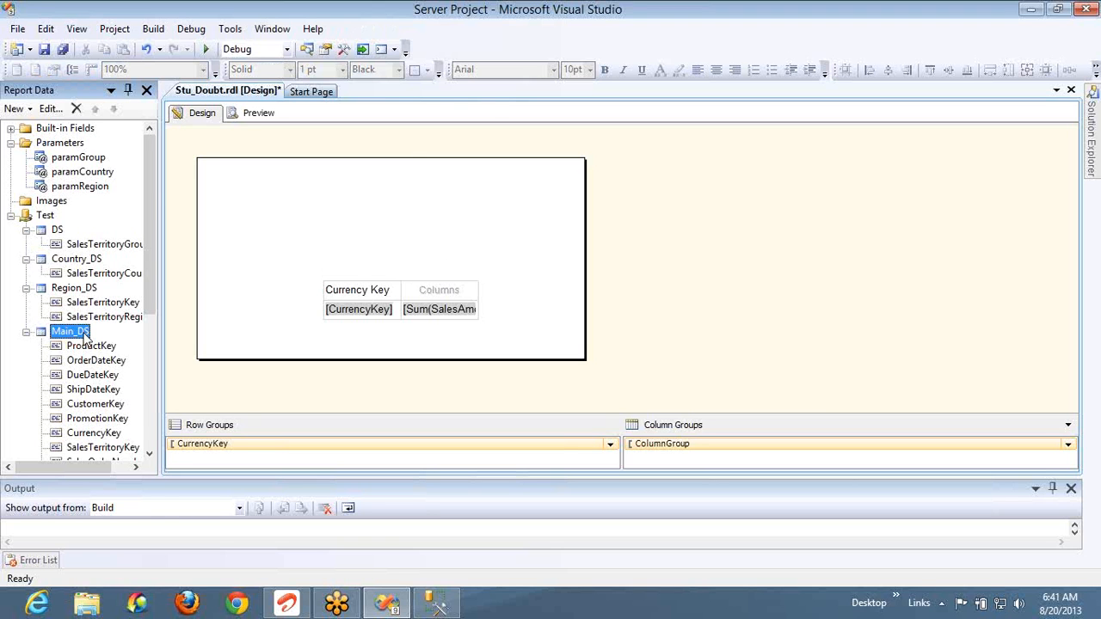
key("alt+Tab")
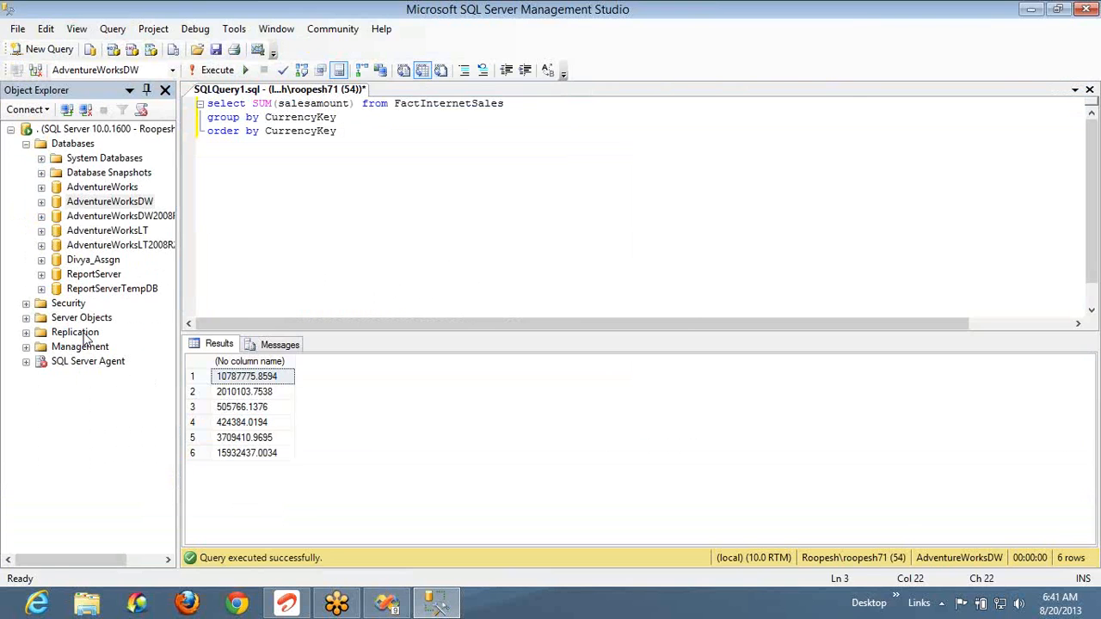
key("alt+Tab")
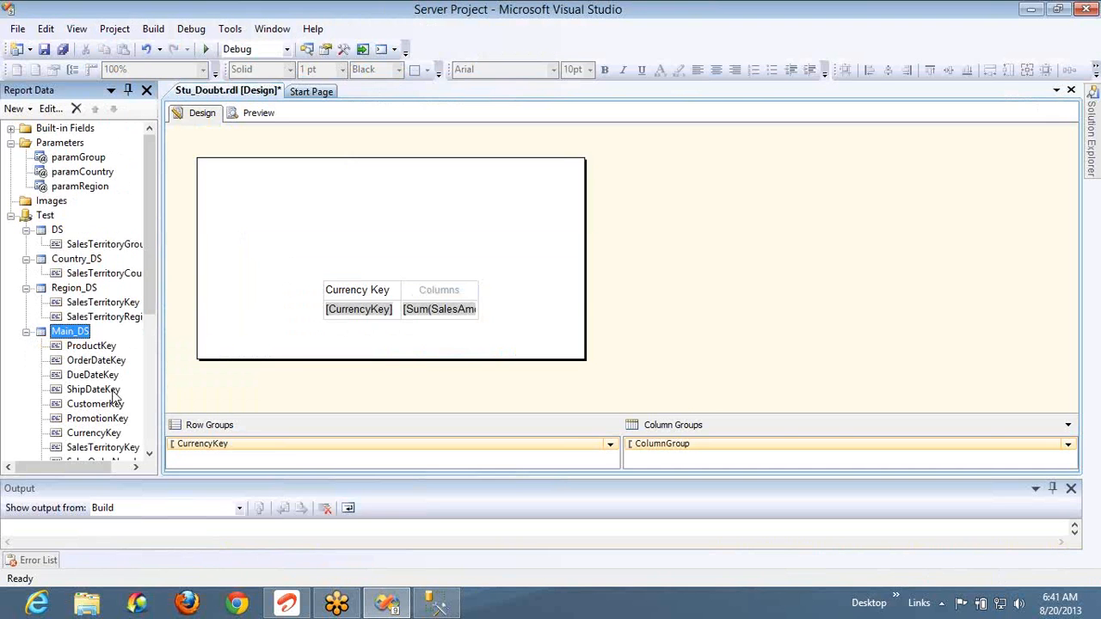
double_click(66, 333)
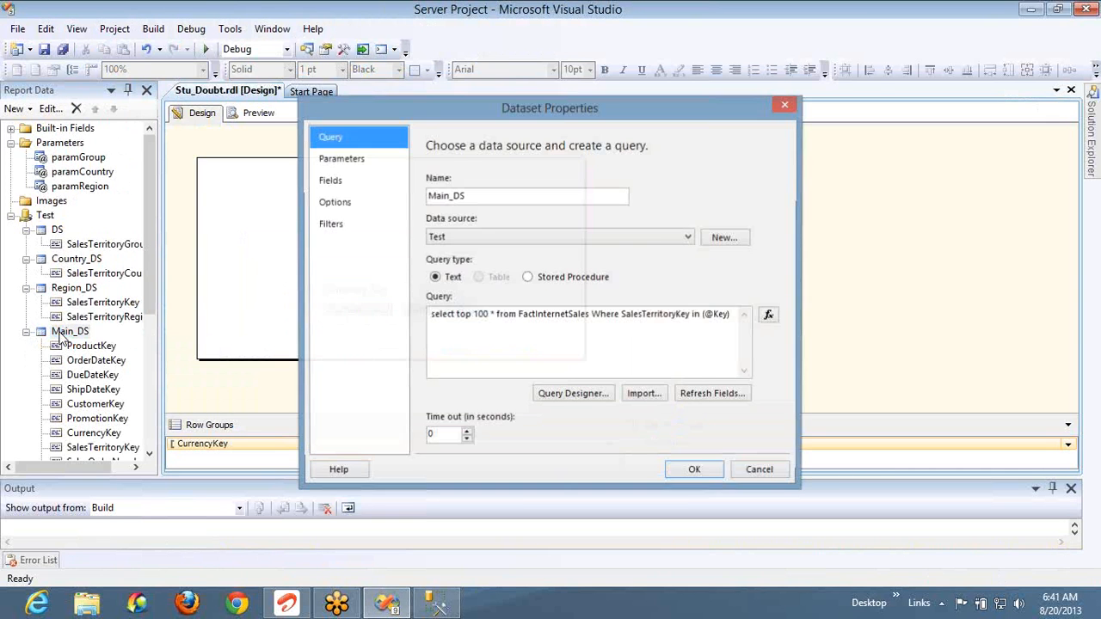
Remove the top 100 limit from the Main_DS dataset query and apply the change
left_click(488, 316)
key("BackSpace")
key("BackSpace")
key("BackSpace")
key("BackSpace")
key("BackSpace")
key("BackSpace")
key("BackSpace")
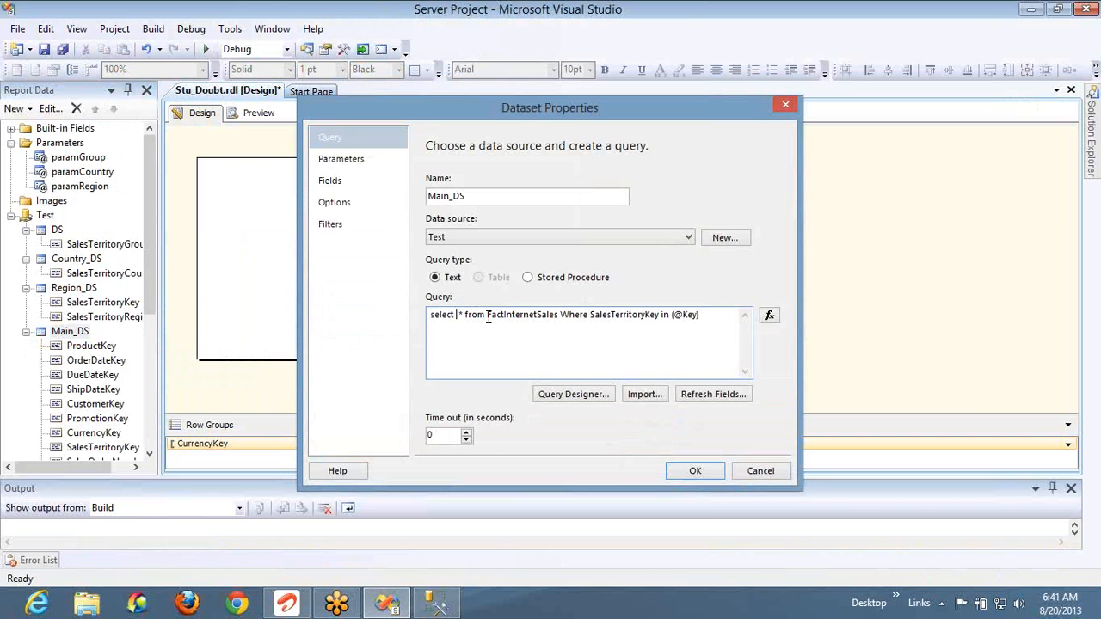
left_click(719, 474)
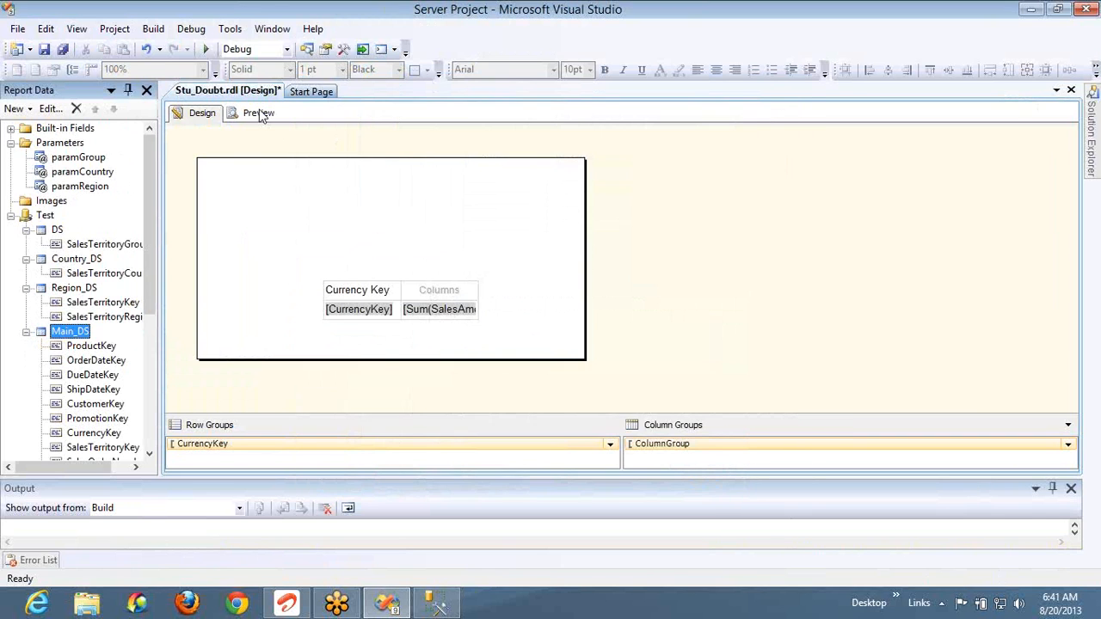
Preview the report and compare its sales sums per currency key with the query results in SQL Server Management Studio
left_click(256, 113)
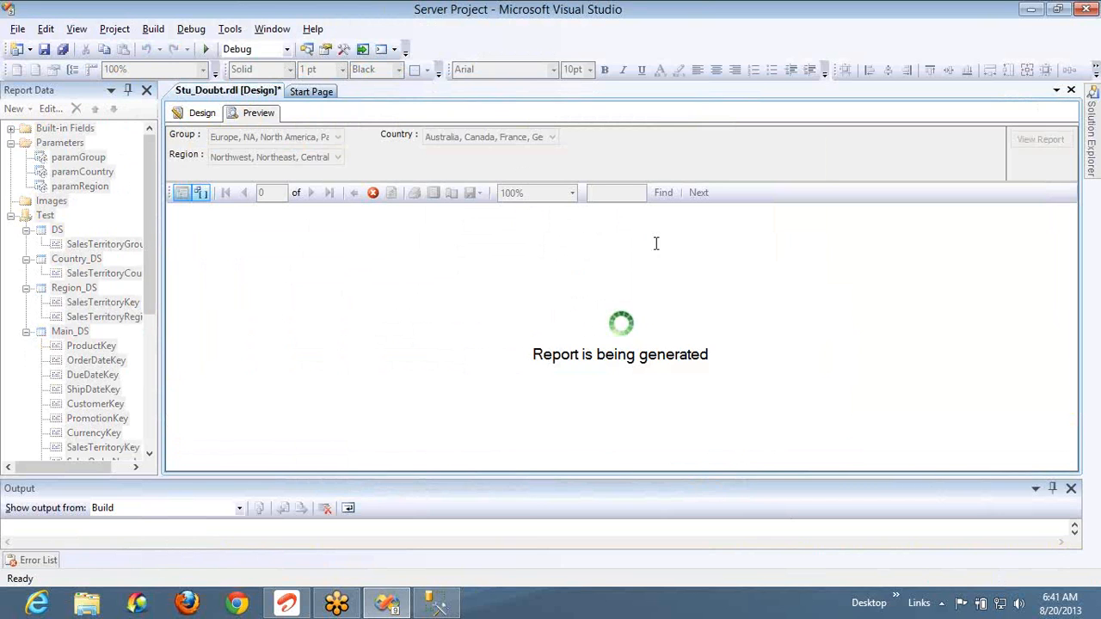
key("alt+Tab")
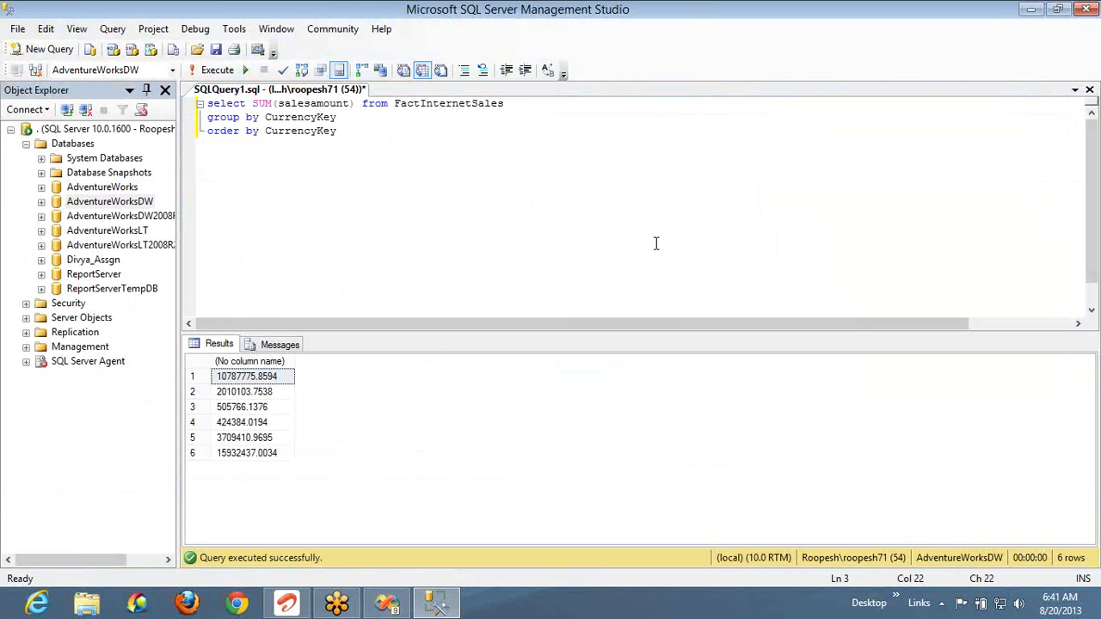
key("alt+Tab")
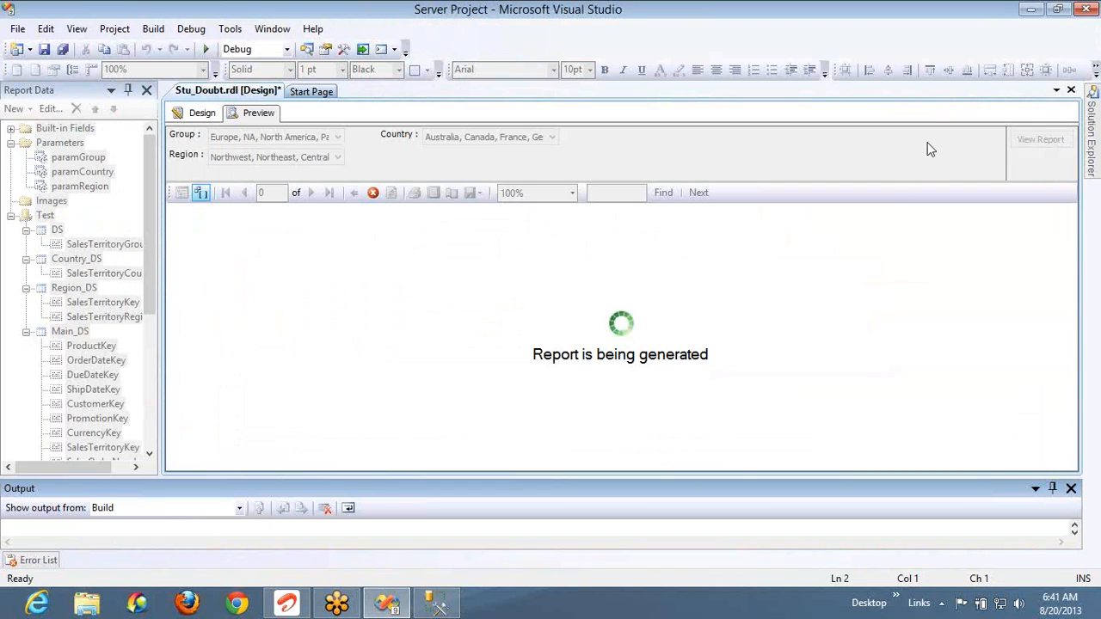
key("alt+Tab")
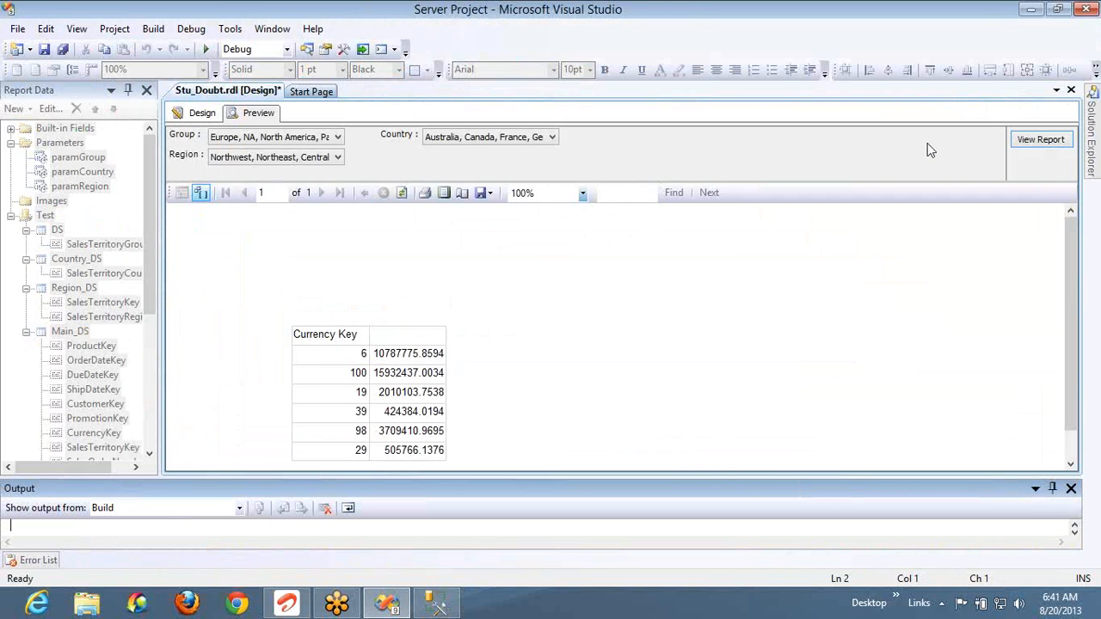
key("alt+Tab")
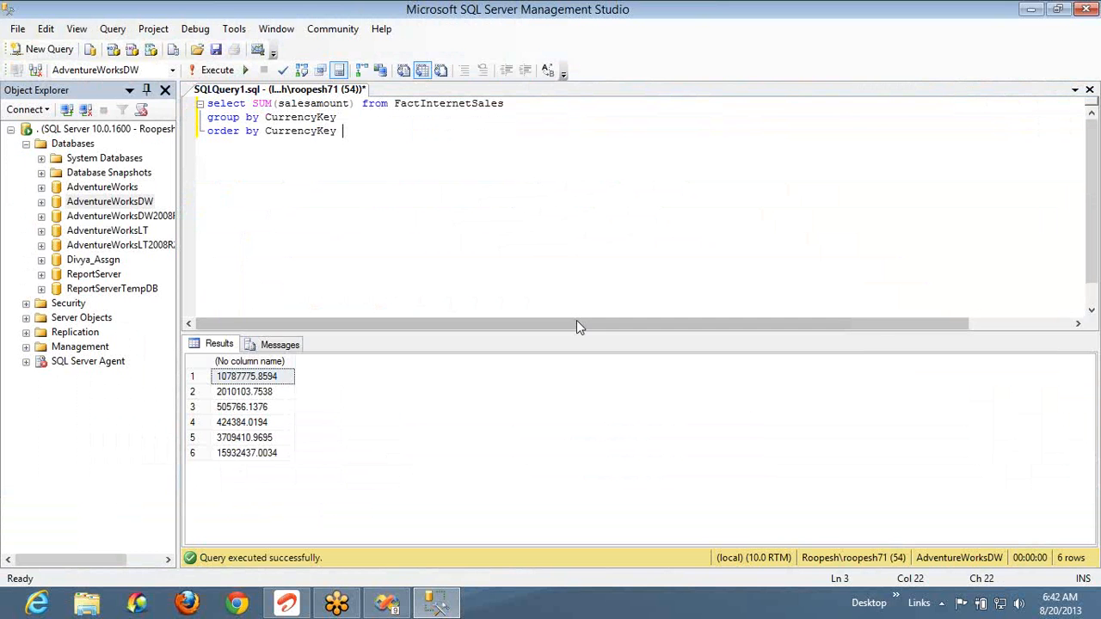
key("alt+Tab")
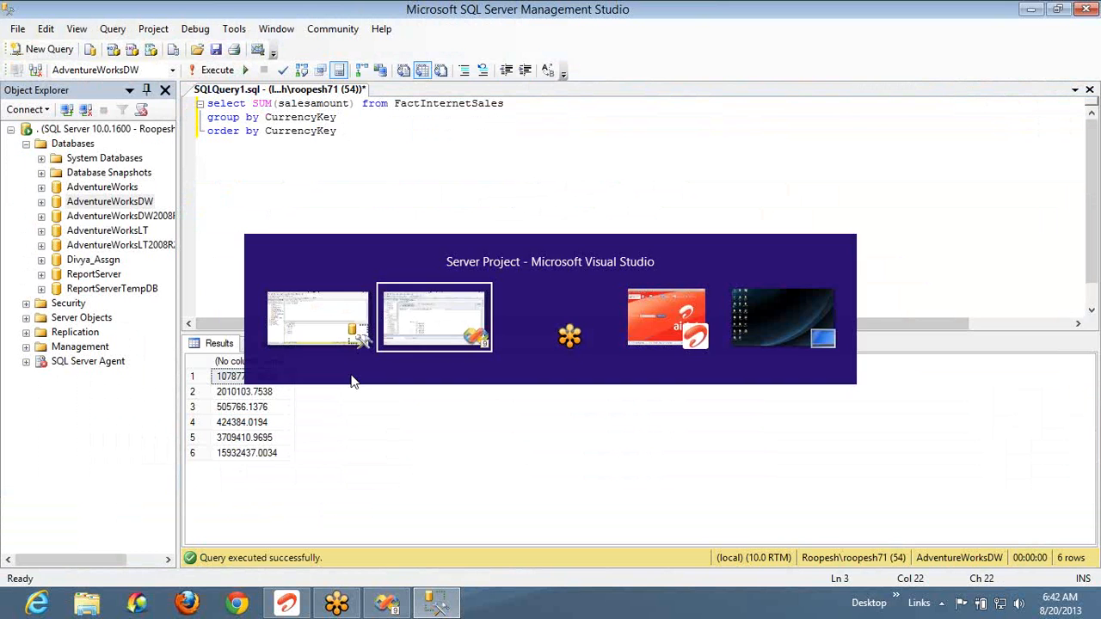
key("alt+Tab")
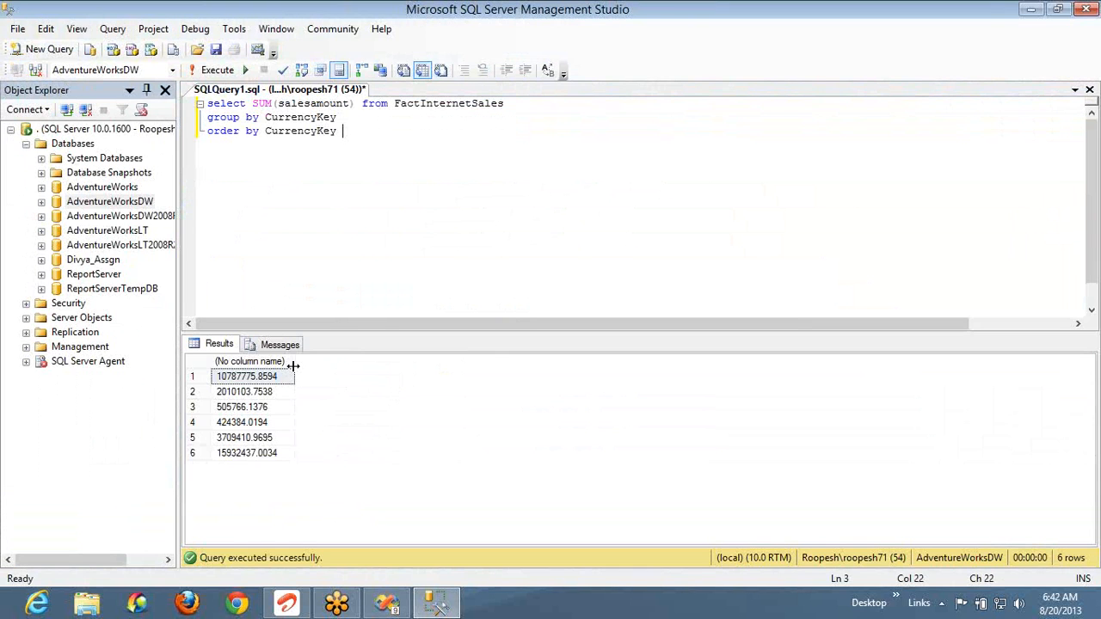
key("alt+Tab")
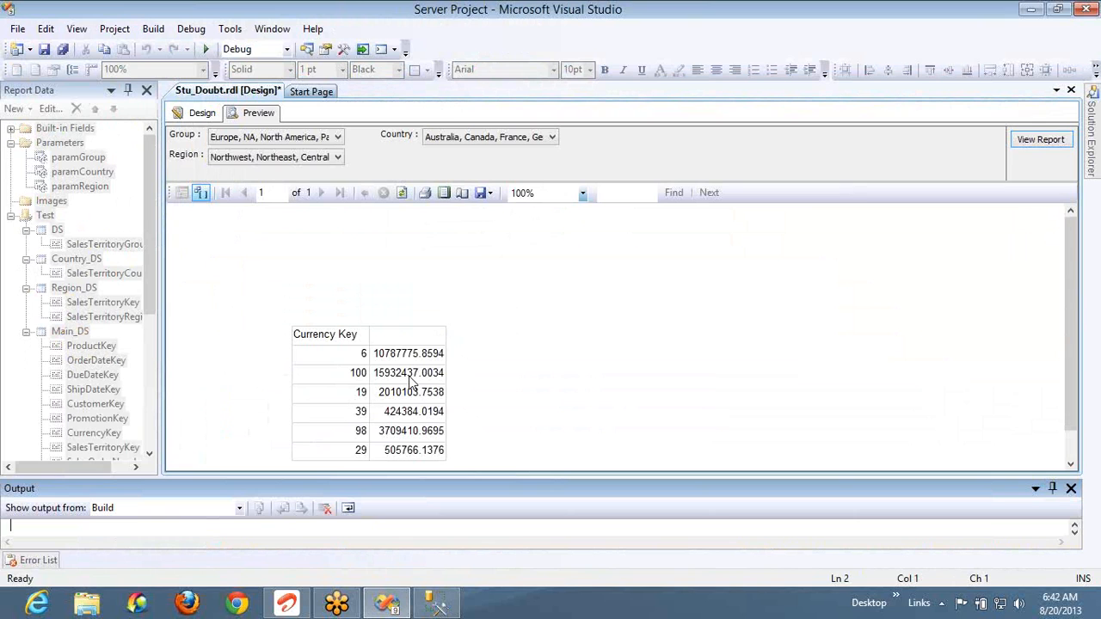
Add a child group by ShipDateKey beneath the CurrencyKey row group and preview the report
left_click(203, 114)
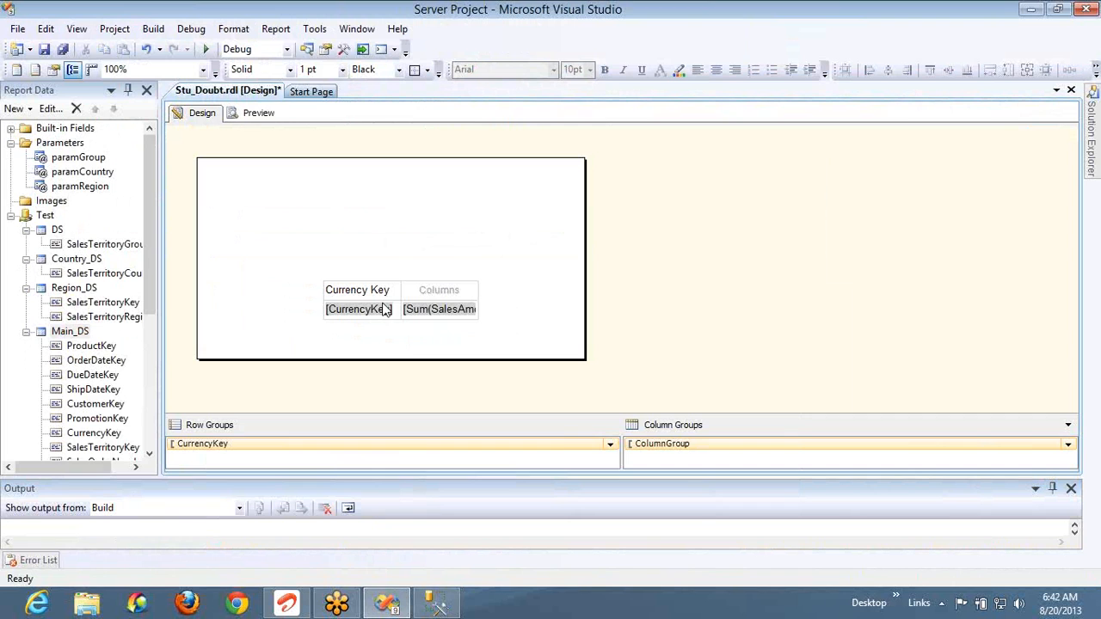
right_click(343, 448)
mouse_move(375, 456)
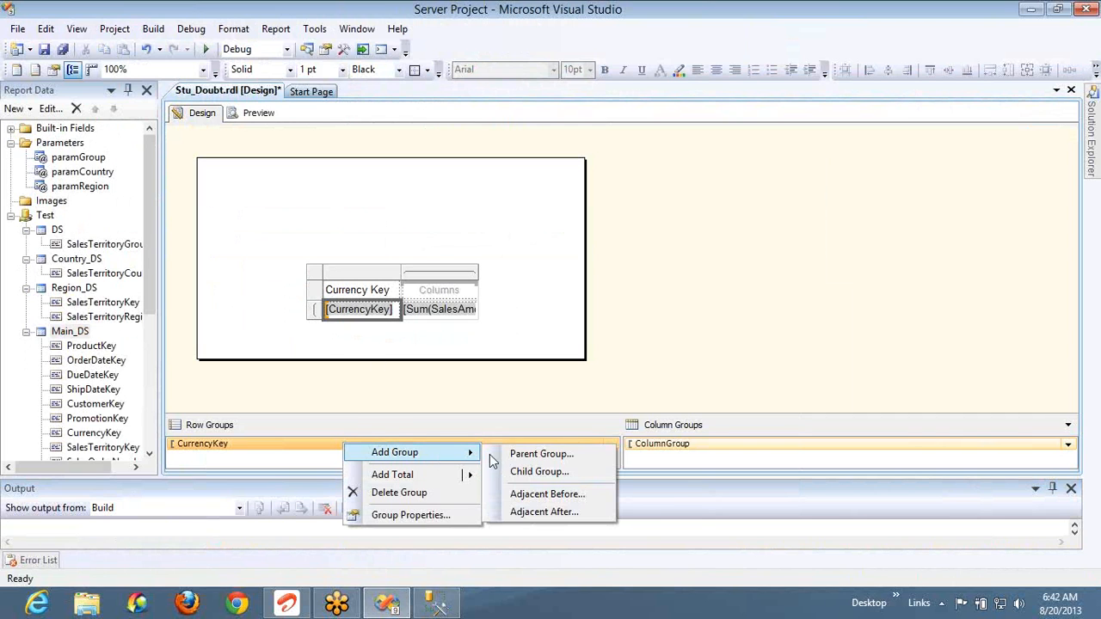
left_click(511, 473)
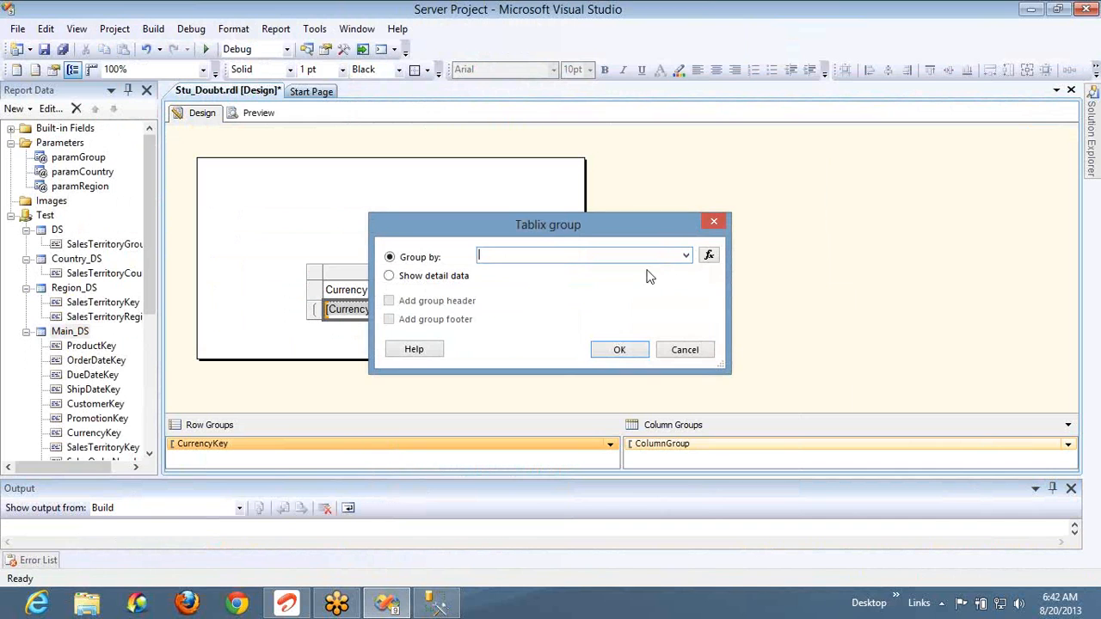
left_click(685, 257)
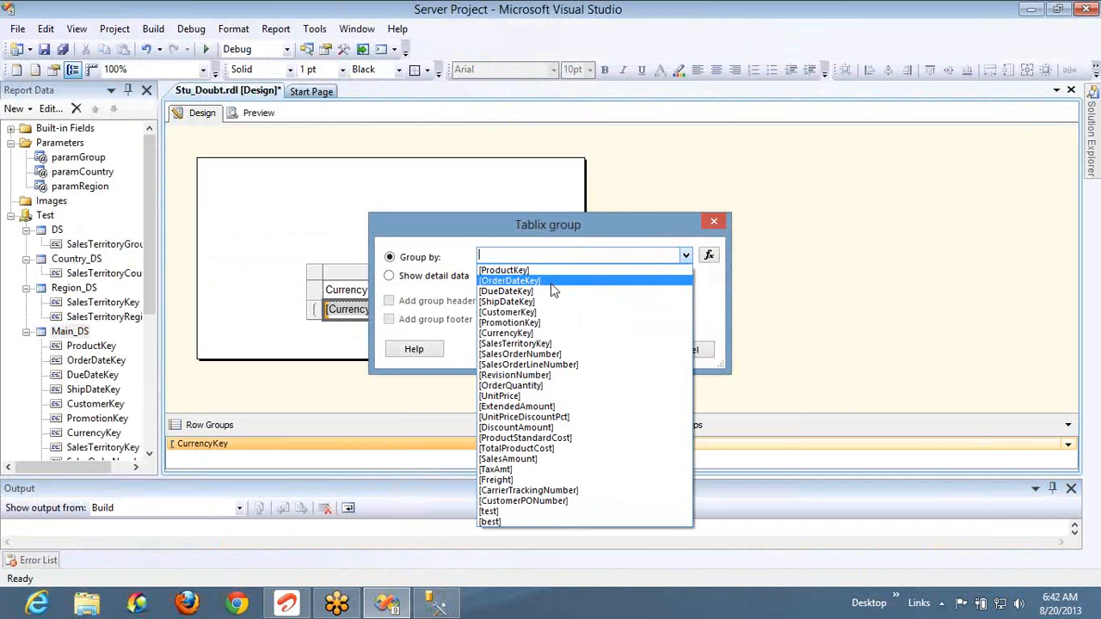
left_click(547, 302)
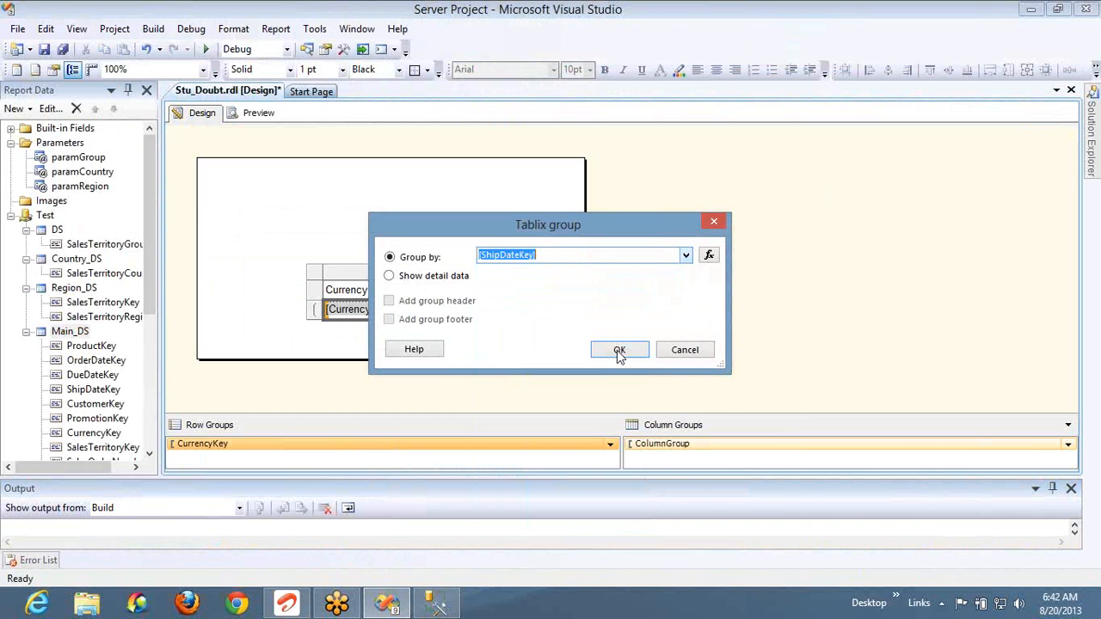
left_click(619, 349)
left_click(257, 113)
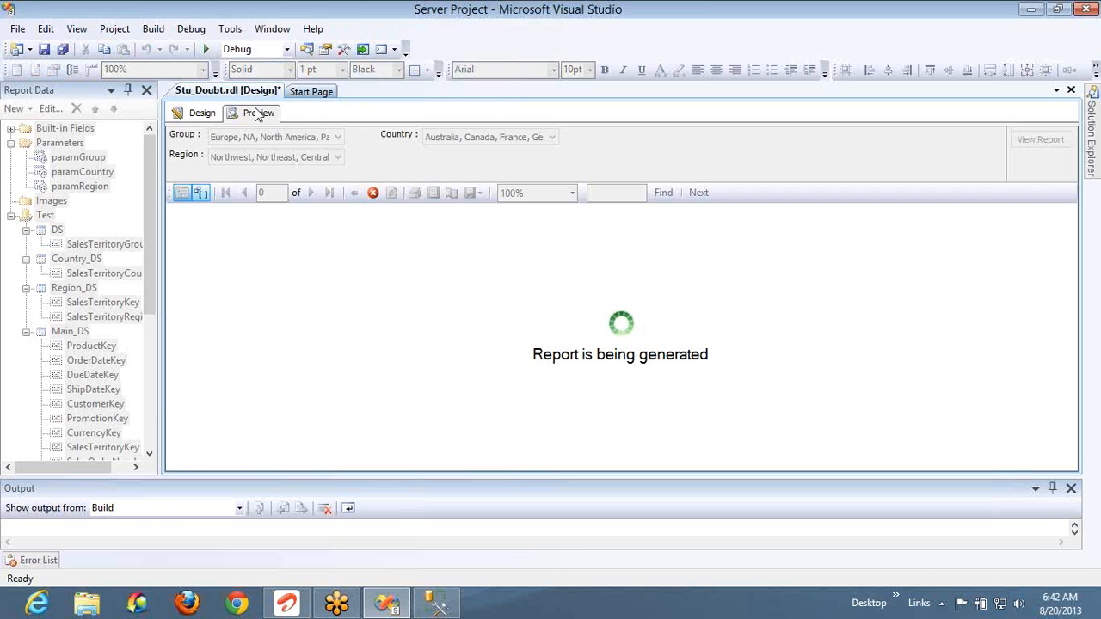
Switch to SQL Server Management Studio, add ShipDateKey to the query's group by clause and run it
key("alt+Tab")
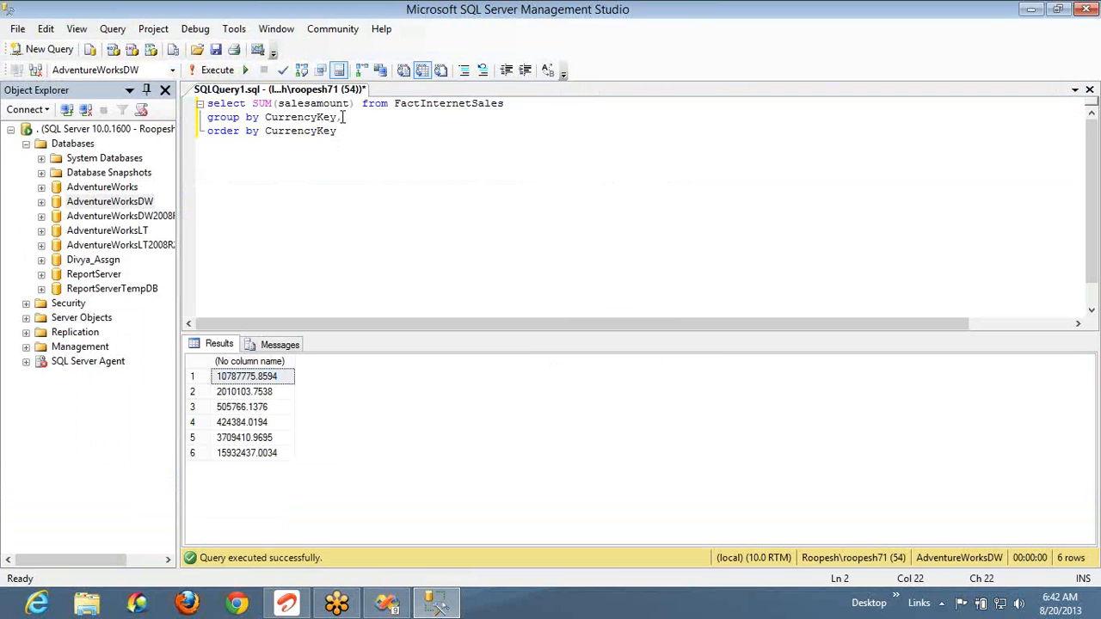
type("ShipDateKey")
key("F5")
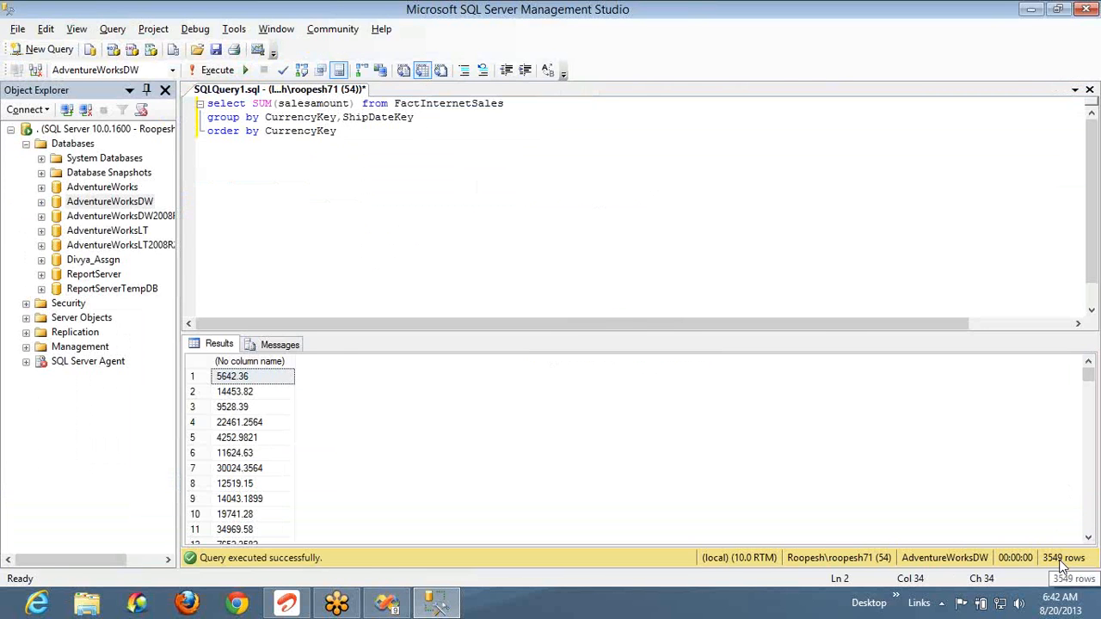
Switch to Visual Studio and examine the previewed sales sums by currency key and ship date key
key("alt+Tab")
key("alt+Tab")
key("alt+Tab")
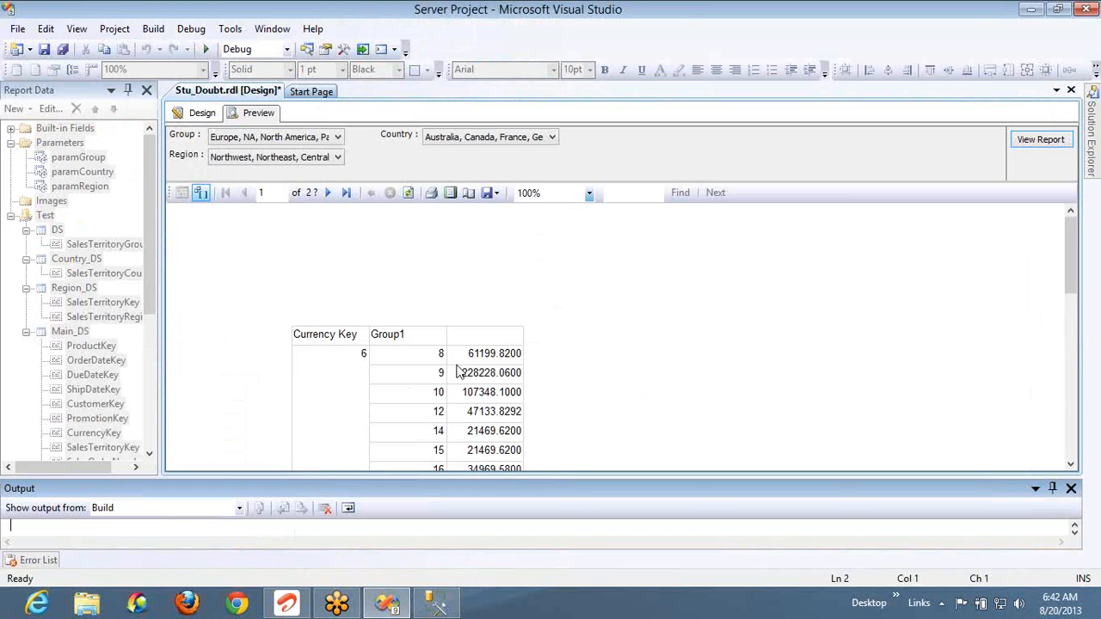
left_click(365, 356)
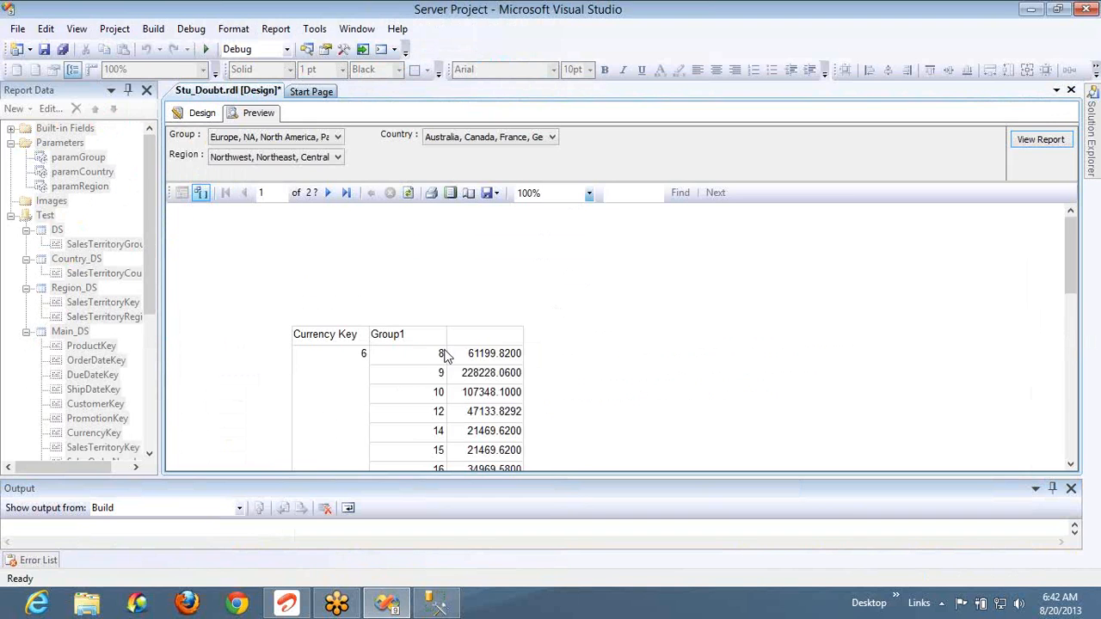
In SQL Server Management Studio, add ShipDateKey to the order by clause, run the query and compare with the Visual Studio report preview
key("alt+Tab")
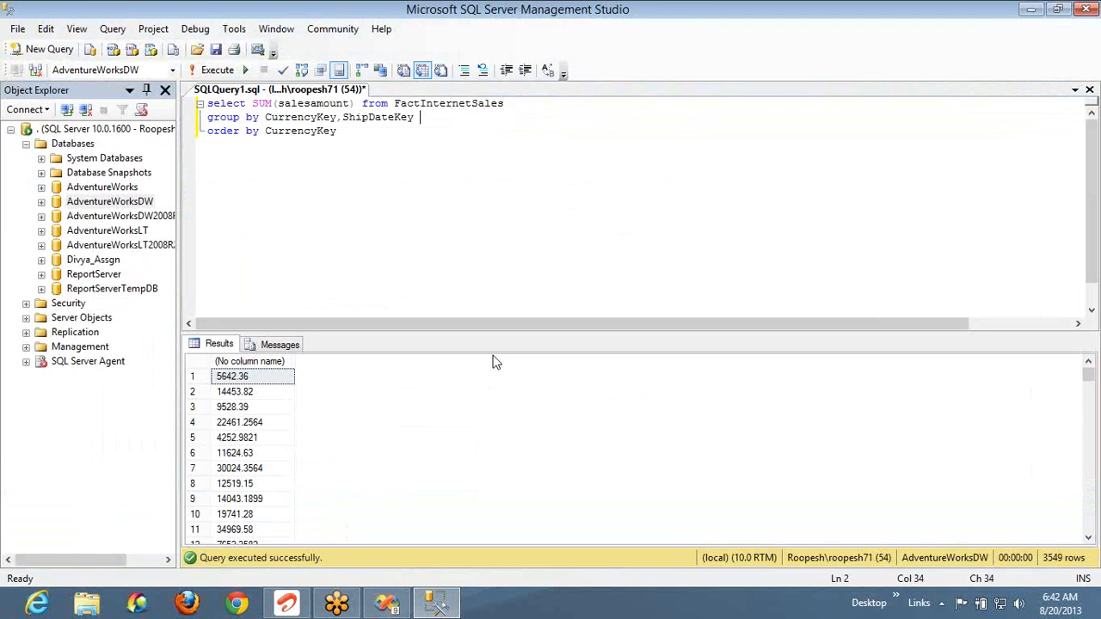
left_click(355, 132)
type(",ShipDateKey")
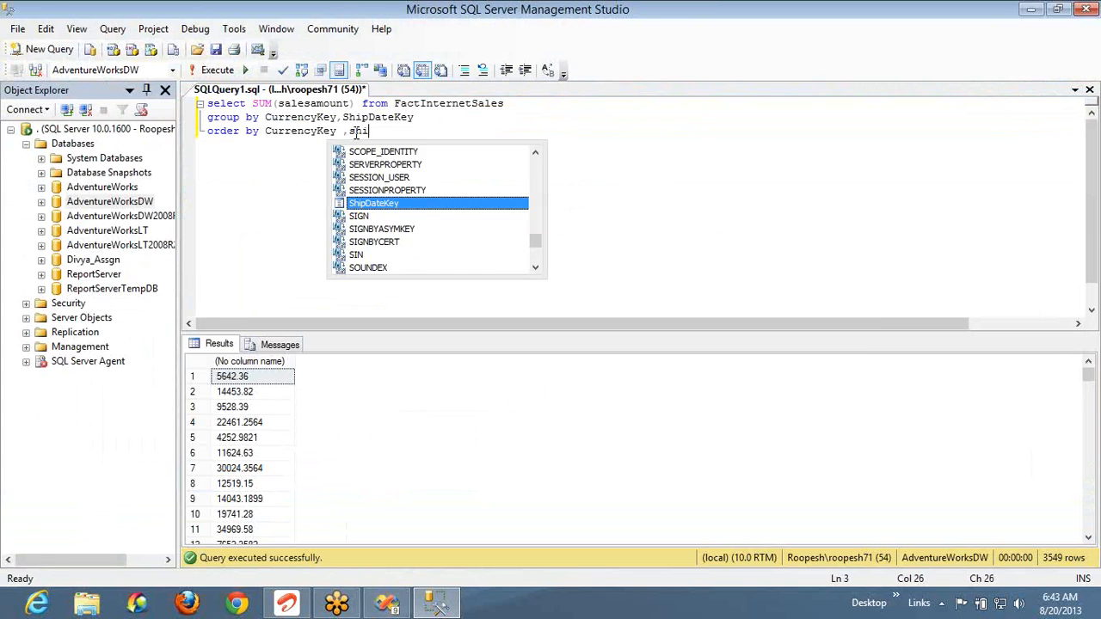
key("F5")
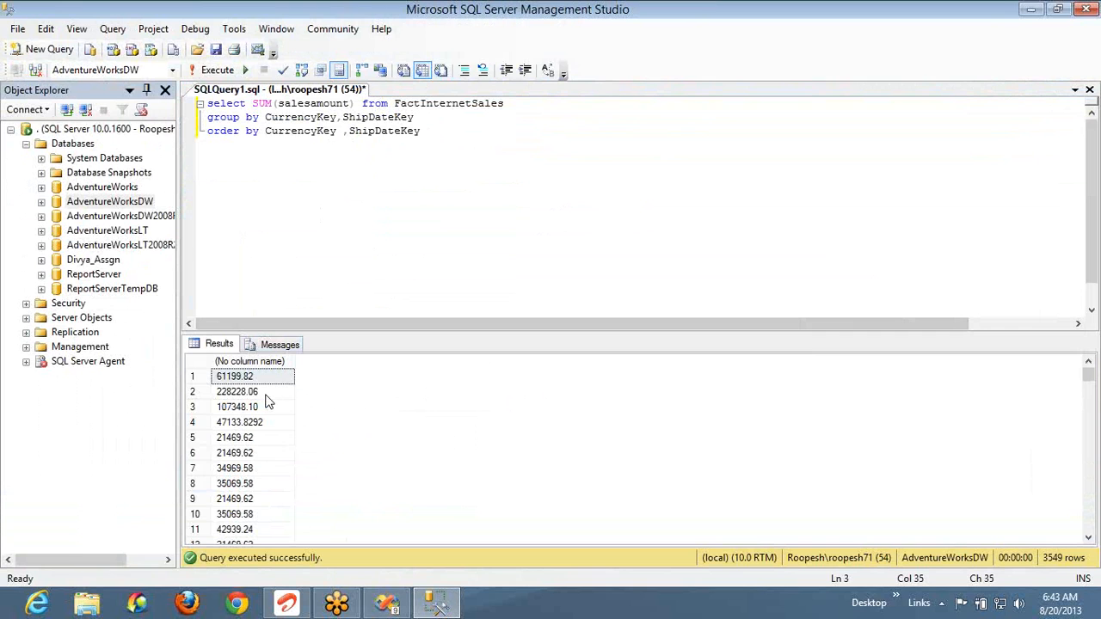
key("alt+Tab")
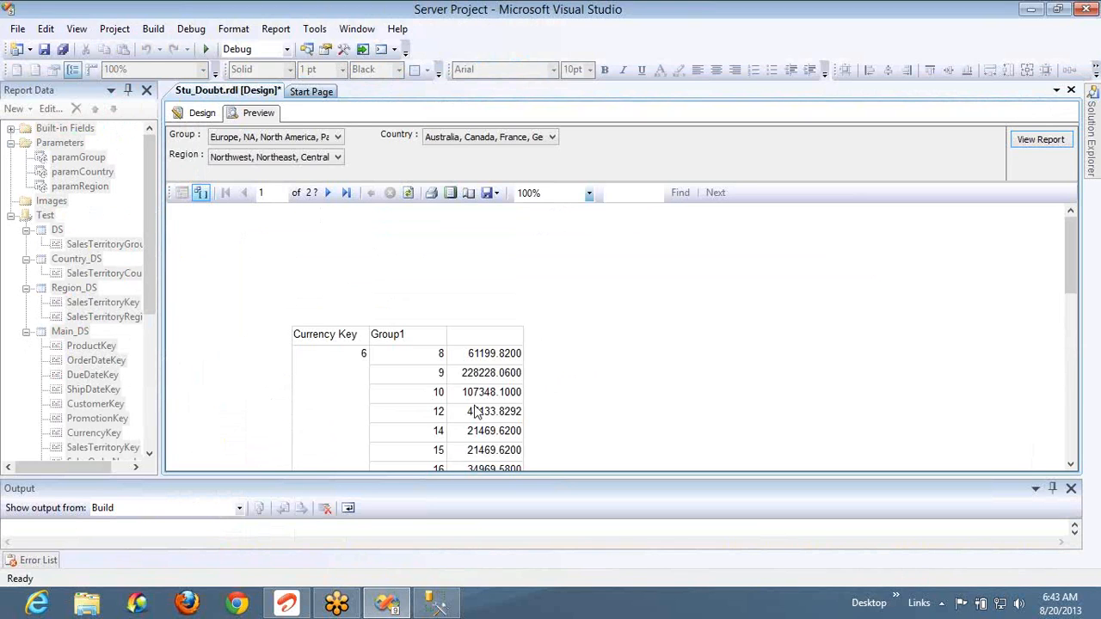
Return to the report design and open the expression of the SalesAmount sum cell in the matrix
left_click(203, 115)
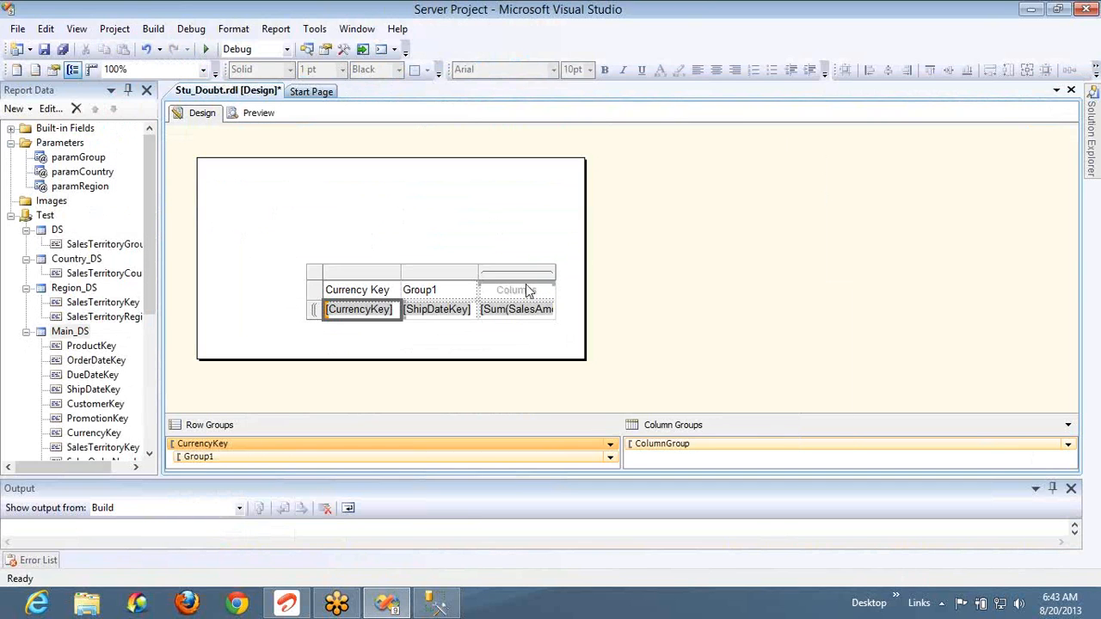
left_click(525, 290)
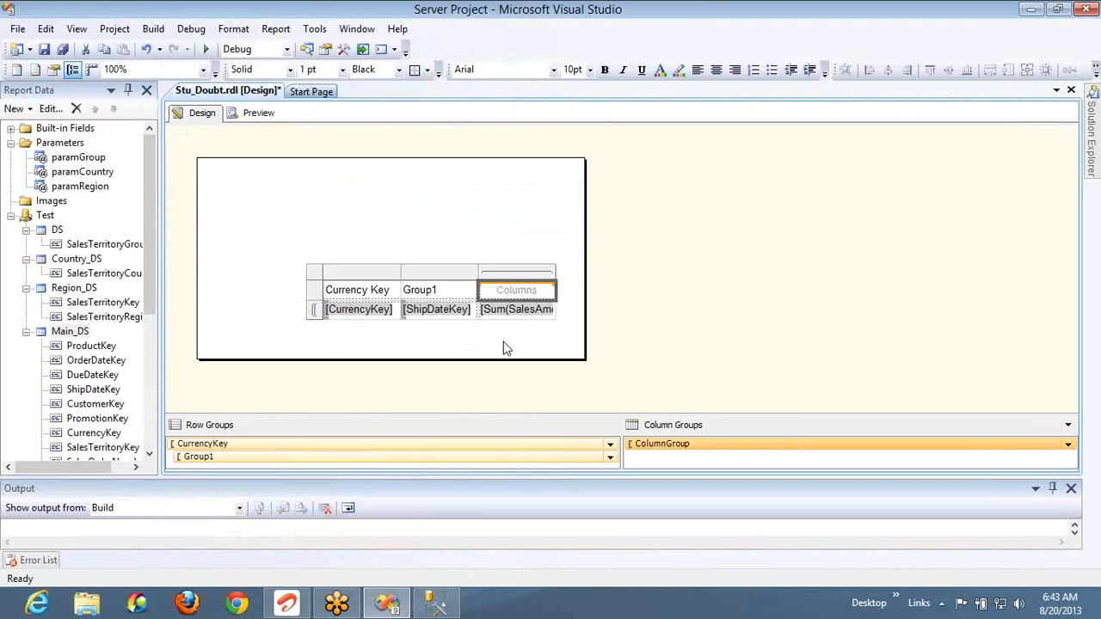
left_click(505, 349)
left_click(511, 312)
right_click(510, 312)
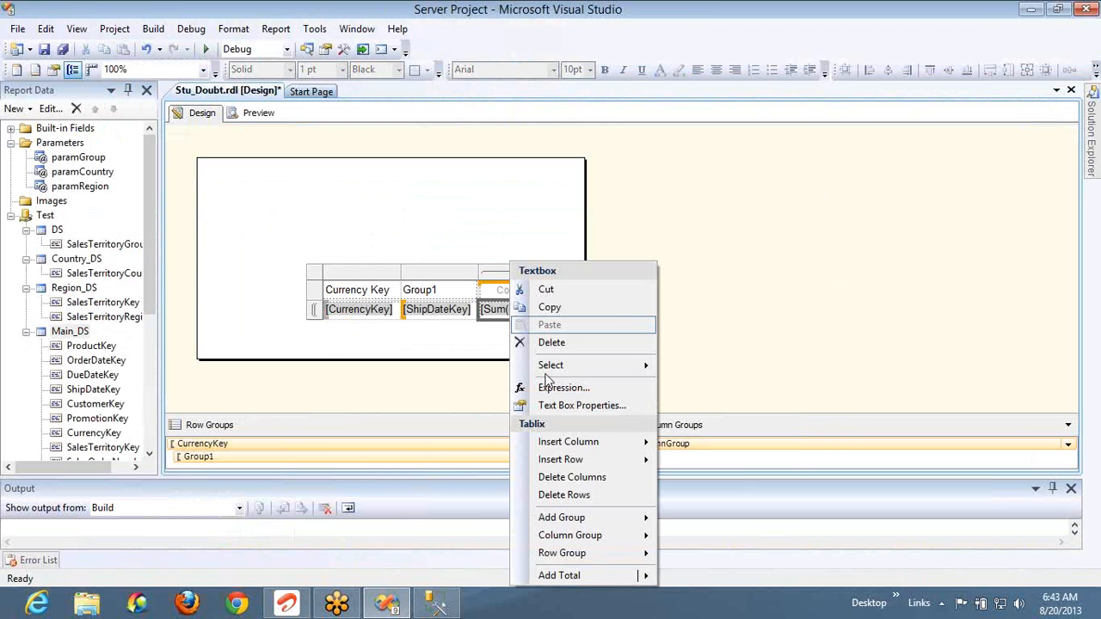
left_click(531, 327)
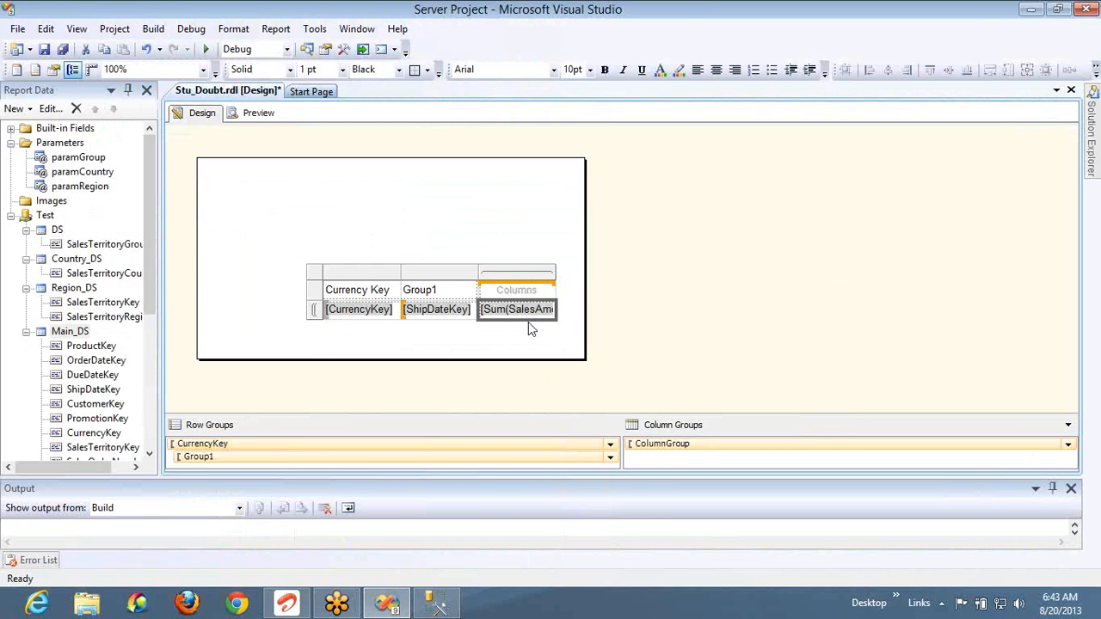
left_click(527, 323)
left_click(530, 310)
right_click(530, 311)
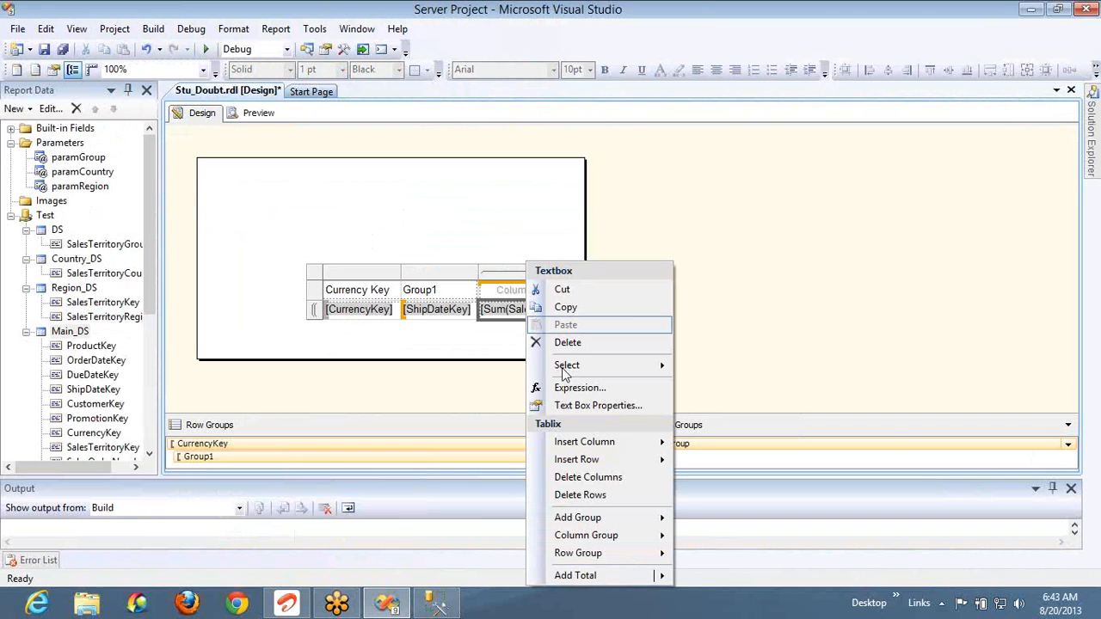
left_click(568, 385)
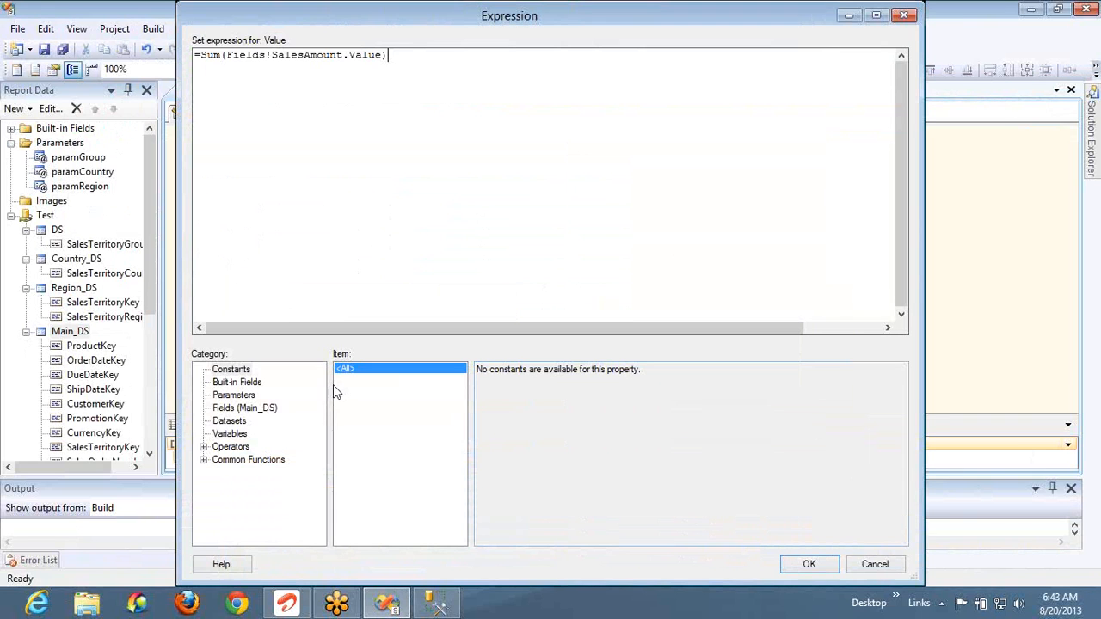
Examine the Avg example syntax among the common aggregate functions and close the expression without changes
left_click(204, 460)
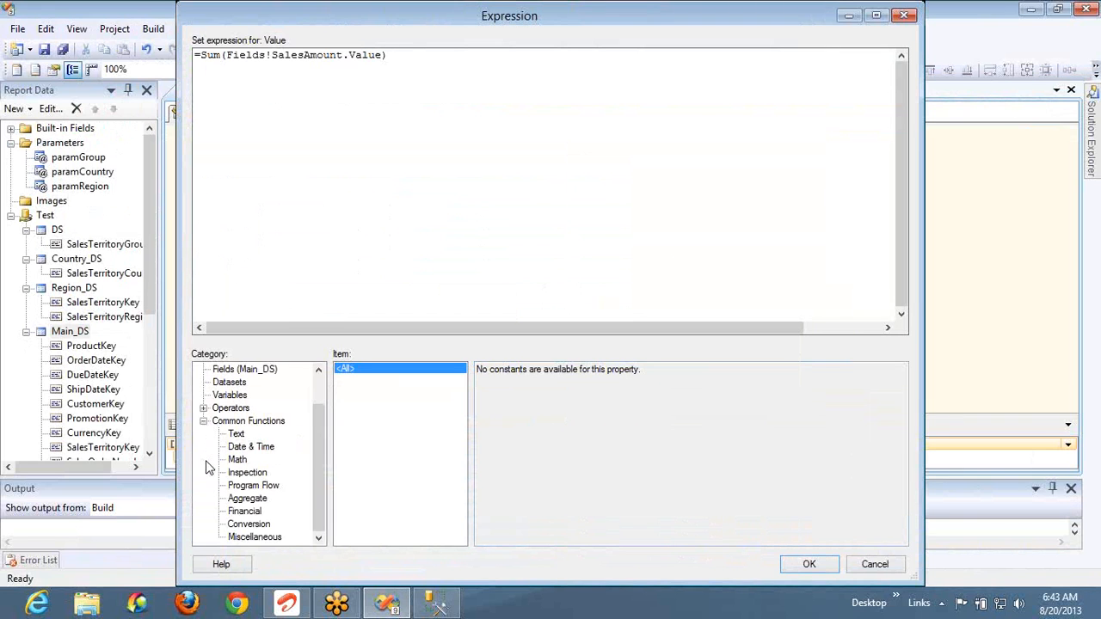
left_click(245, 498)
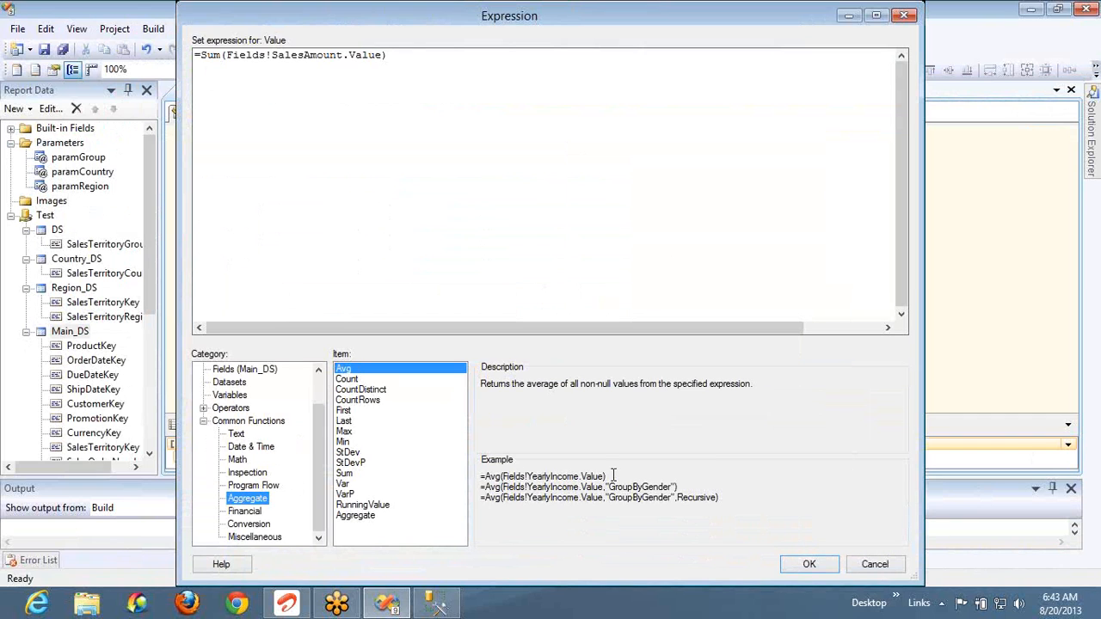
left_click_drag(613, 476, 488, 477)
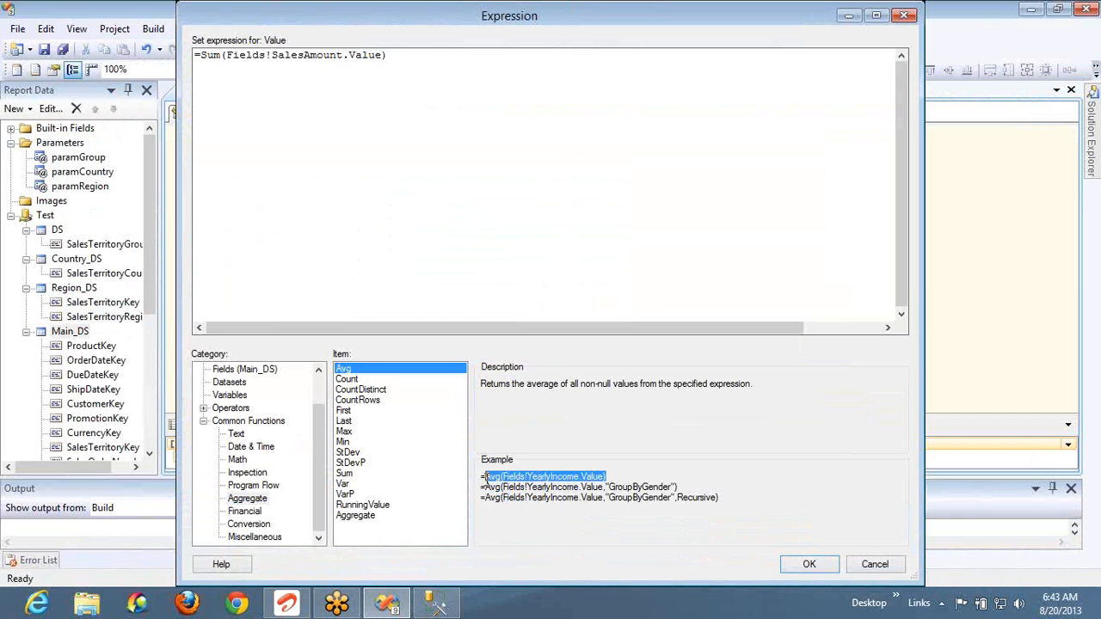
left_click(873, 564)
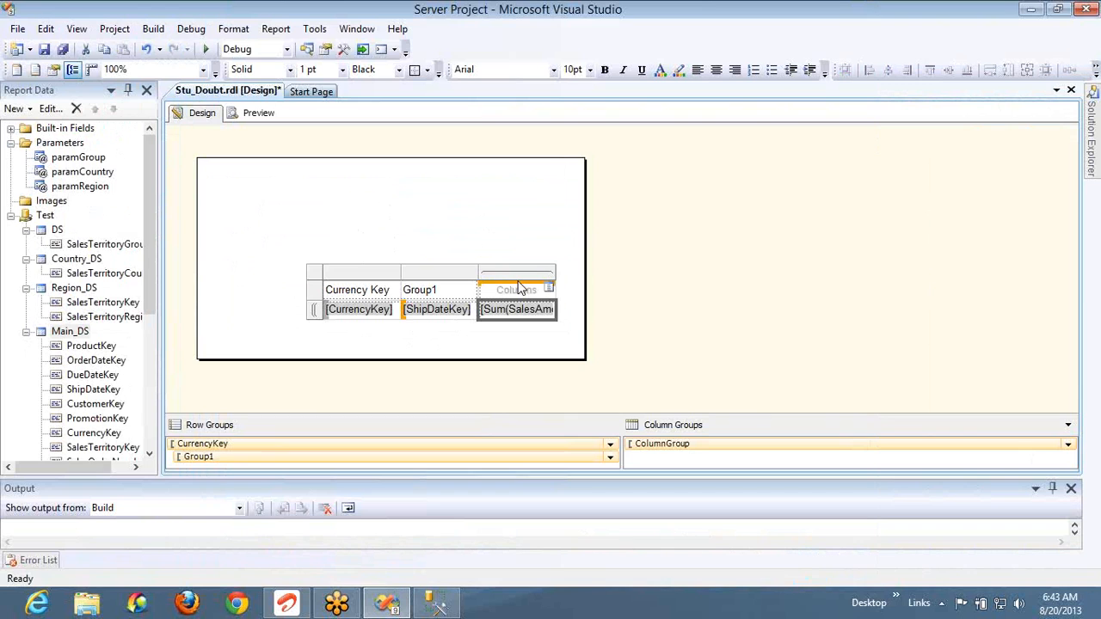
Open the SalesAmount sum cell's expression and examine the Avg example that takes a group name as scope among the aggregate functions
left_click(462, 310)
right_click(497, 310)
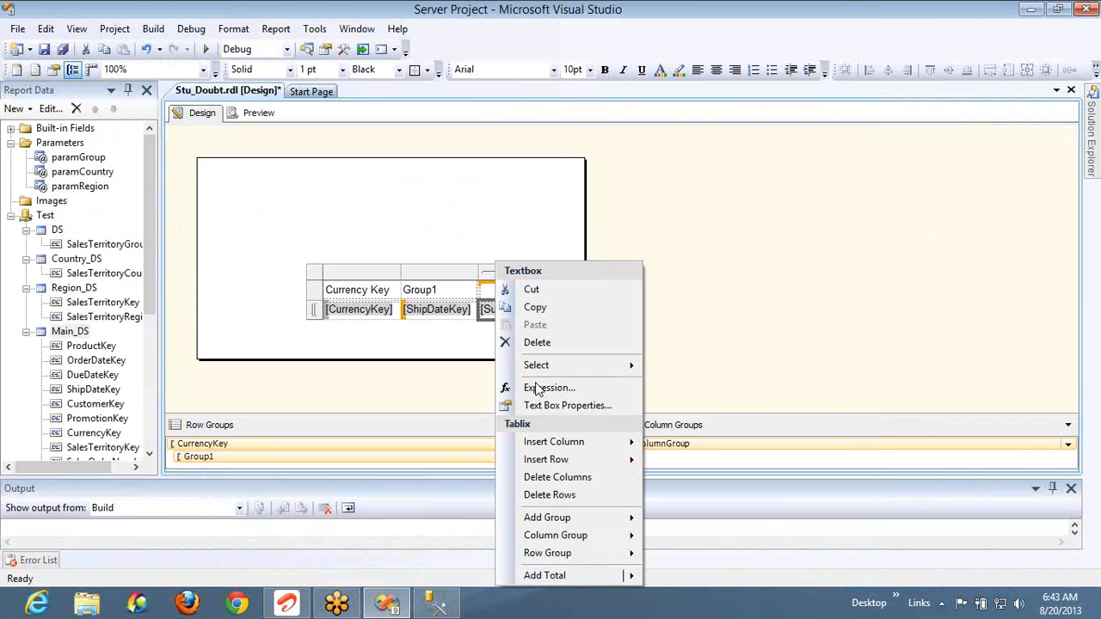
left_click(539, 388)
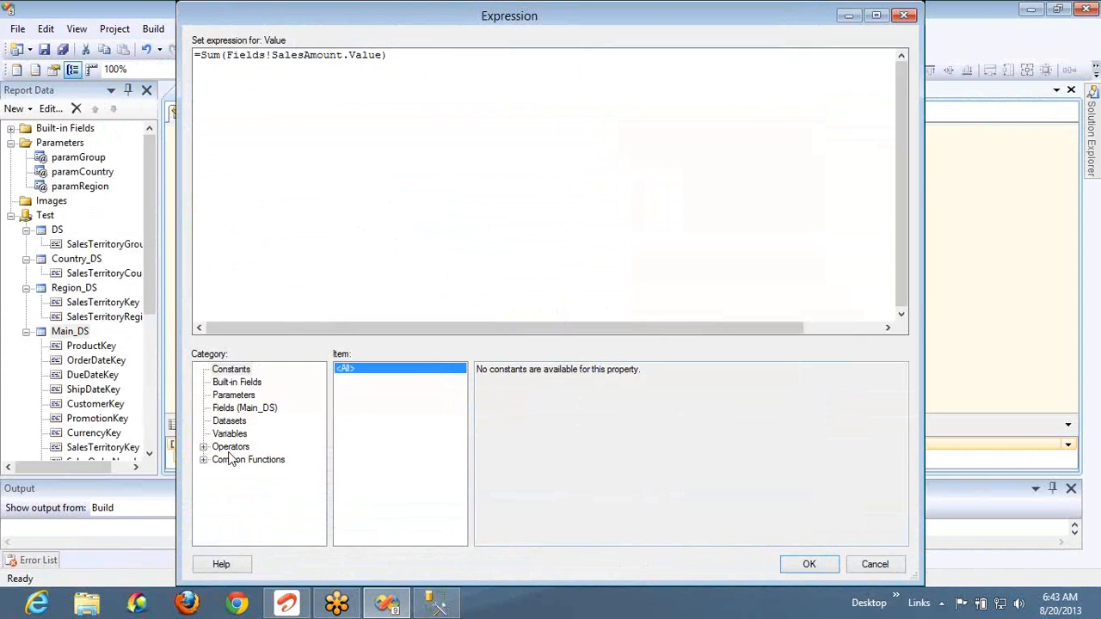
left_click(204, 460)
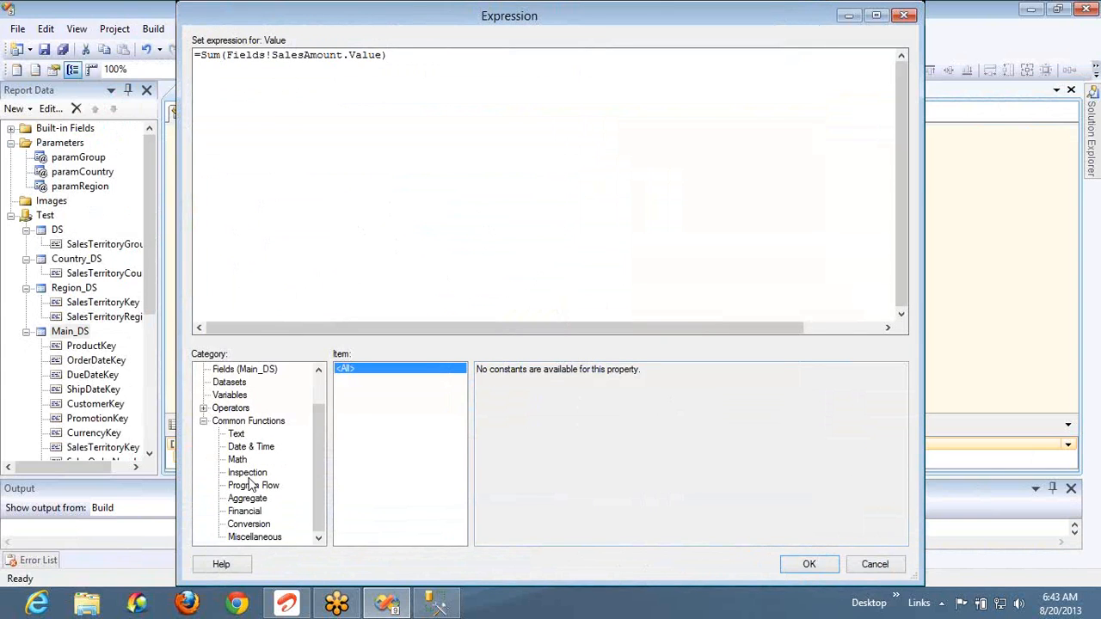
left_click(248, 499)
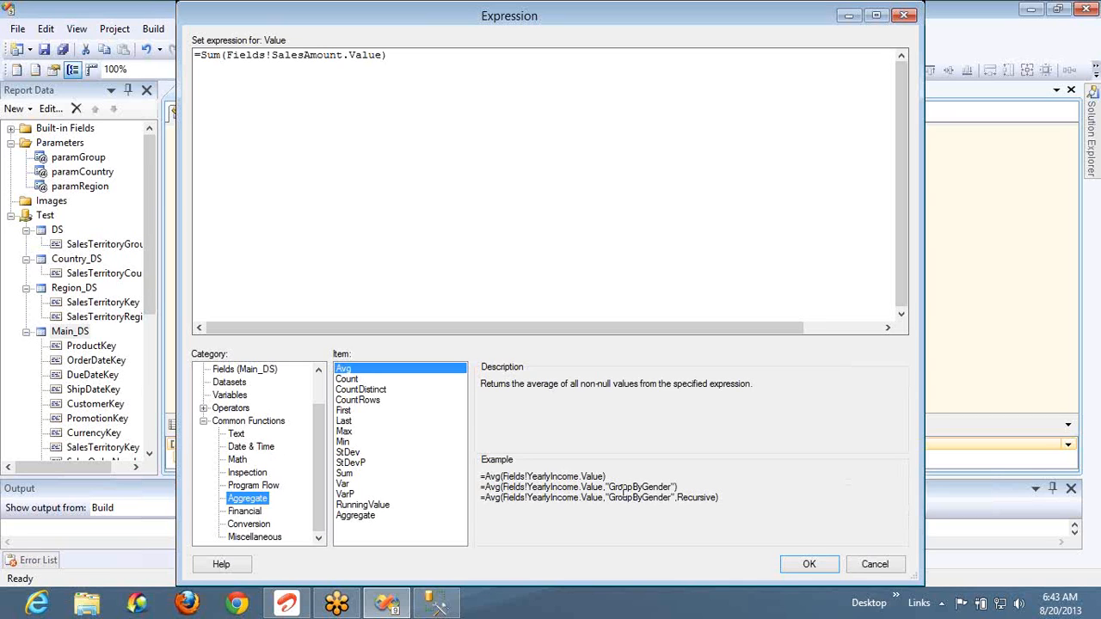
left_click_drag(526, 487, 678, 486)
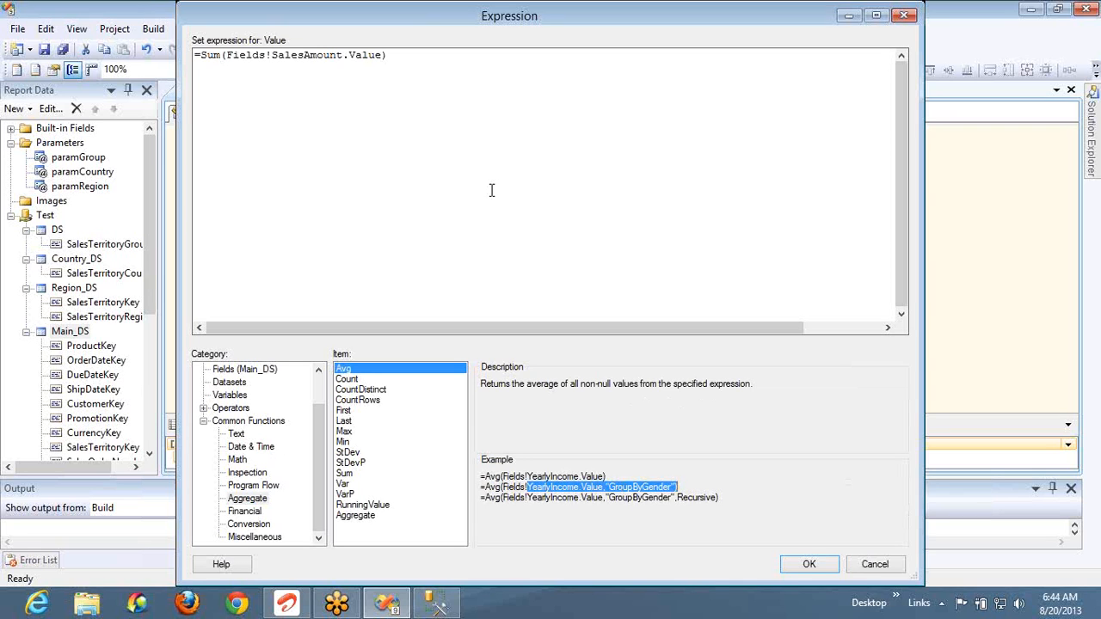
Add the dataset scope "Main_DS" to the SalesAmount Sum expression, accept it and preview the report
left_click(384, 54)
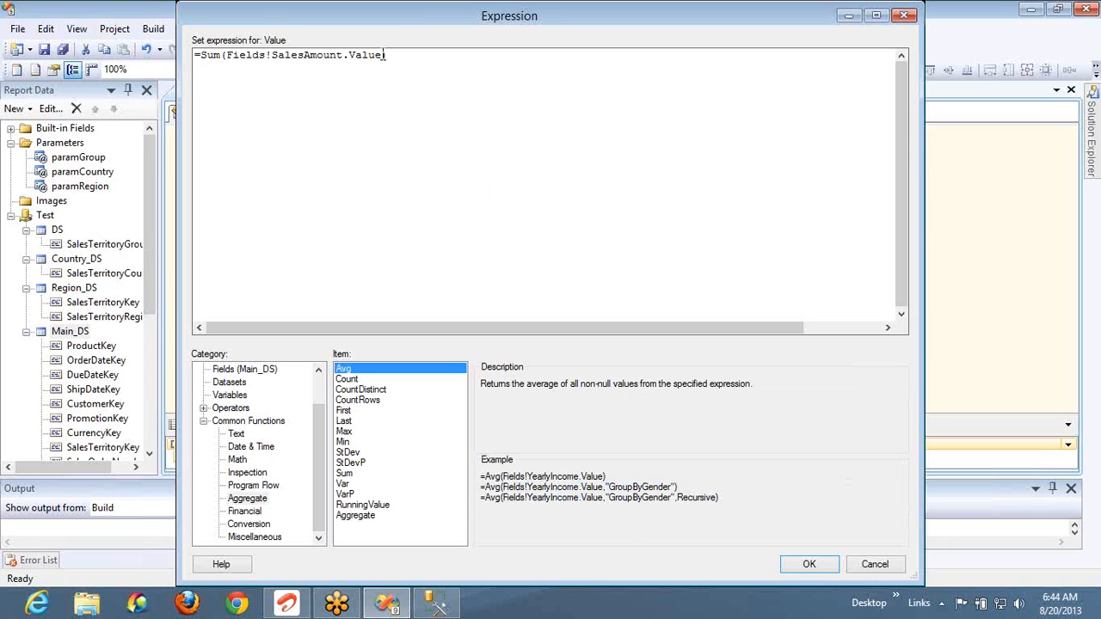
type(")")
key("Down")
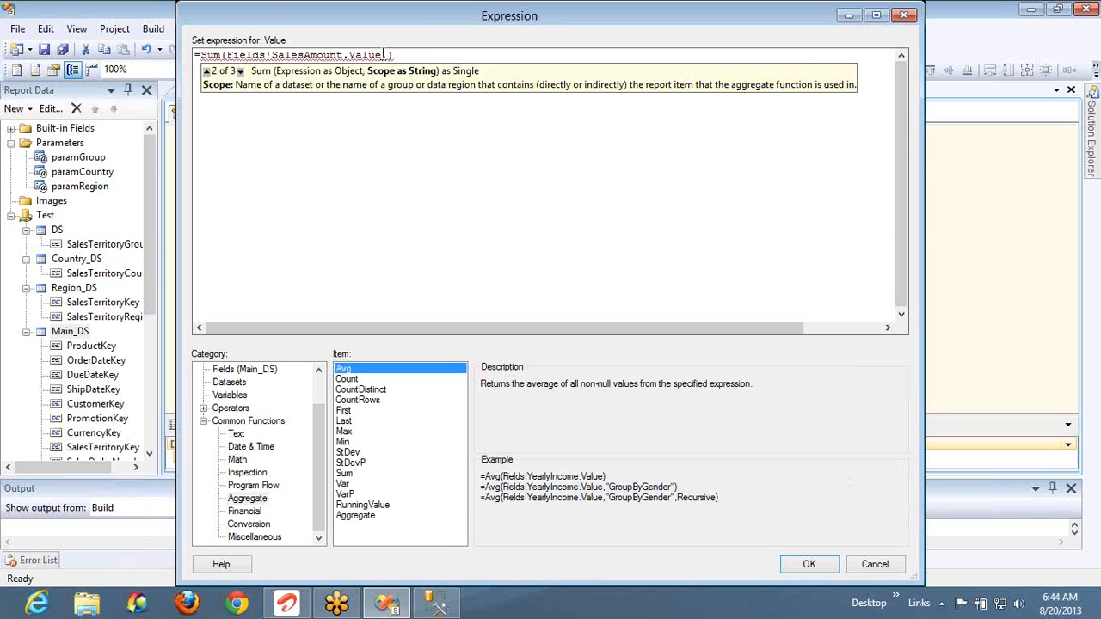
type(",")
key("Down")
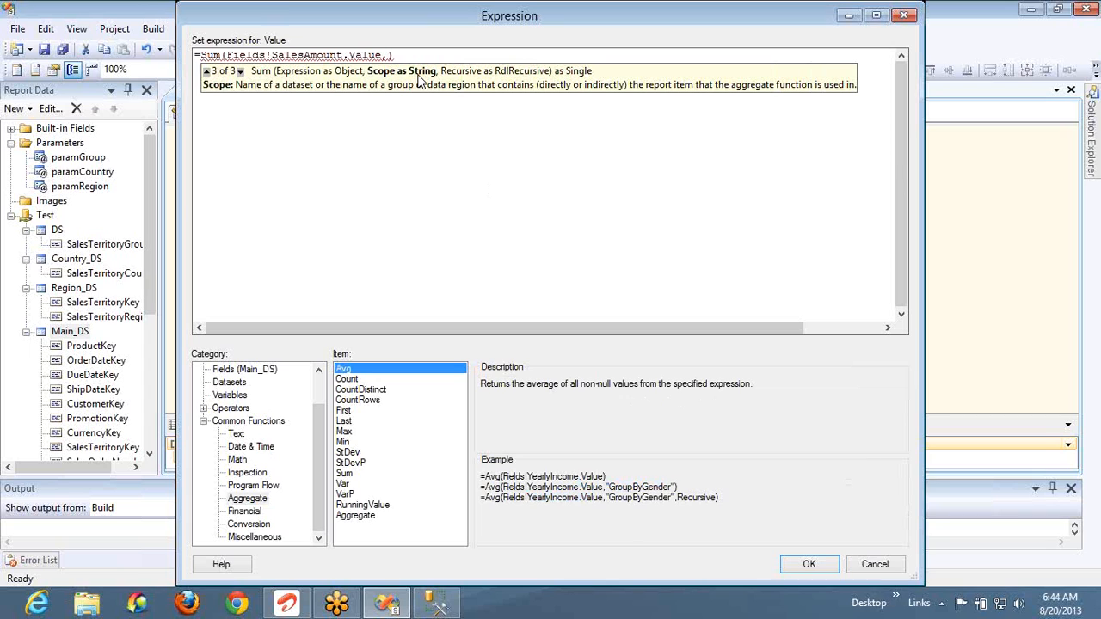
type("\"\"")
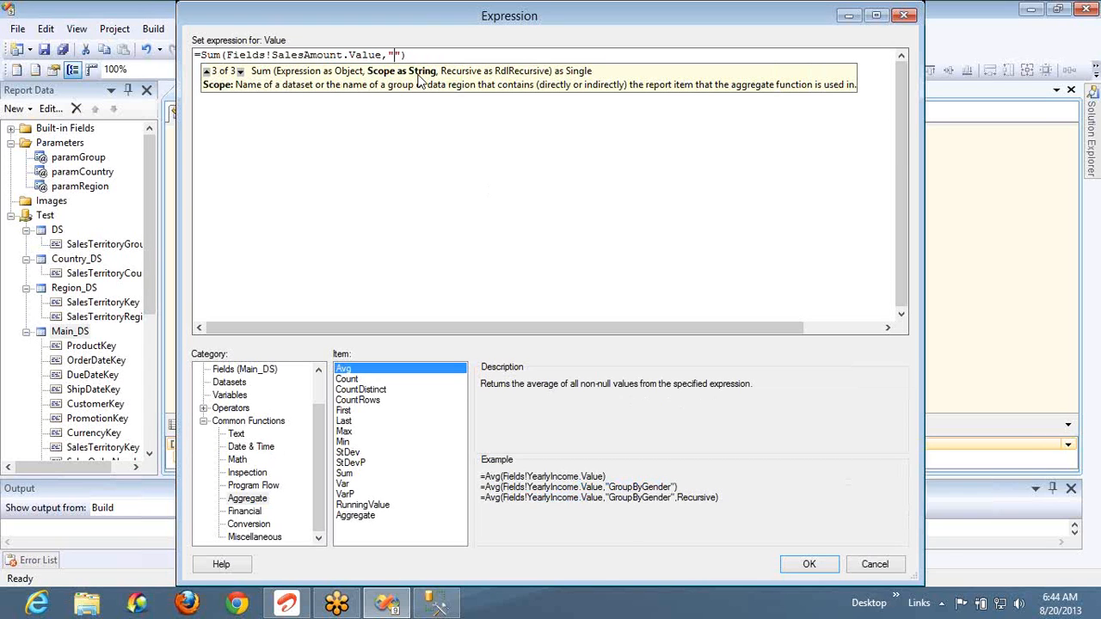
type("MAin_DS")
key("Left")
key("Left")
key("Left")
key("Left")
key("Left")
key("BackSpace")
type("a")
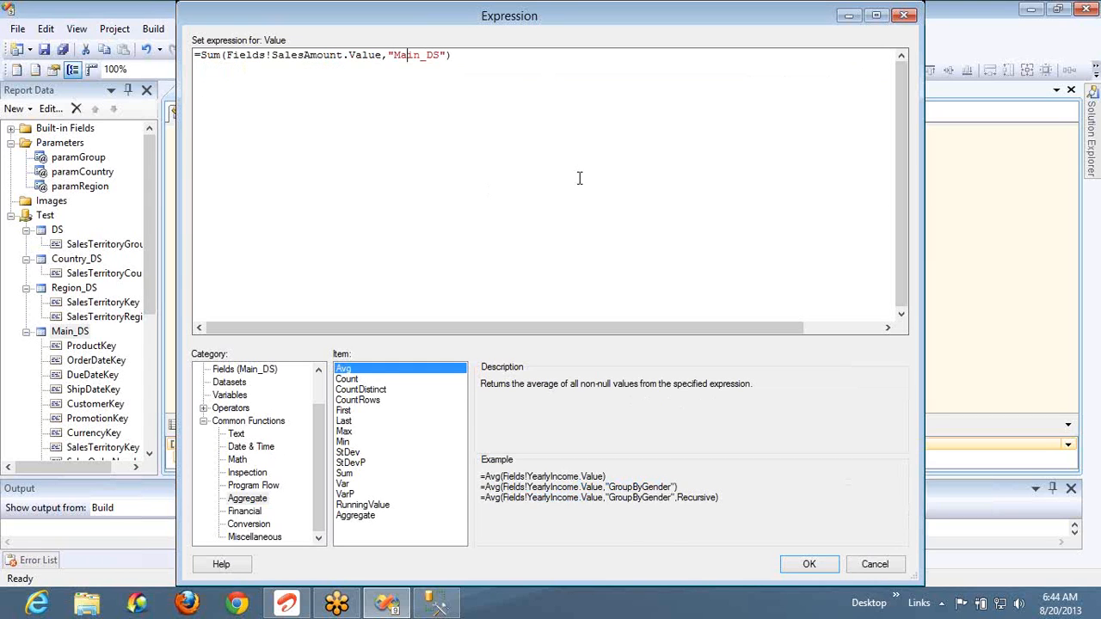
left_click(805, 563)
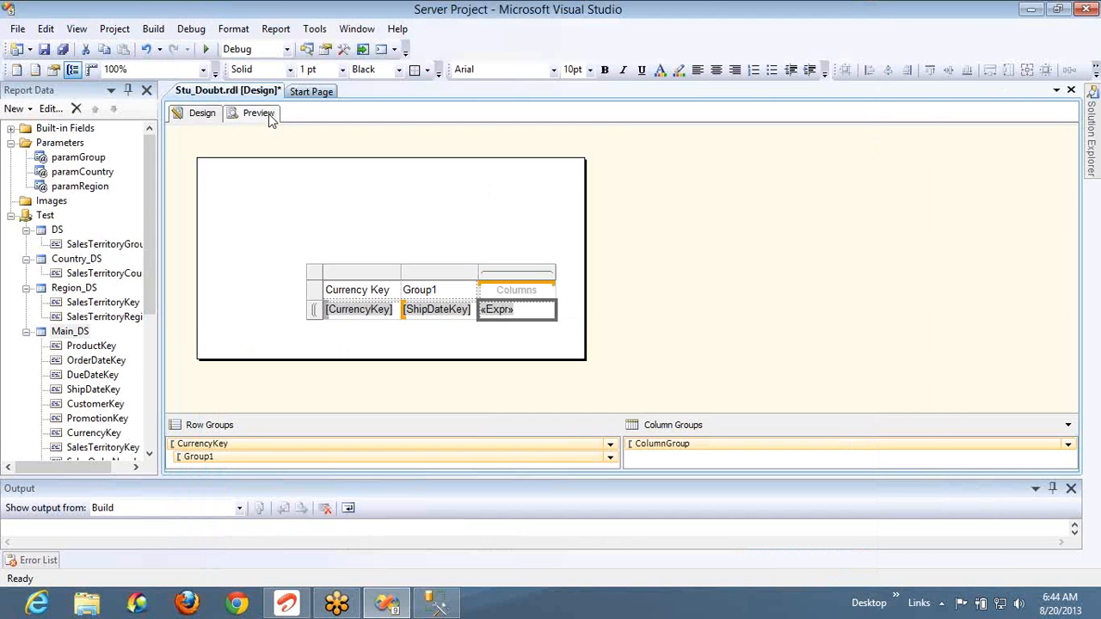
left_click(258, 114)
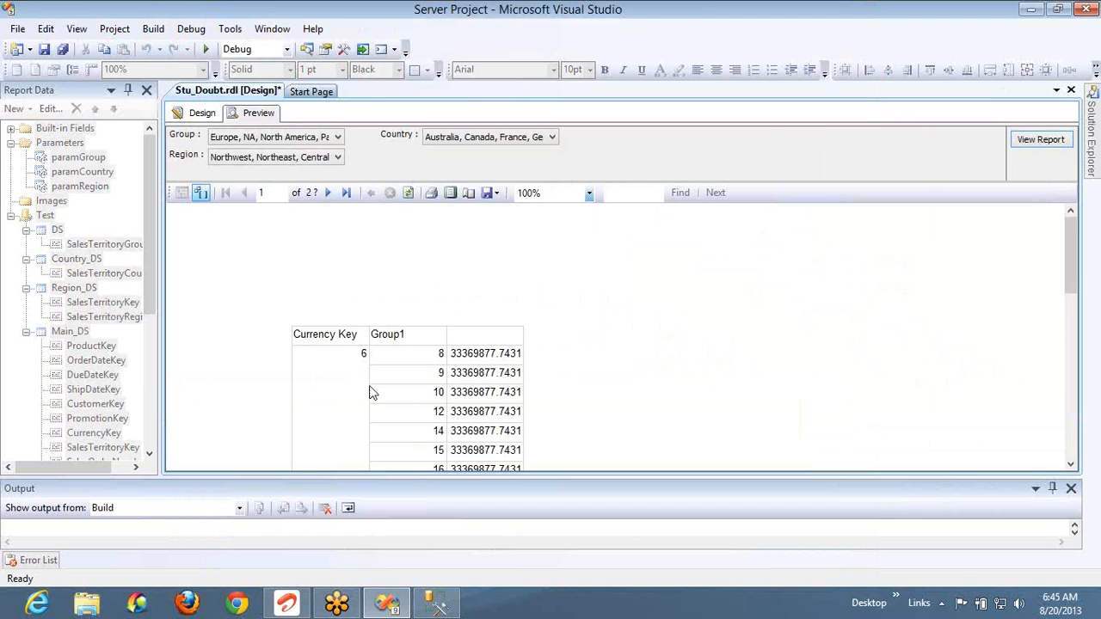
In SQL Server Management Studio, cut the group by and order by clauses, run the query and compare with the Visual Studio report preview
key("alt+Tab")
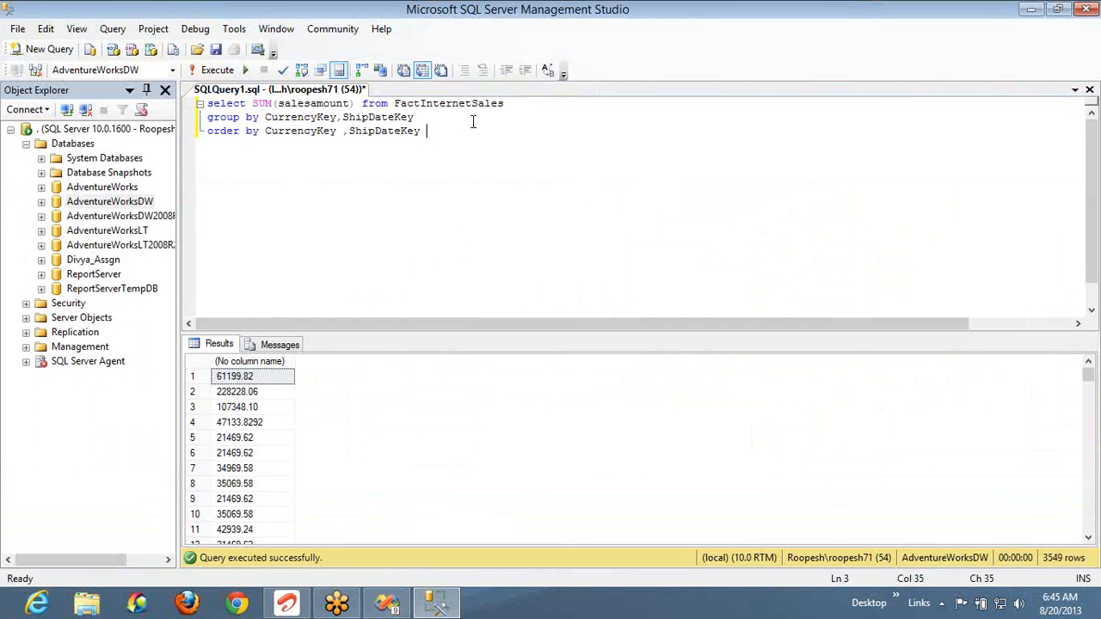
key("shift+Up")
key("shift+Home")
key("ctrl+c")
key("BackSpace")
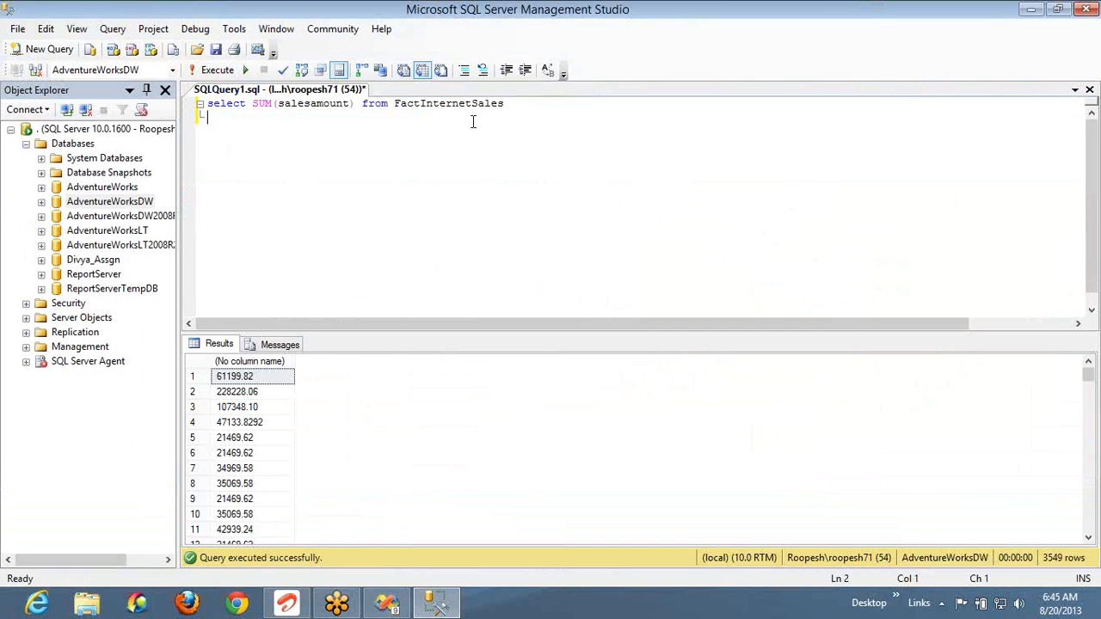
key("F5")
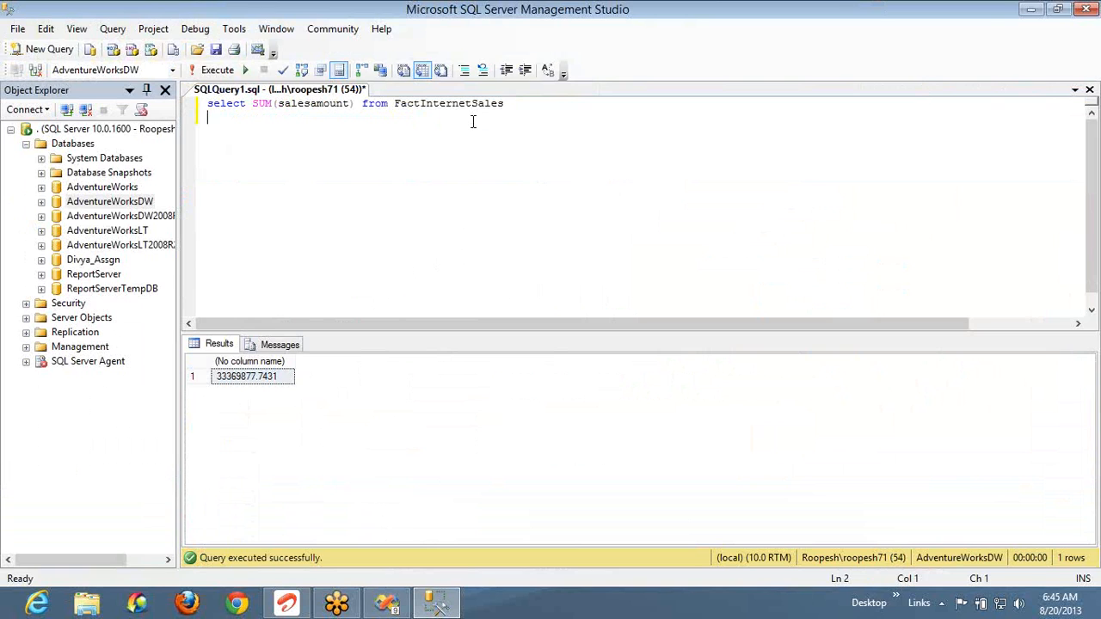
key("alt+Tab")
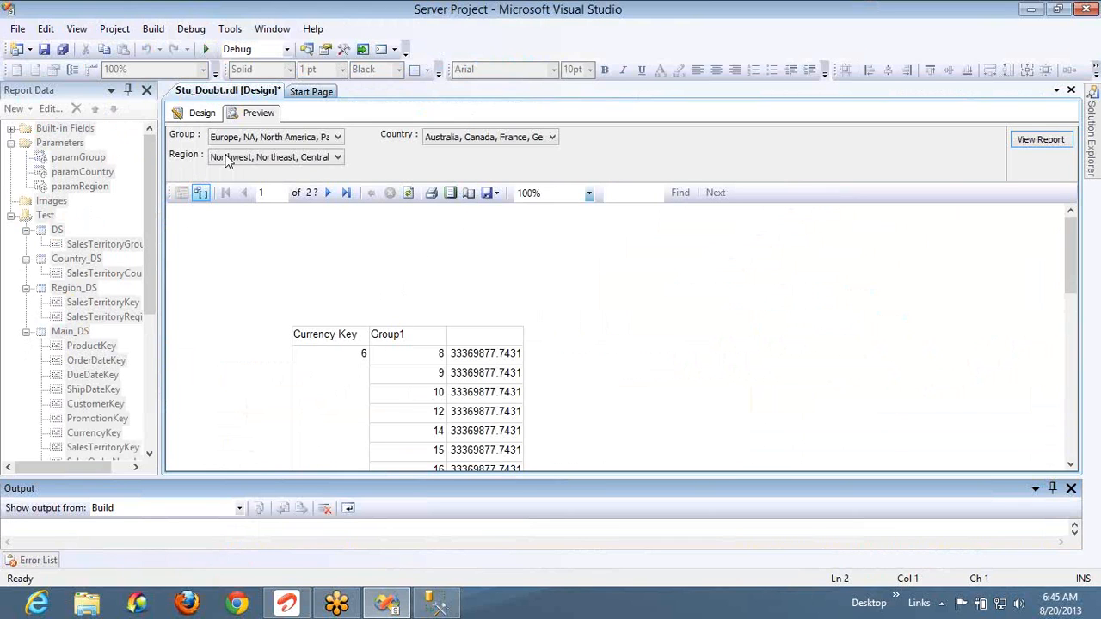
Return to the report design, check the CurrencyKey row group's name in its properties and close them without changes
left_click(200, 115)
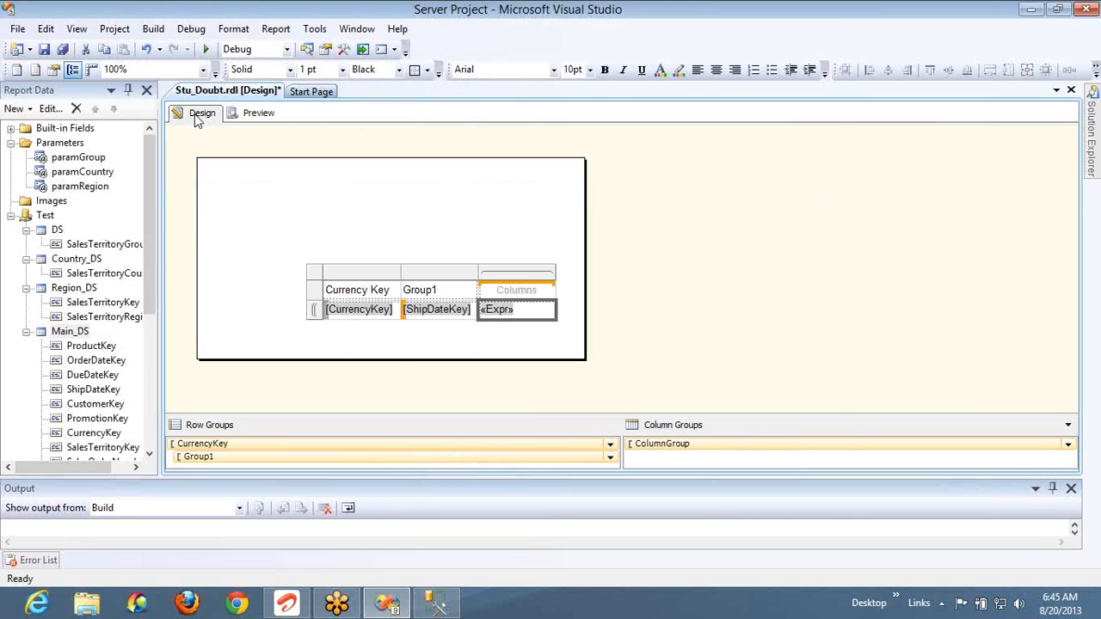
double_click(334, 443)
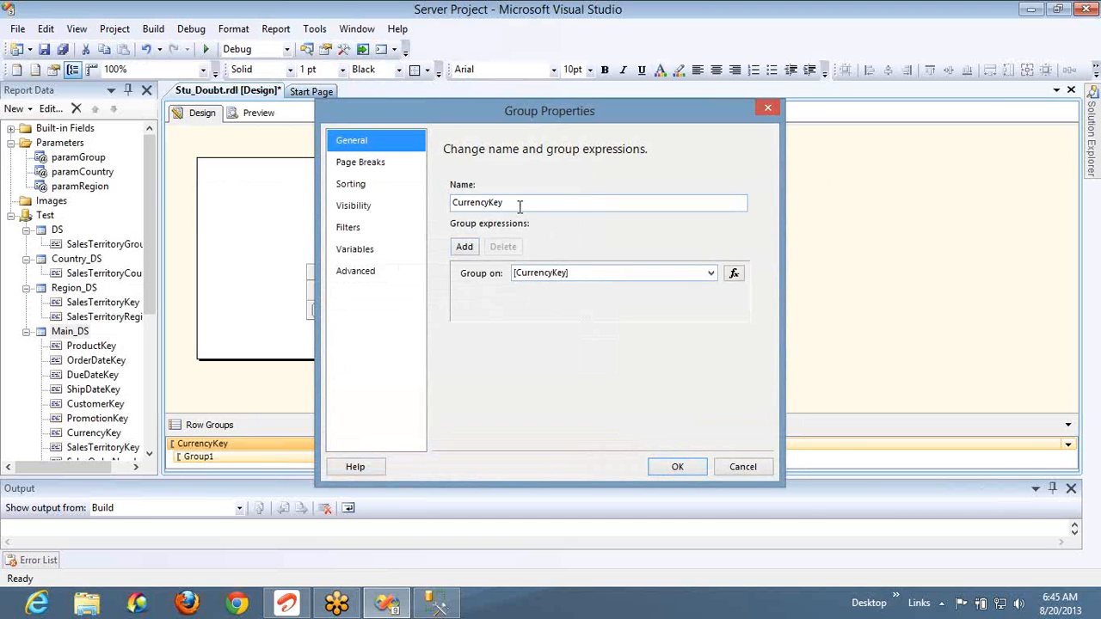
double_click(520, 203)
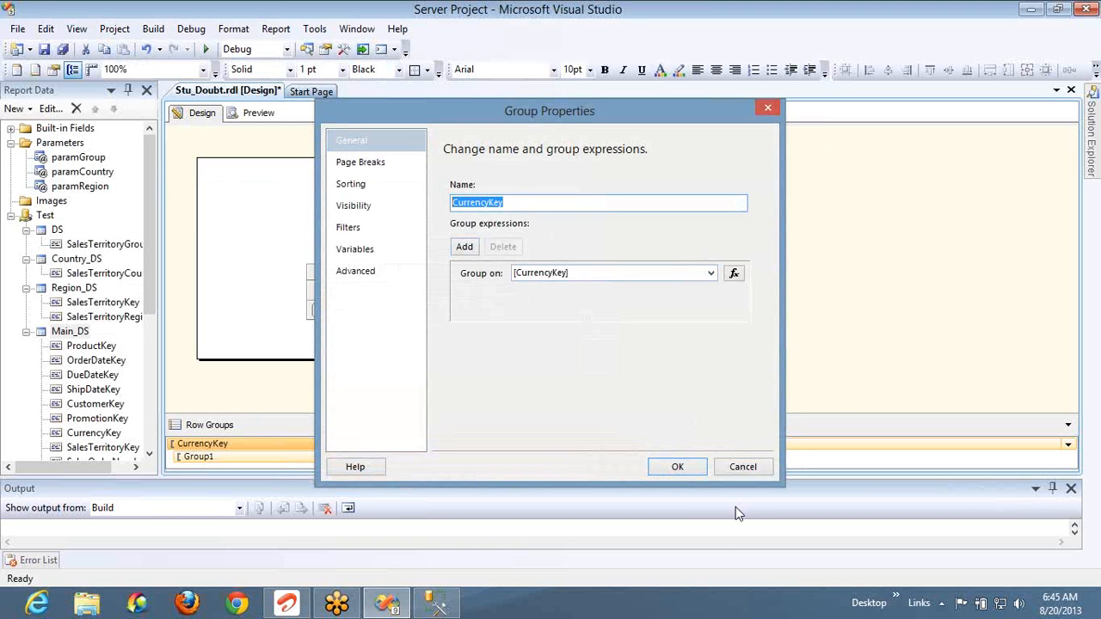
left_click(741, 463)
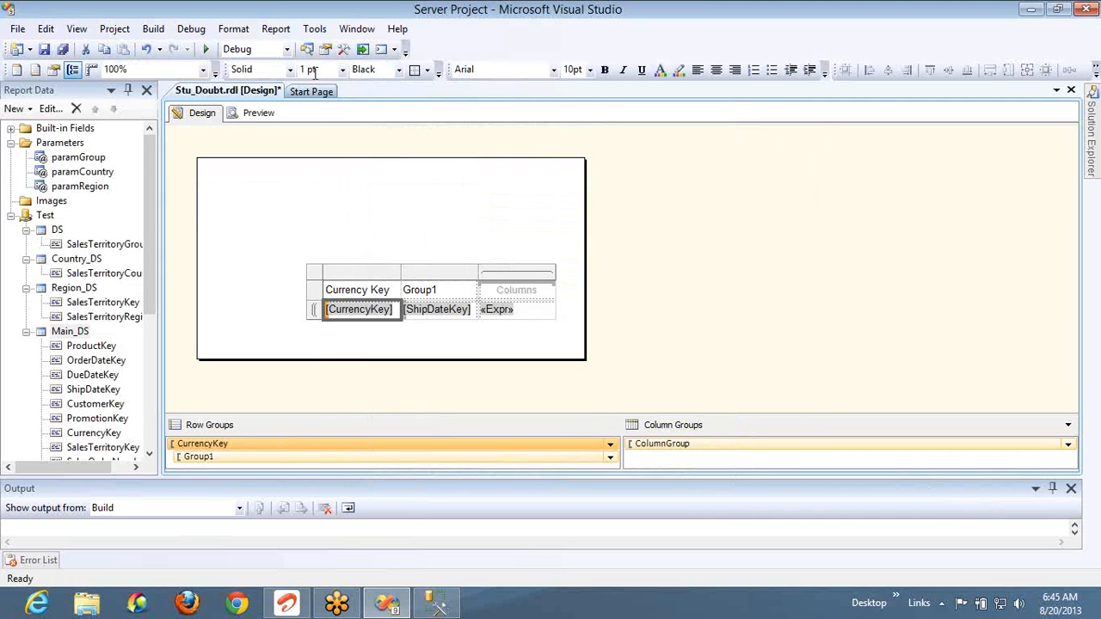
Change the scope in the matrix cell's Sum expression to "CurrencyKey" and preview the report
right_click(531, 316)
left_click(569, 388)
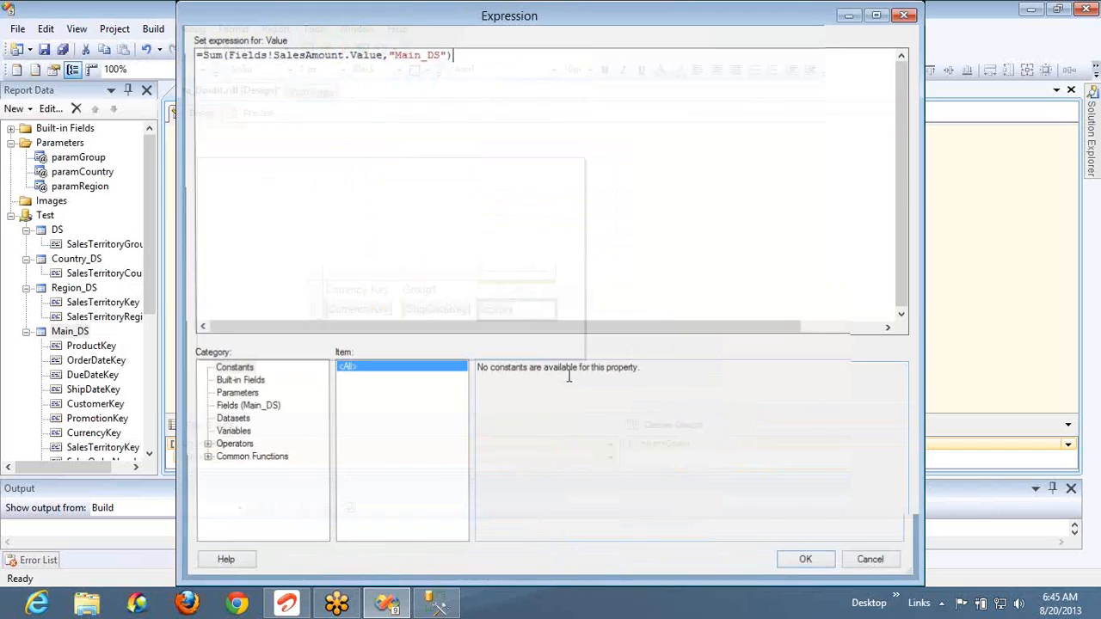
double_click(421, 55)
type("CurrencyKey")
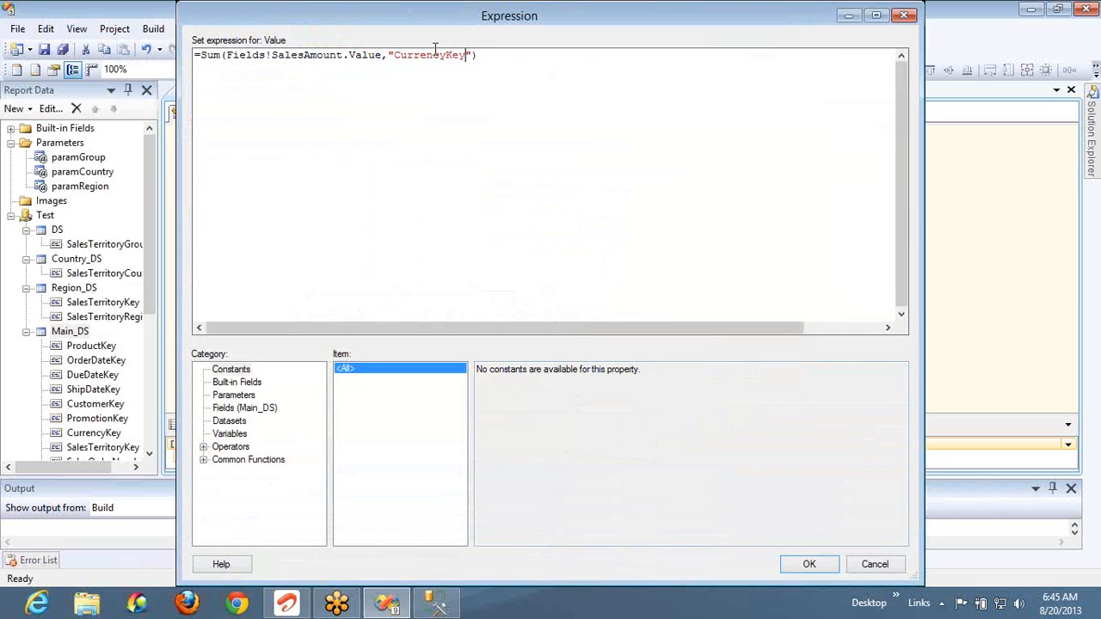
left_click(809, 564)
left_click(256, 113)
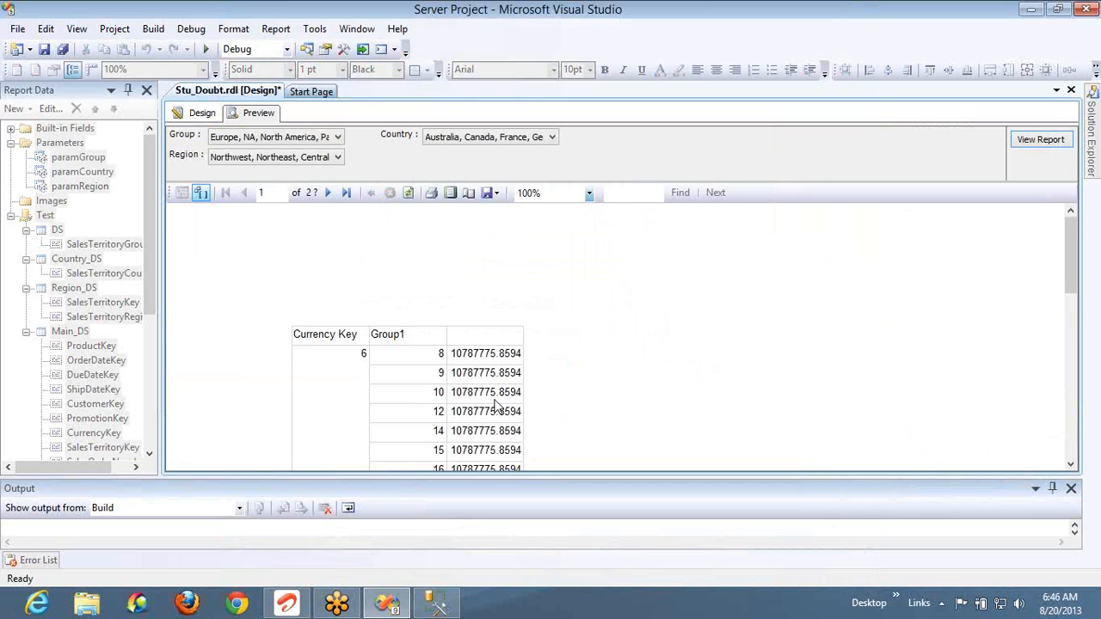
Page through the previewed report to page 27, examining the sales sum repeated for each currency key
scroll(495, 406, "down", 5)
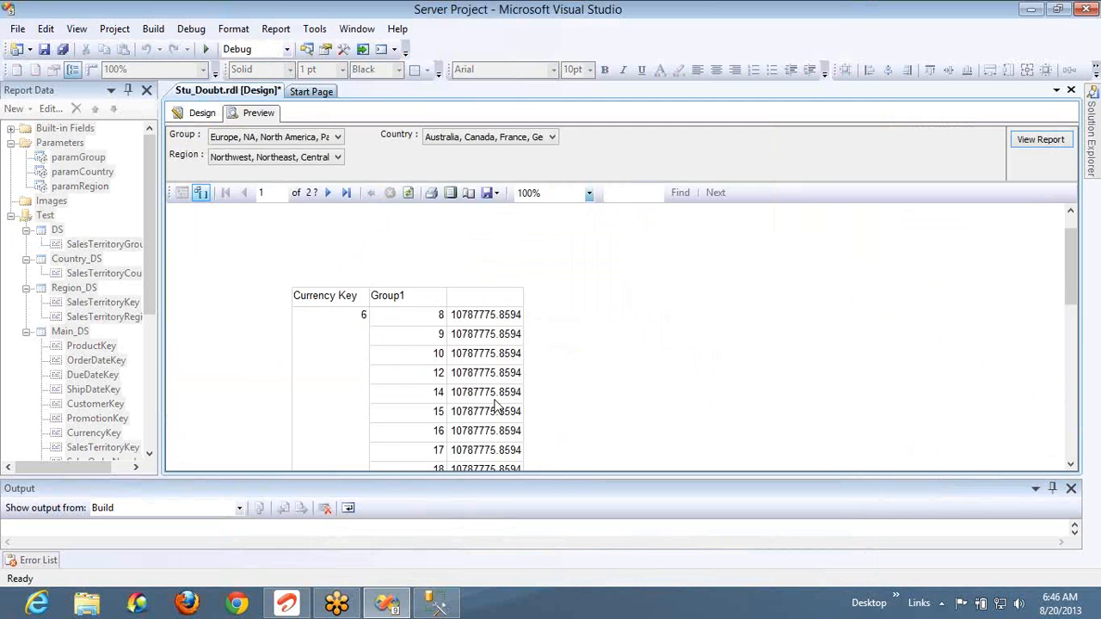
scroll(495, 405, "down", 15)
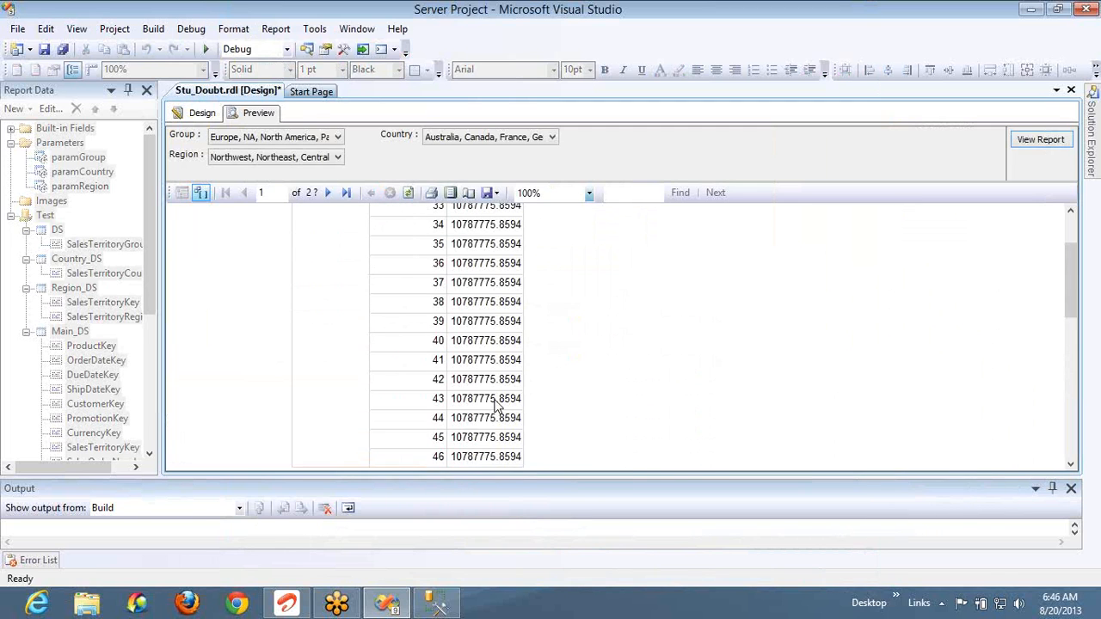
scroll(494, 406, "down", 15)
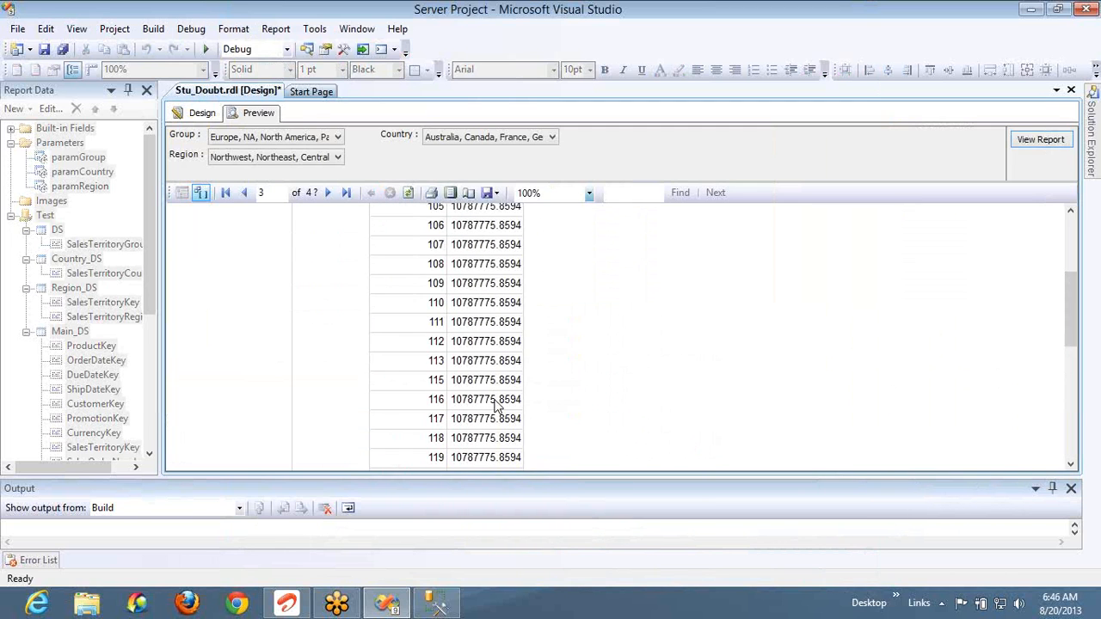
scroll(495, 405, "down", 9)
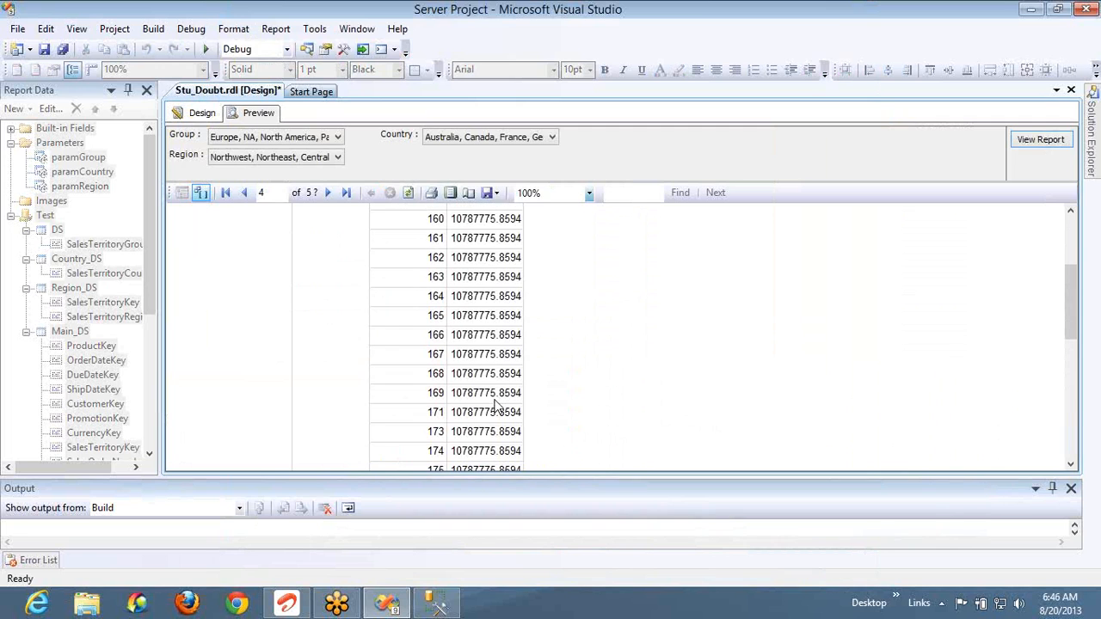
left_click(328, 193)
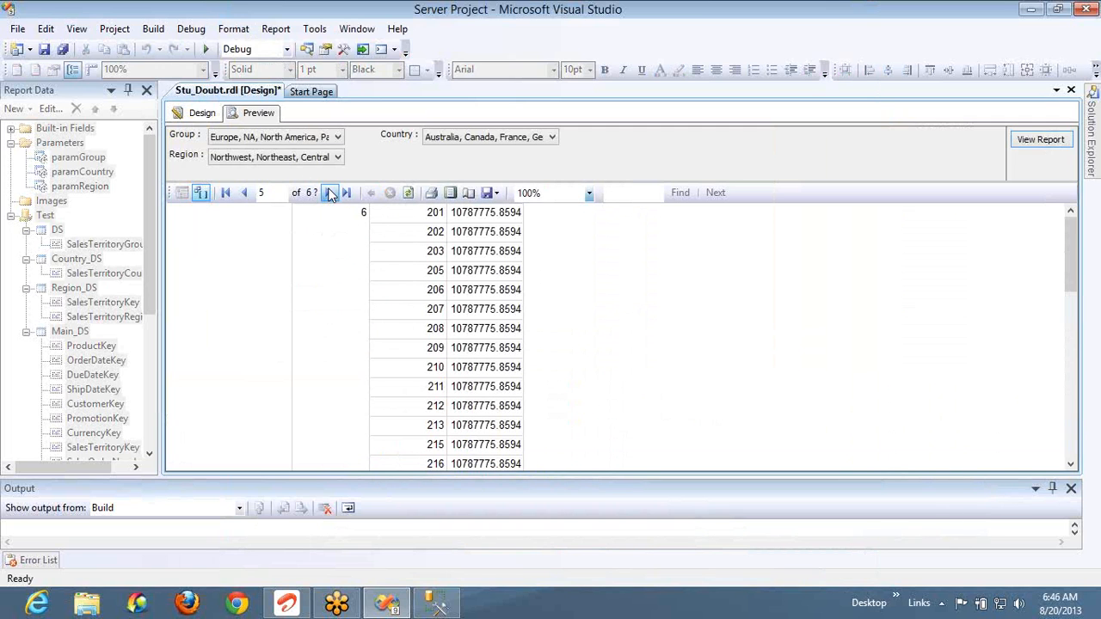
left_click(330, 192)
left_click(330, 193)
left_click(330, 194)
left_click(330, 193)
left_click(330, 194)
left_click(331, 194)
left_click(332, 193)
left_click(332, 194)
left_click(332, 194)
left_click(332, 194)
left_click(331, 195)
left_click(332, 194)
left_click(332, 194)
left_click(332, 194)
left_click(332, 195)
left_click(332, 194)
left_click(332, 194)
left_click(332, 194)
left_click(332, 195)
left_click(332, 195)
left_click(332, 195)
left_click(332, 194)
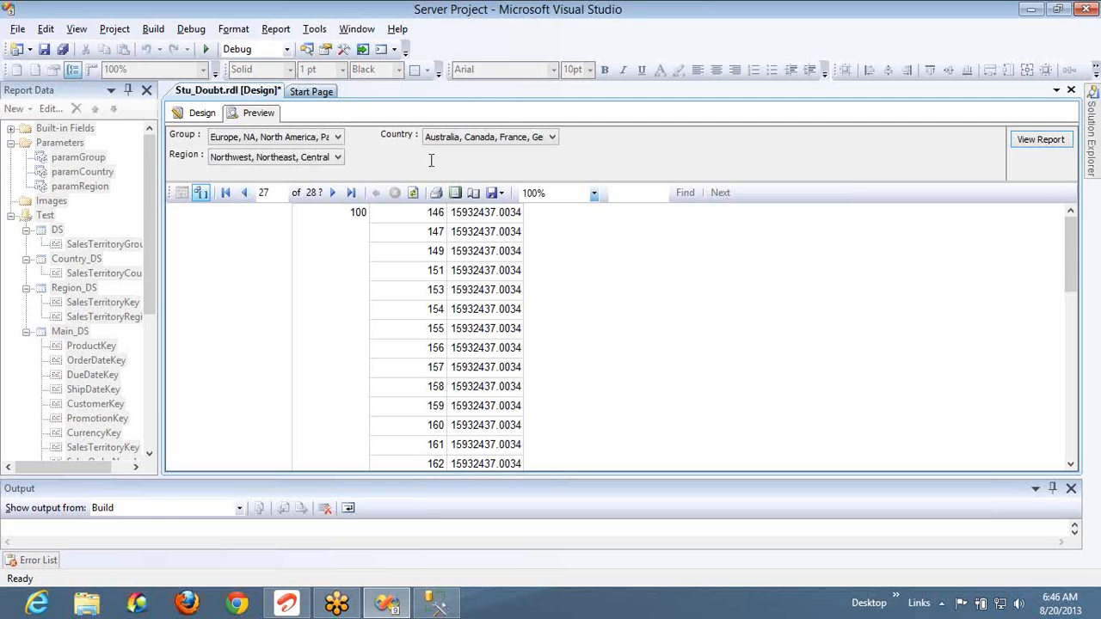
In SQL Server Management Studio, restore the query's group by and order by clauses with only CurrencyKey, run it and compare with the Visual Studio preview
key("alt+Tab")
key("ctrl+v")
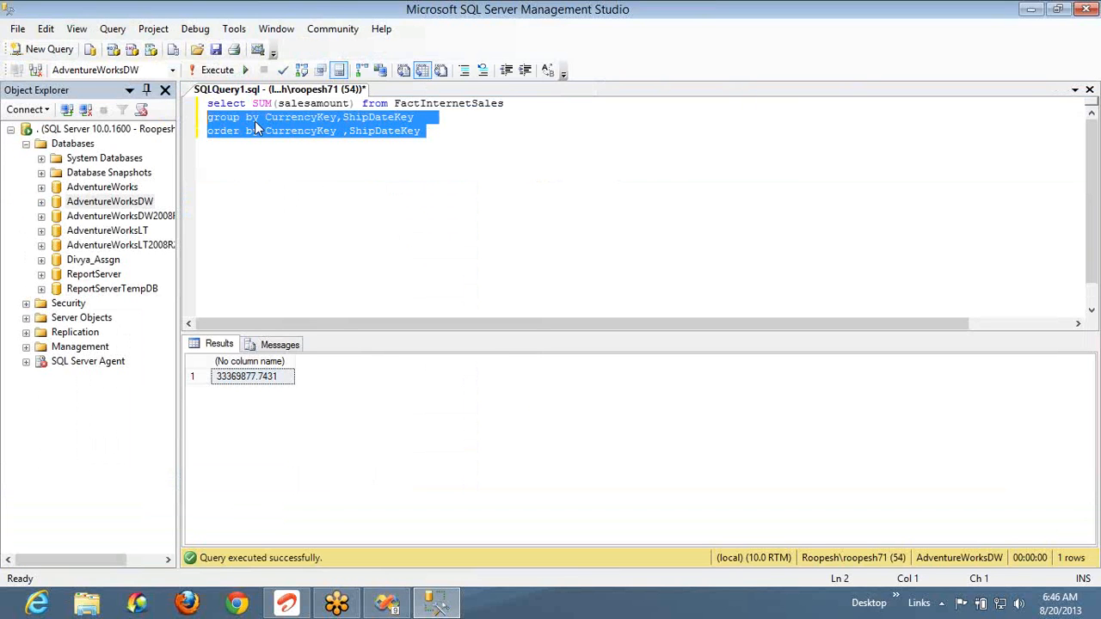
left_click(338, 117)
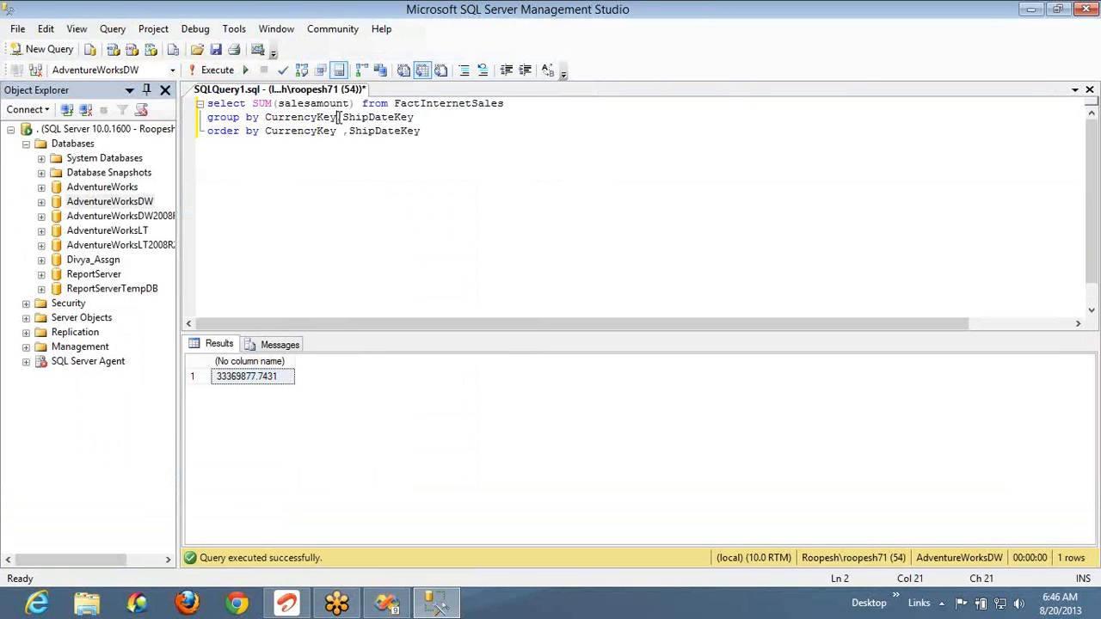
key("shift+End")
key("Delete")
key("Down")
key("shift+End")
key("Delete")
key("F5")
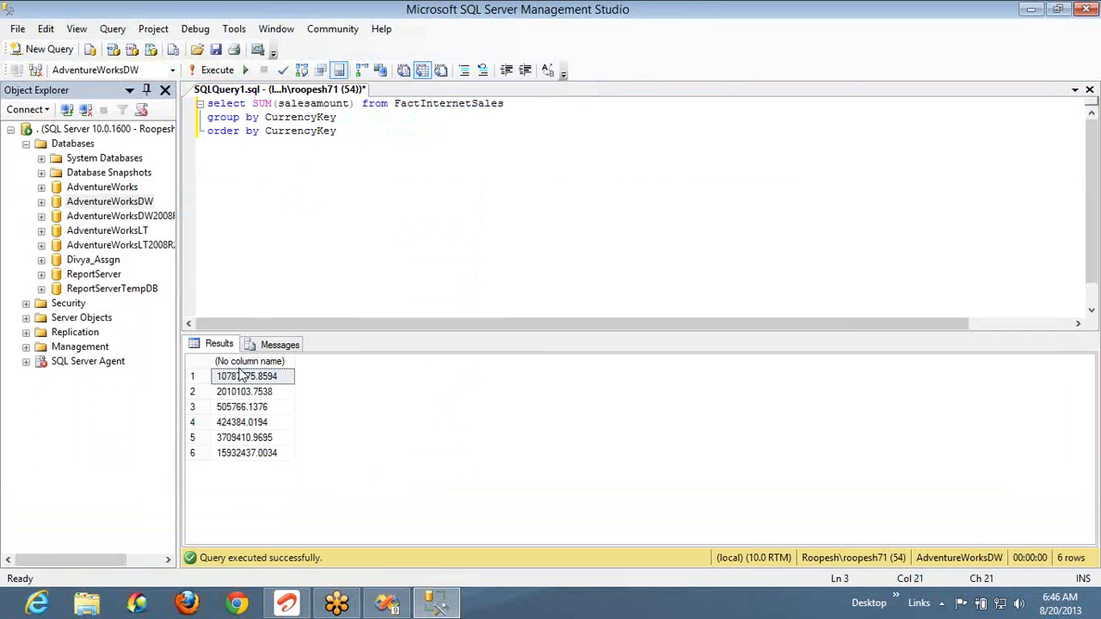
key("alt+Tab")
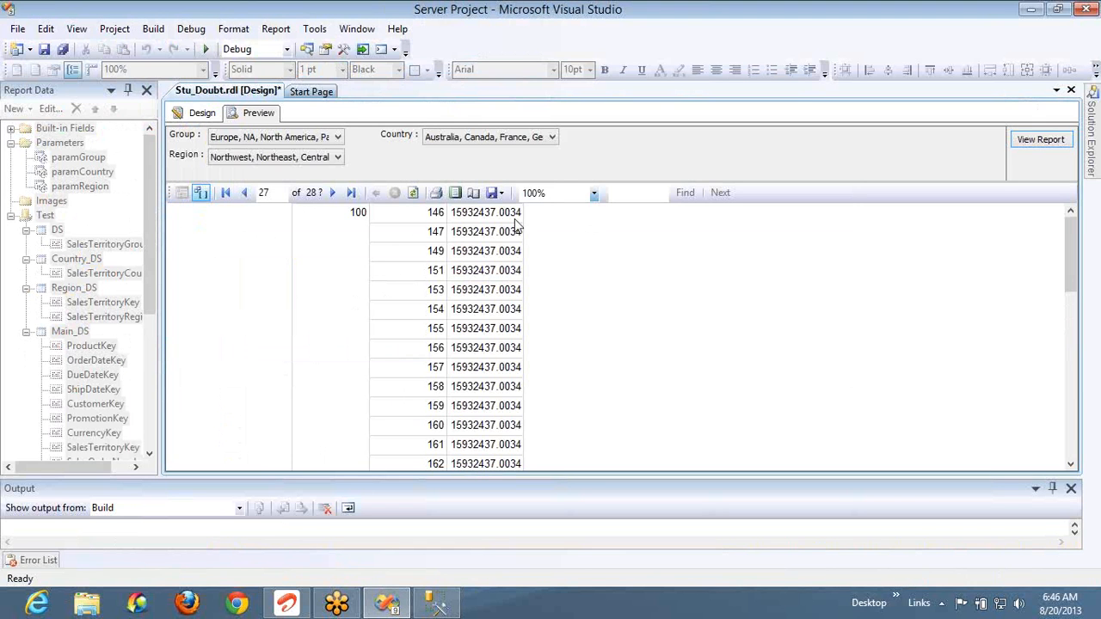
Reopen the matrix cell's Sum expression in the report design and review the Count, CountDistinct, CountRows, First and Last aggregate descriptions and example syntax
left_click(194, 114)
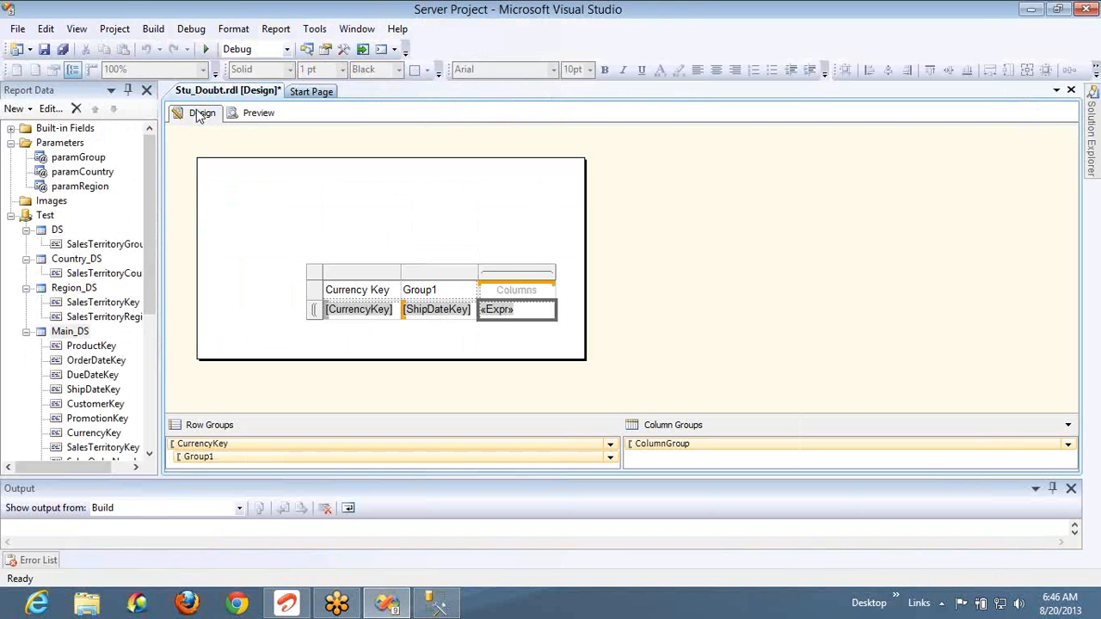
right_click(531, 315)
left_click(583, 391)
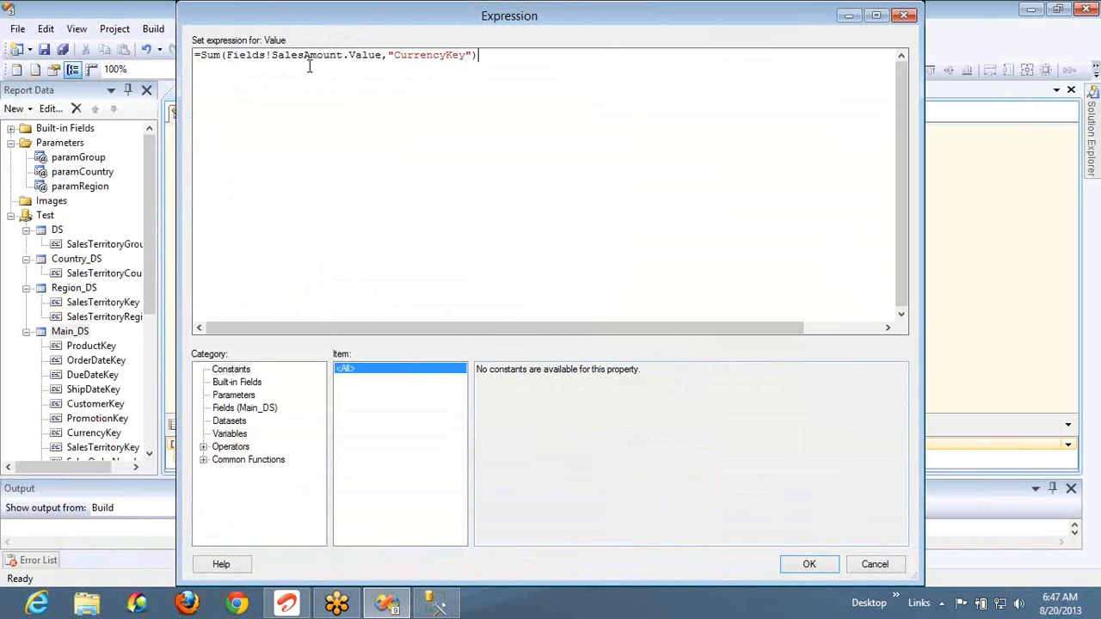
left_click(204, 460)
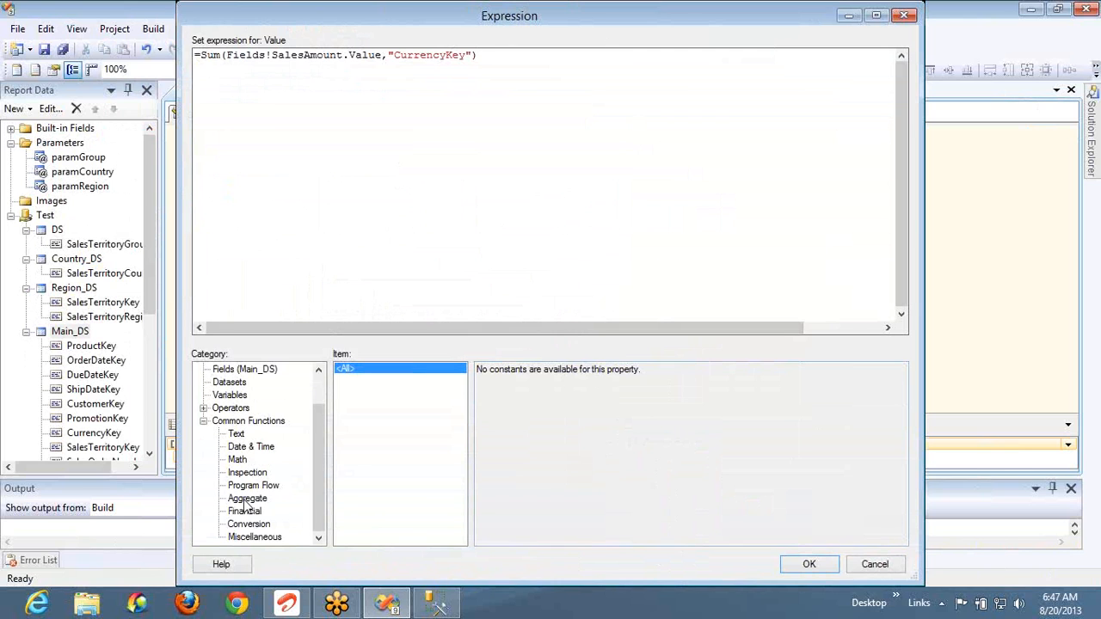
left_click(245, 501)
left_click(347, 380)
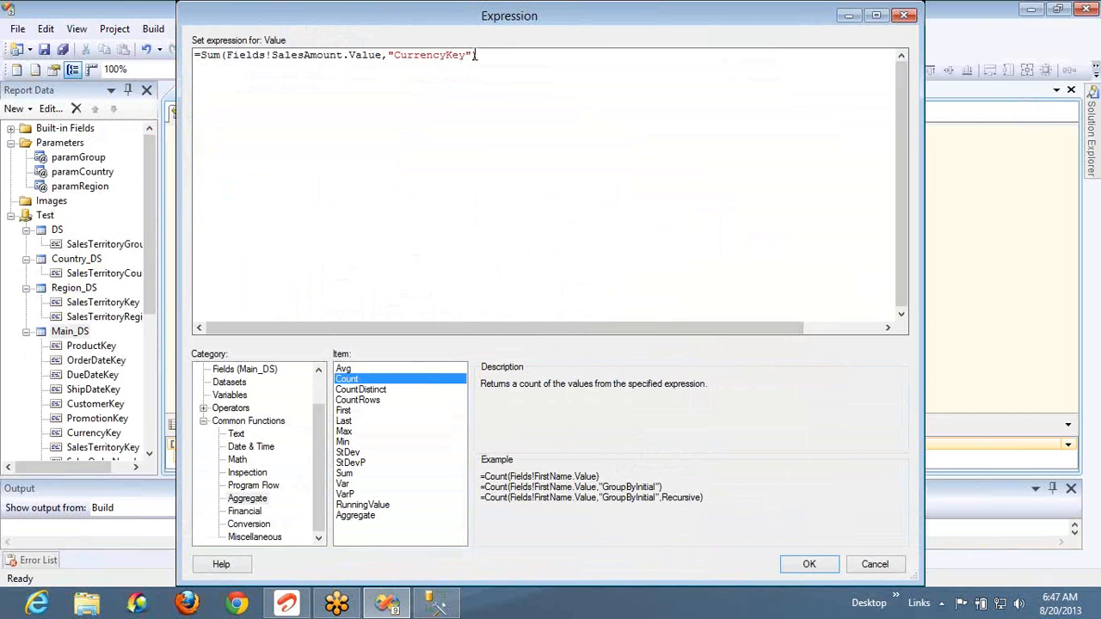
left_click(359, 391)
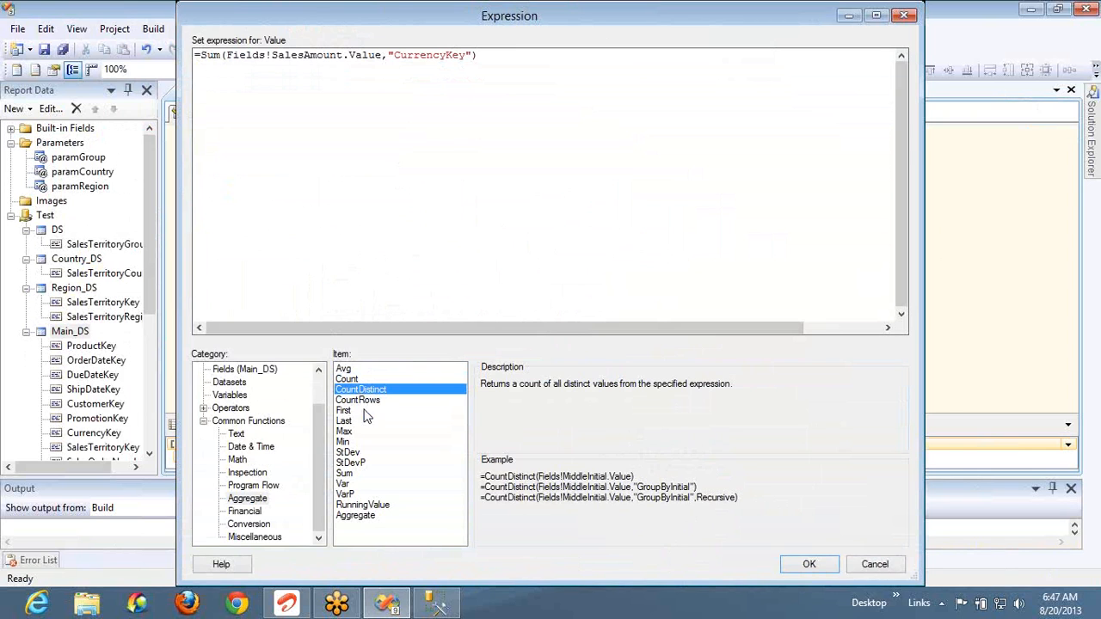
left_click(361, 404)
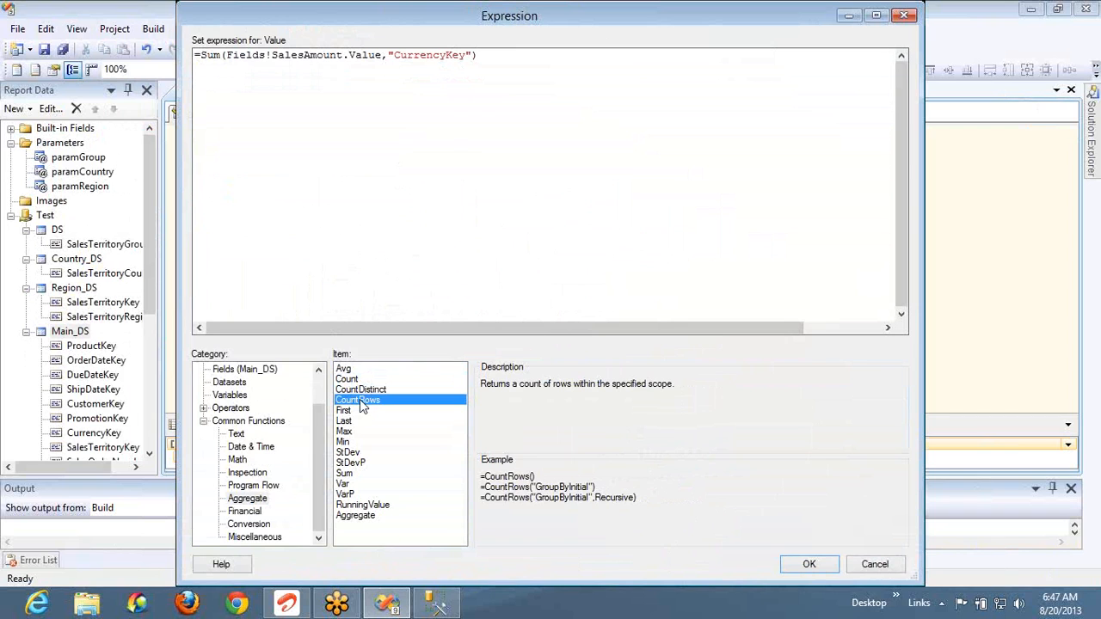
left_click(351, 415)
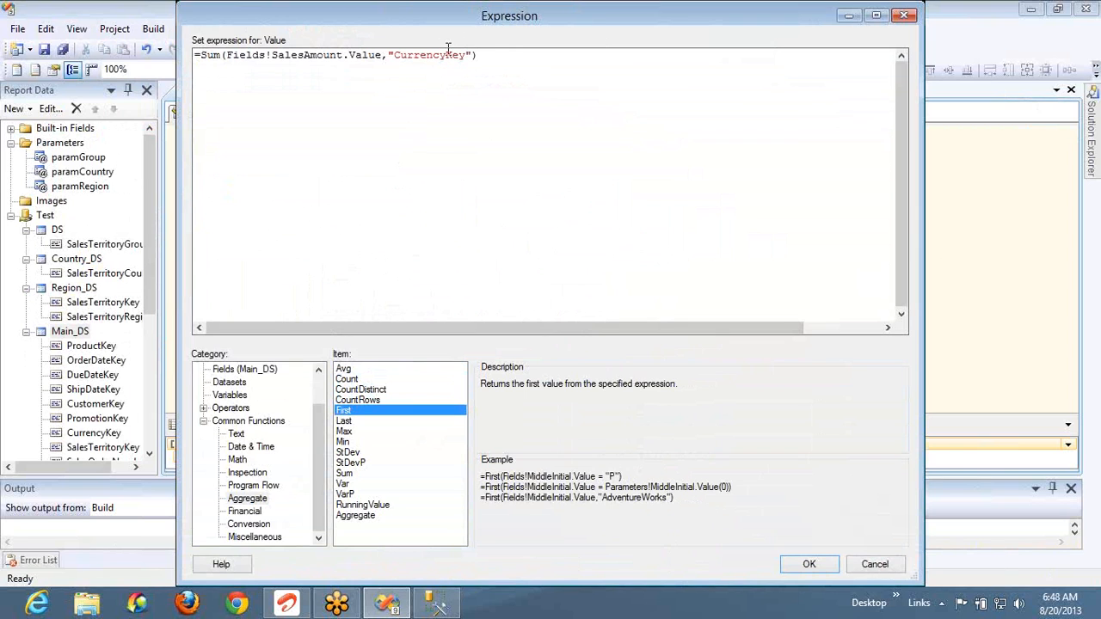
left_click(356, 422)
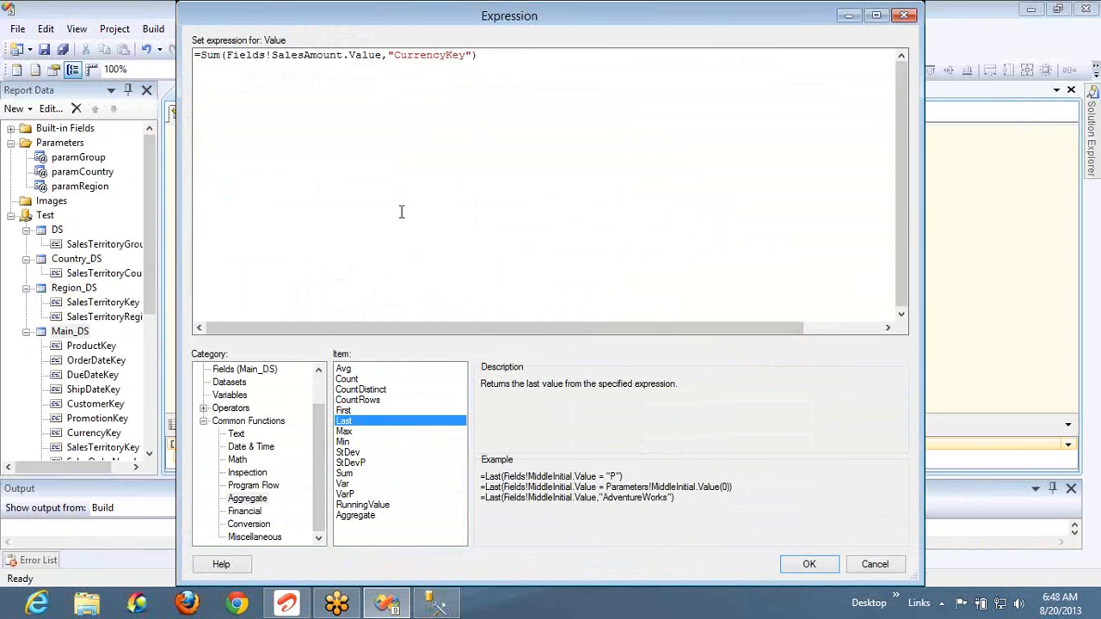
Change the scope argument in the Sum expression to "Main_DS"
left_click(475, 55)
key("shift+Left")
key("shift+Left")
key("shift+Left")
key("shift+Left")
key("shift+Left")
key("shift+Left")
key("shift+Left")
key("shift+Left")
key("shift+Left")
key("shift+Left")
key("shift+Left")
key("shift+Left")
key("shift+Left")
key("shift+Left")
key("Delete")
type(",\"Main\"")
key("Left")
type("Main_DS")
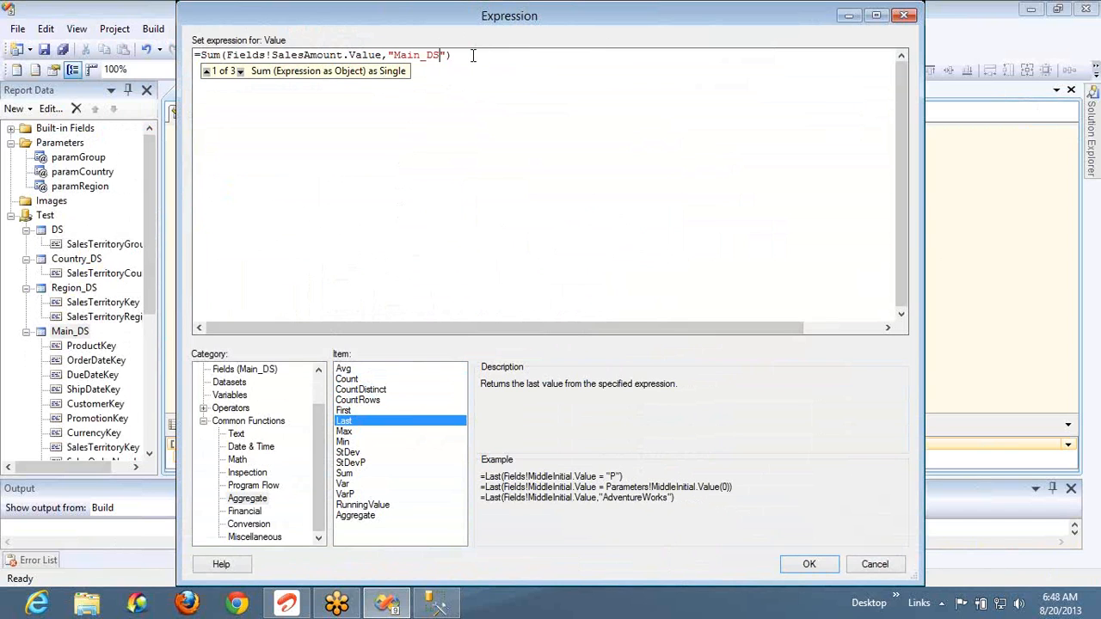
Read the descriptions and scope examples of the Min, StDev, StDevP, Sum, Var, VarP, RunningValue and Aggregate functions
left_click(352, 441)
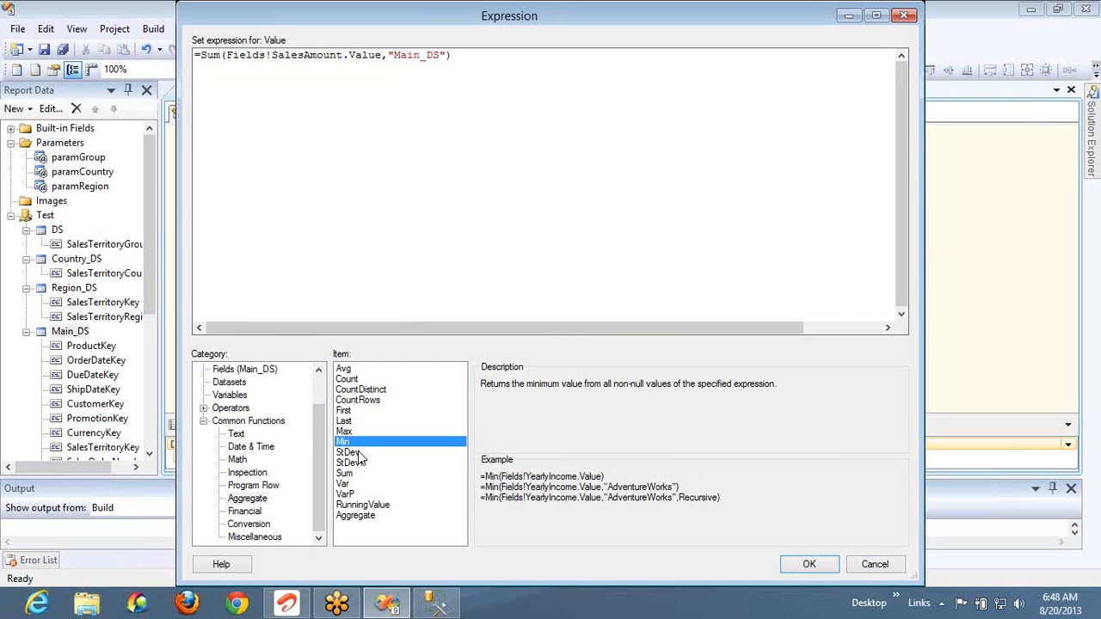
left_click(348, 452)
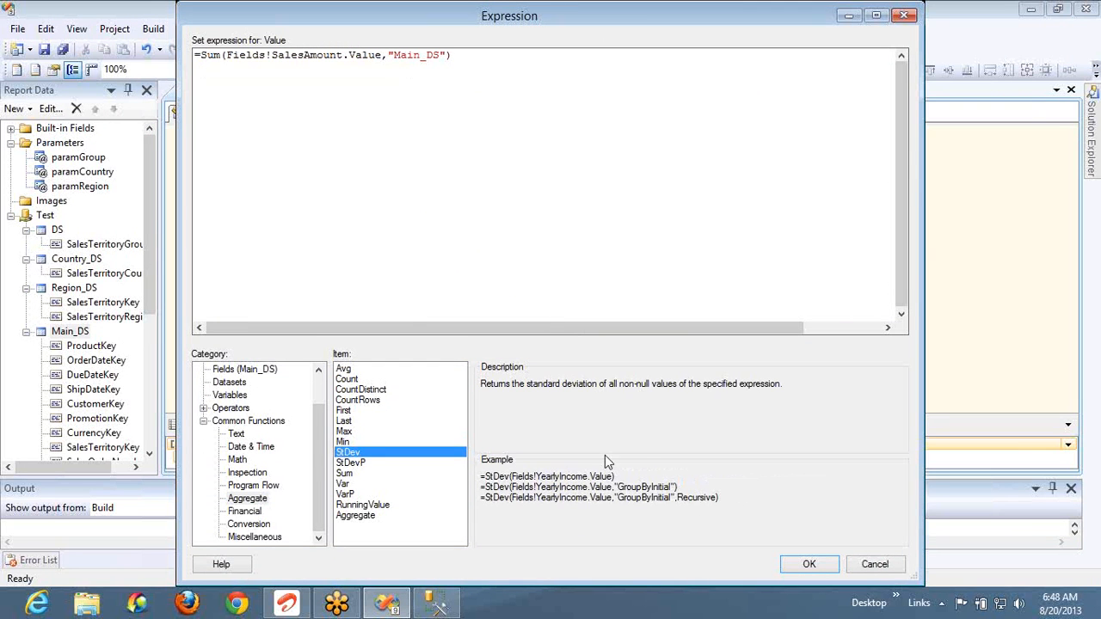
double_click(634, 487)
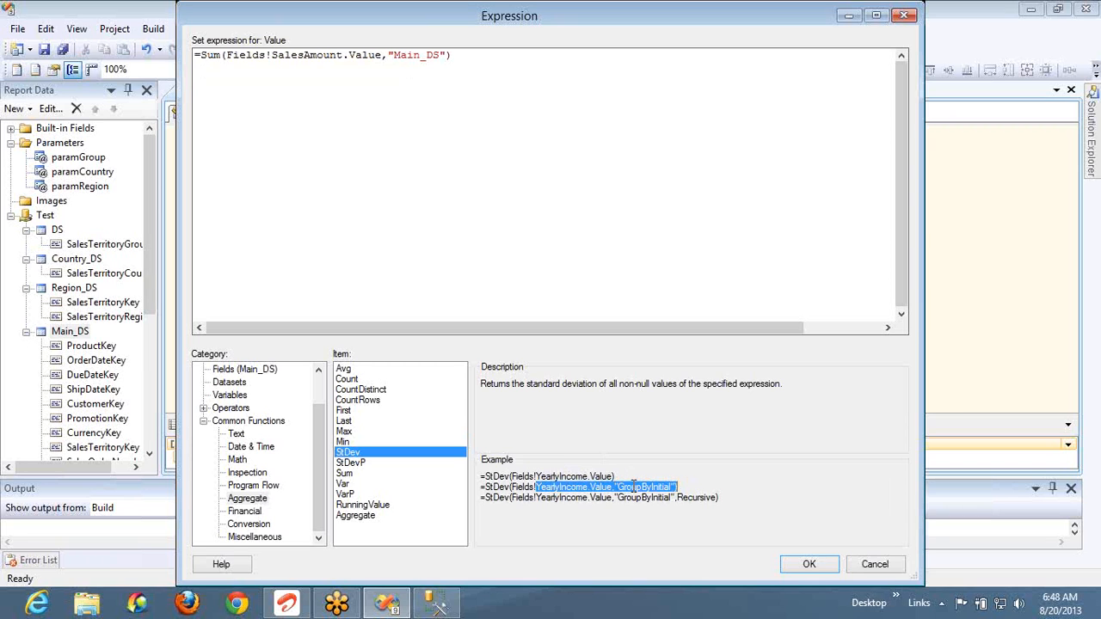
left_click(368, 465)
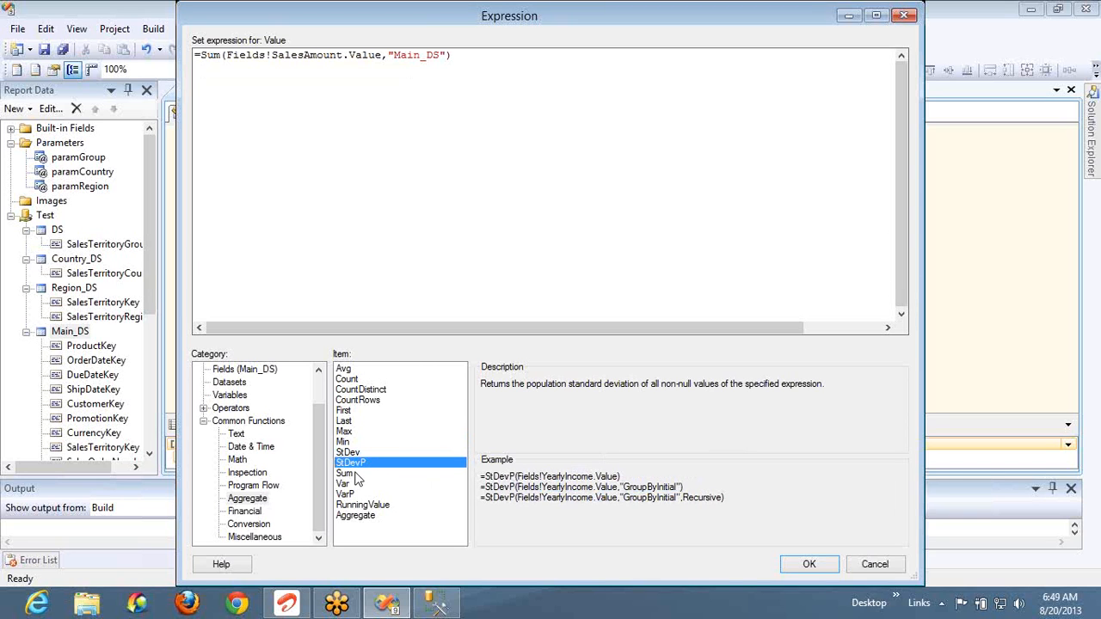
left_click(354, 475)
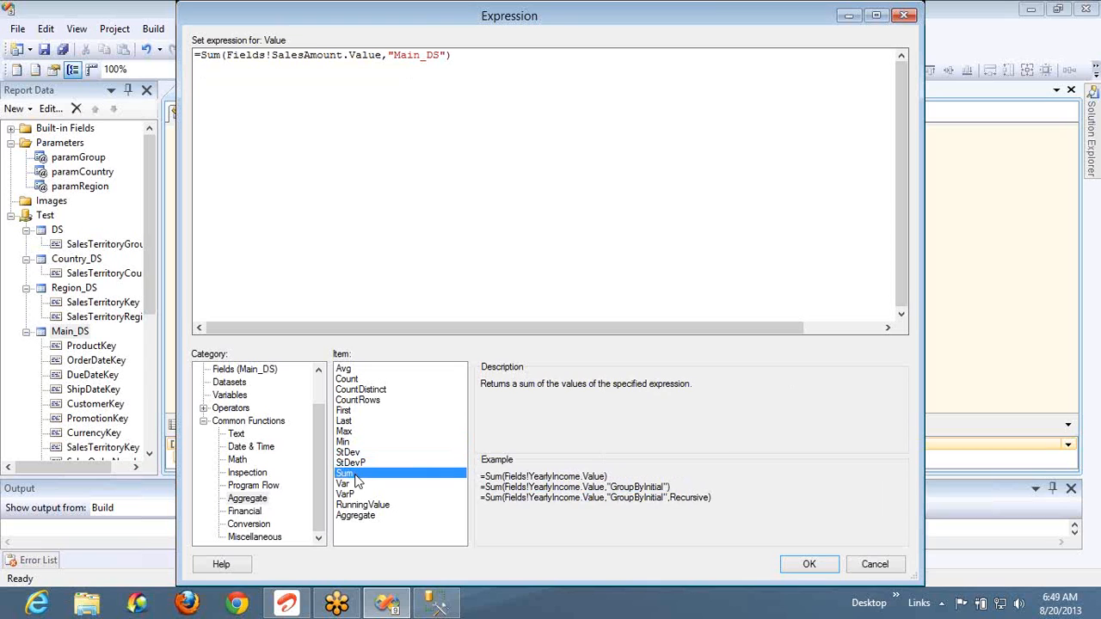
left_click(361, 485)
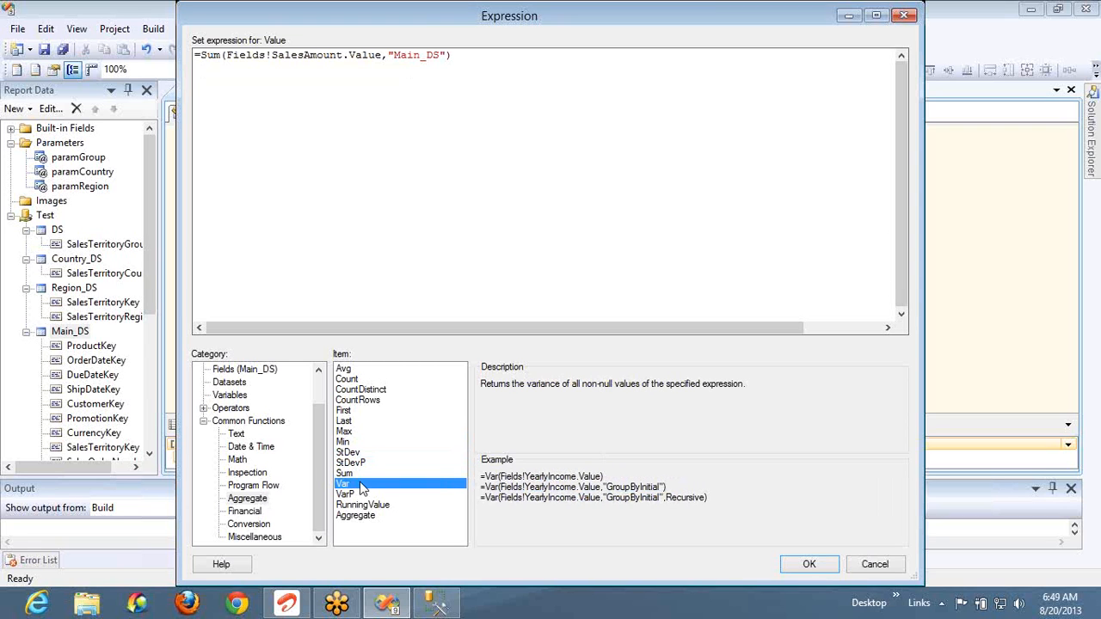
left_click(365, 497)
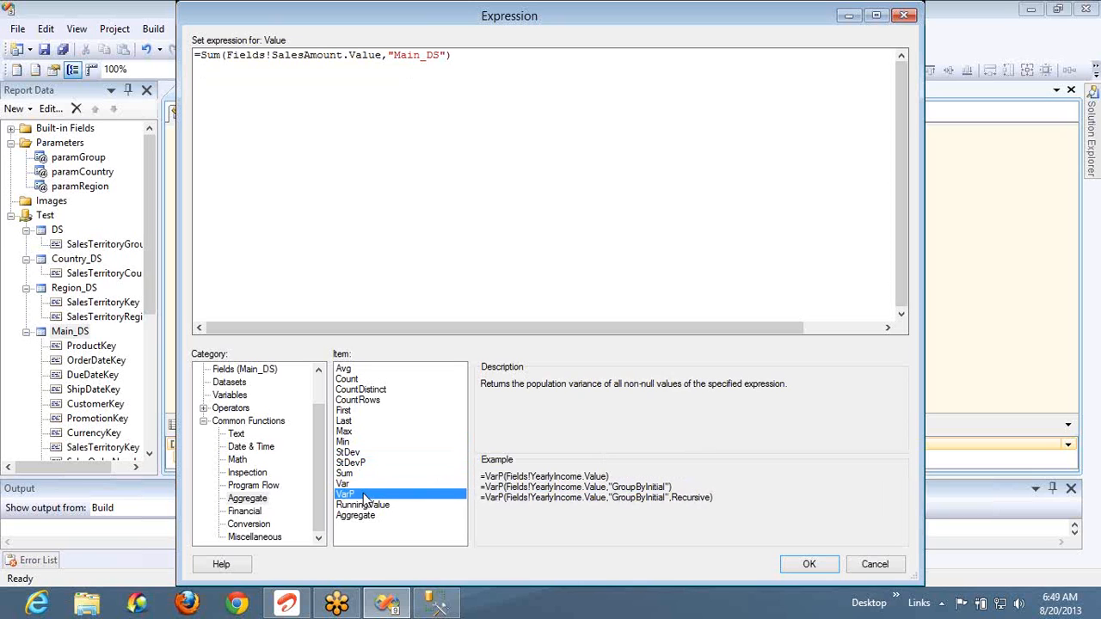
left_click(380, 507)
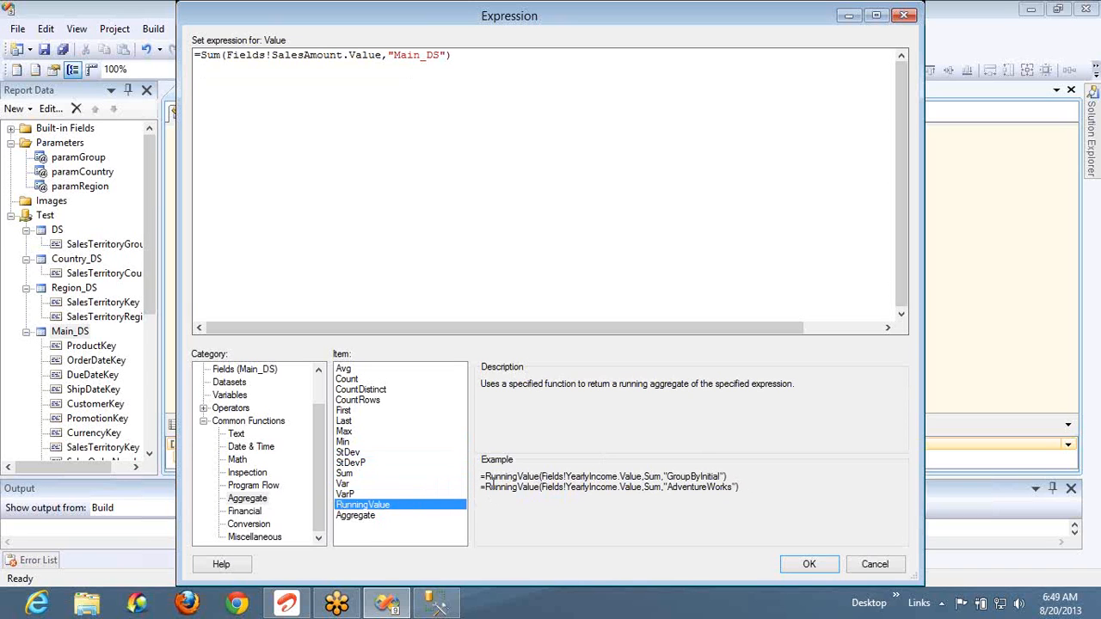
left_click(365, 519)
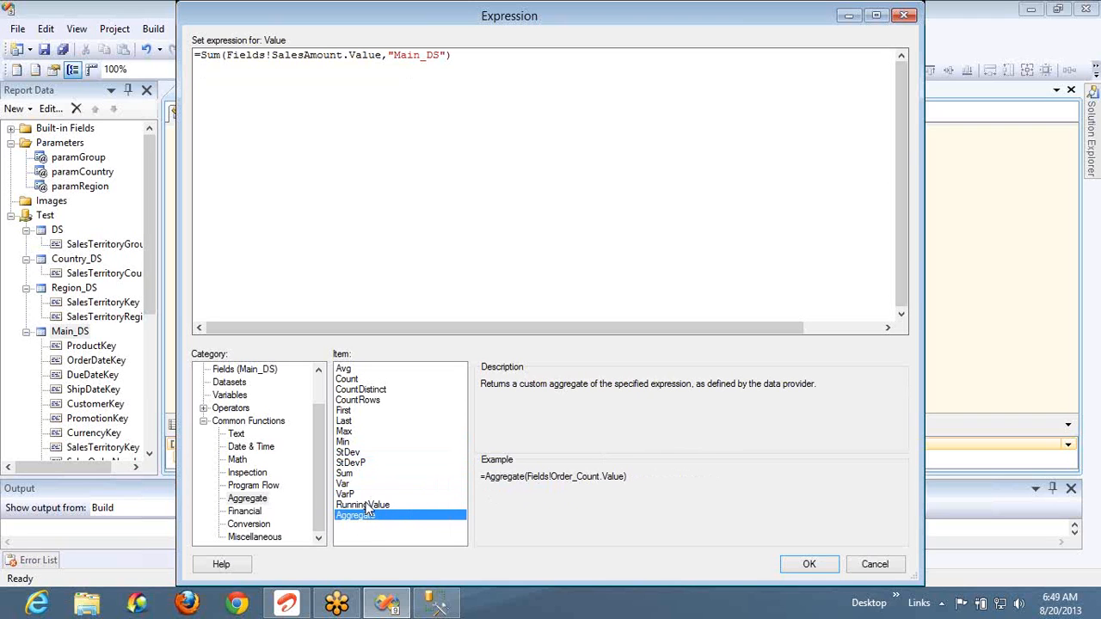
left_click(367, 506)
Run through the aggregate functions again from Avg to StDevP, then examine RunningValue's example syntax with its function and scope arguments
left_click(359, 366)
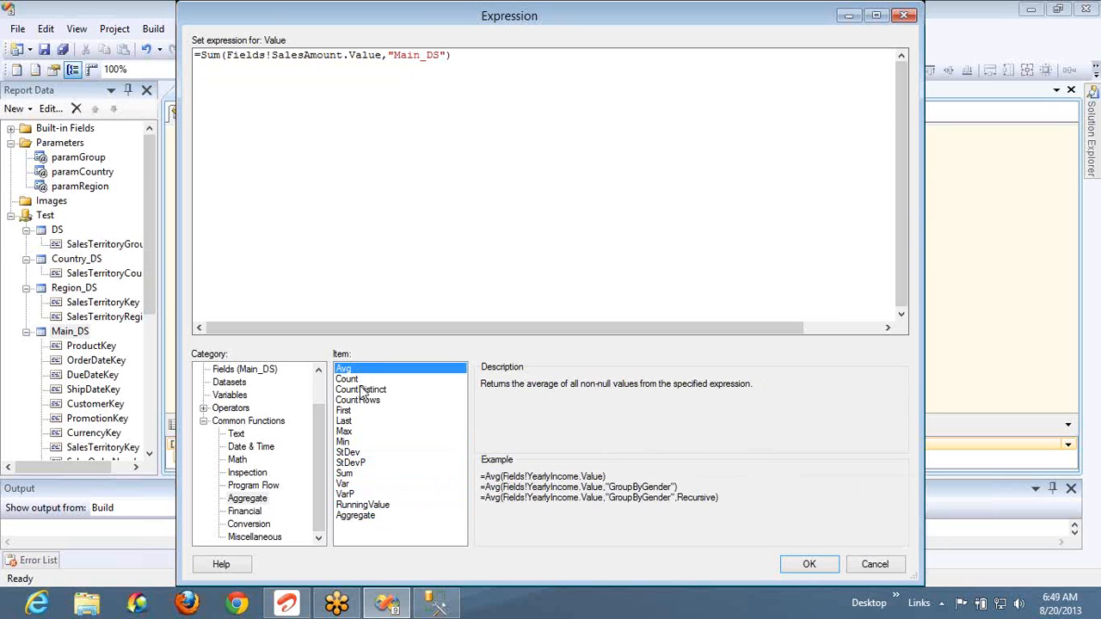
left_click(359, 390)
left_click(358, 400)
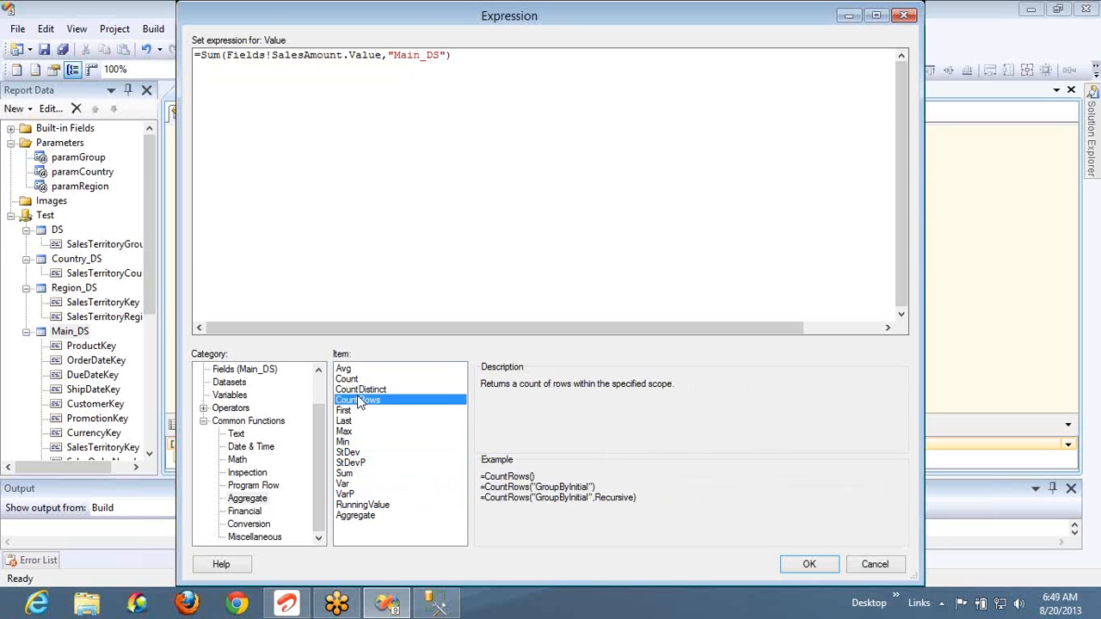
left_click(359, 411)
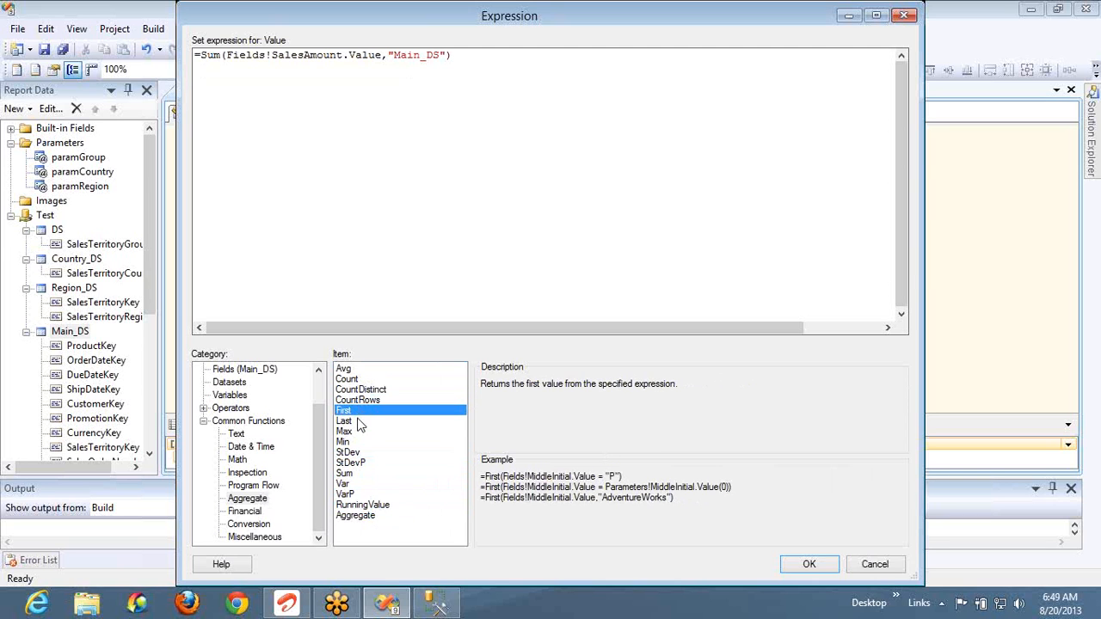
left_click(360, 422)
left_click(361, 433)
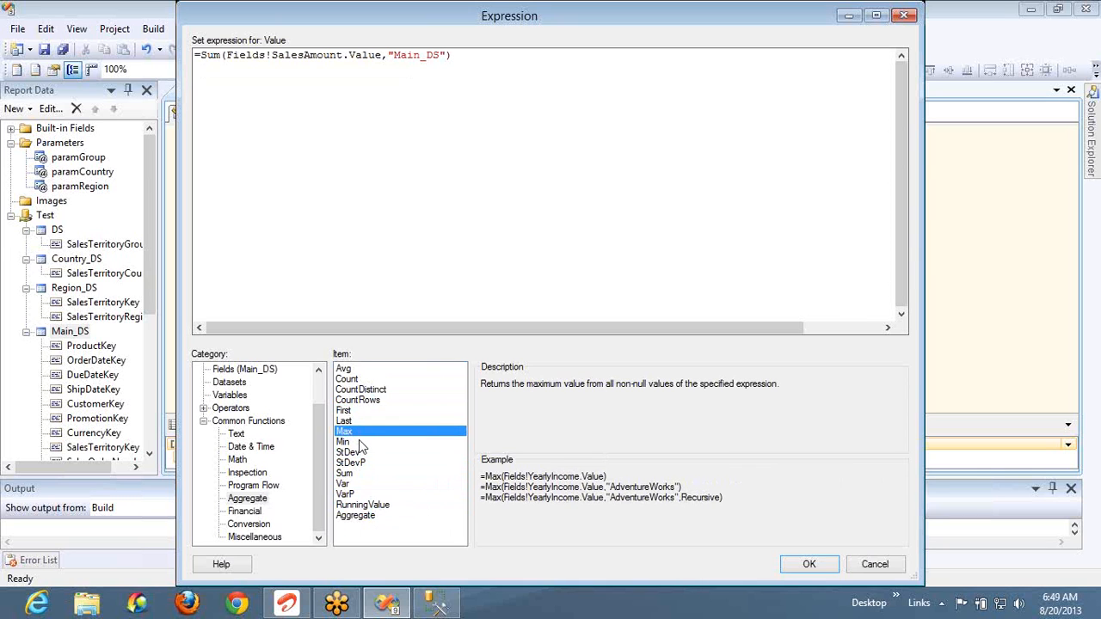
left_click(361, 443)
left_click(363, 462)
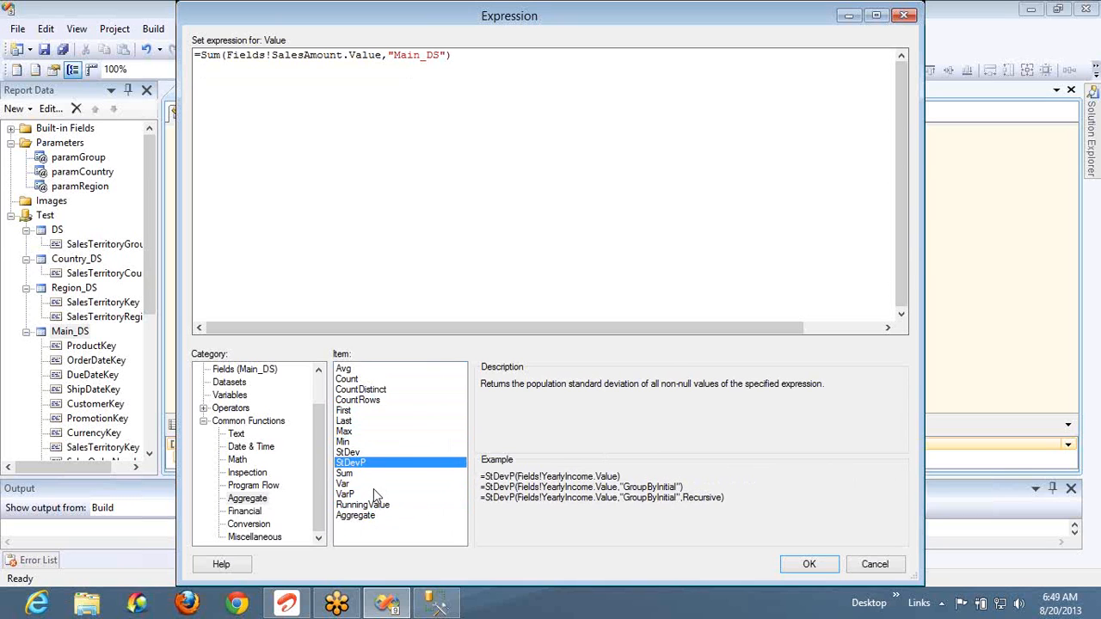
left_click(367, 508)
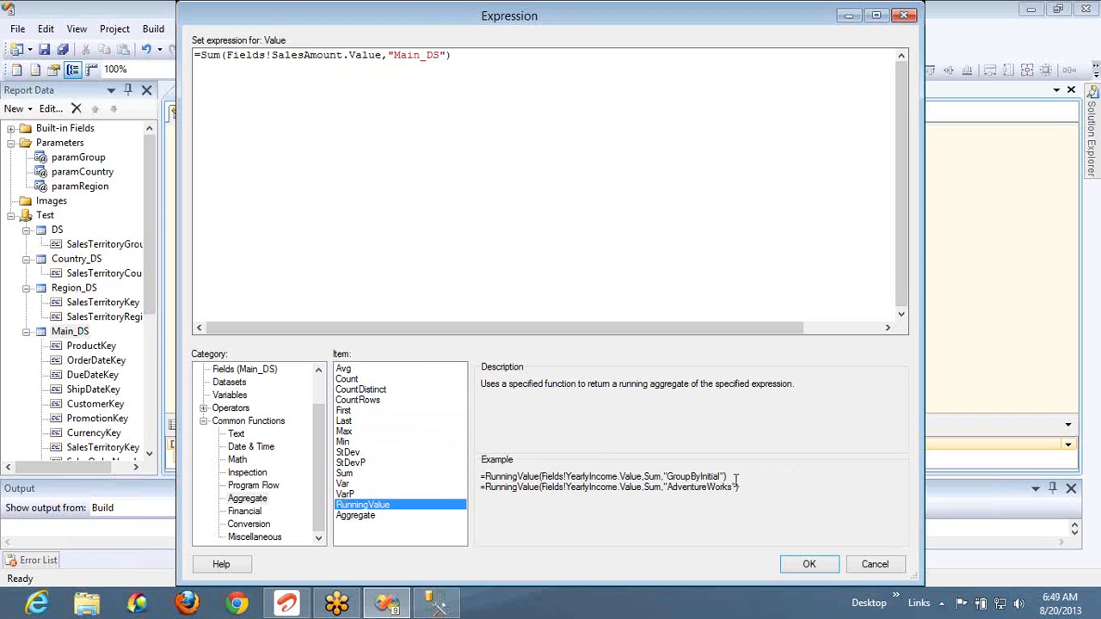
left_click_drag(735, 479, 479, 483)
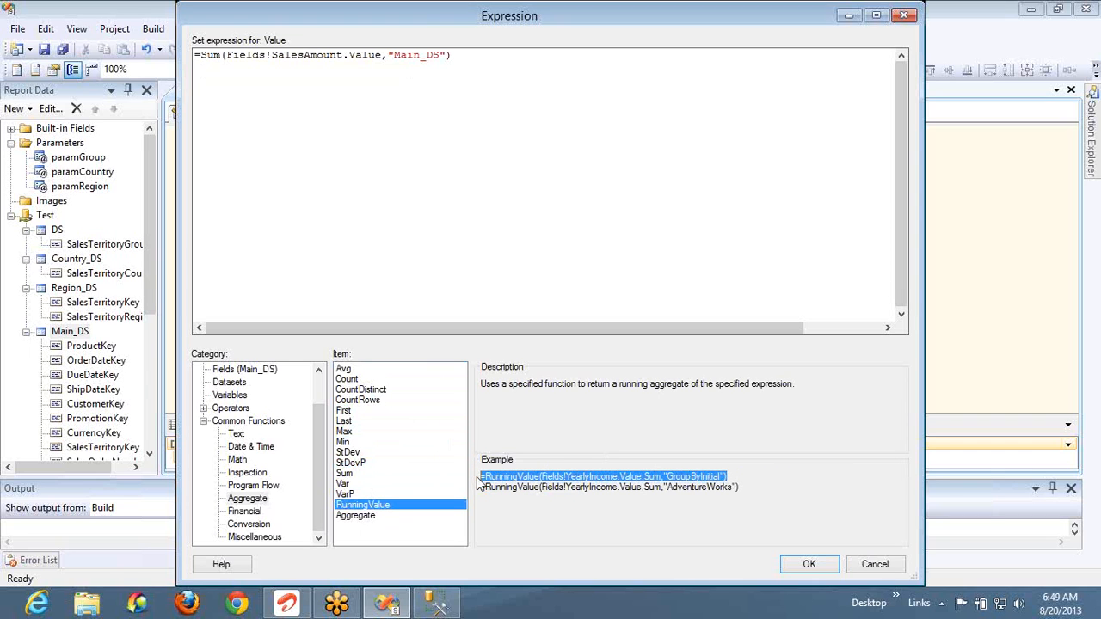
Rewrite the cell expression as =RunningValue(Fields!SalesAmount.Value,Count,"Main_DS"), apply it and preview the report
left_click(519, 50)
key("ctrl+a")
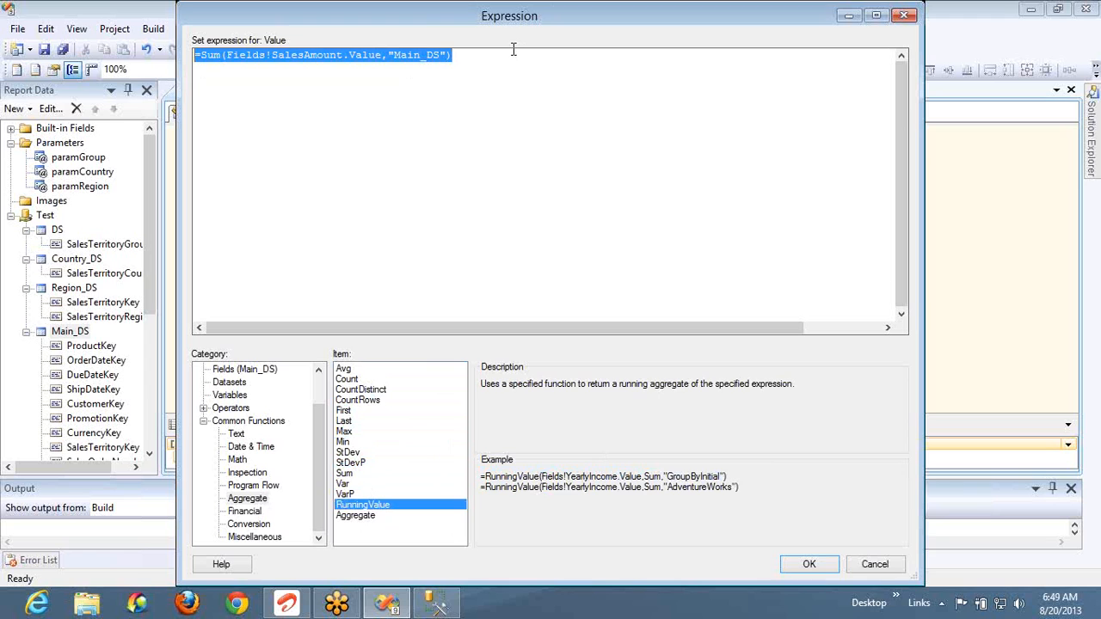
double_click(209, 54)
type("RunningValu")
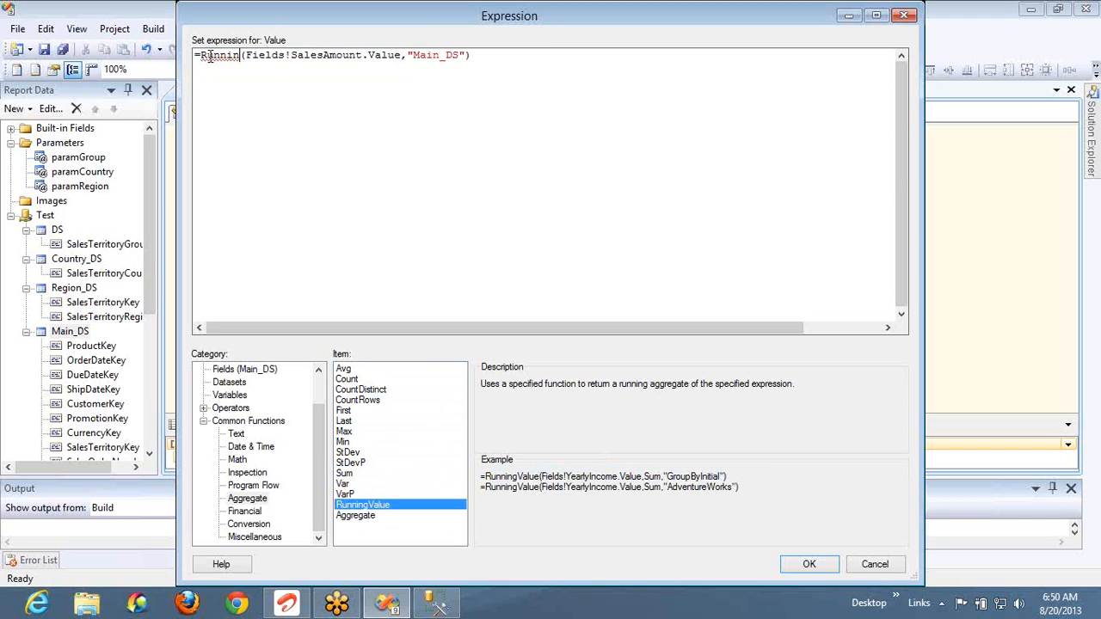
type("e")
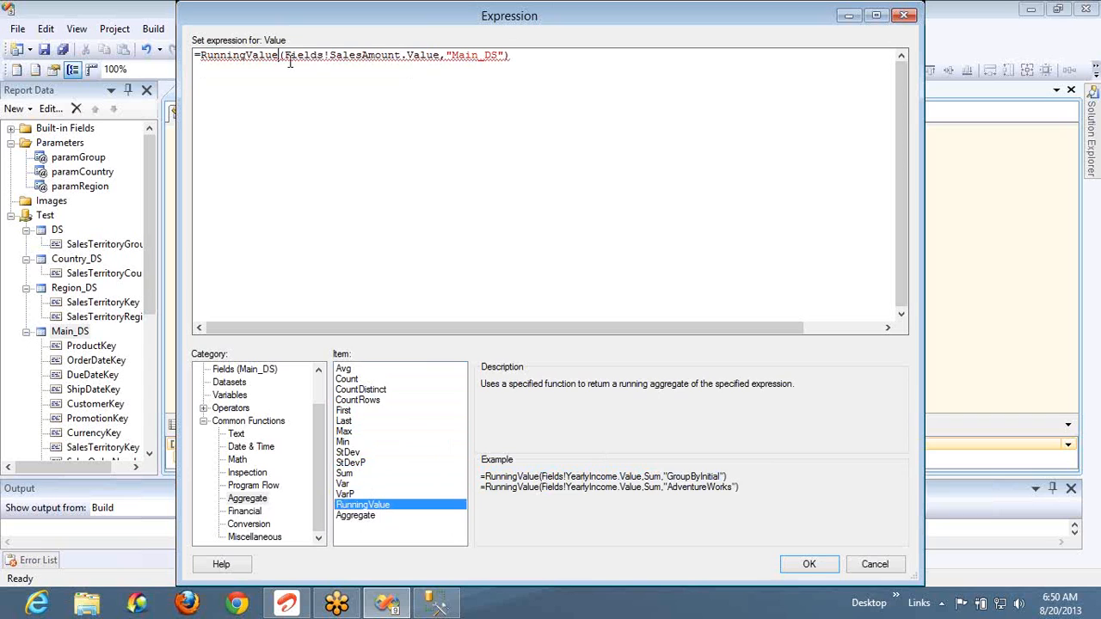
left_click(444, 57)
type("Count,")
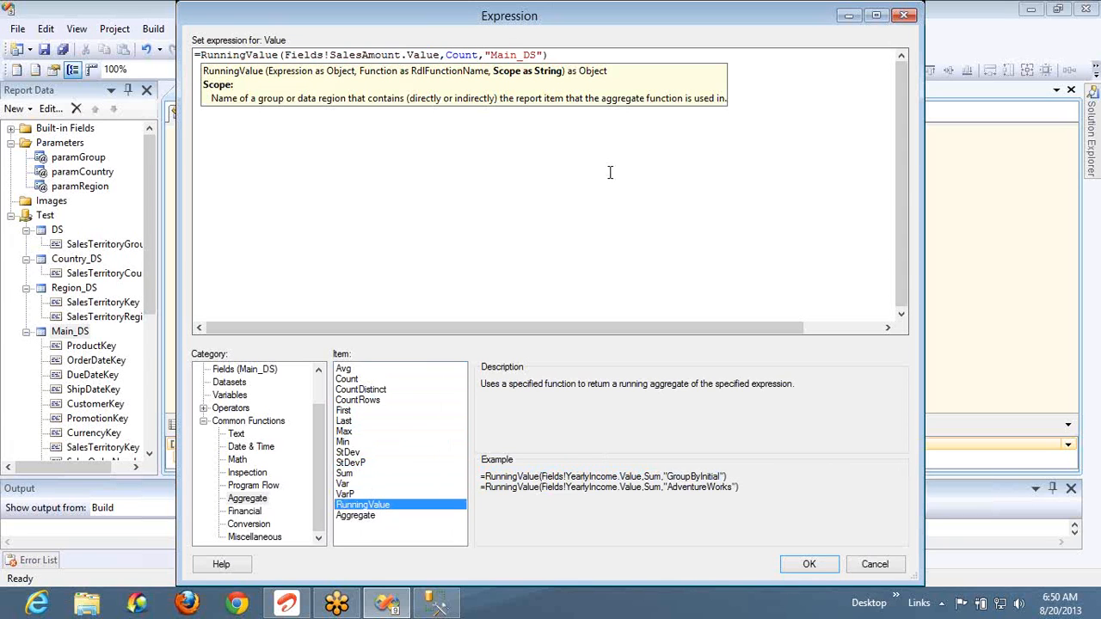
left_click(806, 565)
left_click(258, 113)
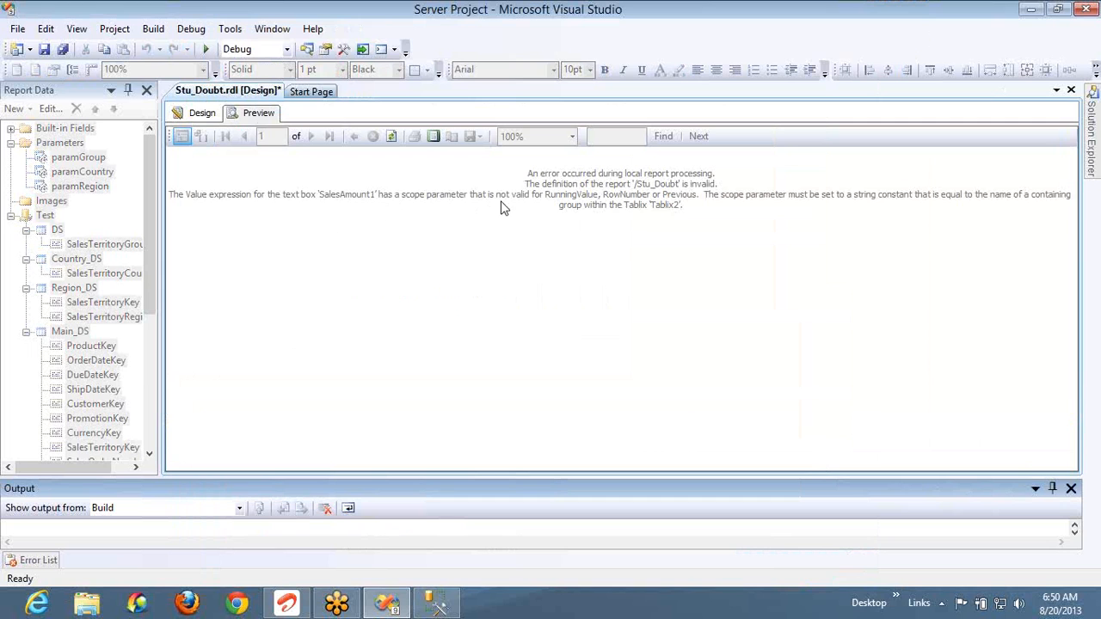
Return to the design, change the RunningValue expression's scope to "Group1", apply it and preview the report again
left_click(202, 112)
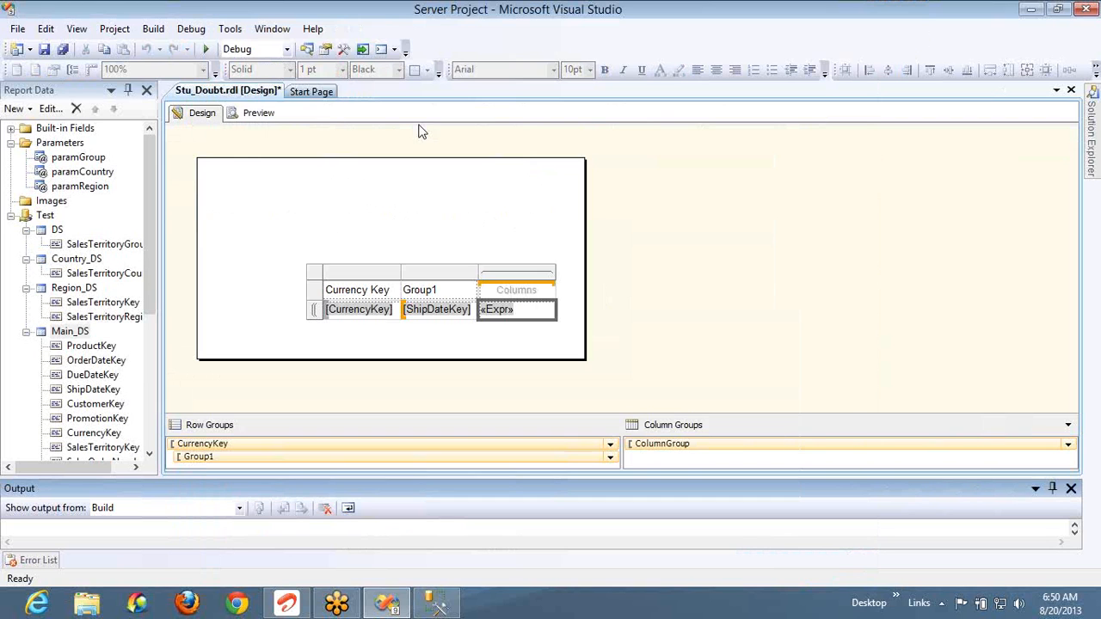
left_click(577, 303)
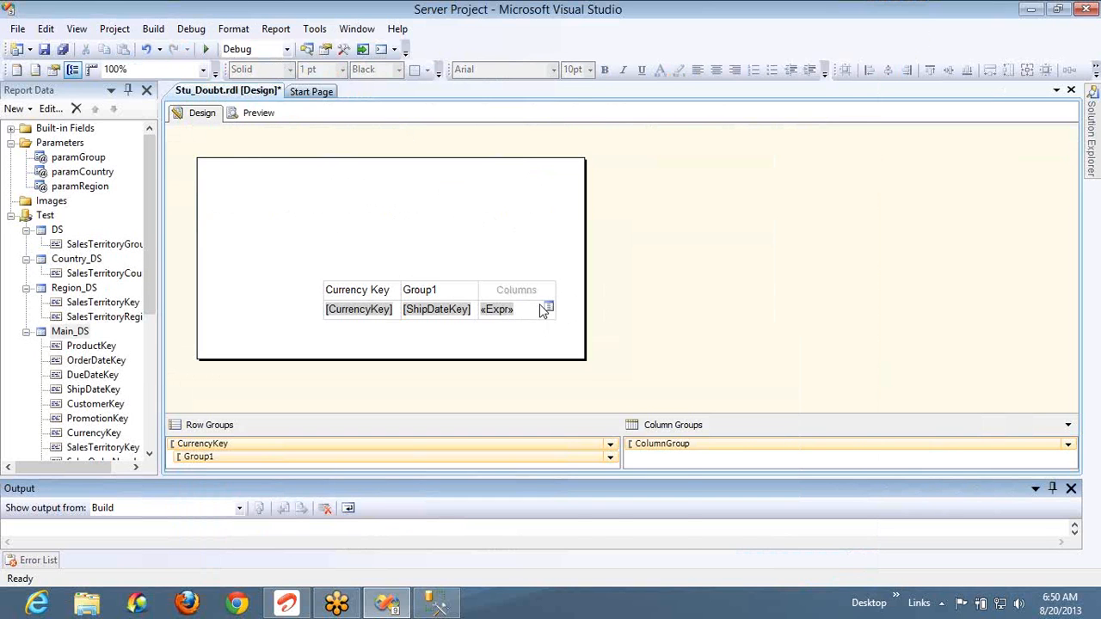
right_click(542, 309)
left_click(591, 388)
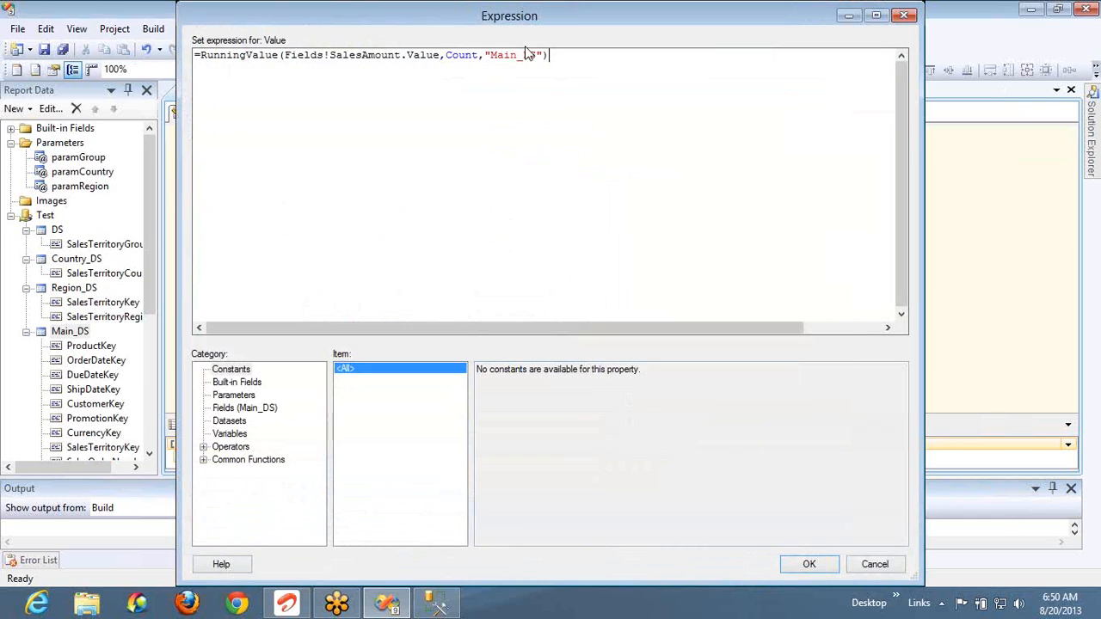
double_click(525, 54)
type("Group1")
left_click(791, 564)
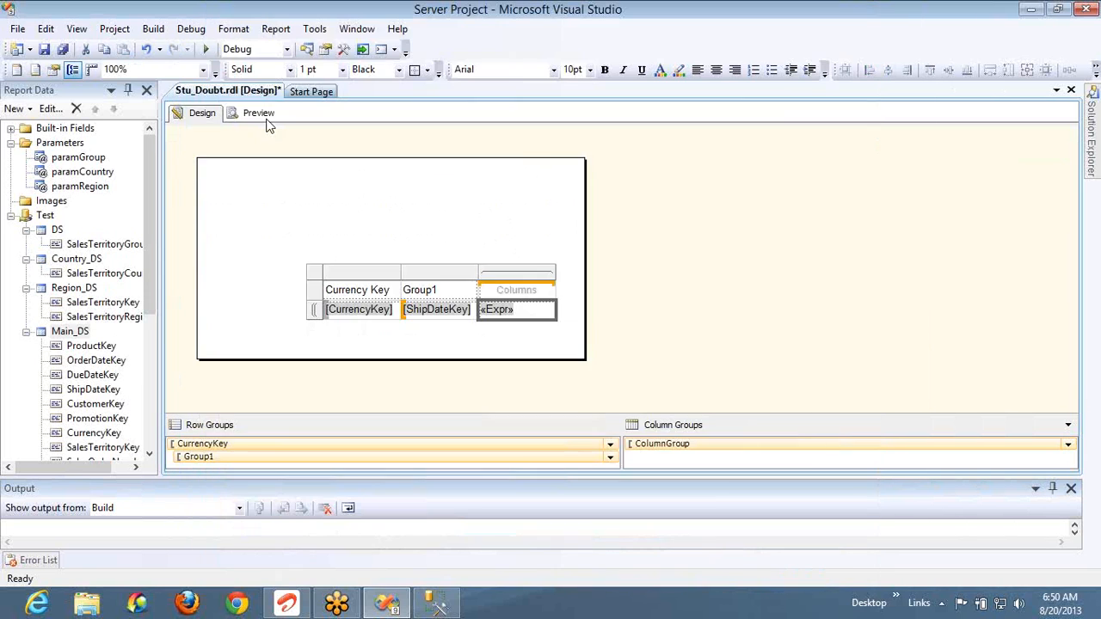
left_click(263, 117)
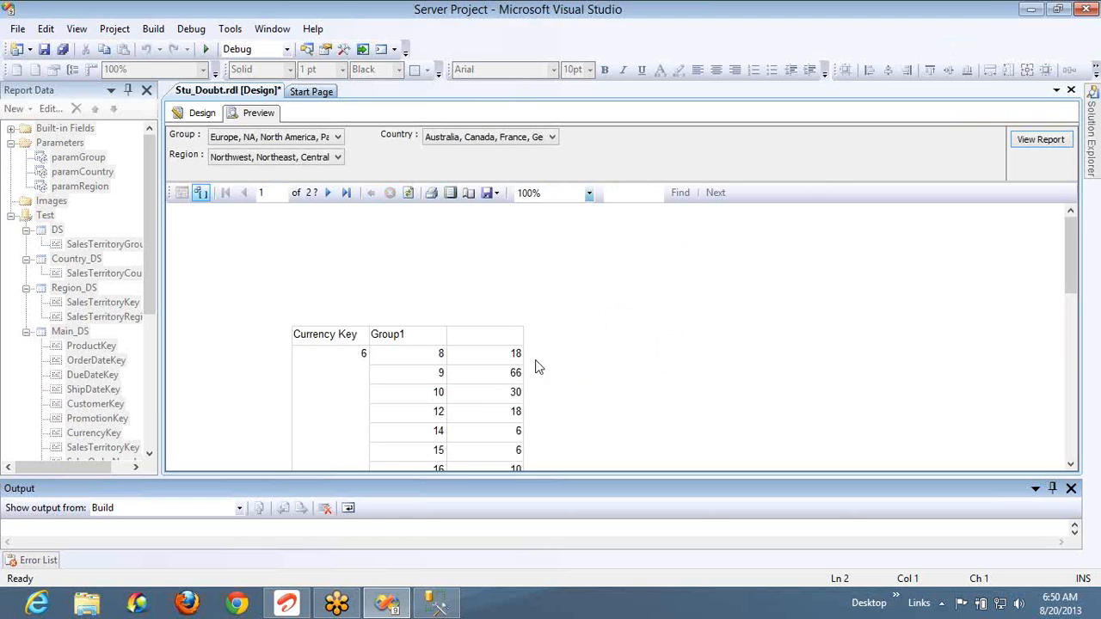
Examine the running counts per ship date key across the first four pages of the previewed report
left_click(503, 358)
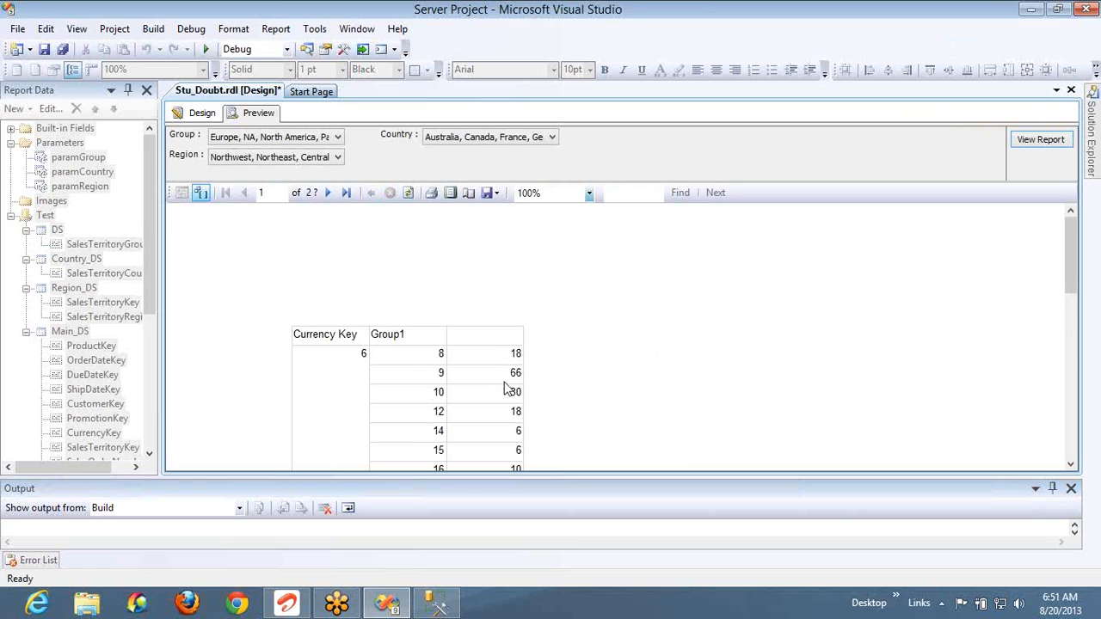
scroll(507, 390, "down", 5)
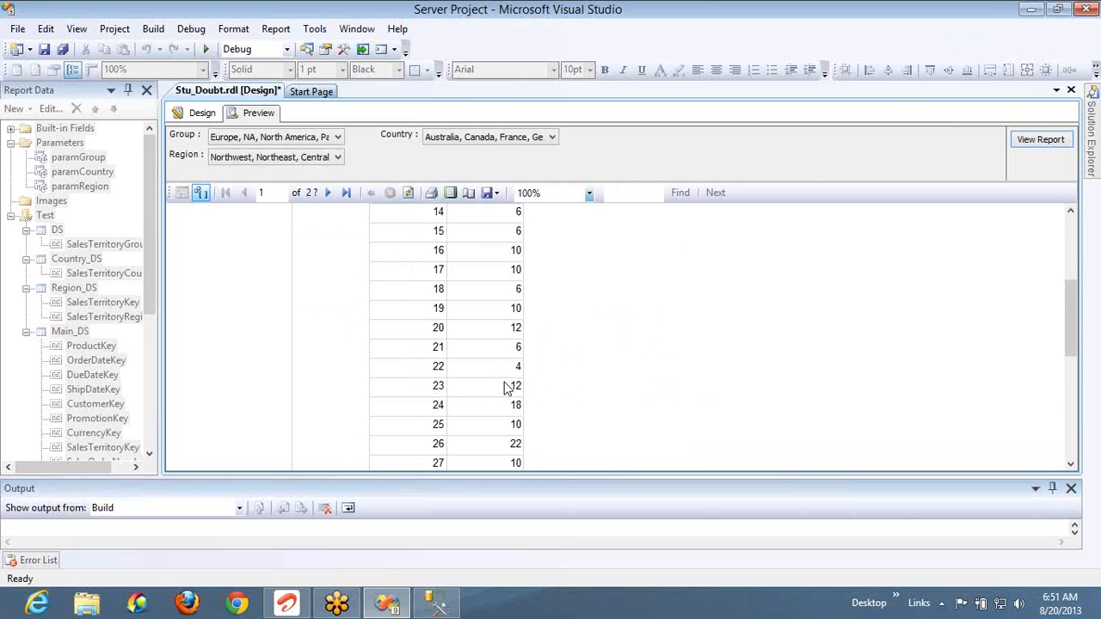
scroll(507, 389, "down", 2)
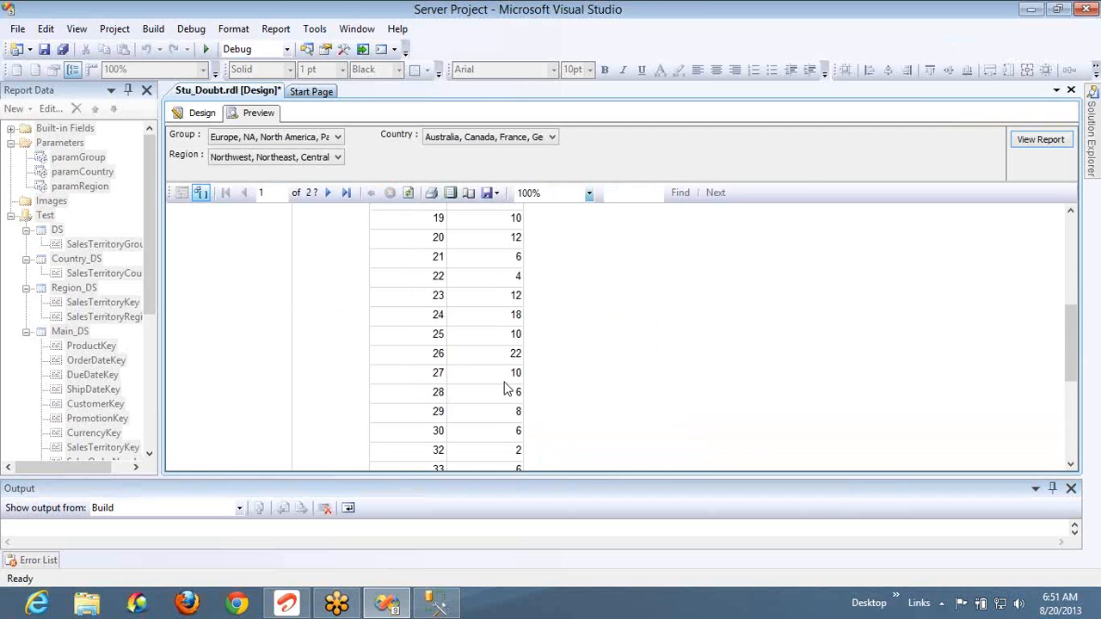
scroll(507, 390, "down", 4)
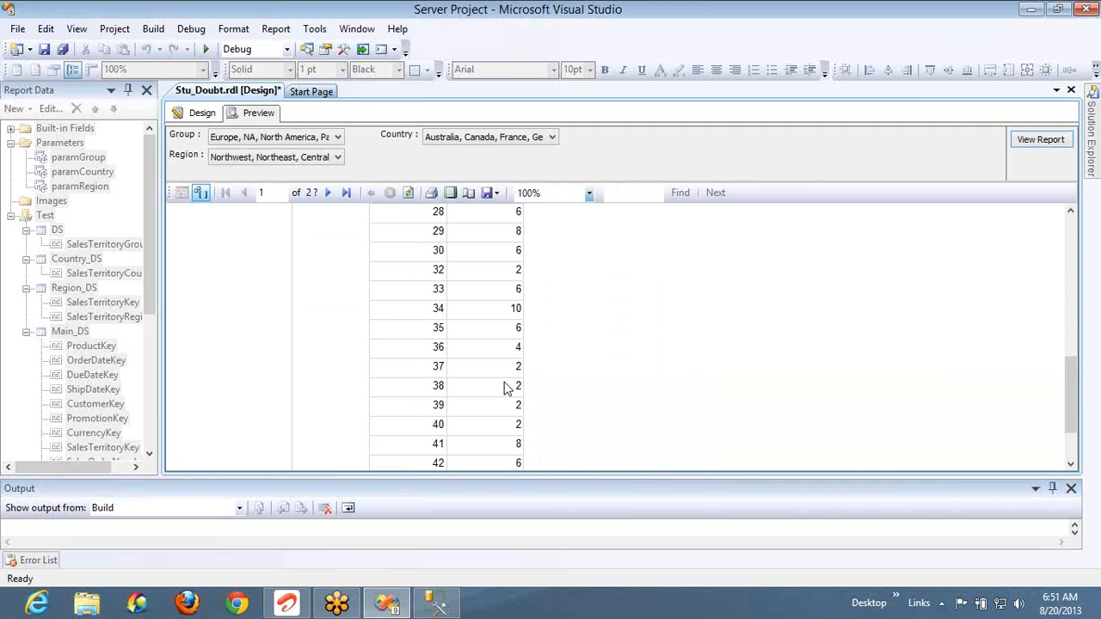
scroll(508, 389, "down", 6)
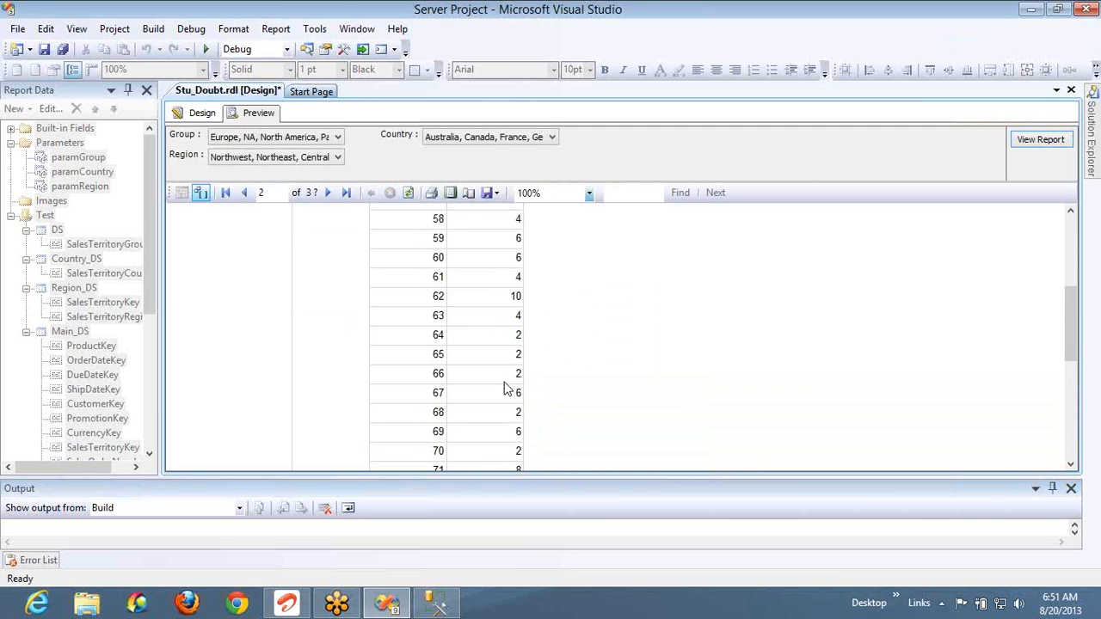
scroll(507, 390, "down", 10)
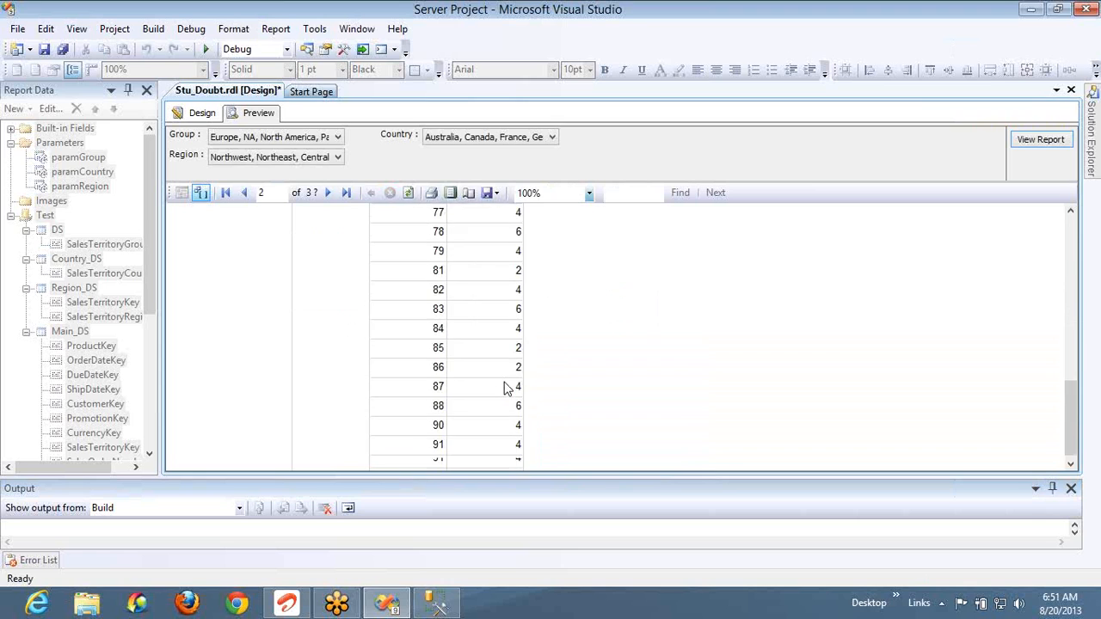
scroll(508, 389, "down", 2)
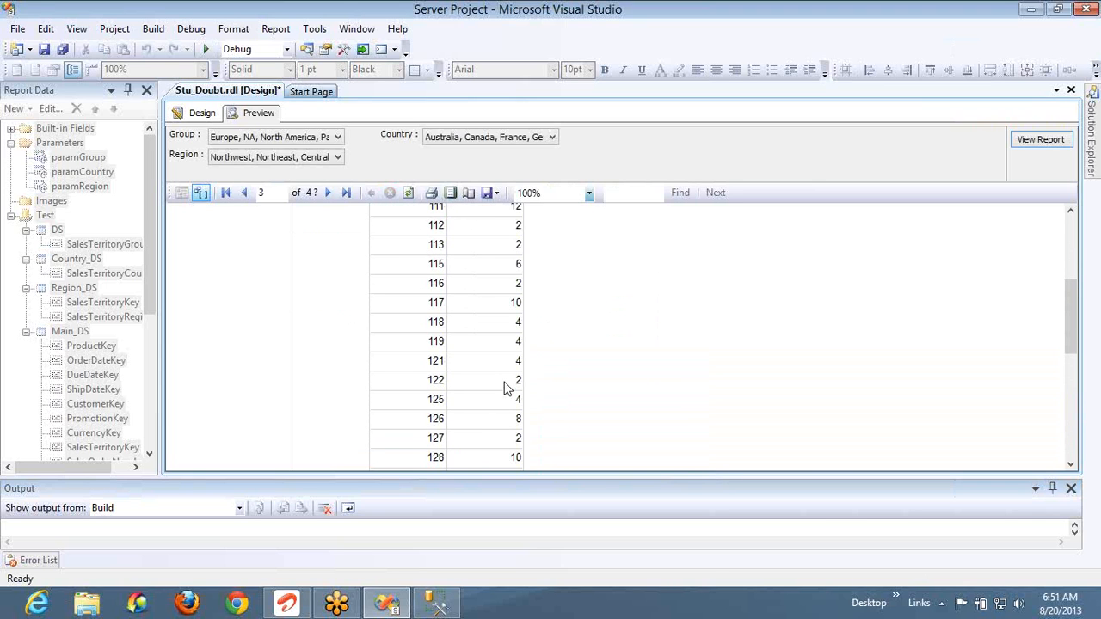
scroll(507, 390, "down", 12)
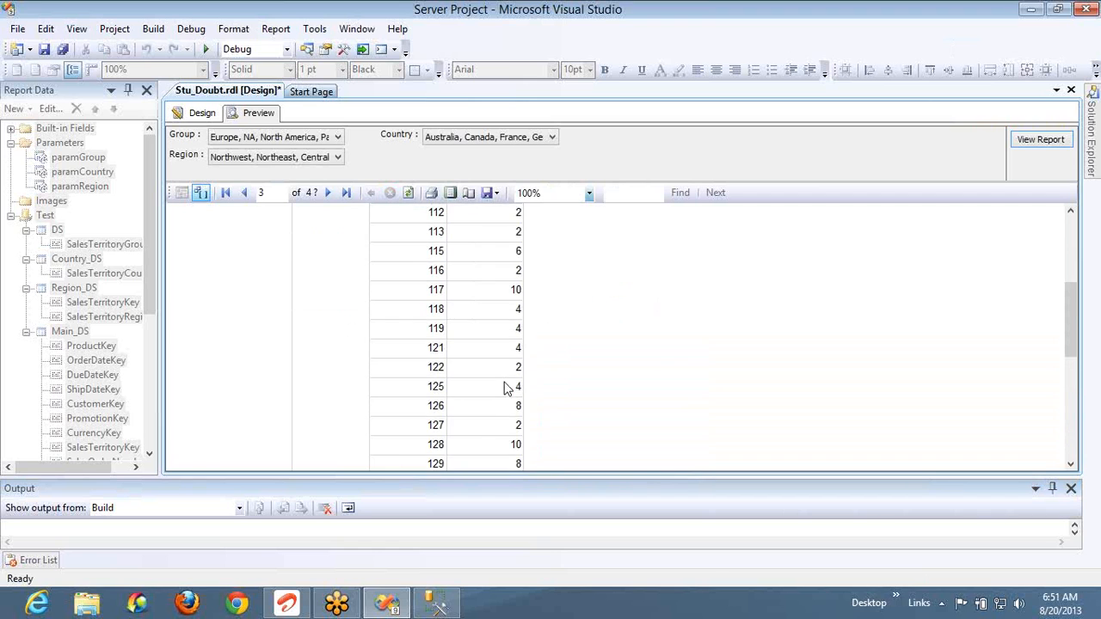
scroll(508, 390, "down", 2)
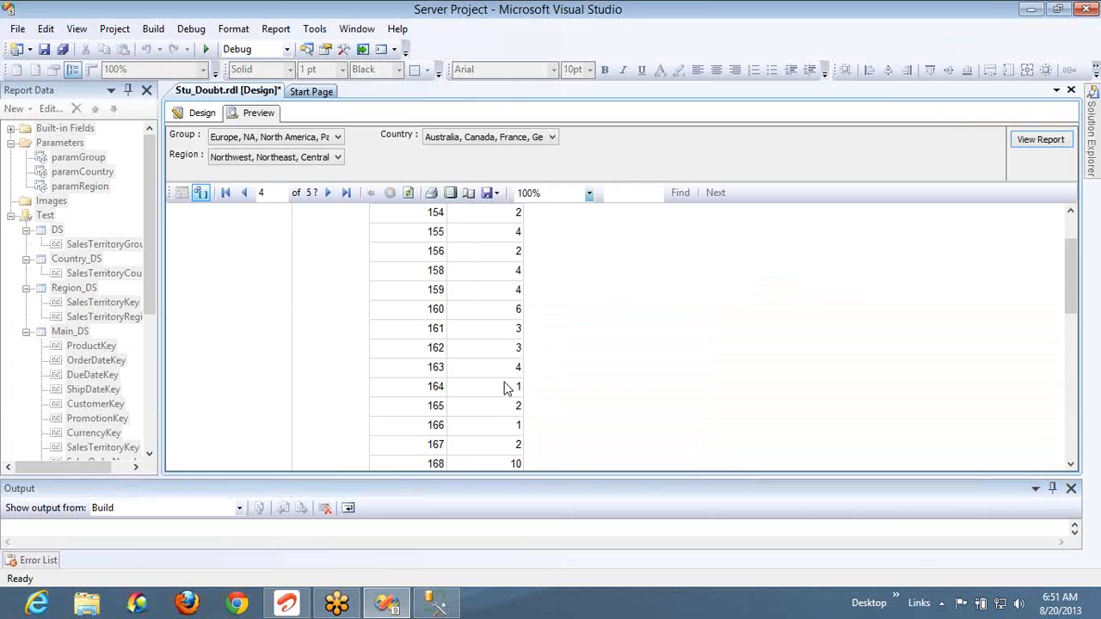
scroll(507, 390, "down", 4)
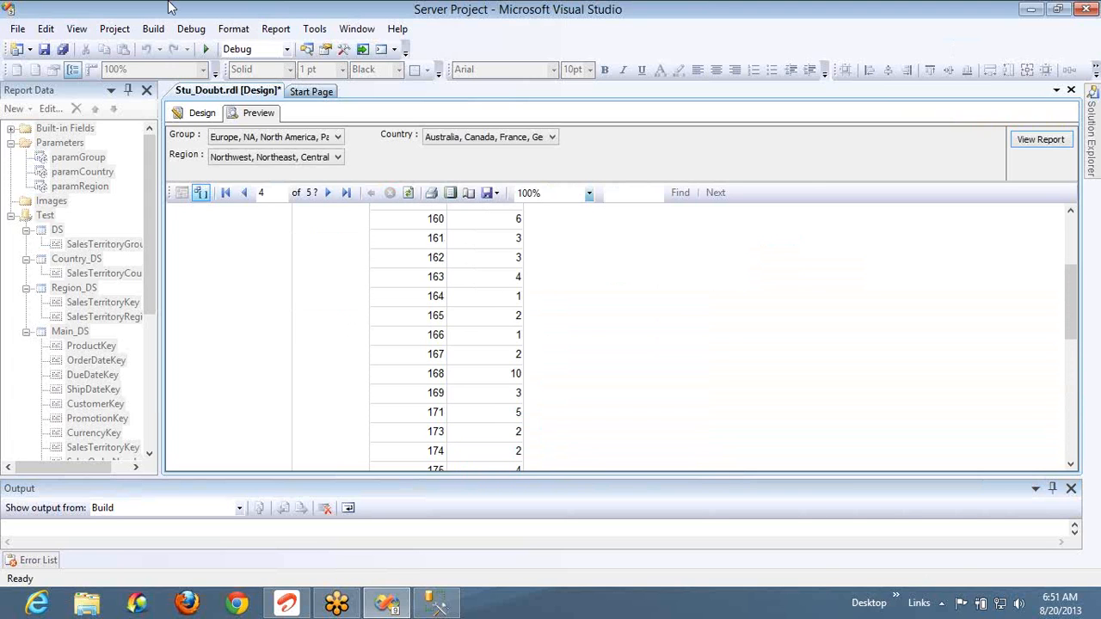
Return to the design, open the matrix data cell's expression and look up RunningValue's syntax among the aggregate functions
left_click(203, 113)
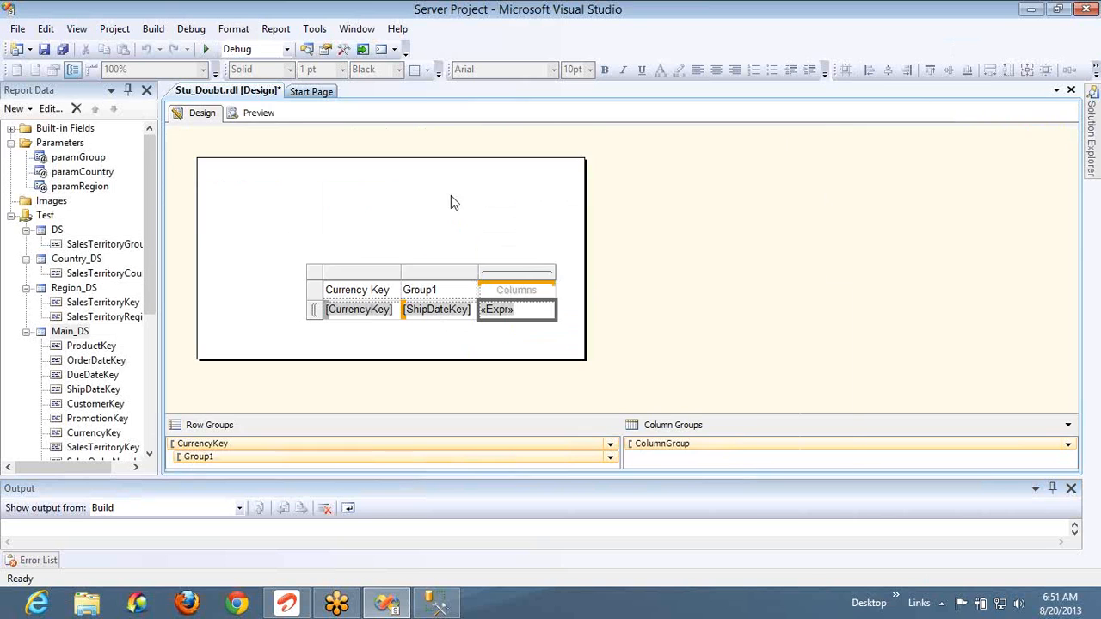
left_click(518, 292)
right_click(539, 313)
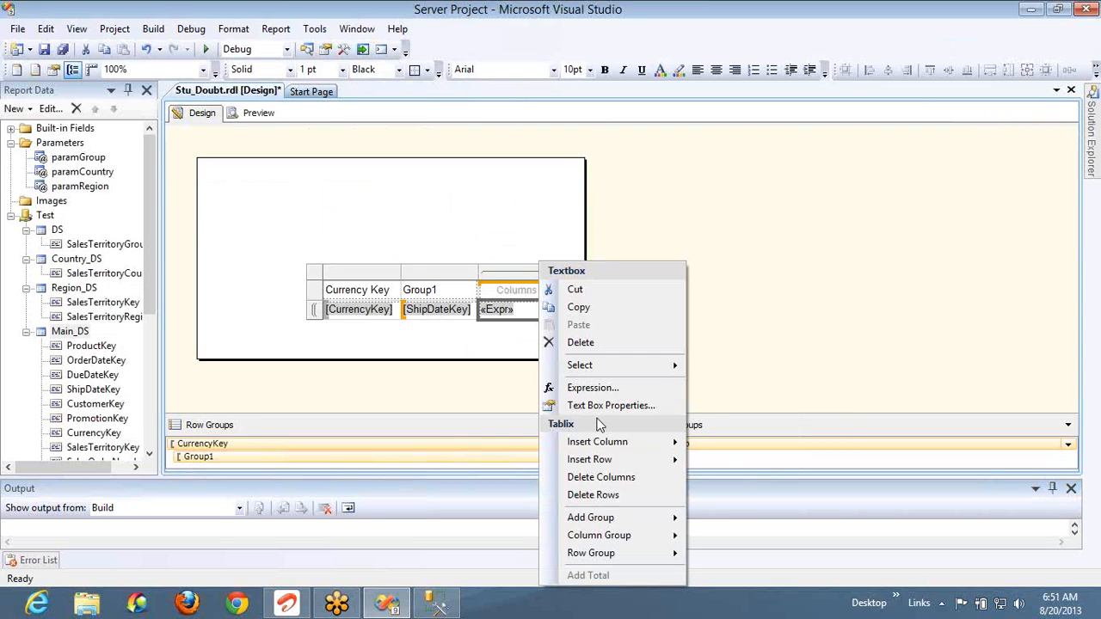
left_click(597, 391)
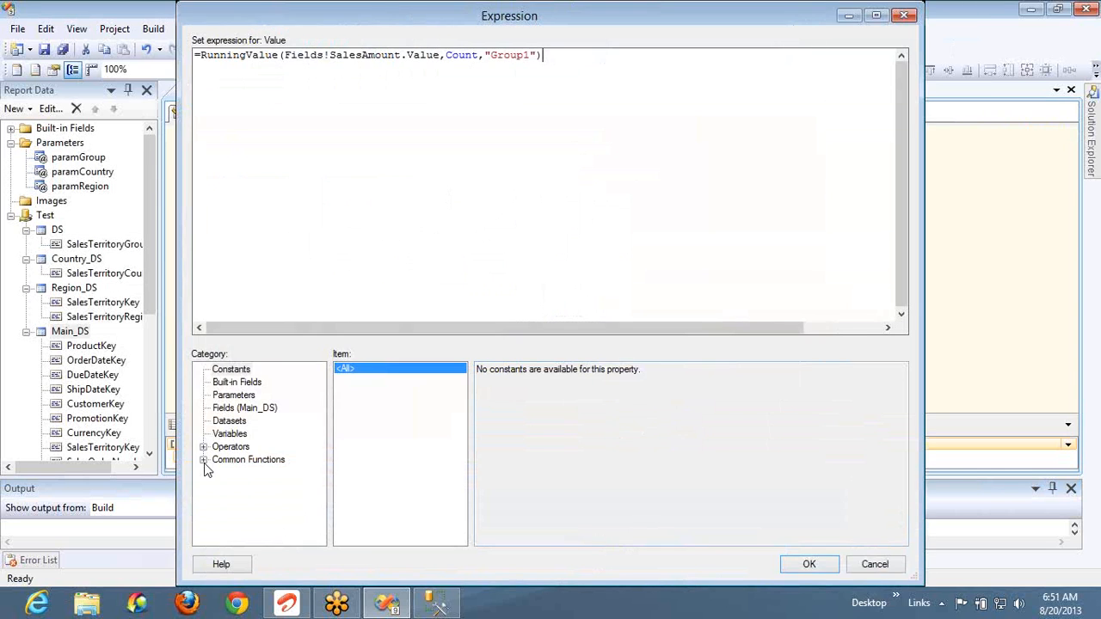
left_click(204, 461)
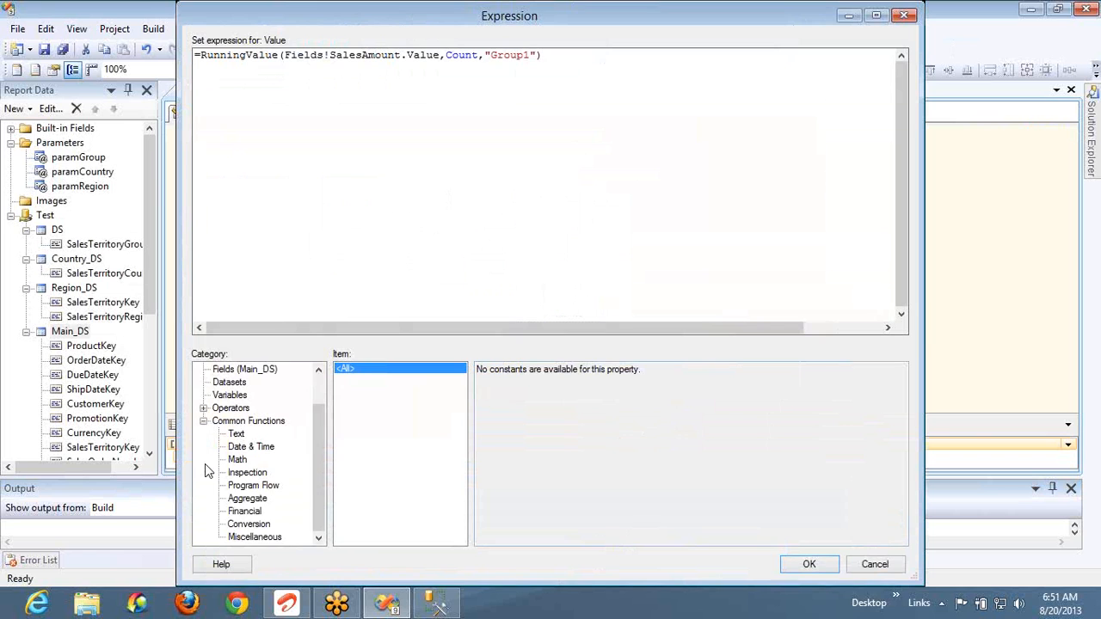
left_click(247, 499)
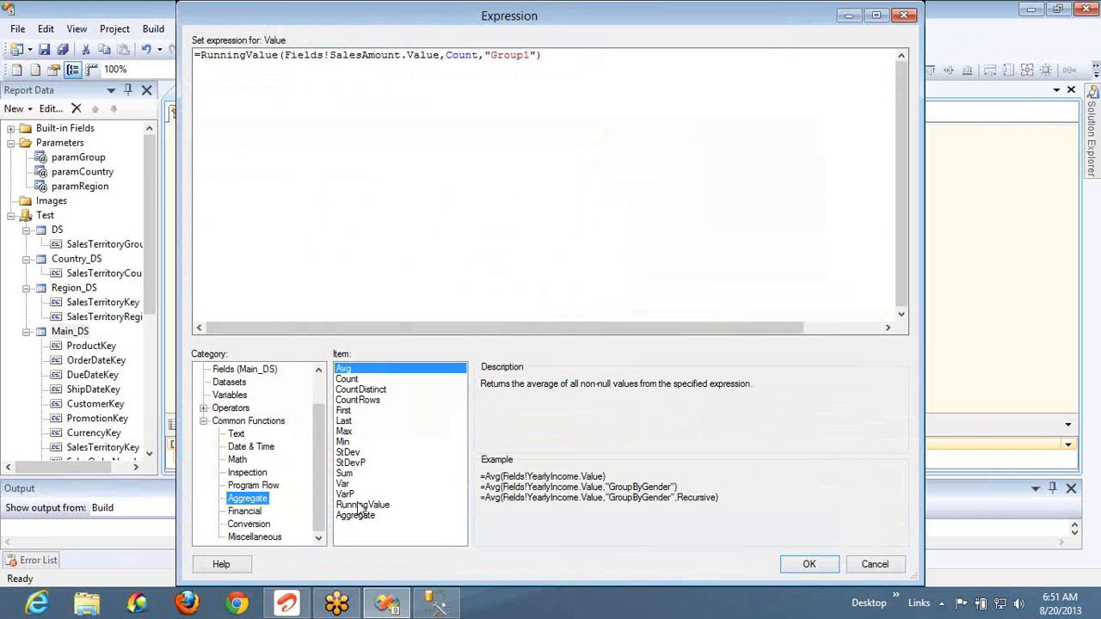
left_click(361, 505)
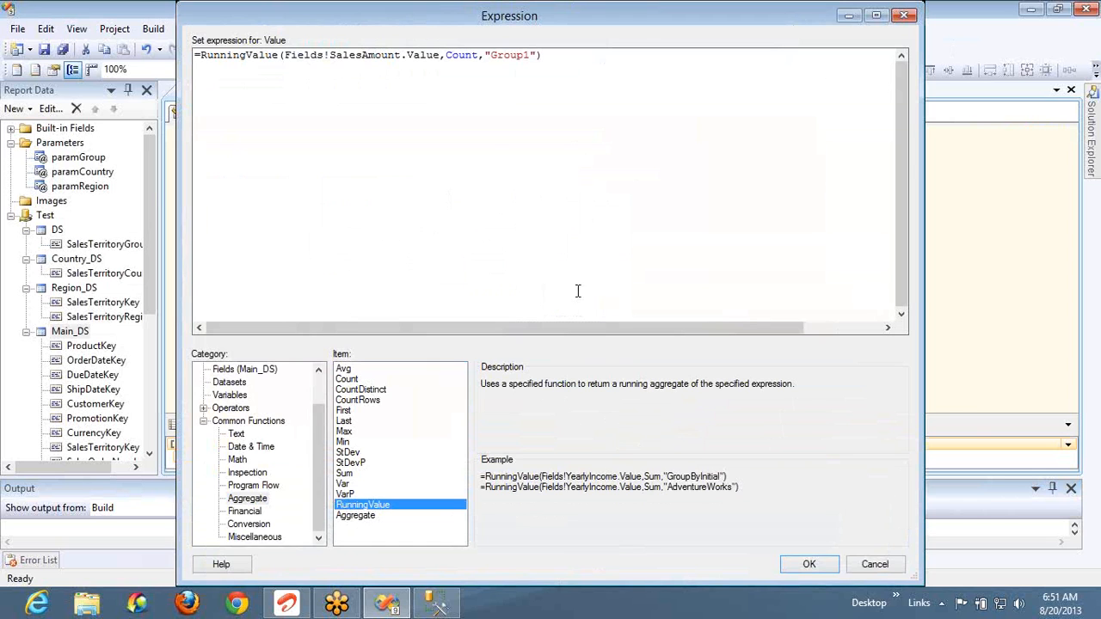
Replace the Count function in the RunningValue expression with countdistinct, apply it and preview the report
double_click(460, 54)
key("BackSpace")
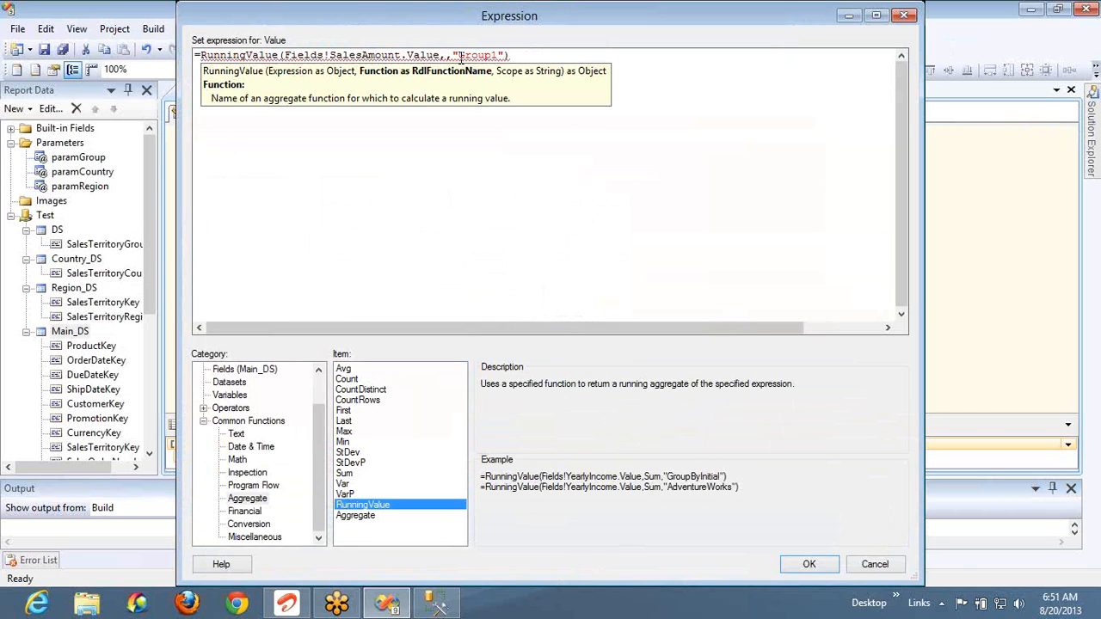
type("countdi")
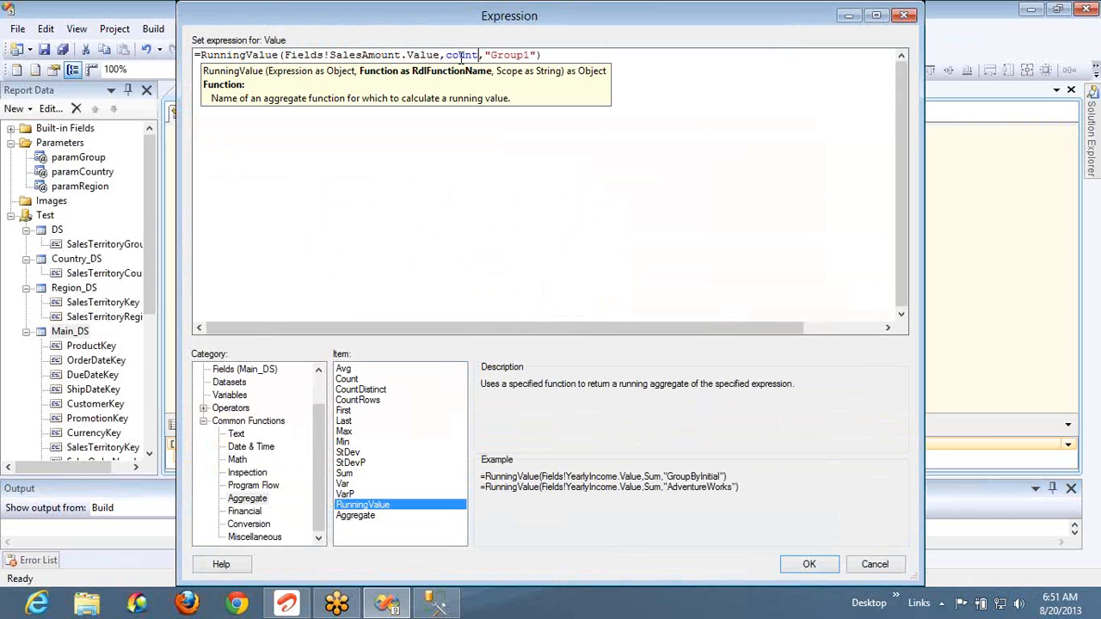
type("tin")
key("BackSpace")
key("BackSpace")
key("BackSpace")
type("stinct")
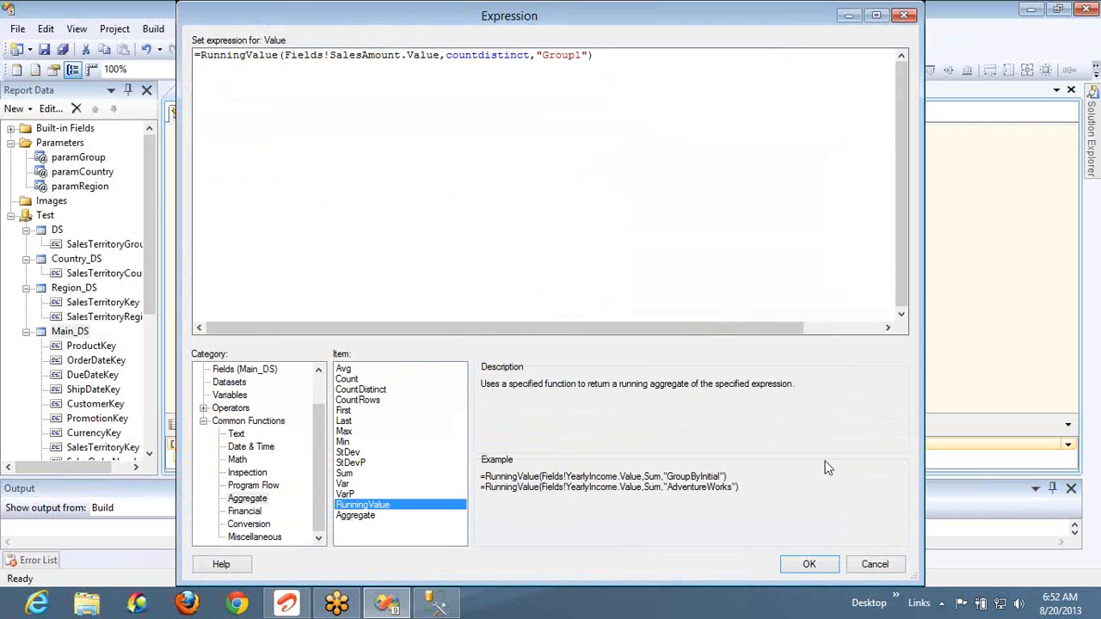
left_click(818, 566)
left_click(258, 113)
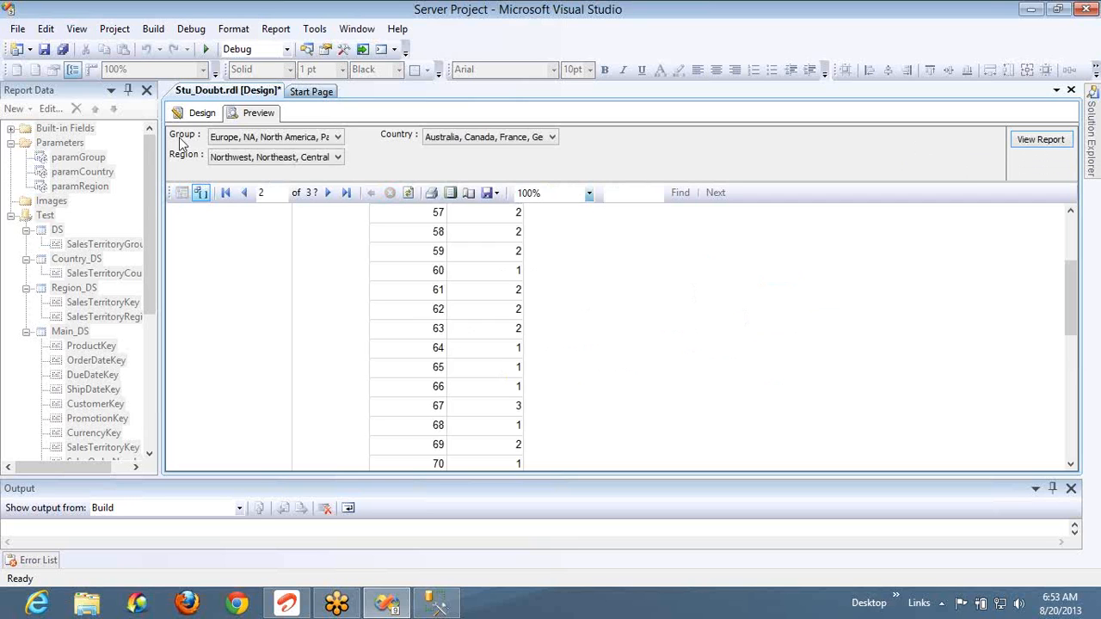
Return to the design and delete the Group1 row group together with its related rows and columns
left_click(202, 115)
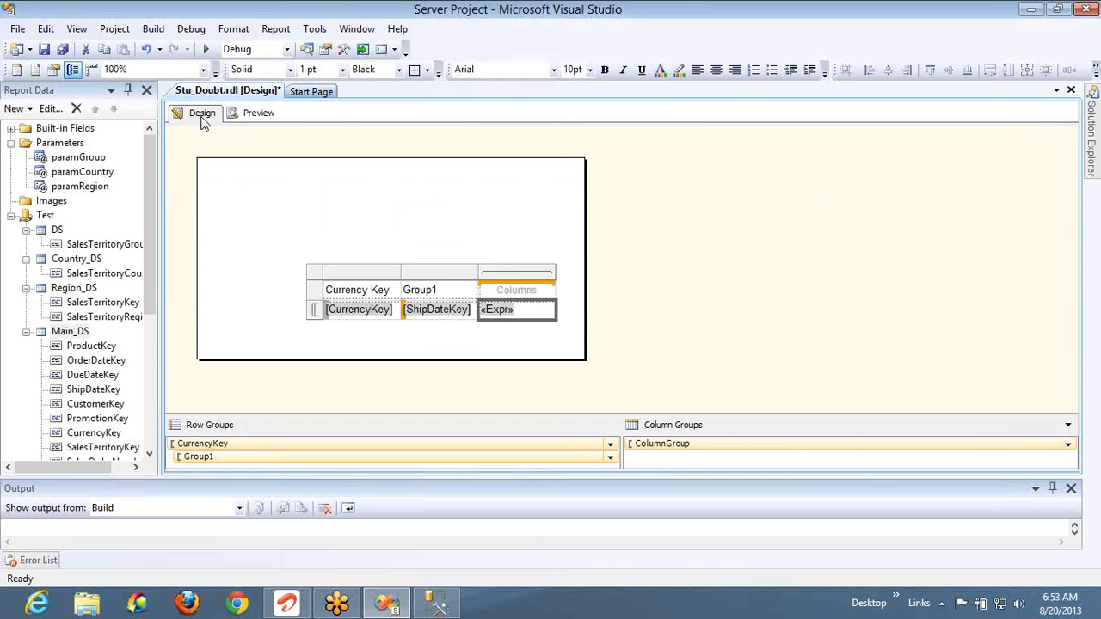
right_click(423, 454)
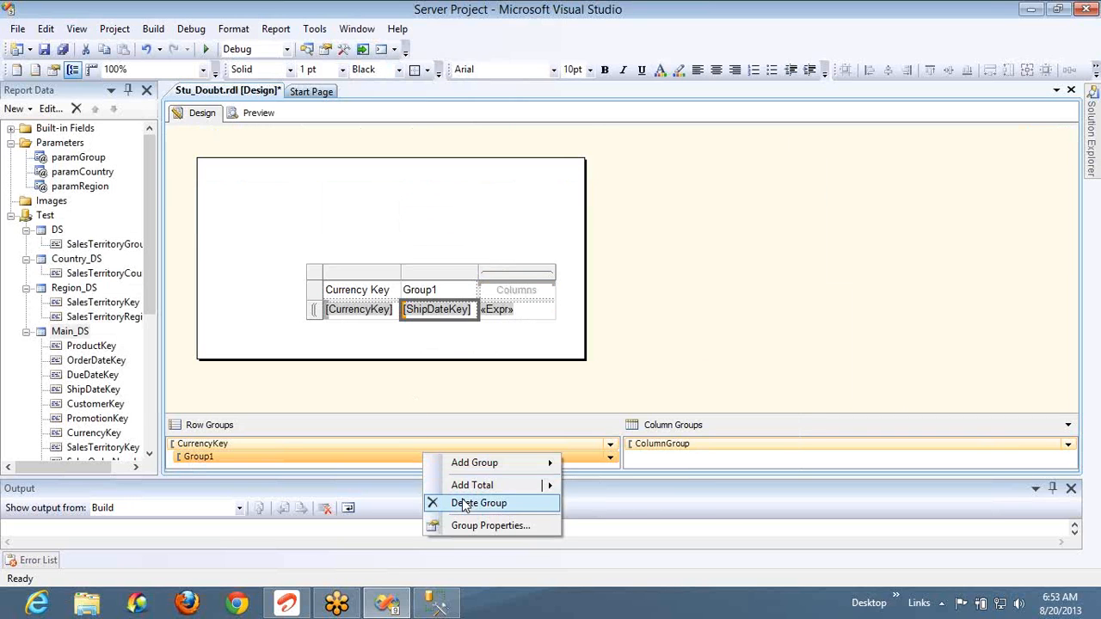
left_click(465, 504)
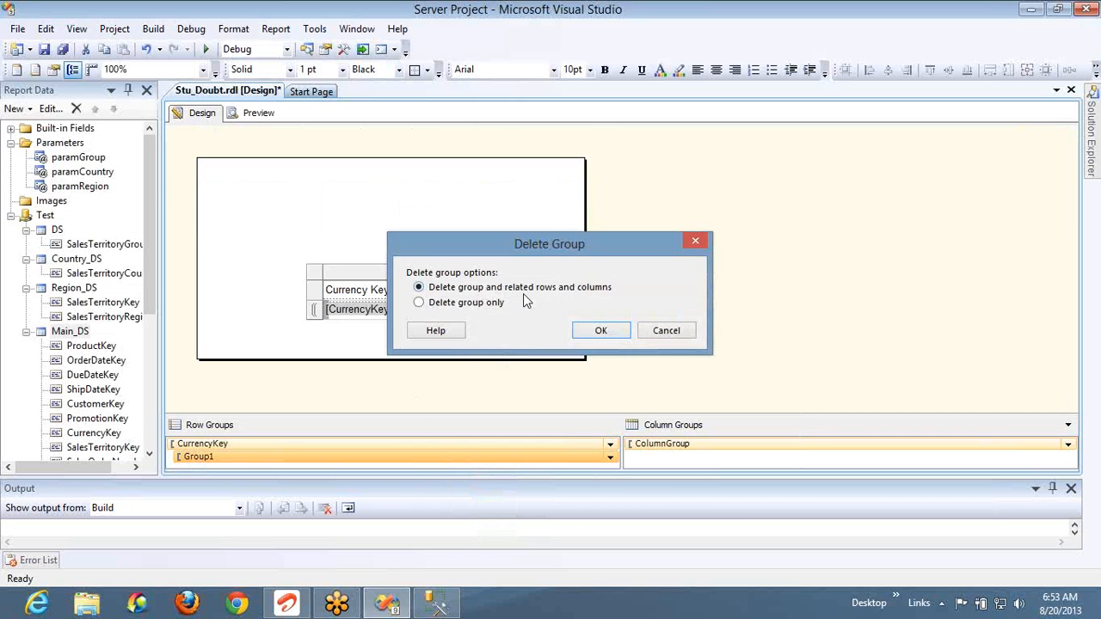
left_click(580, 330)
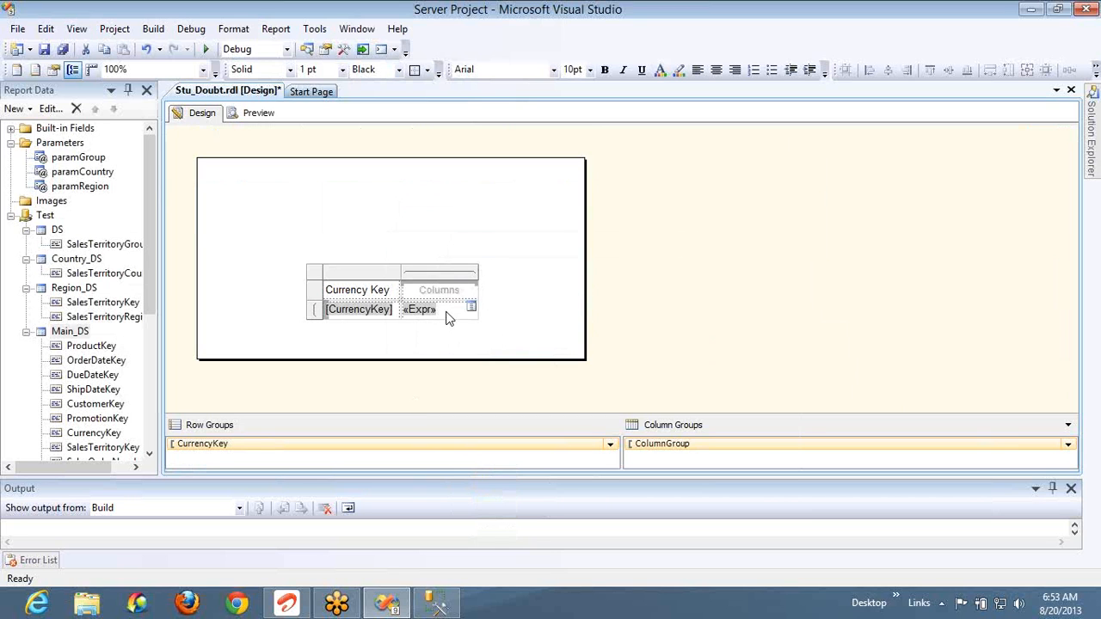
right_click(445, 318)
left_click(501, 383)
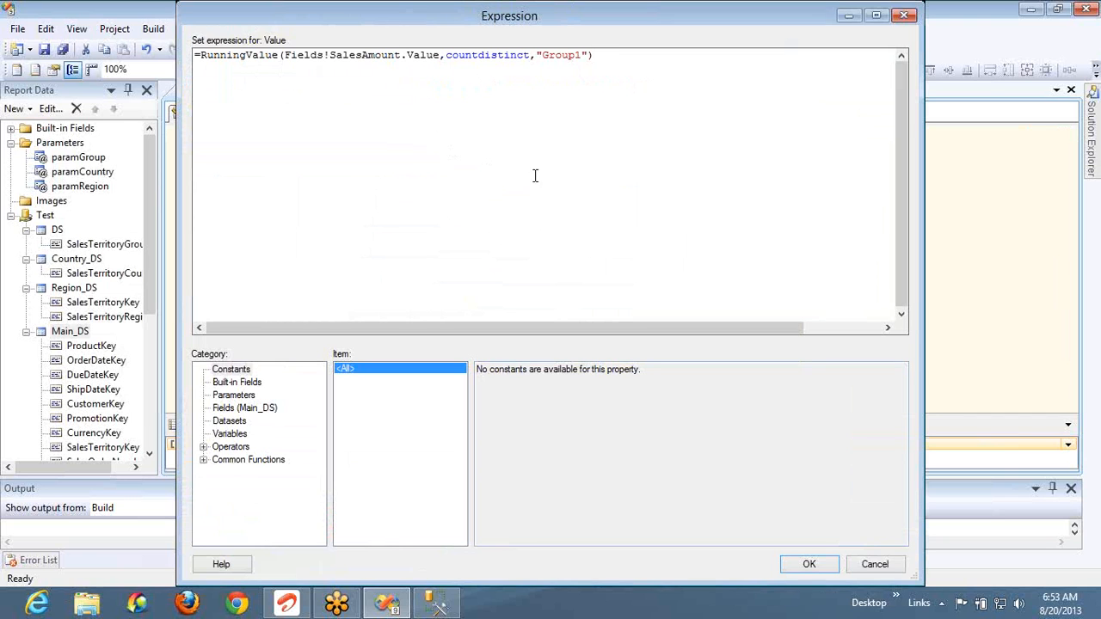
left_click(873, 564)
Delete the Currency Key column together with its associated groups and preview the report
right_click(379, 277)
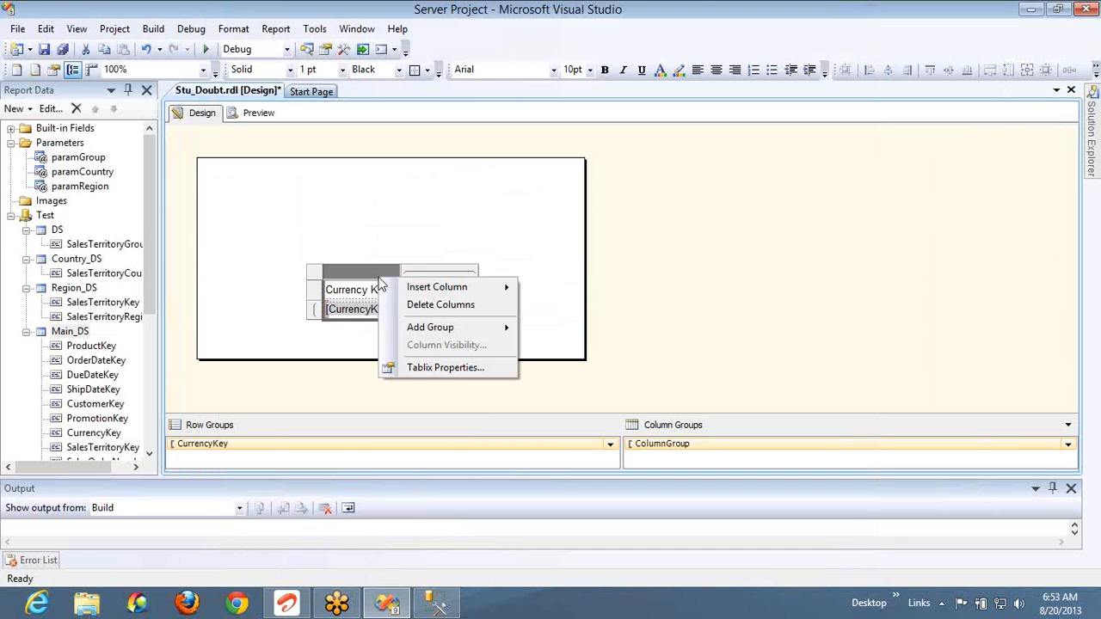
left_click(427, 306)
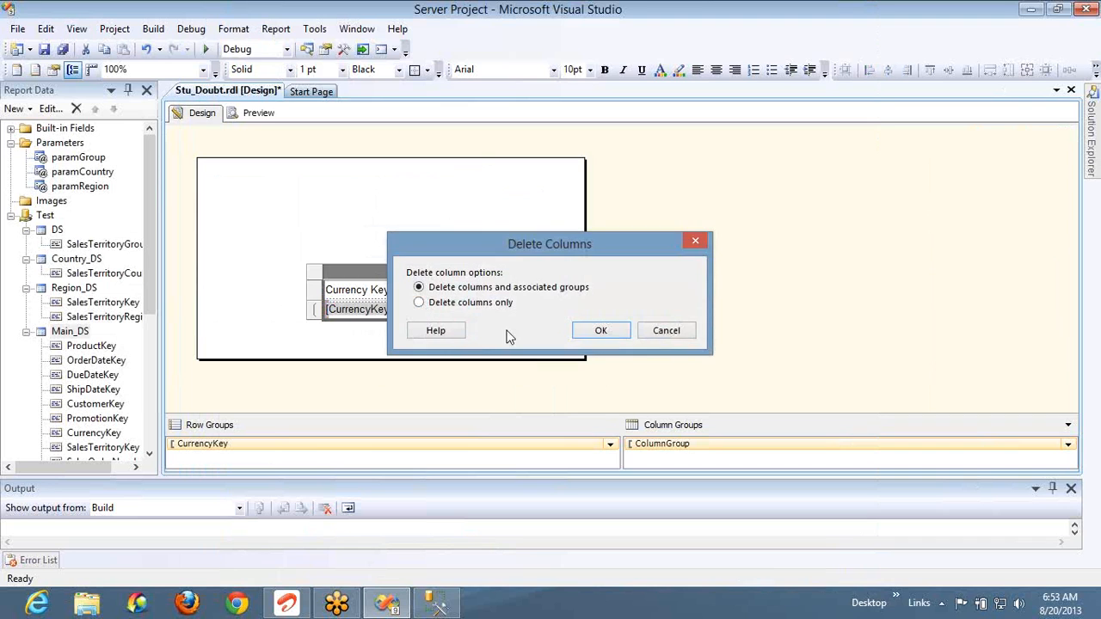
left_click(601, 331)
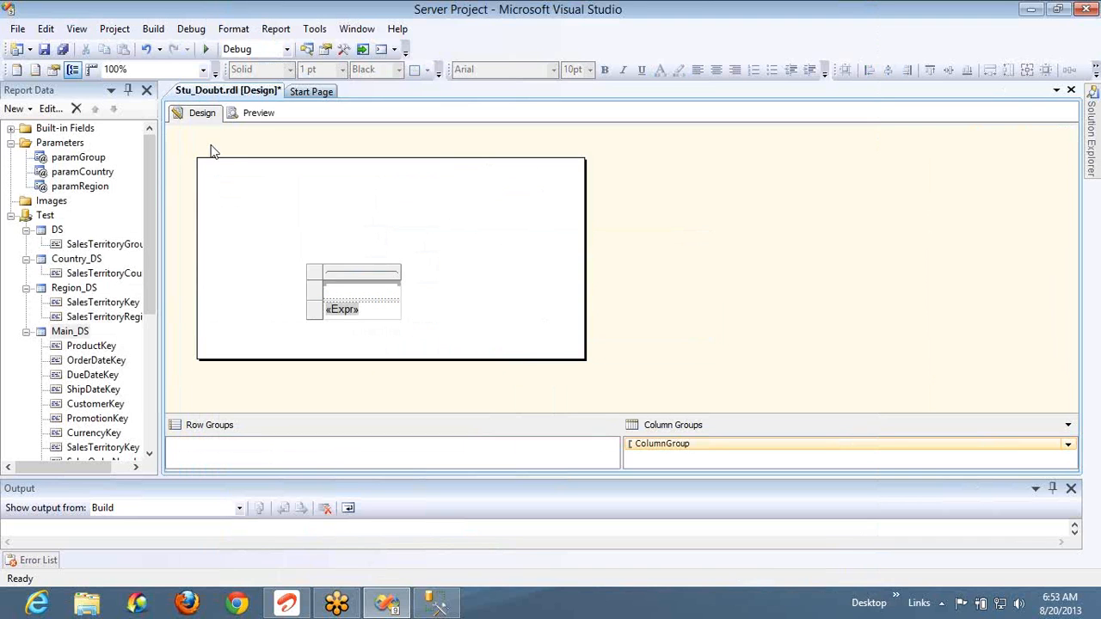
left_click(256, 116)
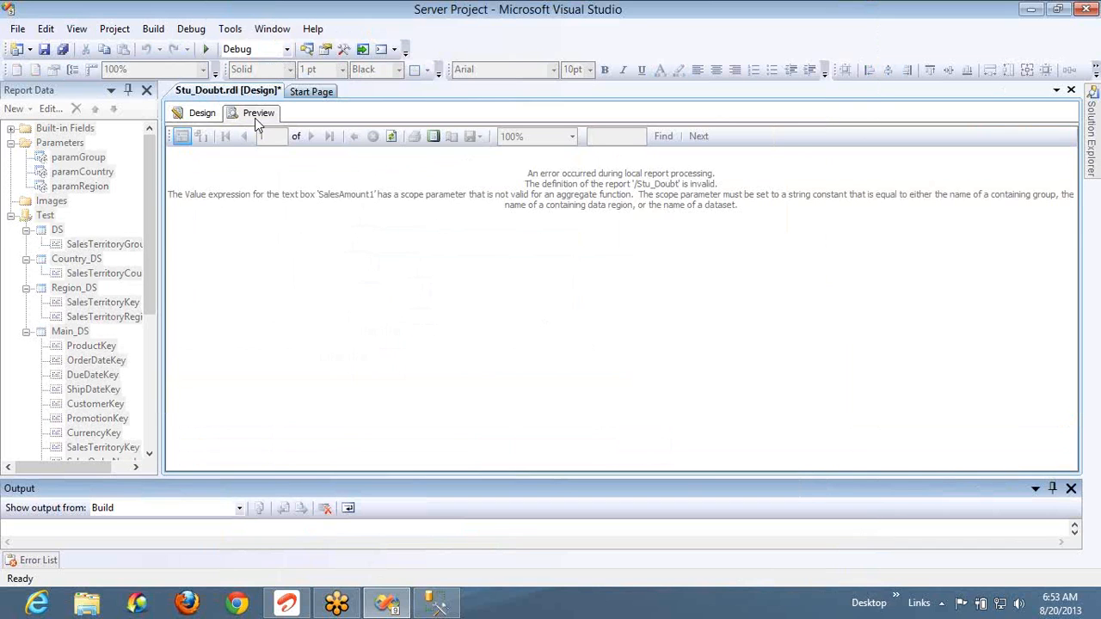
Return to the design, change the RunningValue expression's scope to "Main_DS", apply it and preview the report
left_click(202, 114)
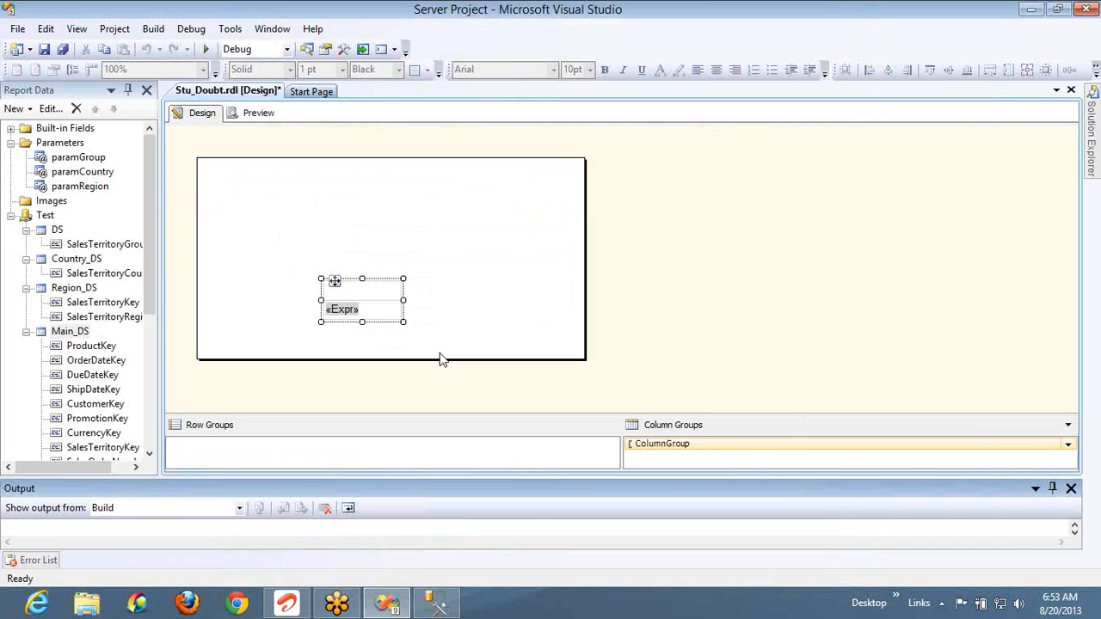
left_click(387, 319)
right_click(387, 319)
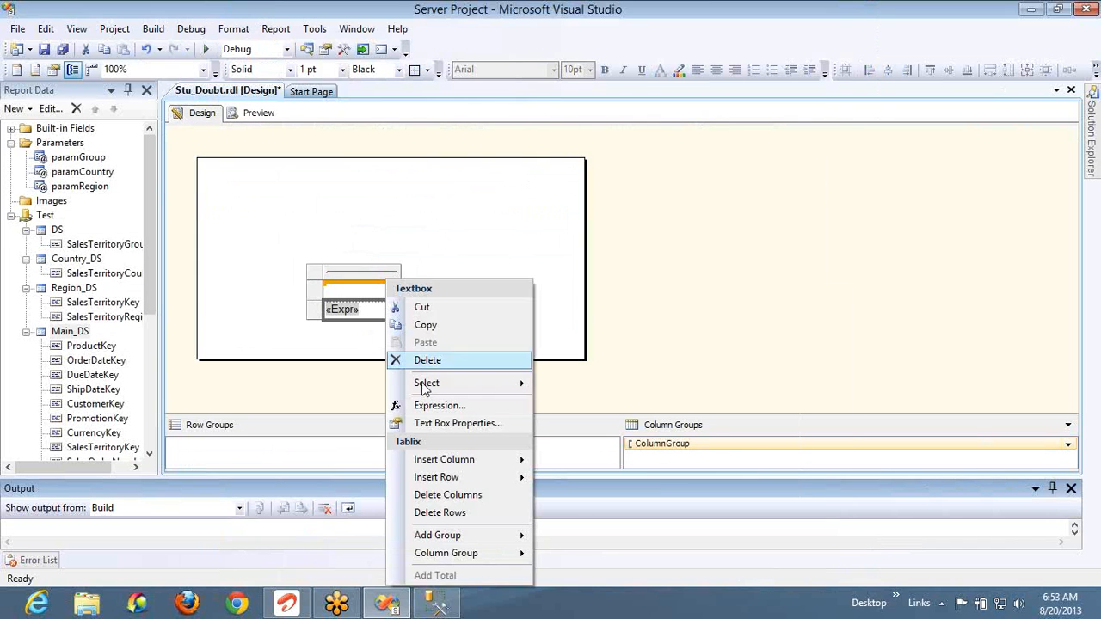
left_click(421, 403)
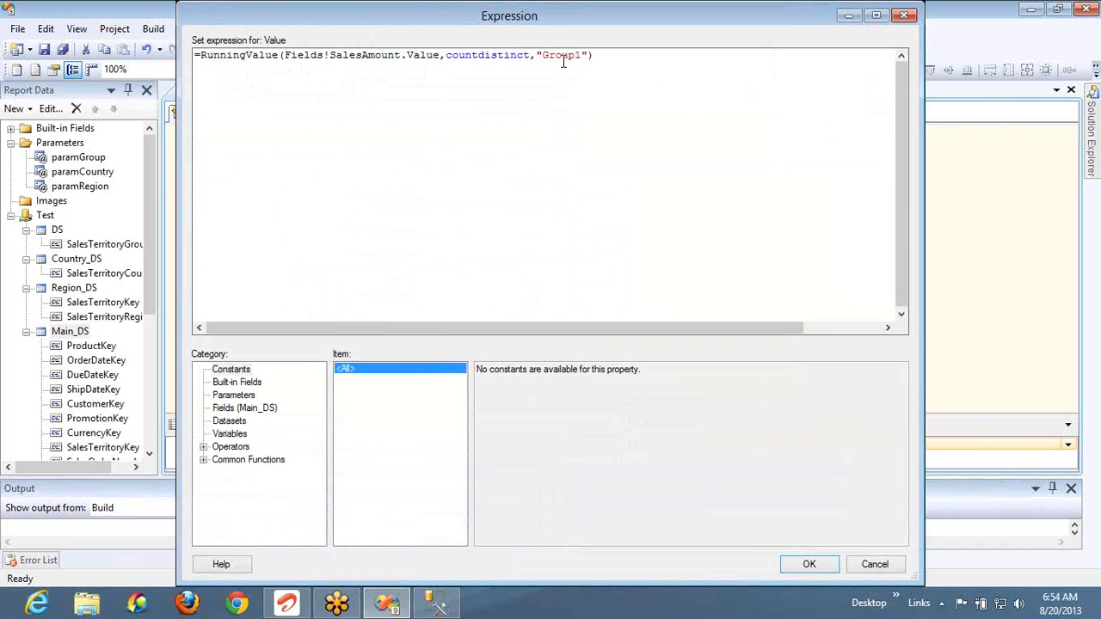
double_click(563, 57)
type("Main_DS")
left_click(806, 564)
left_click(255, 115)
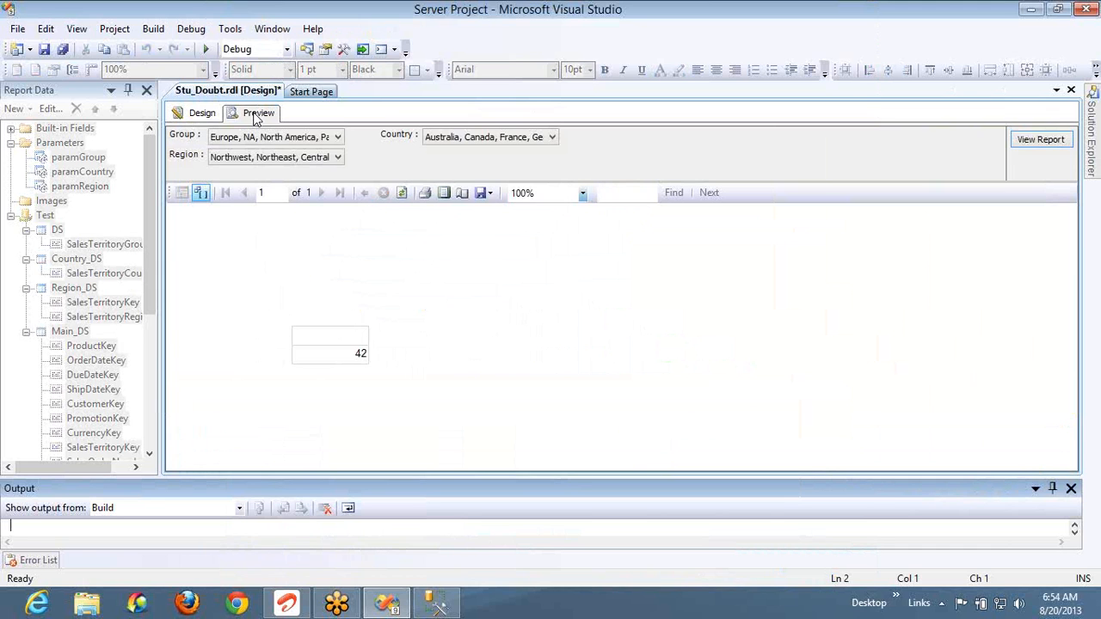
Switch to SQL Server Management Studio, rewrite the query's first line as select distinct (salesamount) from FactInternetSales and run only that line
key("alt+Tab")
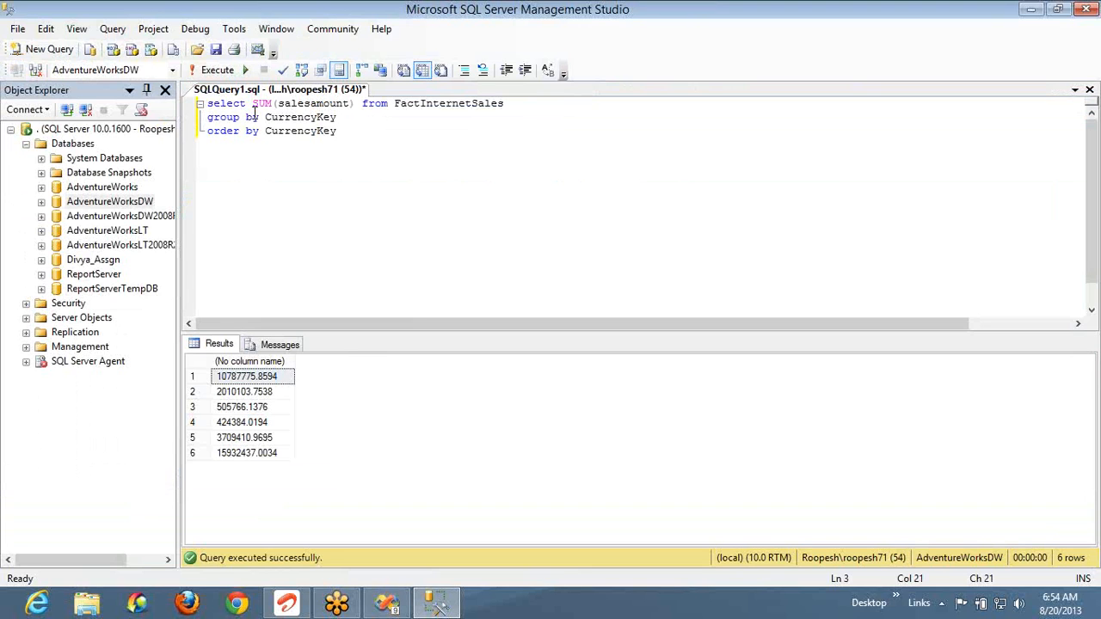
key("ctrl+a")
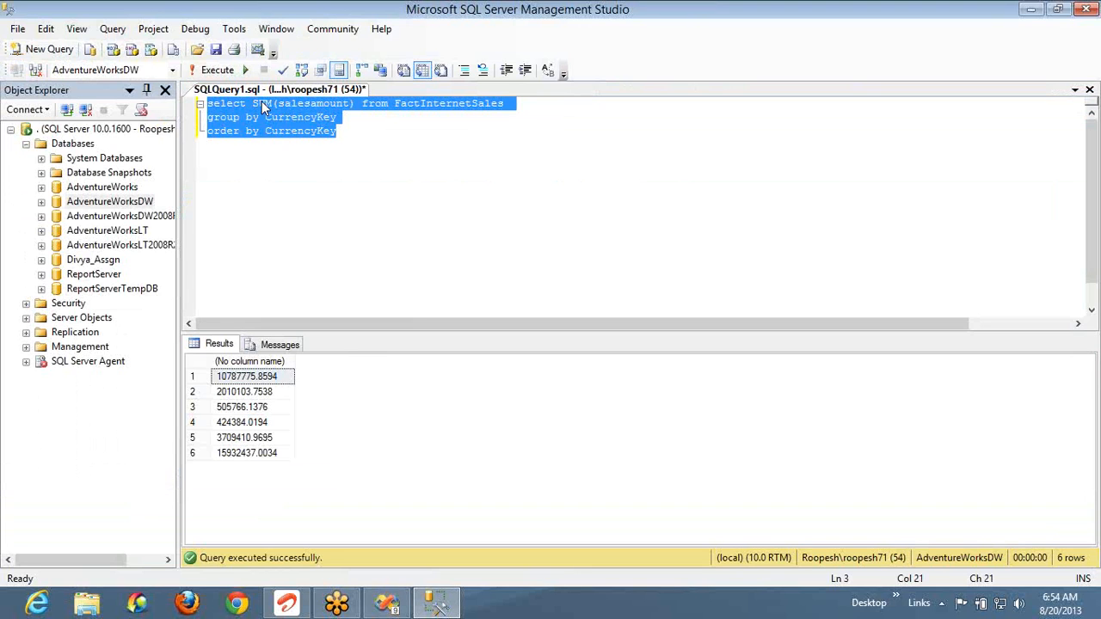
double_click(261, 103)
type("disti")
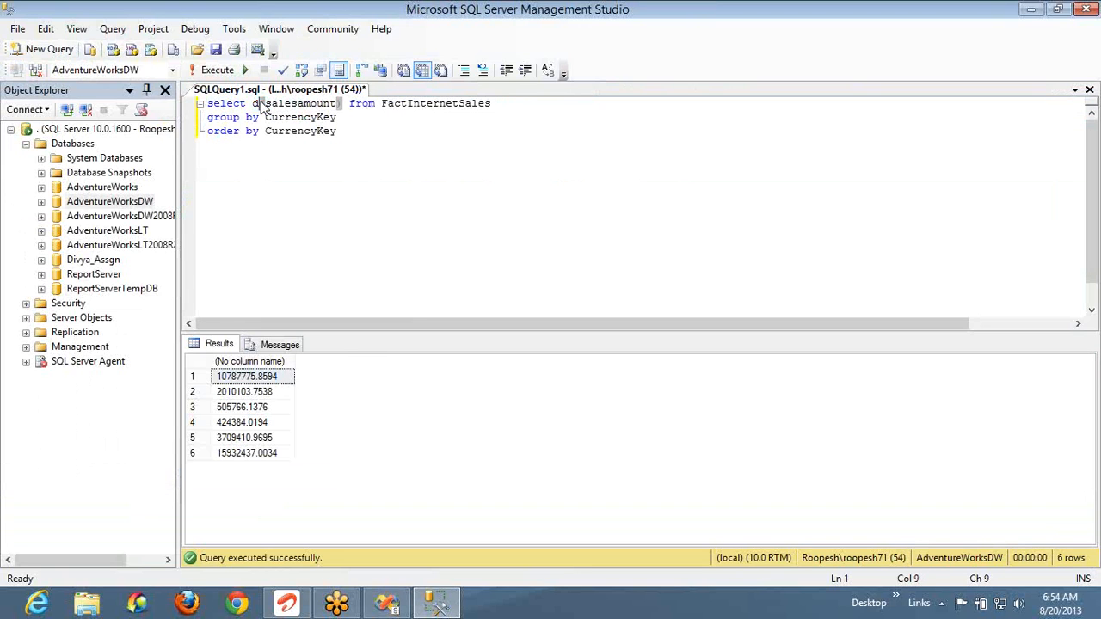
type("nct")
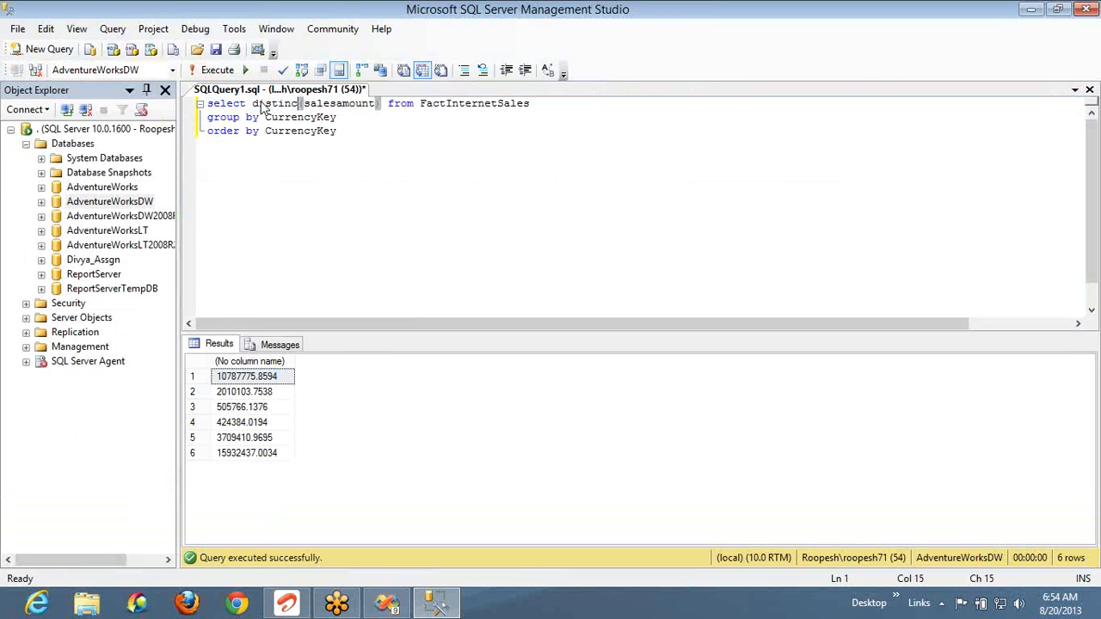
key("End")
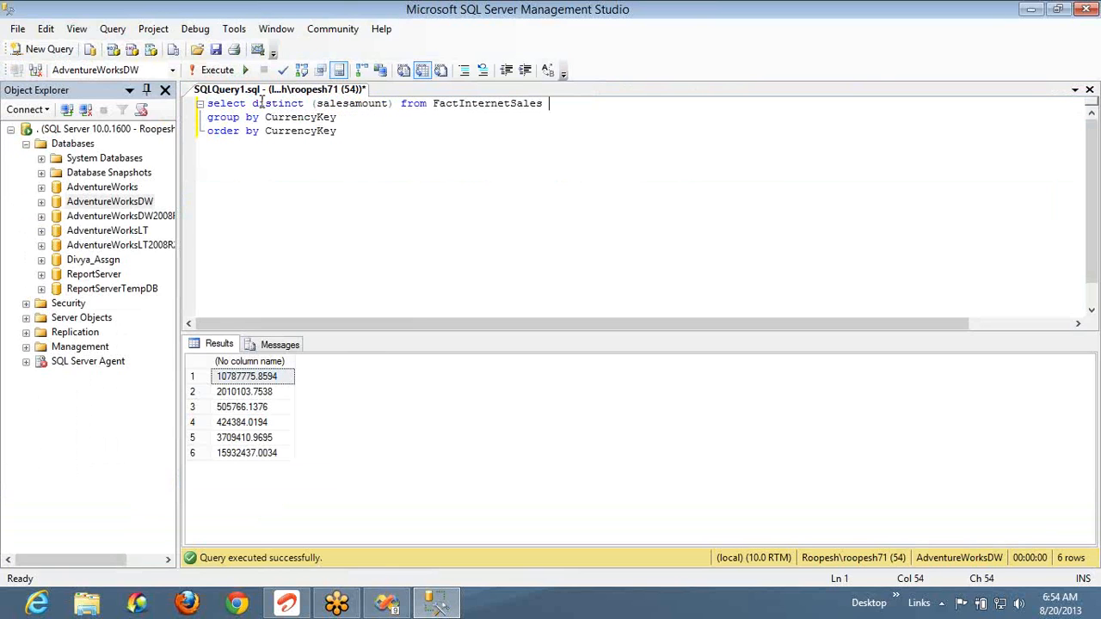
key("shift+Home")
key("F5")
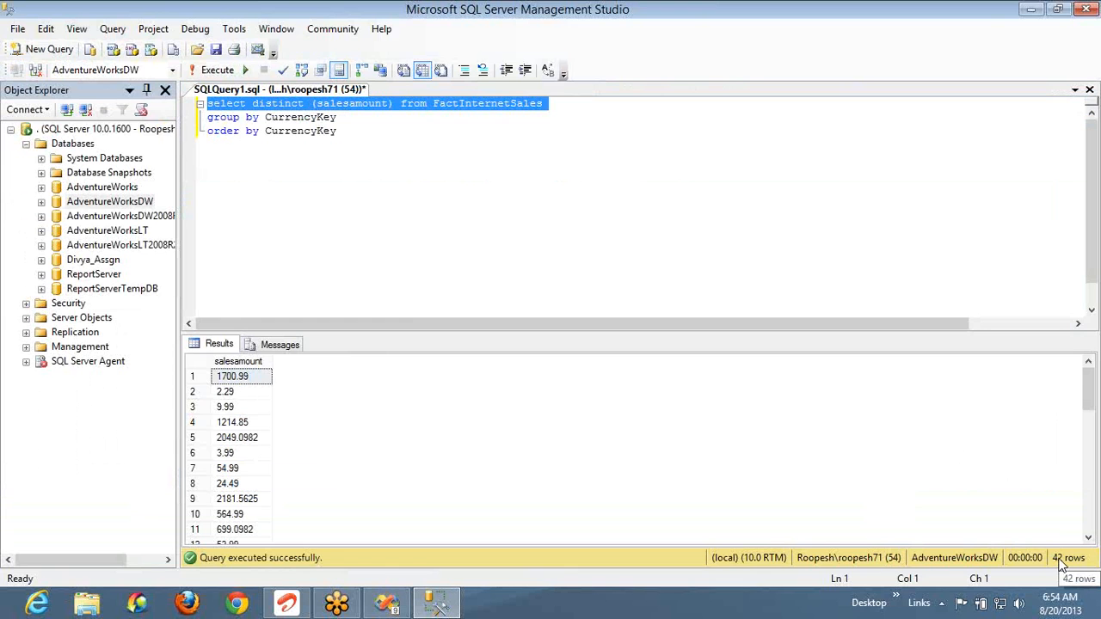
Compare the distinct query's row count with the value in the Visual Studio report preview
key("alt+Tab")
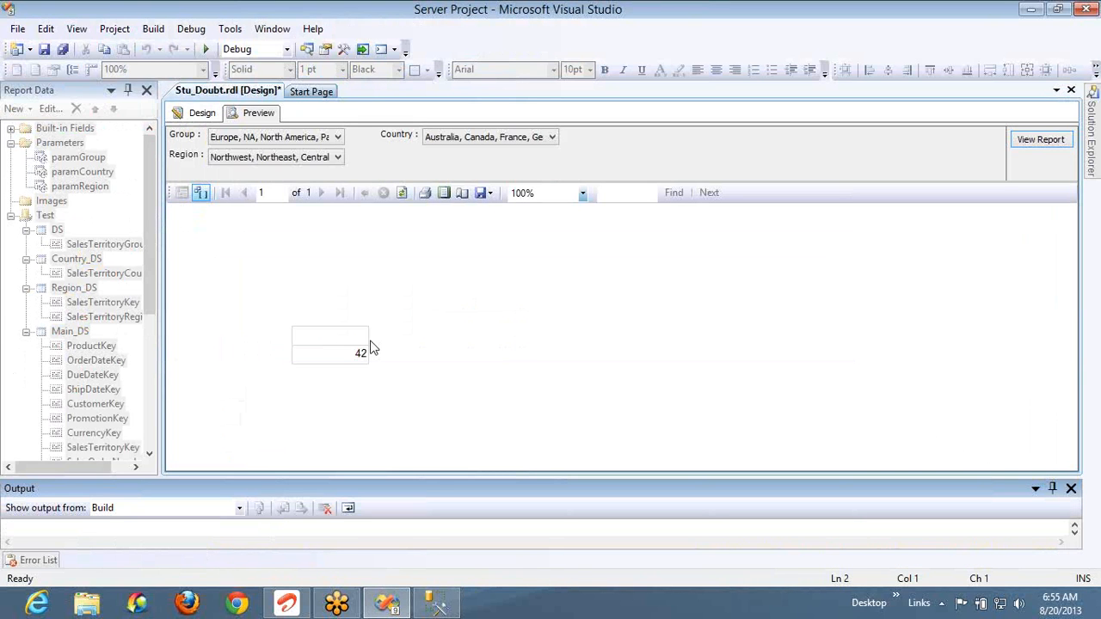
key("alt+Tab")
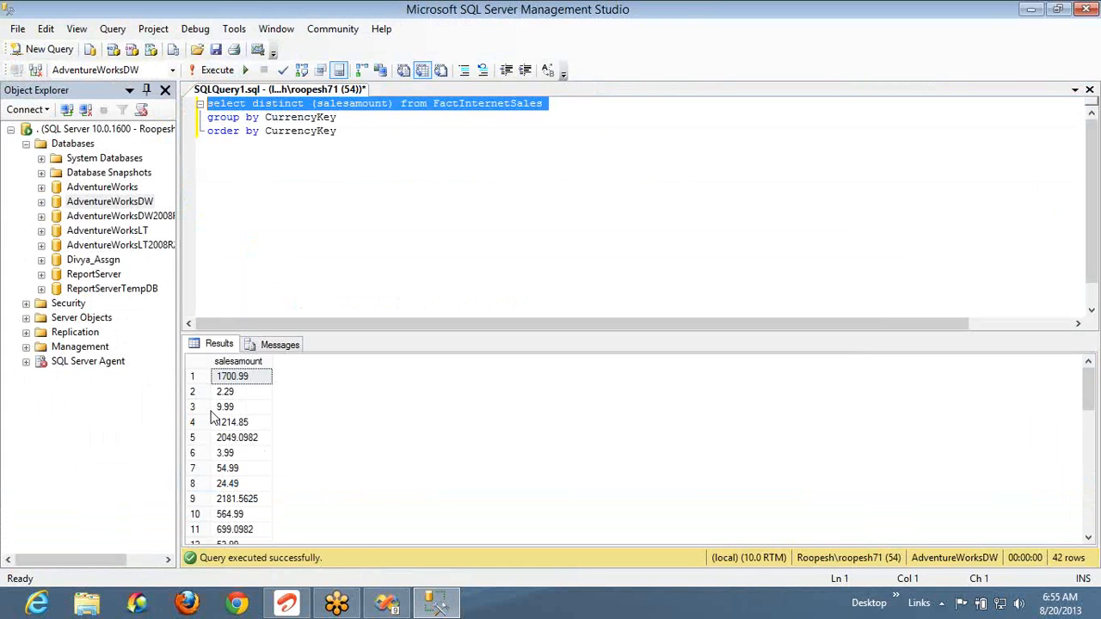
key("alt+Tab")
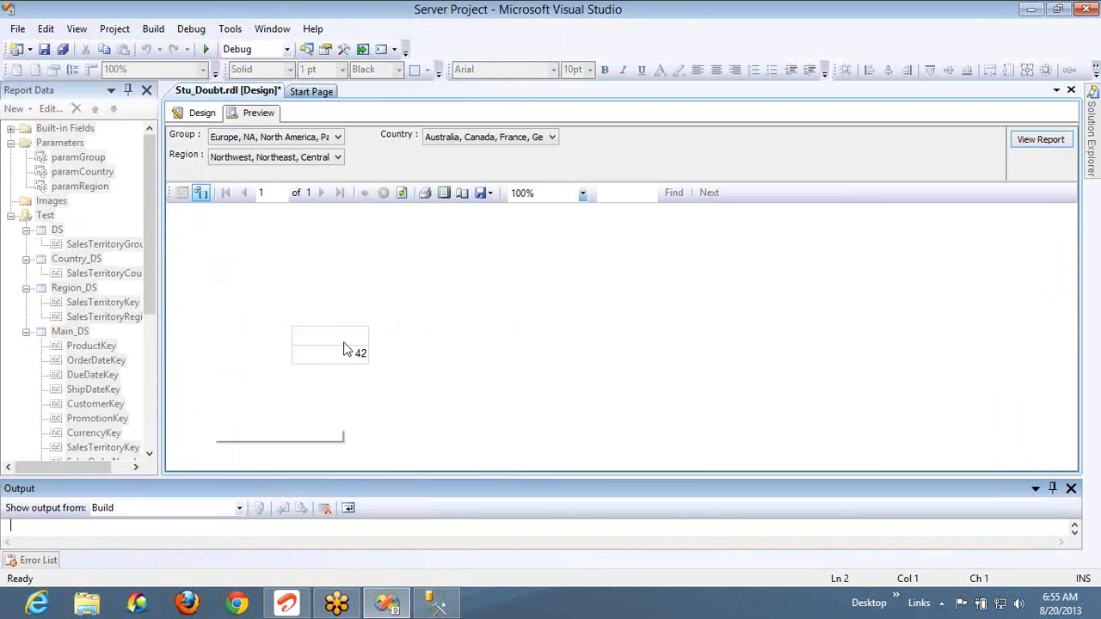
Try a SalesAmount column inserted outside the group on the left of the matrix, preview the report, and undo the insertion in the design
left_click(200, 114)
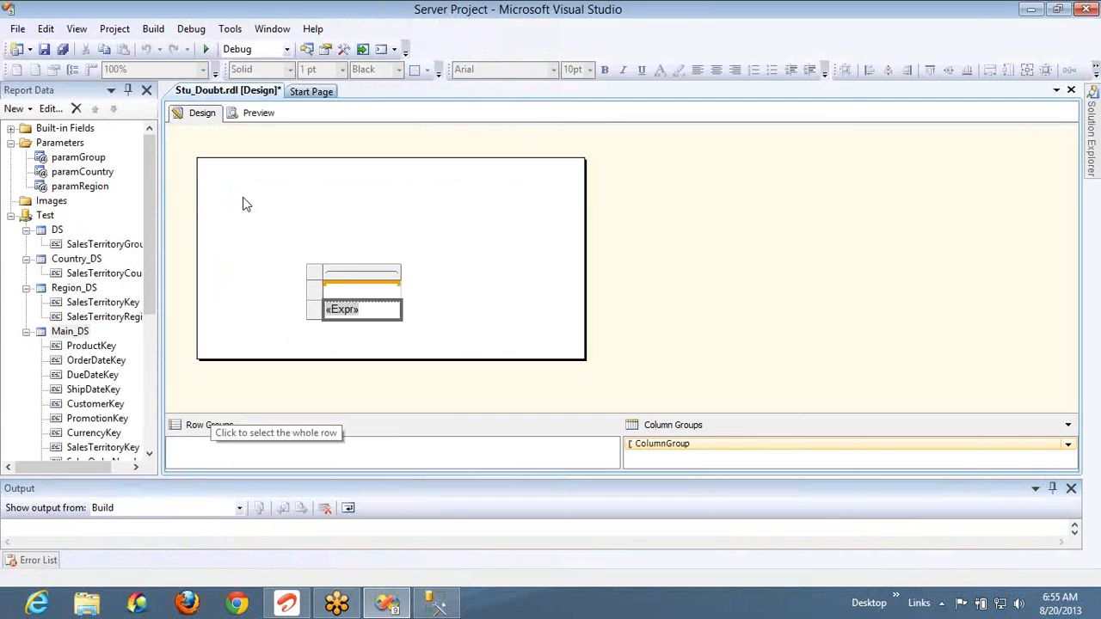
right_click(357, 281)
mouse_move(389, 288)
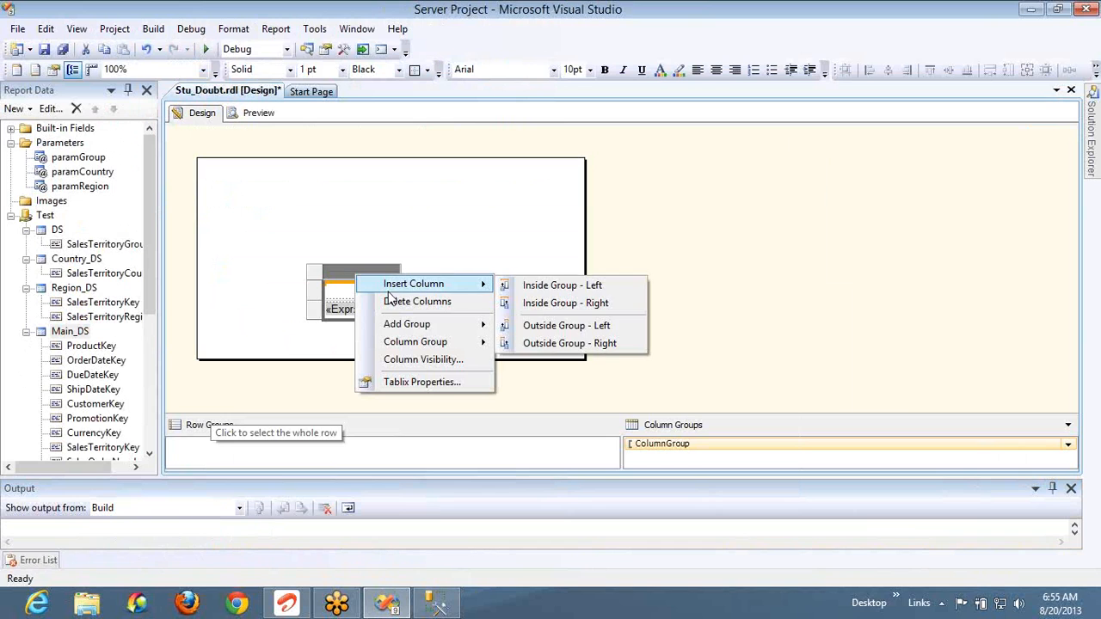
left_click(541, 328)
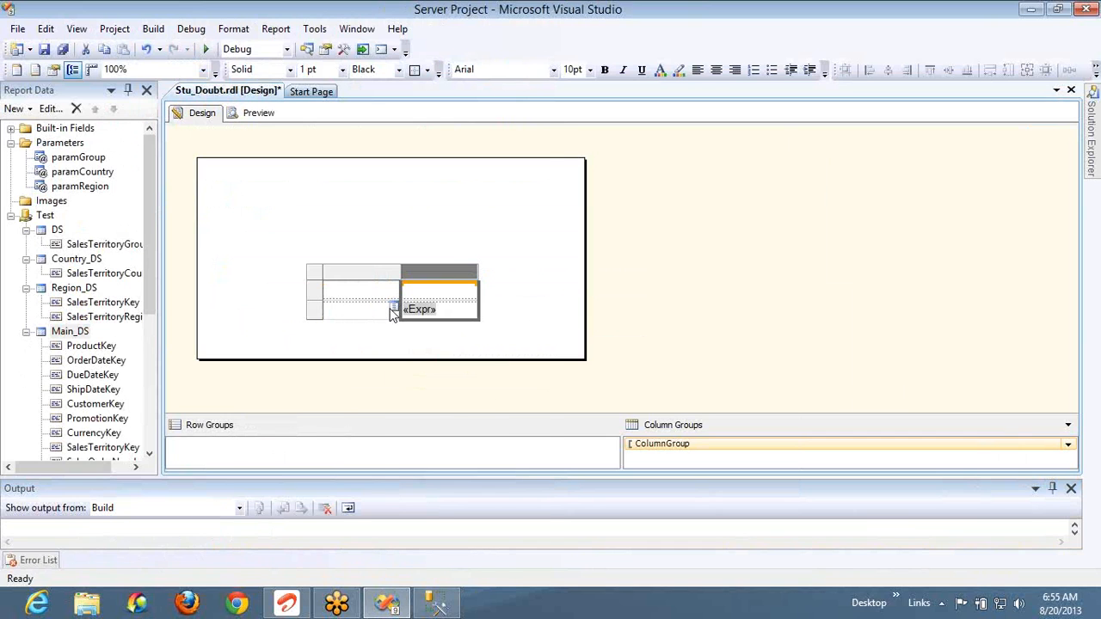
left_click(393, 307)
left_click(435, 466)
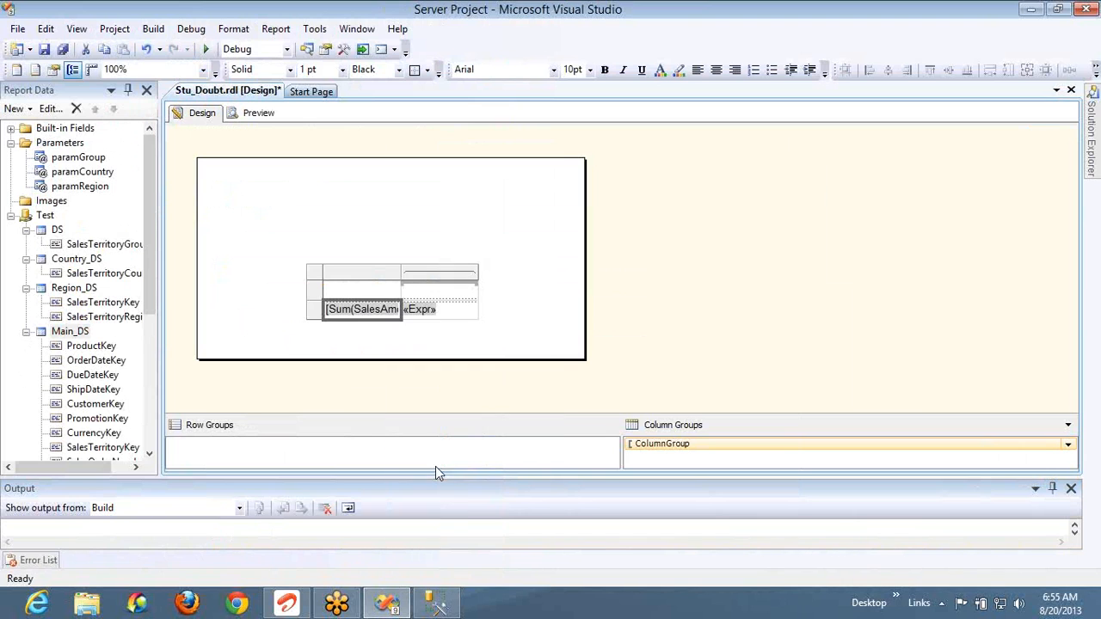
left_click(258, 115)
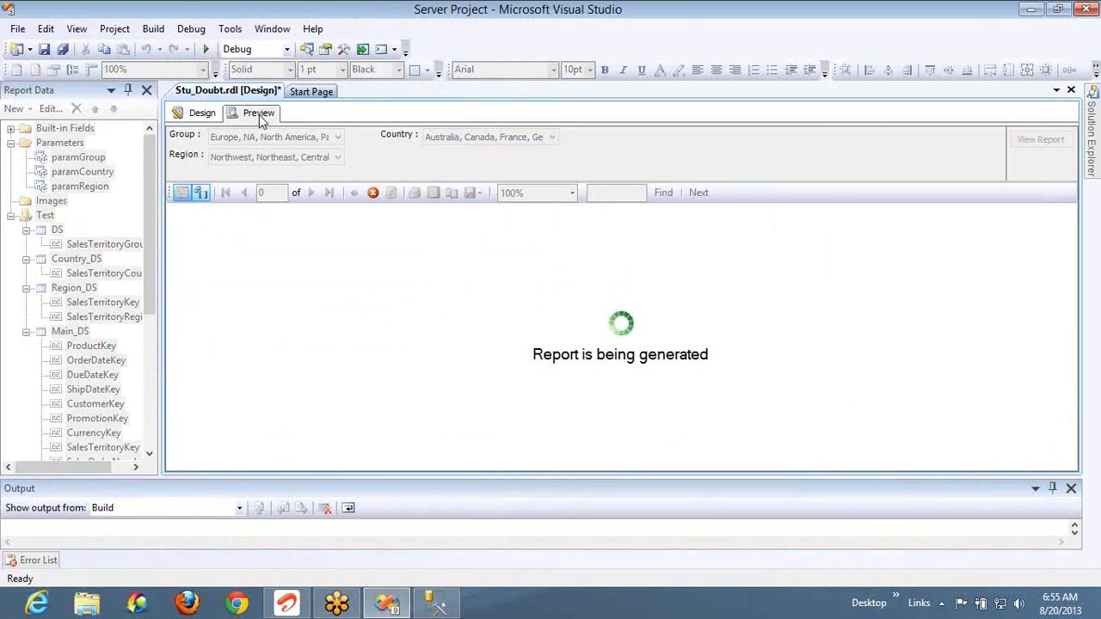
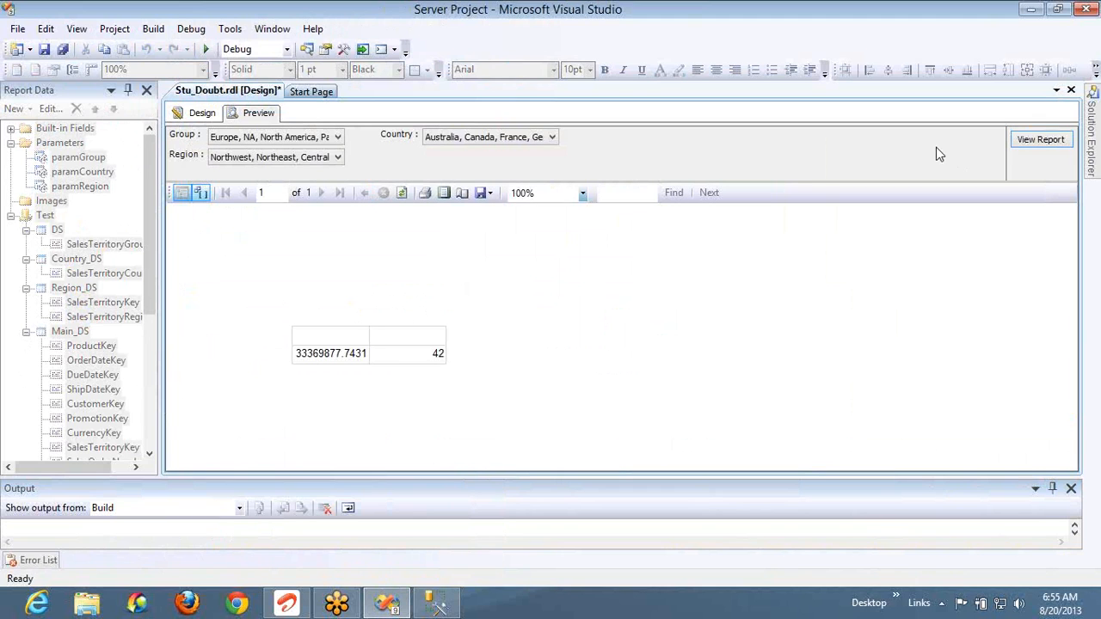
left_click(204, 118)
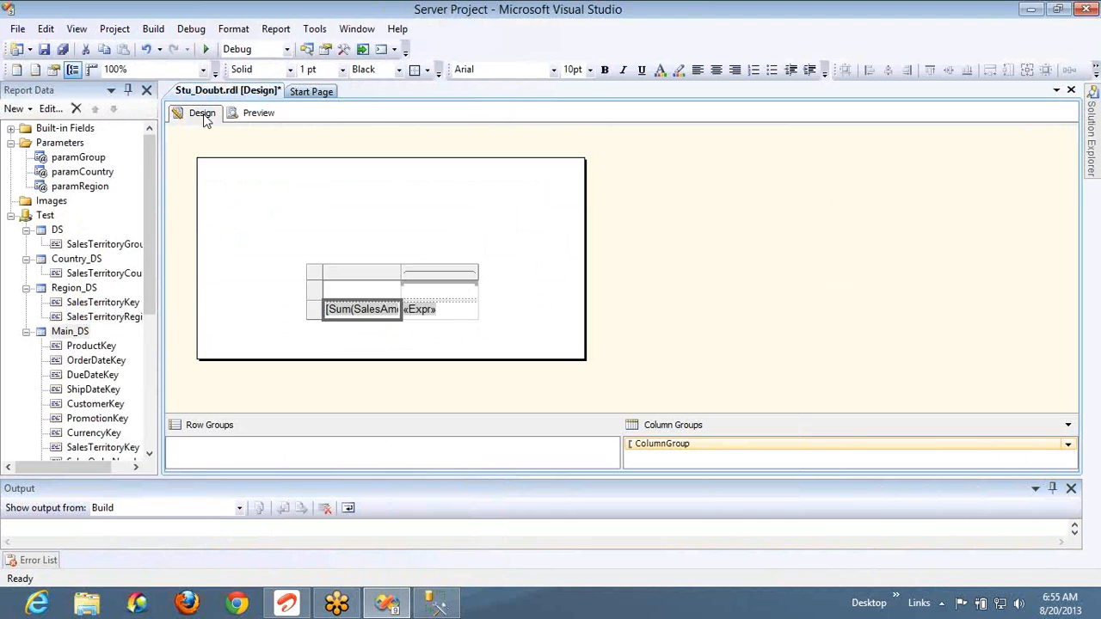
key("ctrl+z")
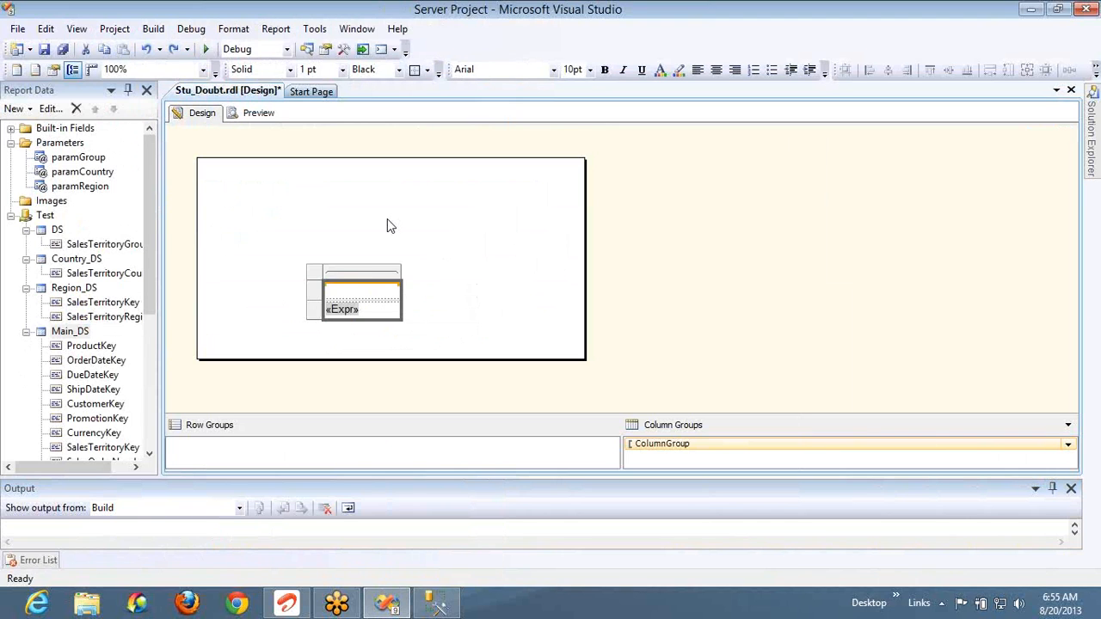
Insert a column inside the group on the right, fill its data cell with SalesAmount and preview the report
right_click(372, 273)
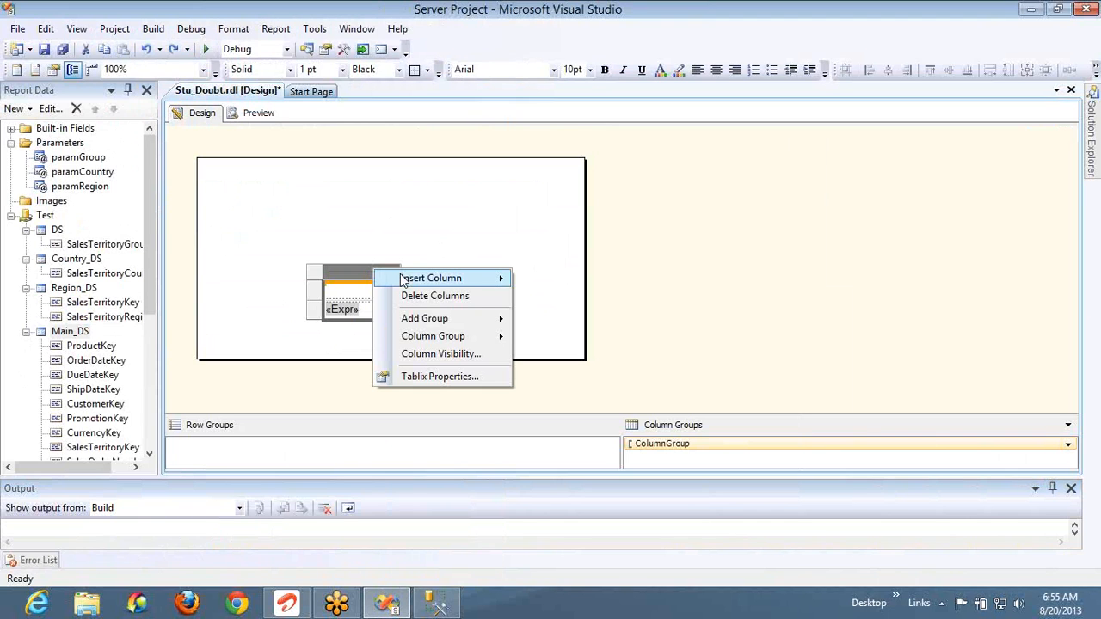
mouse_move(439, 278)
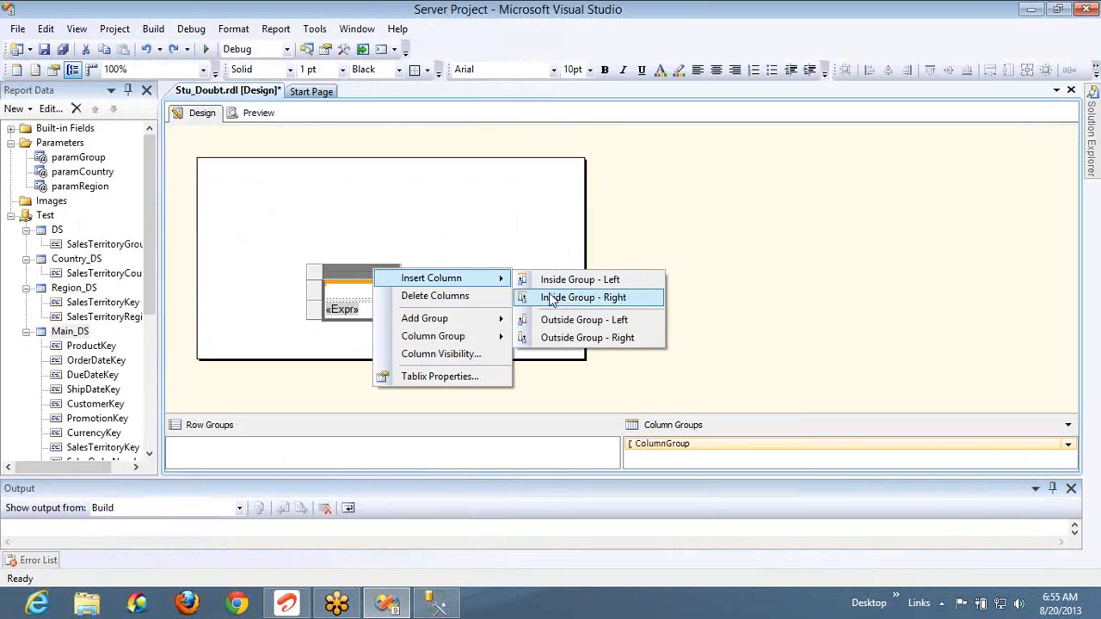
left_click(551, 298)
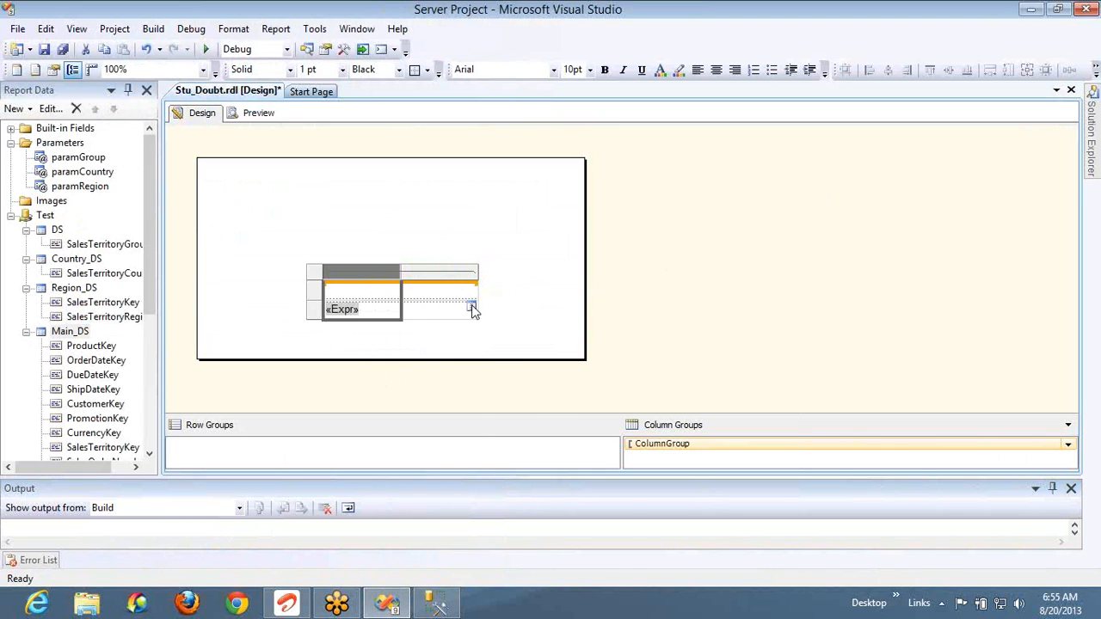
left_click(471, 308)
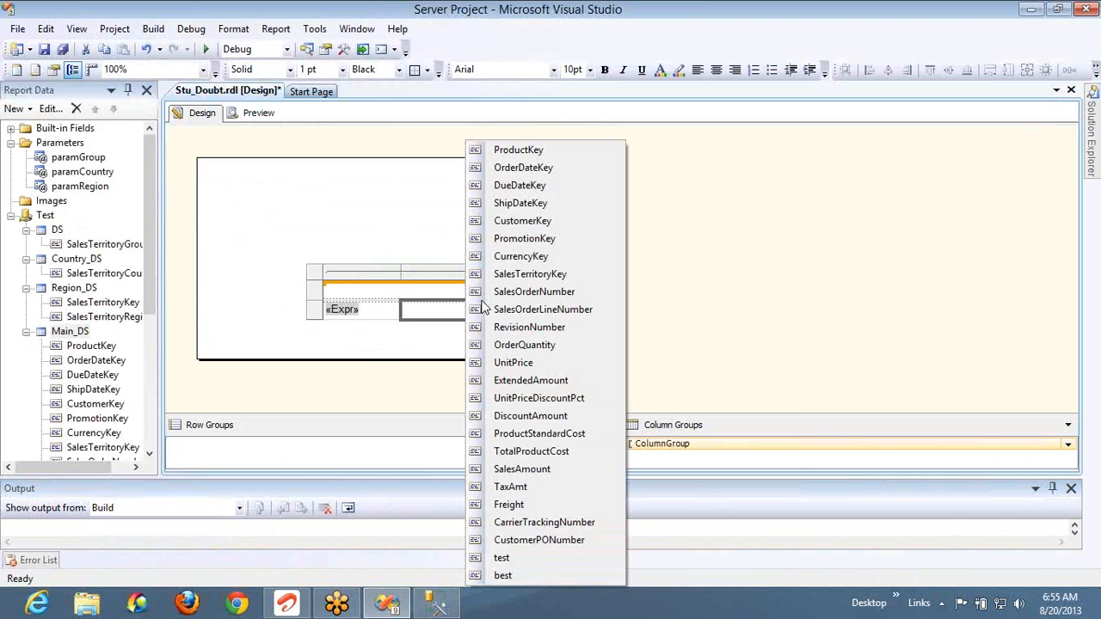
left_click(527, 469)
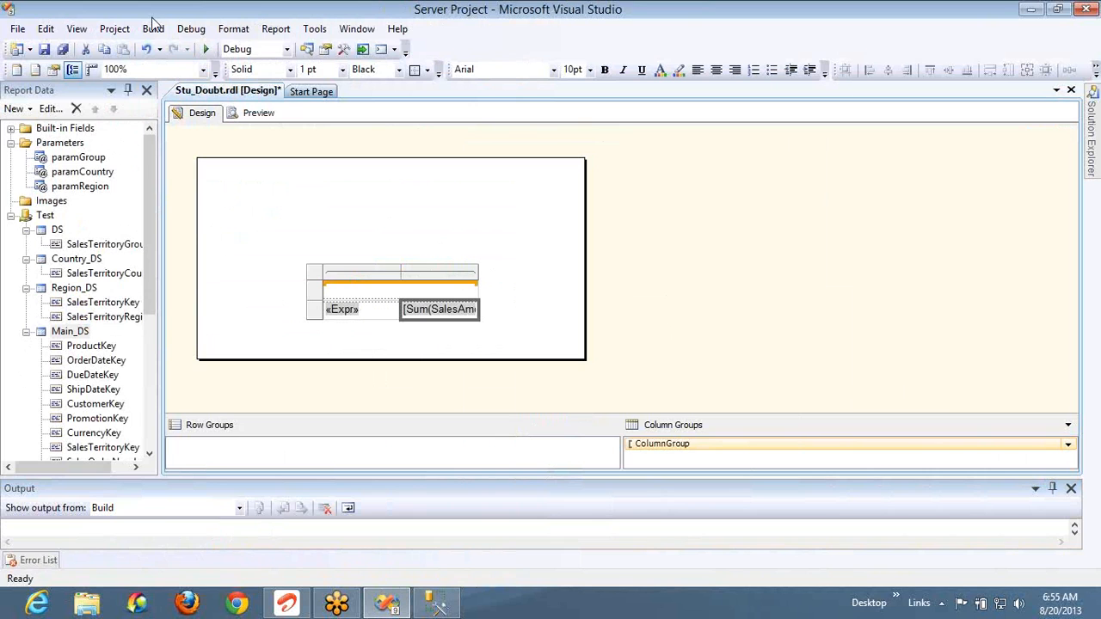
left_click(256, 113)
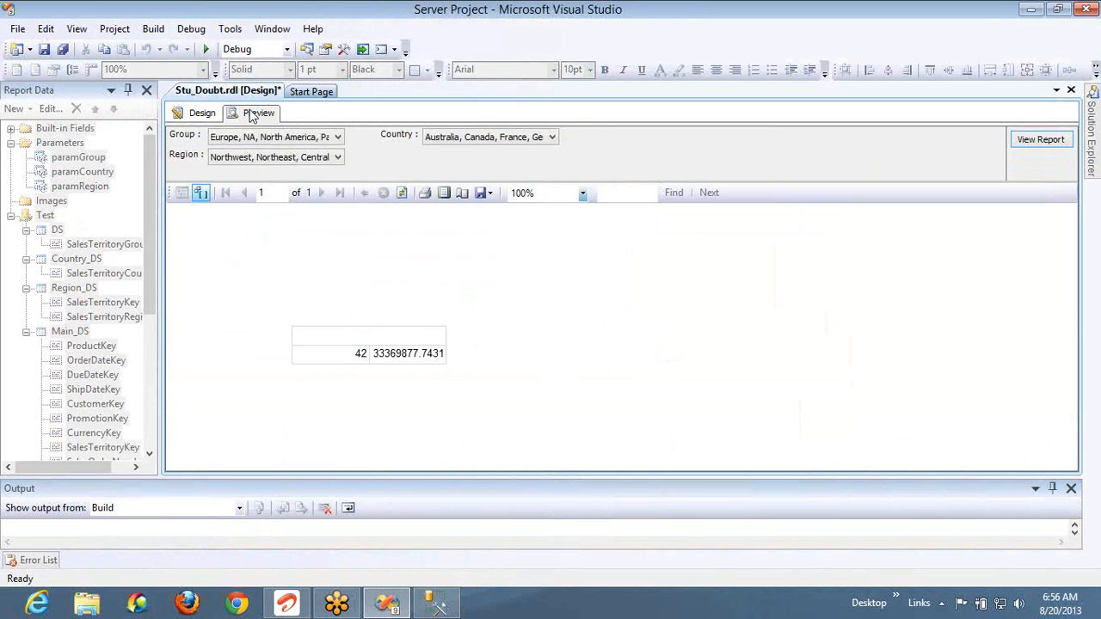
Return to the design and replace the SalesAmount field in the new column's data cell with ShipDateKey
left_click(205, 113)
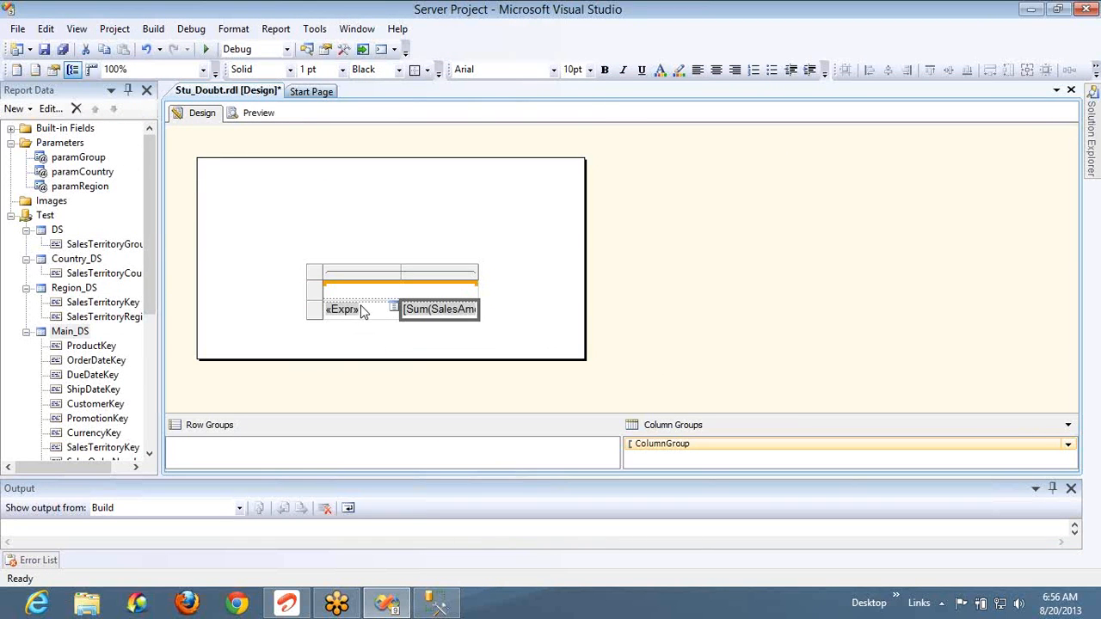
left_click(472, 310)
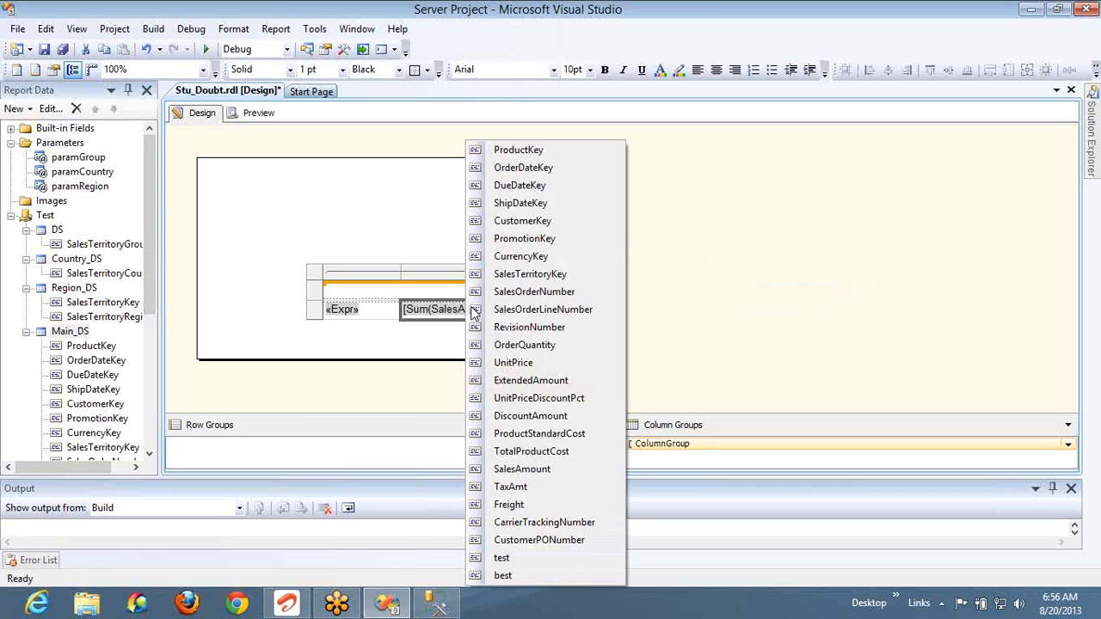
left_click(520, 203)
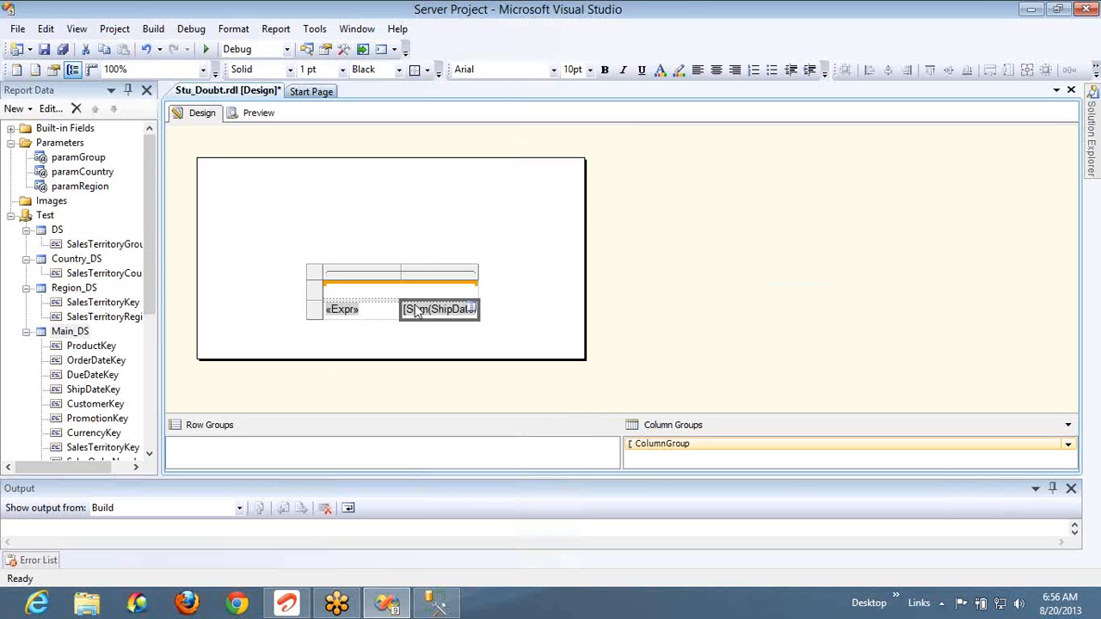
Open the RunningValue cell's expression and look through the Financial and Conversion functions under Common Functions
left_click(370, 312)
right_click(370, 311)
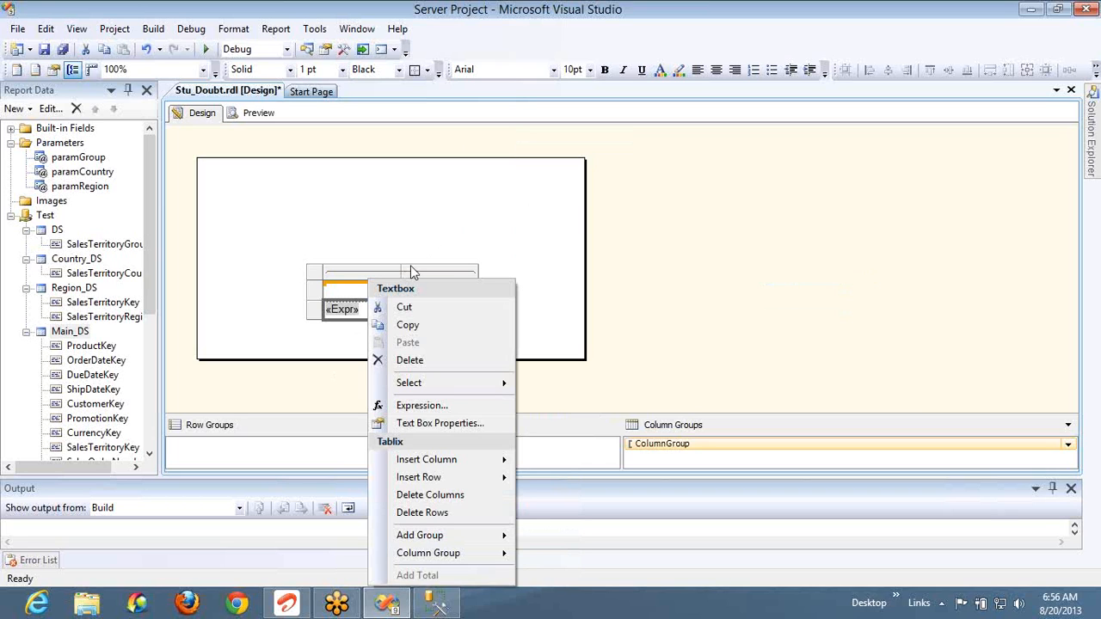
left_click(431, 236)
left_click(384, 320)
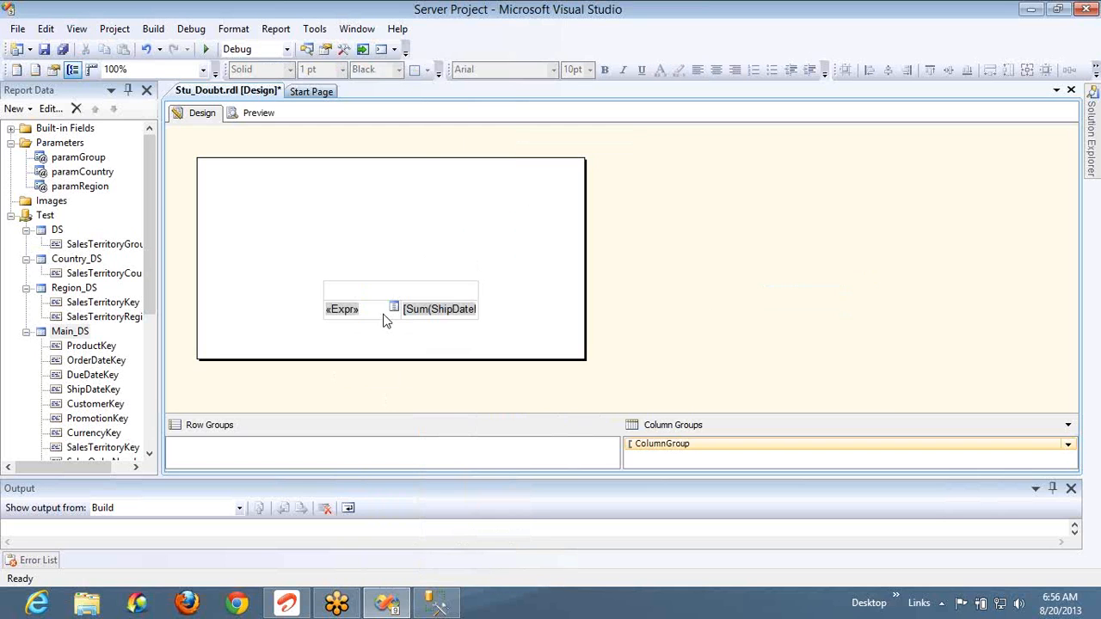
right_click(382, 318)
left_click(434, 409)
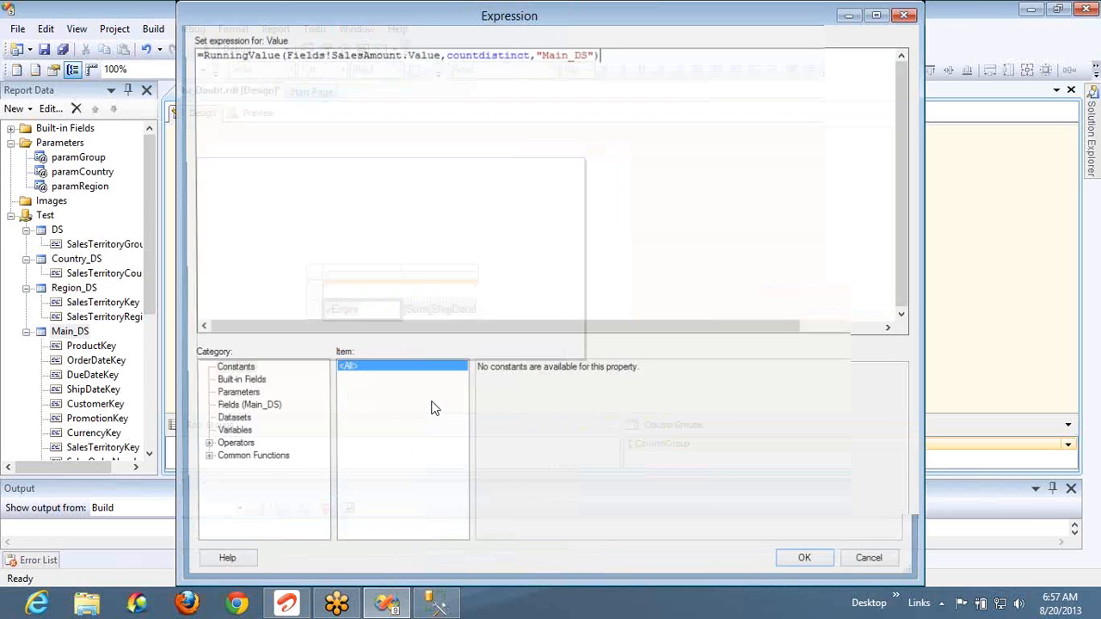
left_click(203, 460)
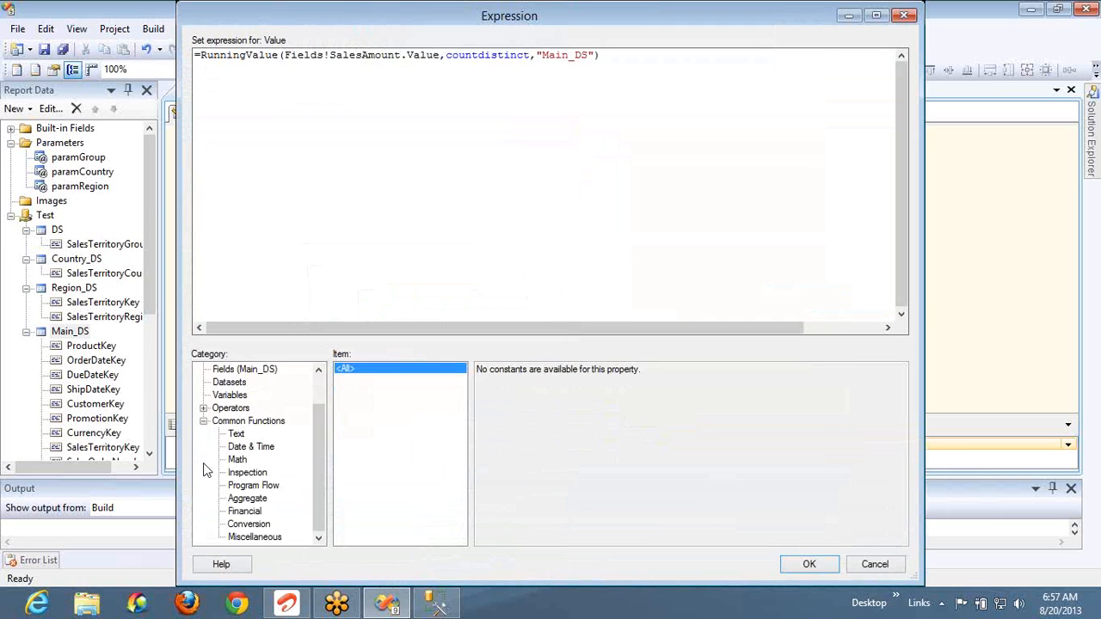
left_click(248, 513)
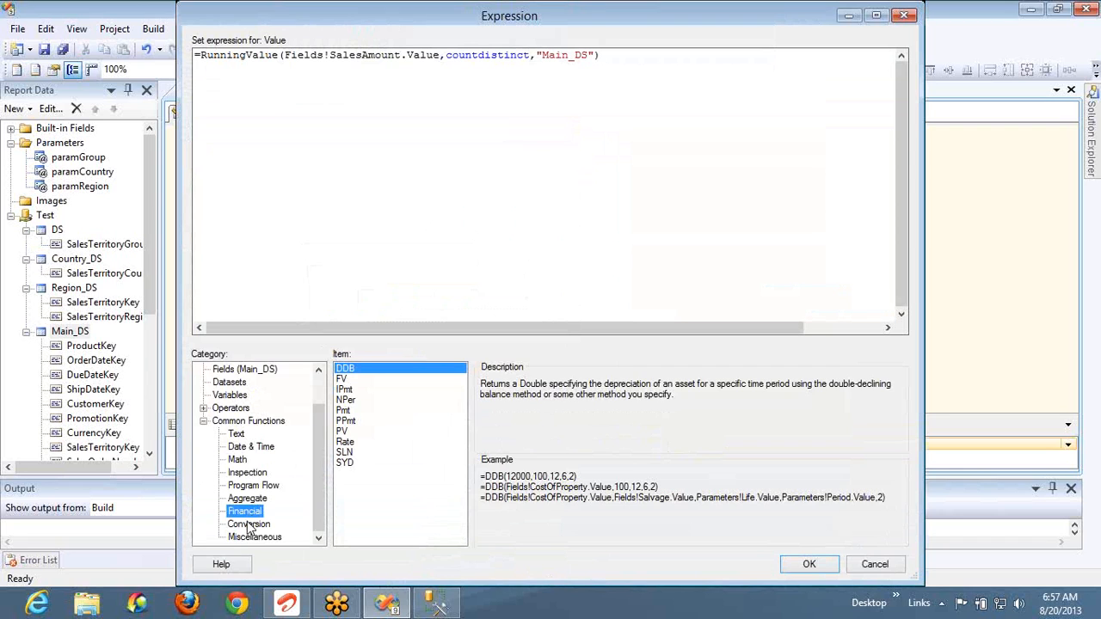
left_click(248, 526)
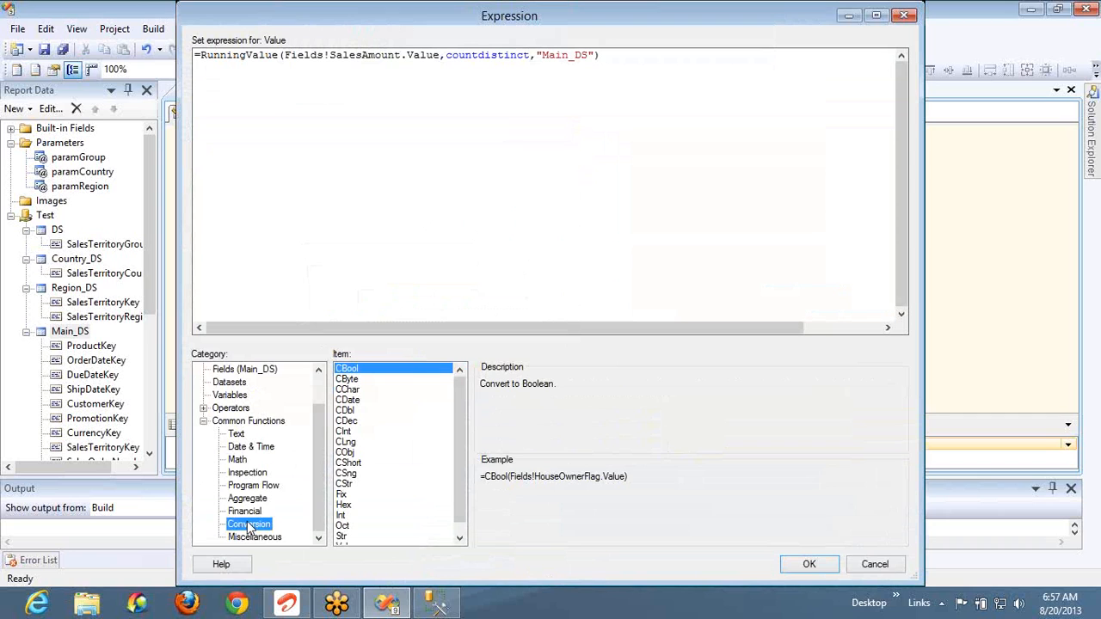
Replace the RunningValue expression with an iif function whose condition is isdate(field)
left_click(656, 65)
key("shift+Home")
key("shift+Right")
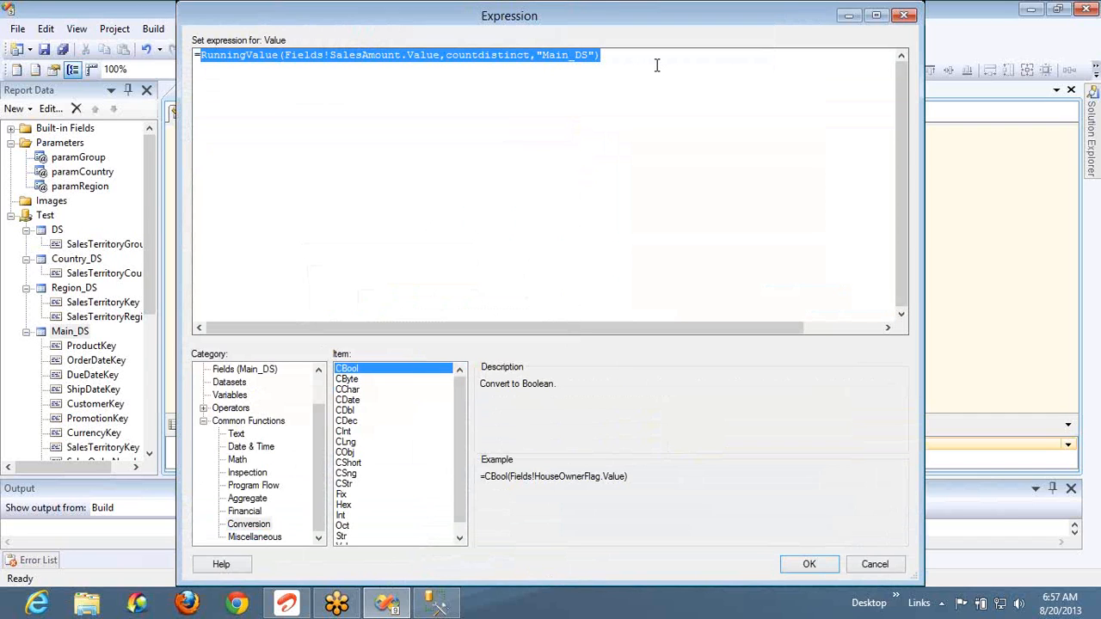
type("iif(")
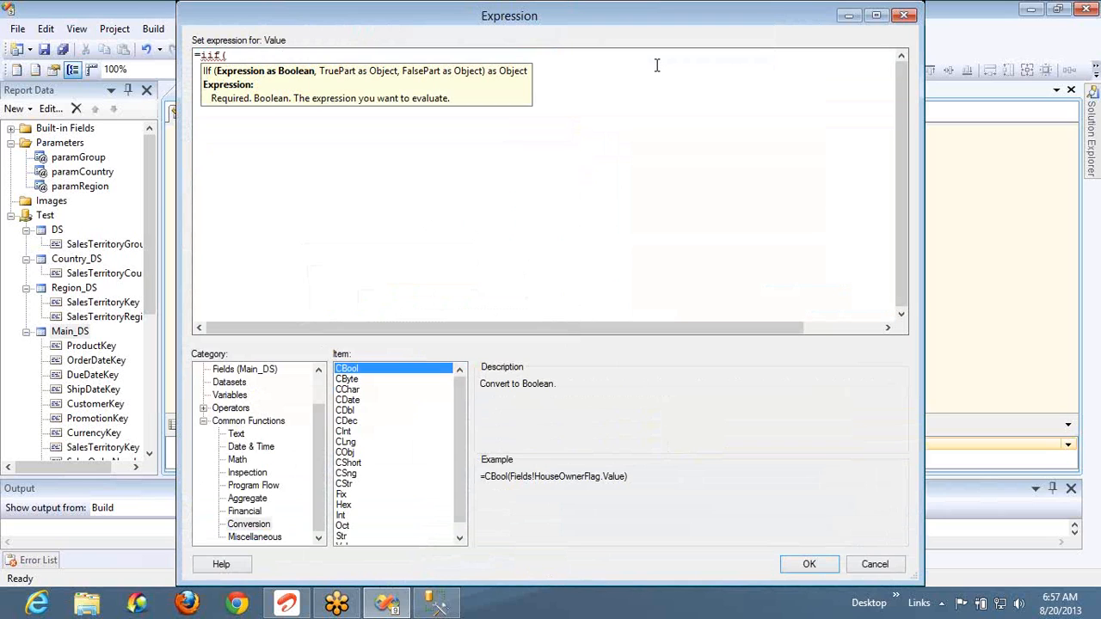
type("isdate")
type("(f)")
key("Left")
type("field)")
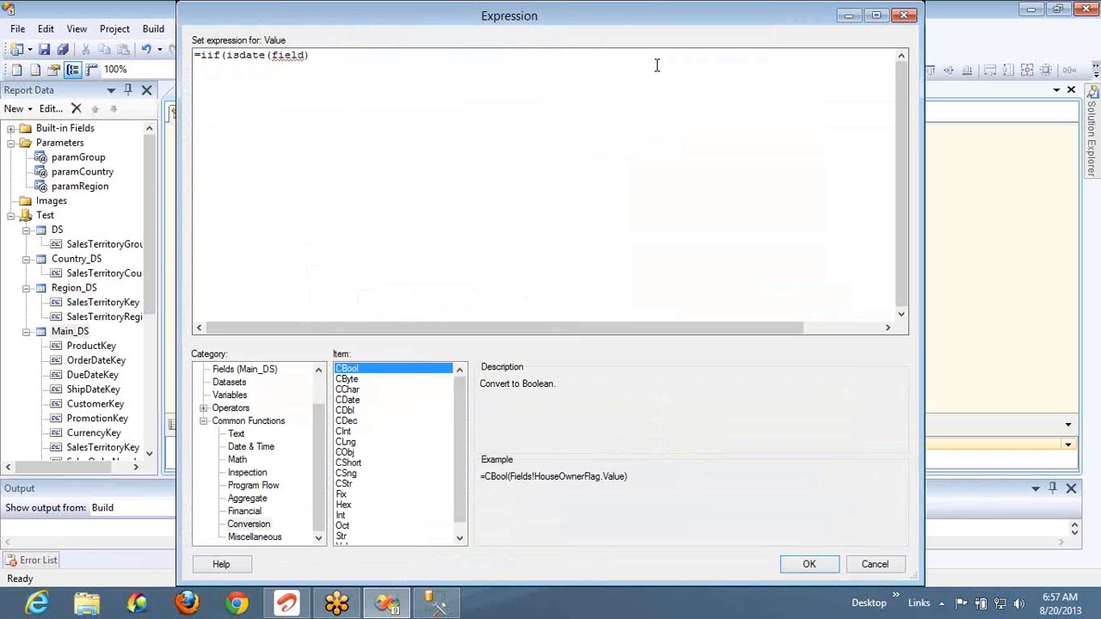
Complete the iif expression with CDate(field) as the true part and field as the false part, and highlight its arguments
type(",C")
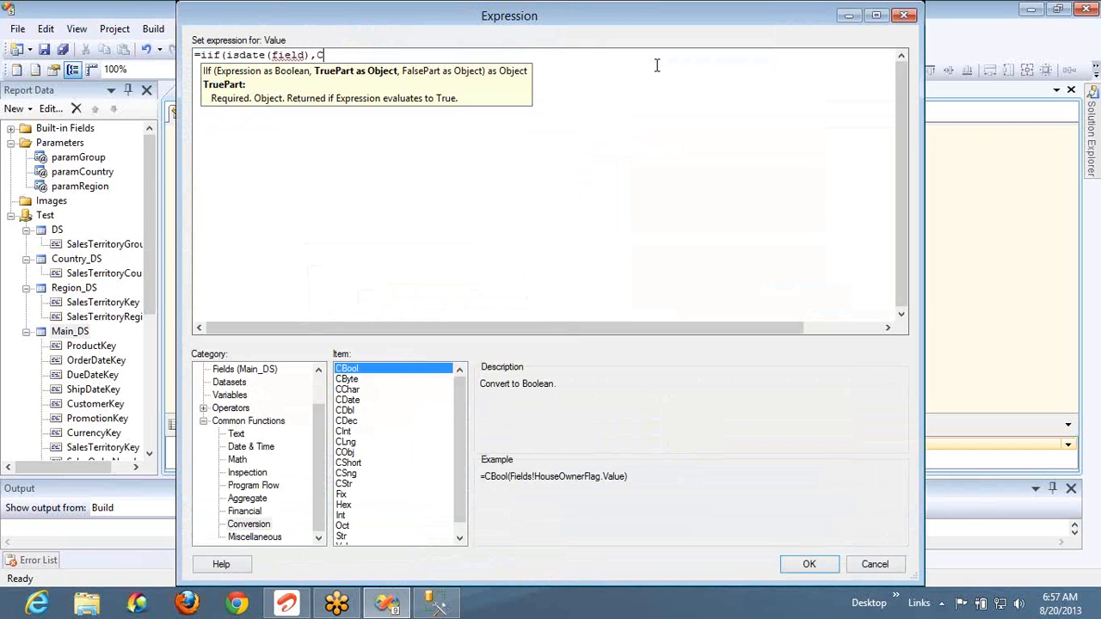
type("Date(fi)")
key("Left")
type("field")
key("Right")
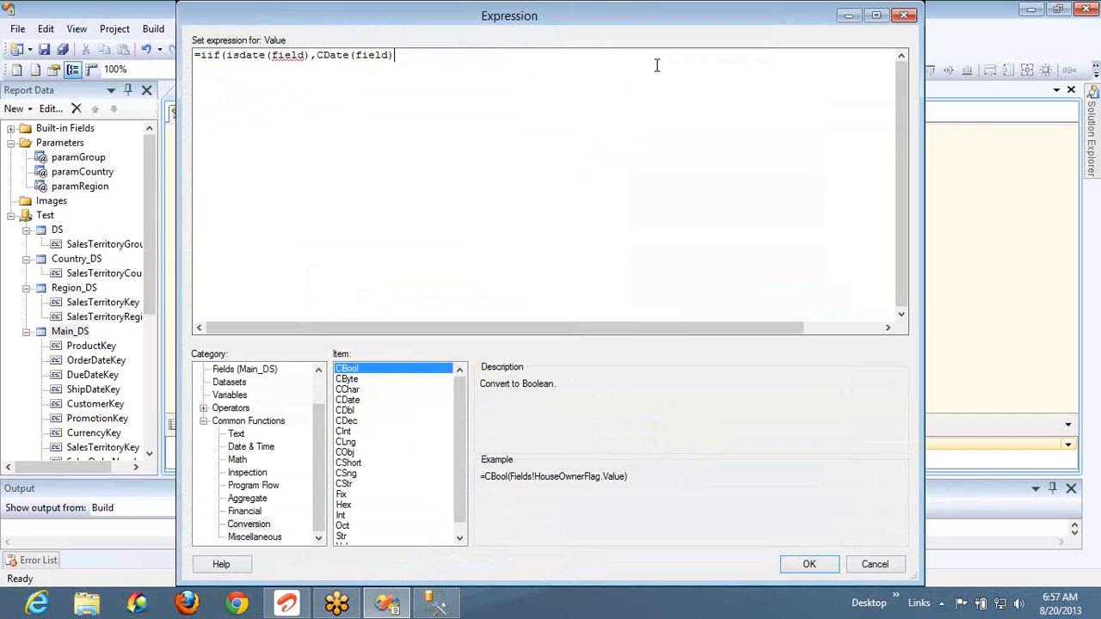
type(",")
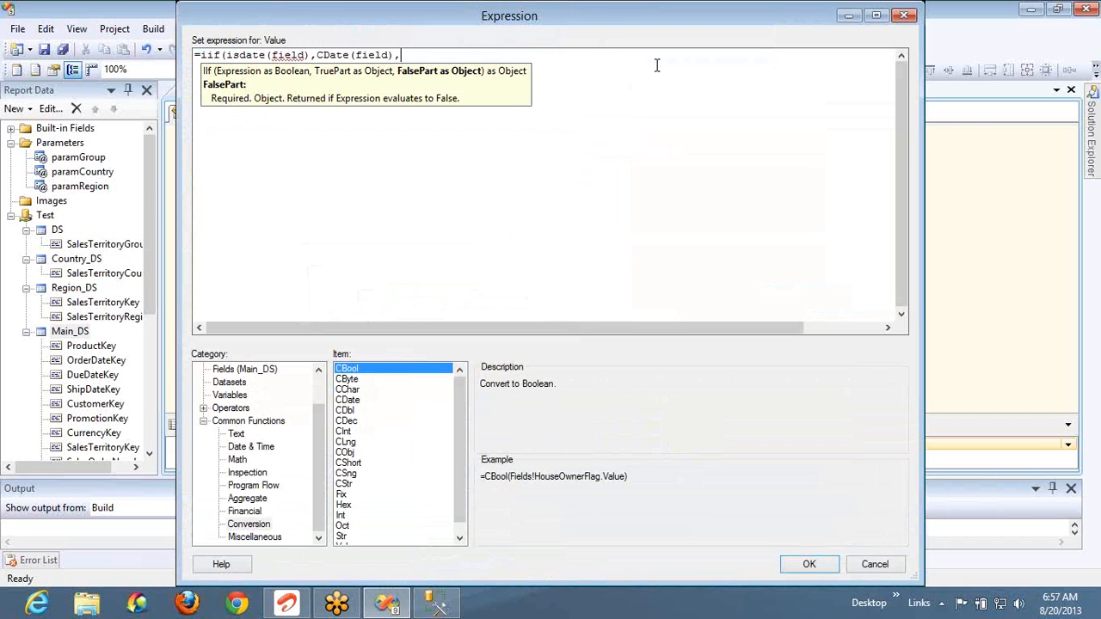
type("field)")
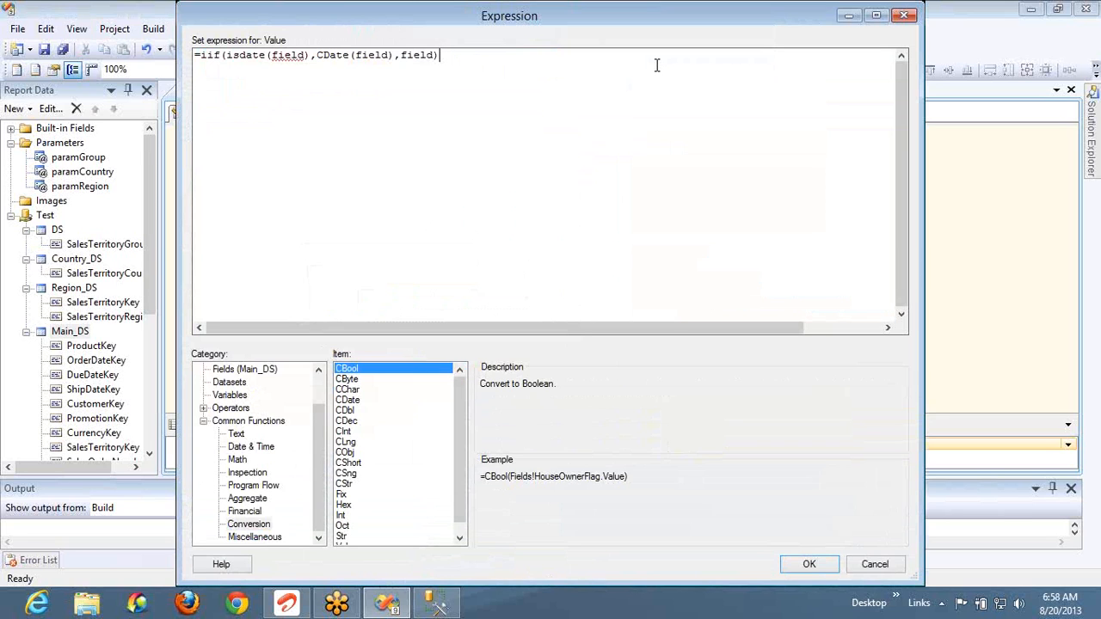
double_click(295, 59)
double_click(370, 57)
left_click(364, 53)
left_click_drag(364, 53, 400, 55)
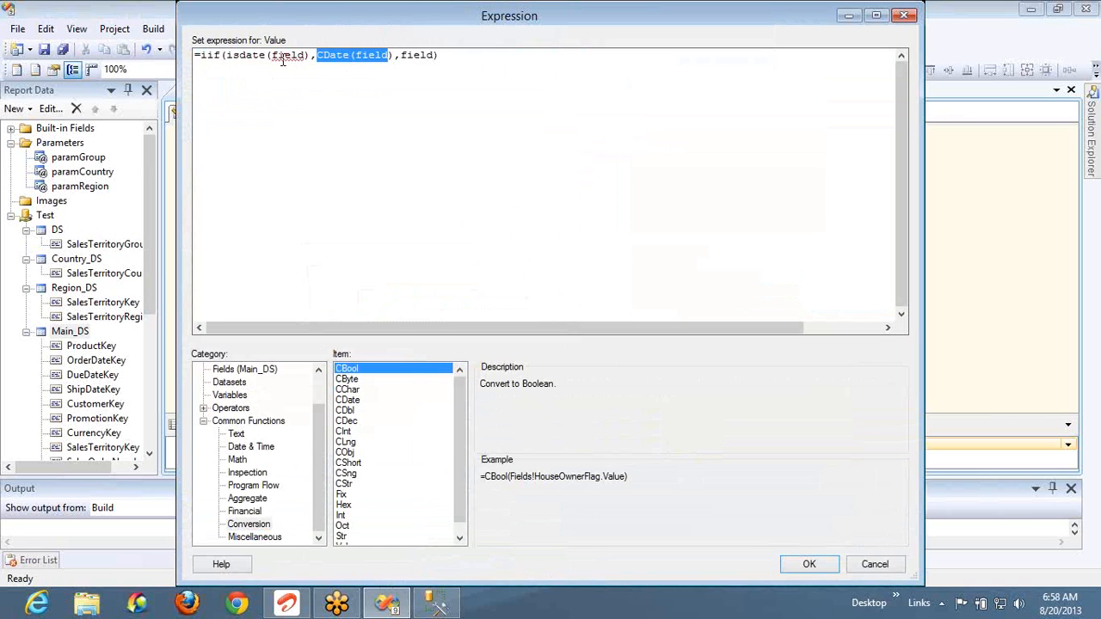
mouse_move(282, 59)
Review the descriptions and examples of the conversion functions from CBool through CInt
left_click(362, 370)
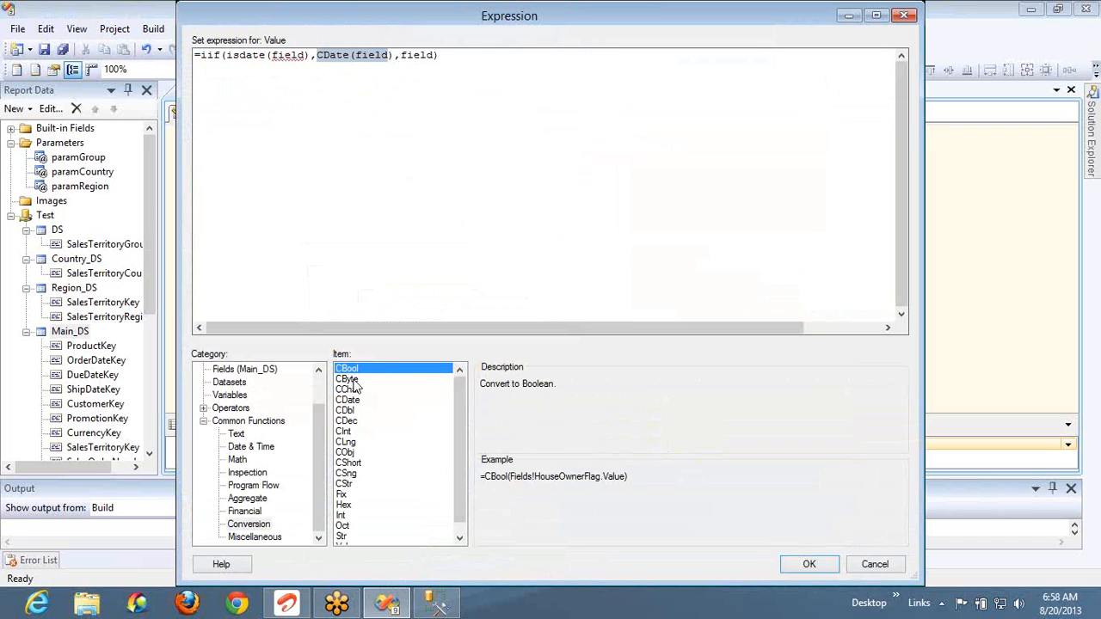
left_click(352, 380)
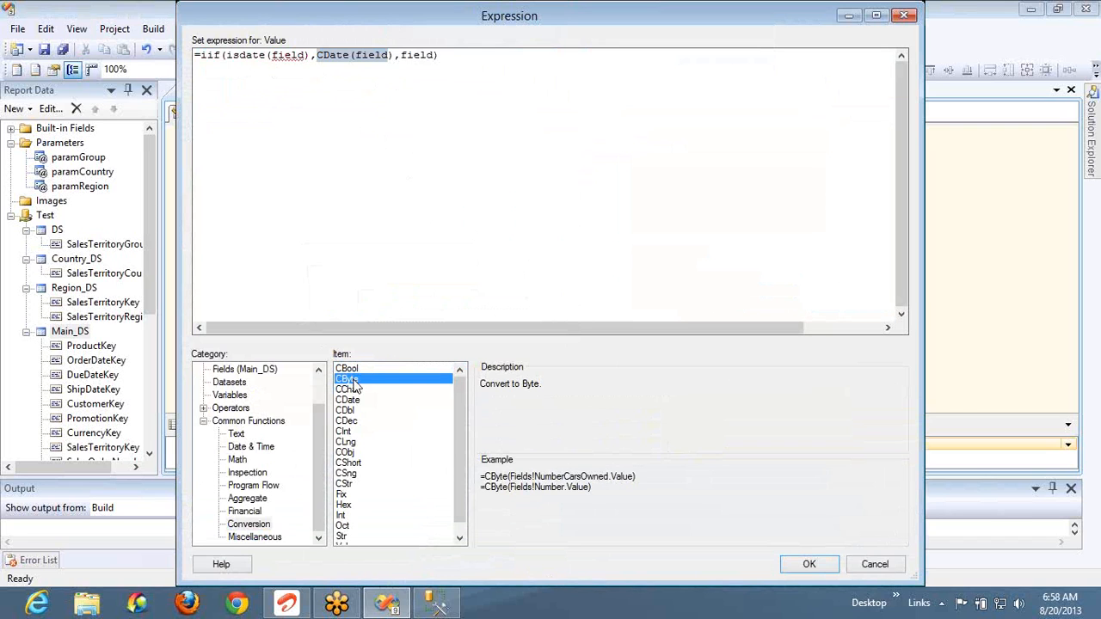
left_click(356, 391)
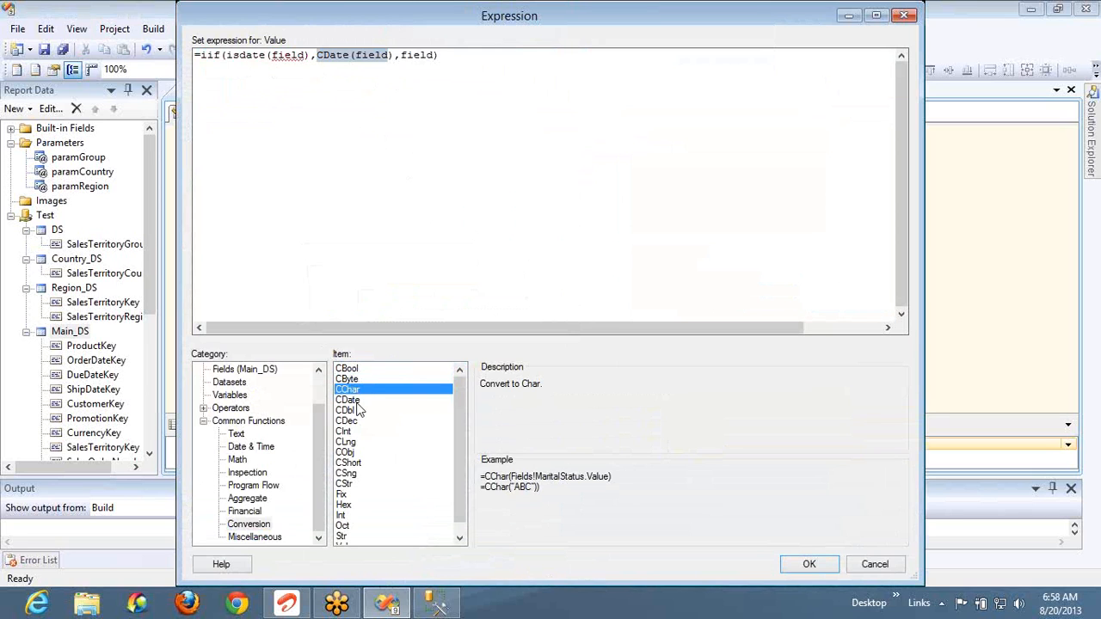
left_click(358, 402)
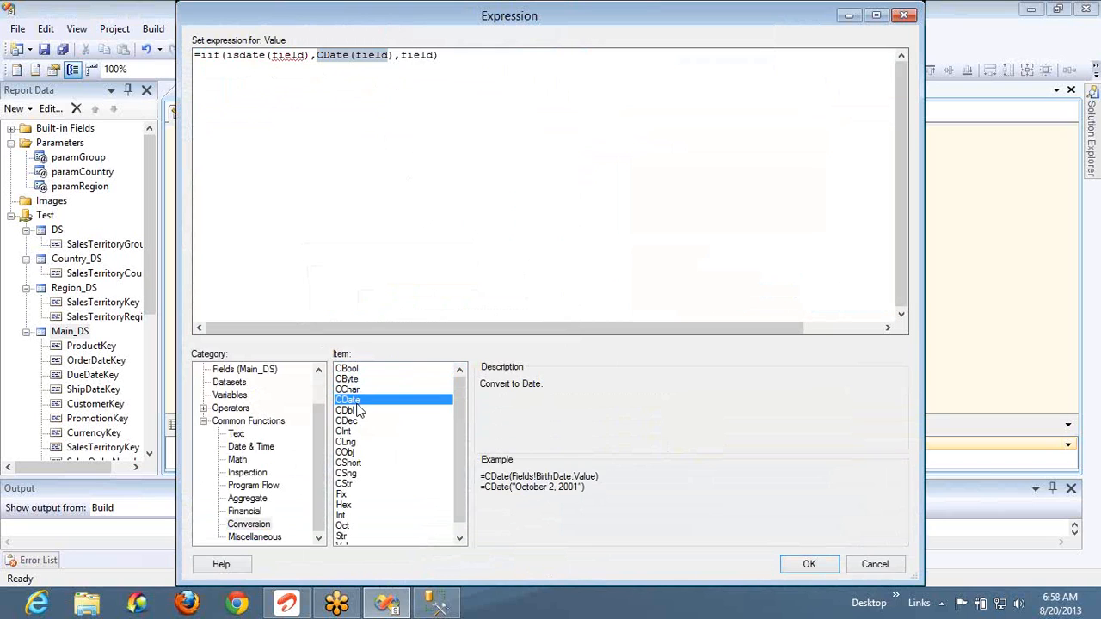
left_click(358, 411)
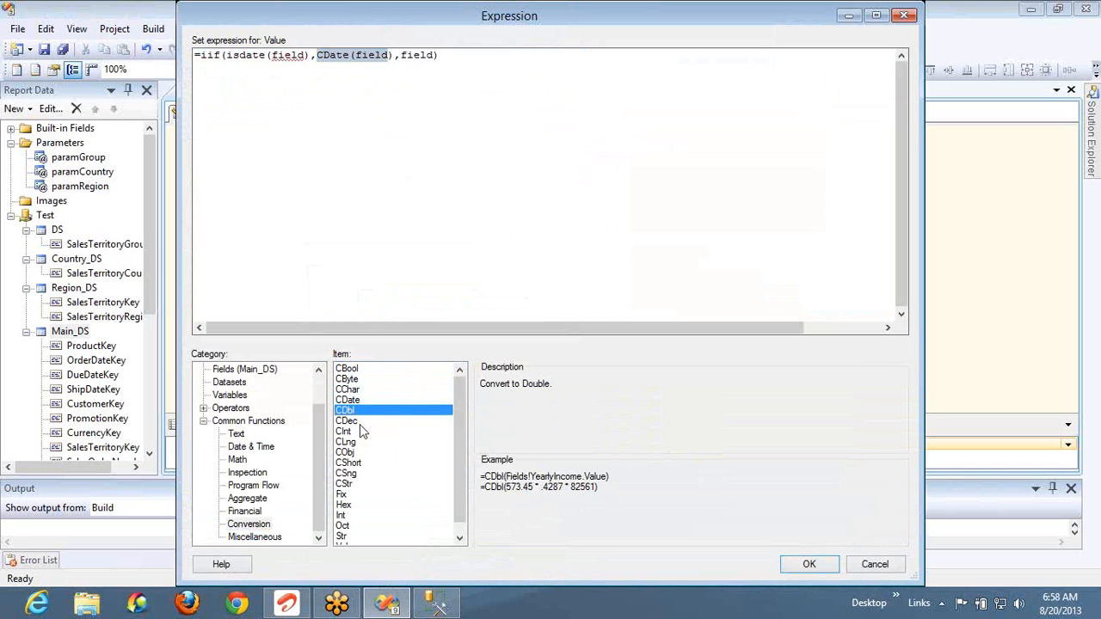
left_click(361, 422)
left_click(360, 433)
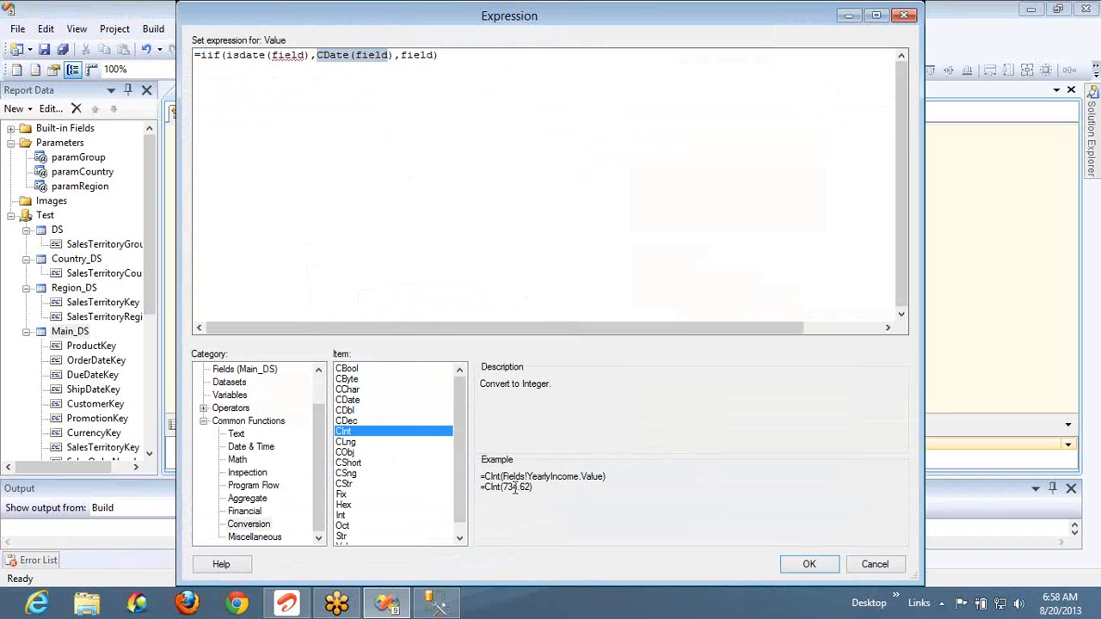
Replace the whole expression with the second CDec example, =CDec(573.4503), and apply it to the cell
left_click(350, 421)
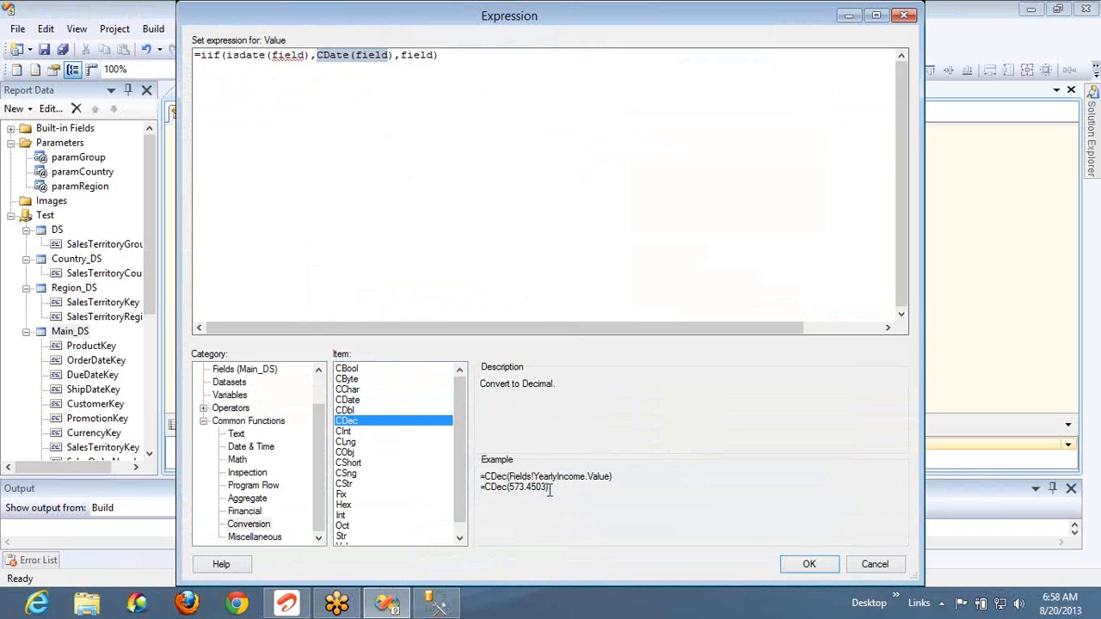
left_click_drag(550, 488, 483, 500)
key("ctrl+c")
left_click(545, 129)
key("ctrl+a")
key("ctrl+v")
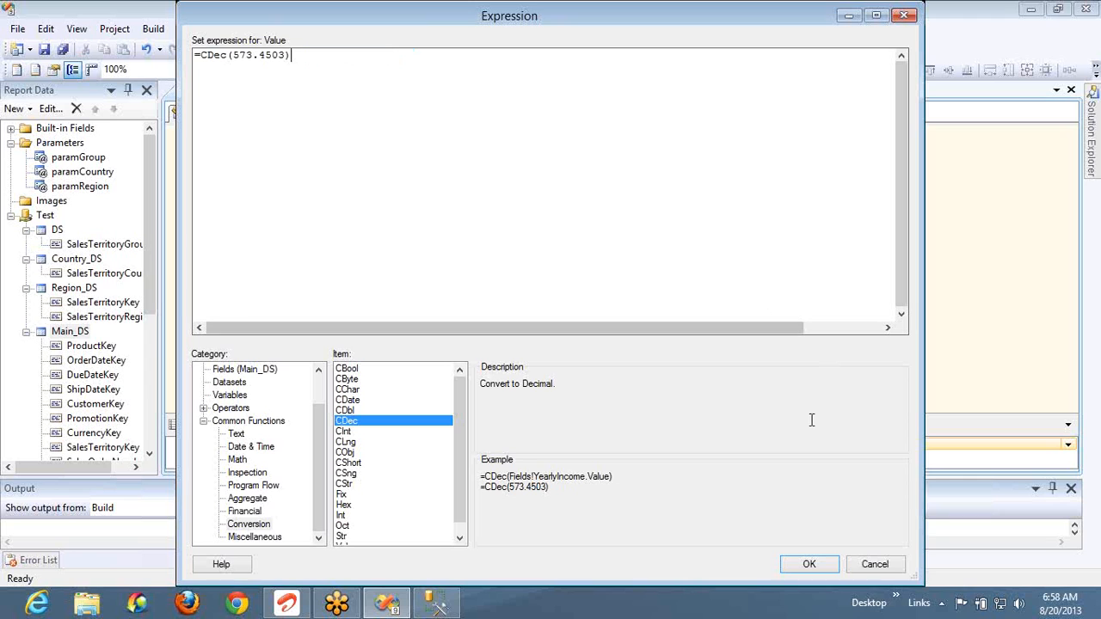
left_click(811, 564)
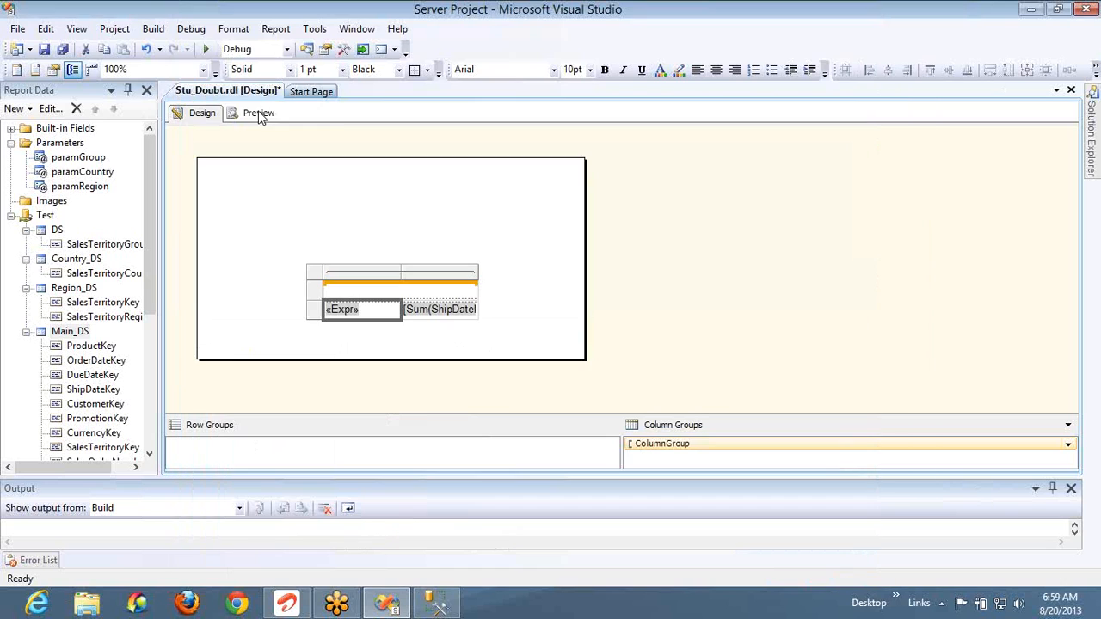
Delete the matrix column holding the ShipDateKey sum and preview the report
right_click(435, 278)
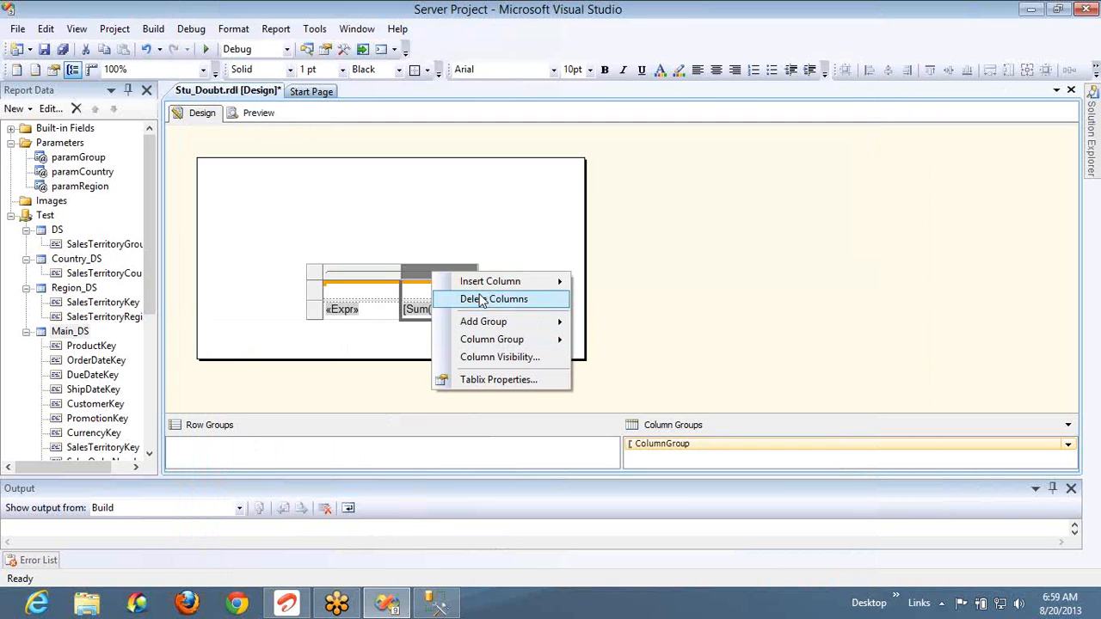
left_click(482, 299)
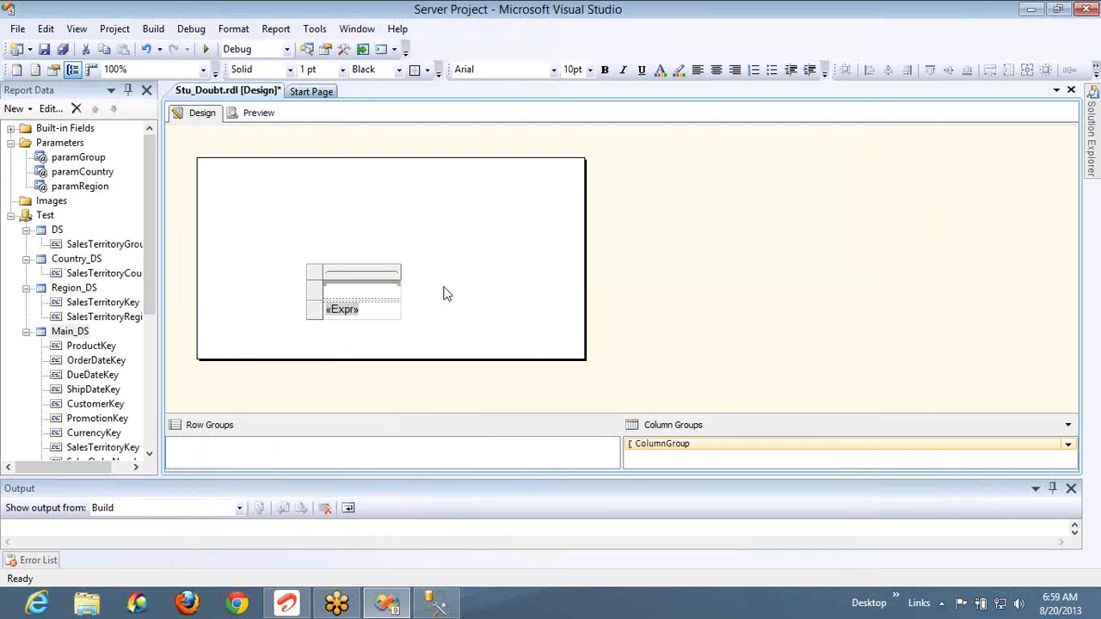
left_click(258, 113)
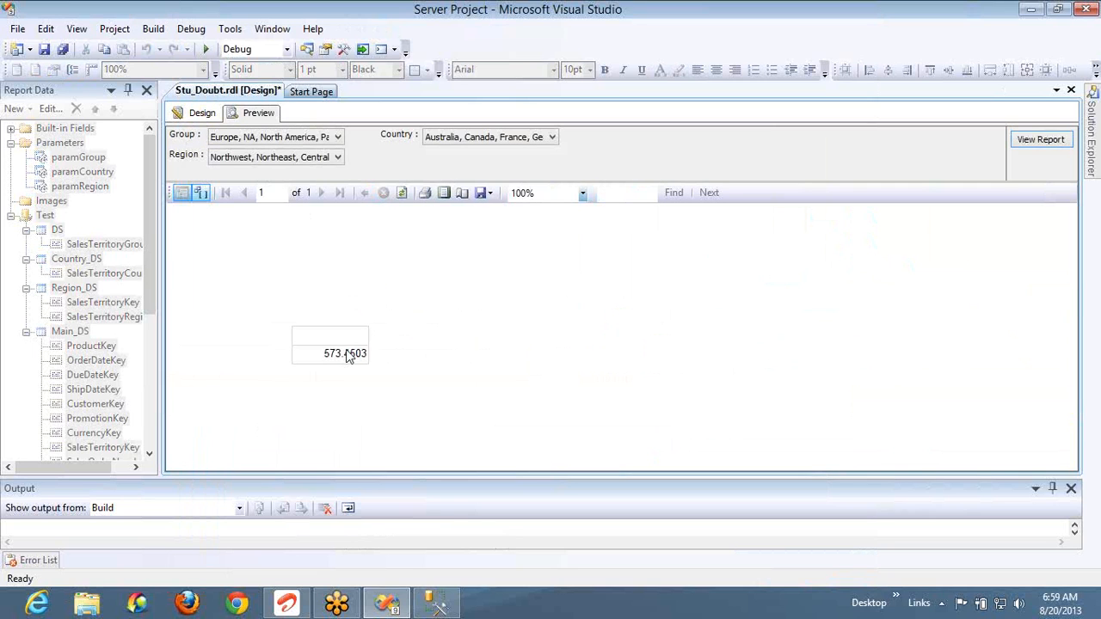
Return to the design, change the CDec argument in the data cell's expression to 22/33 and preview the report
left_click(207, 116)
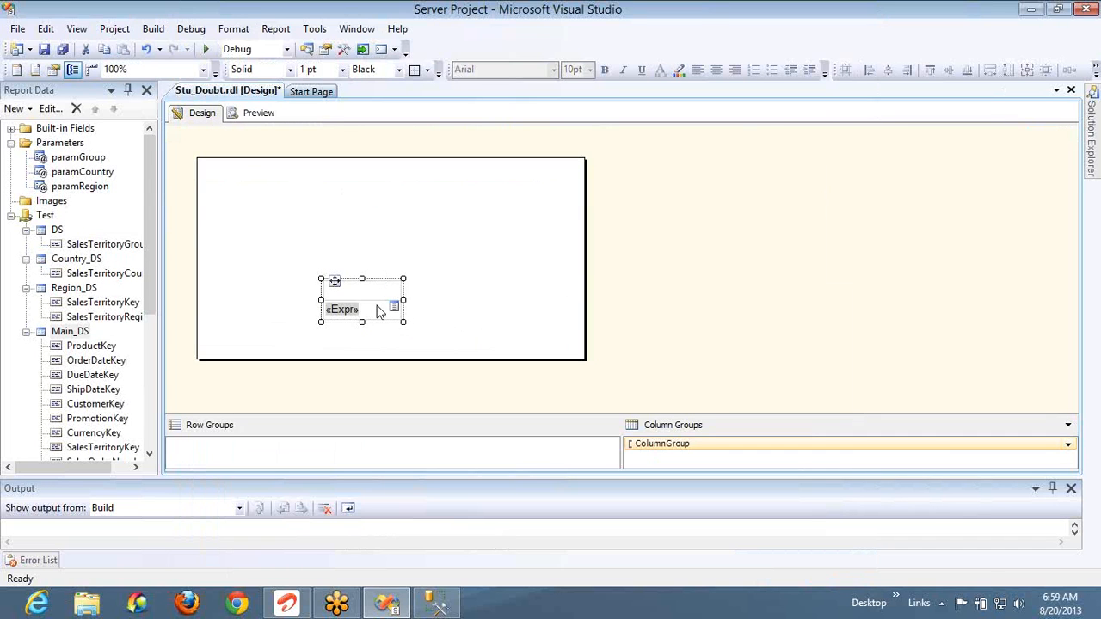
left_click(409, 337)
right_click(410, 337)
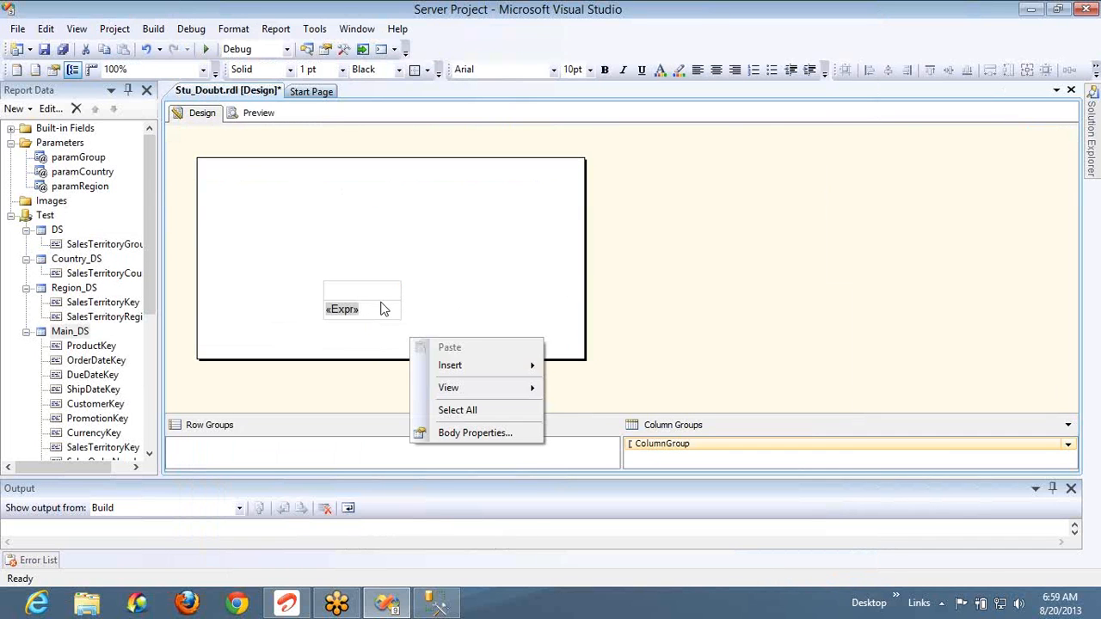
right_click(381, 284)
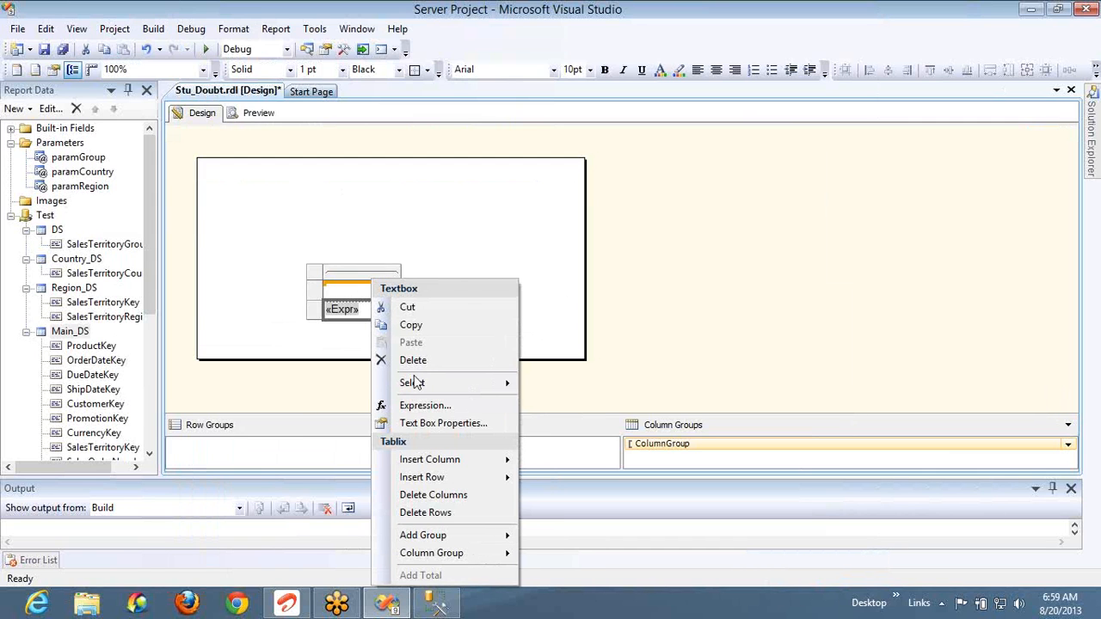
left_click(421, 408)
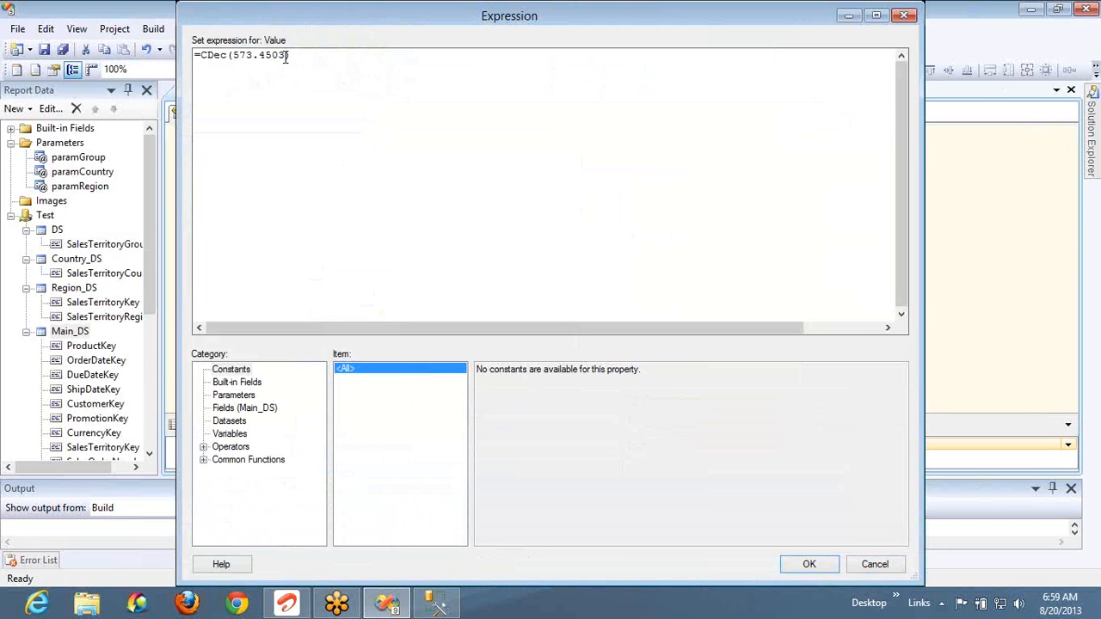
key("shift+Left")
key("shift+Left")
key("shift+Left")
key("shift+Left")
key("shift+Left")
key("shift+Left")
key("shift+Left")
key("shift+Left")
key("shift+Left")
type("22/33")
left_click(809, 564)
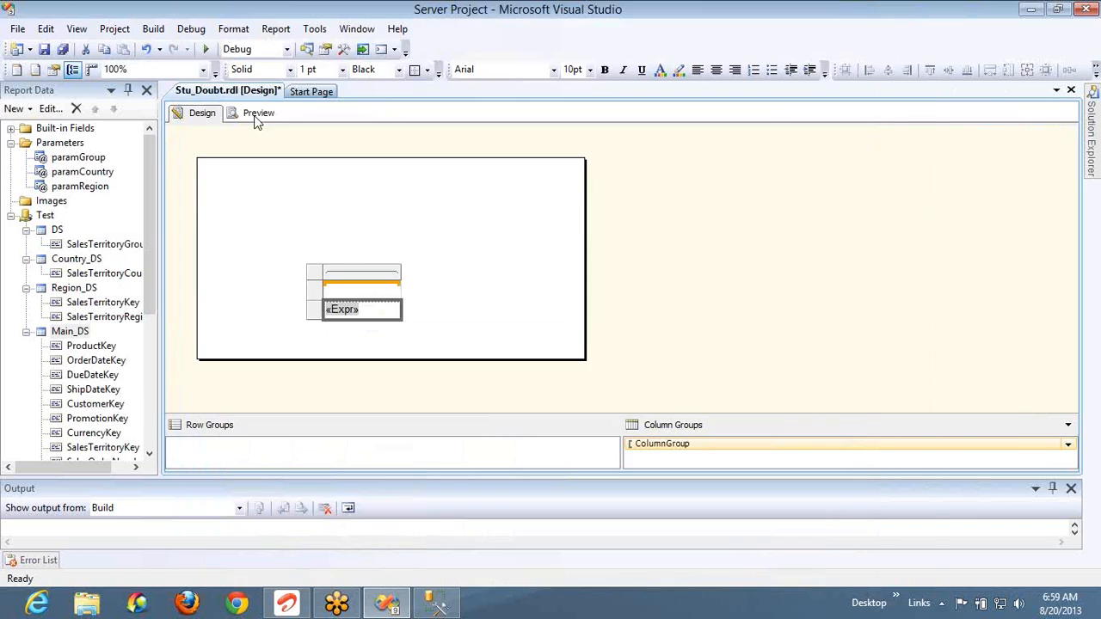
left_click(255, 117)
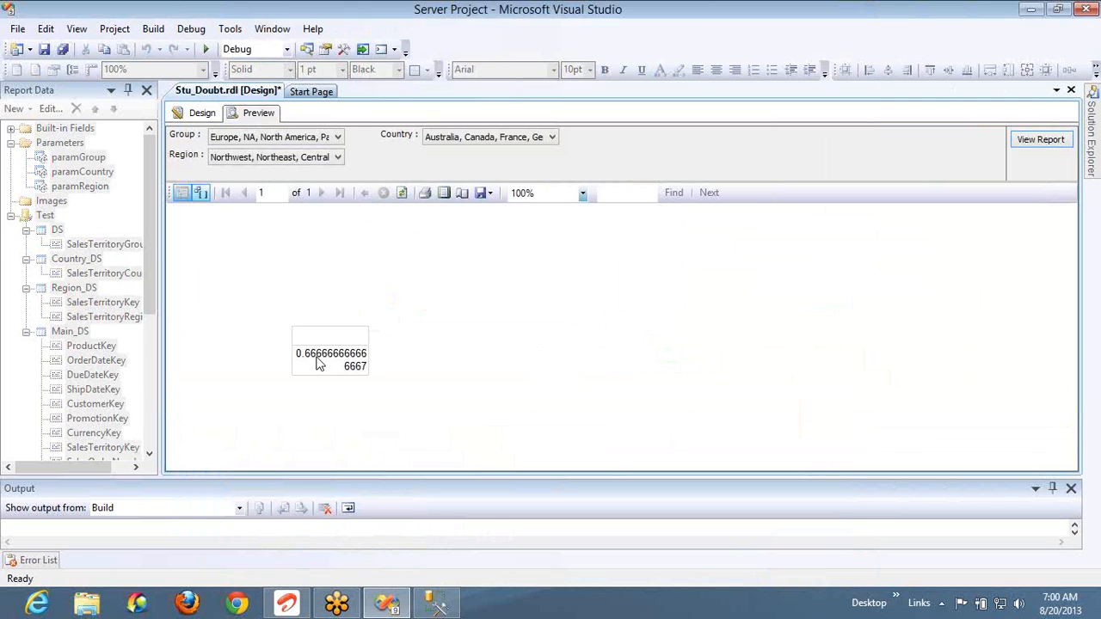
Return to the design, replace CDec with CInt in the data cell's expression and preview the report
left_click(201, 113)
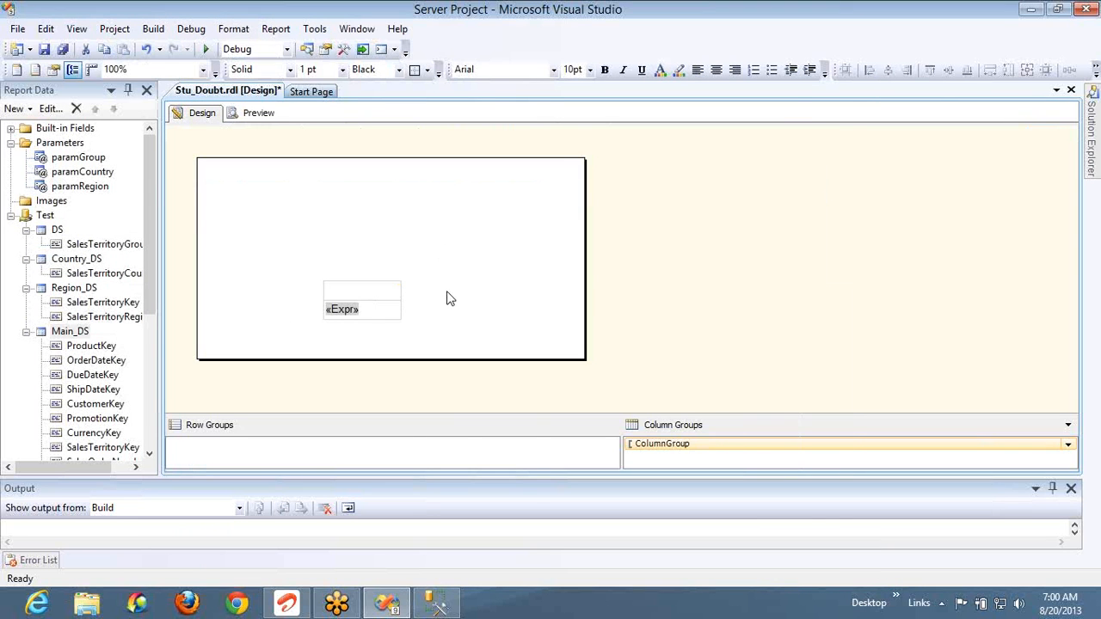
right_click(387, 308)
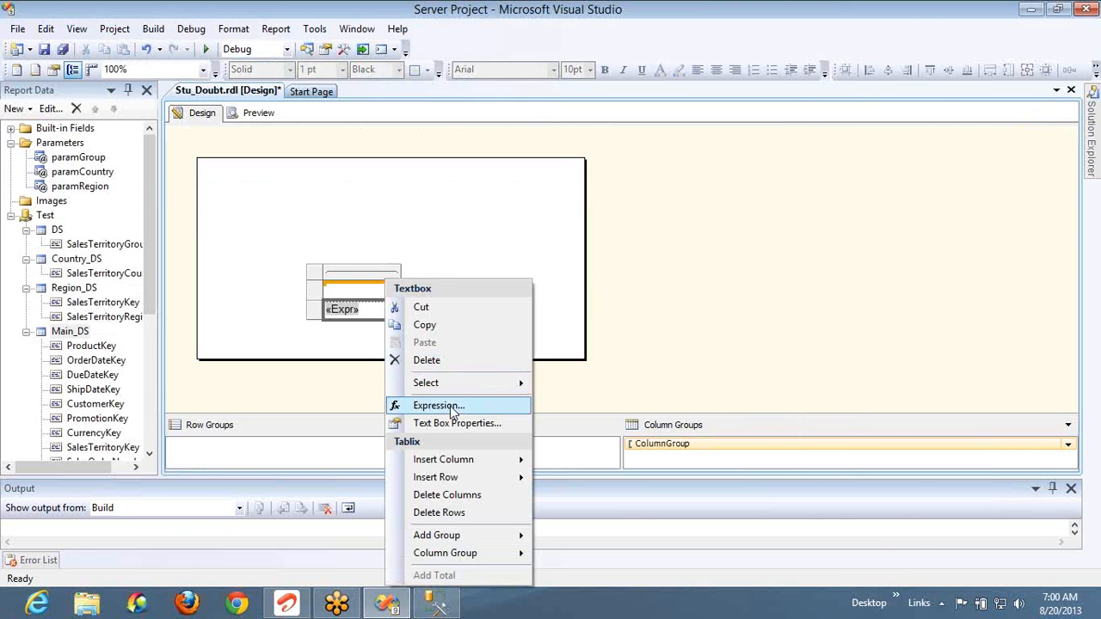
left_click(453, 407)
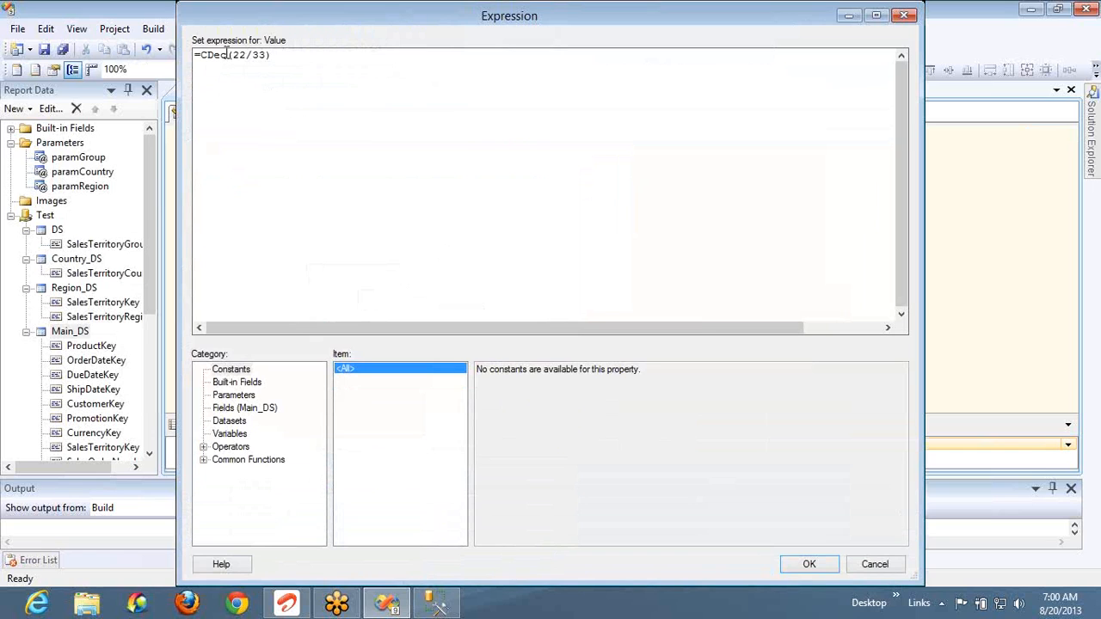
double_click(215, 55)
type("CInt")
left_click(809, 565)
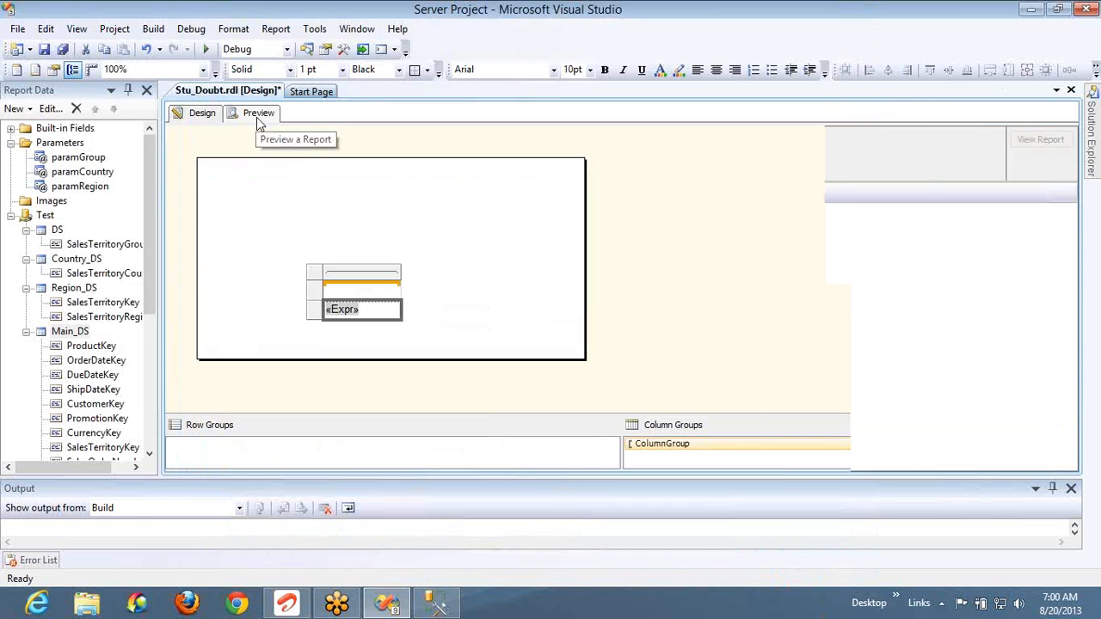
left_click(256, 117)
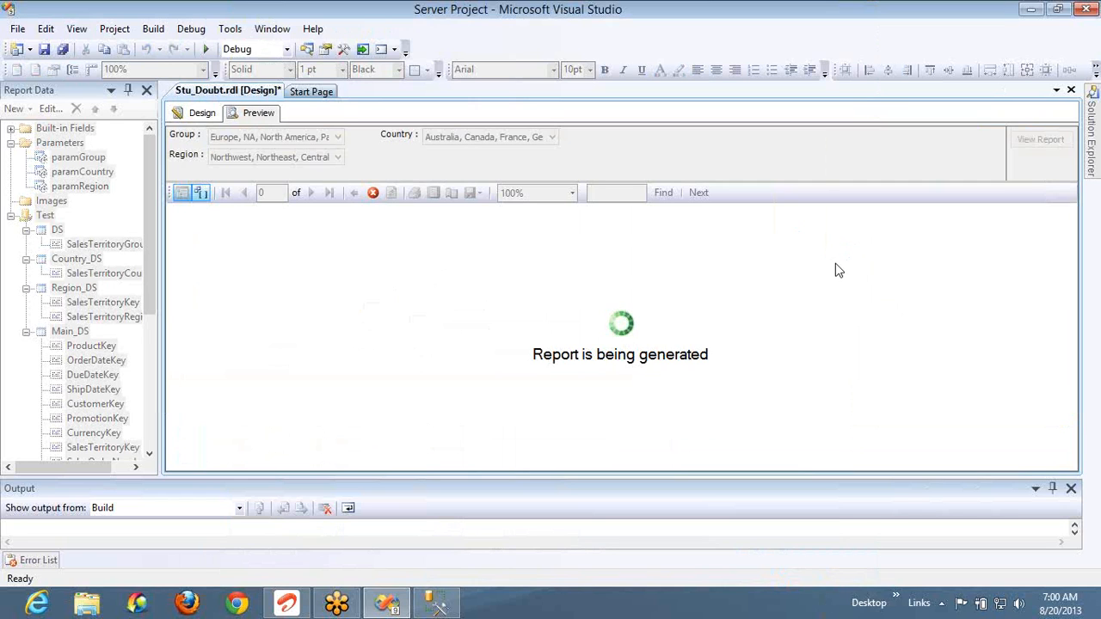
left_click(835, 263)
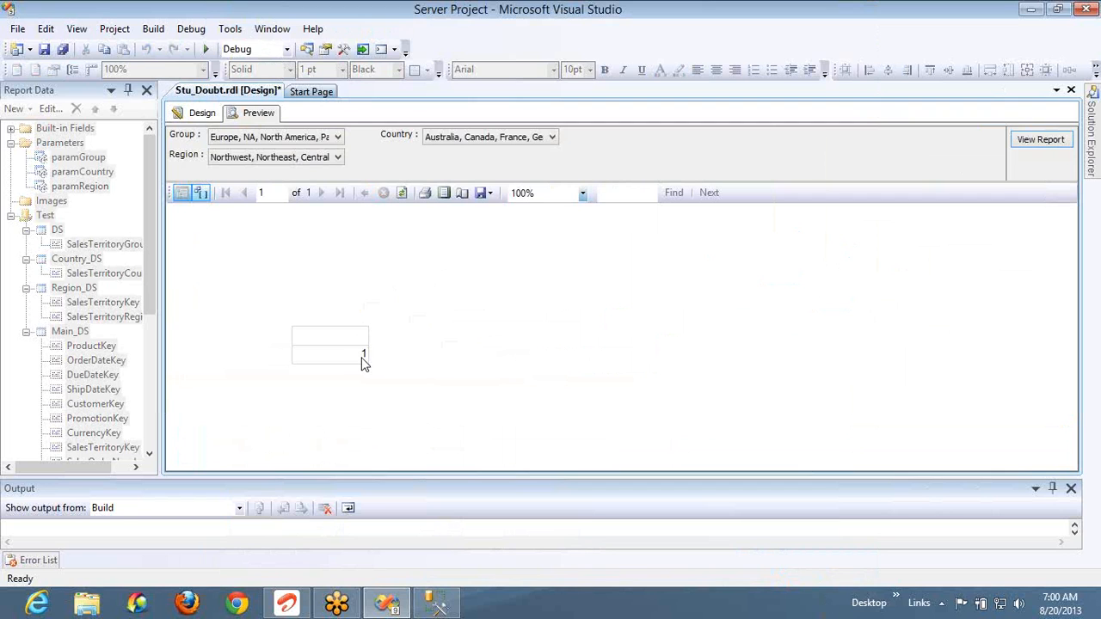
Reopen the data cell's expression in the design and examine the conversion functions CLng, CObj, CShort, CSng and CStr
left_click(211, 115)
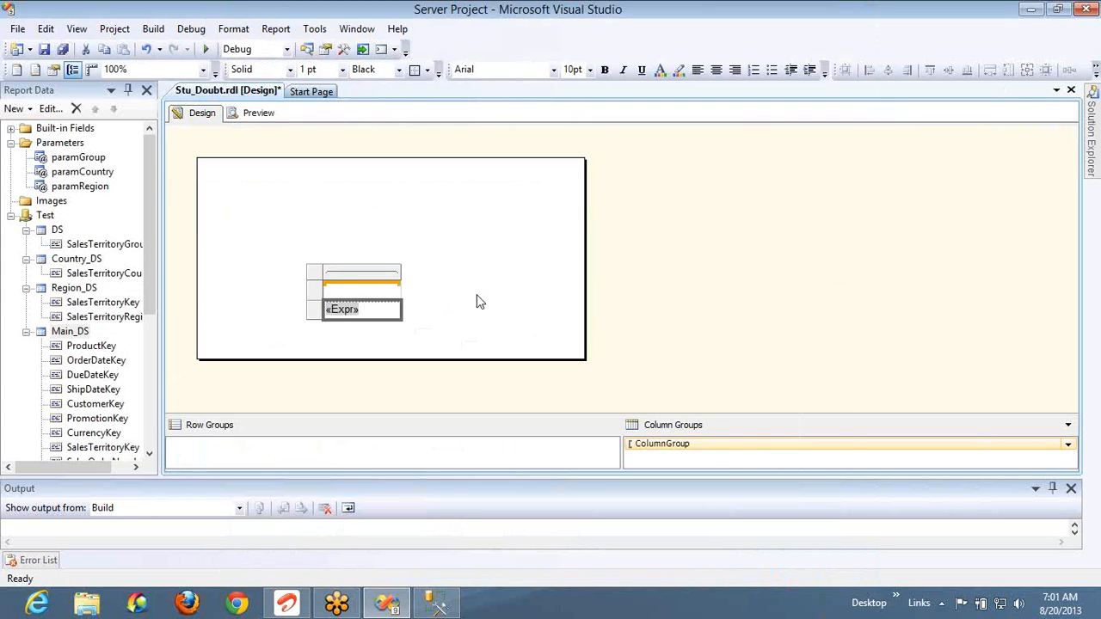
left_click(476, 295)
left_click(383, 310)
right_click(375, 311)
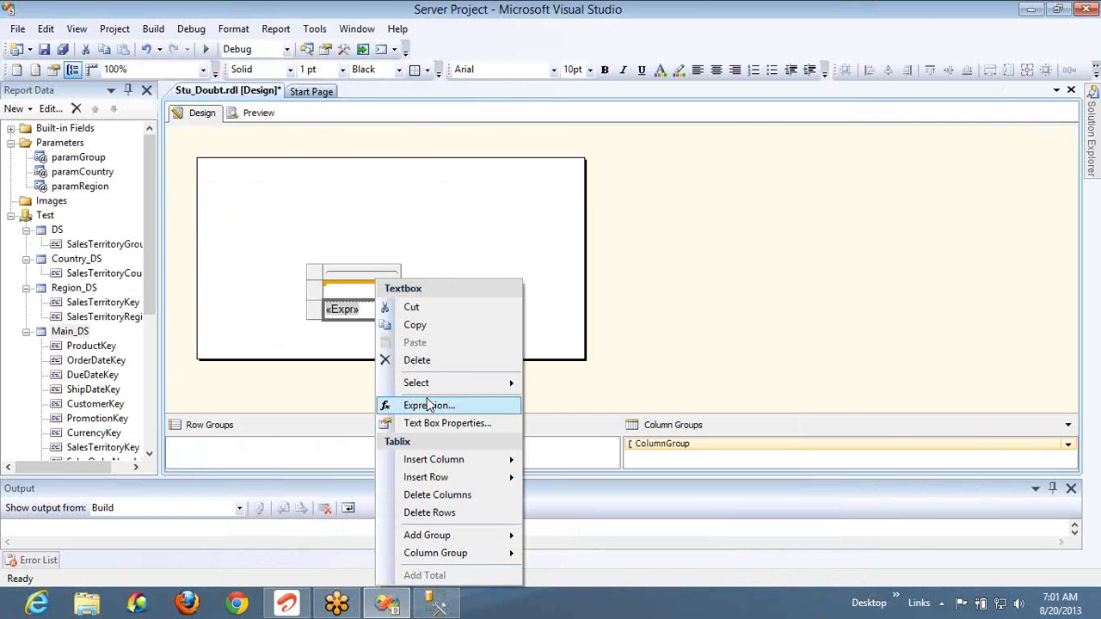
left_click(430, 405)
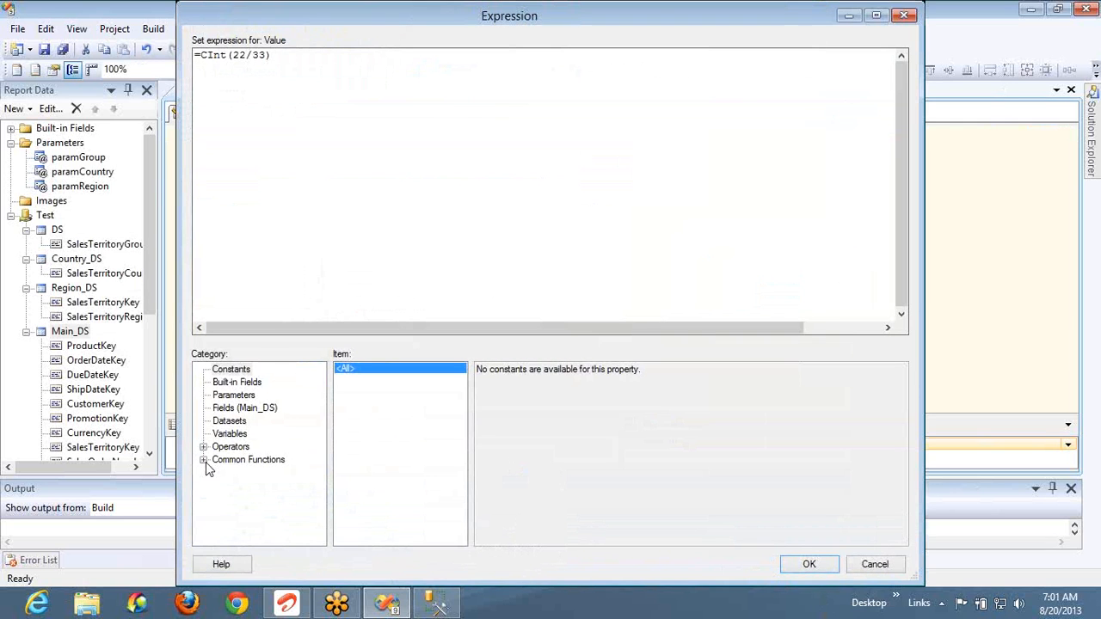
left_click(205, 461)
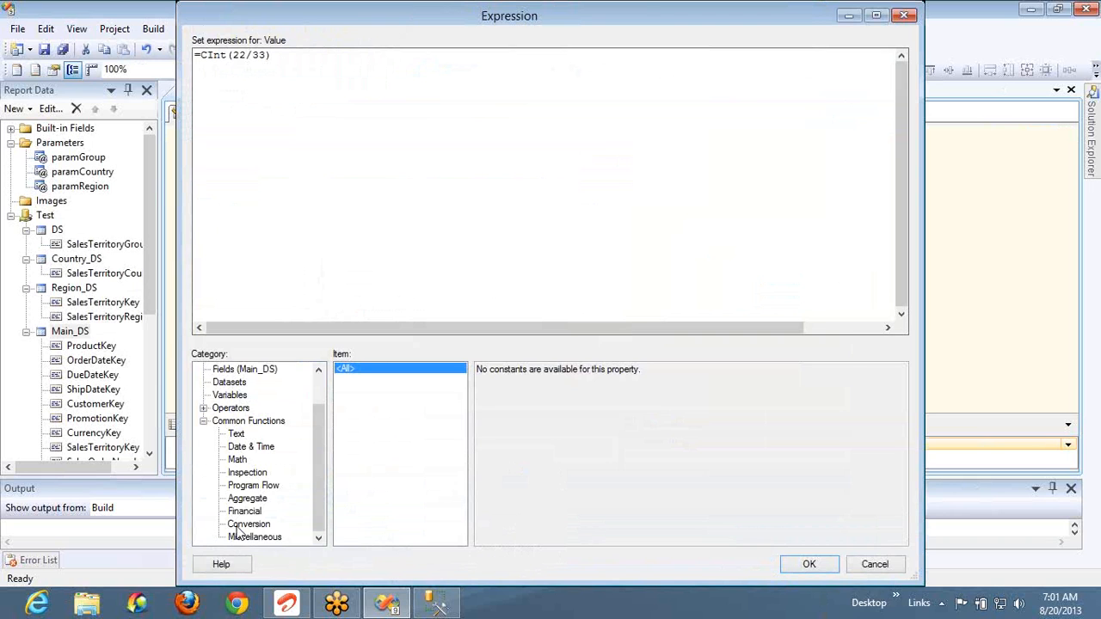
left_click(241, 524)
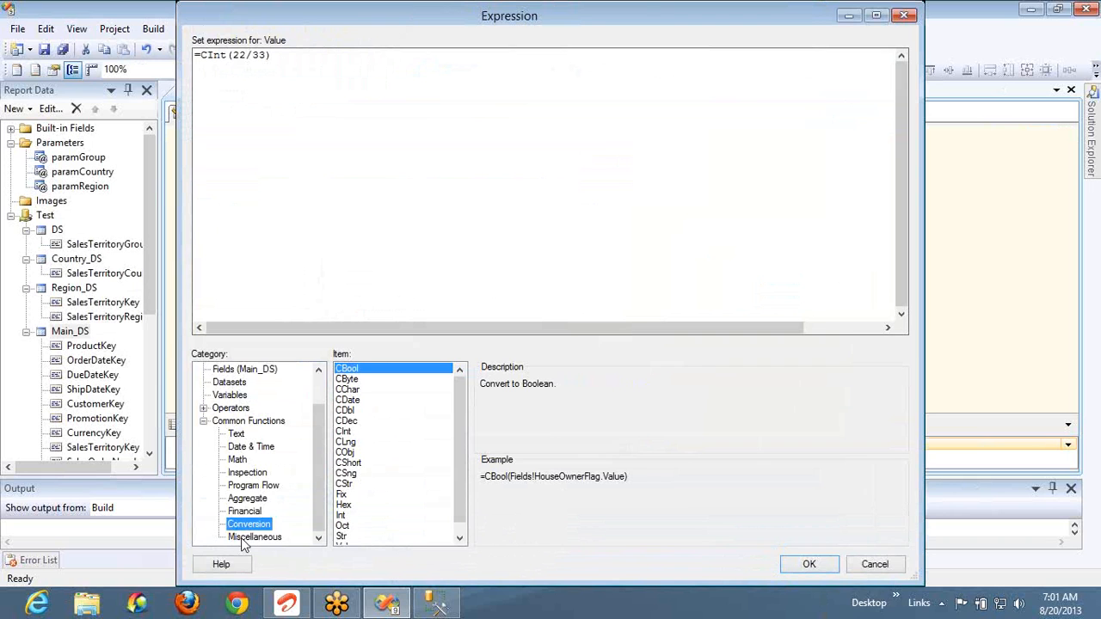
left_click(350, 446)
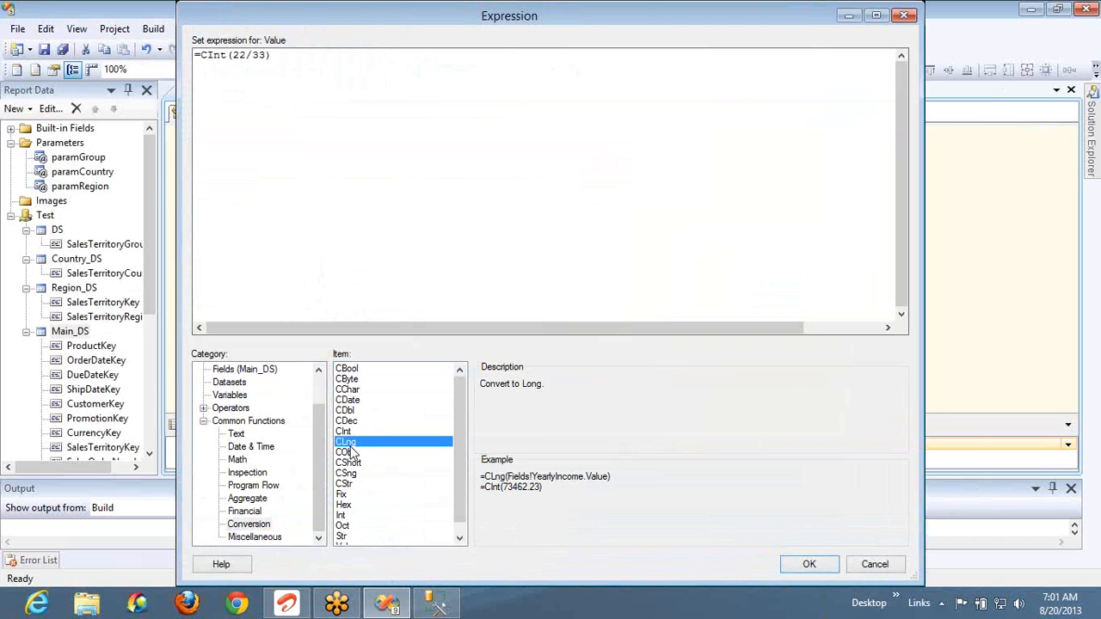
left_click(353, 456)
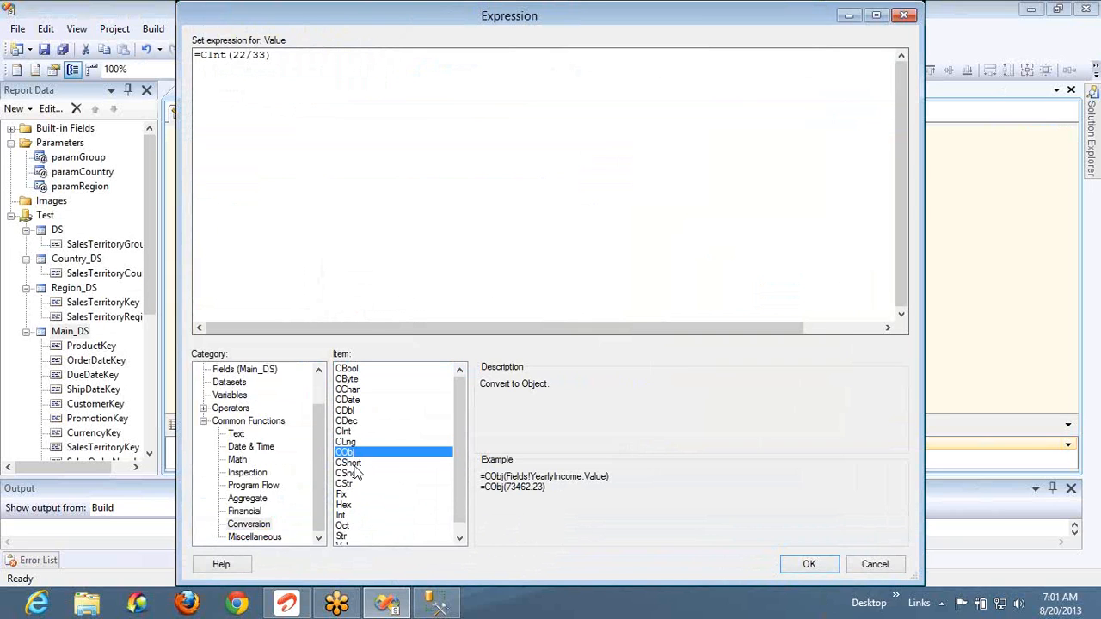
left_click(353, 466)
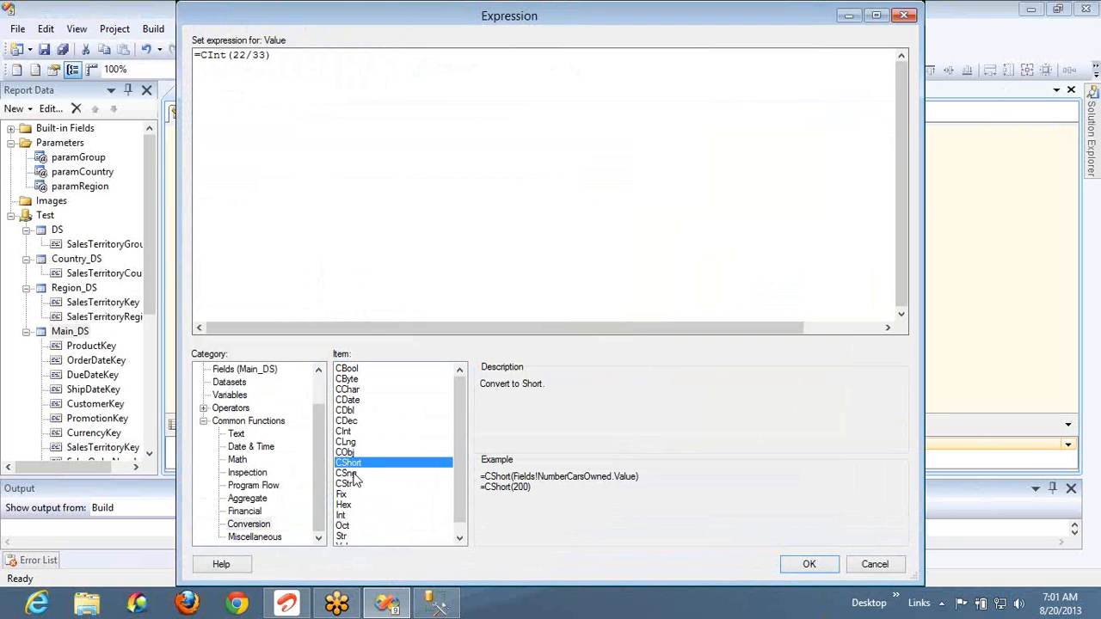
left_click(352, 474)
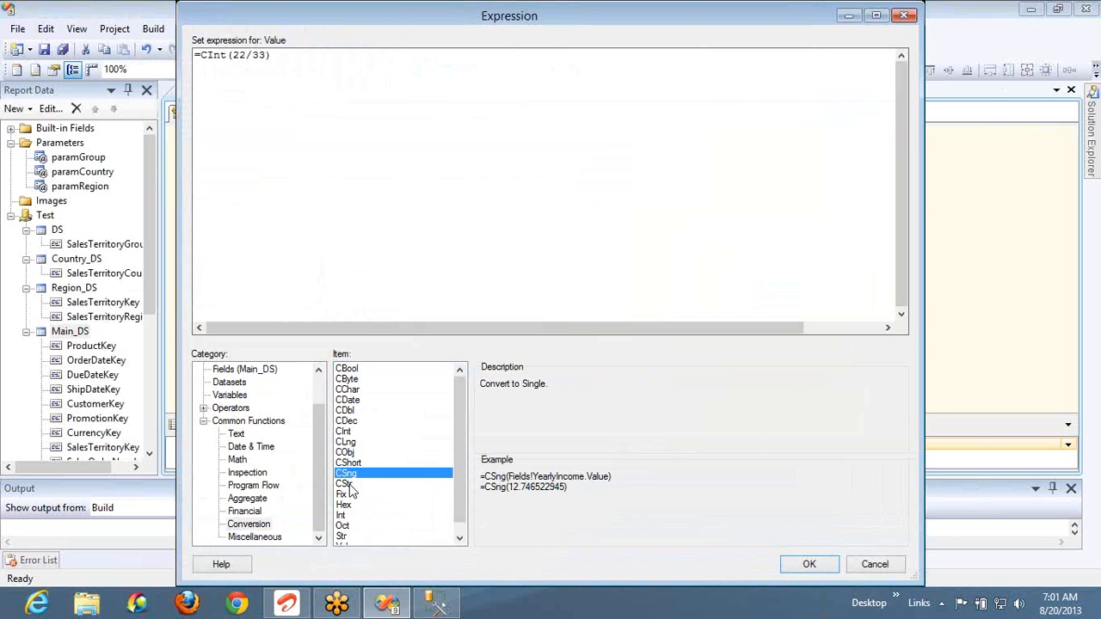
left_click(348, 486)
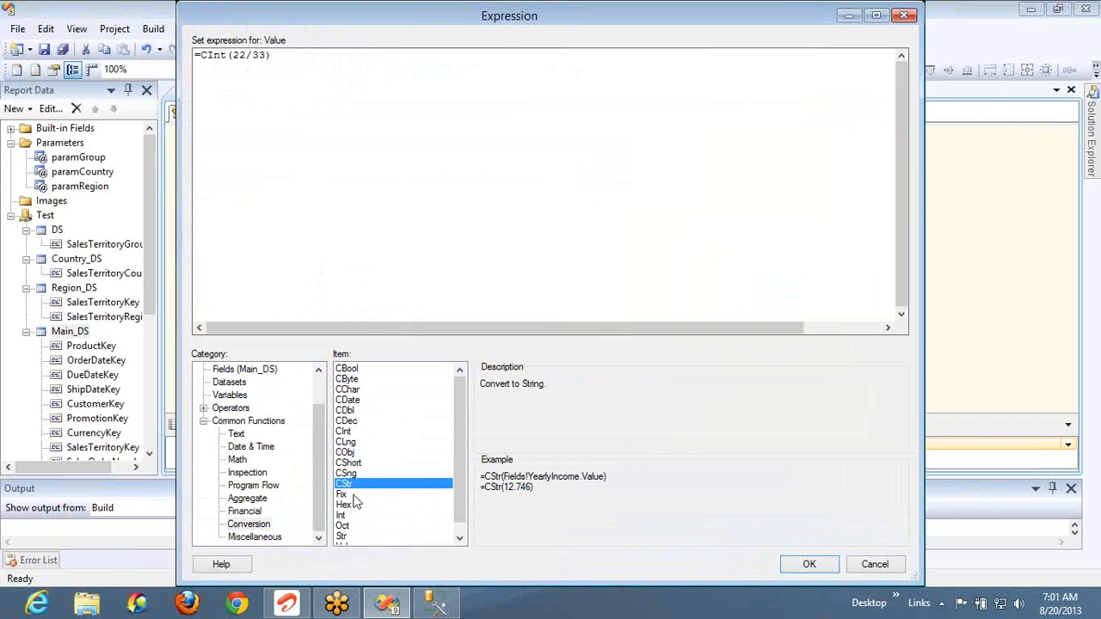
Replace the data cell's whole expression with the first Fix example, =Fix(-9.25), and preview the report
left_click(355, 495)
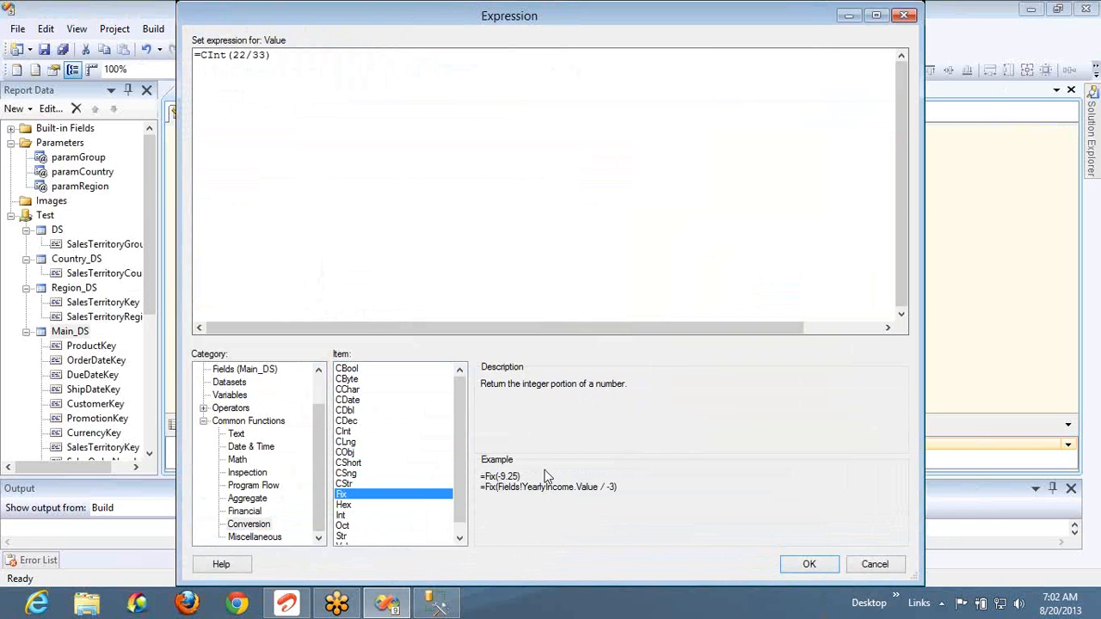
double_click(494, 475)
key("ctrl+c")
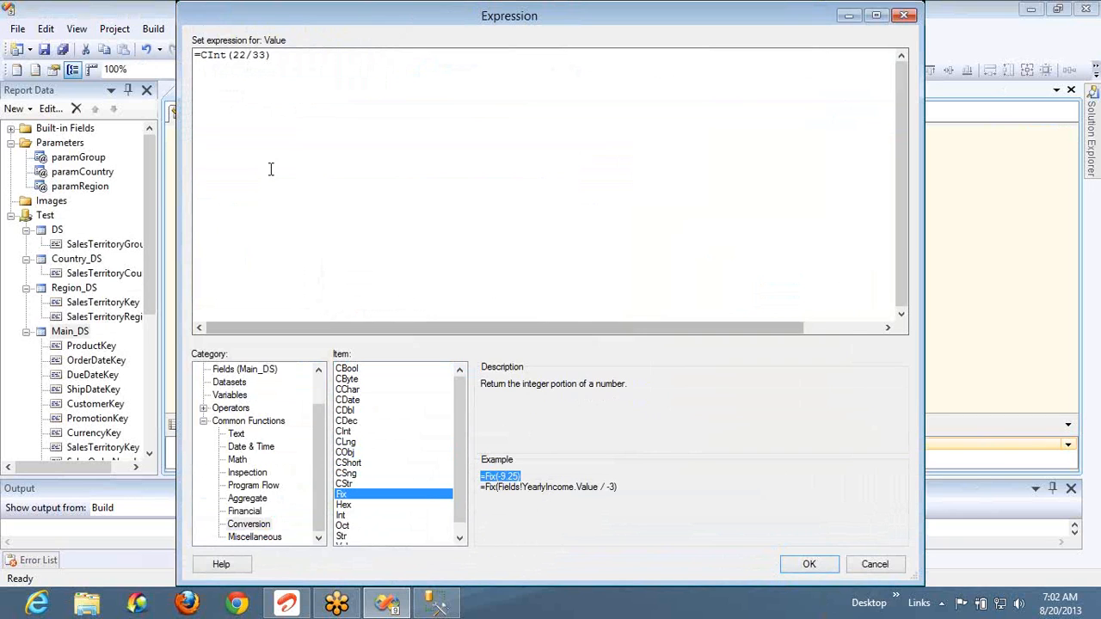
left_click(344, 126)
key("ctrl+a")
key("ctrl+v")
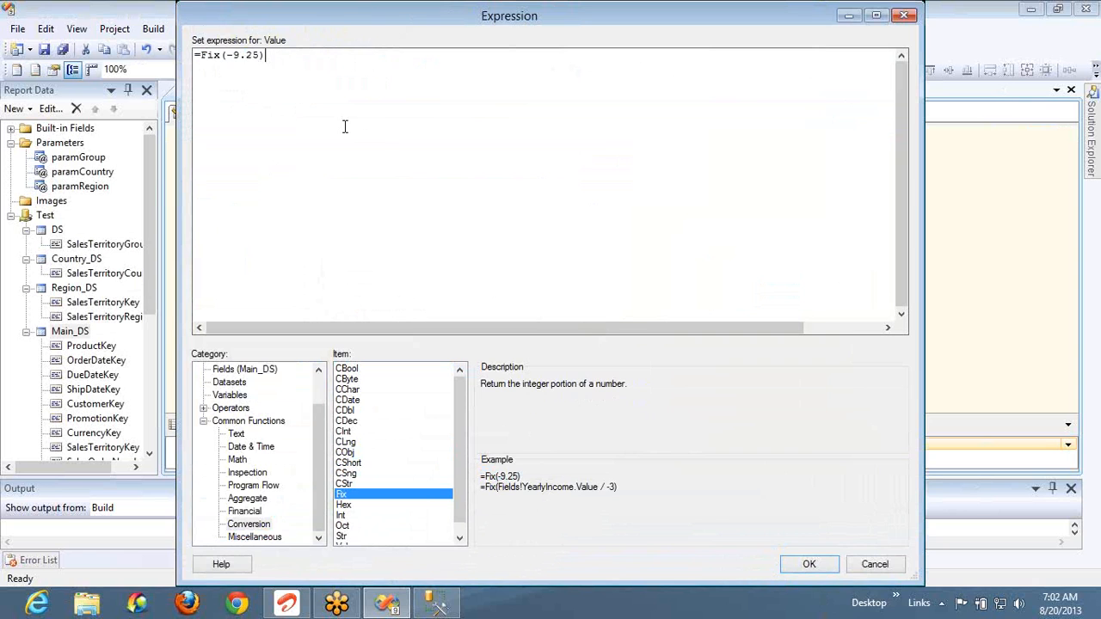
left_click(811, 564)
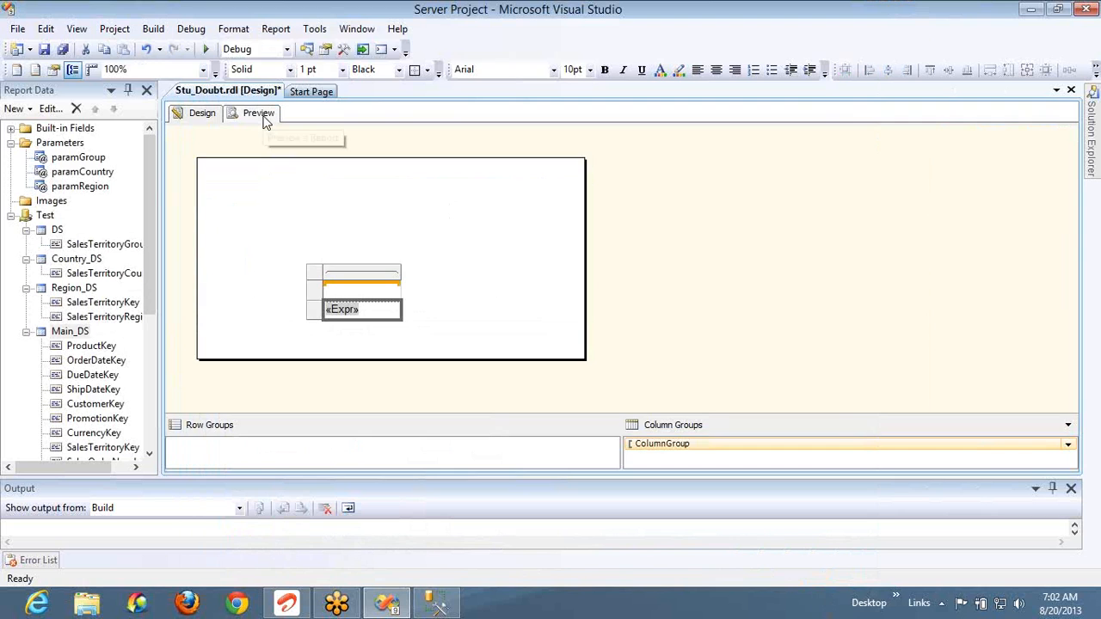
left_click(258, 113)
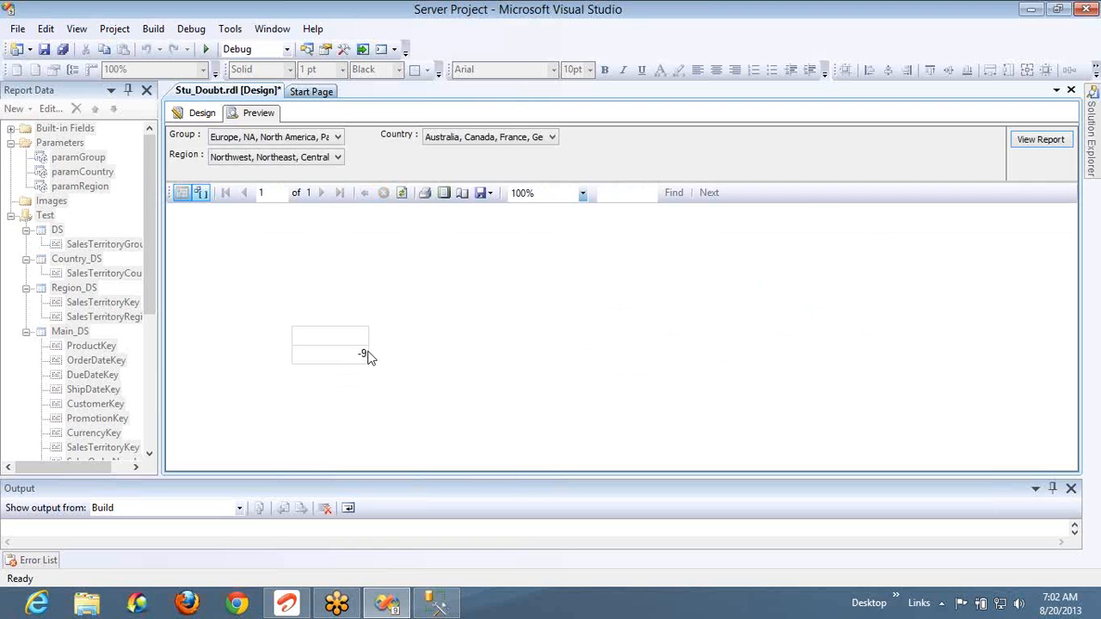
Return to the design, reopen the data cell's expression and compare the descriptions and examples of the Int and Fix conversion functions
left_click(204, 114)
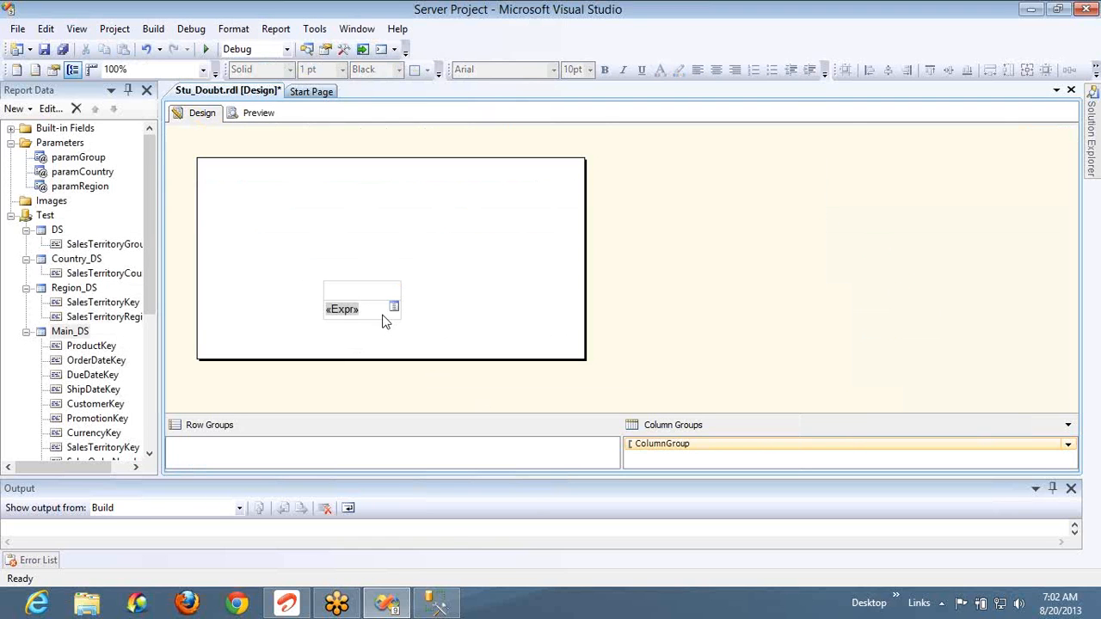
right_click(382, 318)
left_click(453, 405)
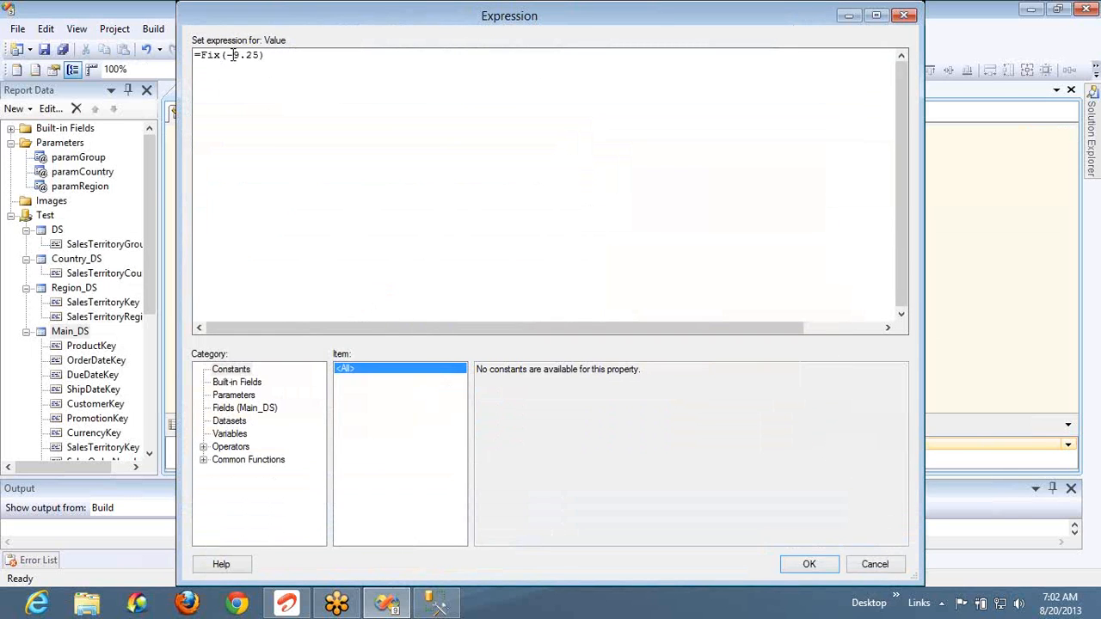
left_click(204, 459)
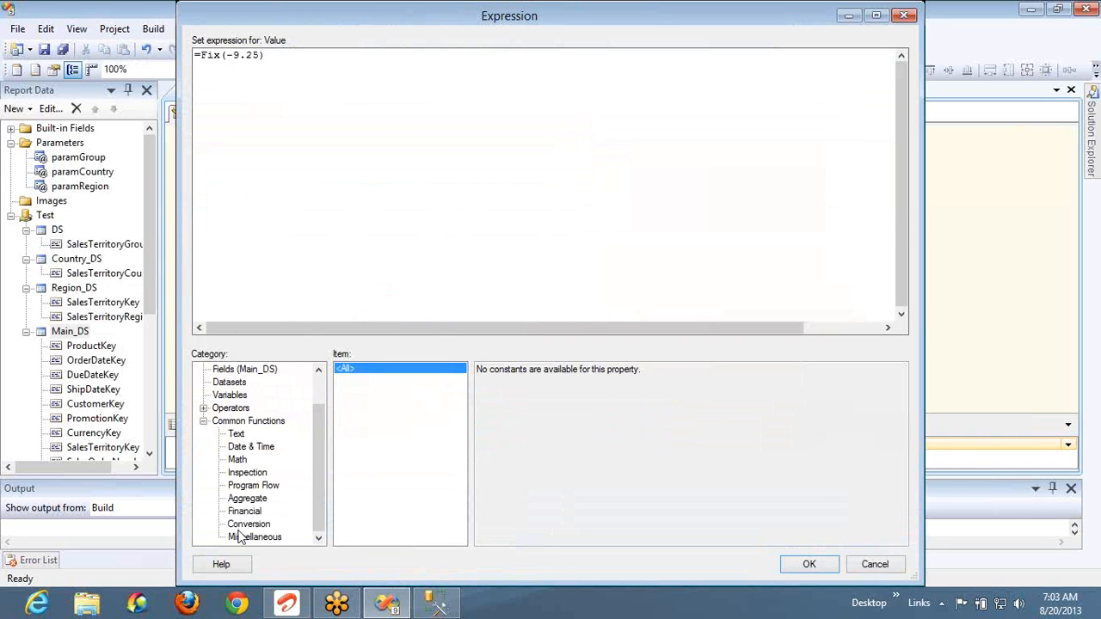
left_click(242, 525)
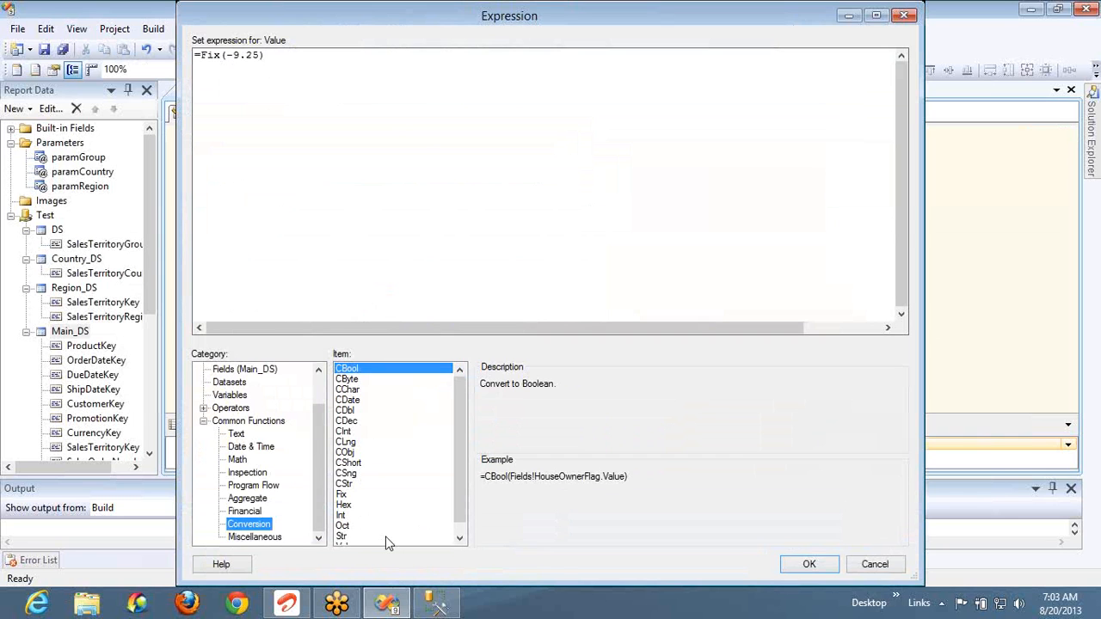
left_click(459, 527)
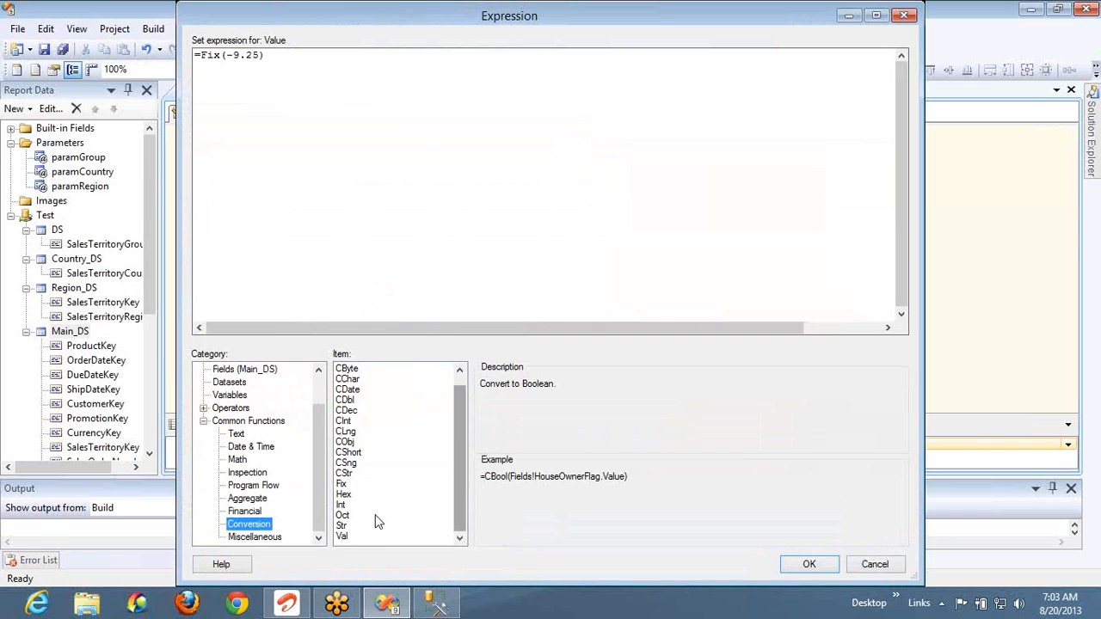
left_click(343, 507)
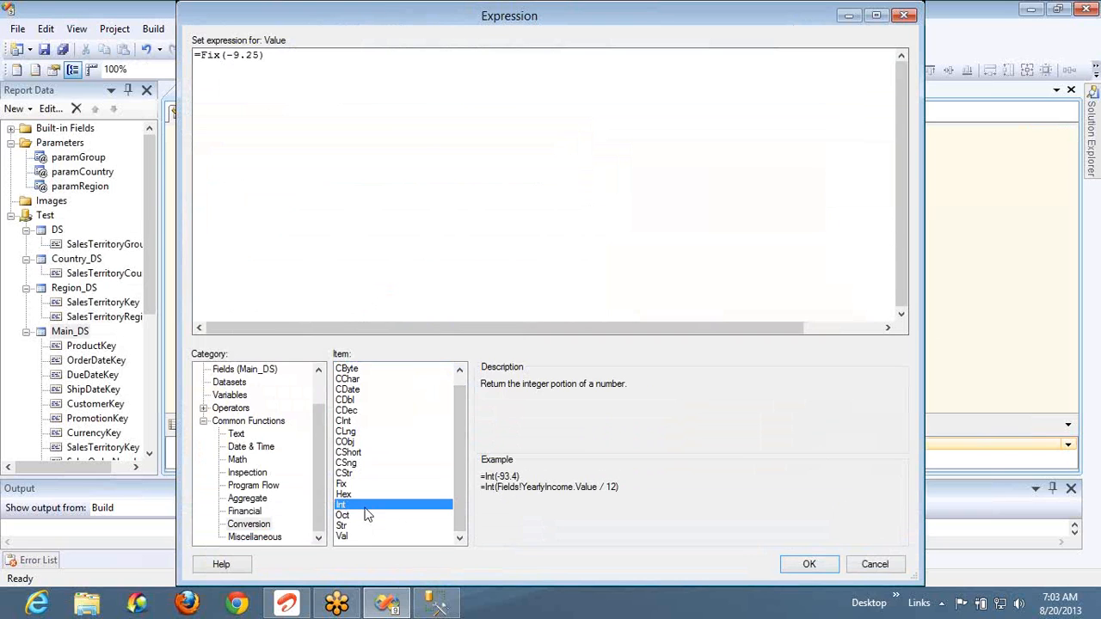
left_click(345, 485)
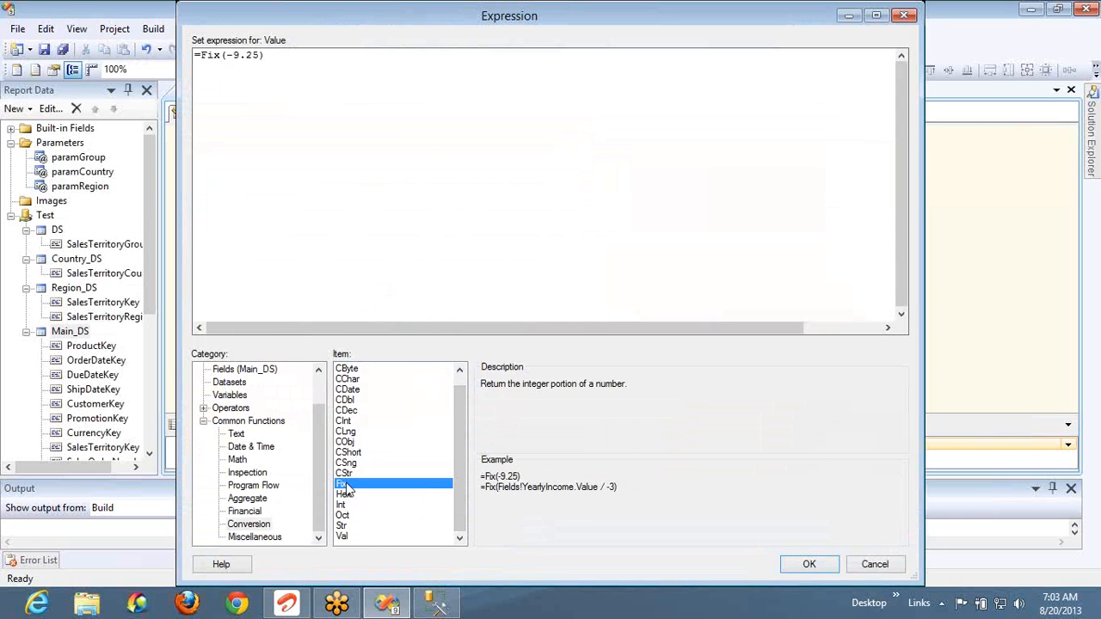
left_click(344, 505)
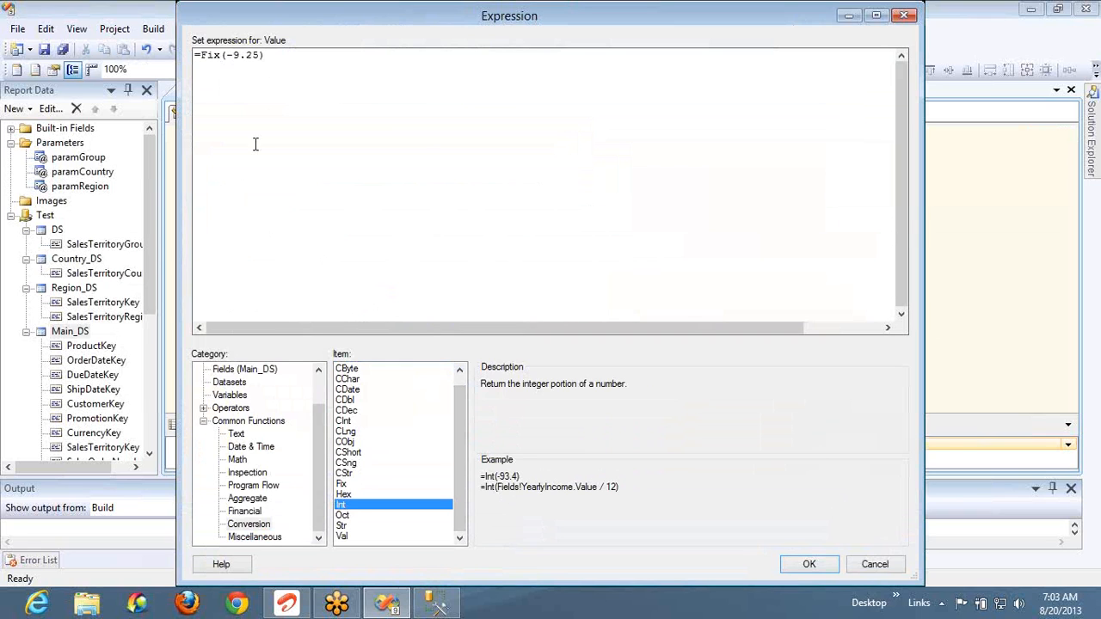
Replace Fix with Int in the data cell's expression, making it =Int(-9.25), and preview the report
double_click(213, 57)
type("int")
key("Left")
key("Left")
key("BackSpace")
type("I")
left_click(800, 564)
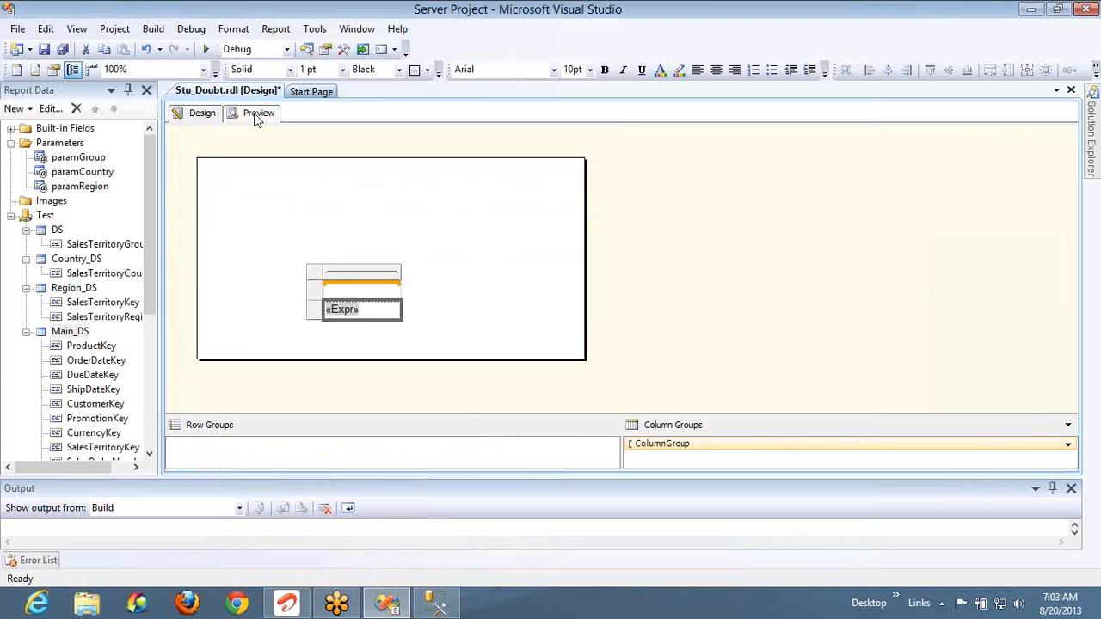
left_click(255, 114)
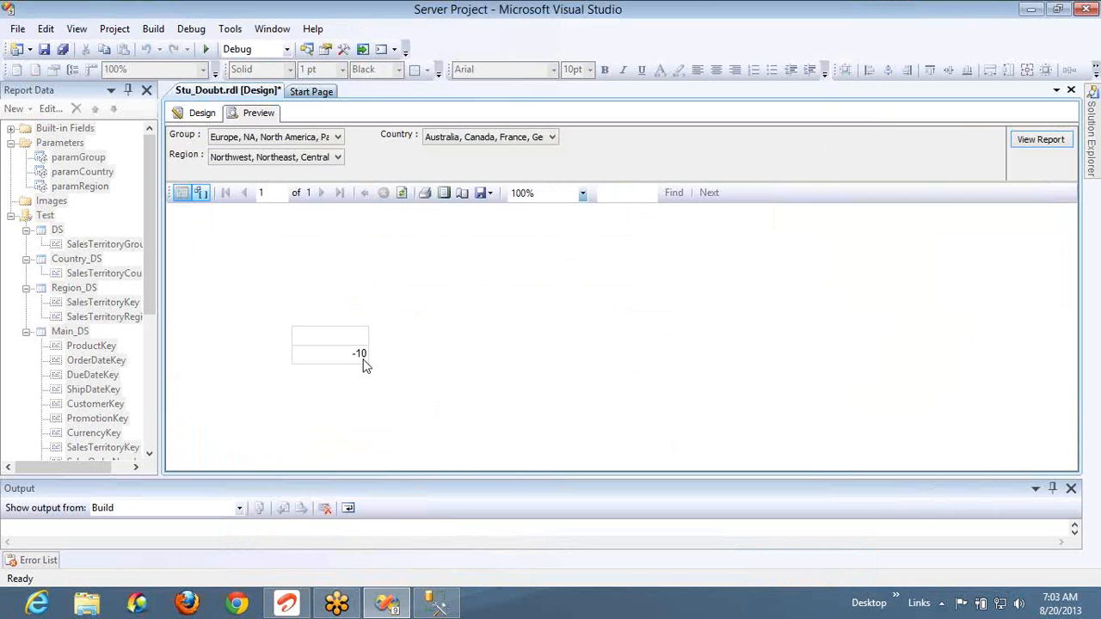
Return to the design, reopen the data cell's expression and examine the conversion functions Hex, Oct and Str
left_click(200, 116)
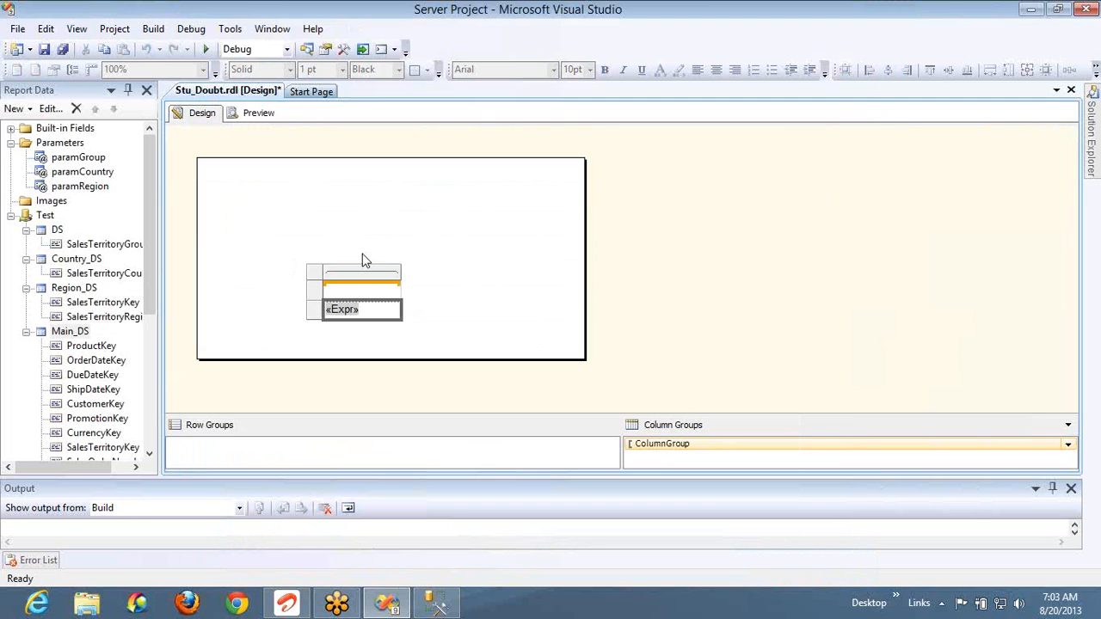
right_click(383, 311)
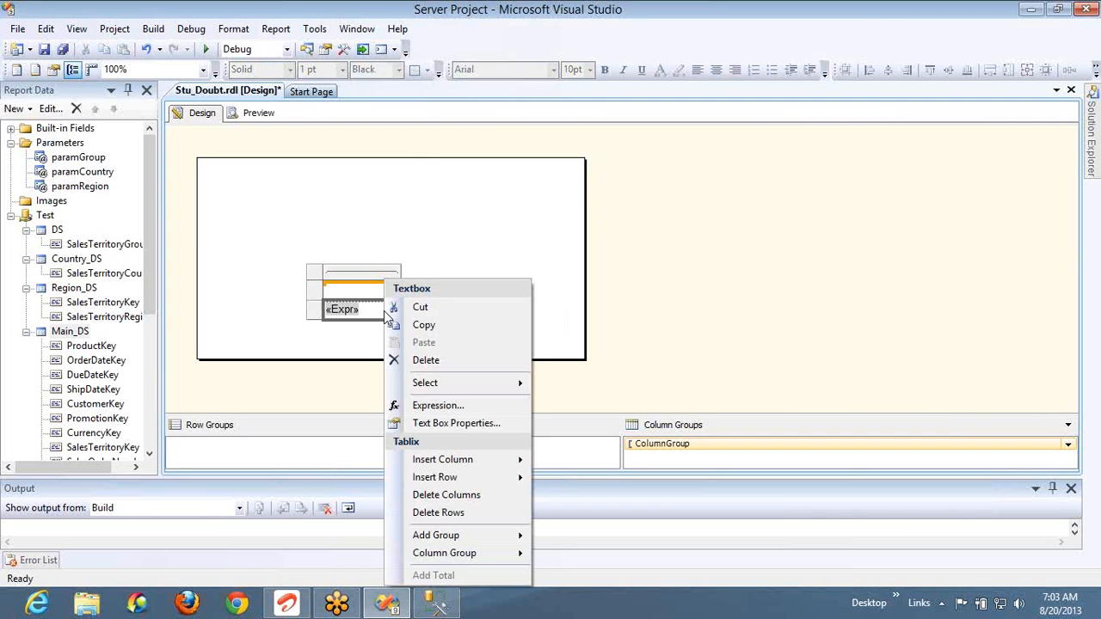
left_click(421, 408)
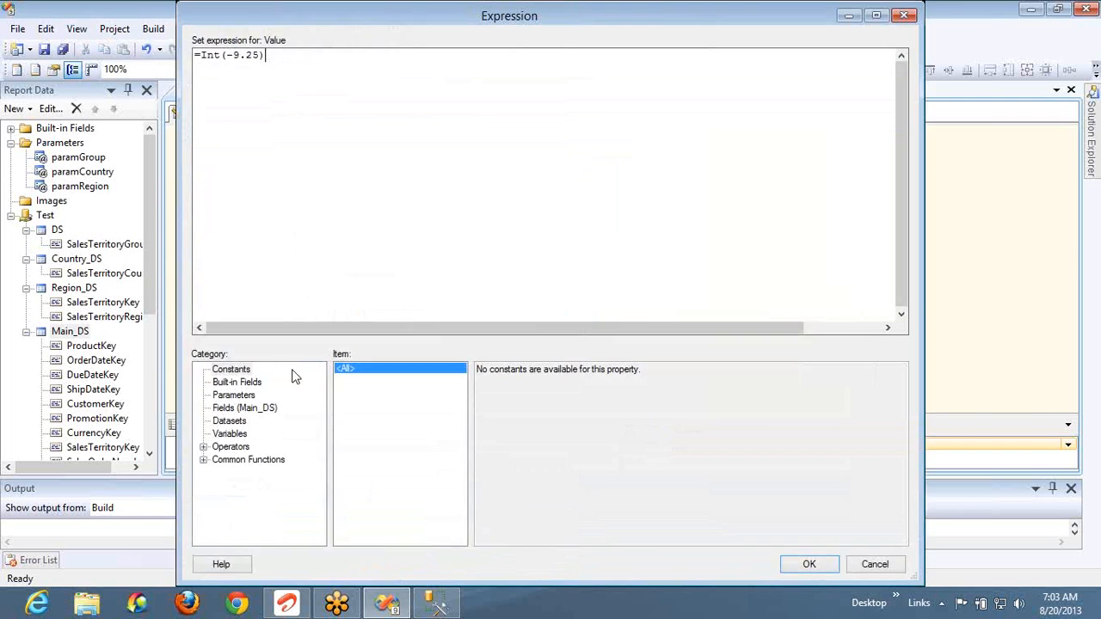
left_click(204, 460)
left_click(249, 524)
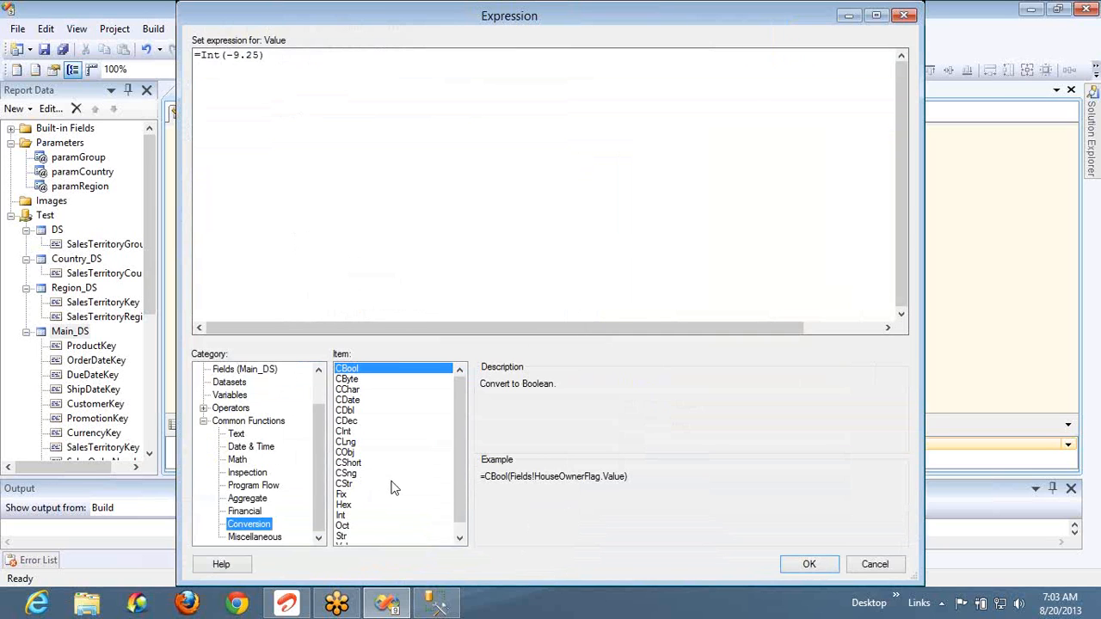
left_click(344, 508)
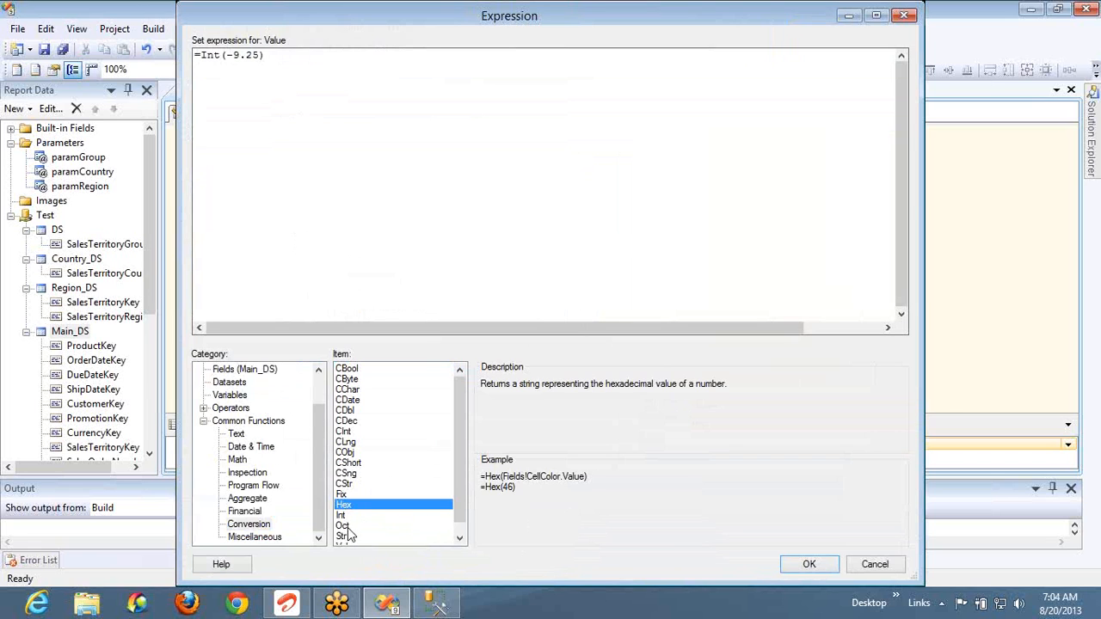
left_click(348, 528)
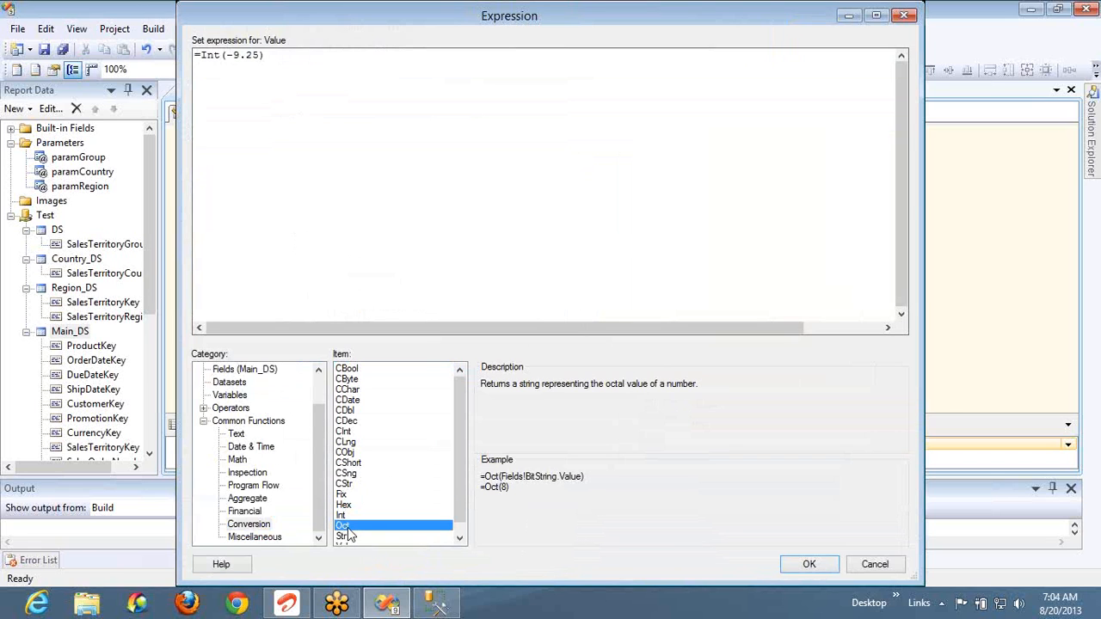
left_click(345, 536)
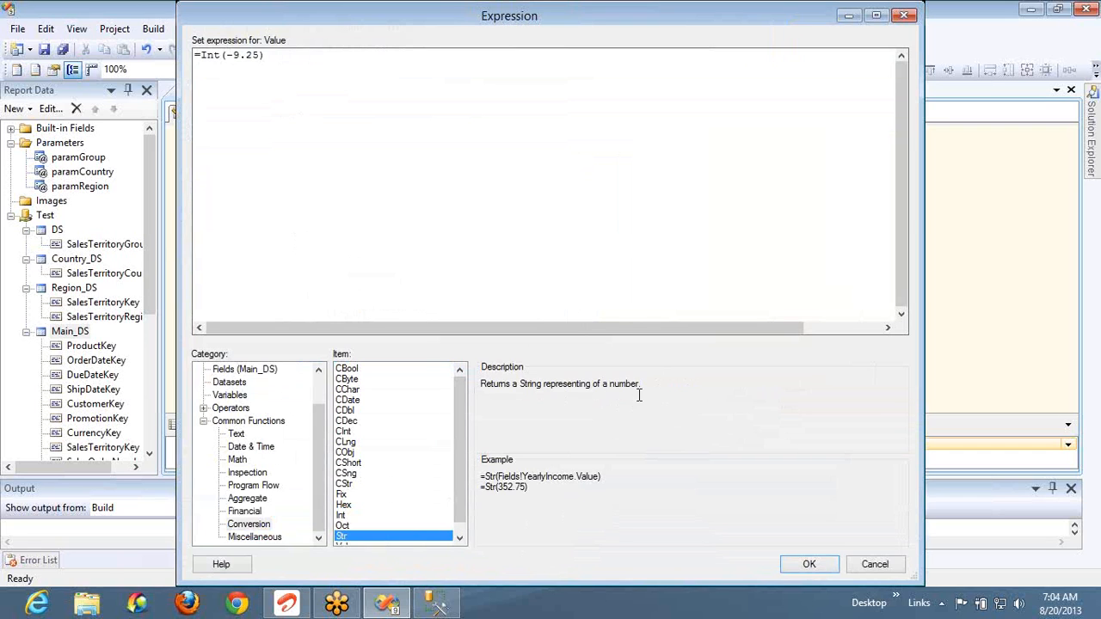
left_click(461, 533)
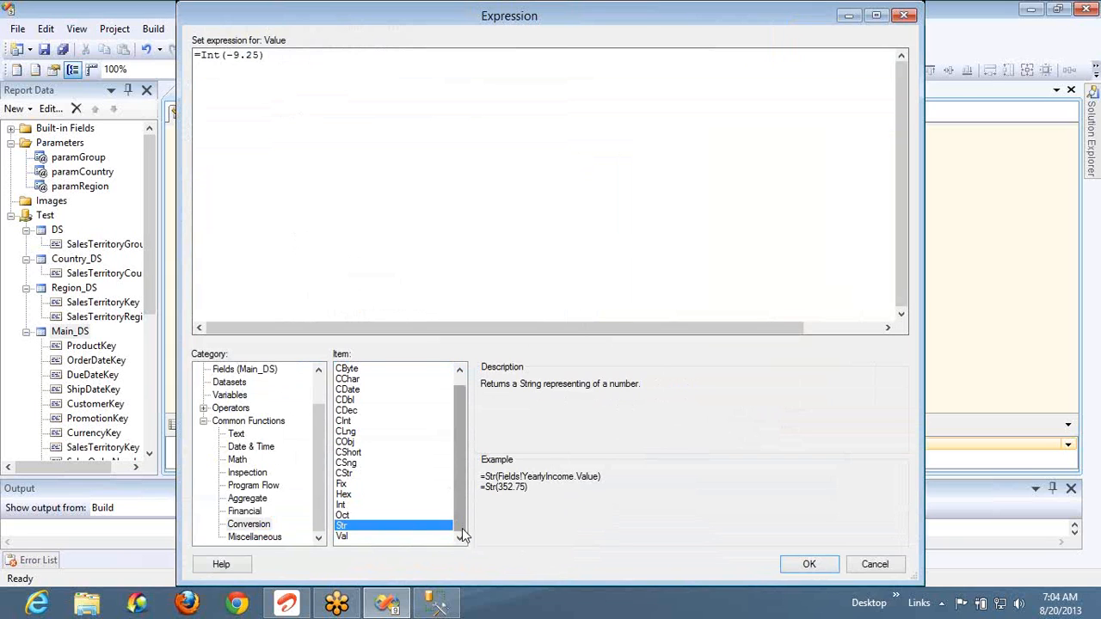
Replace the data cell's whole expression with the second Val example, =Val("6706 Ridgeview Dr"), and preview the report
left_click(343, 537)
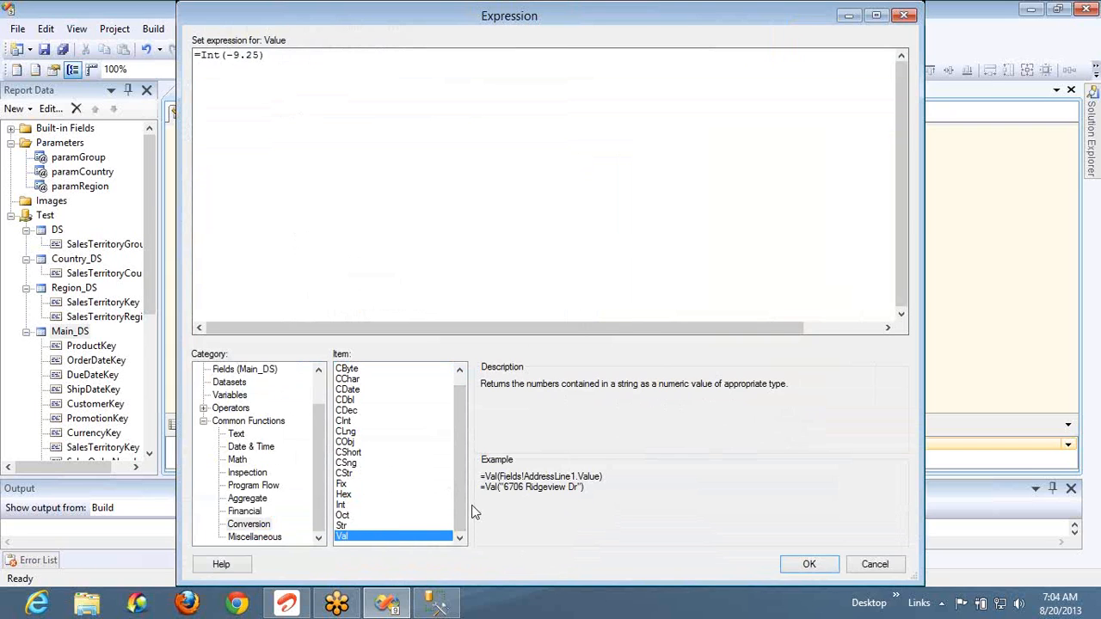
left_click_drag(592, 487, 482, 497)
key("ctrl+c")
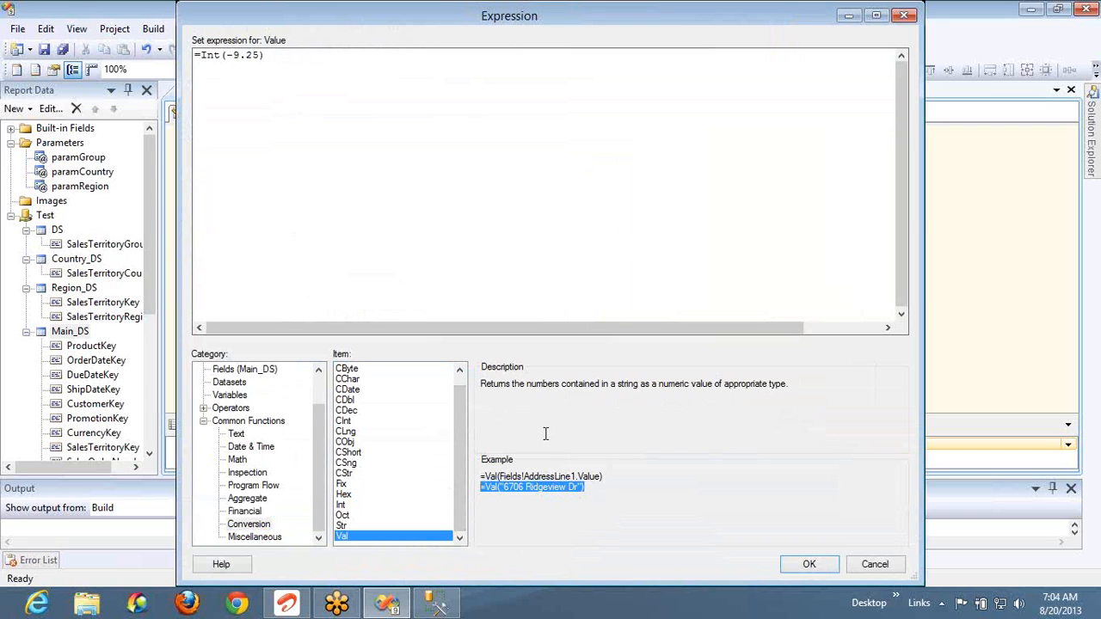
left_click(305, 71)
key("ctrl+a")
key("ctrl+v")
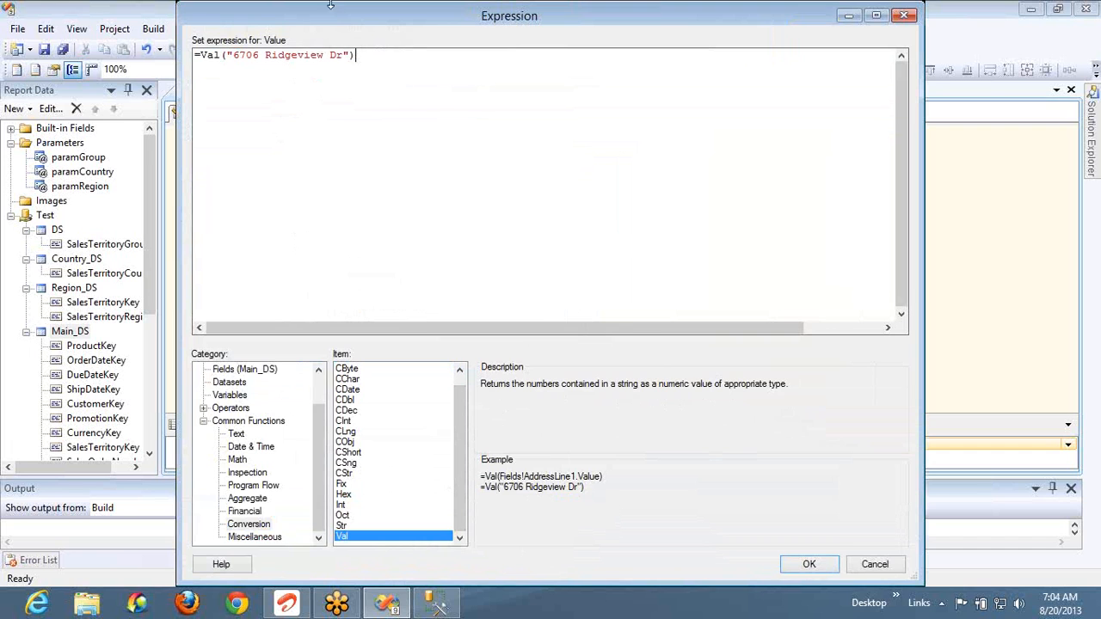
left_click(828, 572)
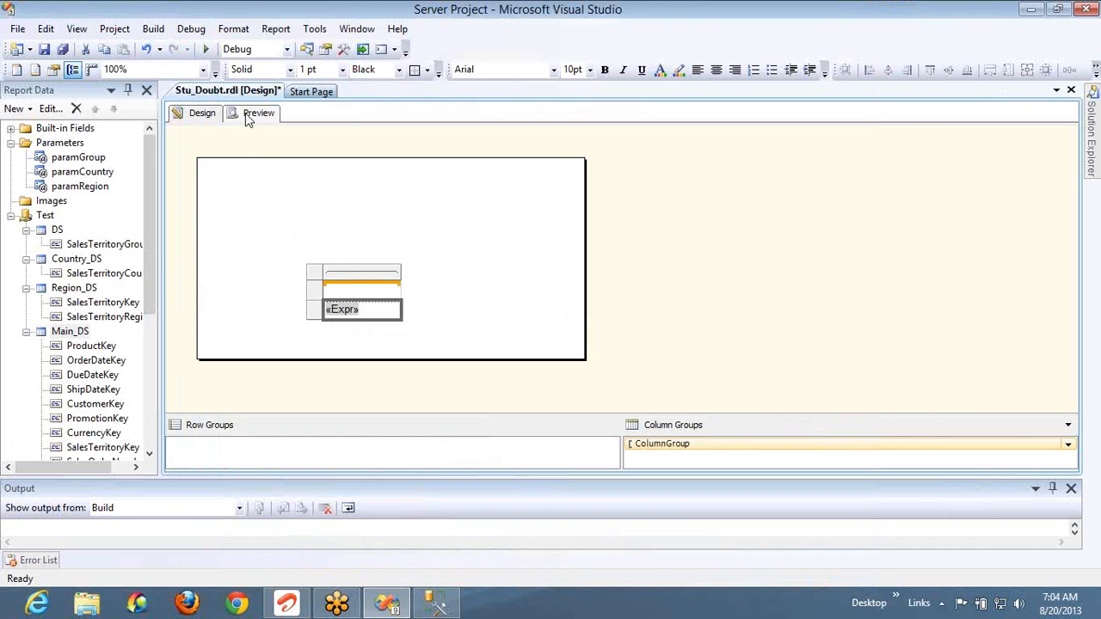
left_click(248, 117)
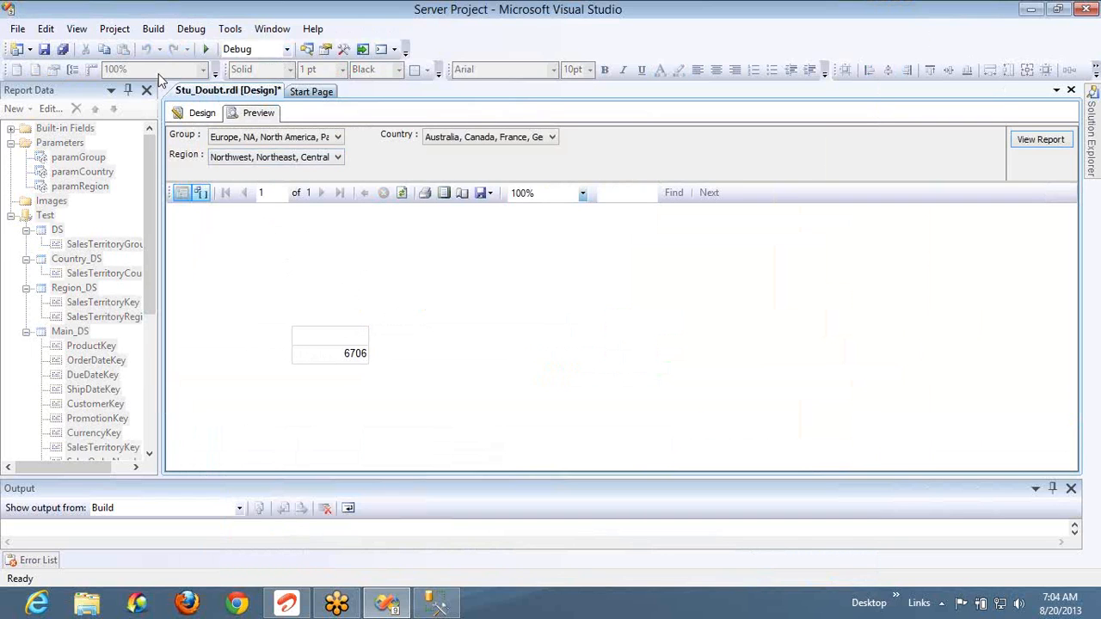
Return to the design, extend the data cell's Val expression to =Val("6706 Ridgeview Dr 100") and preview the report
left_click(194, 113)
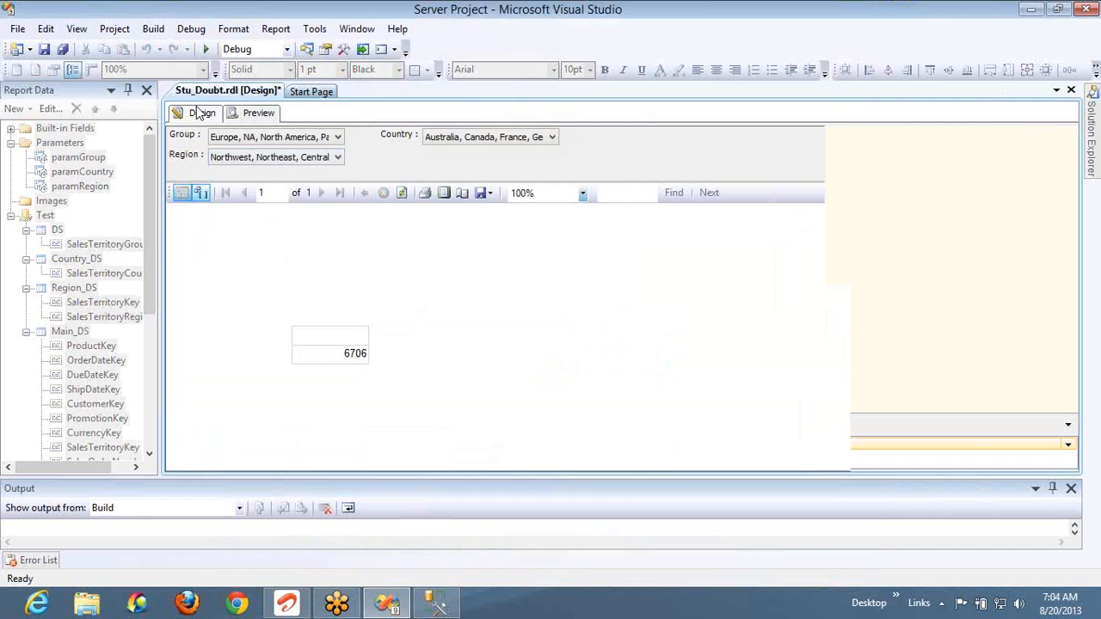
left_click(462, 273)
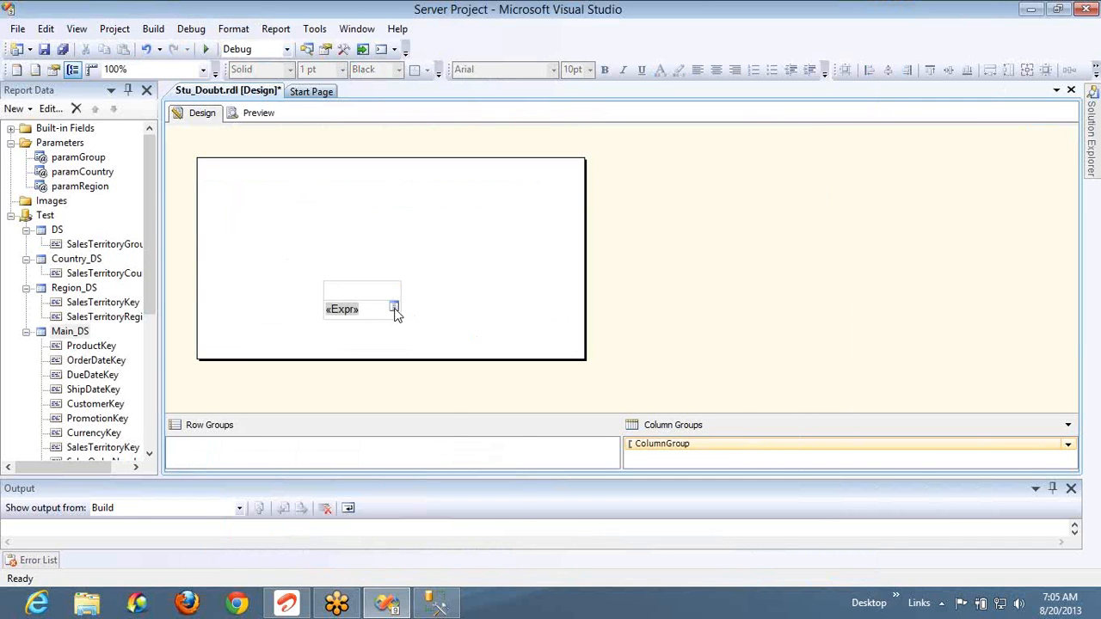
right_click(370, 279)
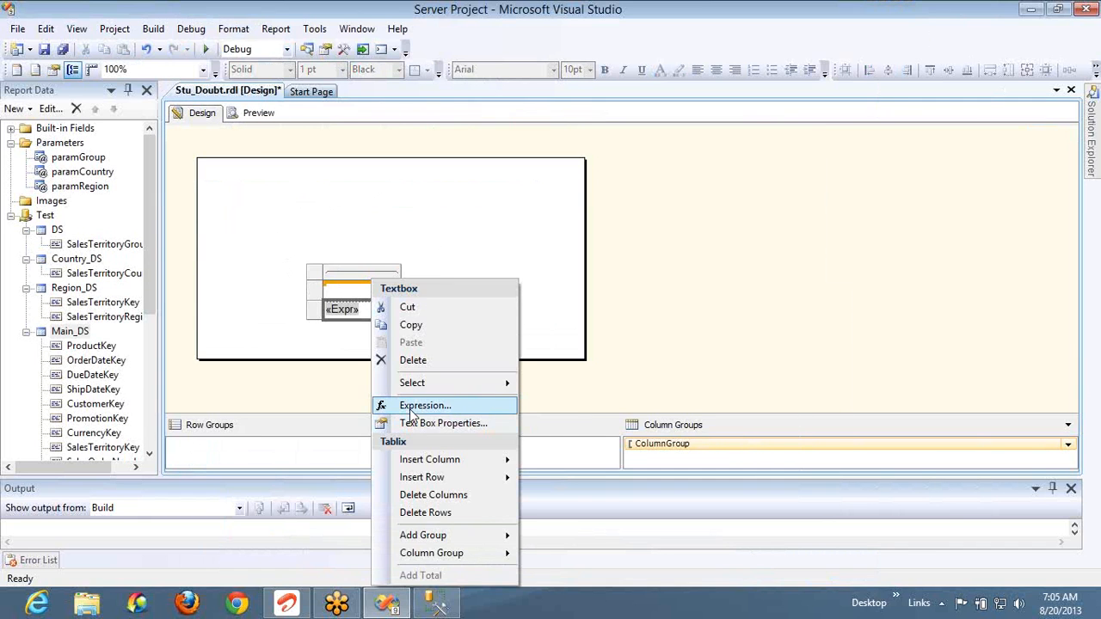
left_click(383, 404)
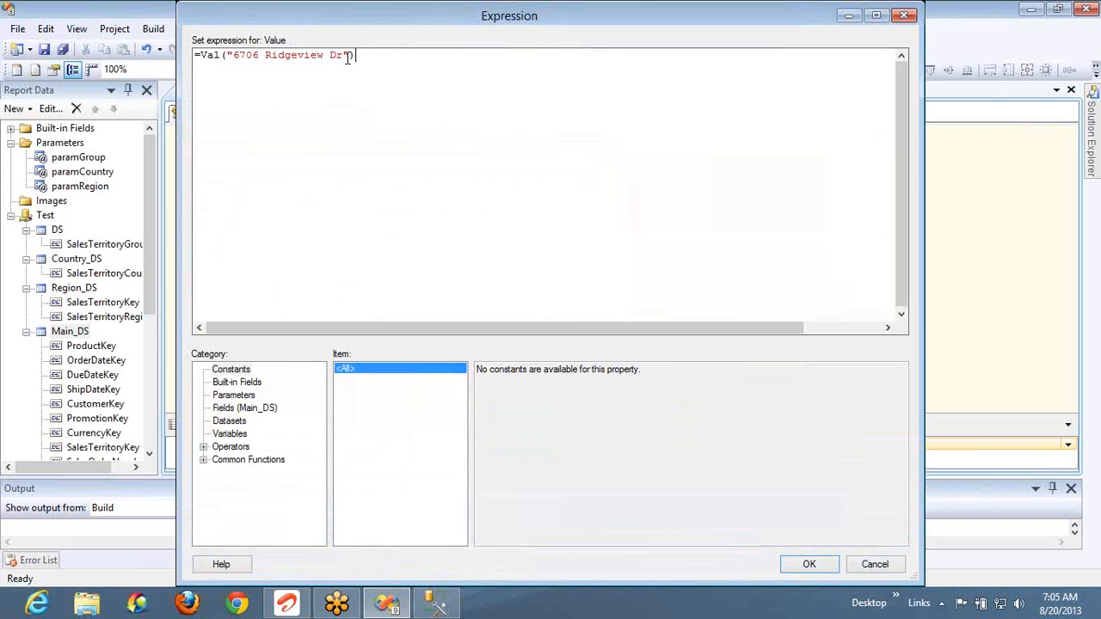
left_click(344, 55)
type("100")
left_click(804, 564)
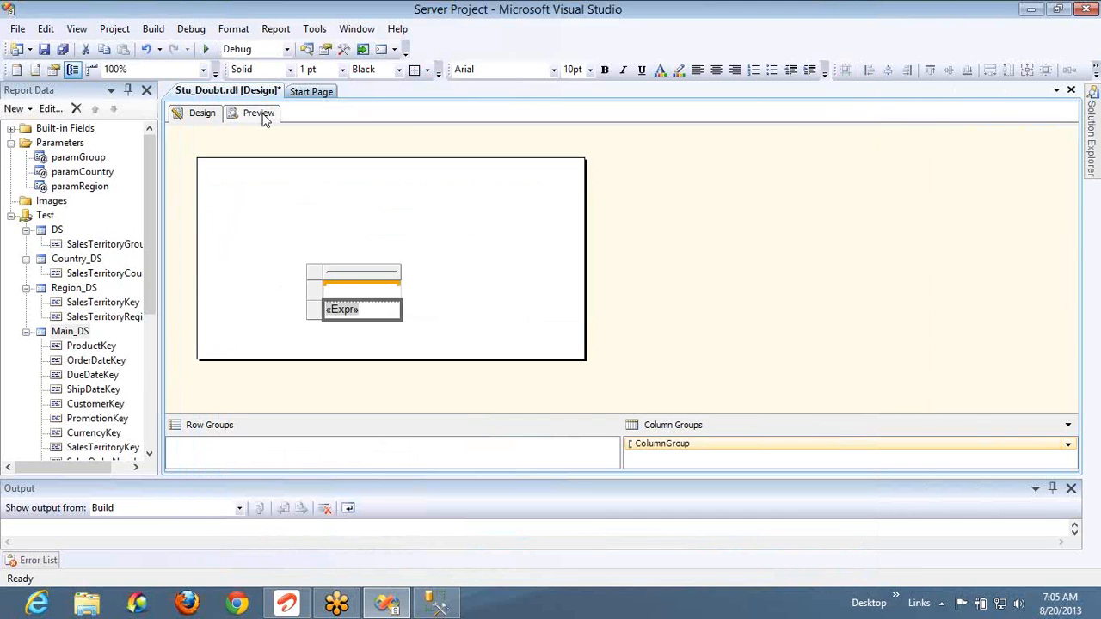
left_click(258, 113)
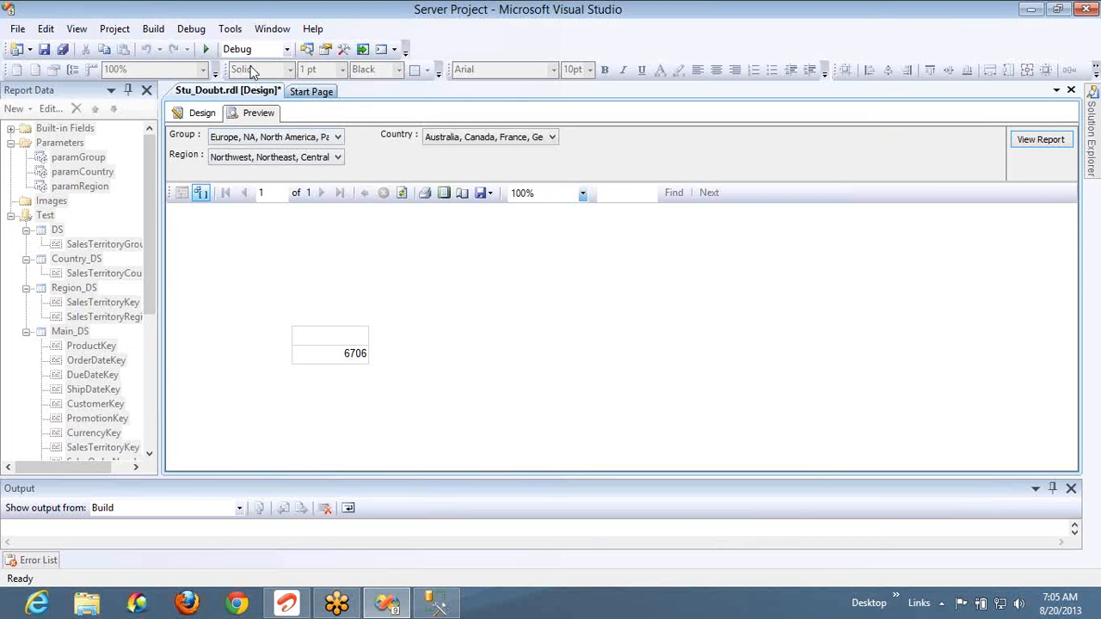
Return to the design, delete the Main_DS dataset and preview the report
left_click(201, 112)
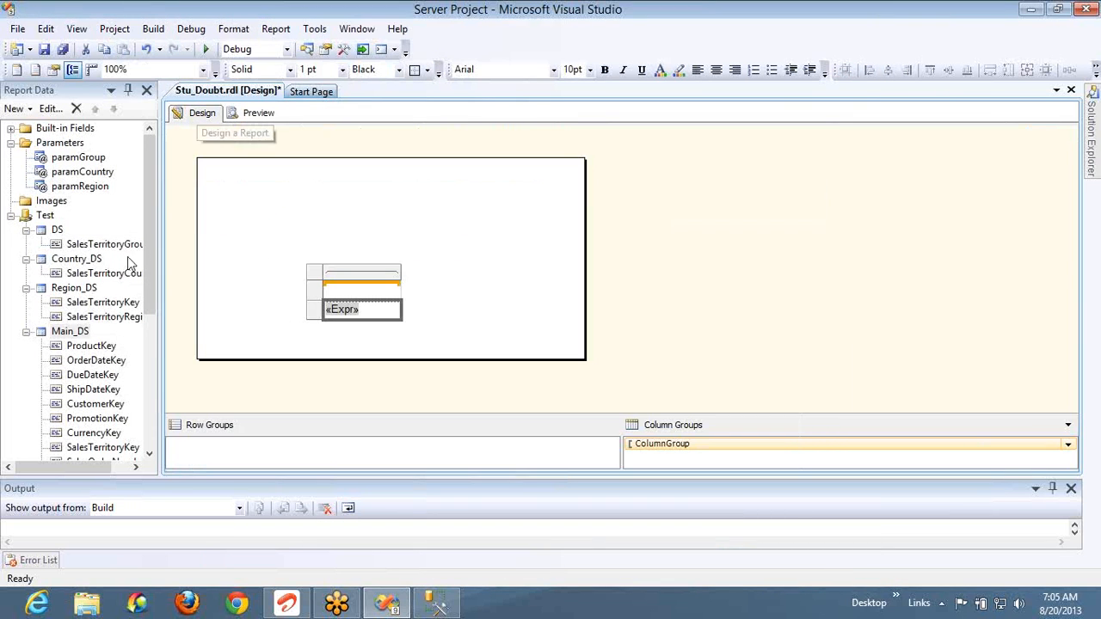
left_click(81, 332)
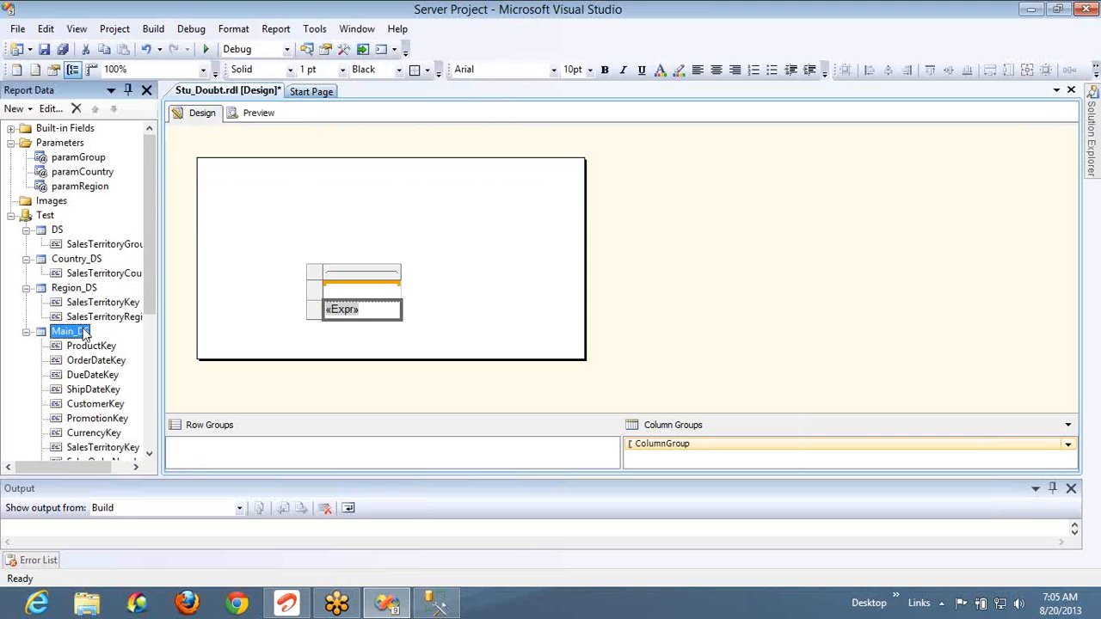
key("Delete")
key("Return")
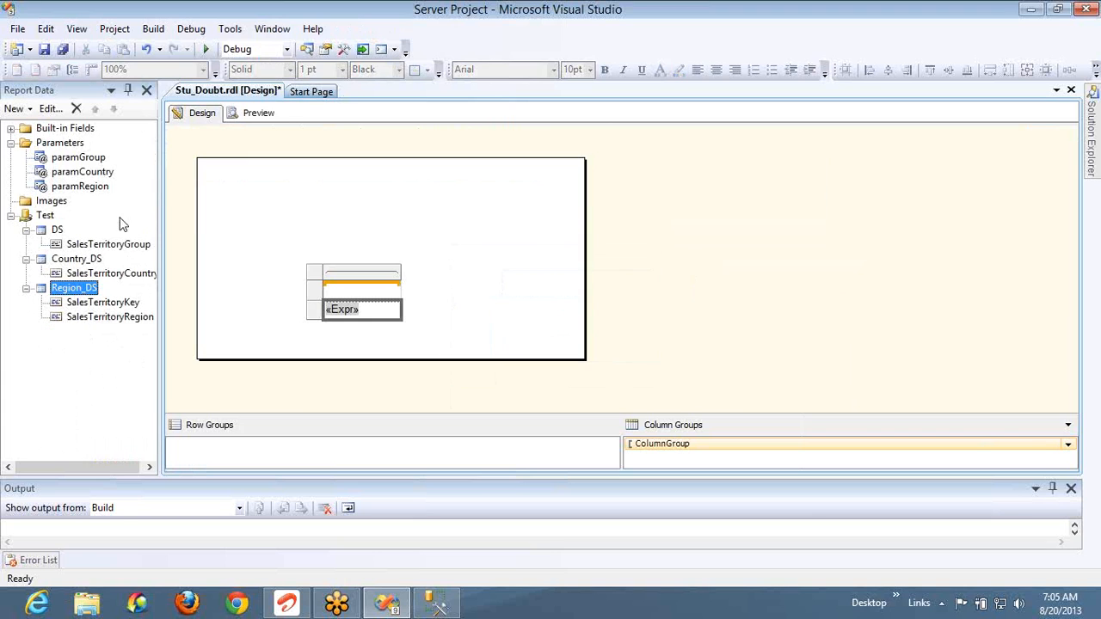
left_click(267, 121)
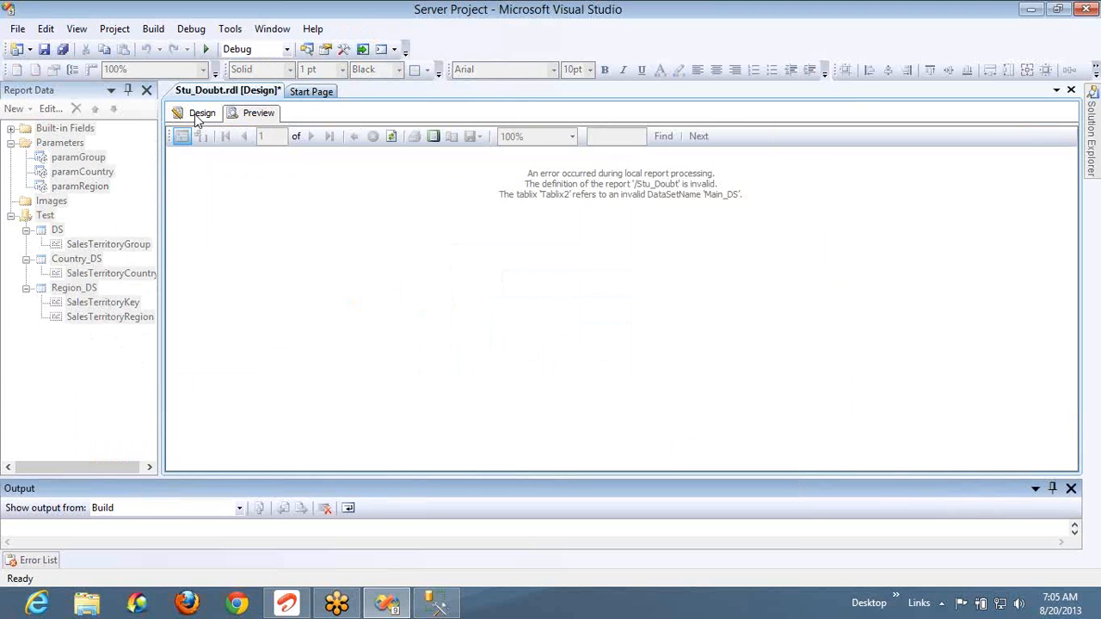
Return to the design, insert an empty text box above the tablix and paste the copied expression text box into the report body
left_click(198, 114)
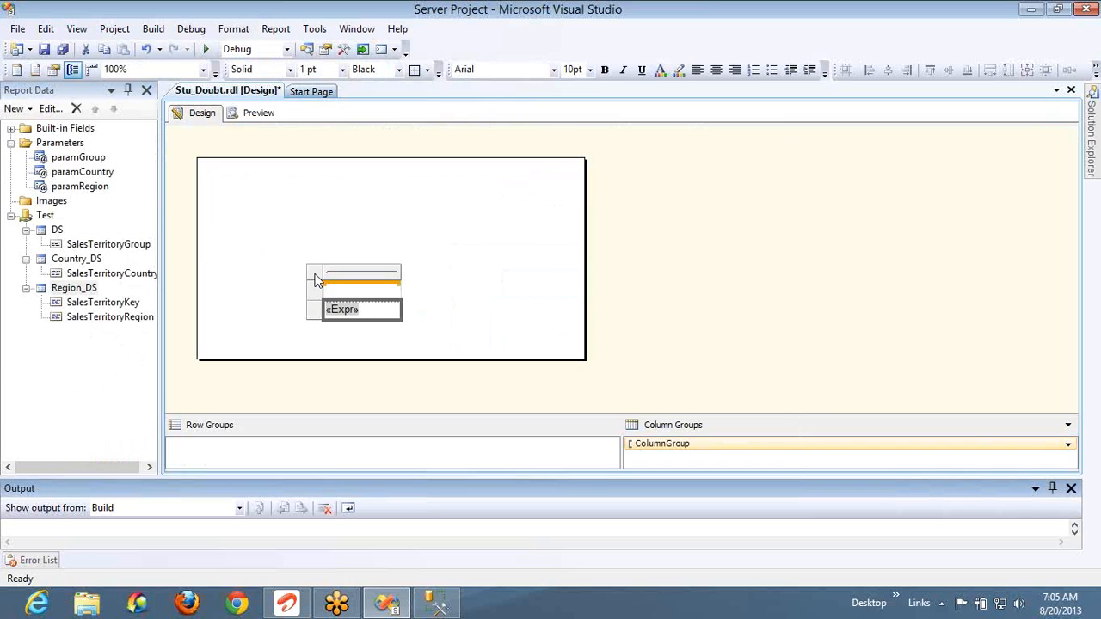
mouse_move(381, 324)
right_click(391, 224)
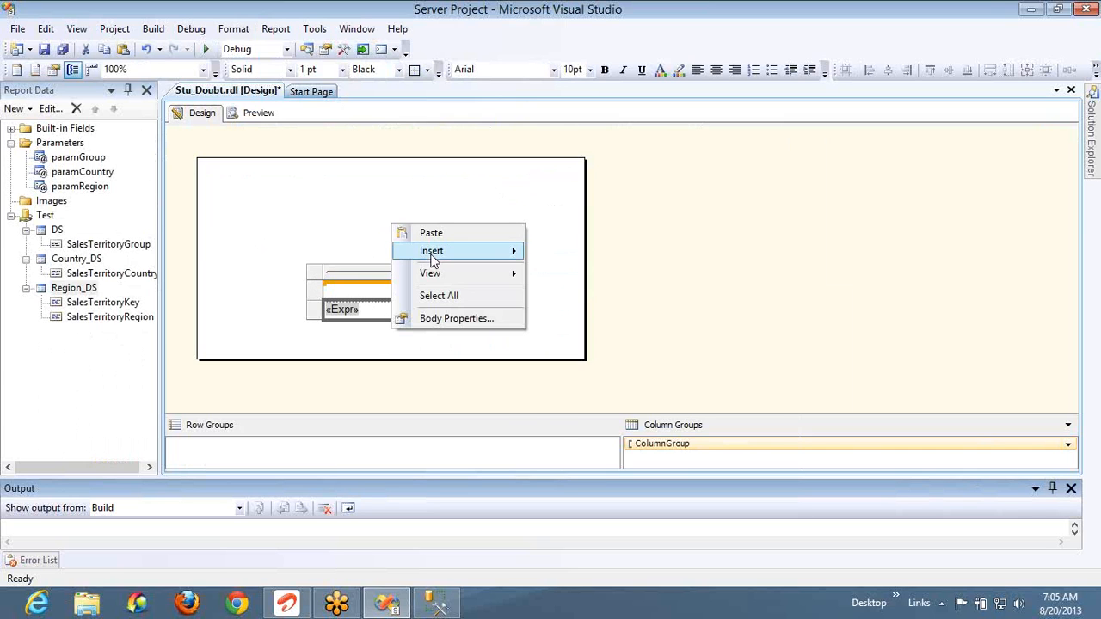
mouse_move(491, 251)
left_click(570, 251)
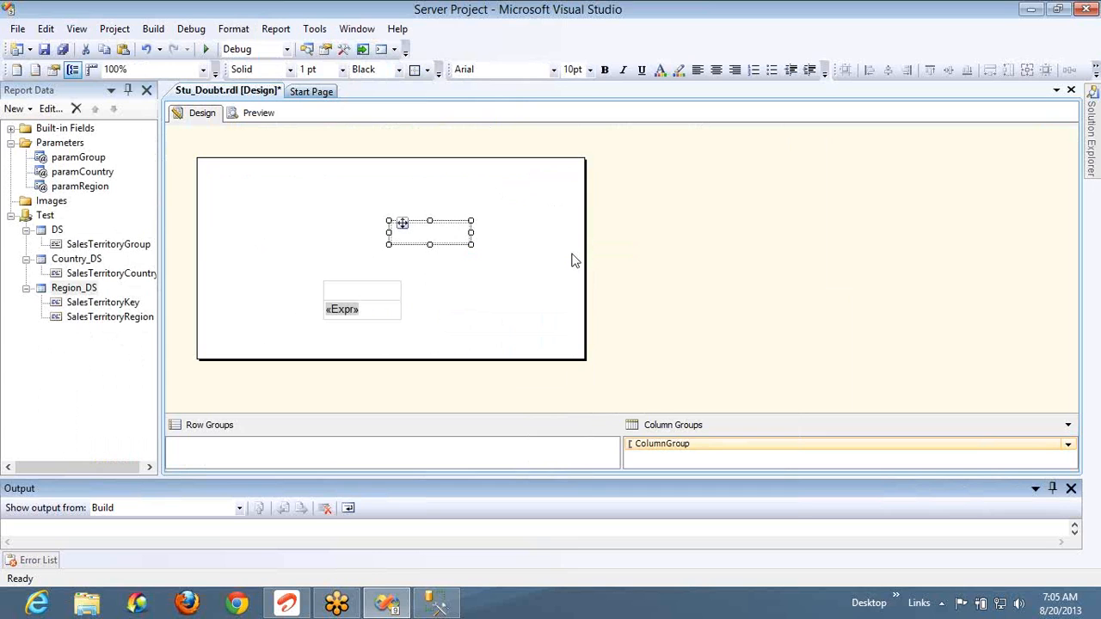
key("ctrl+v")
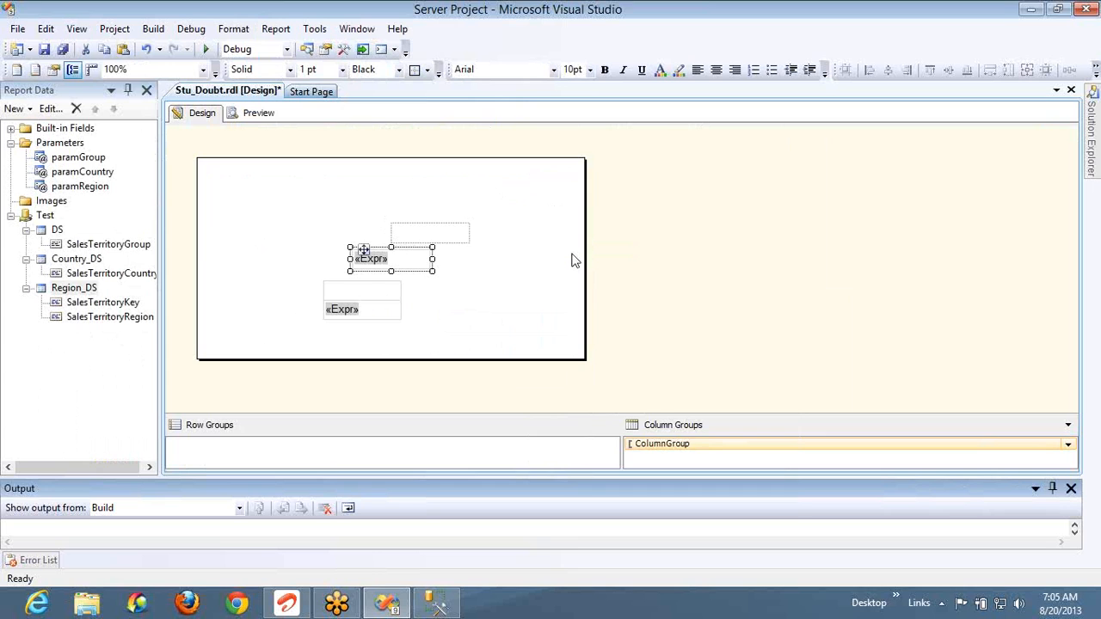
Delete the old tablix and the empty text box, keeping only the pasted expression text box, and preview the report
left_click(384, 298)
left_click(318, 277)
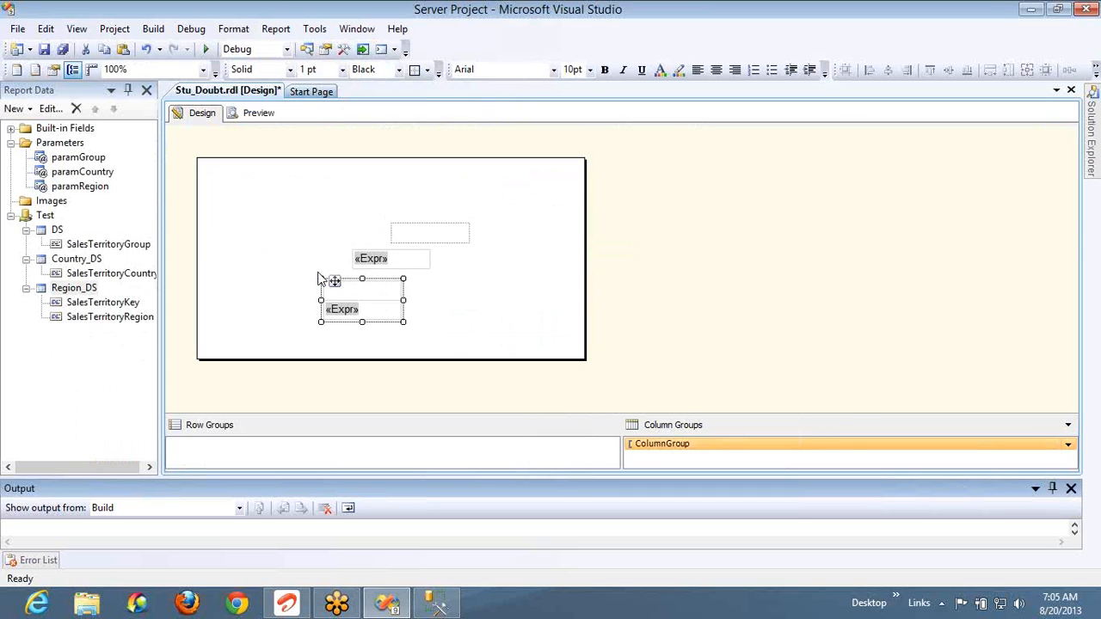
key("Delete")
left_click(434, 234)
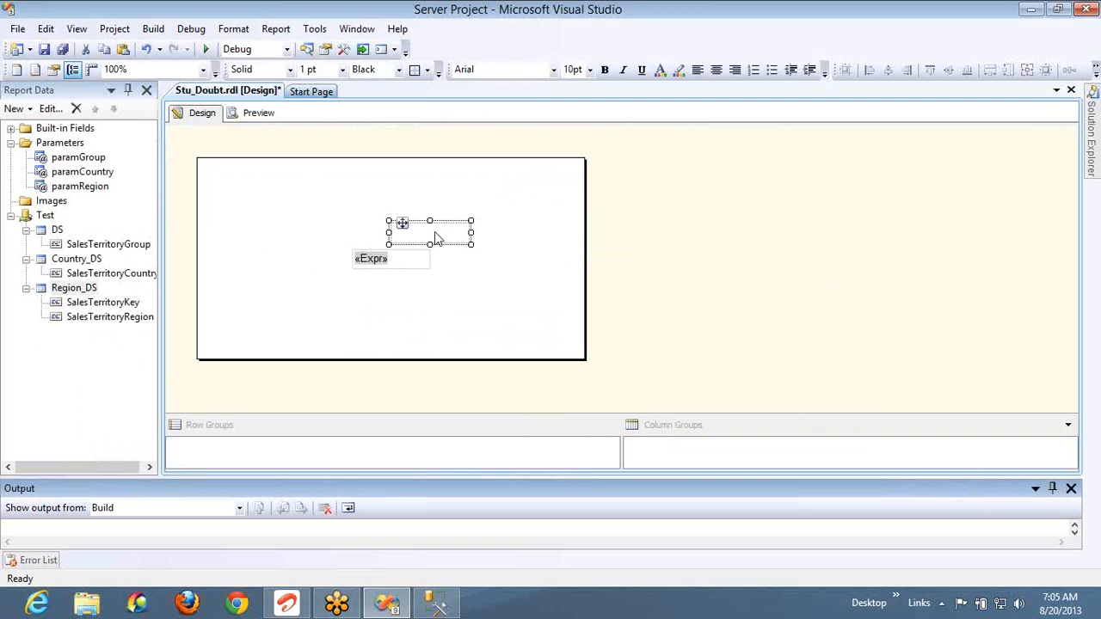
key("Delete")
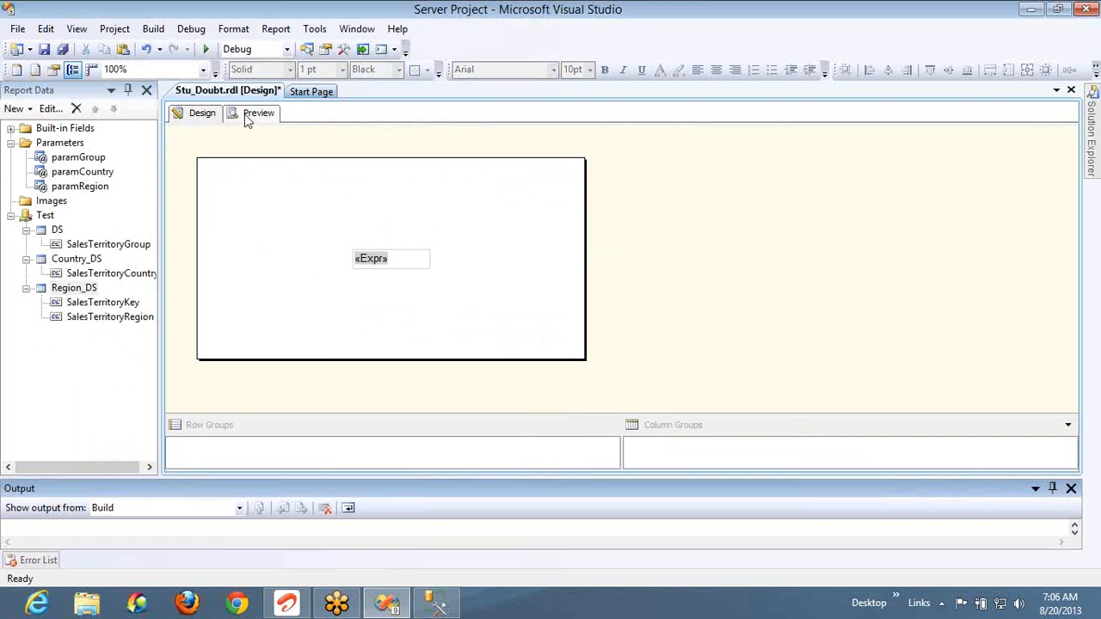
left_click(246, 114)
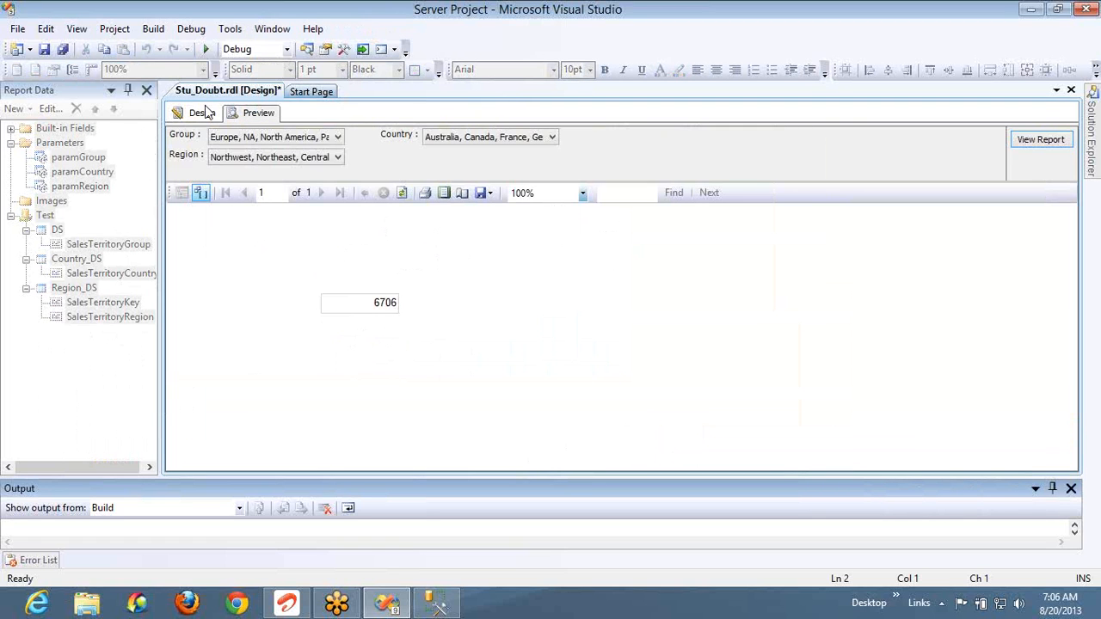
Return to the design, open the text box's expression and examine the miscellaneous functions InScope, Level and Previous, leaving the expression unmodified
left_click(202, 112)
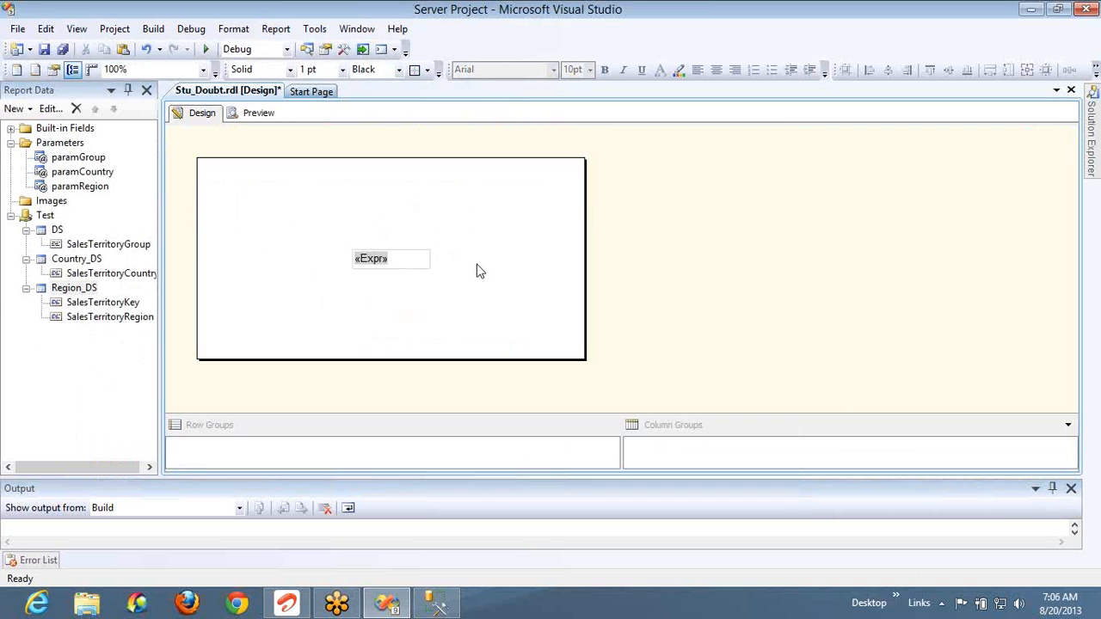
right_click(421, 266)
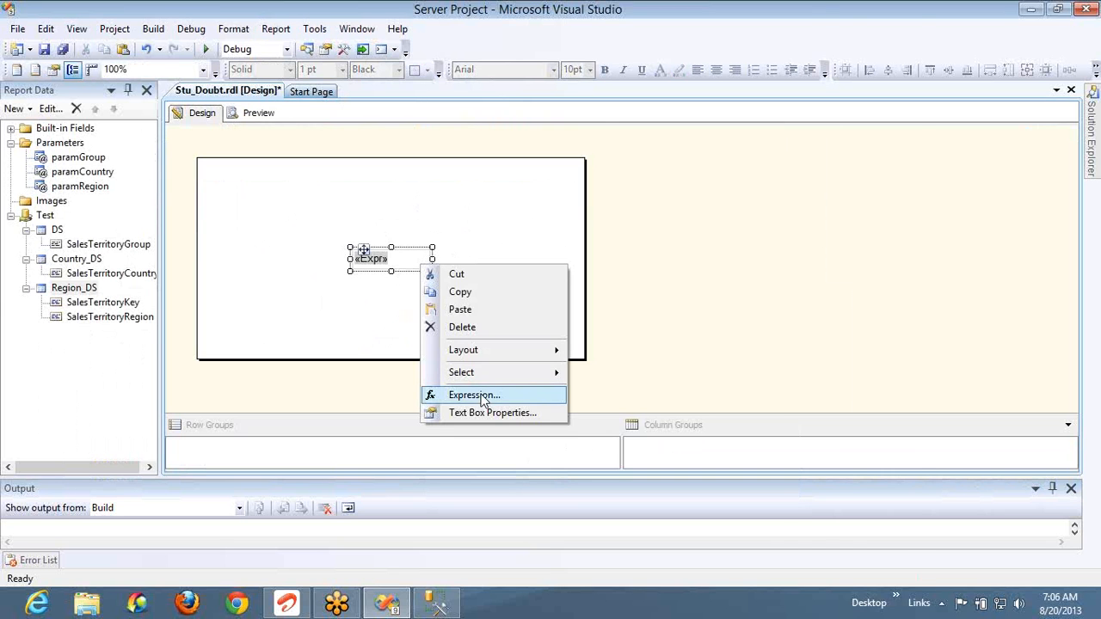
left_click(480, 397)
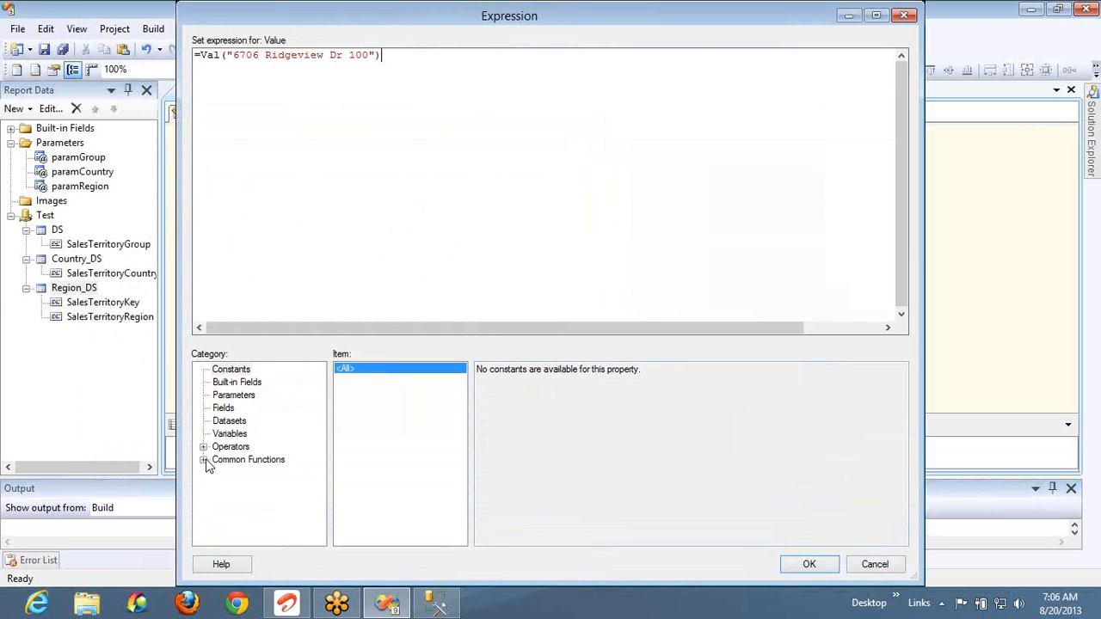
left_click(204, 459)
left_click(254, 538)
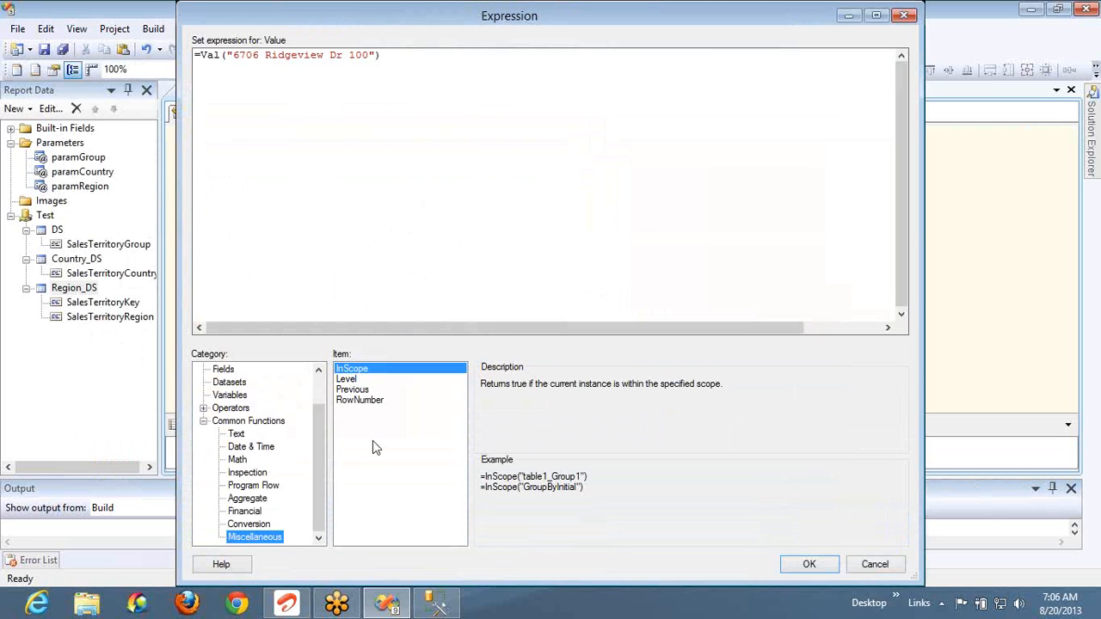
left_click(359, 381)
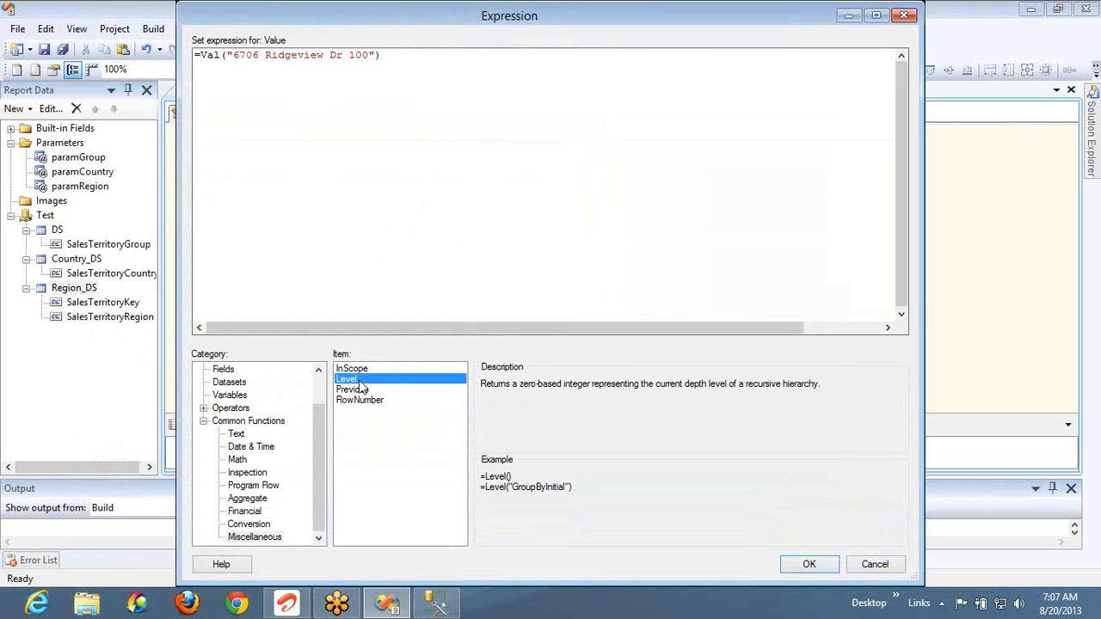
left_click(365, 392)
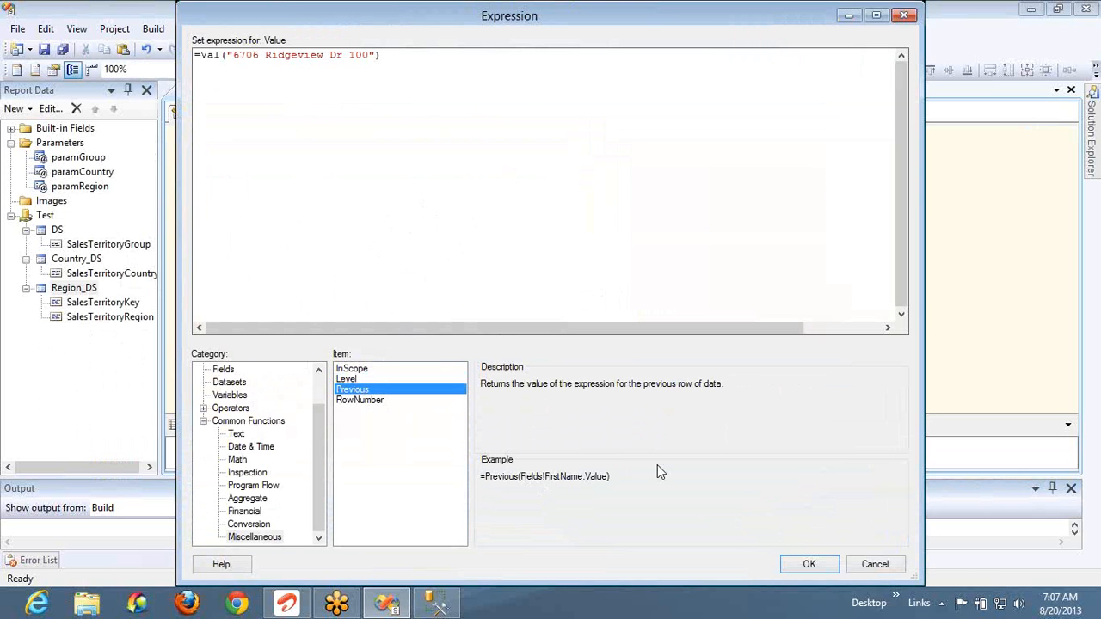
left_click(873, 564)
Insert a table in the report body and assign the SalesTerritoryGroup field from the DS dataset to its first data cell
right_click(245, 222)
mouse_move(288, 249)
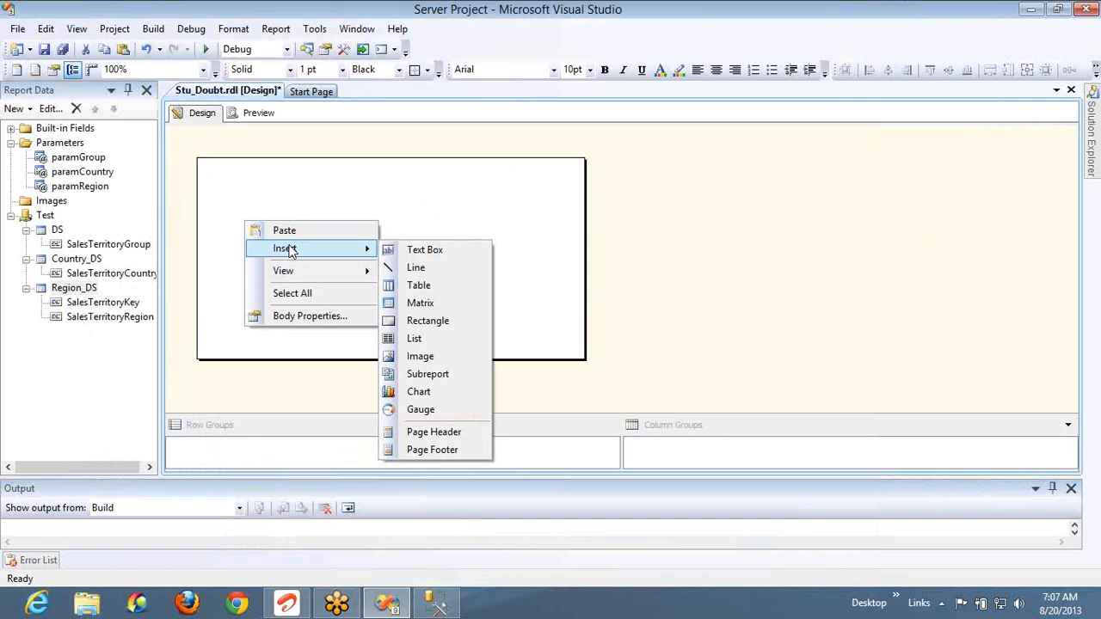
left_click(436, 285)
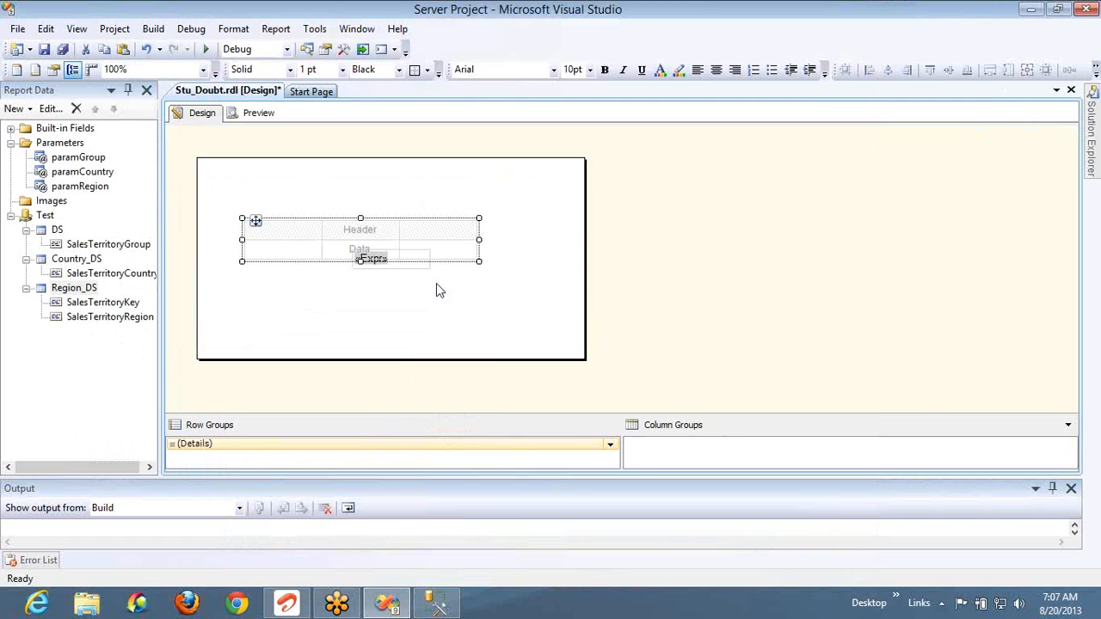
left_click(315, 247)
mouse_move(346, 263)
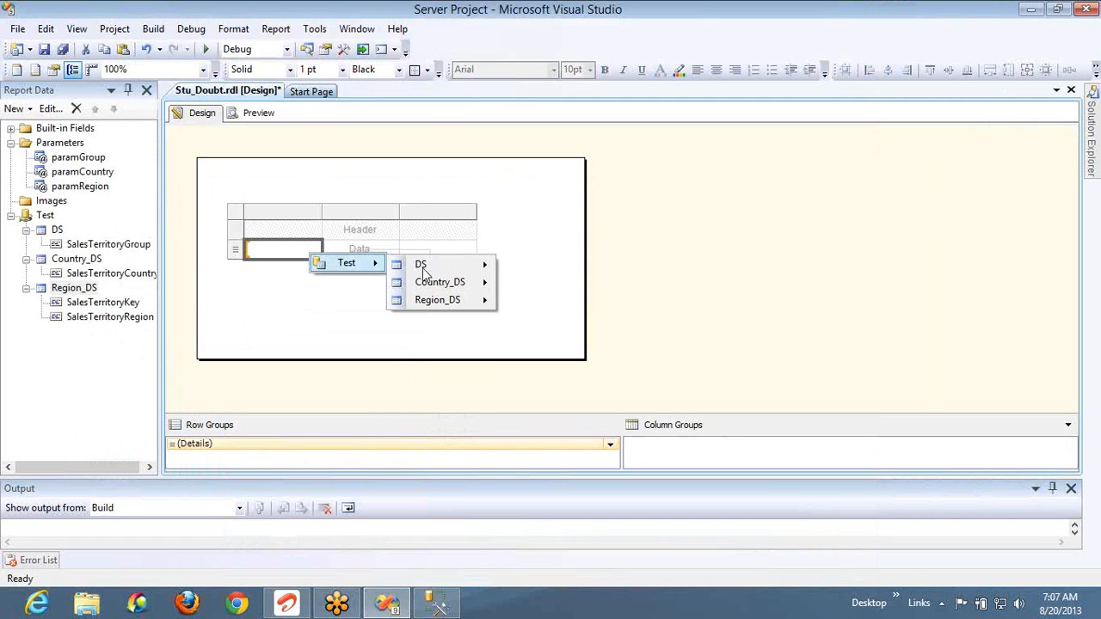
mouse_move(425, 271)
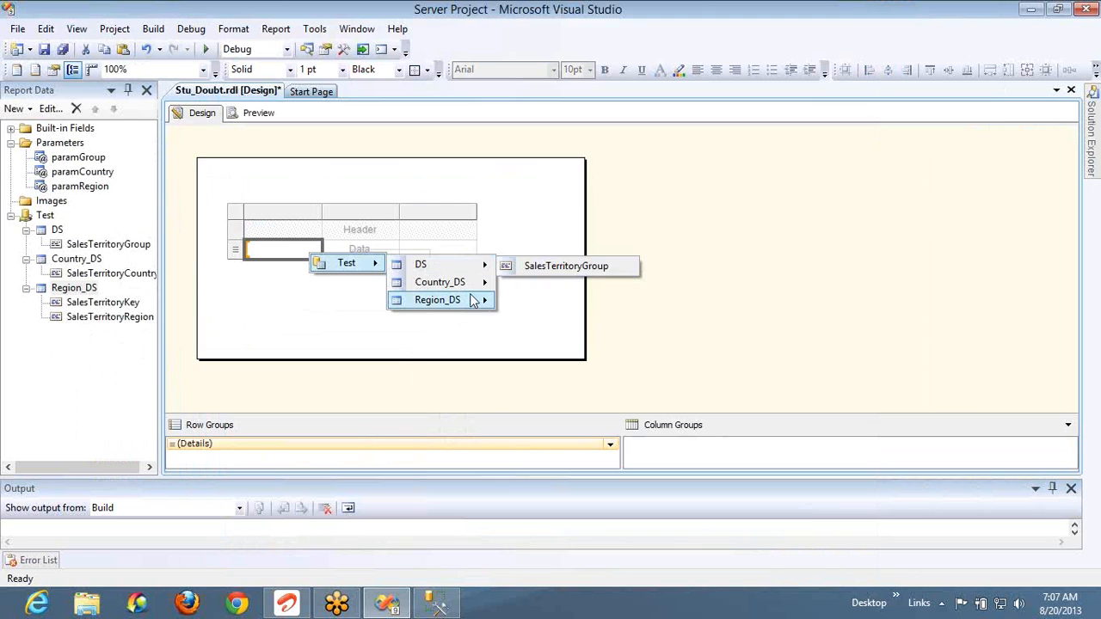
mouse_move(465, 265)
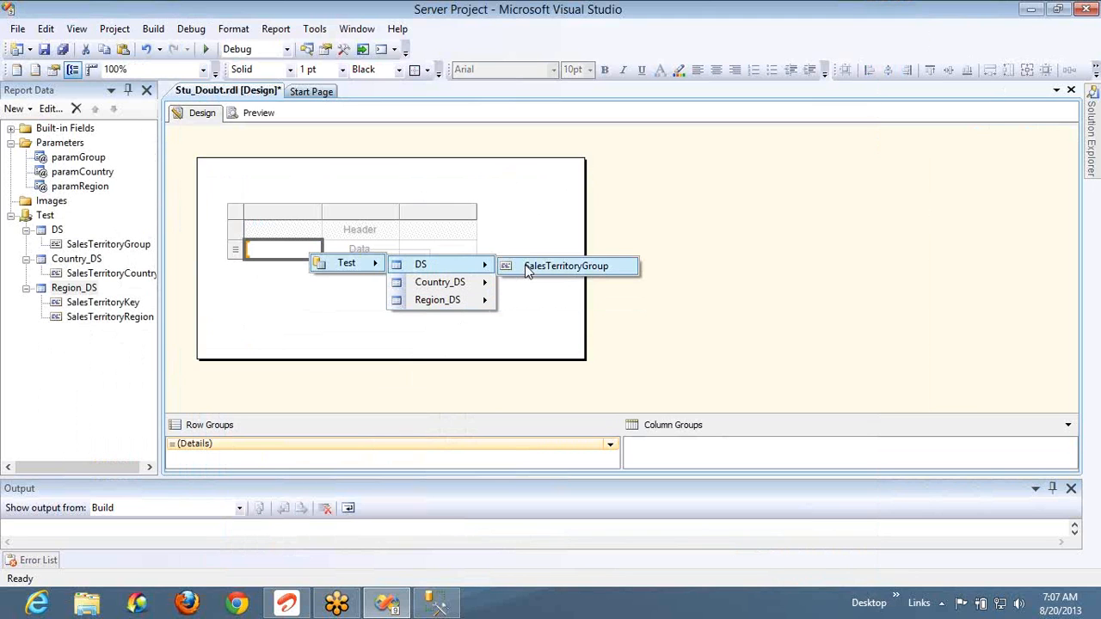
left_click(528, 271)
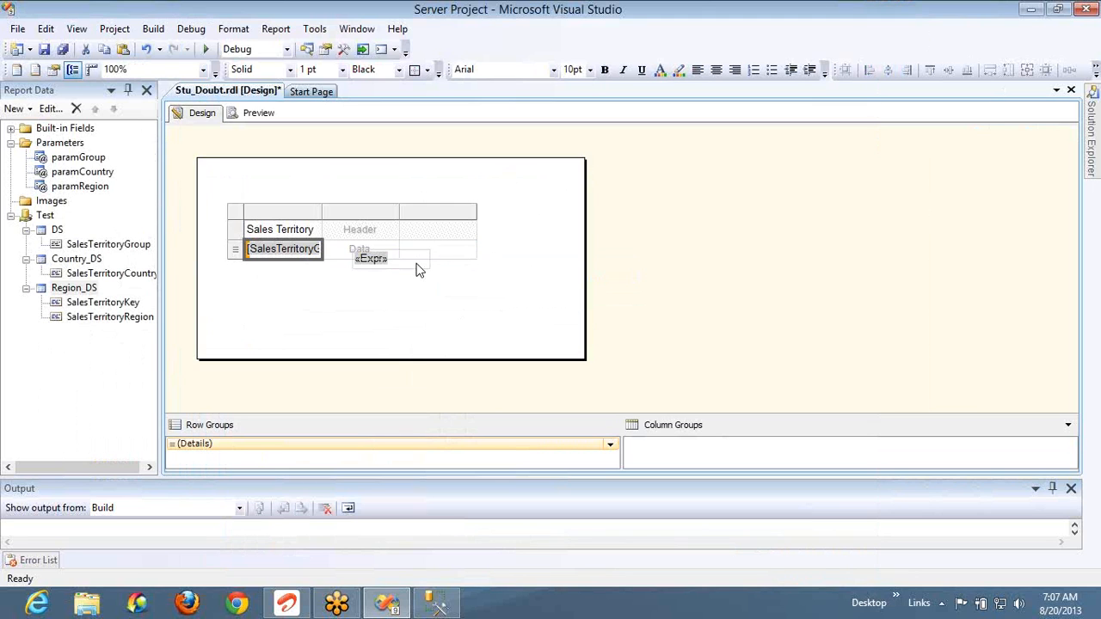
Delete the leftover expression text box and start the expression of the table's second data cell with the SalesTerritoryGroup field from DS
left_click(419, 270)
key("Delete")
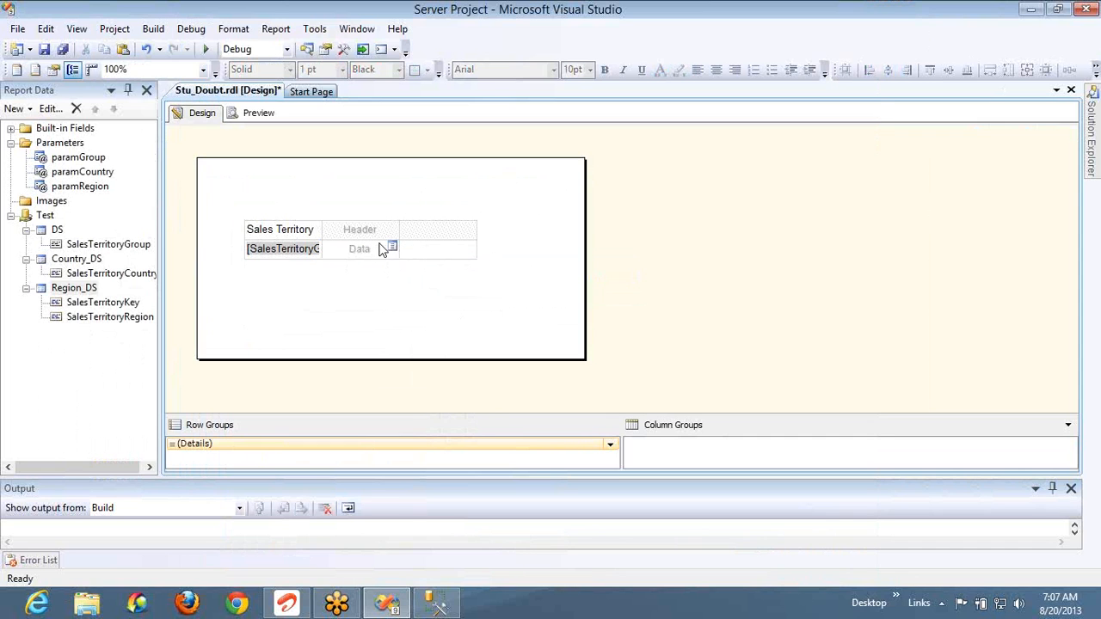
right_click(381, 248)
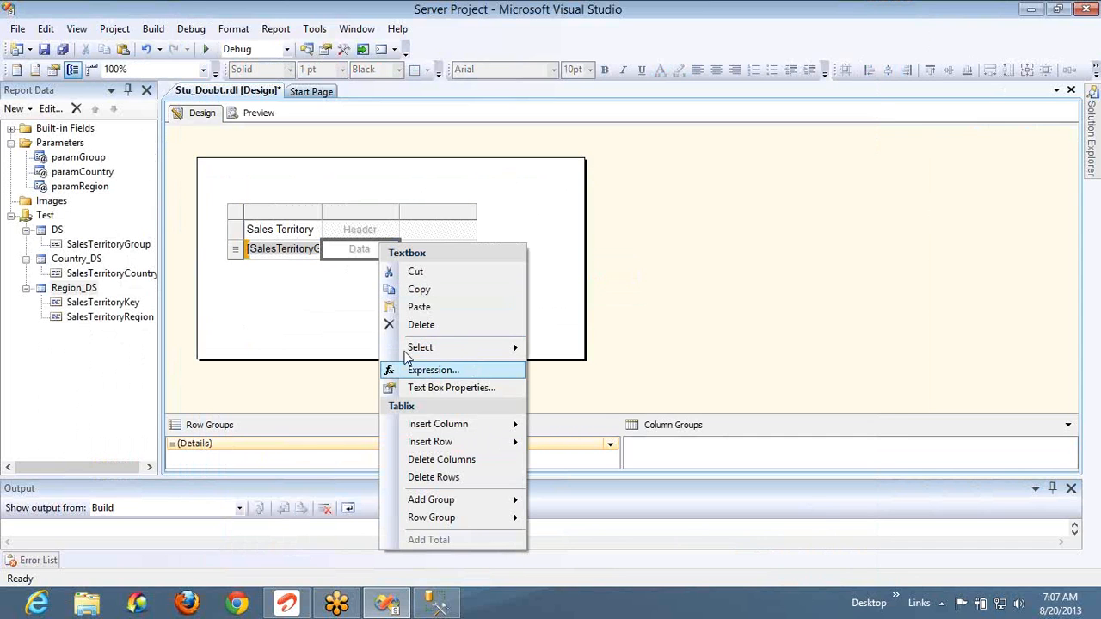
left_click(423, 370)
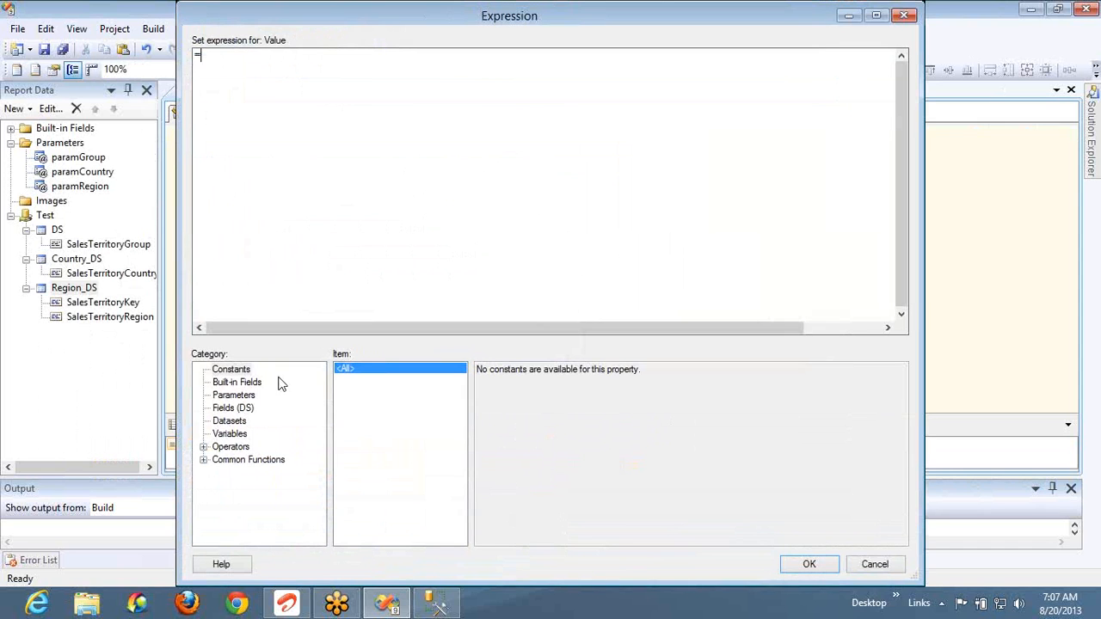
left_click(231, 409)
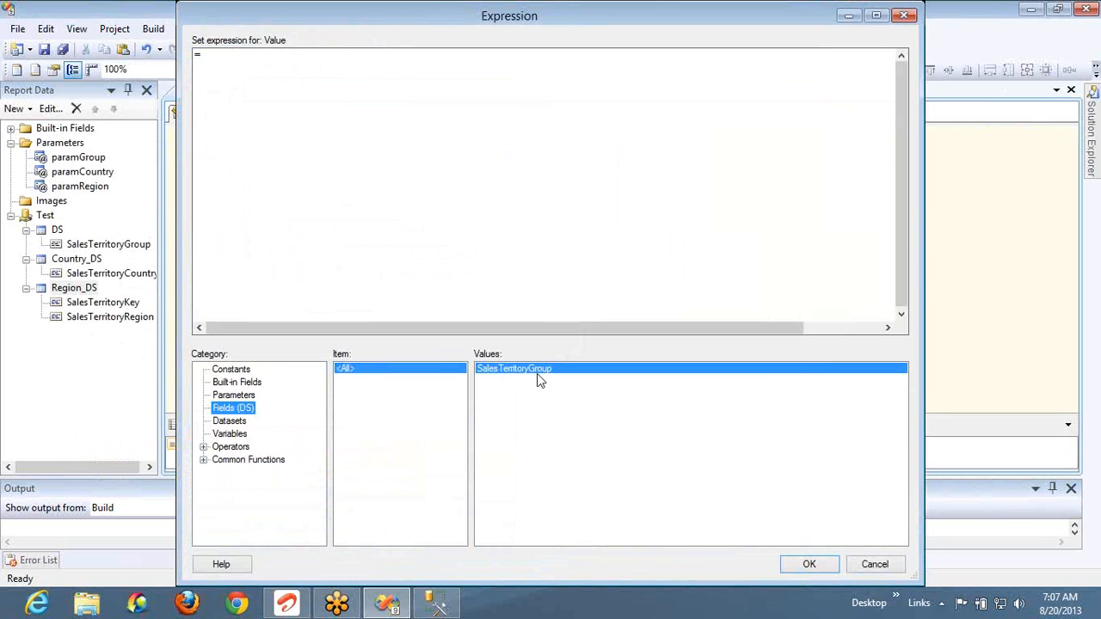
left_click(536, 379)
double_click(495, 377)
Wrap the field in the miscellaneous function Previous, making the expression =Previous(Fields!SalesTerritoryGroup.Value), and apply it to the second data cell
left_click(204, 460)
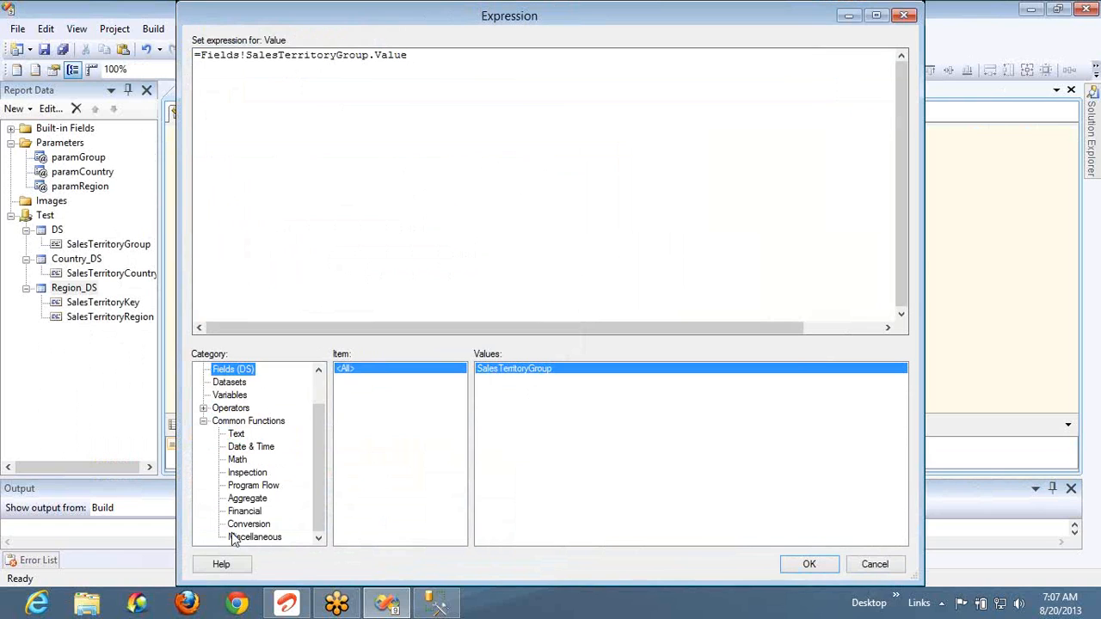
left_click(234, 538)
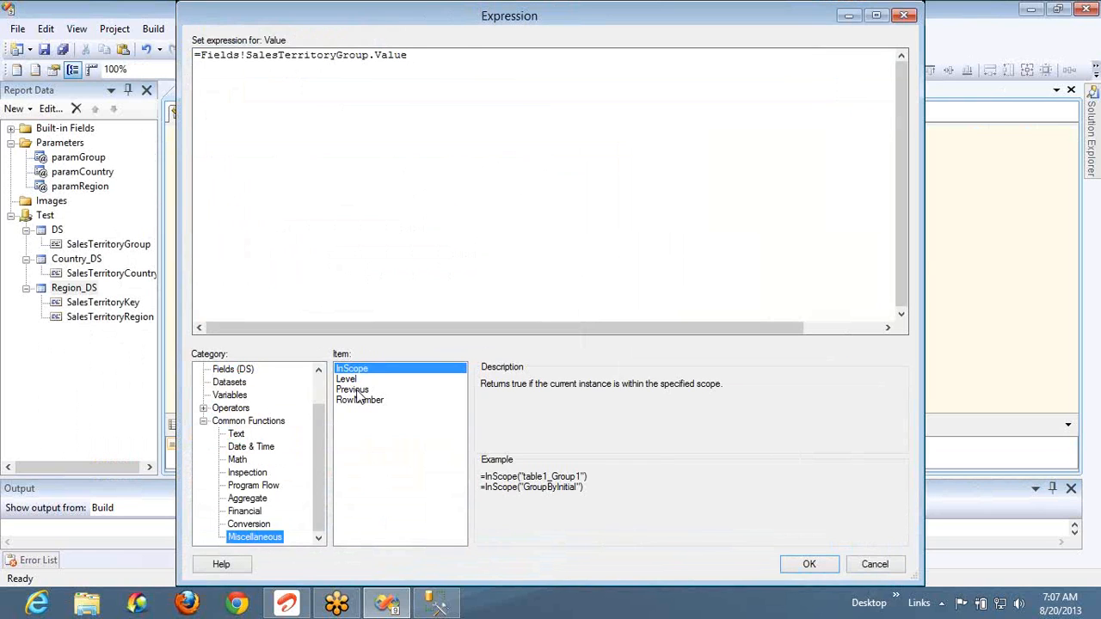
double_click(352, 390)
key("shift+Left")
key("shift+Left")
key("shift+Left")
key("shift+Left")
key("shift+Left")
key("shift+Left")
key("shift+Left")
key("shift+Left")
key("shift+Left")
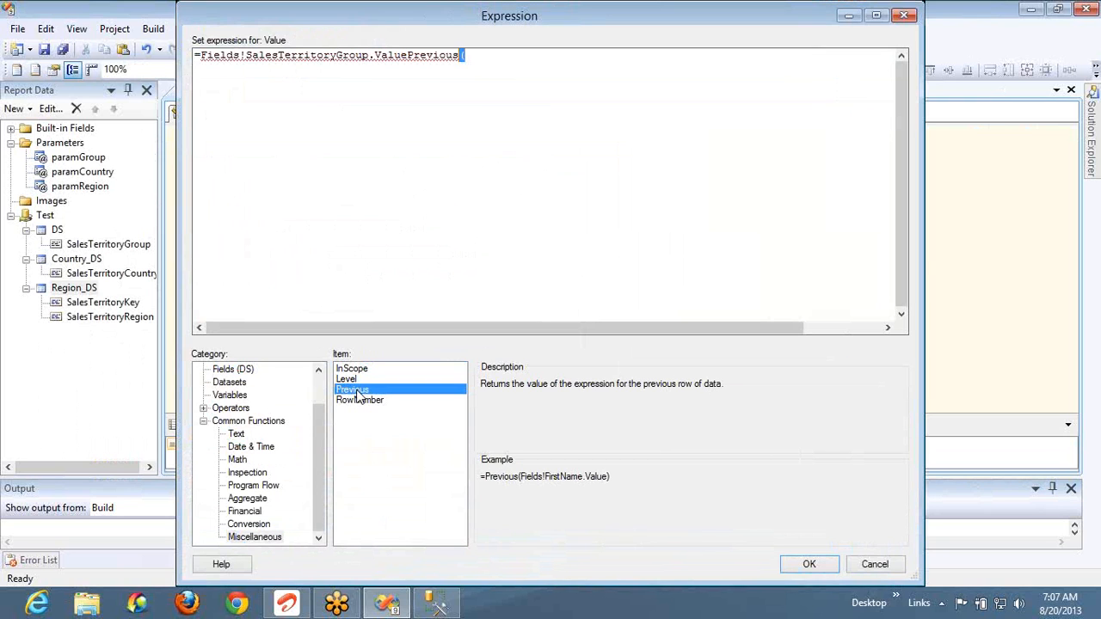
key("ctrl+x")
key("Home")
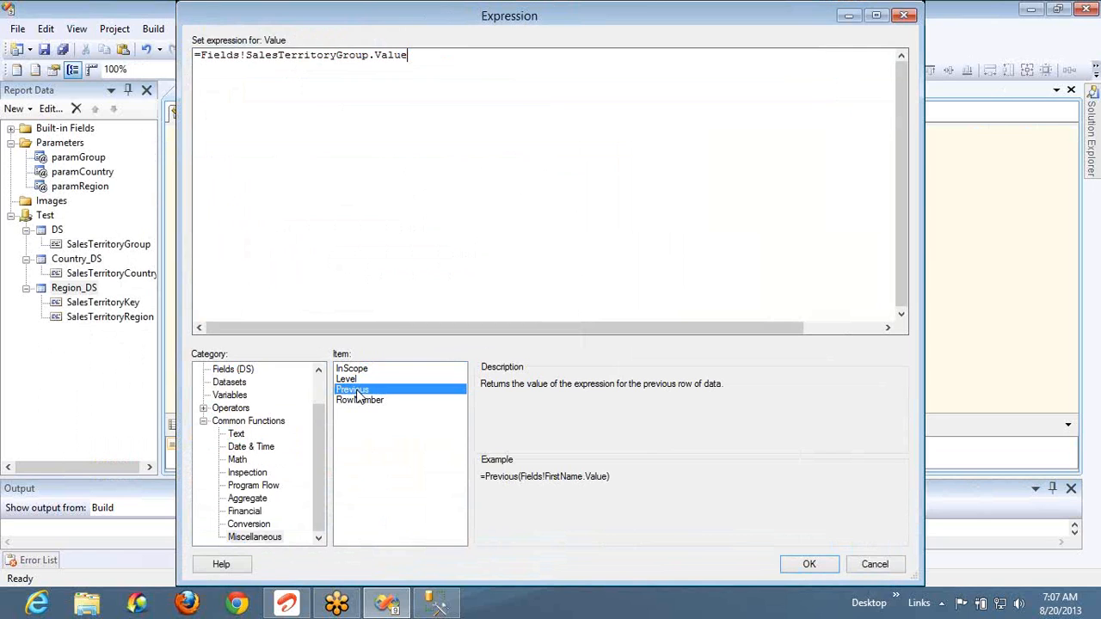
key("Right")
key("ctrl+v")
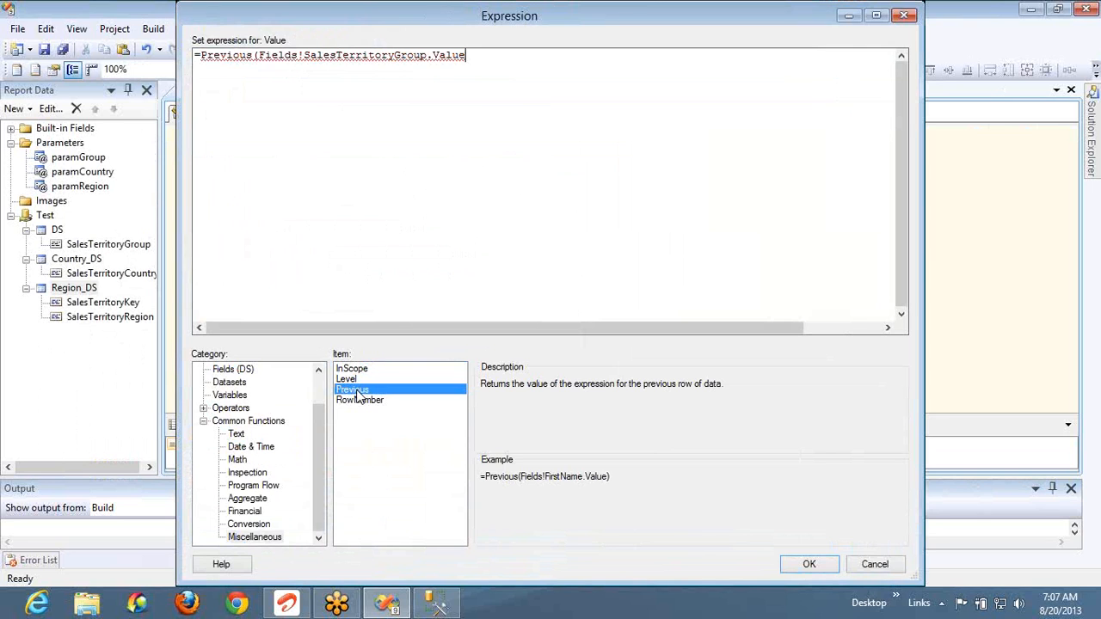
type(")")
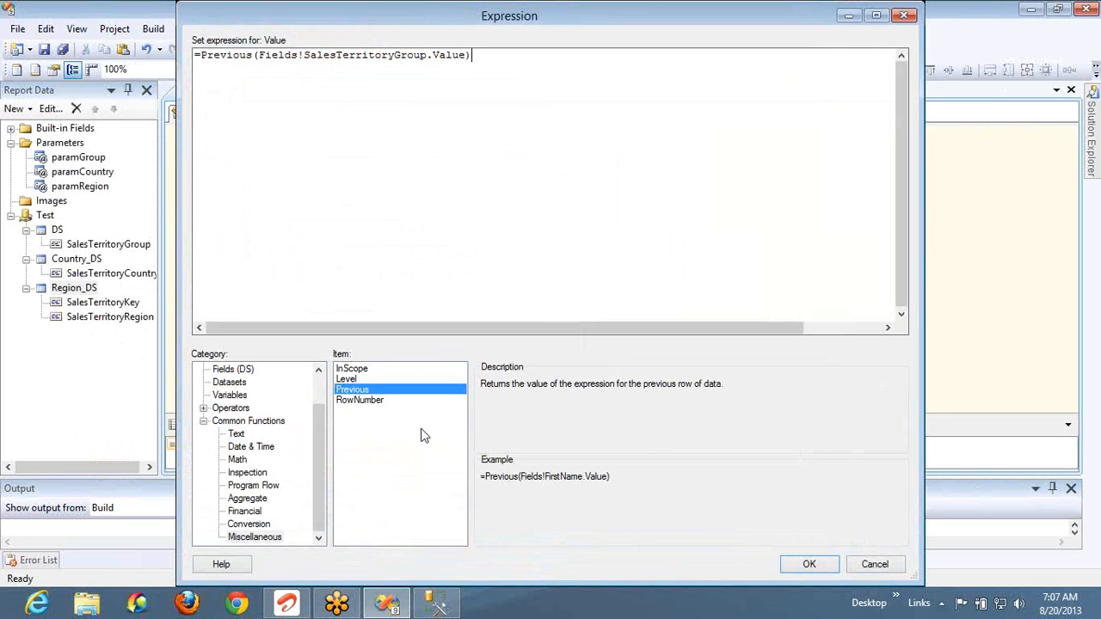
left_click(794, 568)
Preview the report to check the previous-row values beside the territory groups, and return to the design
left_click(258, 113)
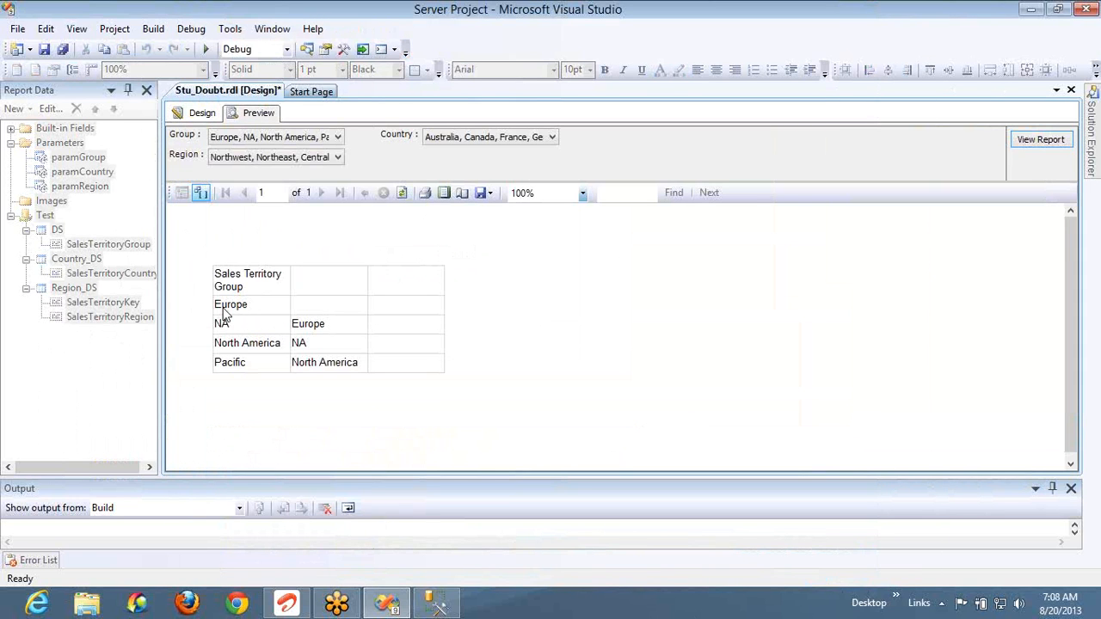
left_click(322, 312)
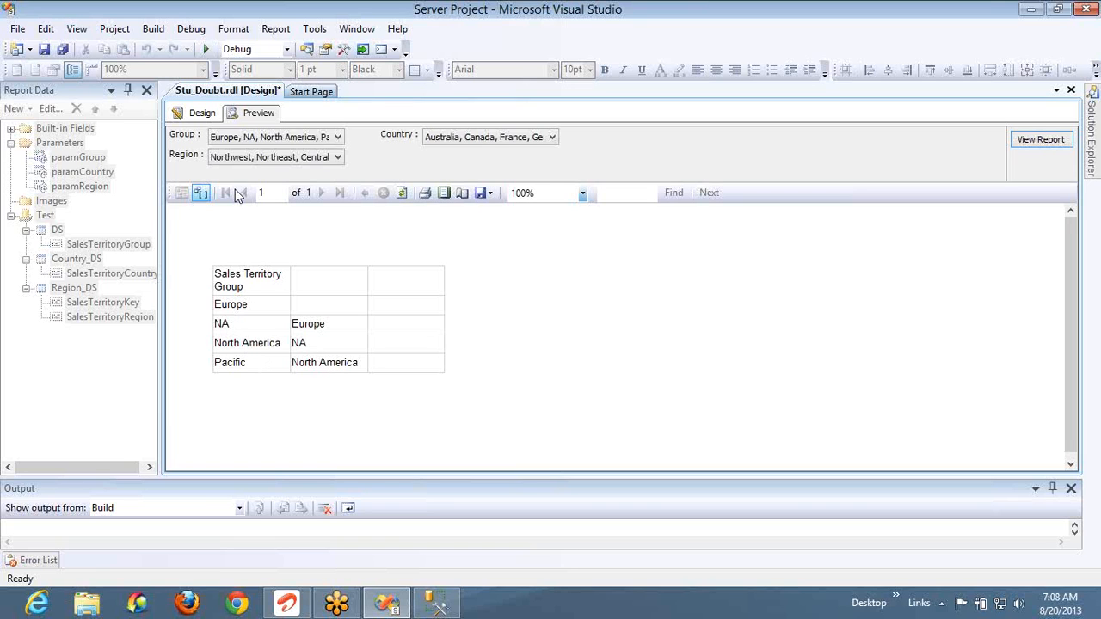
left_click(199, 116)
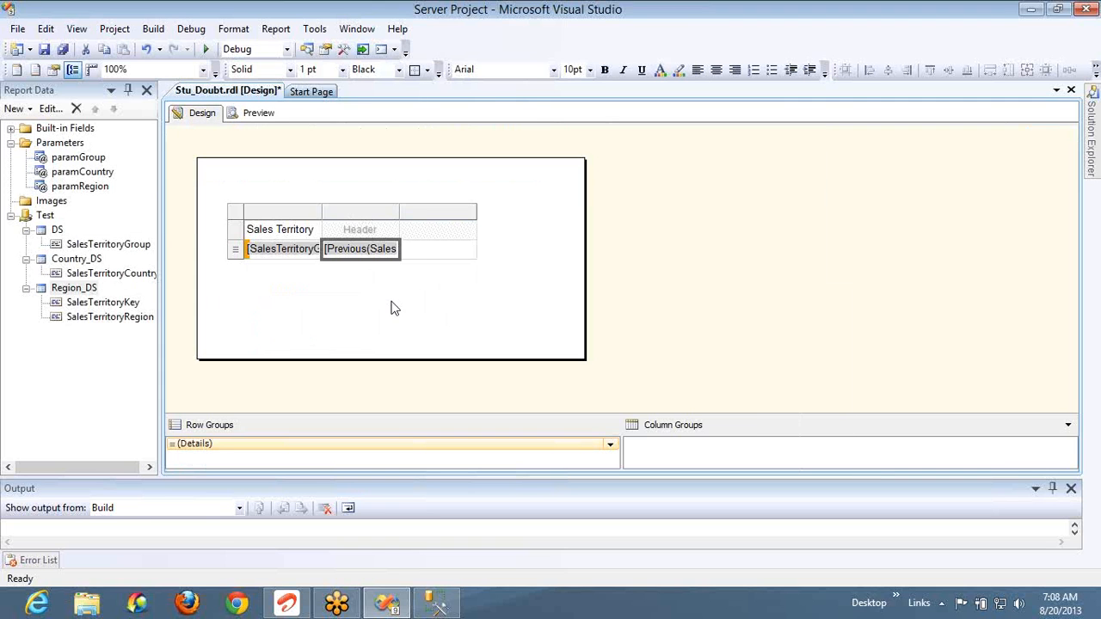
Set the third data cell's expression to =RowNumber(nothing) using the miscellaneous function RowNumber
right_click(422, 258)
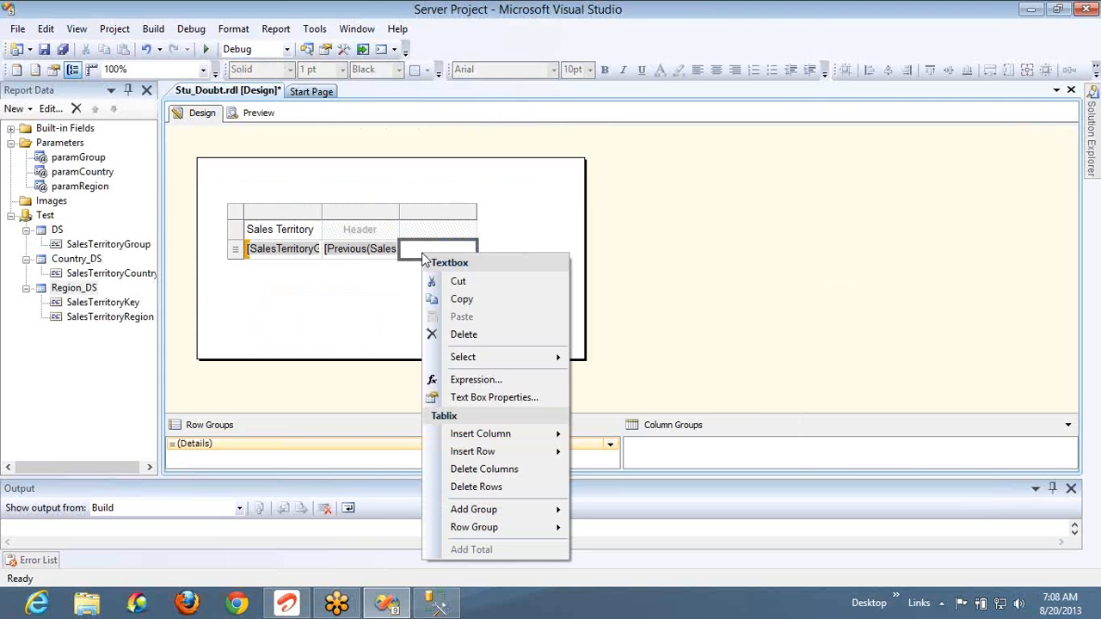
left_click(474, 384)
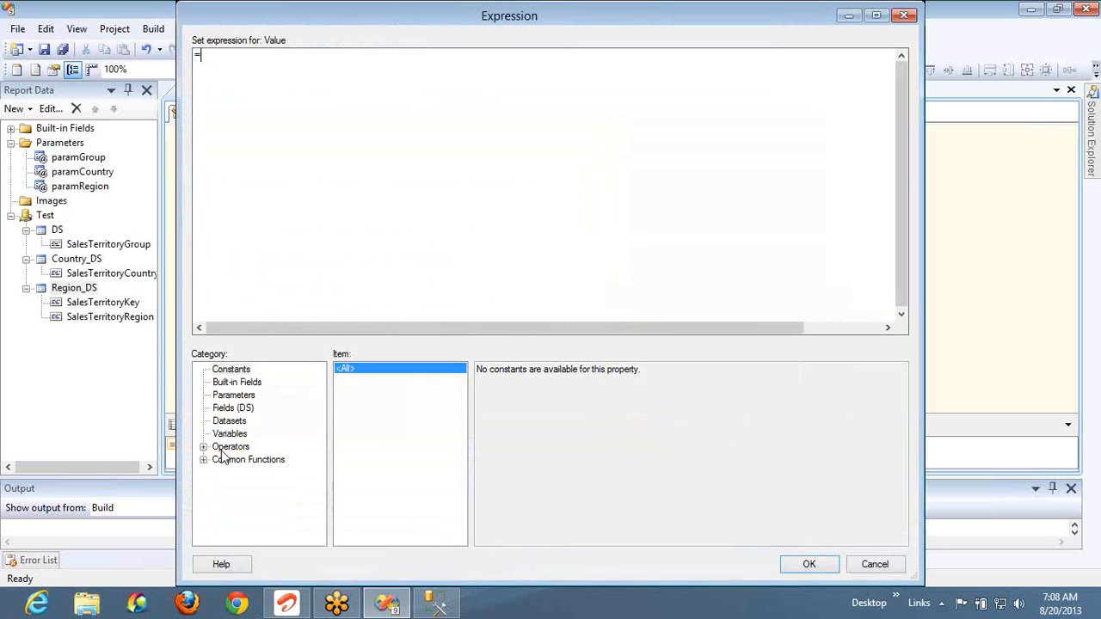
left_click(205, 461)
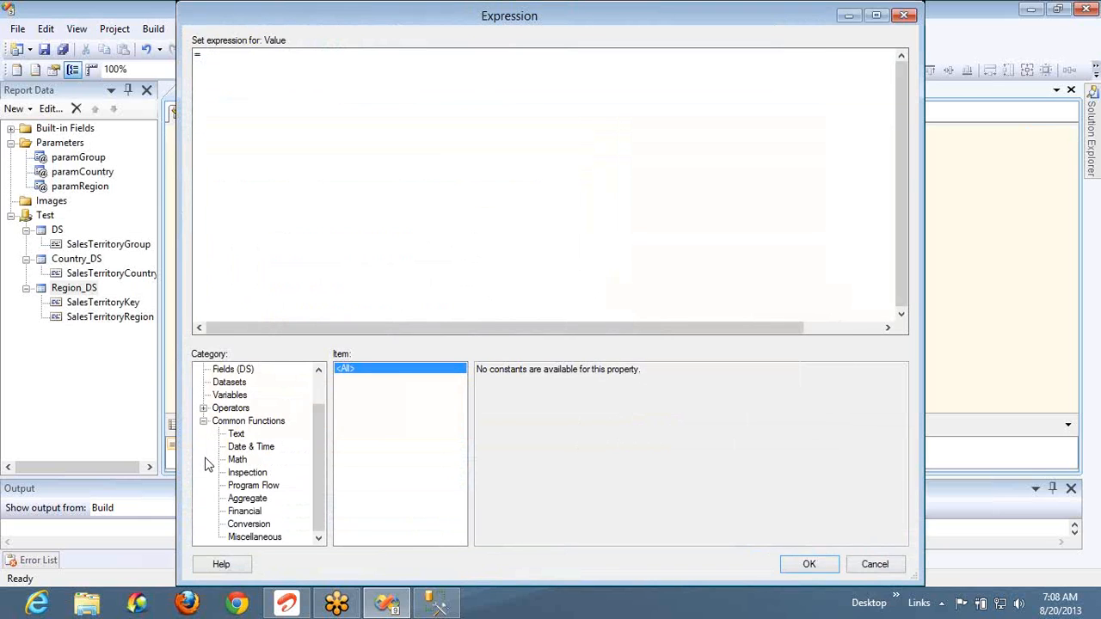
left_click(247, 538)
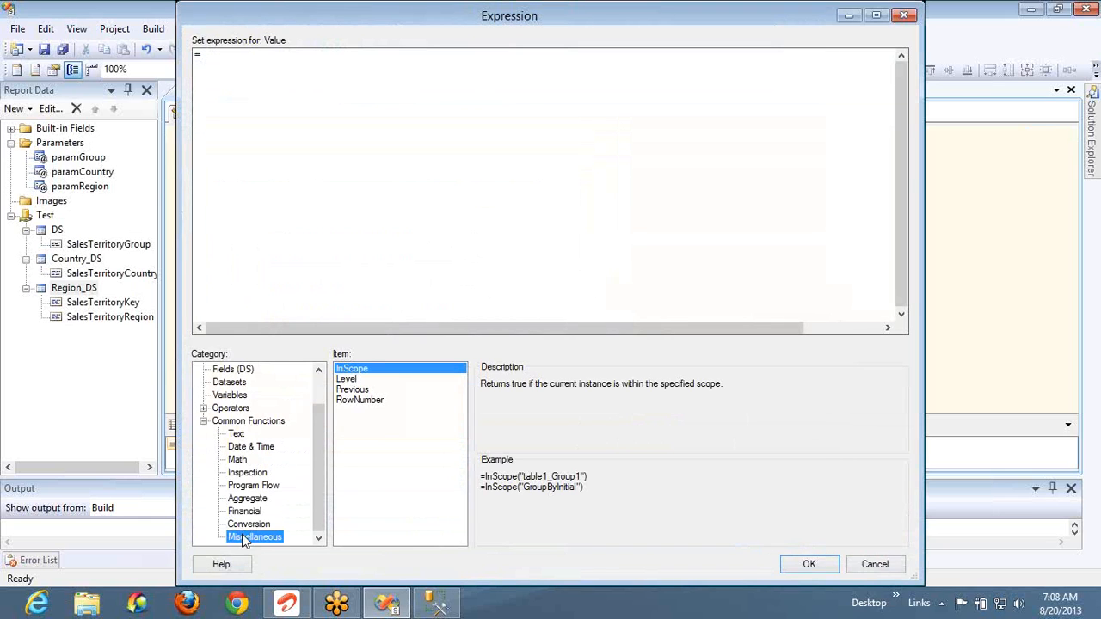
left_click(354, 404)
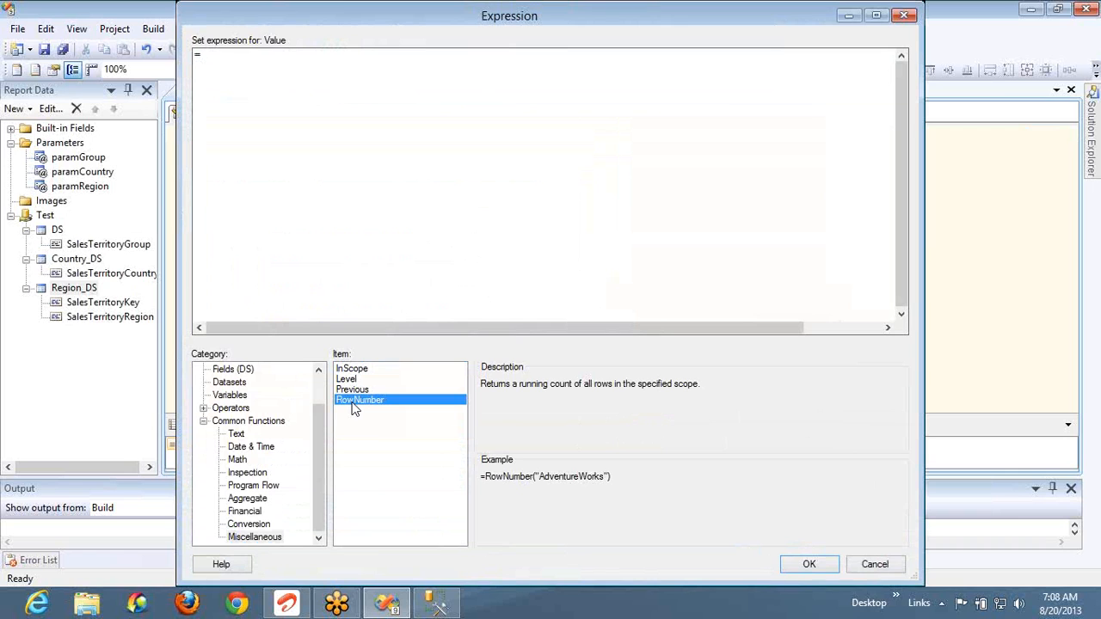
double_click(359, 399)
type("nothi")
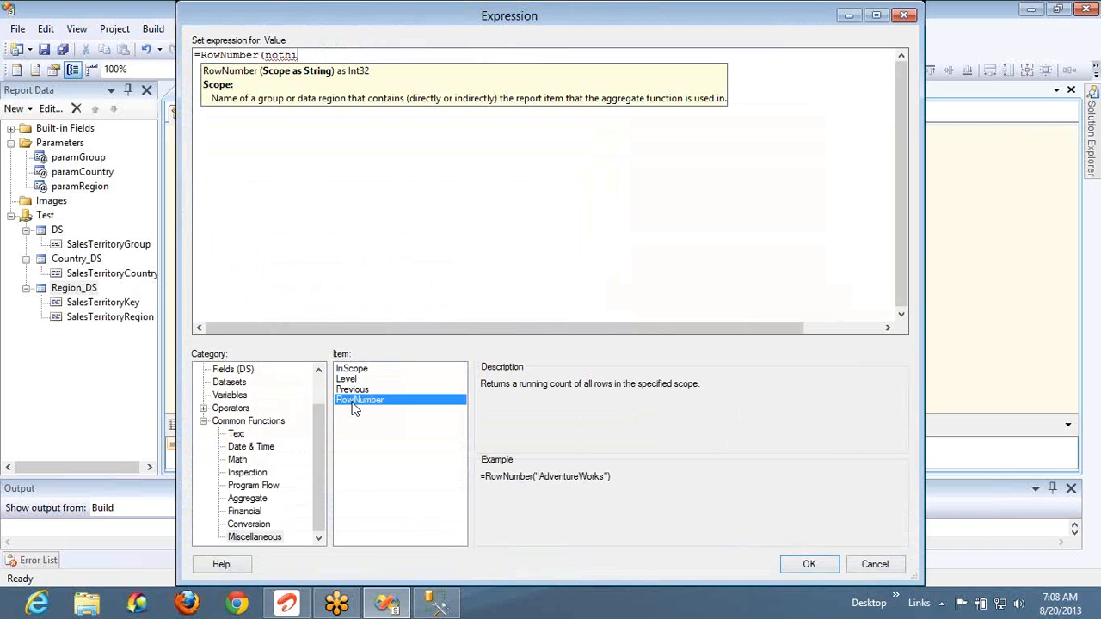
type("ng)")
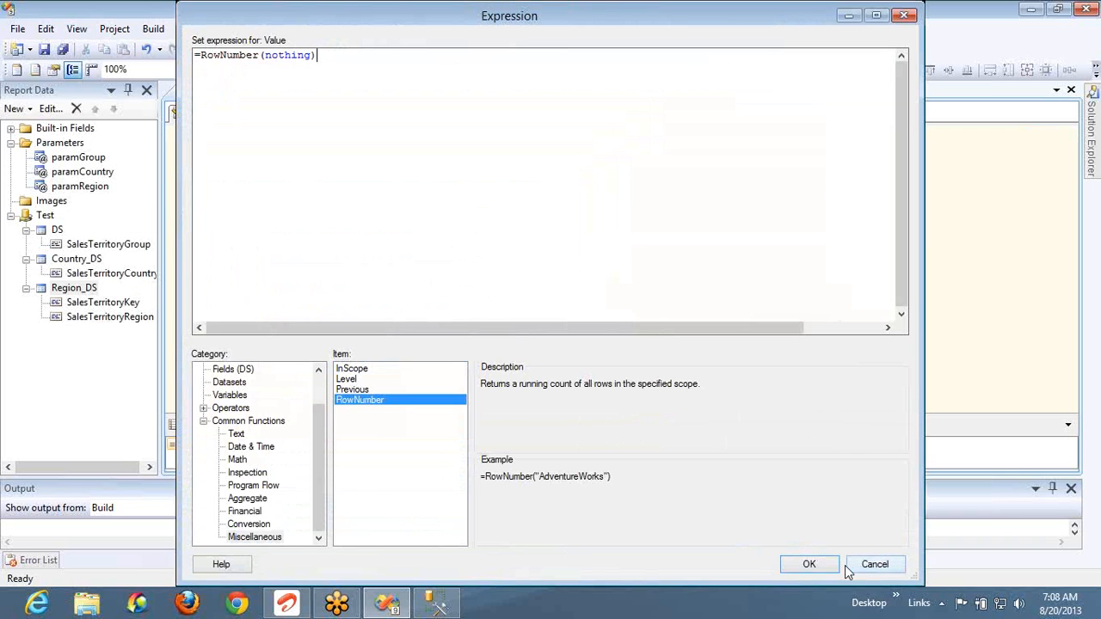
left_click(808, 564)
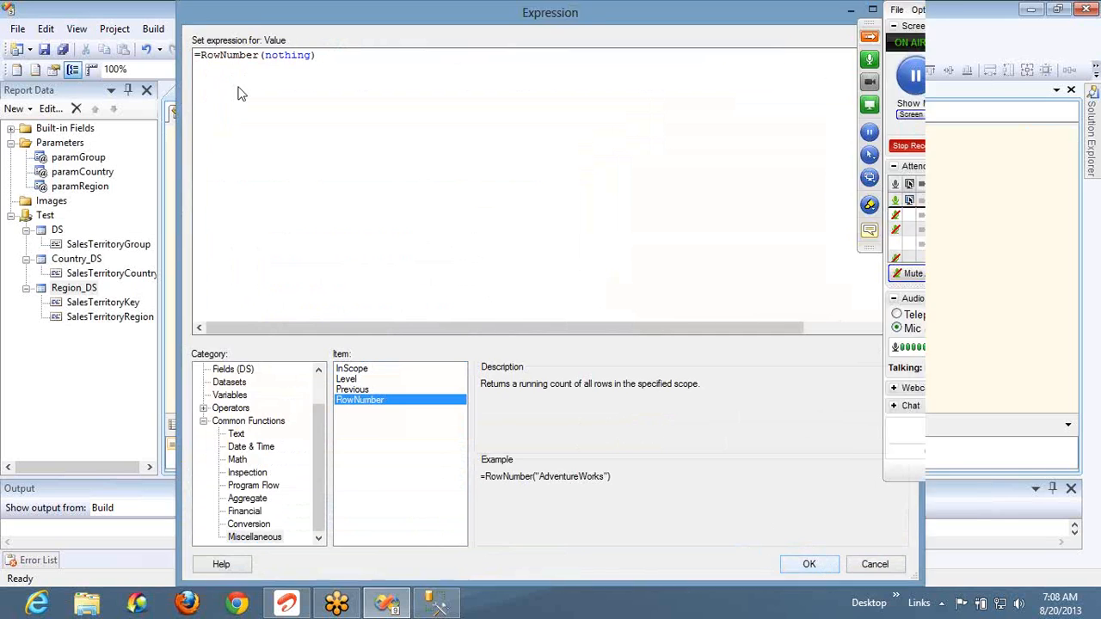
Preview the report to compare the Previous and RowNumber columns with the territory groups, and return to the design
left_click(256, 114)
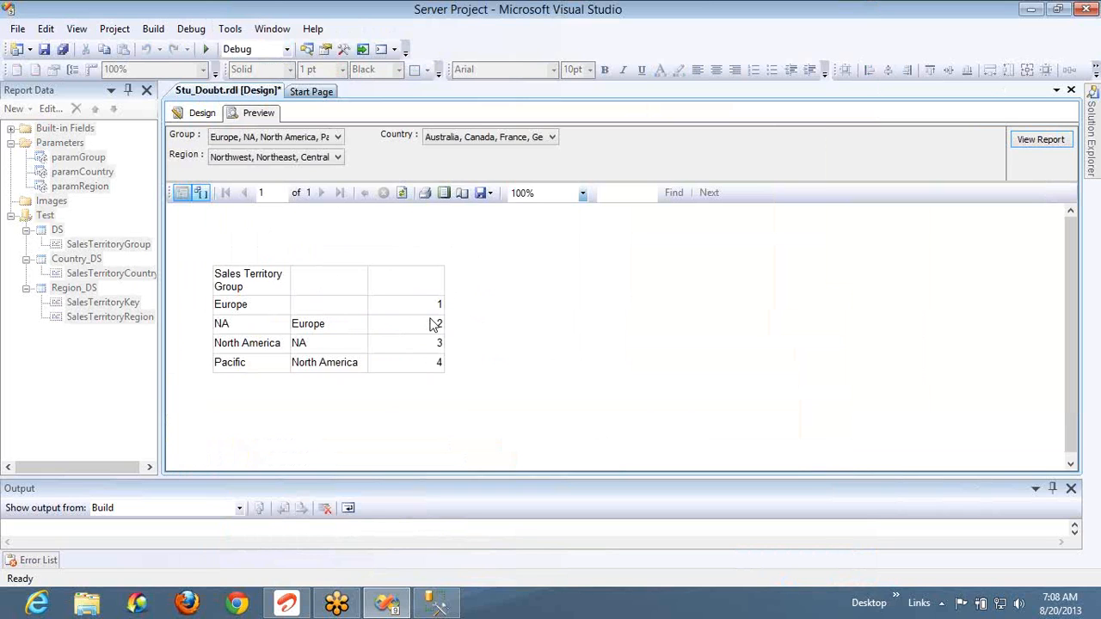
left_click(203, 115)
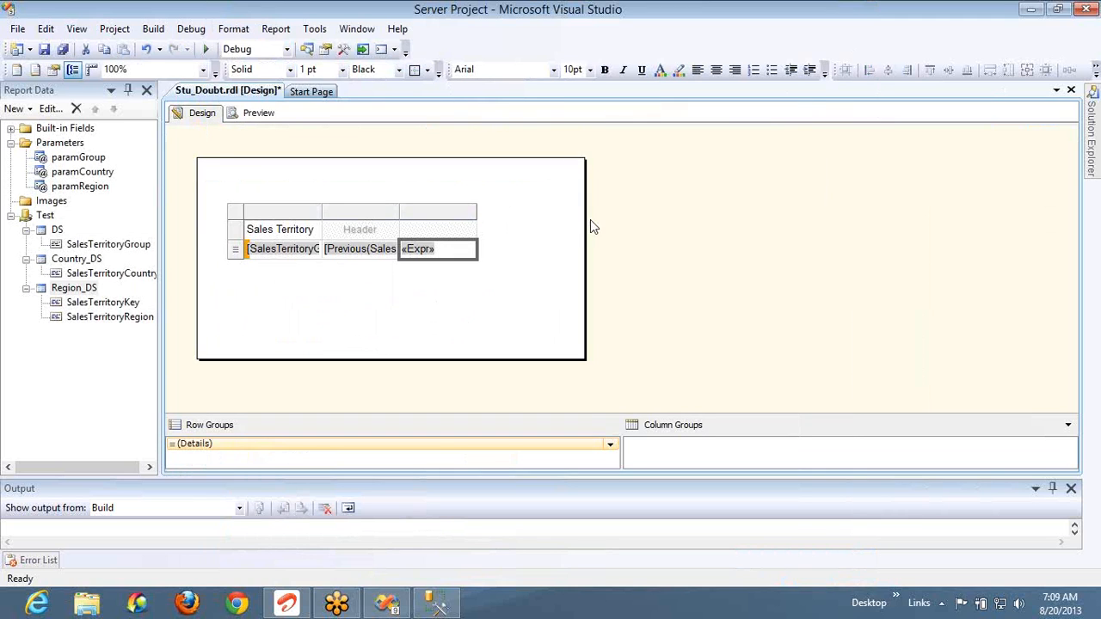
left_click(472, 290)
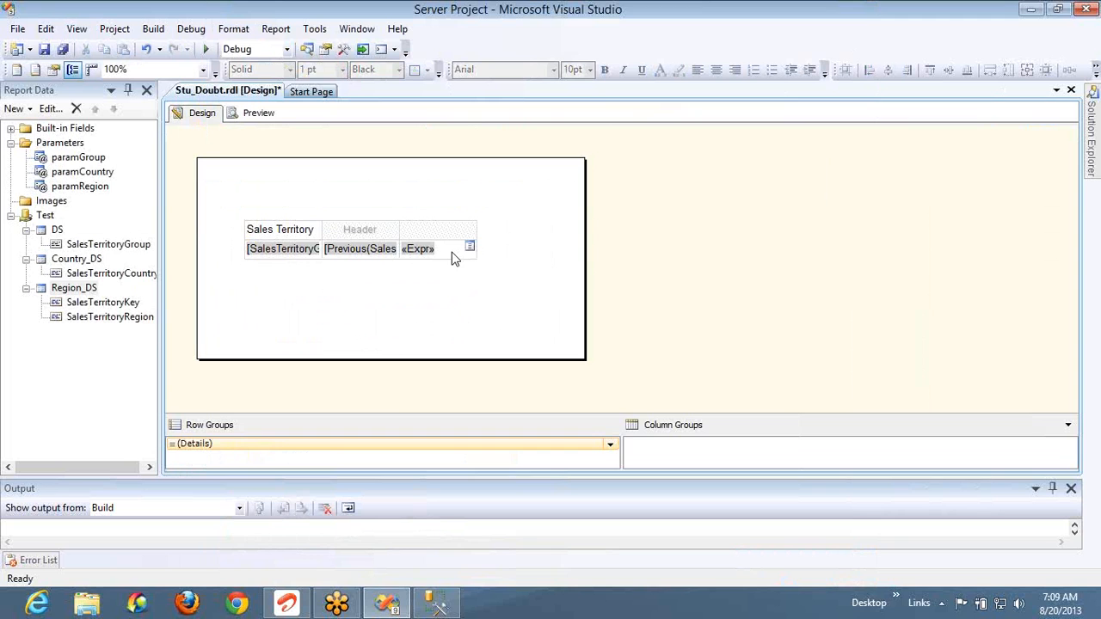
left_click(258, 114)
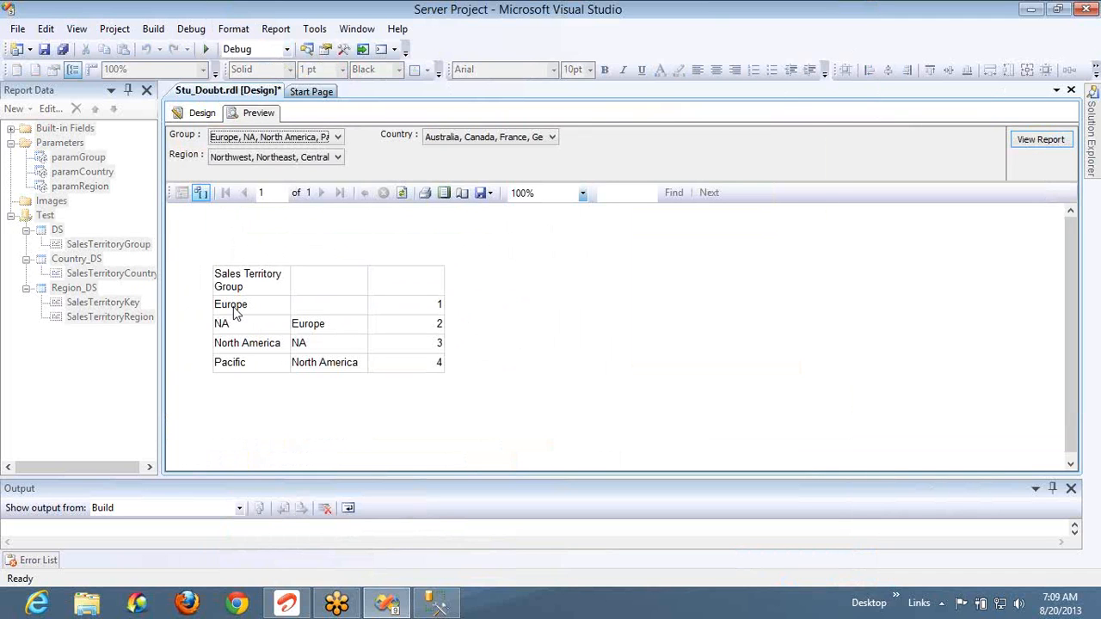
left_click(384, 305)
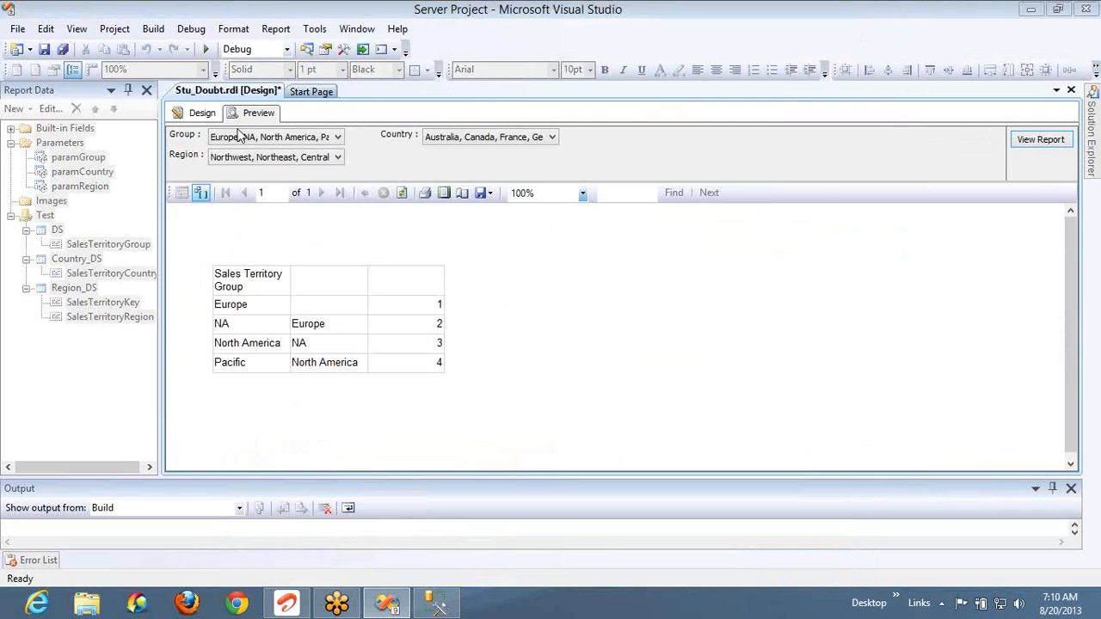
left_click(216, 116)
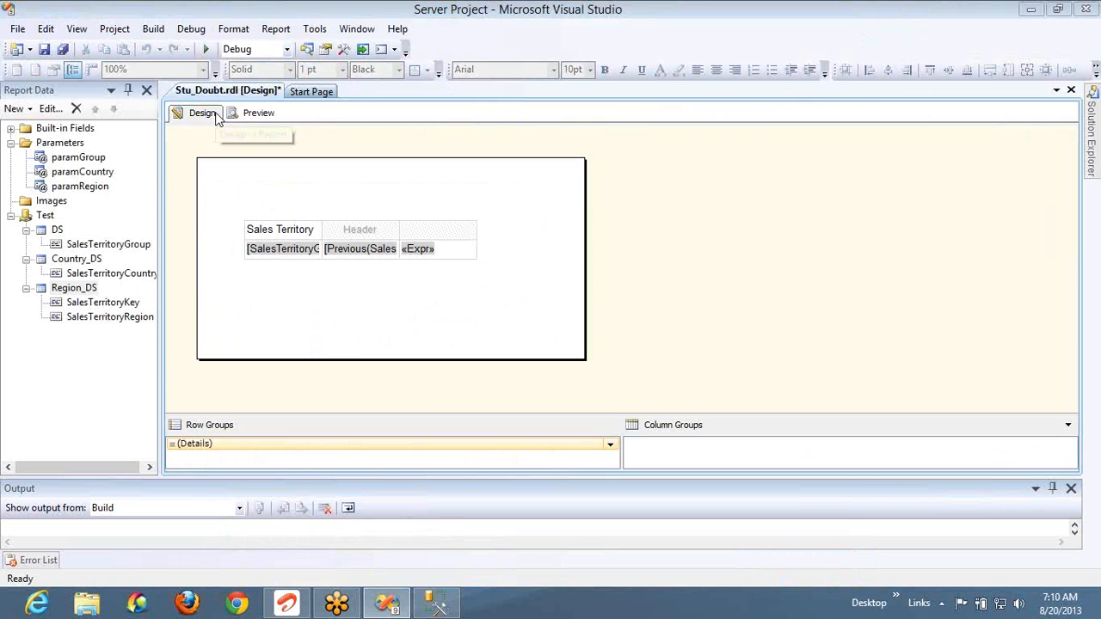
Examine the commands available for the whole tablix, its third column, its data and header rows and the Details row group
left_click(300, 258)
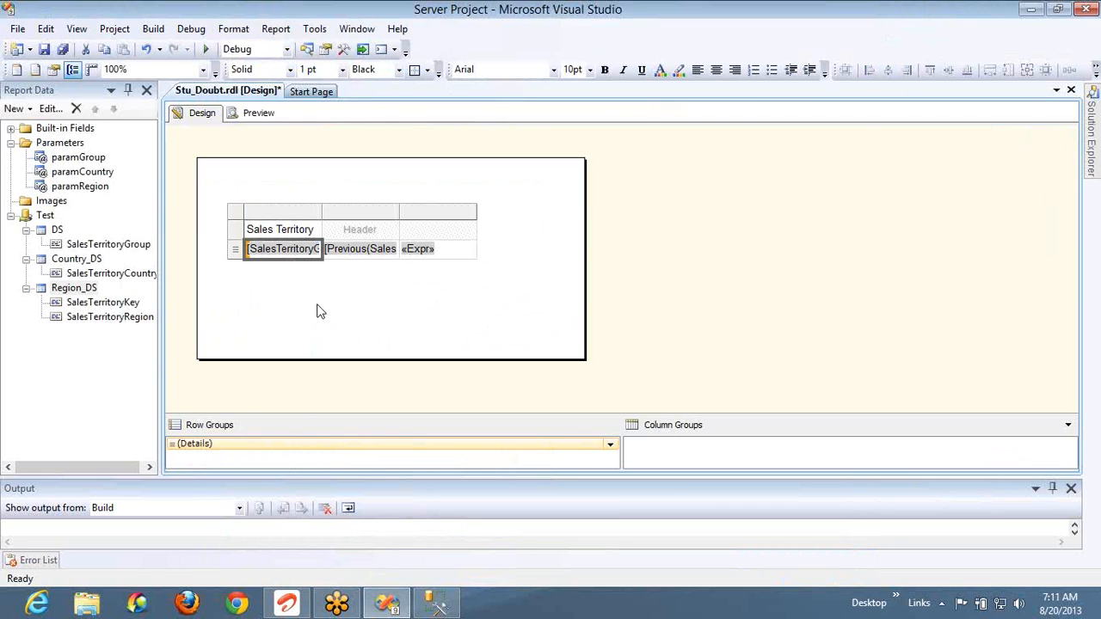
right_click(236, 212)
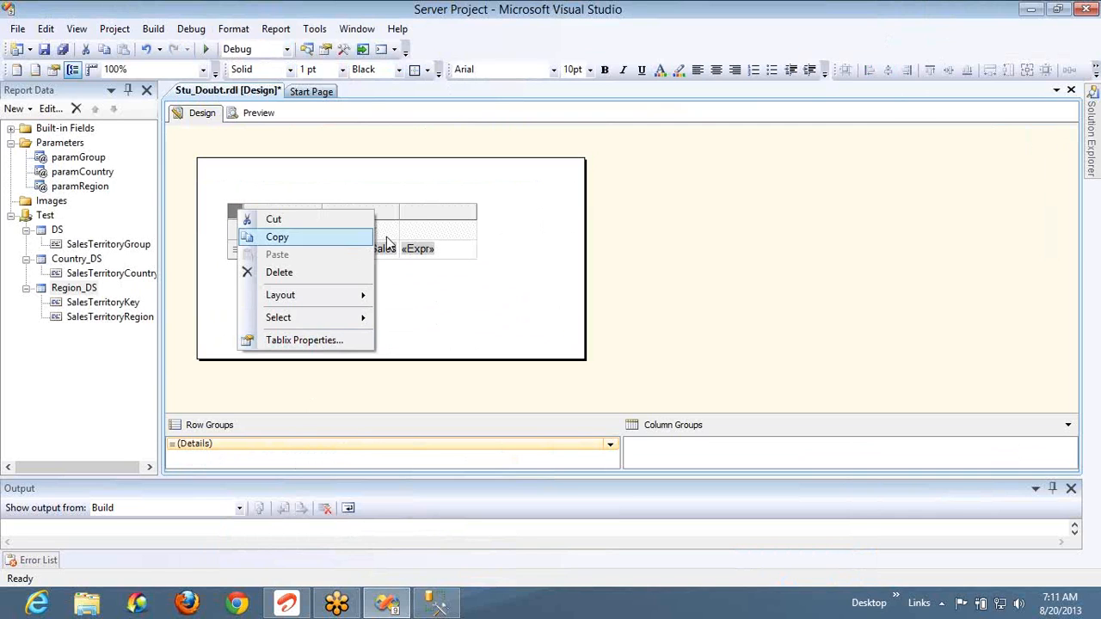
right_click(427, 219)
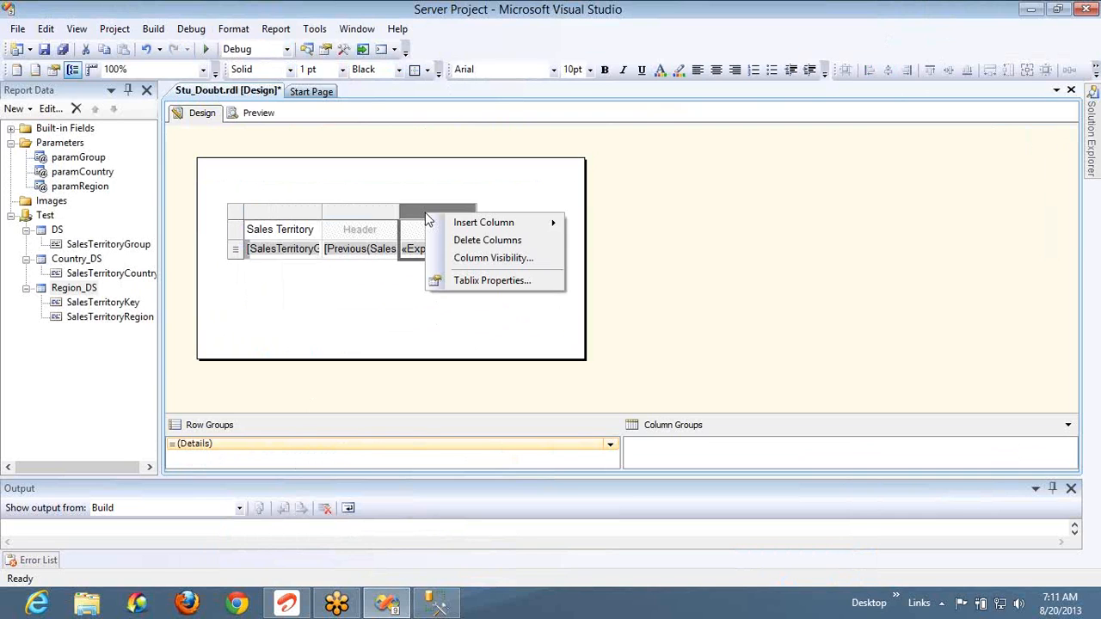
right_click(240, 250)
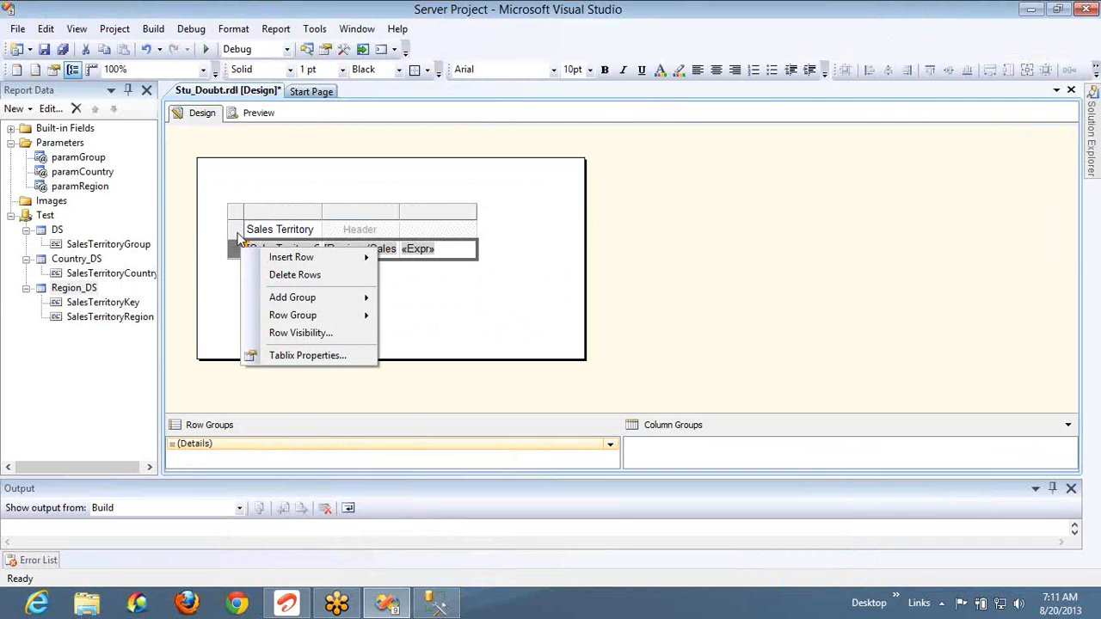
right_click(238, 231)
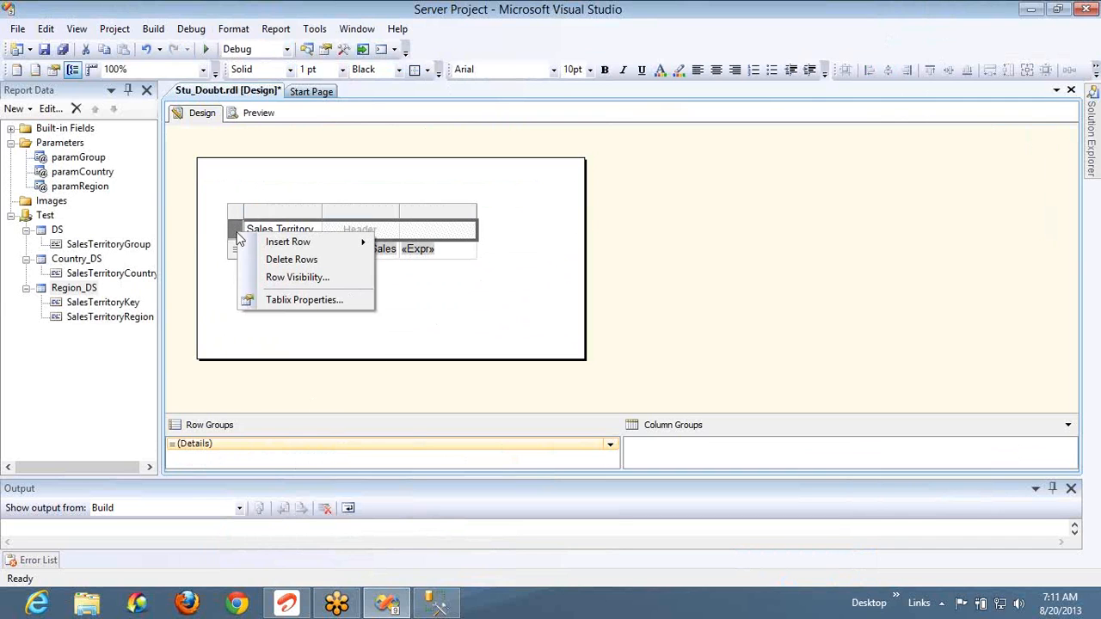
right_click(239, 445)
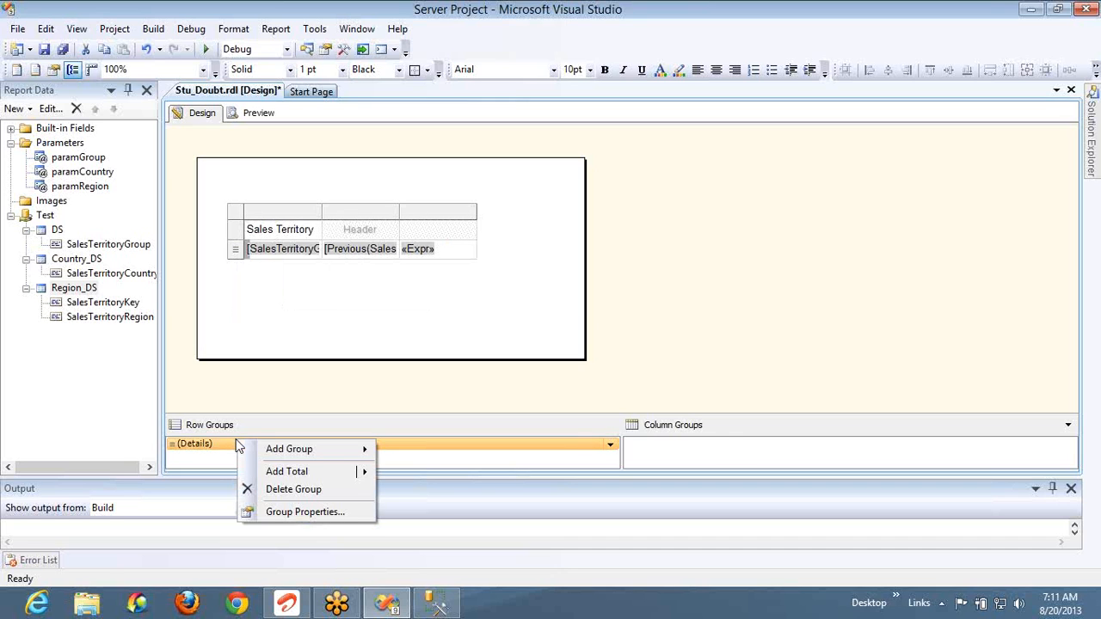
left_click(718, 458)
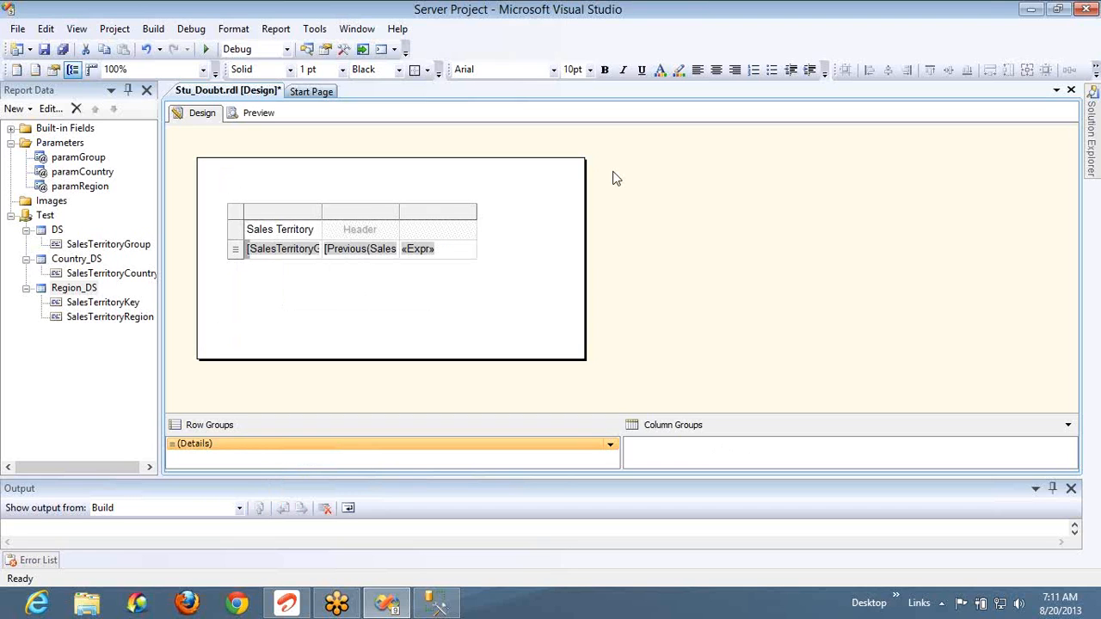
Open the list of report items that can be inserted into the report body
right_click(547, 216)
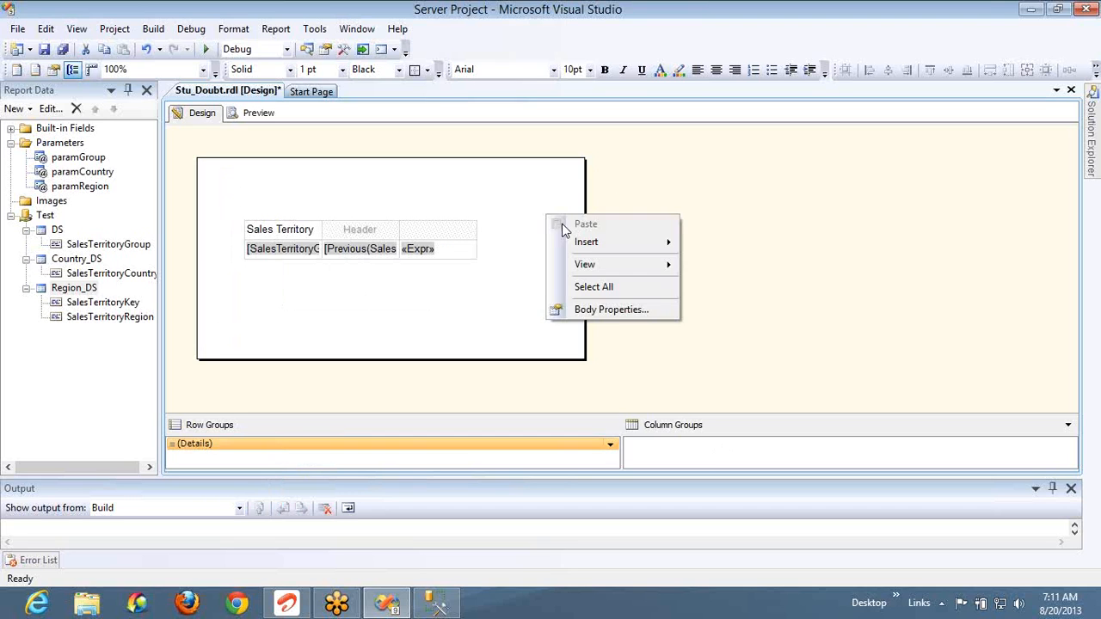
mouse_move(661, 242)
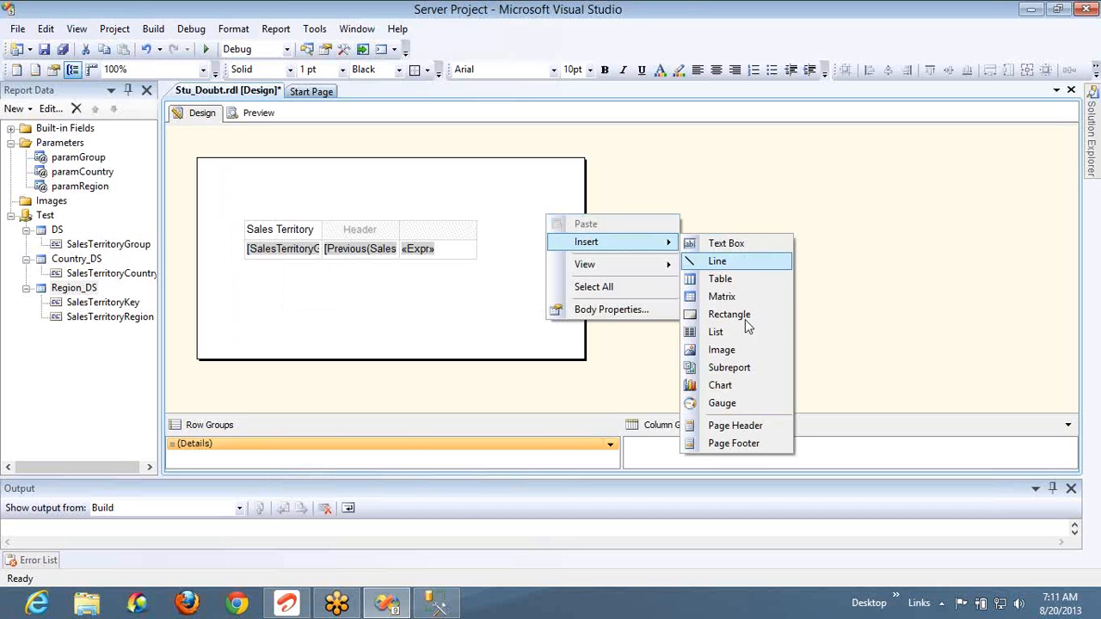